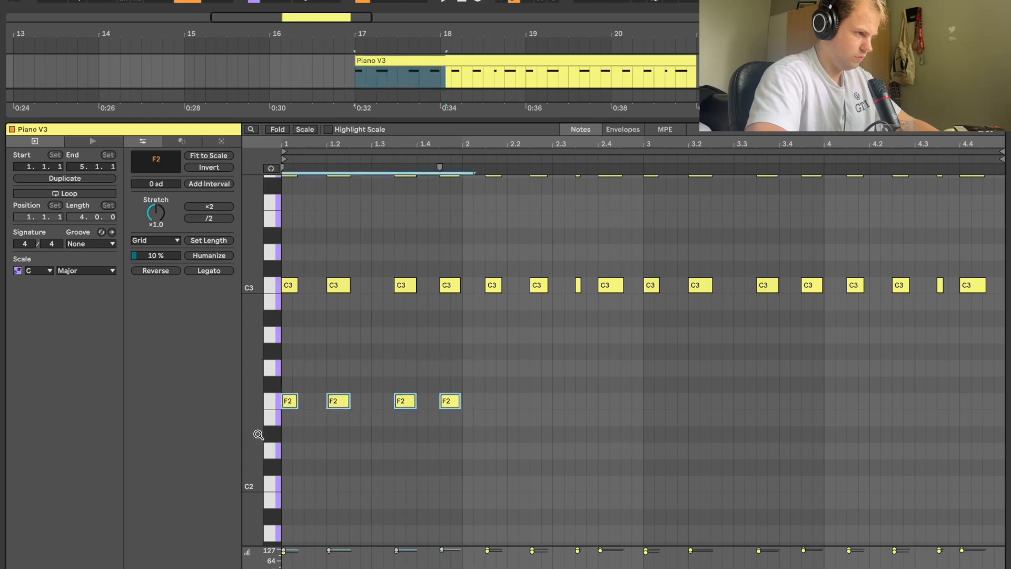
Shape the bass line as F1, F1, A1, G1 in bar 1 and add G1 notes following the rhythm of bar 2
{"action": "key", "text": "shift+Down"}
{"action": "left_click", "coordinate": [404, 523]}
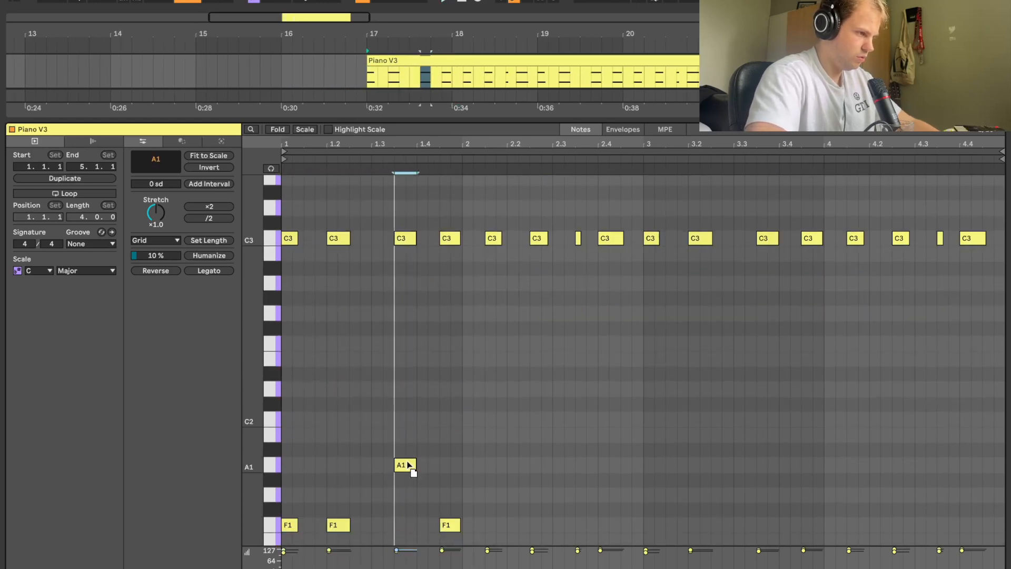
{"action": "left_click_drag", "start_coordinate": [447, 526], "coordinate": [449, 496]}
{"action": "key", "text": "space"}
{"action": "left_click_drag", "start_coordinate": [623, 220], "coordinate": [491, 494]}
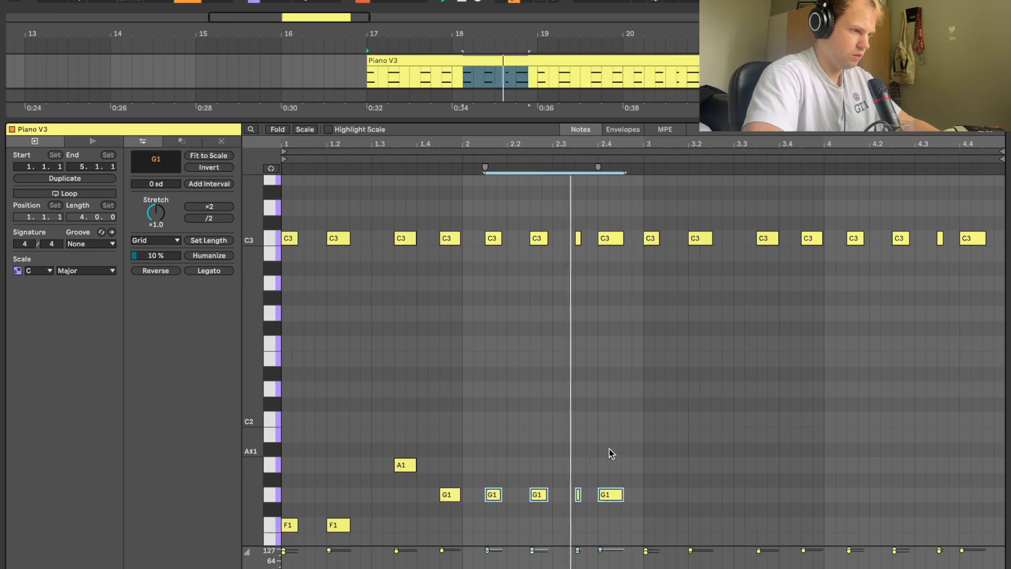
Duplicate the two-bar bass line into bars 3 and 4 and raise its closing G1 notes to C2
{"action": "left_click_drag", "start_coordinate": [639, 428], "coordinate": [284, 540]}
{"action": "key", "text": "ctrl+d"}
{"action": "mouse_move", "coordinate": [975, 438]}
{"action": "left_mouse_down"}
{"action": "mouse_move", "coordinate": [804, 489]}
{"action": "mouse_move", "coordinate": [812, 424]}
{"action": "mouse_move", "coordinate": [789, 415]}
{"action": "left_mouse_up"}
{"action": "left_click", "coordinate": [625, 400]}
{"action": "key", "text": "space"}
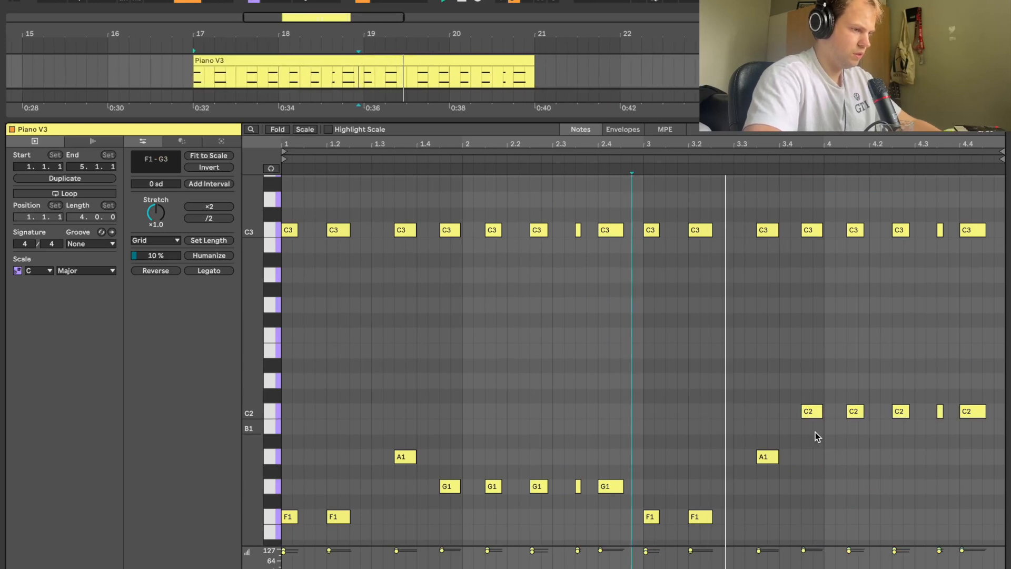
Transpose the closing C2 bass notes of the clip down one octave to C1
{"action": "left_click_drag", "start_coordinate": [253, 378], "coordinate": [232, 373]}
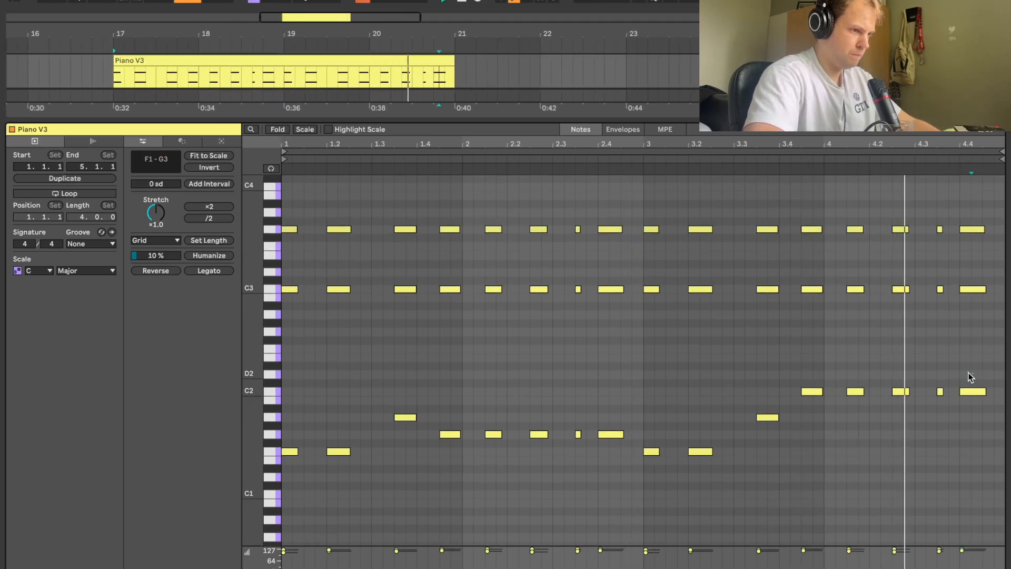
{"action": "left_click_drag", "start_coordinate": [973, 379], "coordinate": [817, 423]}
{"action": "key", "text": "shift+Down"}
{"action": "key", "text": "ctrl+a"}
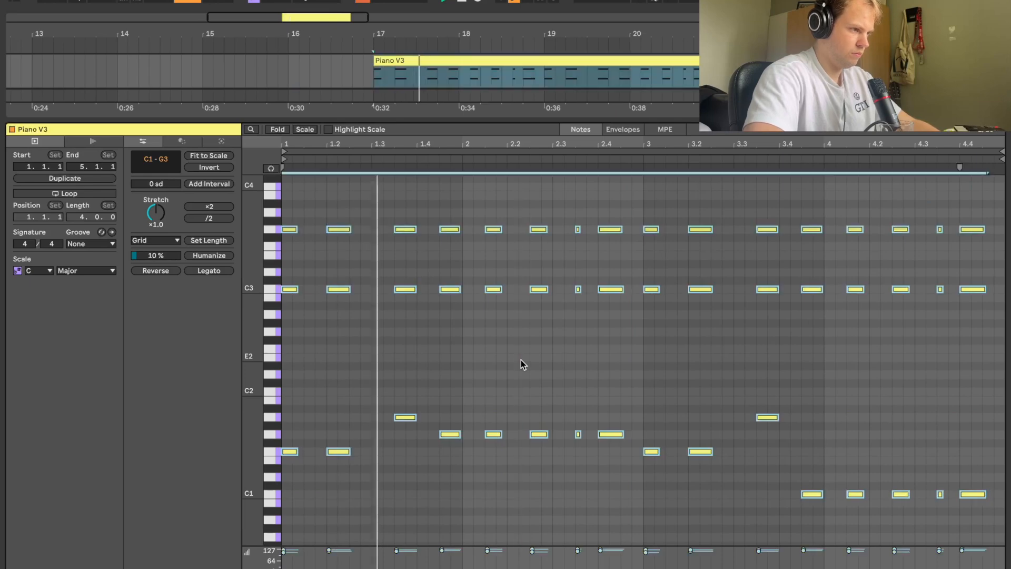
{"action": "left_click", "coordinate": [895, 68]}
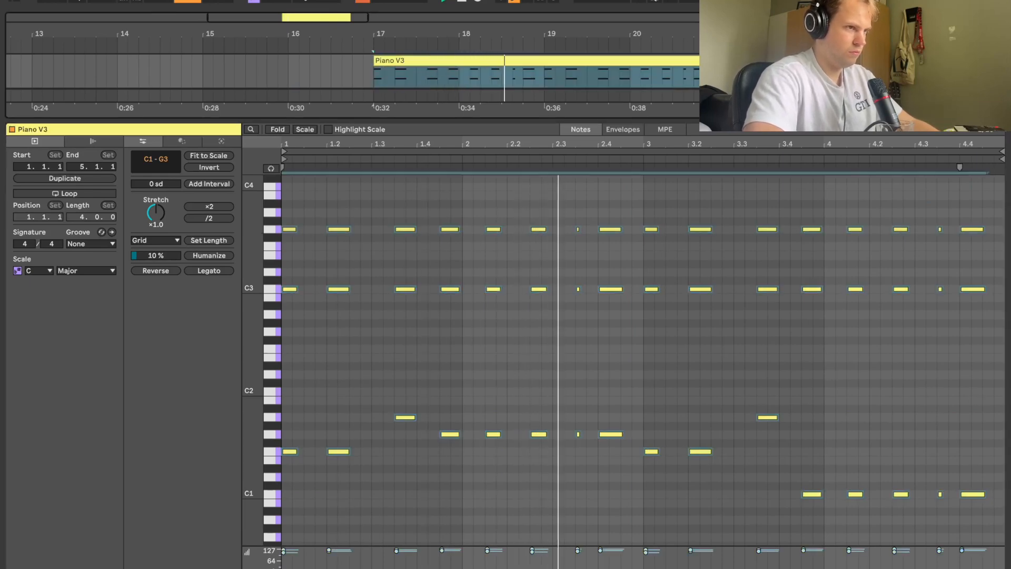
Set the project tempo to 126 BPM and play the clip
{"action": "left_click_drag", "start_coordinate": [959, 379], "coordinate": [294, 434]}
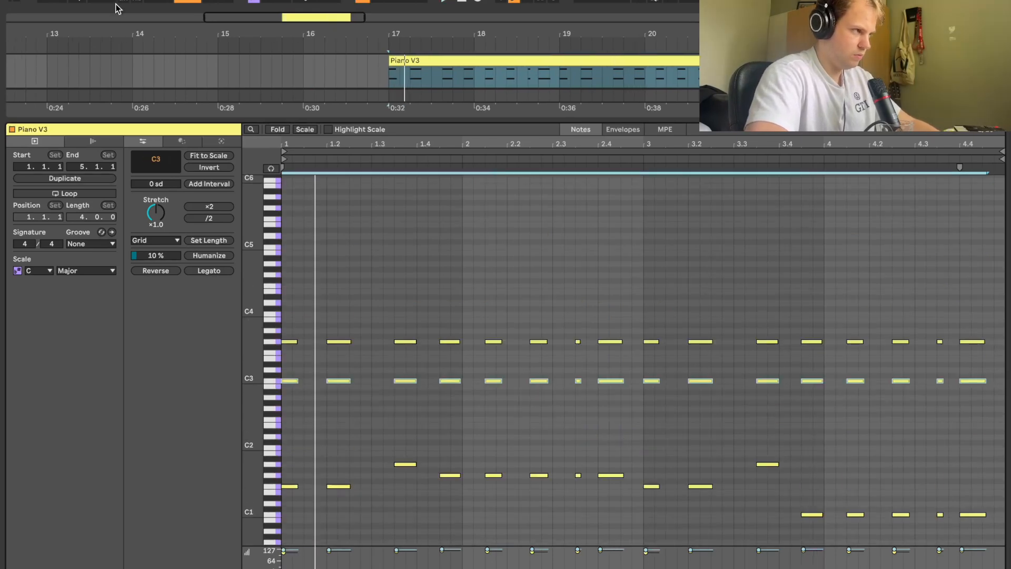
{"action": "left_click", "coordinate": [110, 2]}
{"action": "type", "text": "126"}
{"action": "key", "text": "Return"}
{"action": "key", "text": "space"}
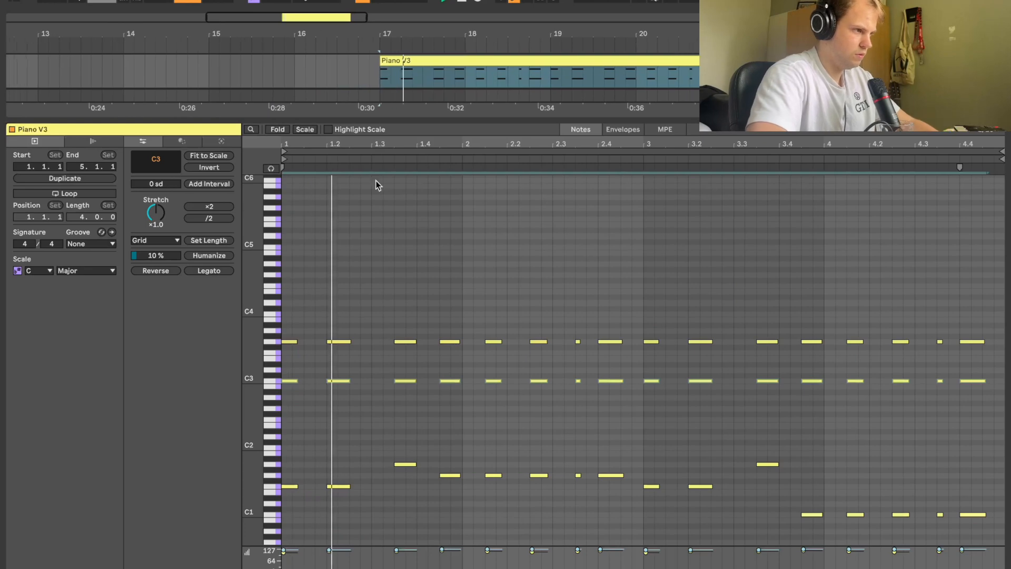
Transpose the row of C3 notes up one octave to C4 and audition the clip
{"action": "mouse_move", "coordinate": [377, 144]}
{"action": "left_mouse_down"}
{"action": "mouse_move", "coordinate": [395, 173]}
{"action": "mouse_move", "coordinate": [377, 143]}
{"action": "left_mouse_up"}
{"action": "left_click_drag", "start_coordinate": [252, 386], "coordinate": [257, 422]}
{"action": "key", "text": "shift+Up"}
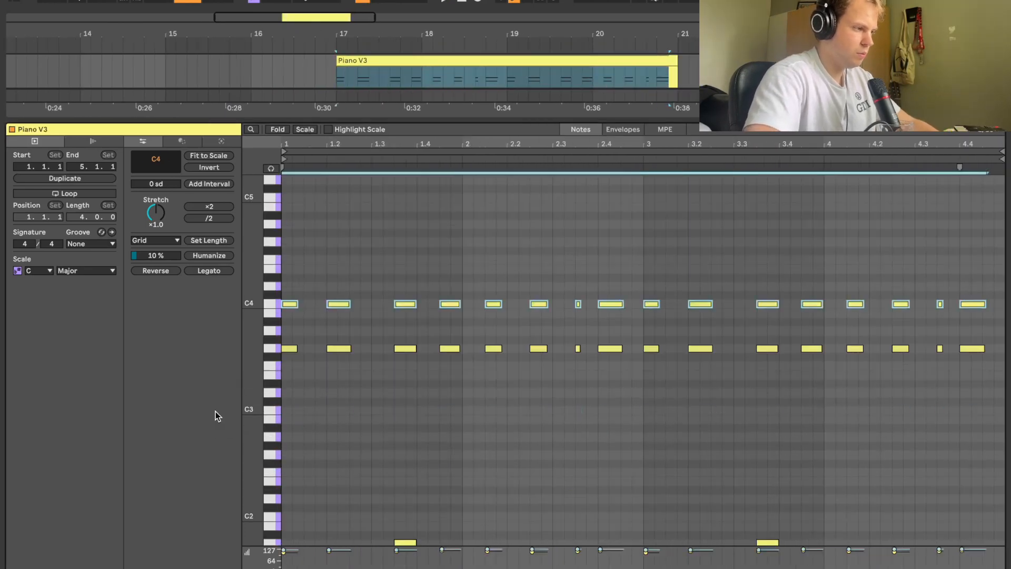
{"action": "key", "text": "space"}
Add a D4 melody note above the second chord at beat 1.2 and audition it
{"action": "left_click", "coordinate": [335, 292]}
{"action": "key", "text": "space"}
{"action": "left_click_drag", "start_coordinate": [415, 142], "coordinate": [419, 232]}
{"action": "left_click_drag", "start_coordinate": [425, 283], "coordinate": [523, 332]}
{"action": "key", "text": "space"}
{"action": "key", "text": "space"}
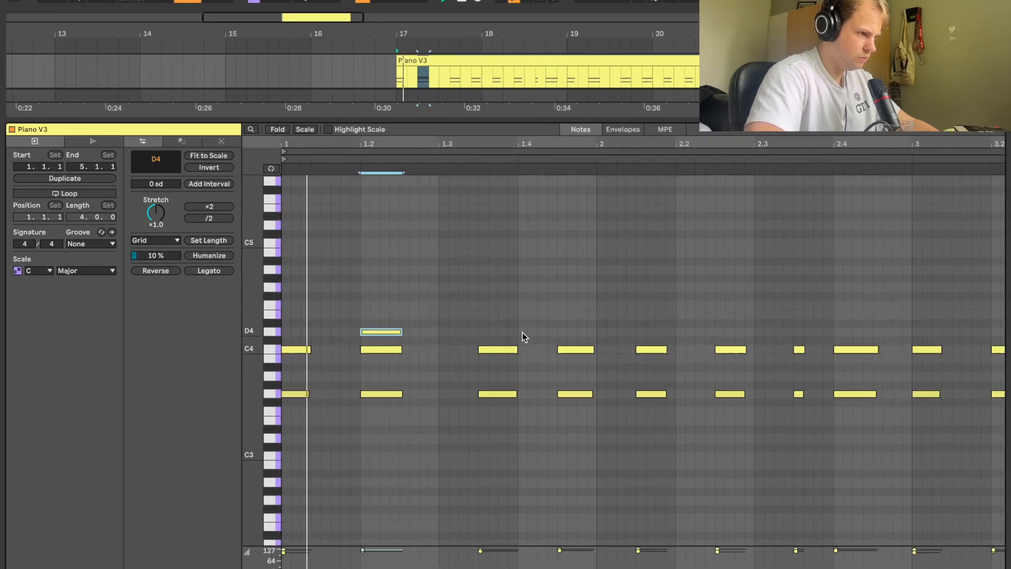
Continue the melody in bar 1 with E4 above the third chord and D4 above the fourth
{"action": "double_click", "coordinate": [506, 314]}
{"action": "left_click", "coordinate": [568, 339]}
{"action": "double_click", "coordinate": [652, 332]}
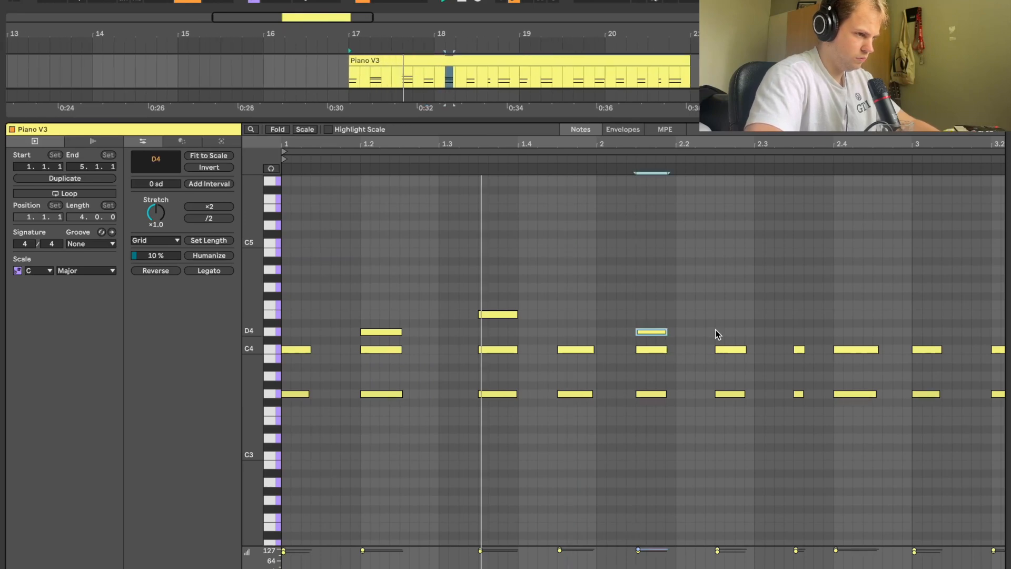
{"action": "left_click_drag", "start_coordinate": [736, 349], "coordinate": [737, 311]}
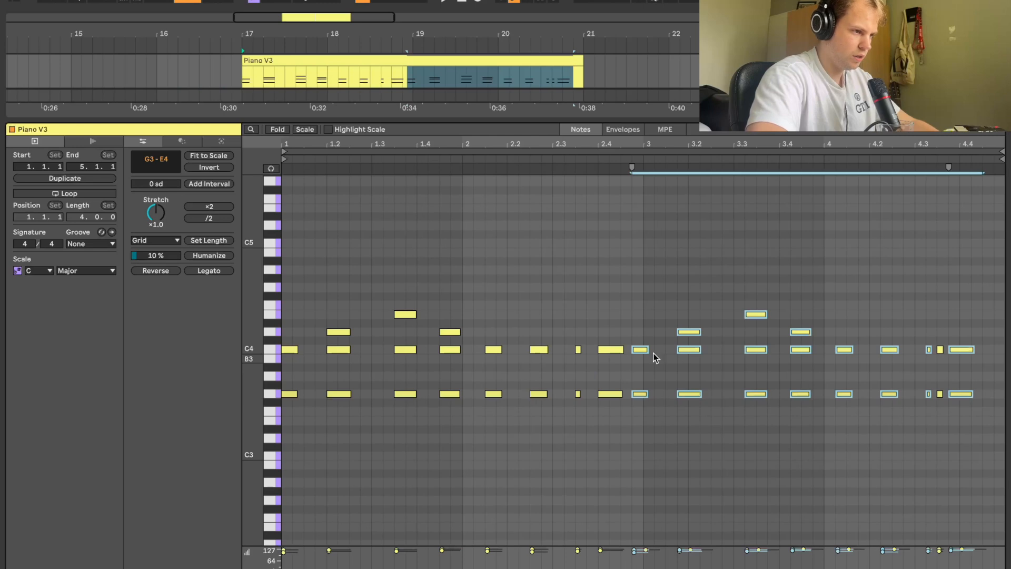
Align the duplicated upper notes with the start of bar 3 and slightly lower the velocity of all notes
{"action": "key", "text": "Right"}
{"action": "key", "text": "space"}
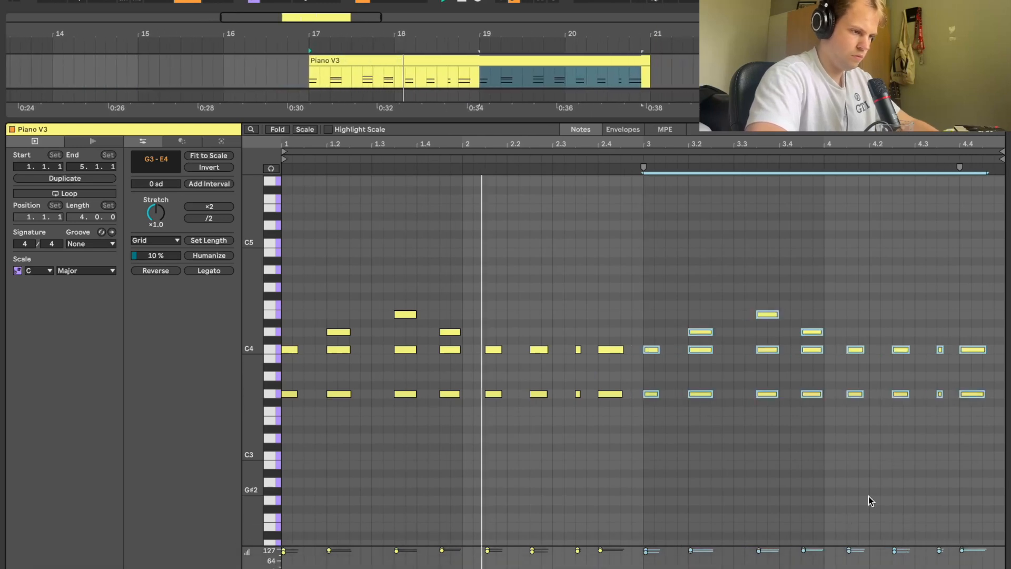
{"action": "left_click", "coordinate": [735, 491]}
{"action": "key", "text": "ctrl+a"}
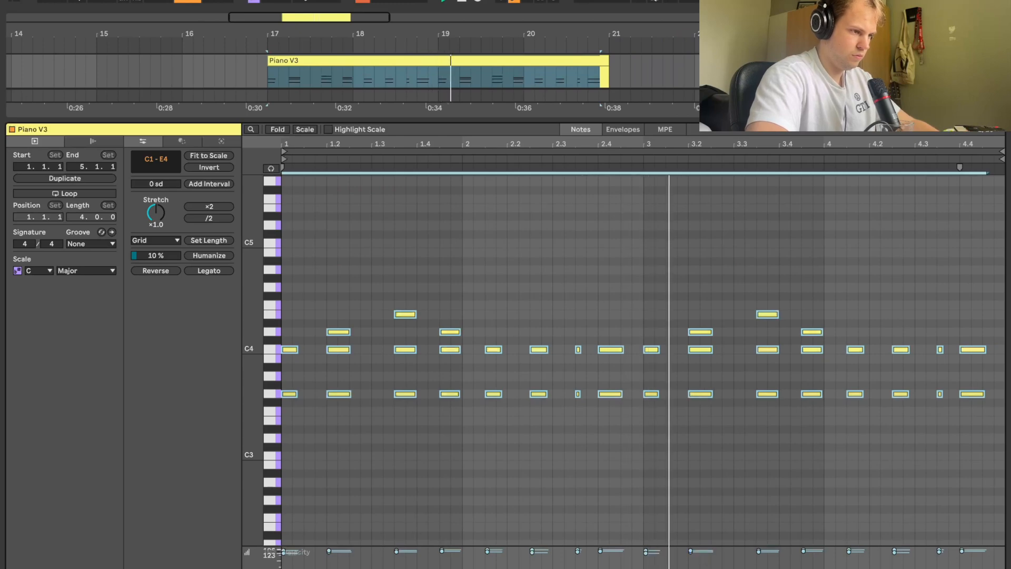
Search the browser for Kontakt 7 and load it on the track in place of the Piano V3 instrument
{"action": "key", "text": "shift+Tab"}
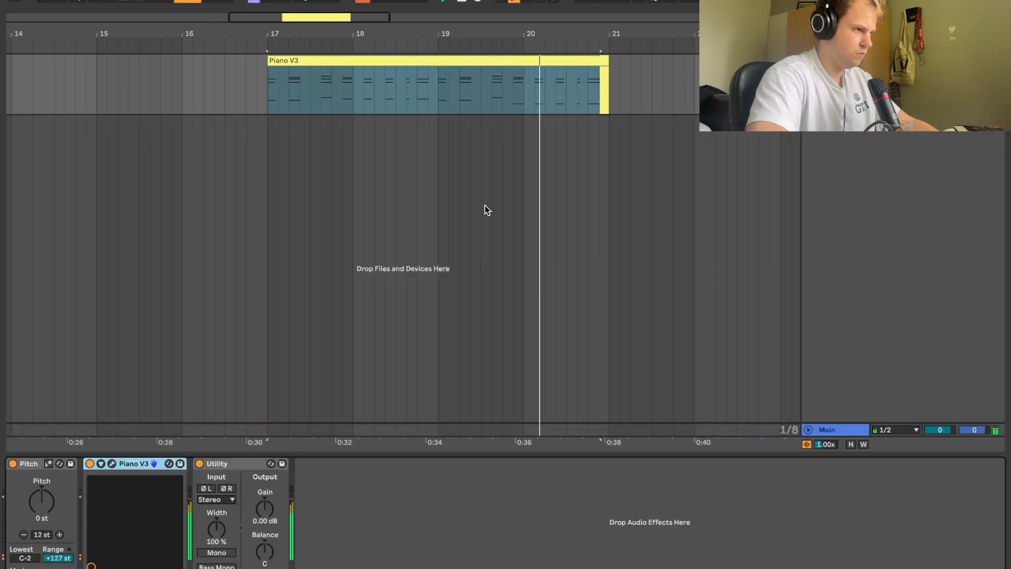
{"action": "left_click", "coordinate": [545, 64]}
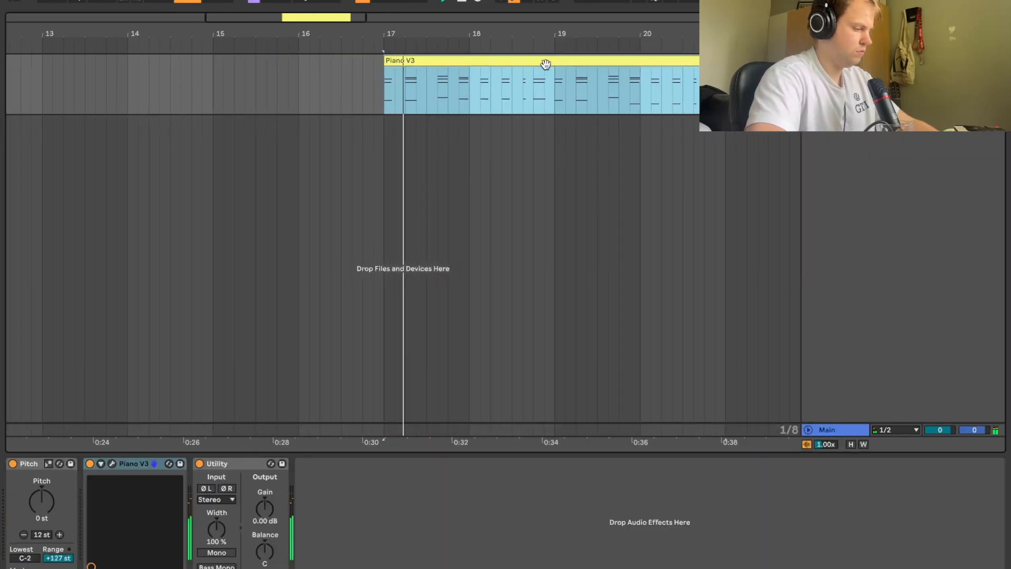
{"action": "key", "text": "ctrl+f"}
{"action": "type", "text": "guitar"}
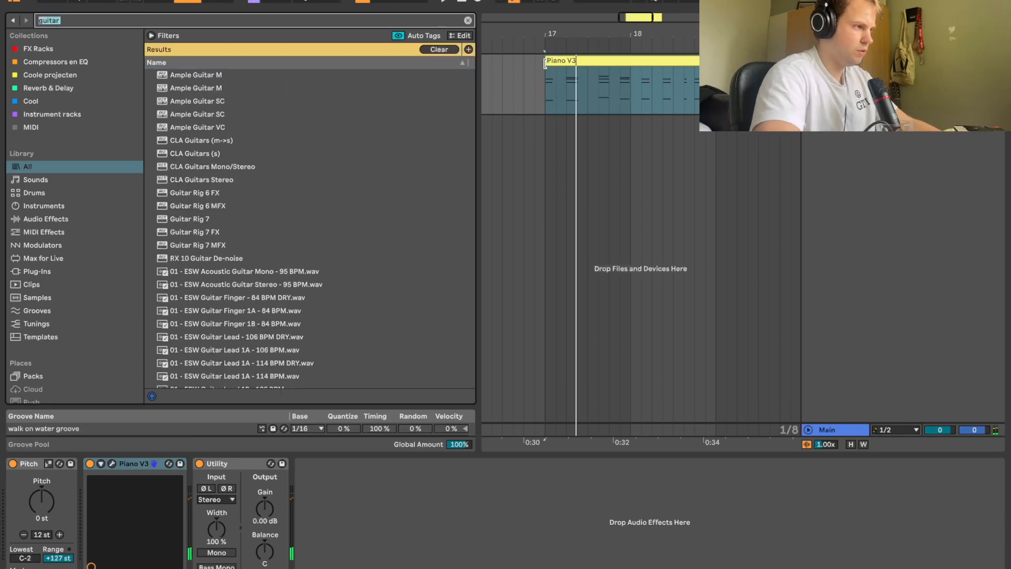
{"action": "key", "text": "BackSpace"}
{"action": "type", "text": "kontakt 7"}
{"action": "left_click_drag", "start_coordinate": [197, 78], "coordinate": [644, 86]}
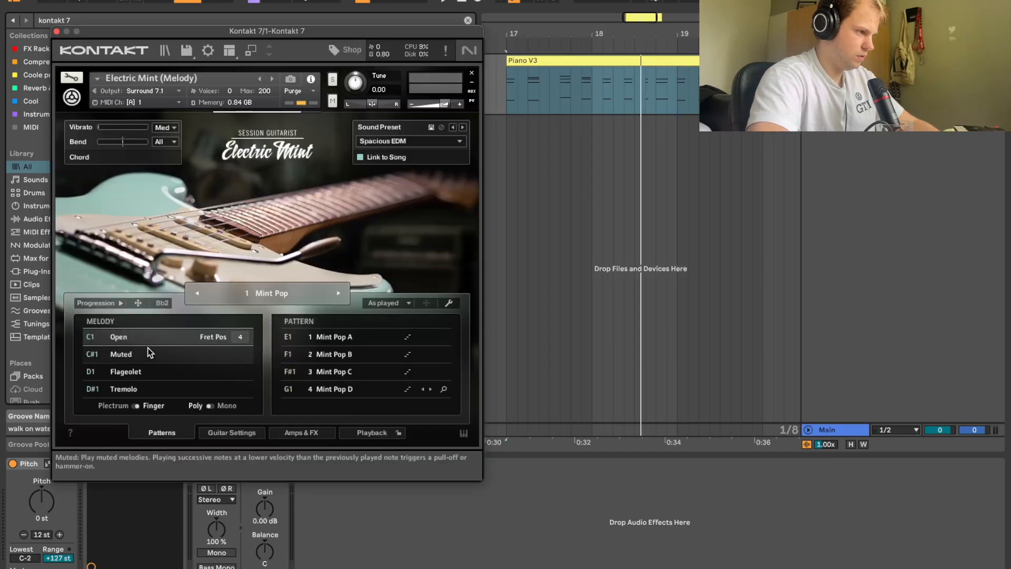
Choose the Muted articulation for the Electric Mint guitar and set the Pitch device to +12 st
{"action": "left_click", "coordinate": [148, 352]}
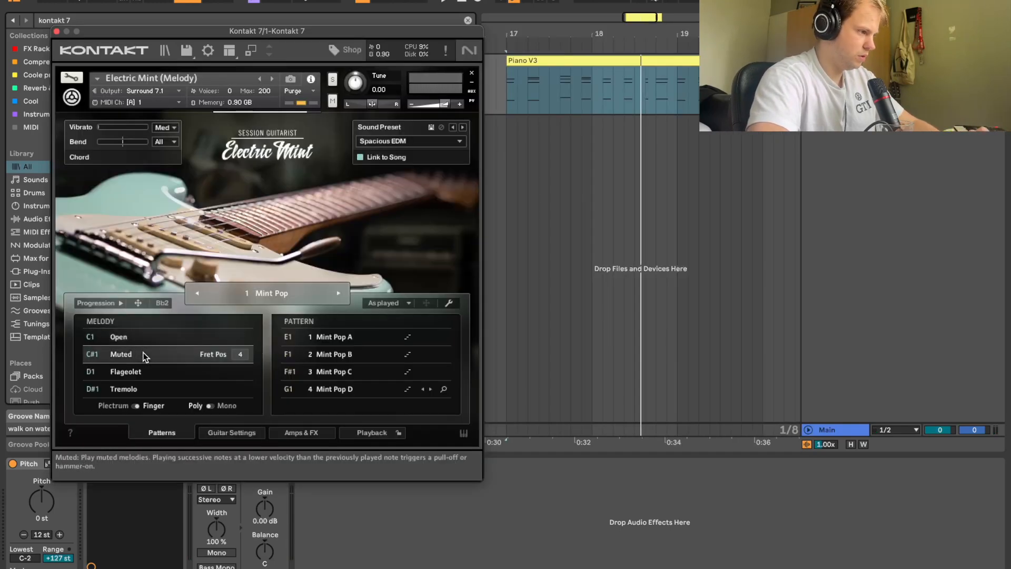
{"action": "key", "text": "space"}
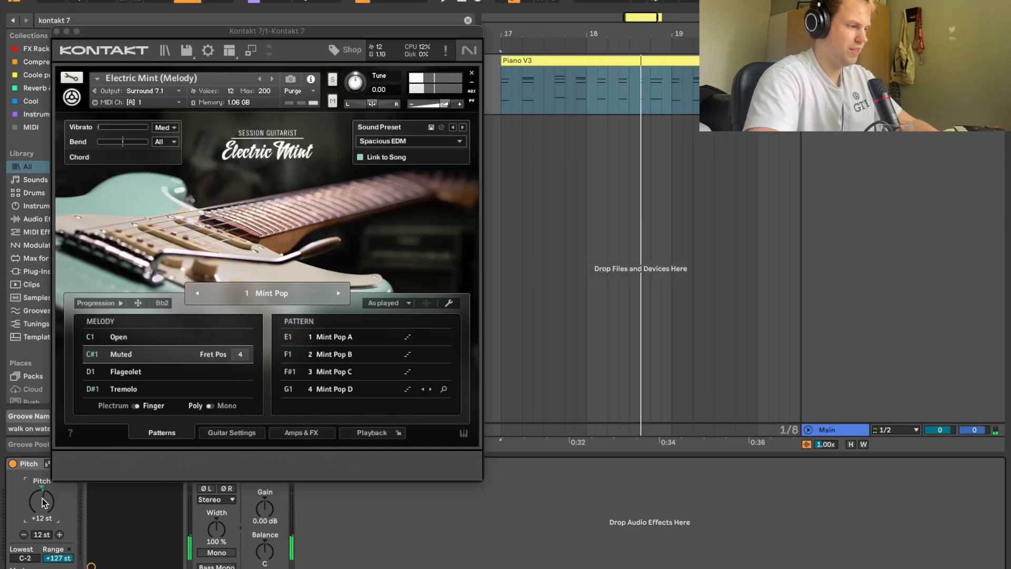
Remove the Choral, IR Reverb and Replika effects from the Electric Mint effects chain and hide the plug-in window
{"action": "left_click", "coordinate": [305, 432]}
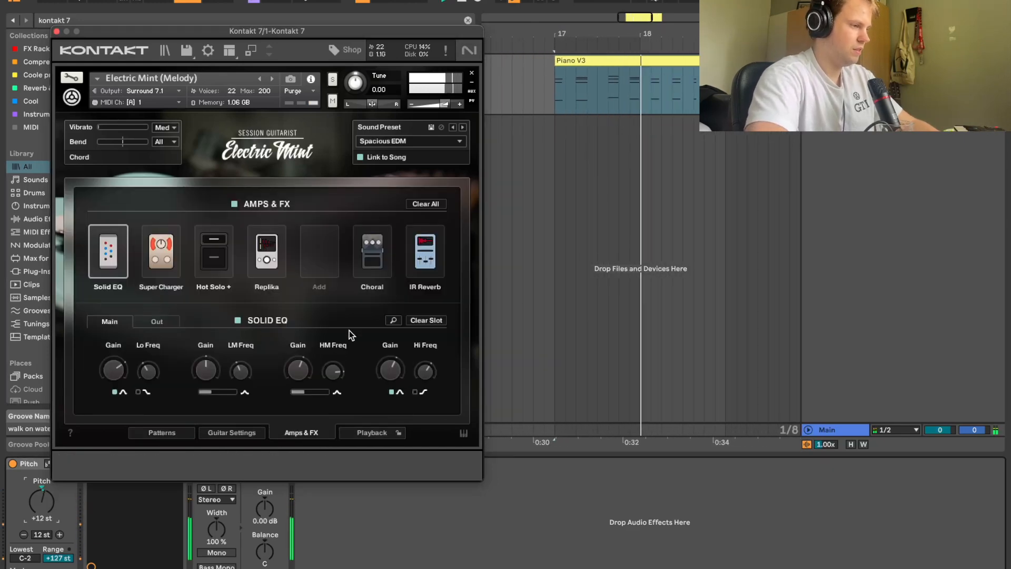
{"action": "key", "text": "space"}
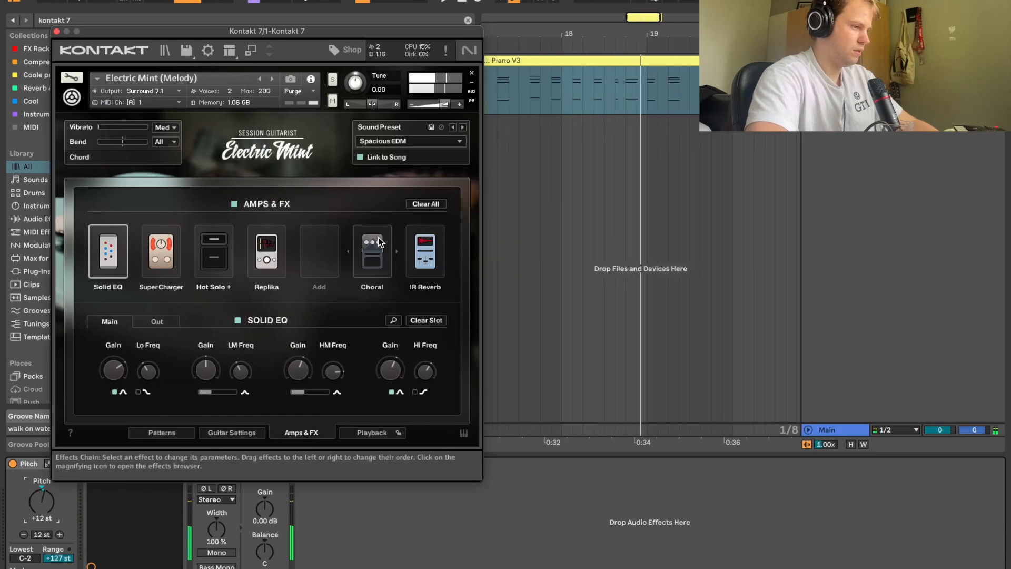
{"action": "key", "text": "space"}
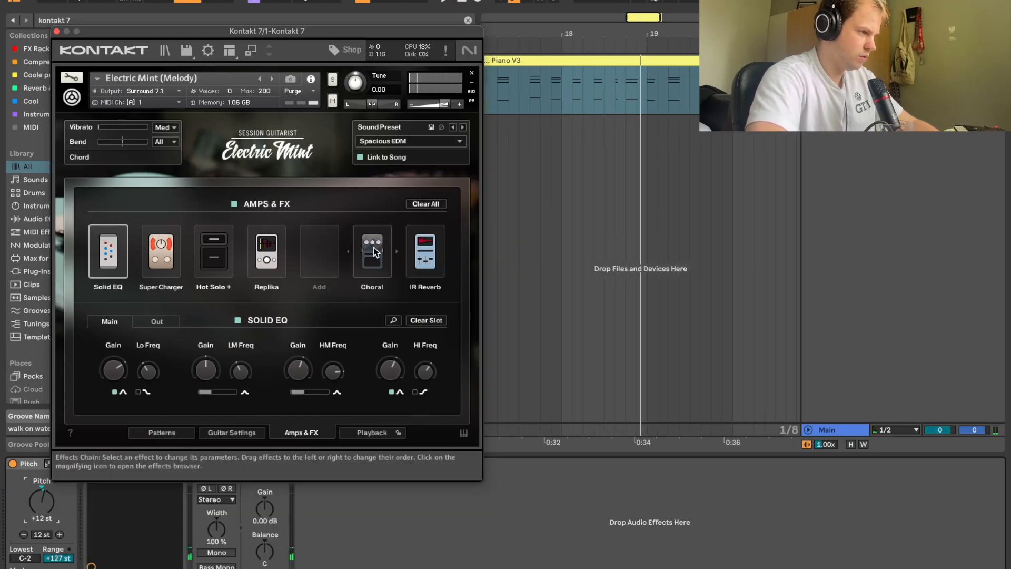
{"action": "left_click", "coordinate": [375, 251]}
{"action": "left_click", "coordinate": [418, 320]}
{"action": "left_click", "coordinate": [422, 248]}
{"action": "left_click", "coordinate": [422, 320]}
{"action": "key", "text": "space"}
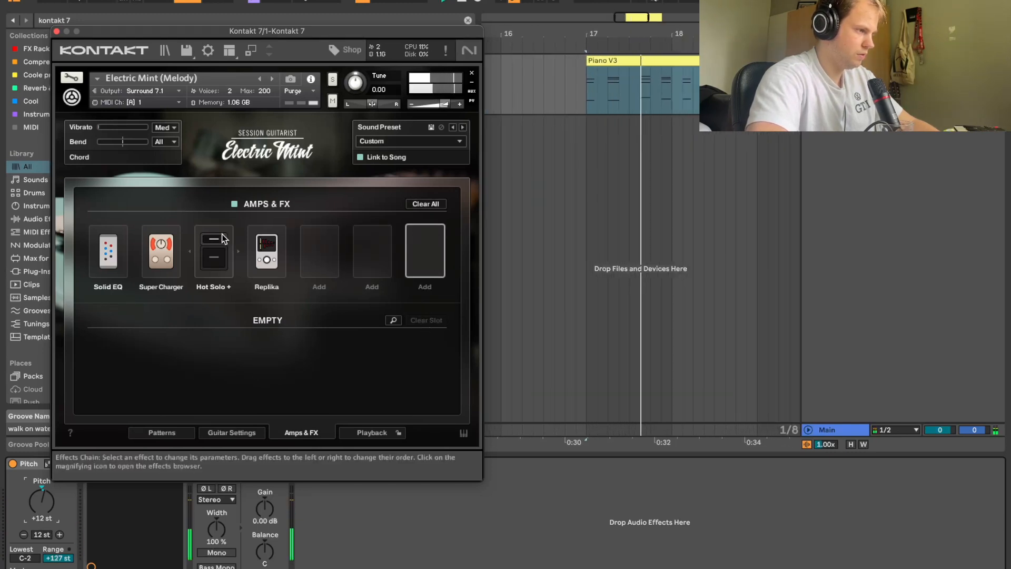
{"action": "left_click", "coordinate": [260, 251]}
{"action": "left_click", "coordinate": [412, 323]}
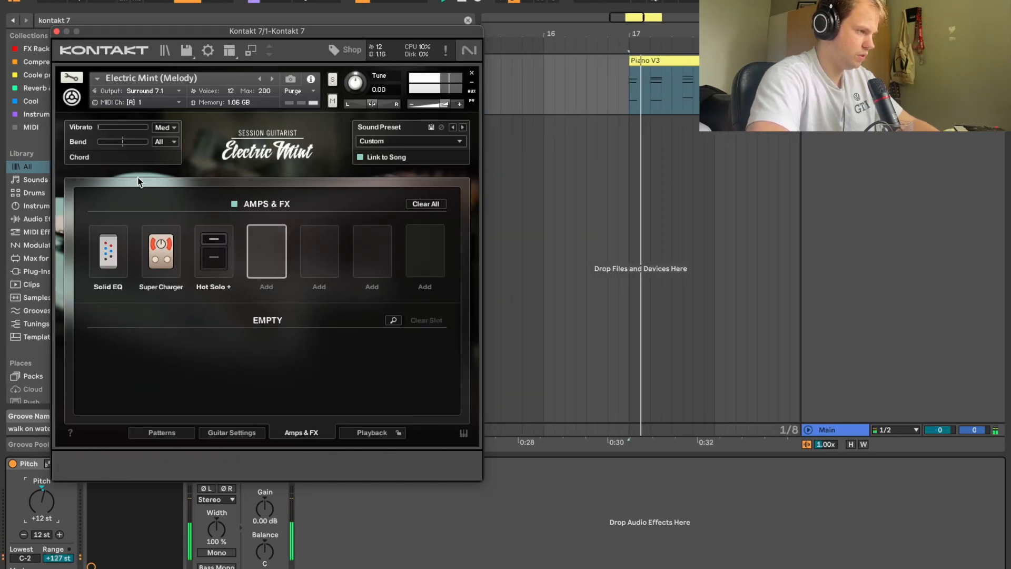
{"action": "key", "text": "super+alt+p"}
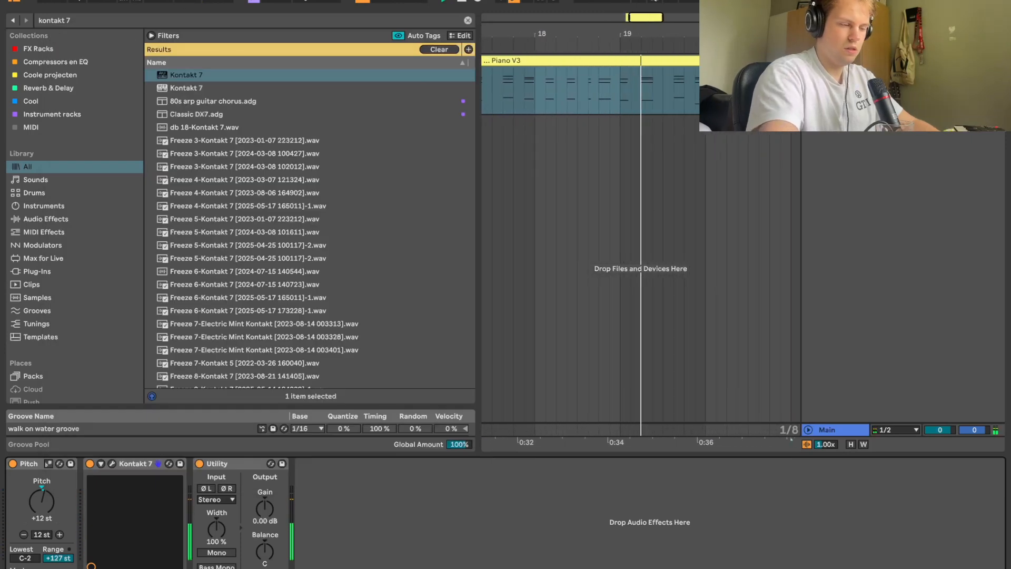
Open the Piano V3 clip's notes and transpose the whole bass line up one octave
{"action": "left_click_drag", "start_coordinate": [691, 38], "coordinate": [691, 21]}
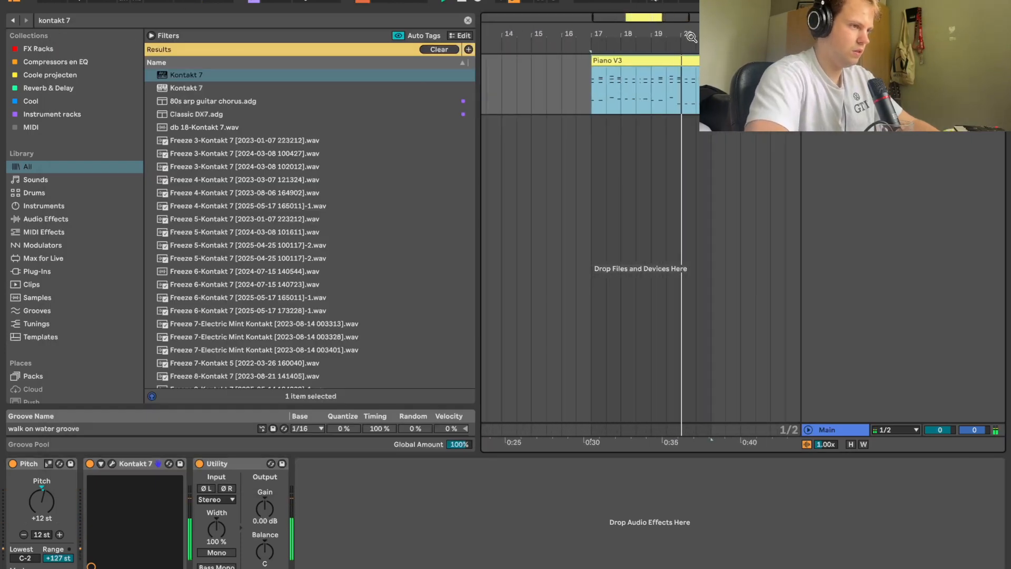
{"action": "double_click", "coordinate": [643, 62]}
{"action": "key", "text": "space"}
{"action": "left_click", "coordinate": [573, 265]}
{"action": "scroll", "coordinate": [570, 273], "scroll_direction": "down", "scroll_amount": 5}
{"action": "left_click_drag", "start_coordinate": [984, 372], "coordinate": [282, 544]}
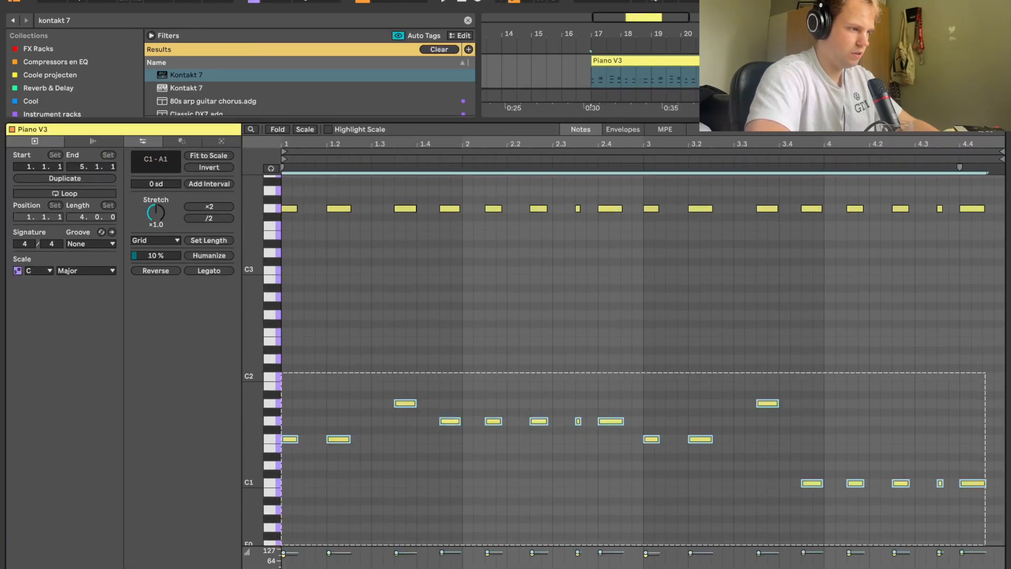
{"action": "key", "text": "shift+Up"}
Transpose all notes in the clip down one octave and audition the result
{"action": "key", "text": "super+a"}
{"action": "key", "text": "space"}
{"action": "key", "text": "space"}
{"action": "scroll", "coordinate": [454, 281], "scroll_direction": "up", "scroll_amount": 5}
{"action": "left_click_drag", "start_coordinate": [261, 302], "coordinate": [253, 301]}
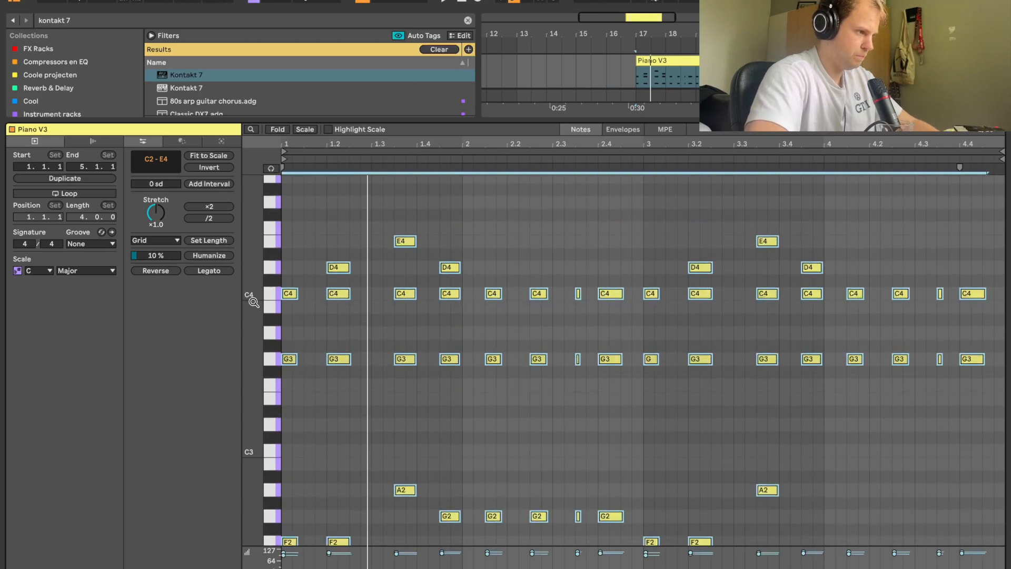
{"action": "key", "text": "shift+Down"}
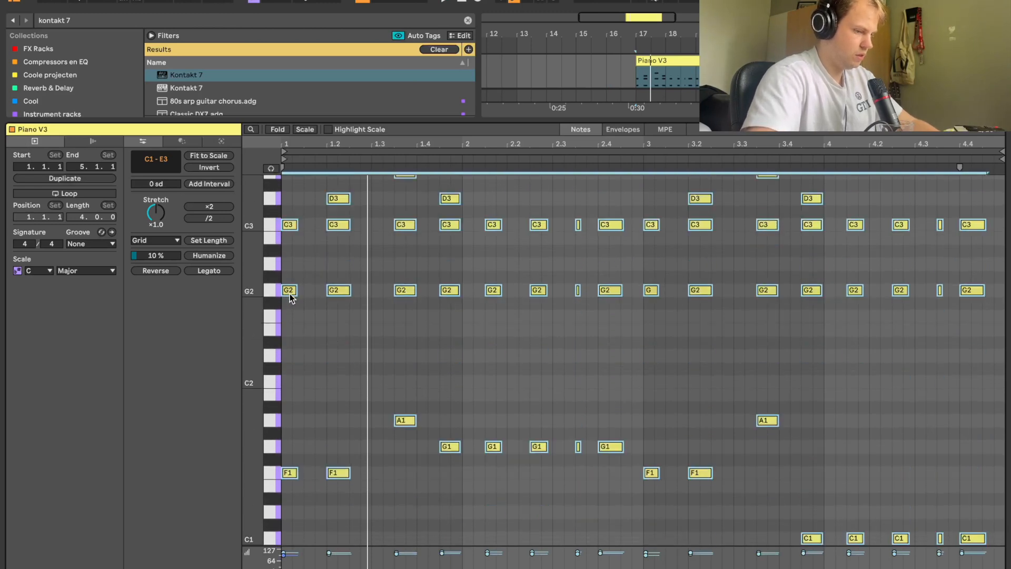
{"action": "left_click", "coordinate": [437, 341]}
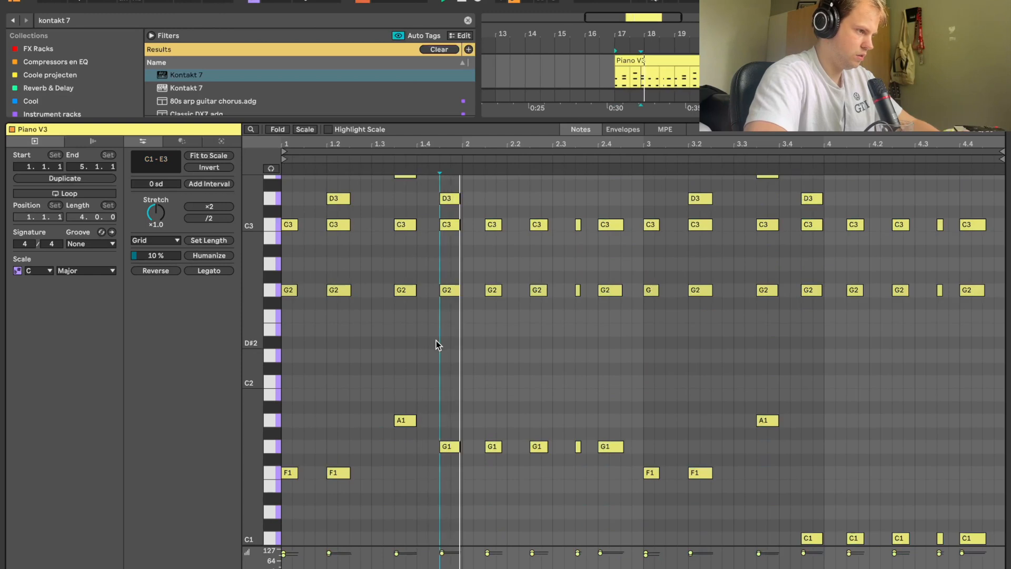
Add sixteenth-long C3 and G2 notes at 1.1.3 and copy them before the third chord, with G2 on beat 1.3 and C3 a sixteenth behind
{"action": "left_click_drag", "start_coordinate": [322, 146], "coordinate": [362, 198]}
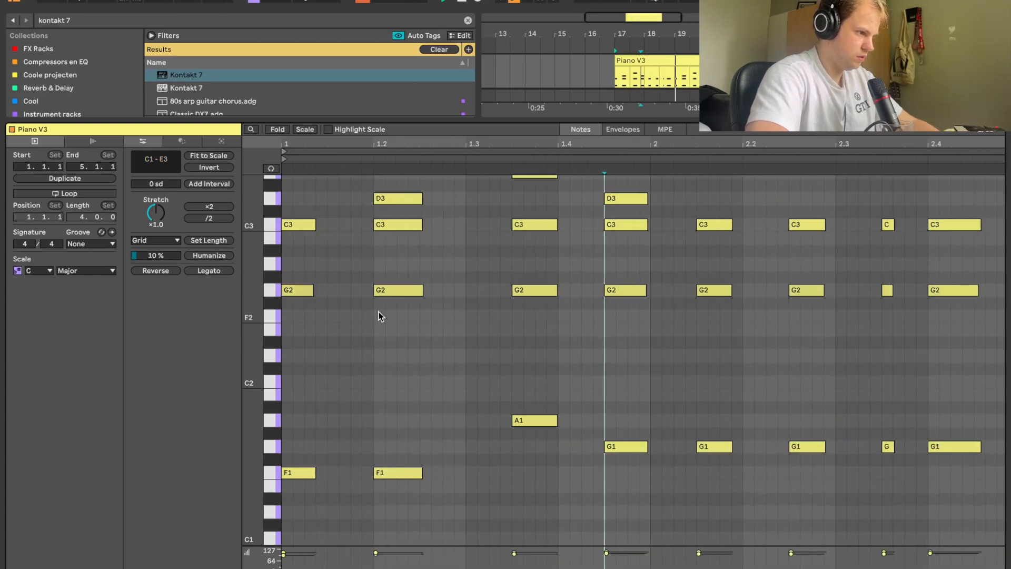
{"action": "left_click", "coordinate": [356, 472]}
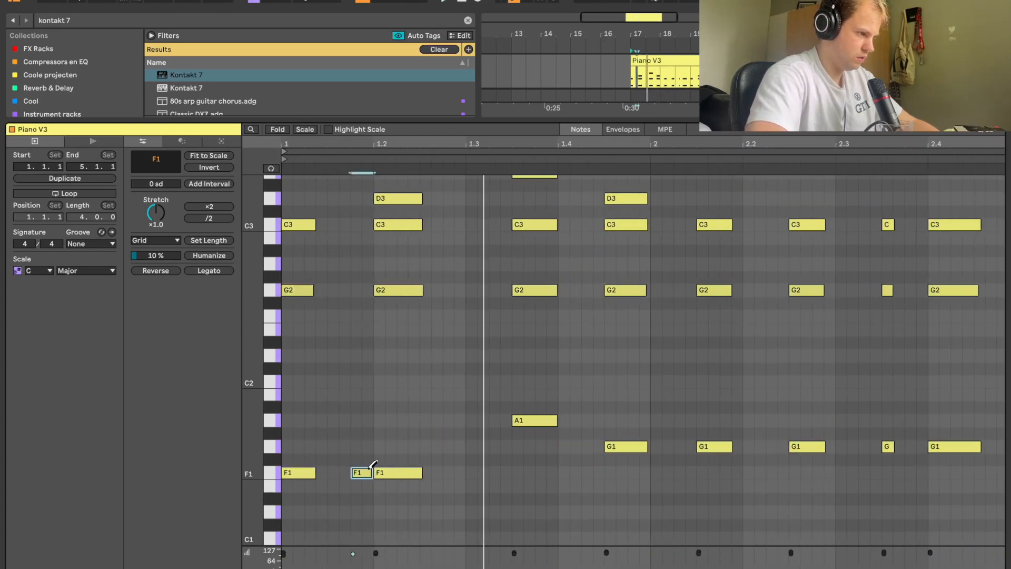
{"action": "mouse_move", "coordinate": [368, 472]}
{"action": "left_mouse_down"}
{"action": "mouse_move", "coordinate": [342, 474]}
{"action": "mouse_move", "coordinate": [340, 244]}
{"action": "left_mouse_up"}
{"action": "scroll", "coordinate": [339, 292], "scroll_direction": "up", "scroll_amount": 1}
{"action": "left_click", "coordinate": [339, 303], "text": "shift"}
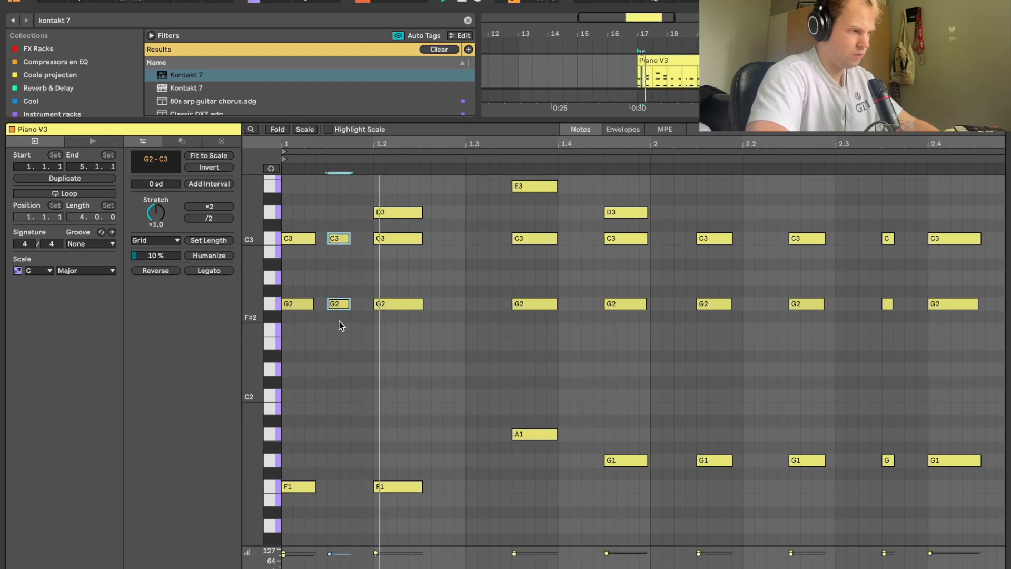
{"action": "left_click_drag", "start_coordinate": [342, 303], "coordinate": [498, 306]}
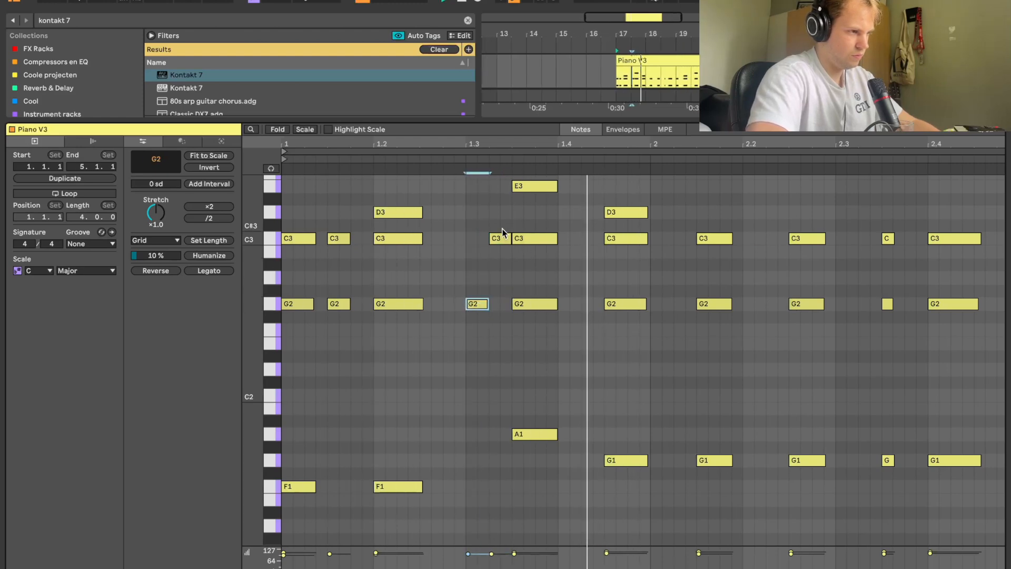
Delete the copied G2 and C3 notes ahead of the third chord and audition the clip
{"action": "key", "text": "space"}
{"action": "key", "text": "space"}
{"action": "key", "text": "Delete"}
{"action": "left_click", "coordinate": [479, 304]}
{"action": "key", "text": "Delete"}
{"action": "key", "text": "space"}
Draw a short G2 note ahead of the third chord, try its timing and place it on beat 1.3
{"action": "key", "text": "b"}
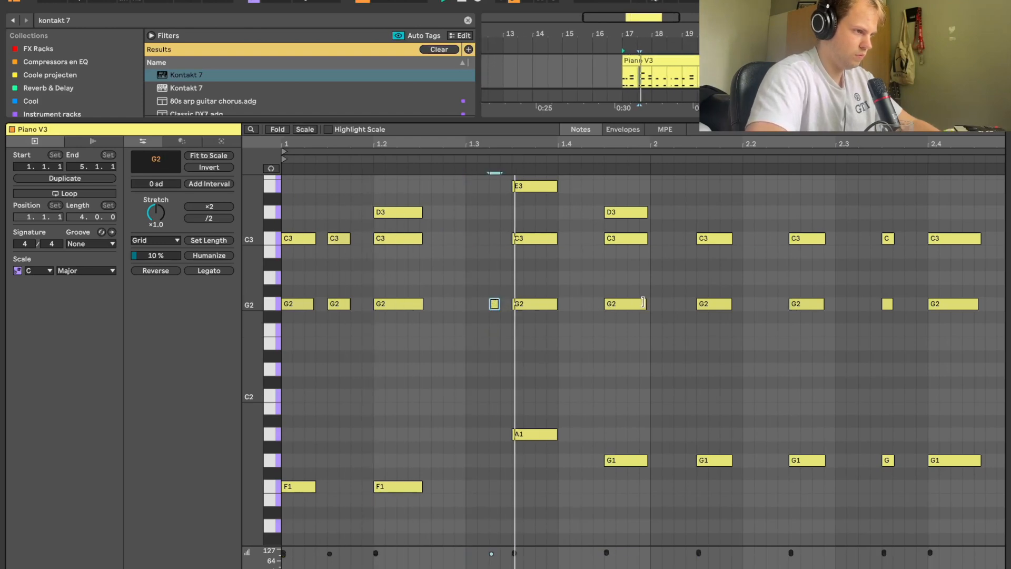
{"action": "key", "text": "space"}
{"action": "left_click", "coordinate": [495, 303]}
{"action": "left_click", "coordinate": [506, 303]}
{"action": "key", "text": "space"}
{"action": "left_click", "coordinate": [484, 303]}
{"action": "key", "text": "space"}
{"action": "left_click", "coordinate": [484, 304]}
{"action": "key", "text": "space"}
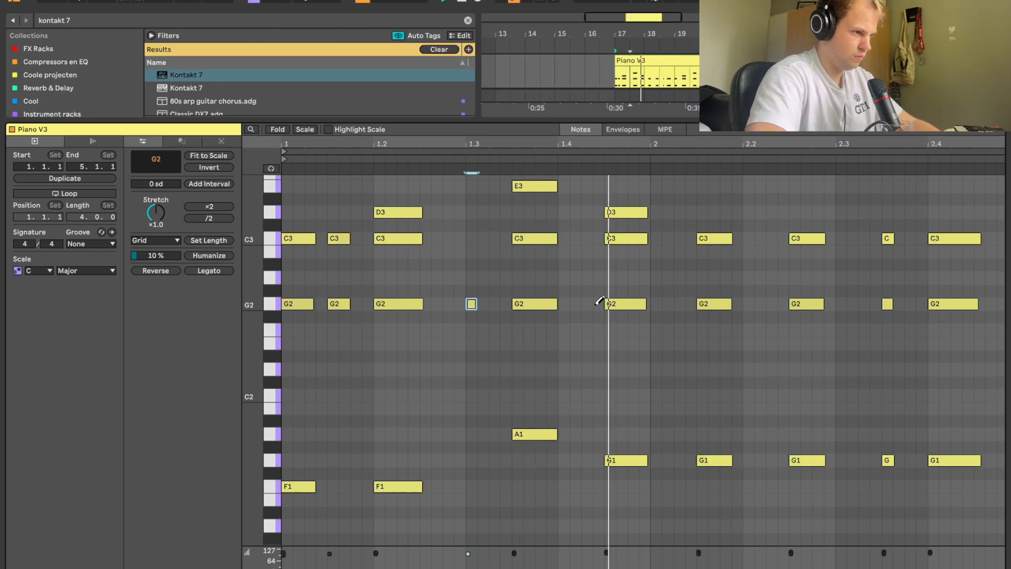
Add a short C3 note on beat 2.2 and try a short G2 a sixteenth after beat 2.3
{"action": "key", "text": "space"}
{"action": "left_click", "coordinate": [625, 299]}
{"action": "key", "text": "space"}
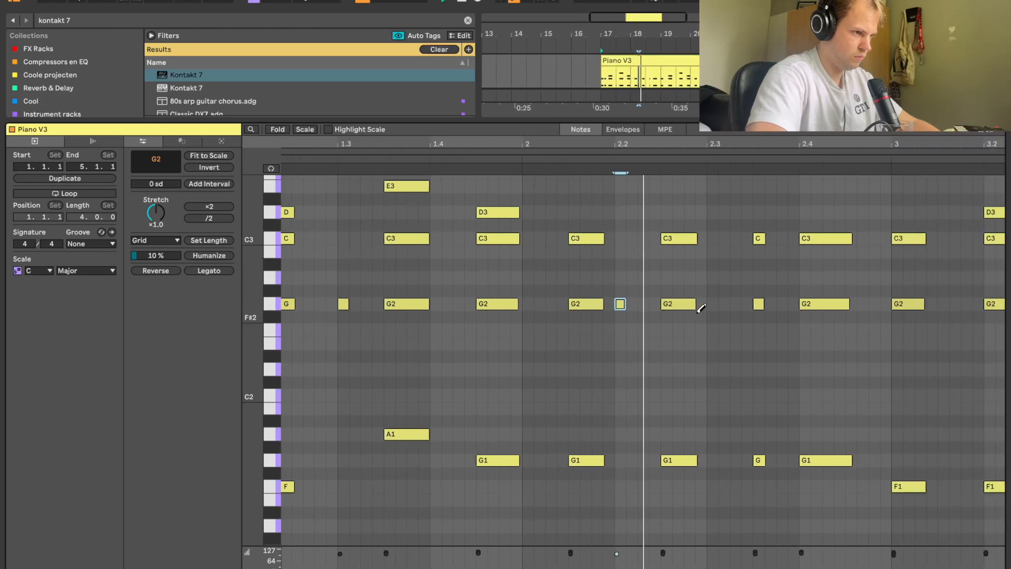
{"action": "left_click_drag", "start_coordinate": [527, 256], "coordinate": [525, 242]}
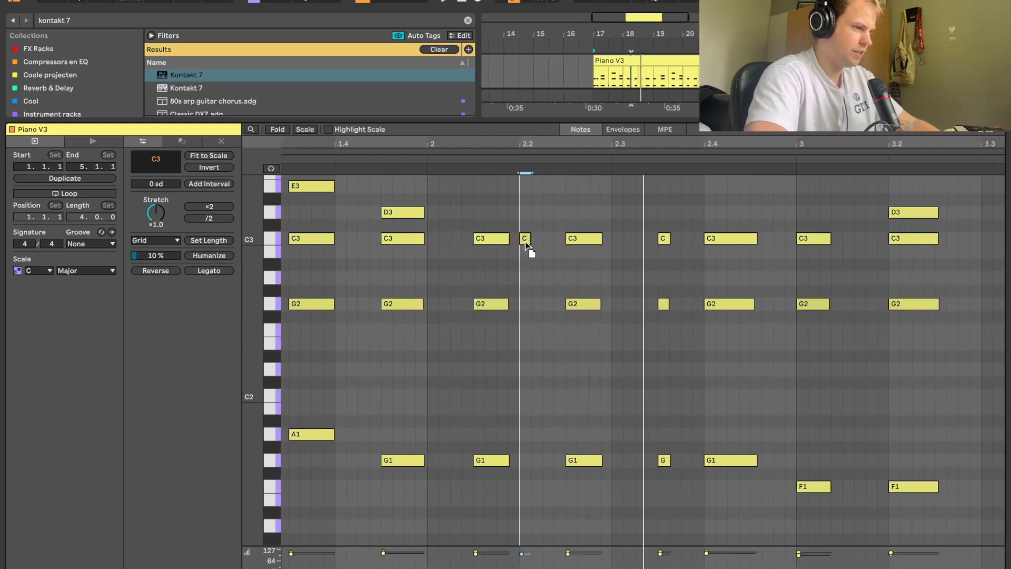
{"action": "left_click", "coordinate": [688, 302]}
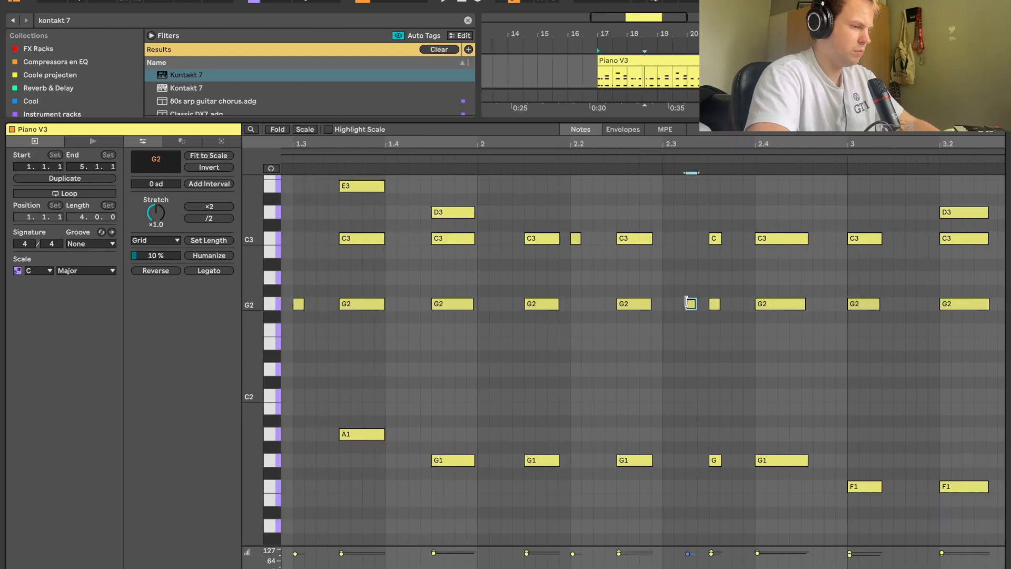
{"action": "key", "text": "space"}
Duplicate the chord notes of bars 1 and 2 onto bars 3 and 4 and audition them
{"action": "scroll", "coordinate": [798, 197], "scroll_direction": "up", "scroll_amount": 3}
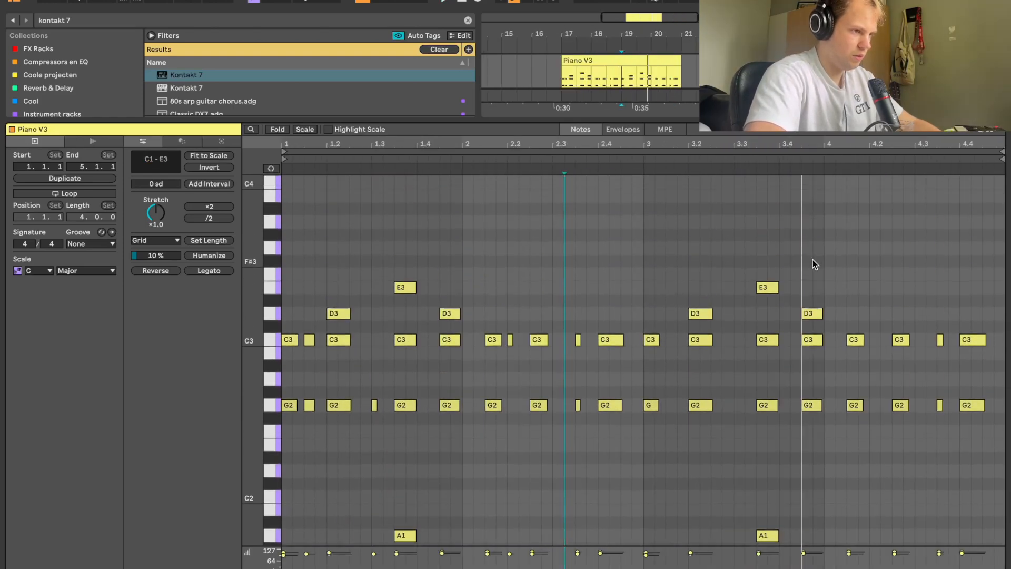
{"action": "scroll", "coordinate": [806, 279], "scroll_direction": "down", "scroll_amount": 4}
{"action": "scroll", "coordinate": [790, 293], "scroll_direction": "up", "scroll_amount": 5}
{"action": "left_click_drag", "start_coordinate": [642, 283], "coordinate": [199, 548]}
{"action": "key", "text": "super+d"}
{"action": "key", "text": "space"}
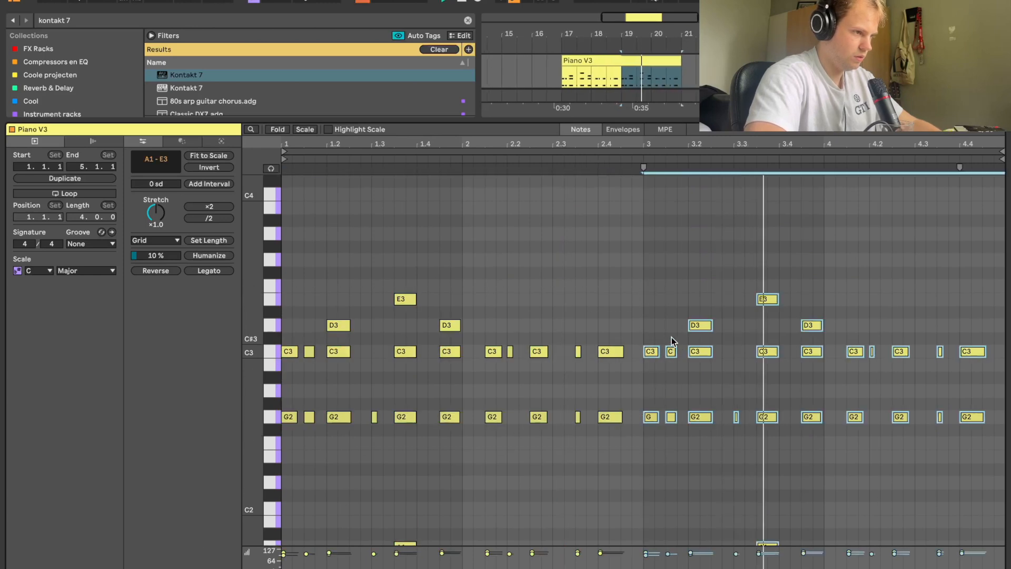
Lower the velocity of the short C3 and G2 notes following the first chord in bars 1 and 3, and audition from the start
{"action": "key", "text": "space"}
{"action": "left_click_drag", "start_coordinate": [673, 339], "coordinate": [669, 458]}
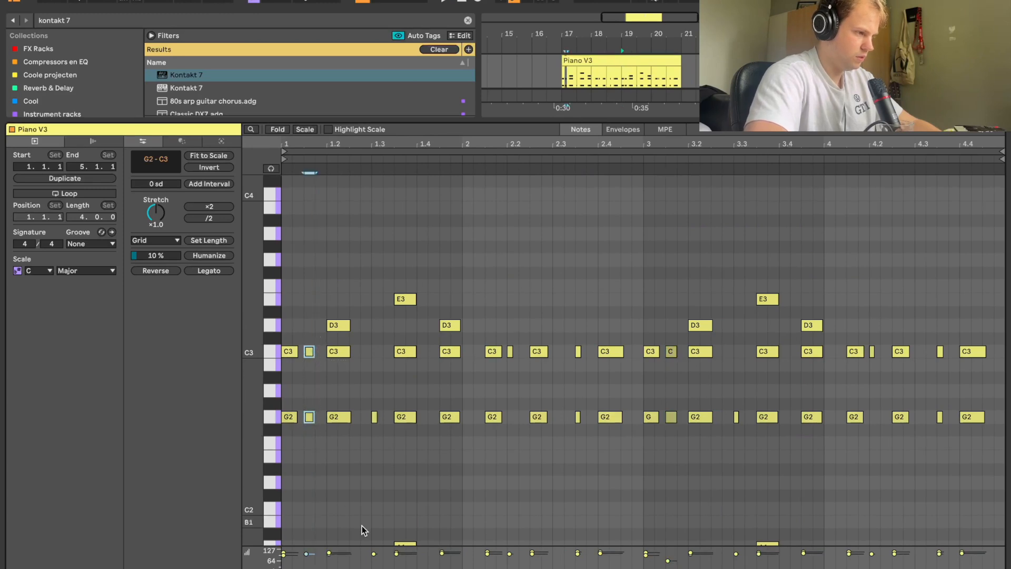
{"action": "key", "text": "space"}
{"action": "key", "text": "space"}
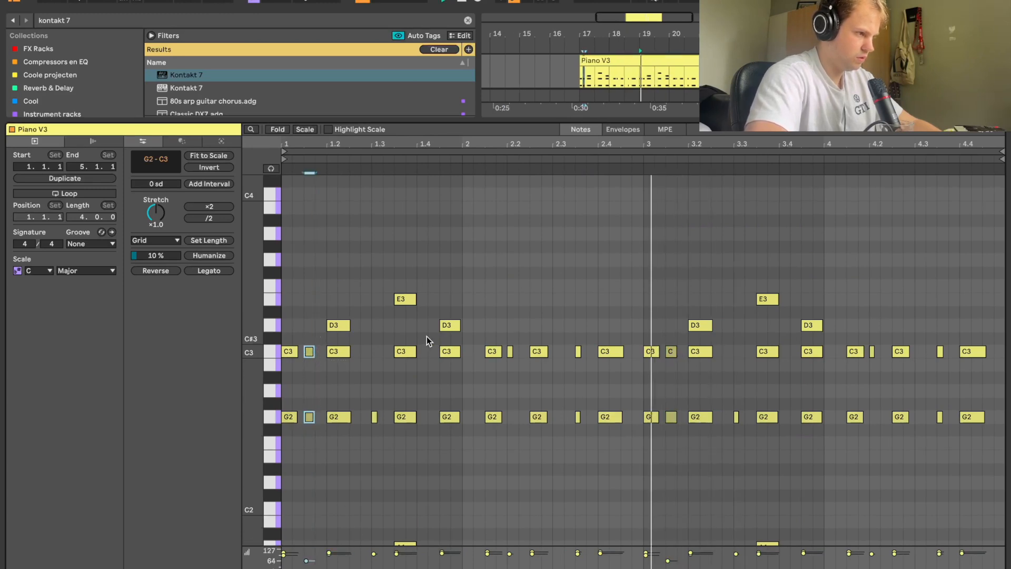
{"action": "key", "text": "space"}
{"action": "key", "text": "space"}
{"action": "key", "text": "space"}
{"action": "left_click", "coordinate": [282, 224]}
{"action": "key", "text": "space"}
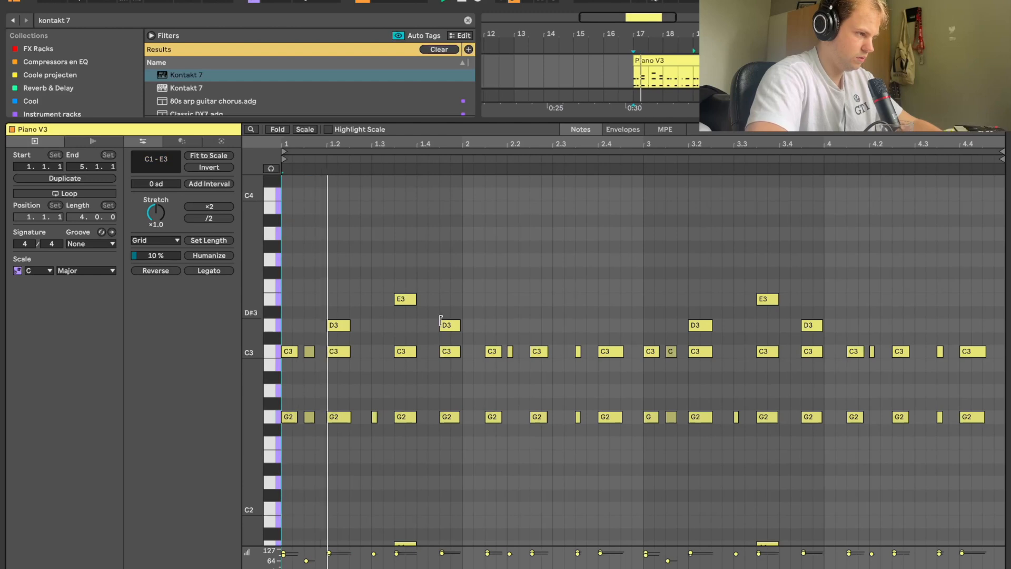
Raise the humanize amount and humanize all notes in the Piano V3 clip
{"action": "key", "text": "ctrl+a"}
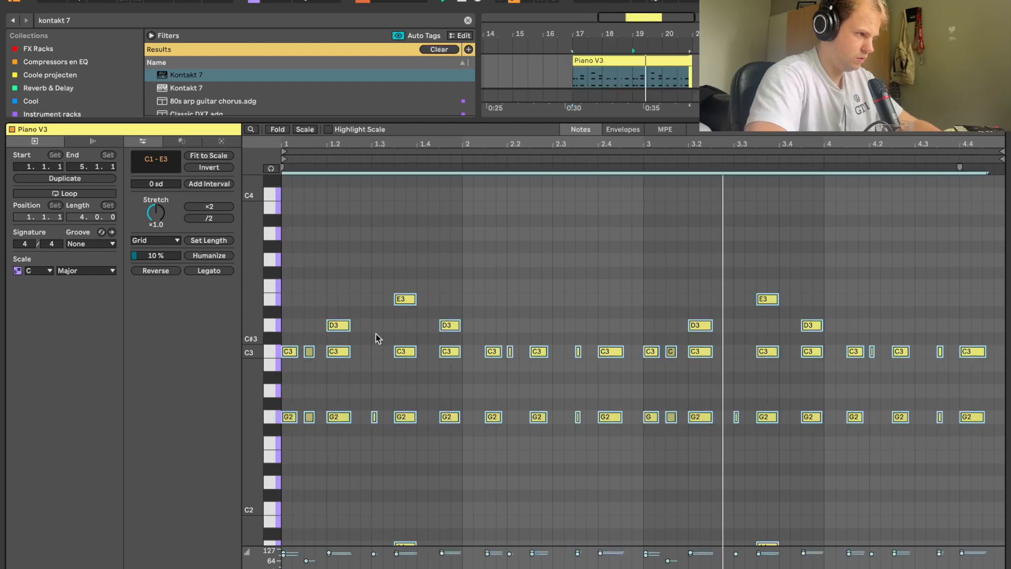
{"action": "left_click_drag", "start_coordinate": [150, 259], "coordinate": [149, 220]}
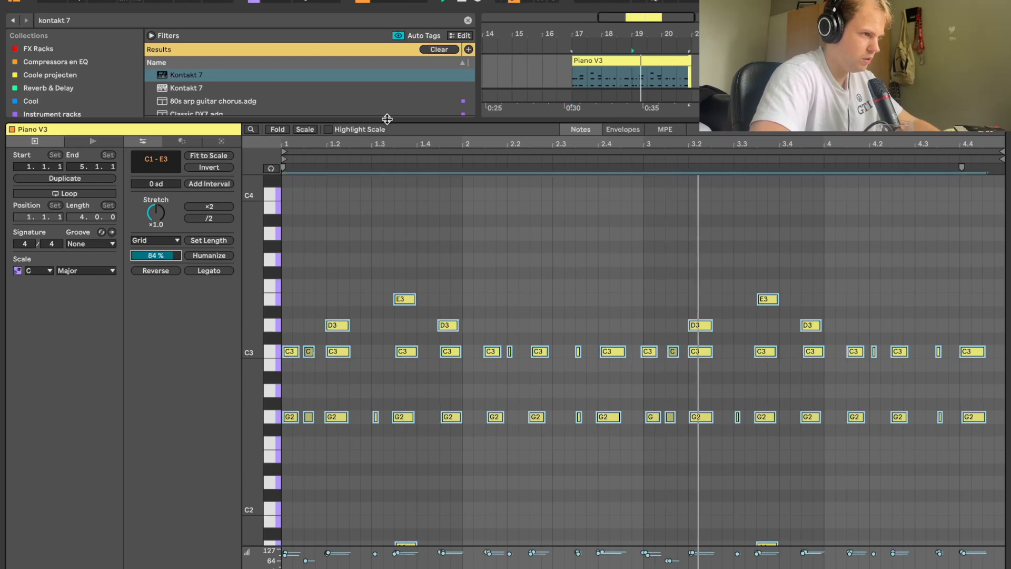
{"action": "double_click", "coordinate": [564, 77]}
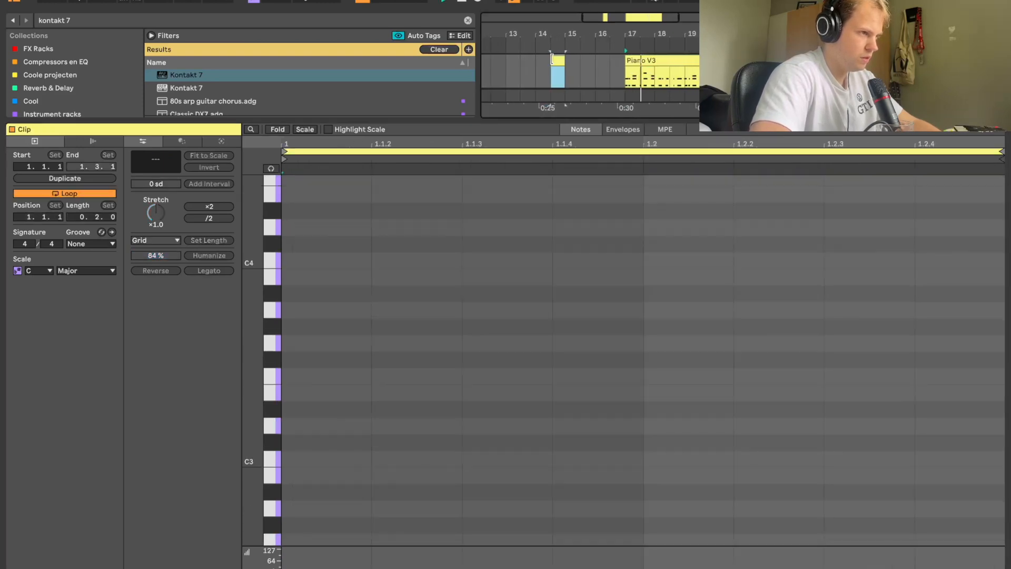
{"action": "key", "text": "Delete"}
{"action": "left_click", "coordinate": [653, 55]}
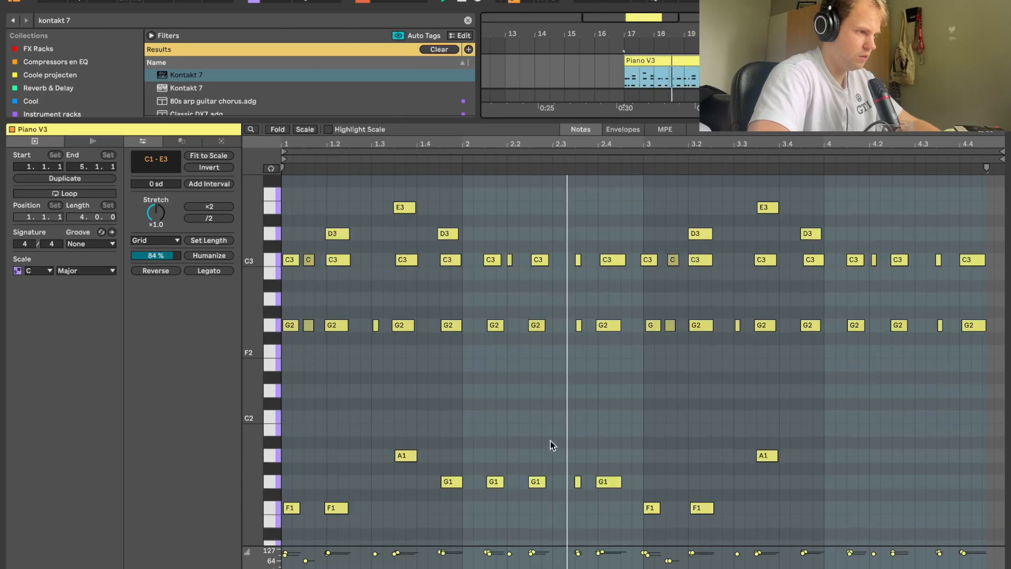
Select all bass notes from C1 to A1 and realign them to the grid
{"action": "left_click_drag", "start_coordinate": [979, 207], "coordinate": [221, 493]}
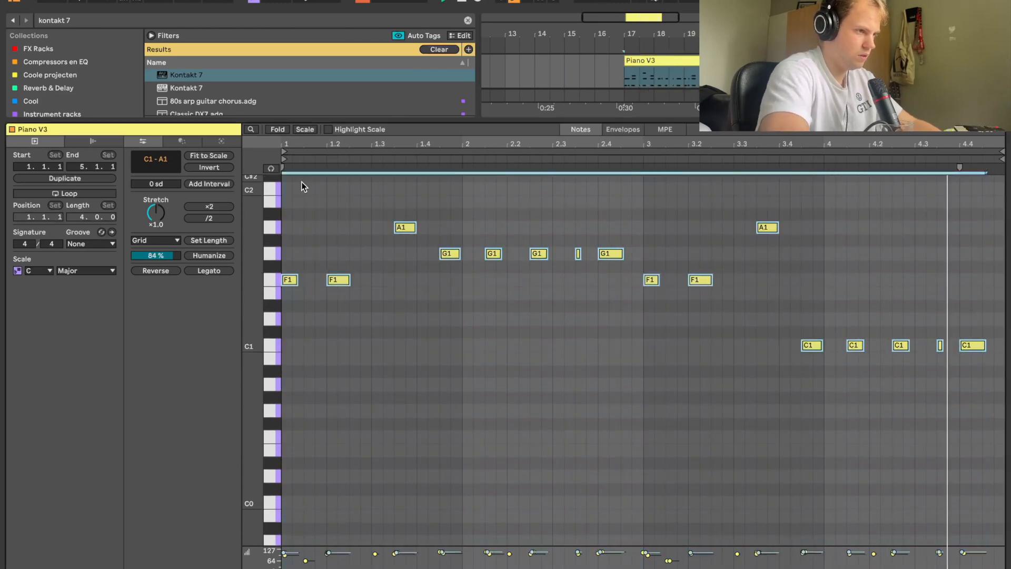
{"action": "scroll", "coordinate": [472, 249], "scroll_direction": "up", "scroll_amount": 5}
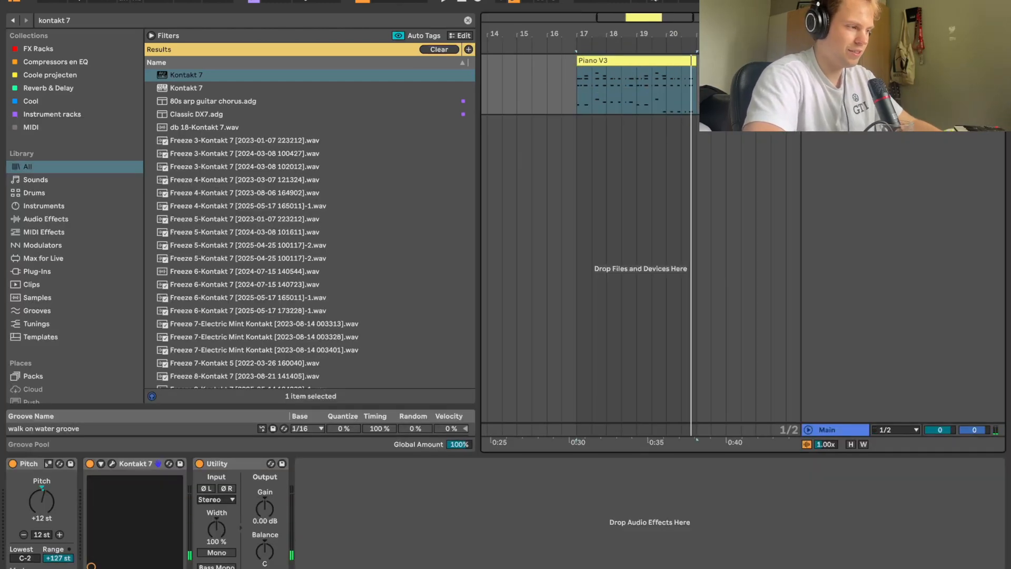
Duplicate the Kontakt 7 track and humanize all notes of one Piano V3 clip by 30 %
{"action": "key", "text": "super+d"}
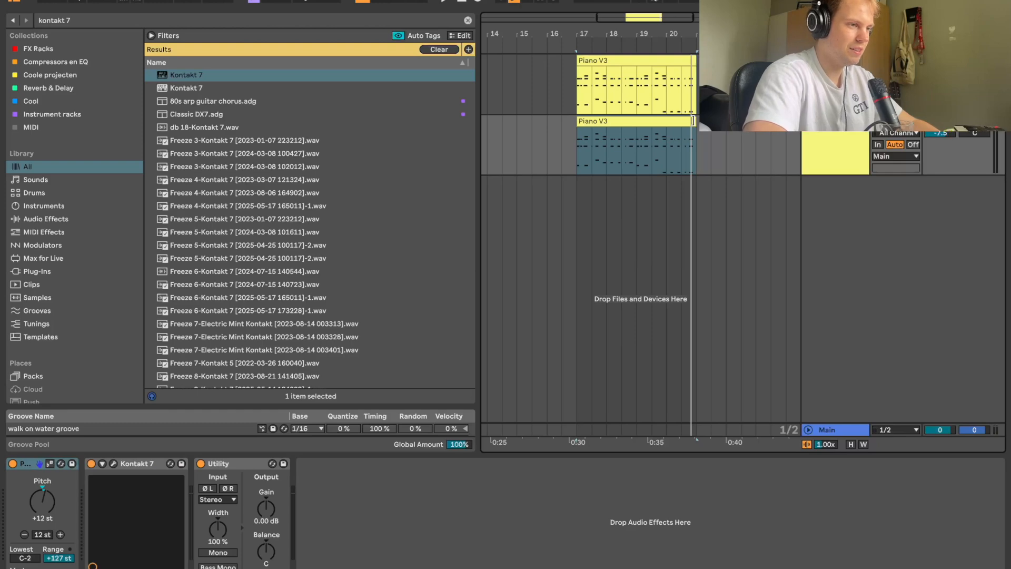
{"action": "double_click", "coordinate": [635, 116]}
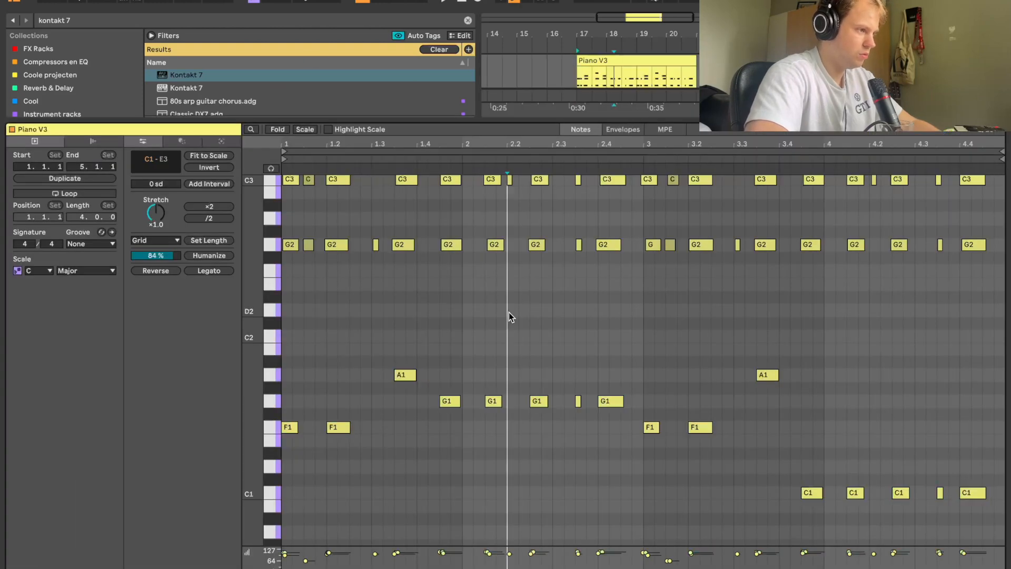
{"action": "left_click_drag", "start_coordinate": [170, 256], "coordinate": [170, 287]}
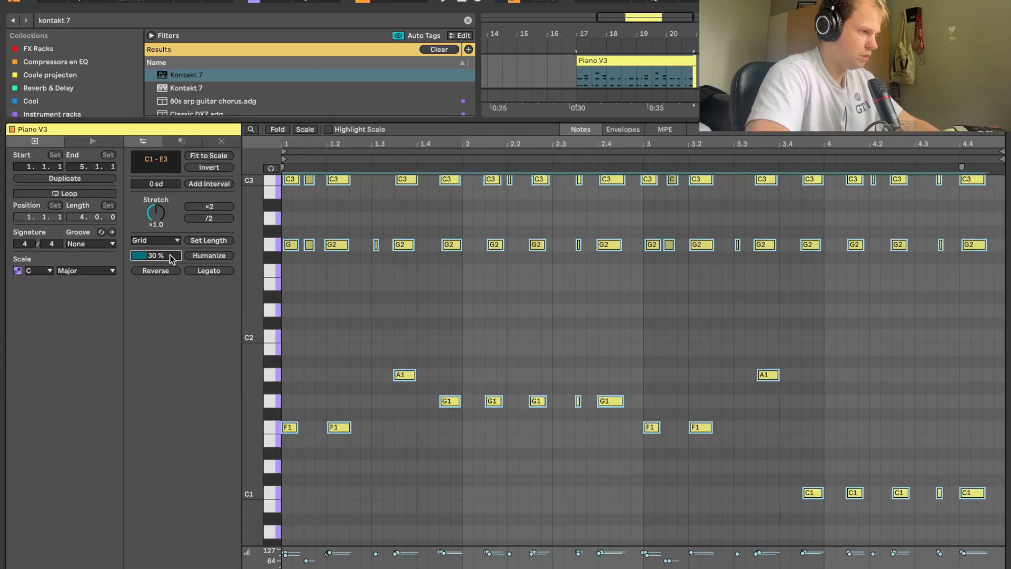
{"action": "key", "text": "space"}
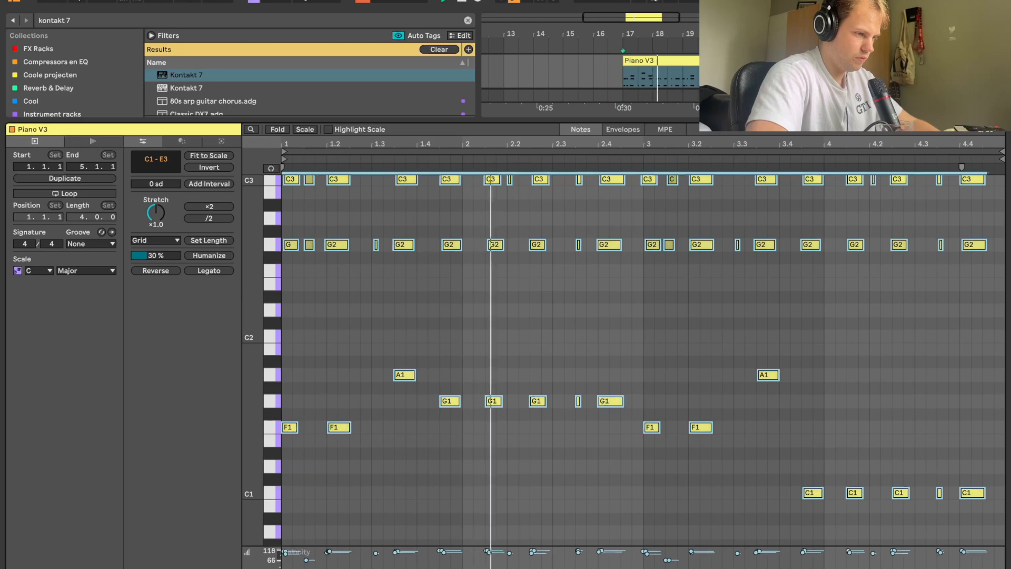
{"action": "key", "text": "space"}
Pan the duplicate Kontakt 7 track to 50R and the original to 50L, and audition both
{"action": "key", "text": "shift+Tab"}
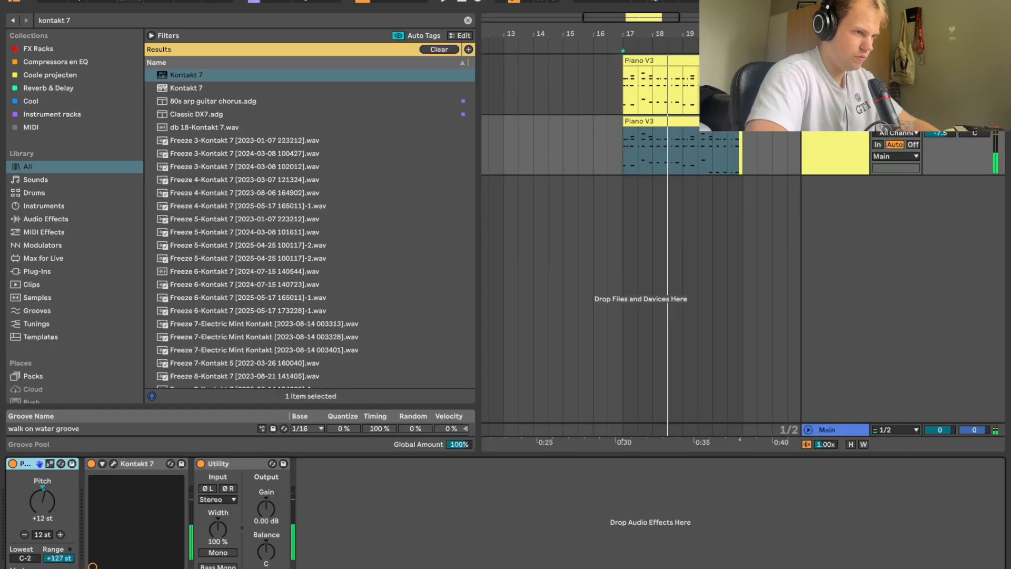
{"action": "left_click", "coordinate": [974, 138]}
{"action": "key", "text": "space"}
{"action": "scroll", "coordinate": [681, 97], "scroll_direction": "left", "scroll_amount": 1}
{"action": "left_click", "coordinate": [633, 92]}
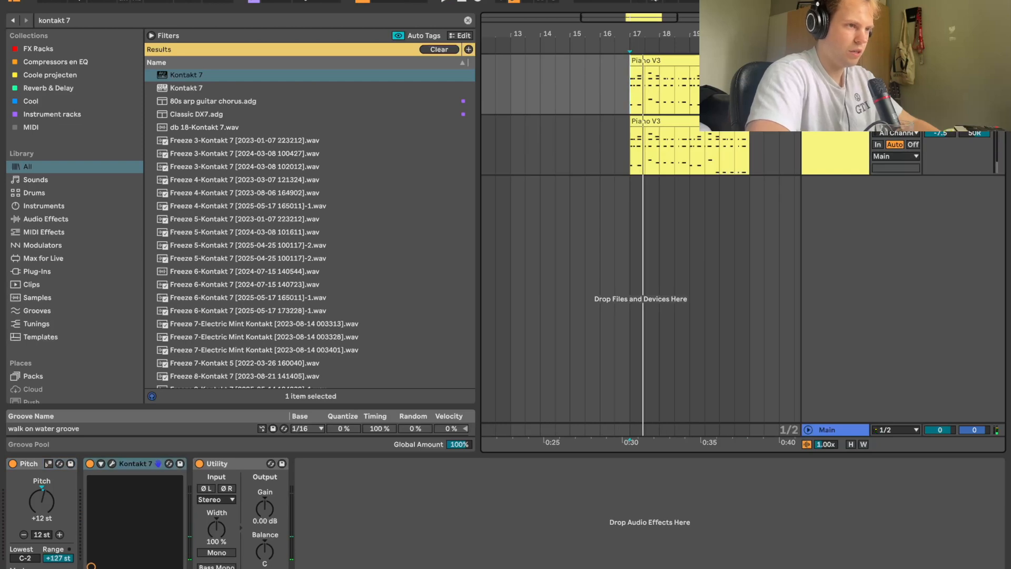
{"action": "key", "text": "space"}
Group the two Kontakt 7 tracks and name the group MTD GTRS
{"action": "left_click", "coordinate": [837, 142], "text": "shift"}
{"action": "key", "text": "super+g"}
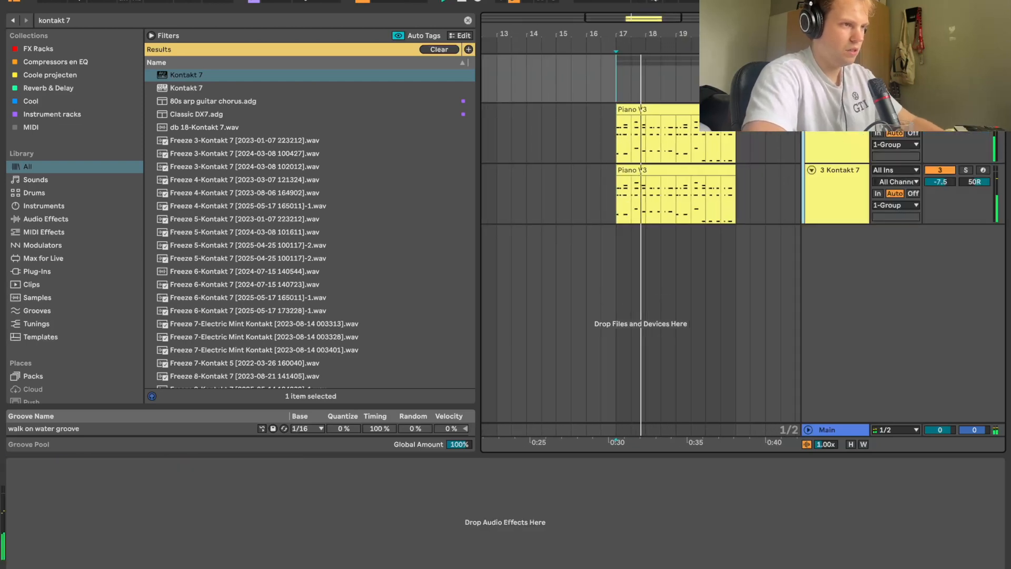
{"action": "type", "text": "MTD GTRS"}
{"action": "key", "text": "Return"}
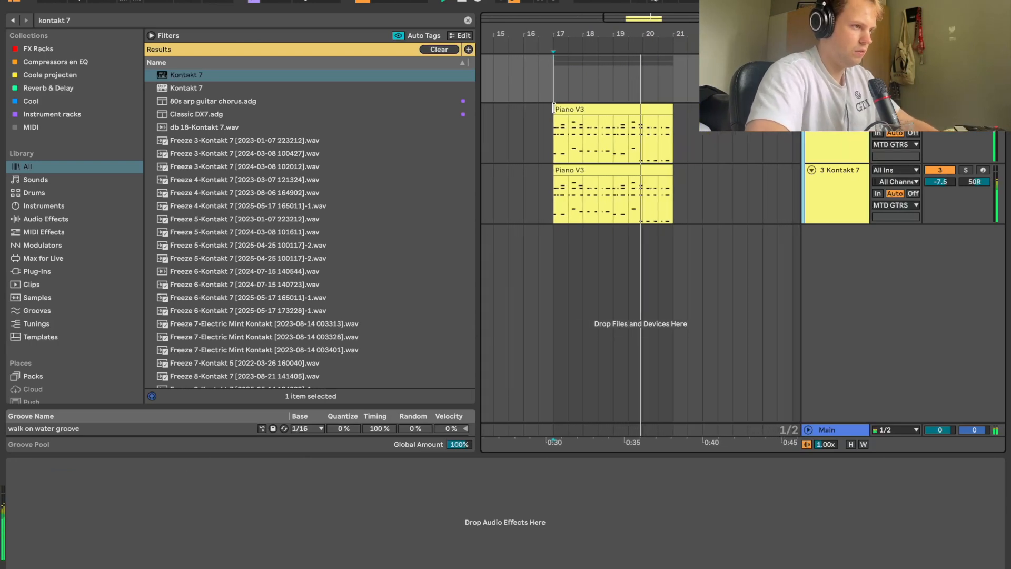
Transpose the closing C1 bass notes in the first Kontakt 7 track's clip up one octave
{"action": "left_click_drag", "start_coordinate": [561, 25], "coordinate": [591, 55]}
{"action": "key", "text": "space"}
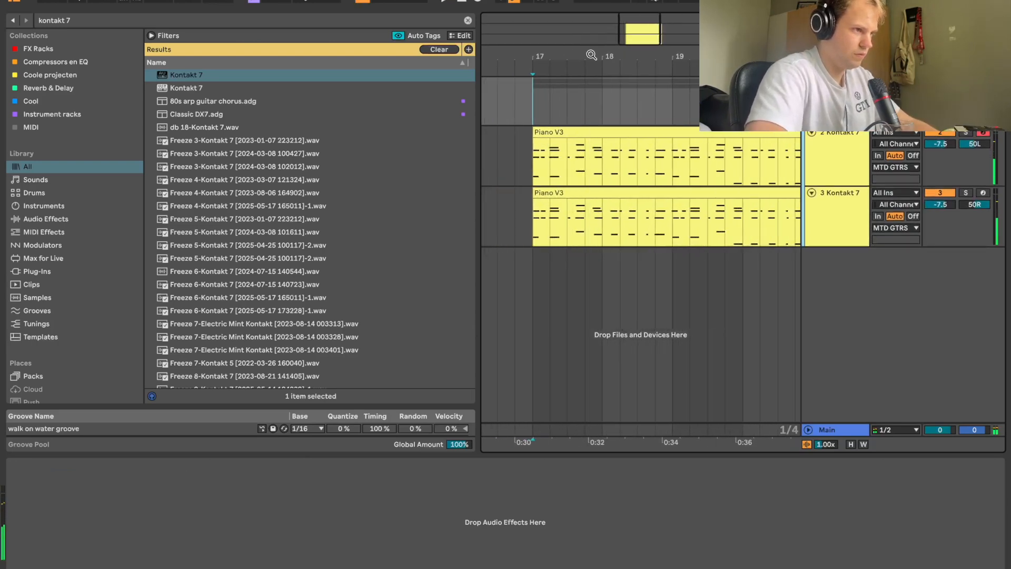
{"action": "double_click", "coordinate": [755, 135]}
{"action": "left_click_drag", "start_coordinate": [987, 470], "coordinate": [773, 530]}
{"action": "key", "text": "shift+Up"}
{"action": "left_click", "coordinate": [755, 338]}
{"action": "key", "text": "space"}
{"action": "key", "text": "shift+Tab"}
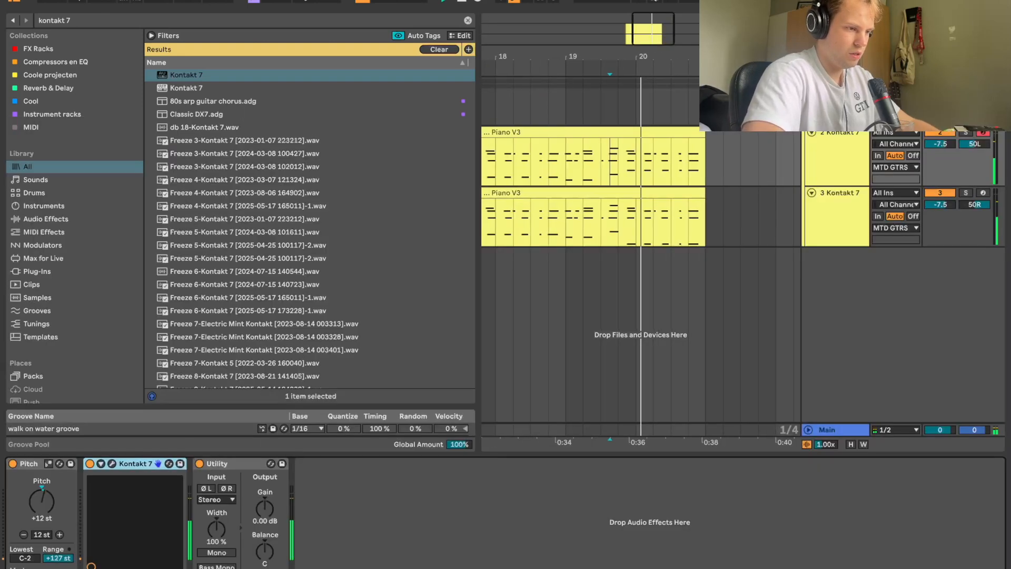
Transpose the closing C1 bass notes in the second Kontakt 7 track's clip up one octave to C2
{"action": "left_click", "coordinate": [599, 134]}
{"action": "left_click_drag", "start_coordinate": [598, 213], "coordinate": [598, 213]}
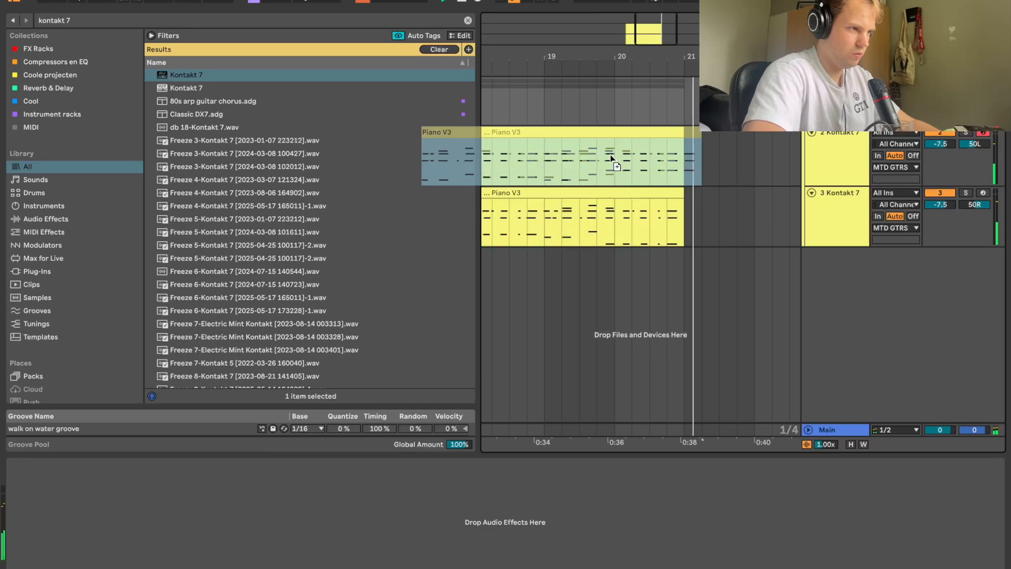
{"action": "double_click", "coordinate": [623, 190]}
{"action": "left_click_drag", "start_coordinate": [990, 468], "coordinate": [803, 525]}
{"action": "key", "text": "shift+Up"}
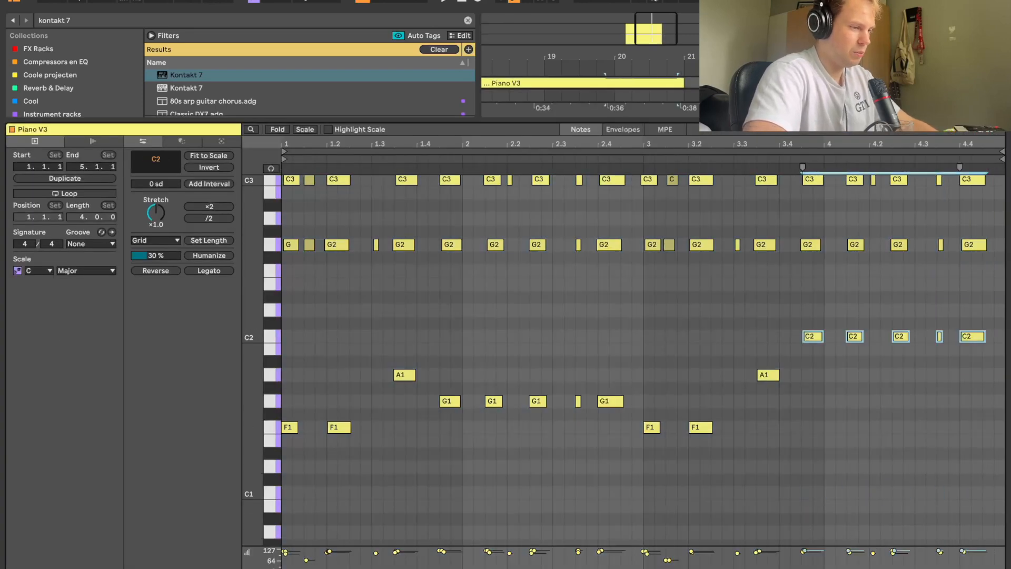
Play the arrangement from bar 17 and search the browser for "tal ch"
{"action": "key", "text": "shift+Tab"}
{"action": "scroll", "coordinate": [740, 307], "scroll_direction": "left", "scroll_amount": 5}
{"action": "key", "text": "space"}
{"action": "key", "text": "ctrl+f"}
{"action": "type", "text": "talc"}
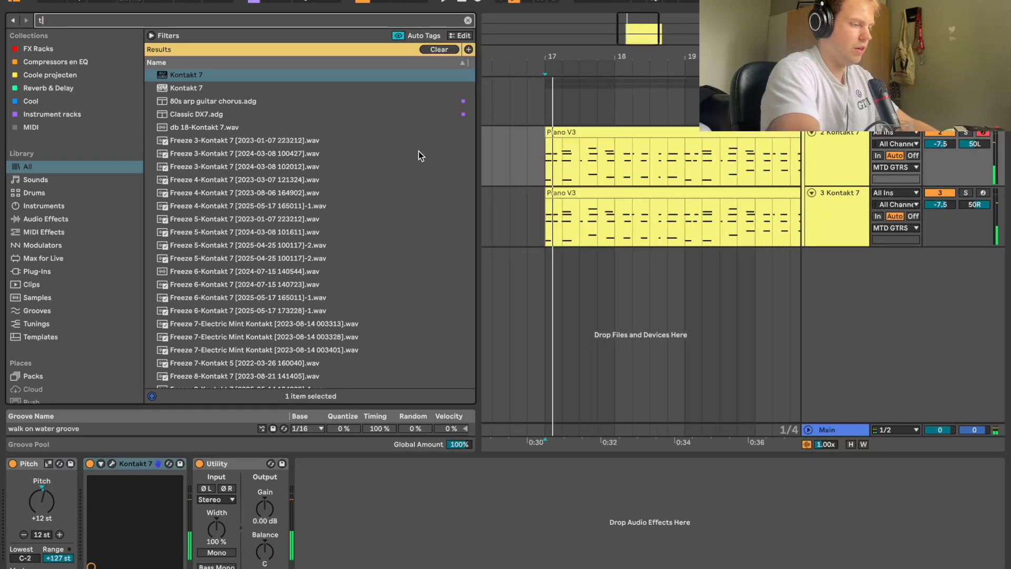
{"action": "key", "text": "BackSpace"}
{"action": "type", "text": "ch"}
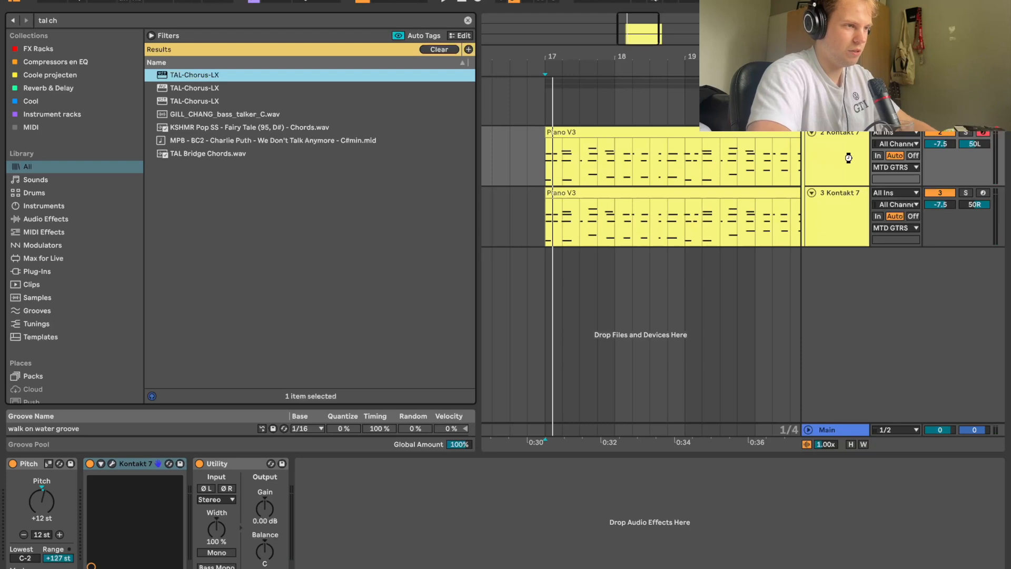
Load TAL-Chorus-LX on both Kontakt 7 tracks, toggle chorus II on track 3, and hide the plug-in window and browser
{"action": "key", "text": "Return"}
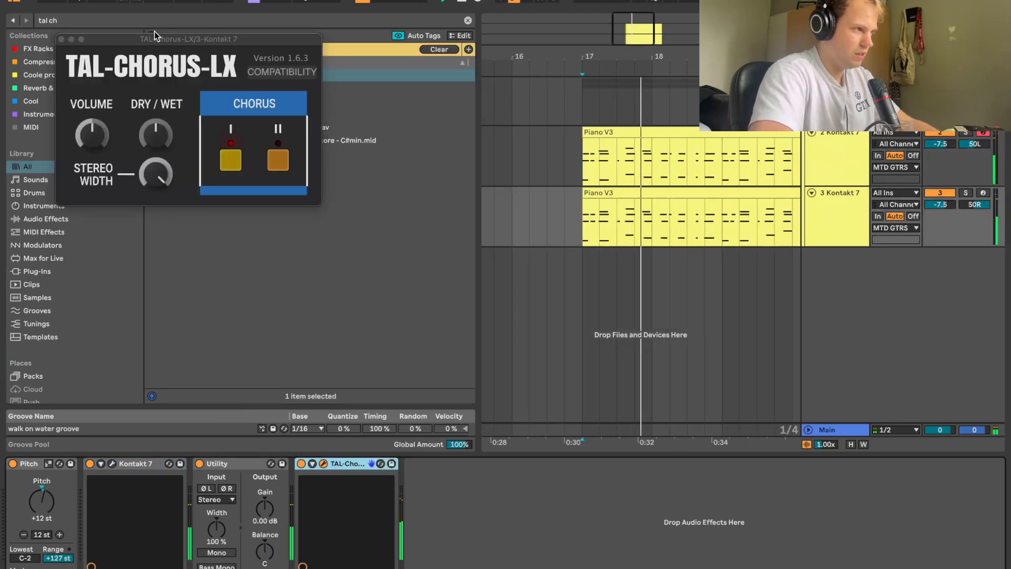
{"action": "left_click", "coordinate": [277, 159]}
{"action": "left_click", "coordinate": [835, 154]}
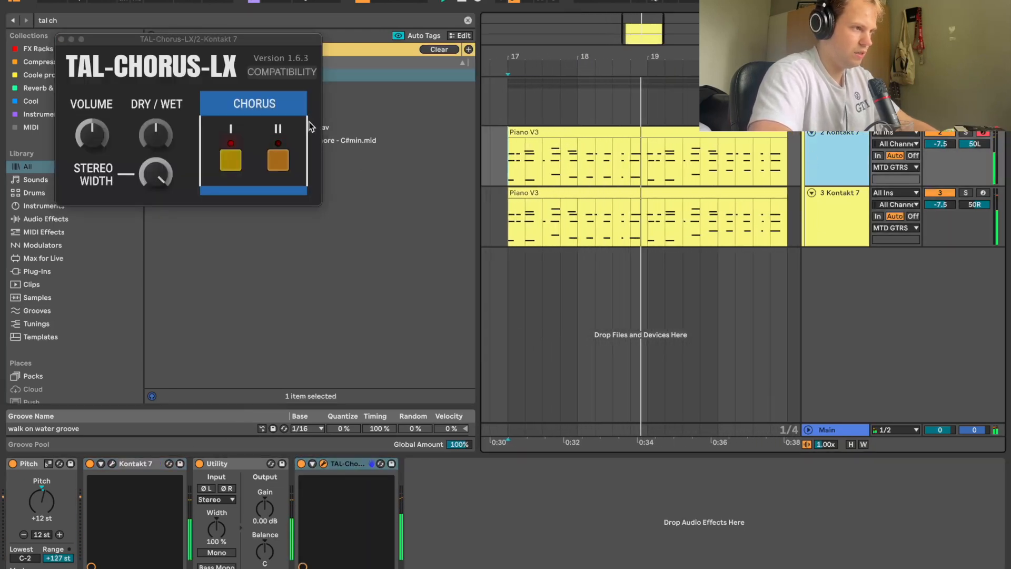
{"action": "left_click", "coordinate": [61, 39]}
{"action": "left_click", "coordinate": [14, 3]}
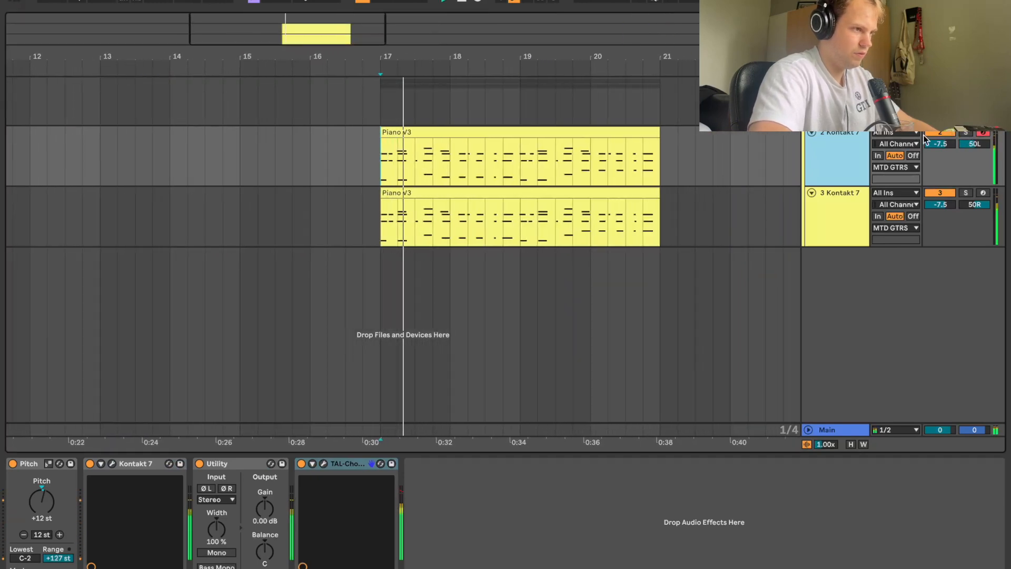
Select the MTD GTRS group track, keeping its member tracks unfolded, and stop playback
{"action": "left_click", "coordinate": [940, 144]}
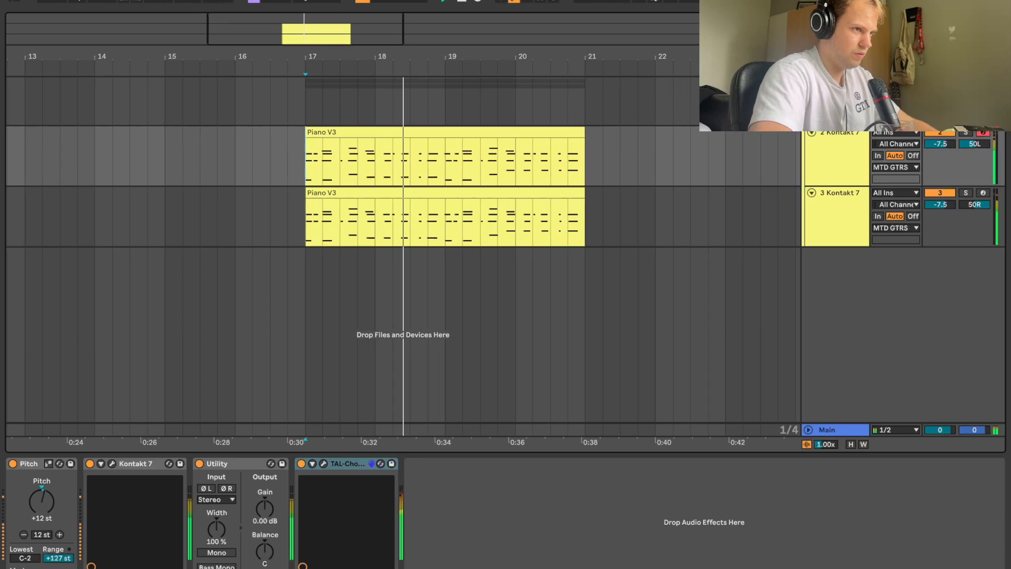
{"action": "left_click", "coordinate": [808, 83]}
{"action": "left_click", "coordinate": [808, 83]}
{"action": "left_click", "coordinate": [837, 85]}
{"action": "key", "text": "space"}
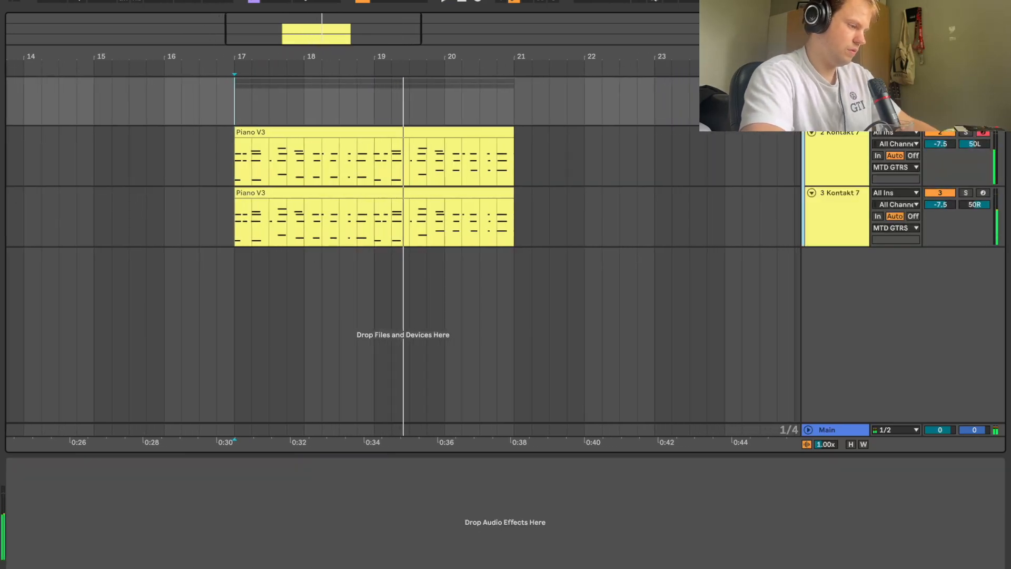
Load EchoBoy on the MTD GTRS group, start playback, and choose the guitar preset DarkDirtyChrs8s
{"action": "key", "text": "ctrl+f"}
{"action": "type", "text": "echo boy"}
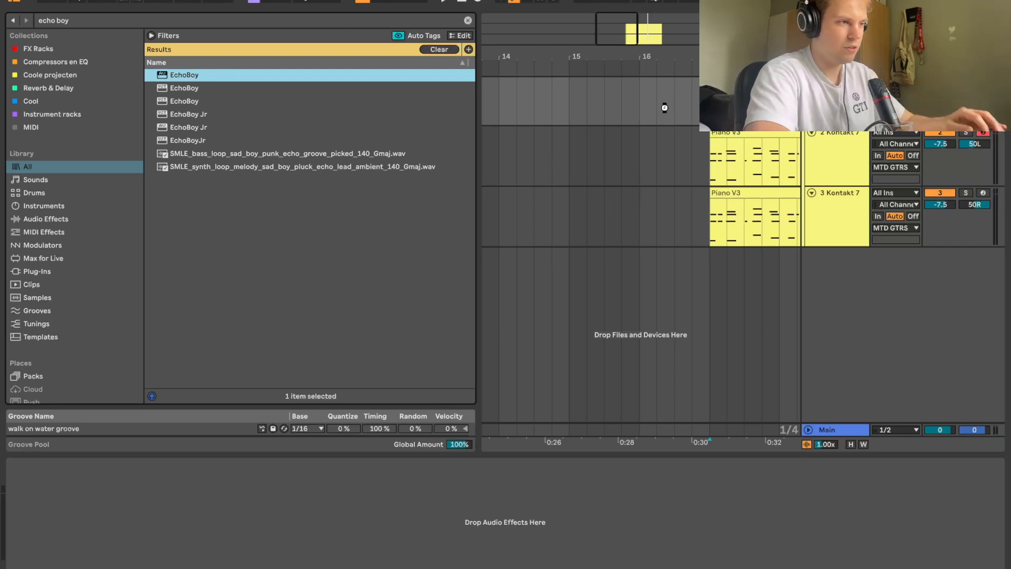
{"action": "key", "text": "Return"}
{"action": "key", "text": "space"}
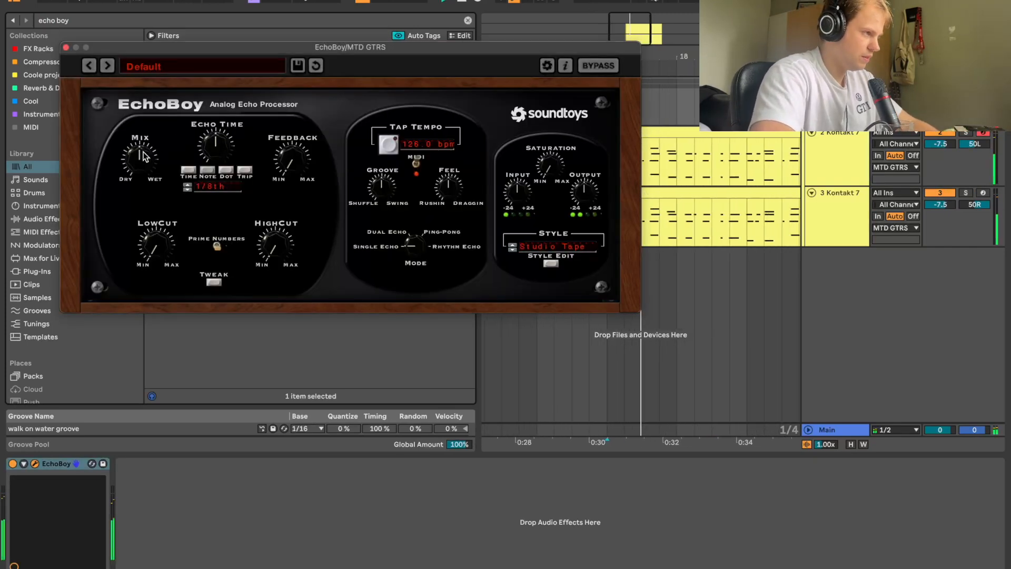
{"action": "left_click", "coordinate": [159, 70]}
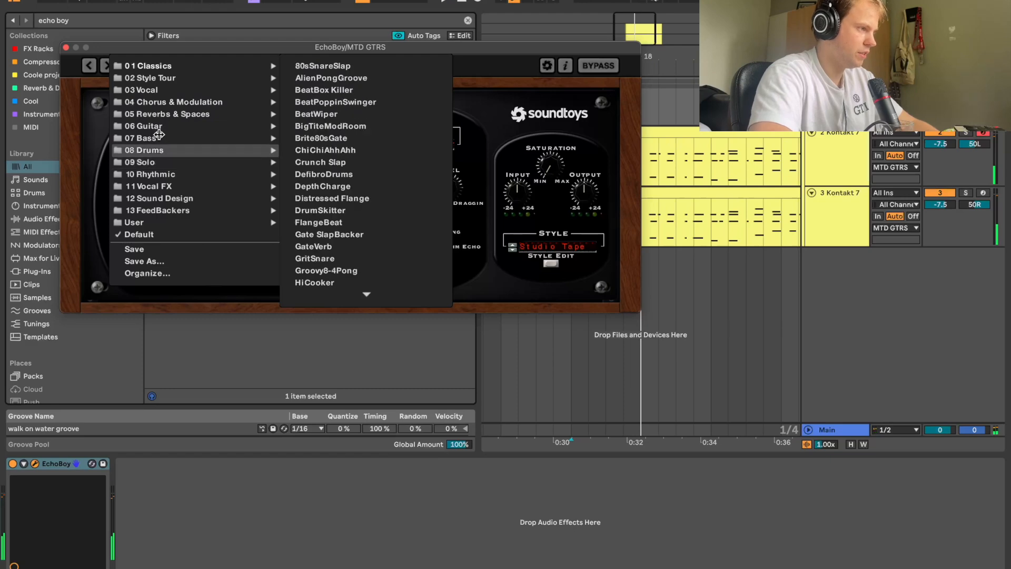
{"action": "mouse_move", "coordinate": [158, 124]}
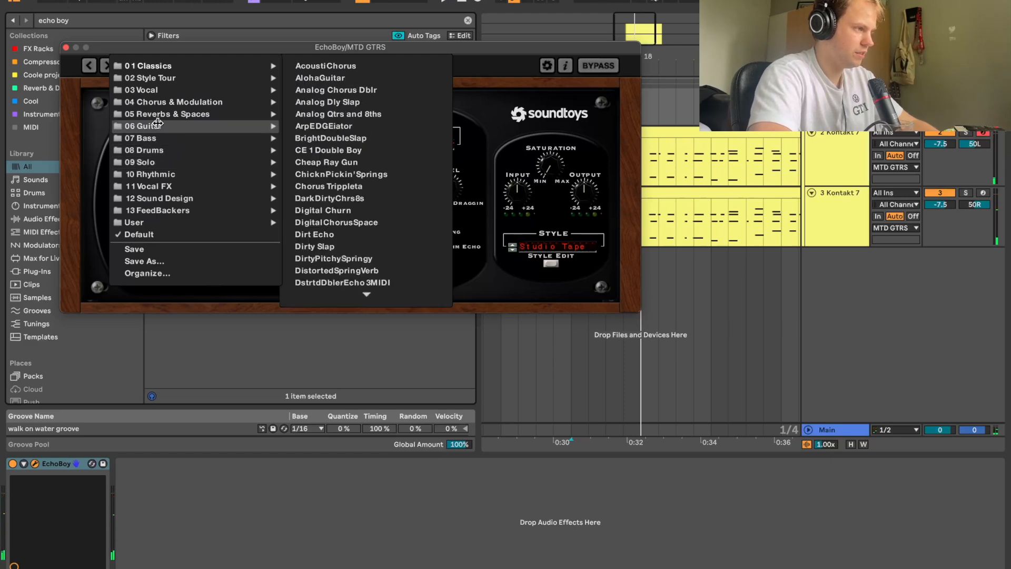
{"action": "left_click", "coordinate": [347, 199]}
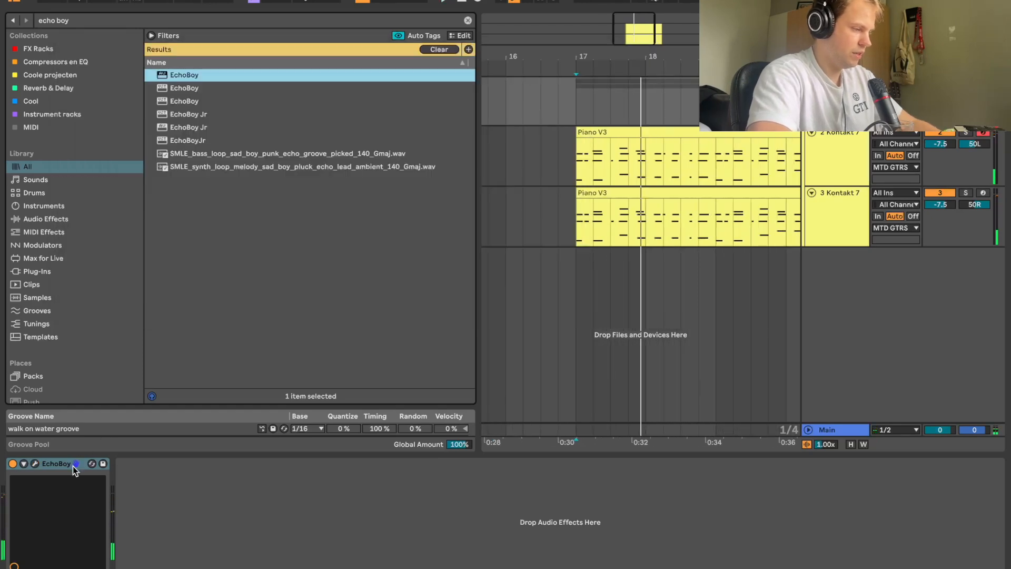
Group EchoBoy into an Audio Effect Rack, add an empty second chain, and set the EchoBoy chain's volume to -8.7 dB
{"action": "left_click", "coordinate": [72, 466]}
{"action": "key", "text": "super+g"}
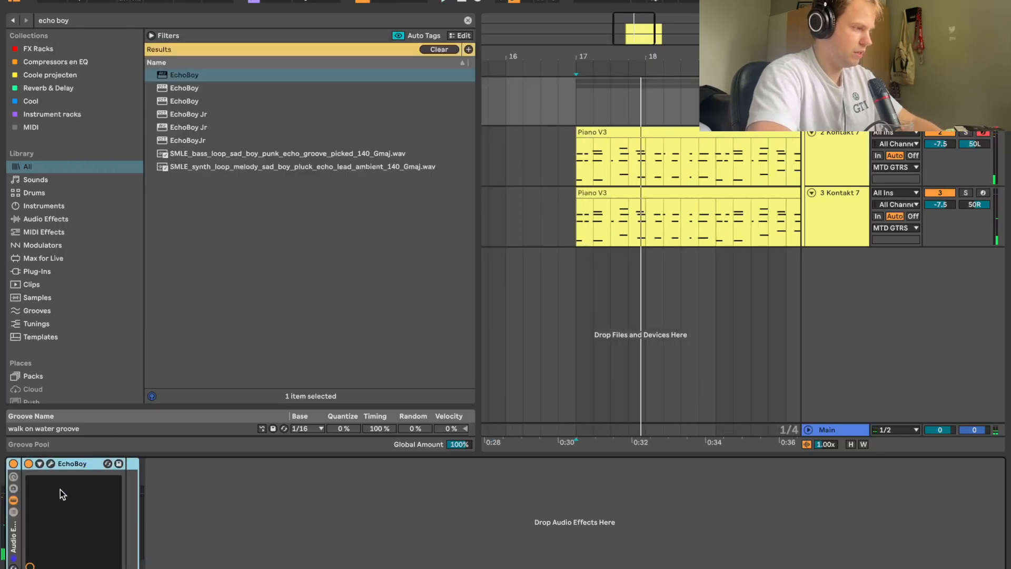
{"action": "left_click", "coordinate": [15, 512]}
{"action": "right_click", "coordinate": [70, 529]}
Search the browser for "valhalla" and insert ValhallaRoom before EchoBoy in the rack's first chain
{"action": "type", "text": "r"}
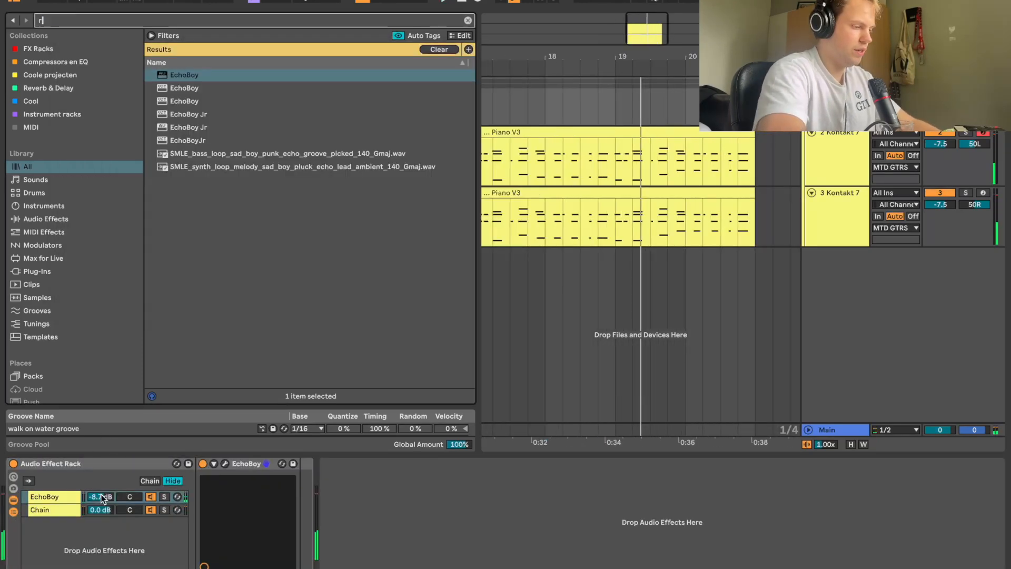
{"action": "type", "text": "everb"}
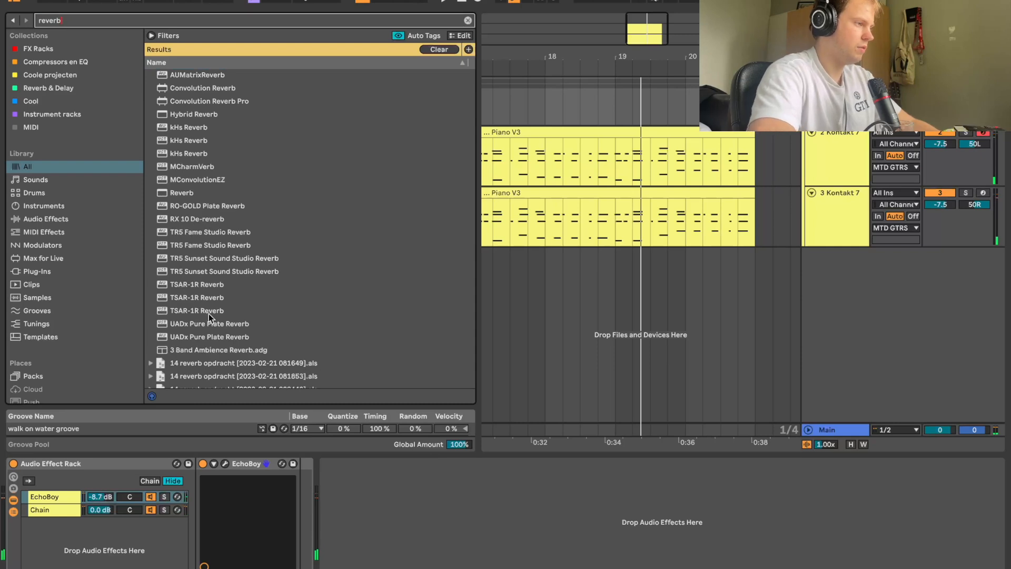
{"action": "key", "text": "super+a"}
{"action": "type", "text": "valha"}
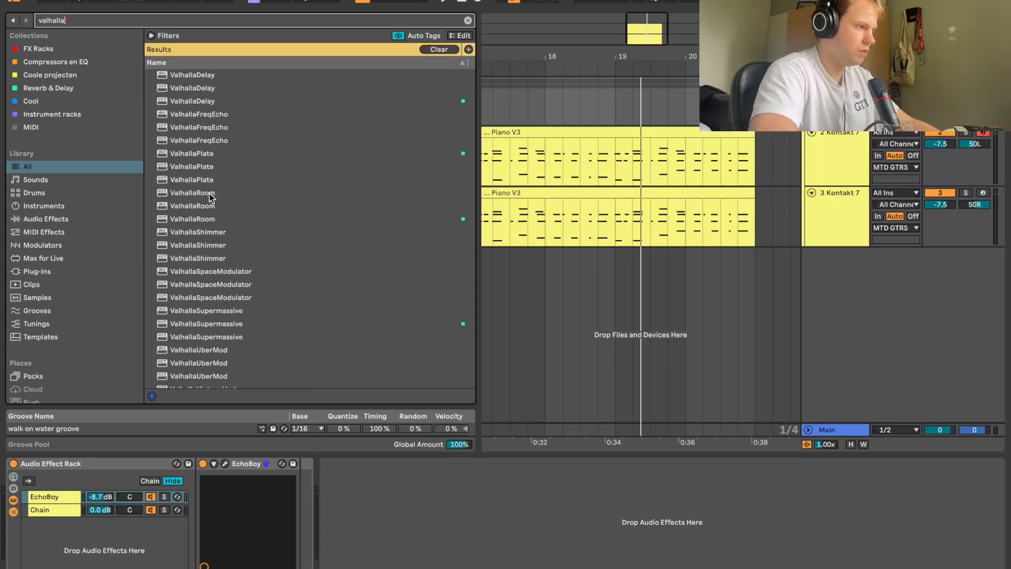
{"action": "left_click_drag", "start_coordinate": [198, 193], "coordinate": [305, 379]}
{"action": "left_click_drag", "start_coordinate": [211, 508], "coordinate": [218, 495]}
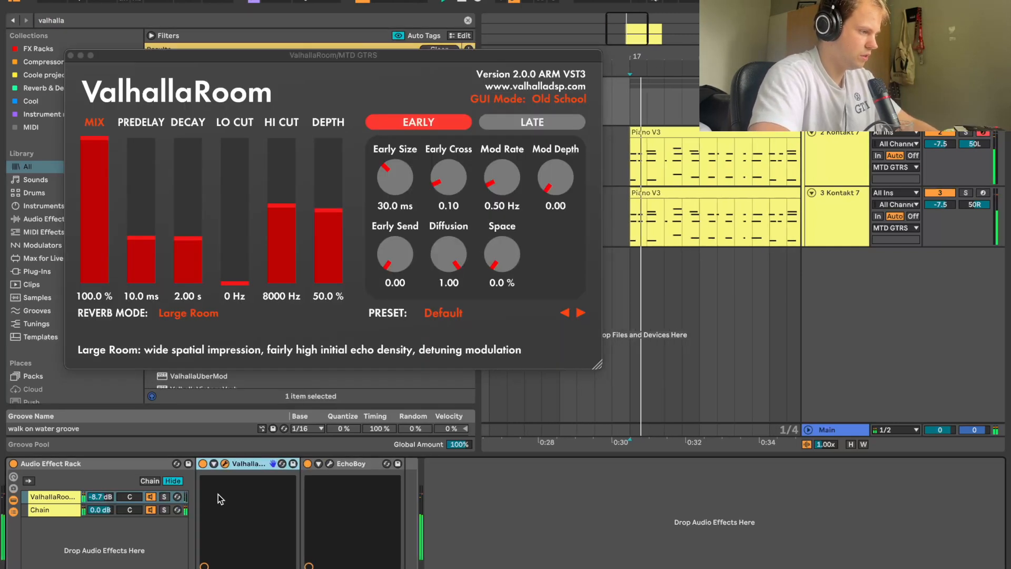
Set ValhallaRoom's mix to about 16.7 % and close its window
{"action": "left_click_drag", "start_coordinate": [95, 158], "coordinate": [104, 266]}
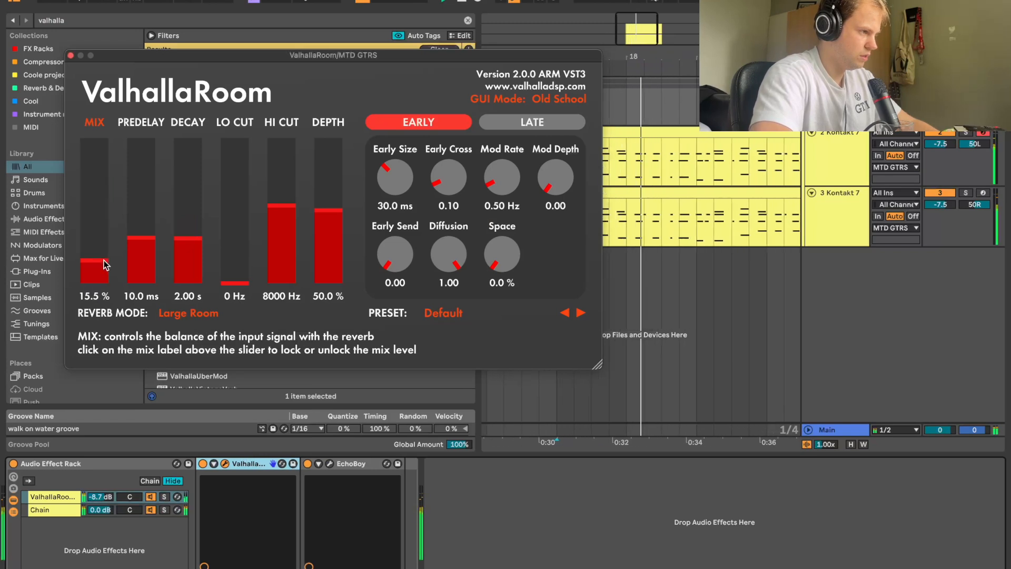
{"action": "left_click_drag", "start_coordinate": [103, 260], "coordinate": [101, 258]}
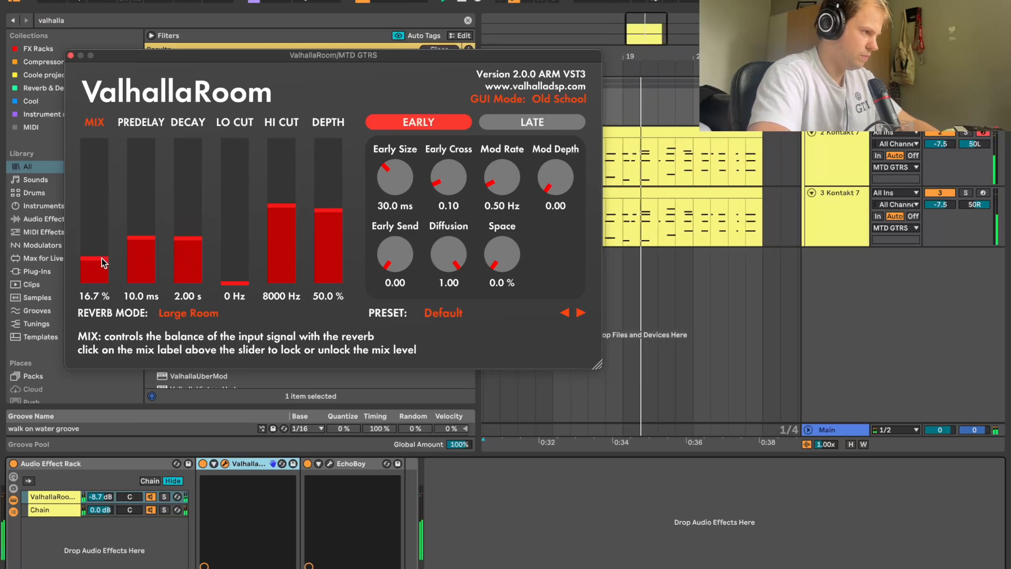
{"action": "left_click", "coordinate": [71, 55]}
Find Decapitator in the browser, insert it before the Audio Effect Rack on the MTD GTRS group, and close its window
{"action": "key", "text": "super+f"}
{"action": "type", "text": "ove"}
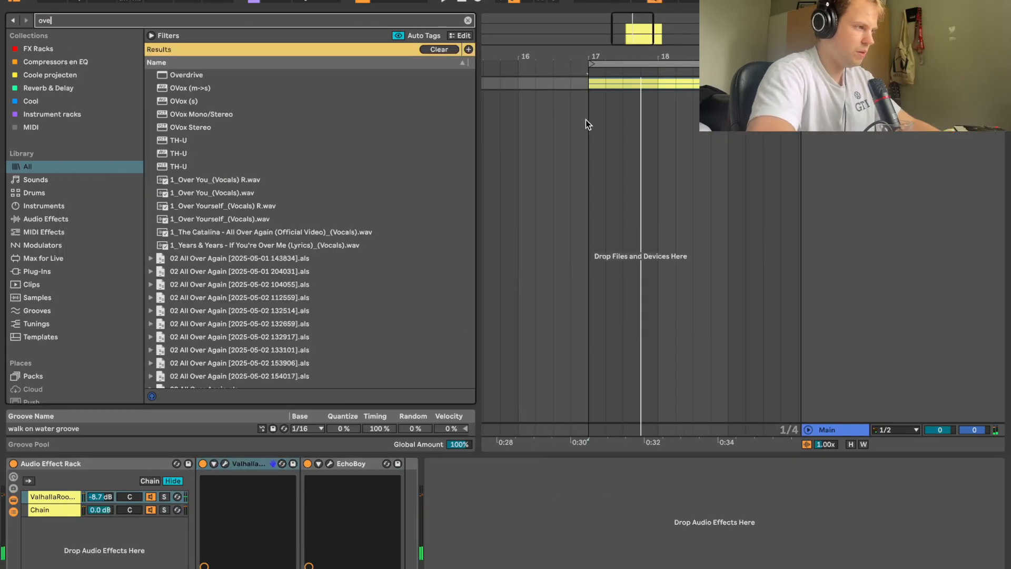
{"action": "key", "text": "super+a"}
{"action": "type", "text": "decapit"}
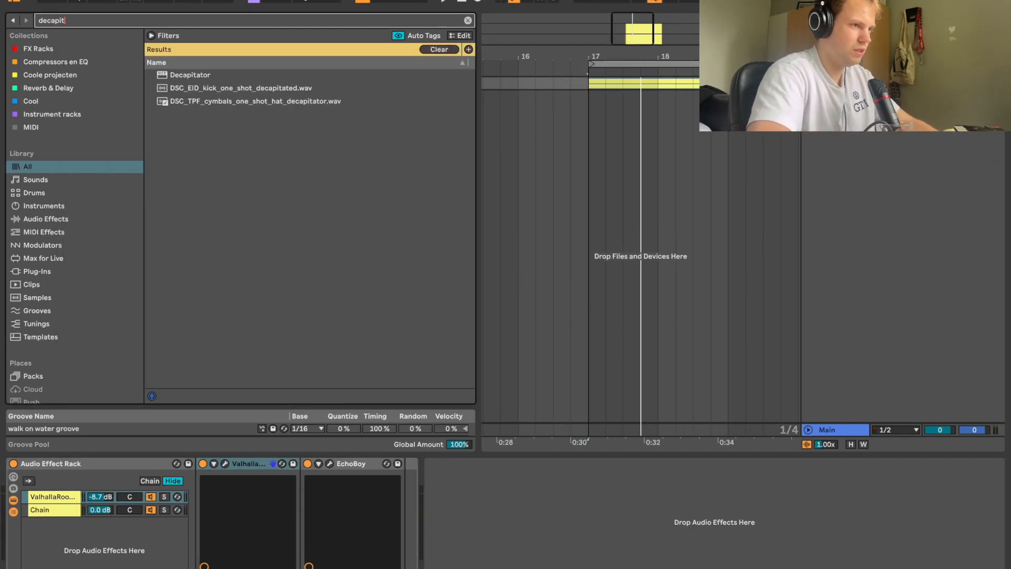
{"action": "left_click_drag", "start_coordinate": [196, 75], "coordinate": [13, 531]}
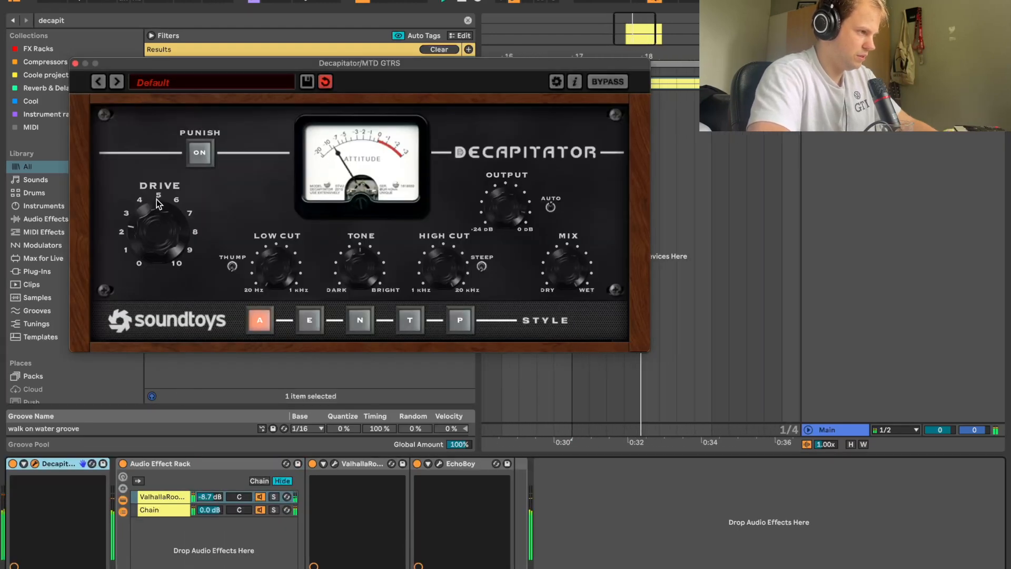
{"action": "left_click", "coordinate": [75, 63]}
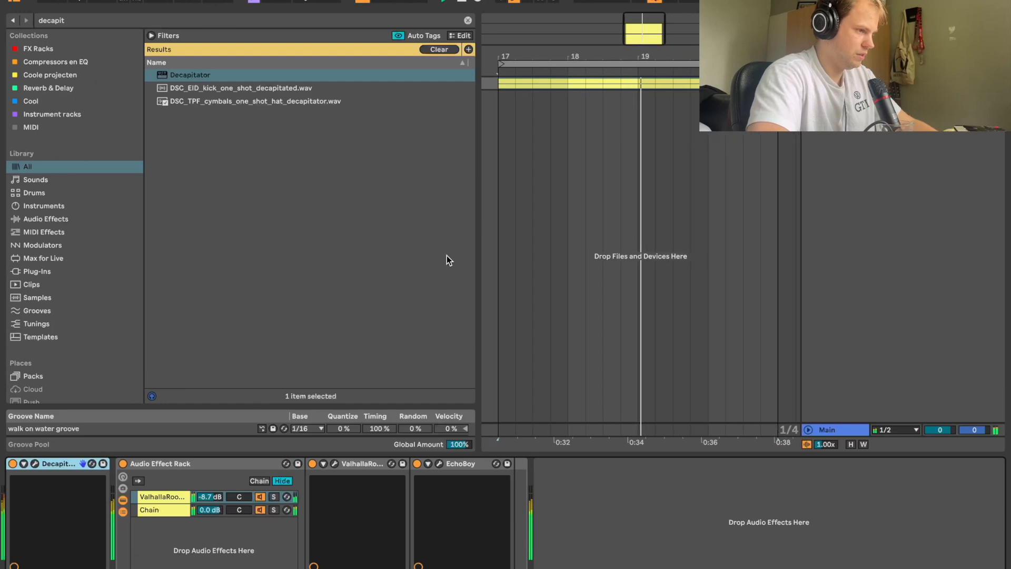
Enclose MTD GTRS in a new parent group together with an added empty MIDI track, and unfold MTD GTRS
{"action": "left_click_drag", "start_coordinate": [670, 59], "coordinate": [670, 47]}
{"action": "left_click", "coordinate": [577, 103]}
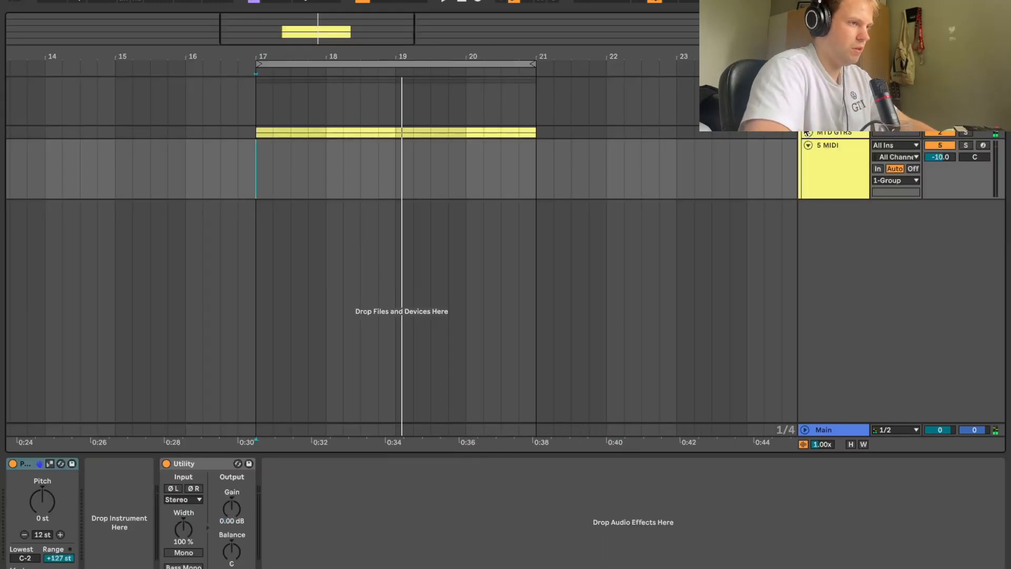
{"action": "left_click", "coordinate": [807, 132]}
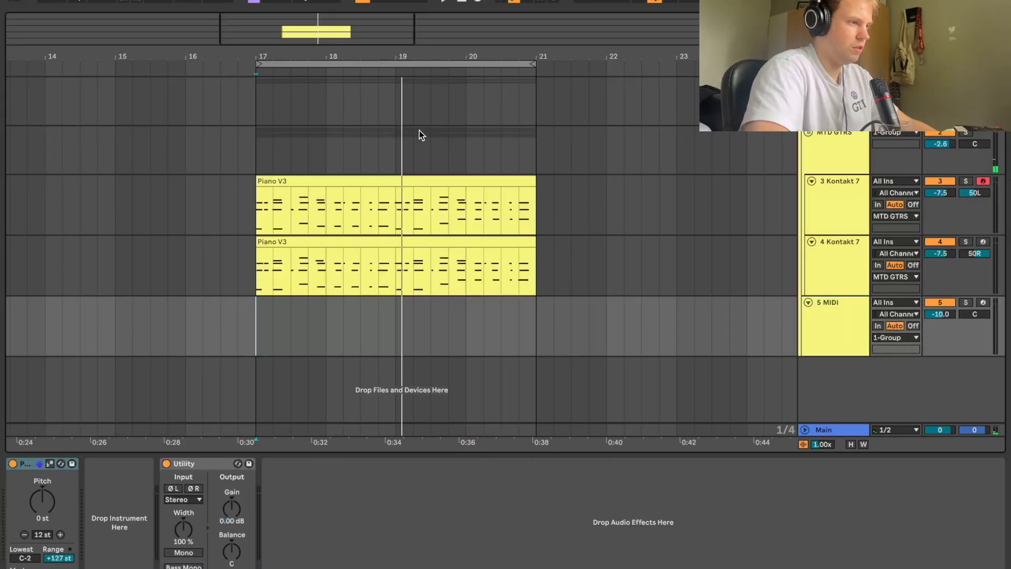
{"action": "key", "text": "space"}
Copy the Piano V3 clip to the new MIDI track and turn its notes into sustained G2 and C3 over F1, A1, G1 and C2
{"action": "left_click_drag", "start_coordinate": [339, 181], "coordinate": [342, 322]}
{"action": "double_click", "coordinate": [344, 301]}
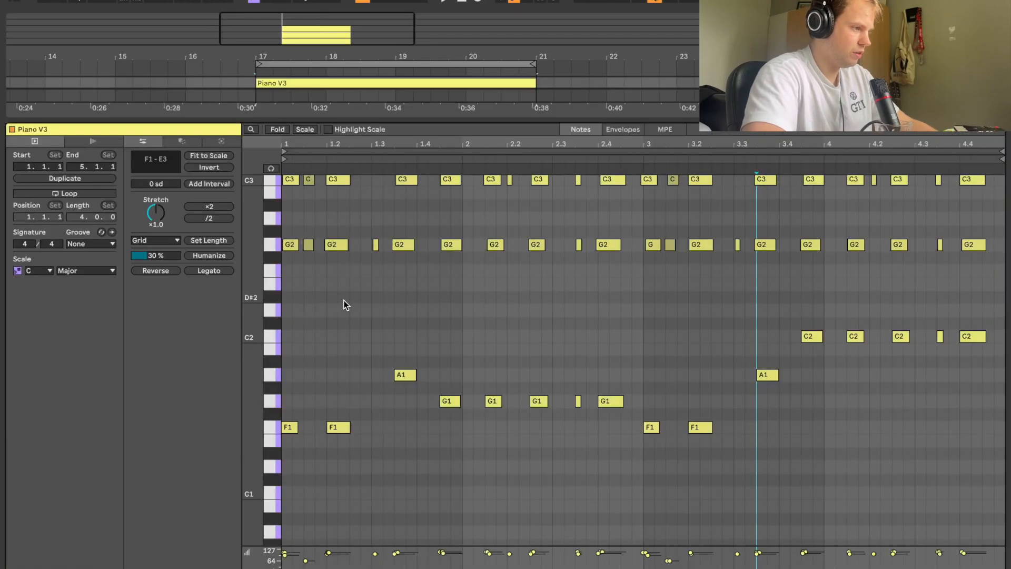
{"action": "scroll", "coordinate": [310, 256], "scroll_direction": "up", "scroll_amount": 1}
{"action": "scroll", "coordinate": [310, 256], "scroll_direction": "up", "scroll_amount": 3}
{"action": "left_click", "coordinate": [329, 289]}
{"action": "key", "text": "super+a"}
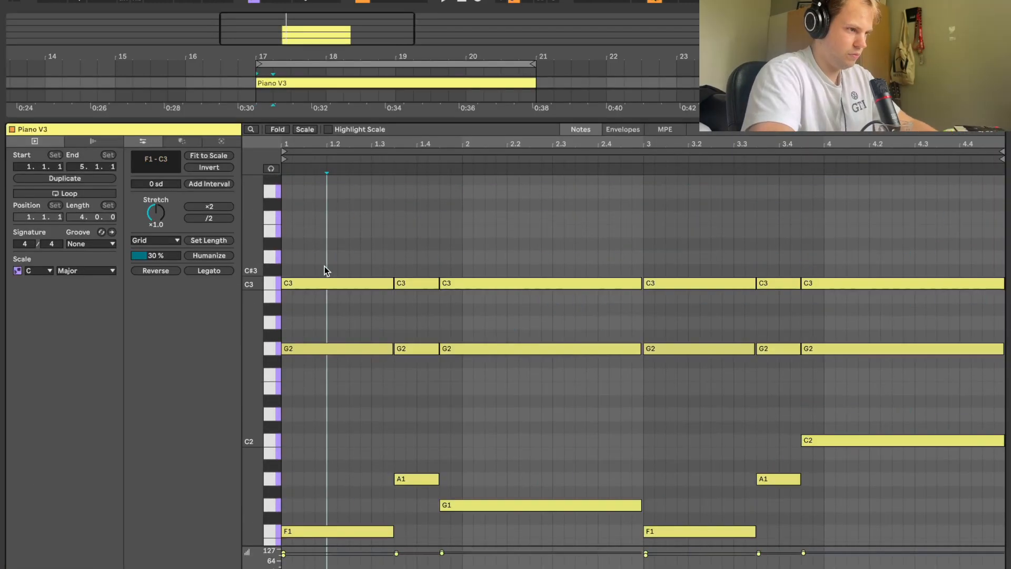
{"action": "left_click", "coordinate": [545, 241]}
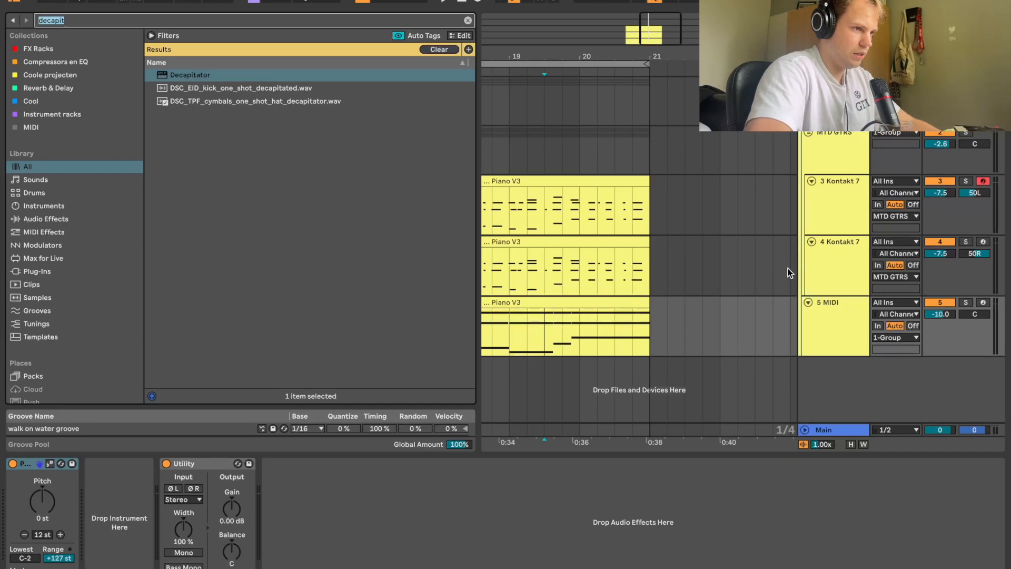
Load and solo Kontakt 7 on track 5, and transpose all notes of its Piano V3 clip up one octave
{"action": "left_click", "coordinate": [583, 302]}
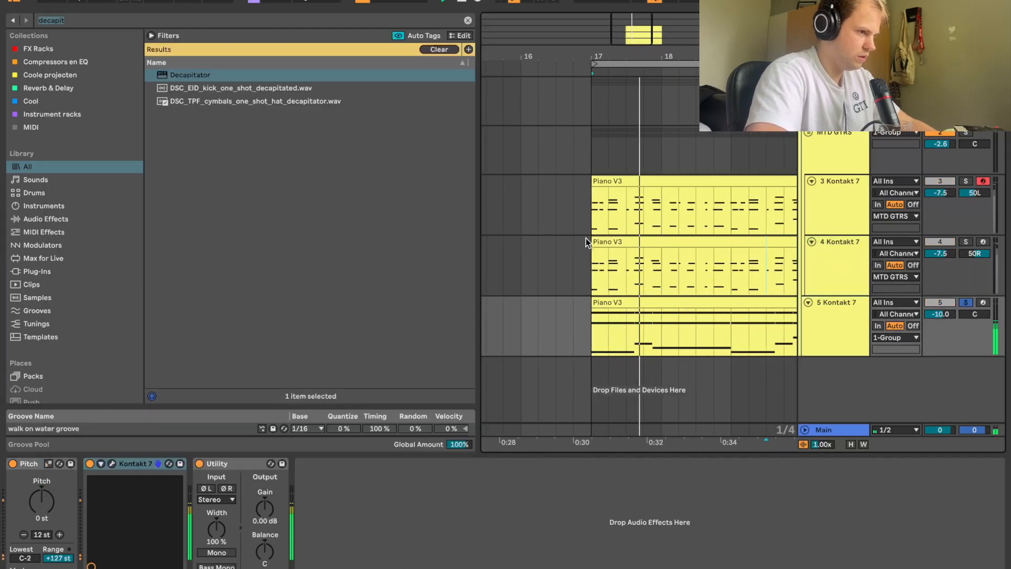
{"action": "double_click", "coordinate": [649, 301]}
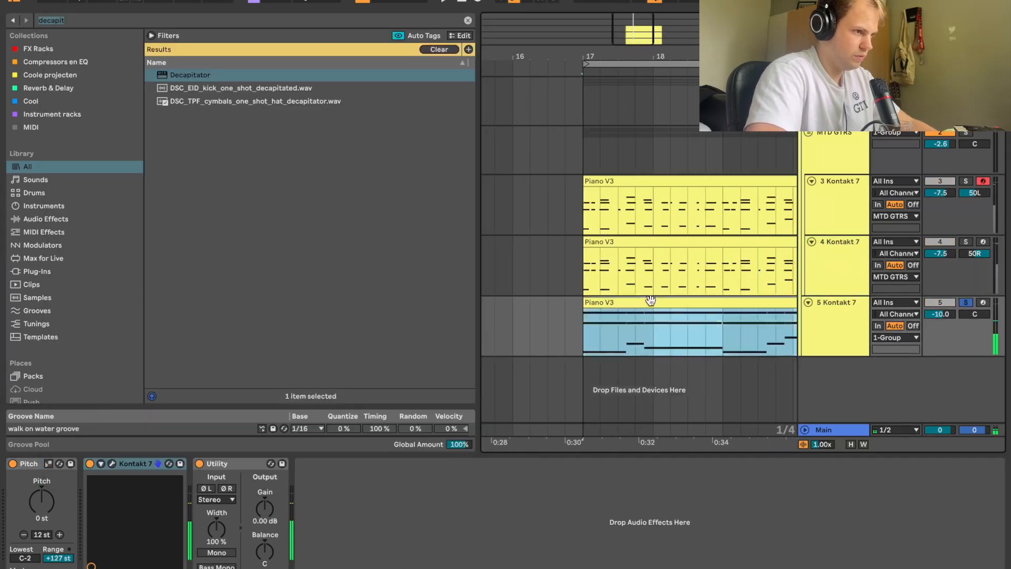
{"action": "left_click", "coordinate": [633, 337]}
{"action": "key", "text": "super+a"}
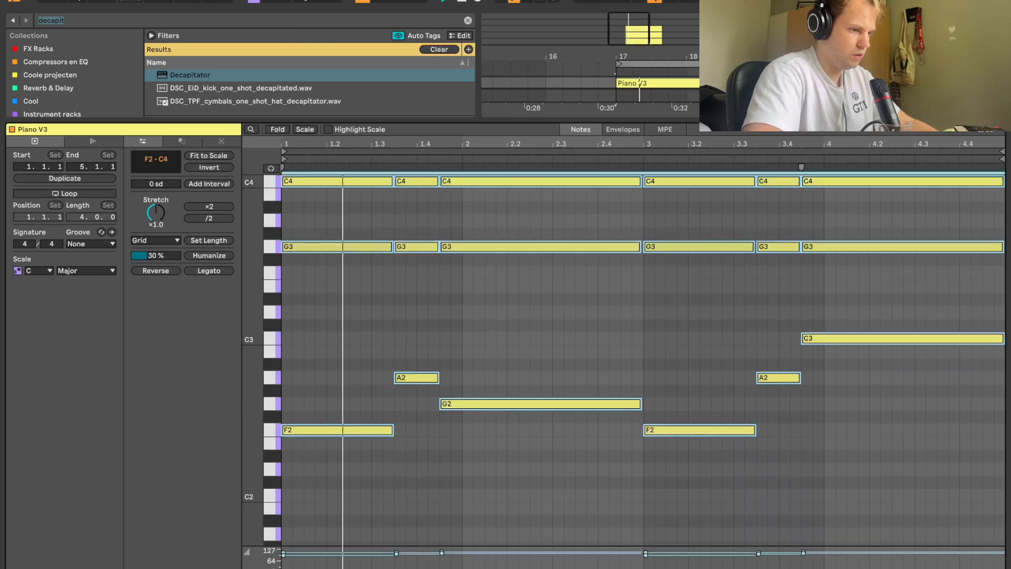
{"action": "key", "text": "shift+Tab"}
Turn off track 5's solo and raise its volume to -2.2 dB
{"action": "left_click_drag", "start_coordinate": [939, 314], "coordinate": [939, 317]}
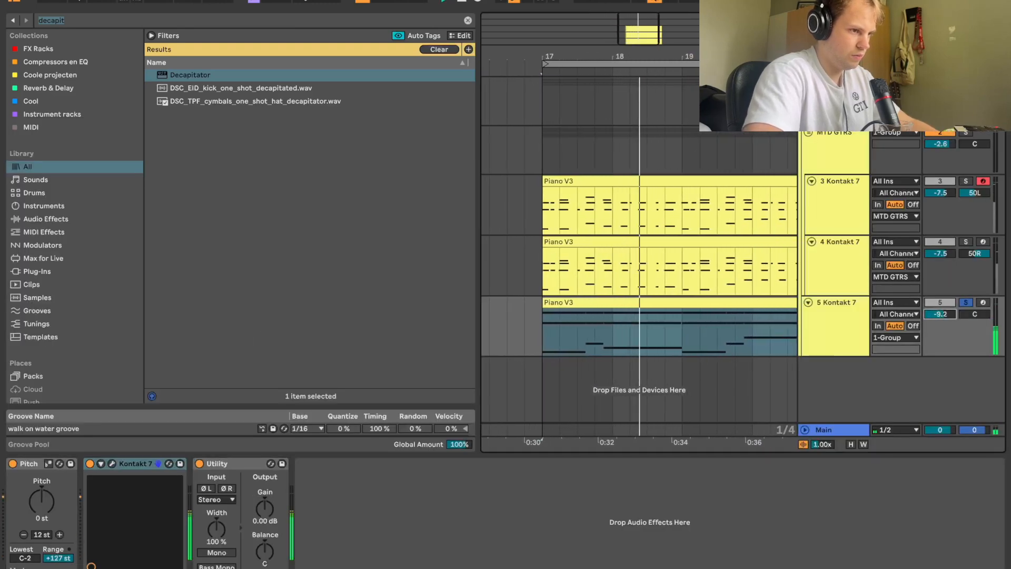
{"action": "left_click", "coordinate": [837, 315]}
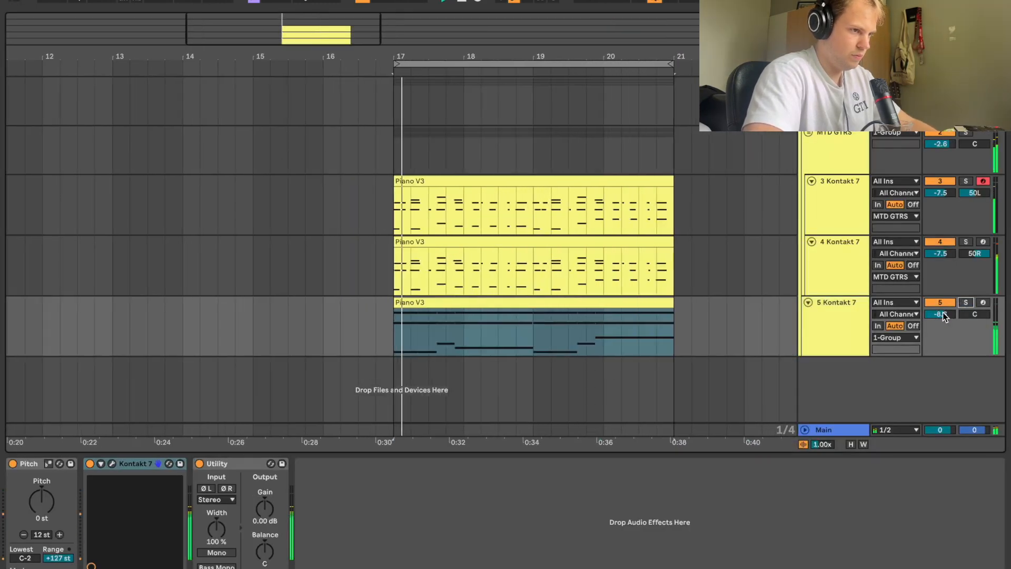
{"action": "left_click_drag", "start_coordinate": [941, 314], "coordinate": [941, 309]}
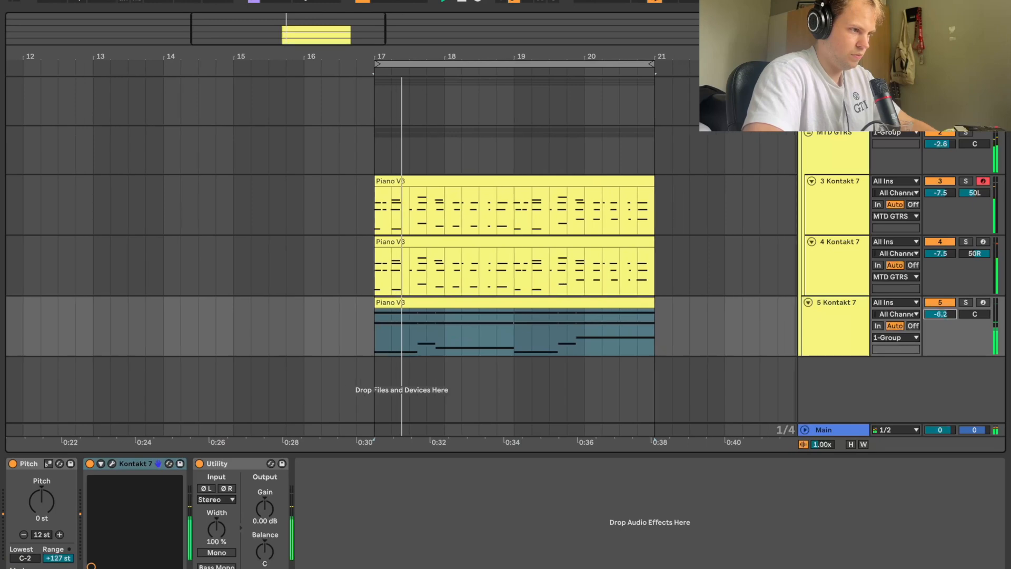
Load Guitar Rig 7 on track 5 with the Acoustic Multi preset and close its window
{"action": "left_click", "coordinate": [835, 313]}
{"action": "key", "text": "super+f"}
{"action": "type", "text": "guitar rig"}
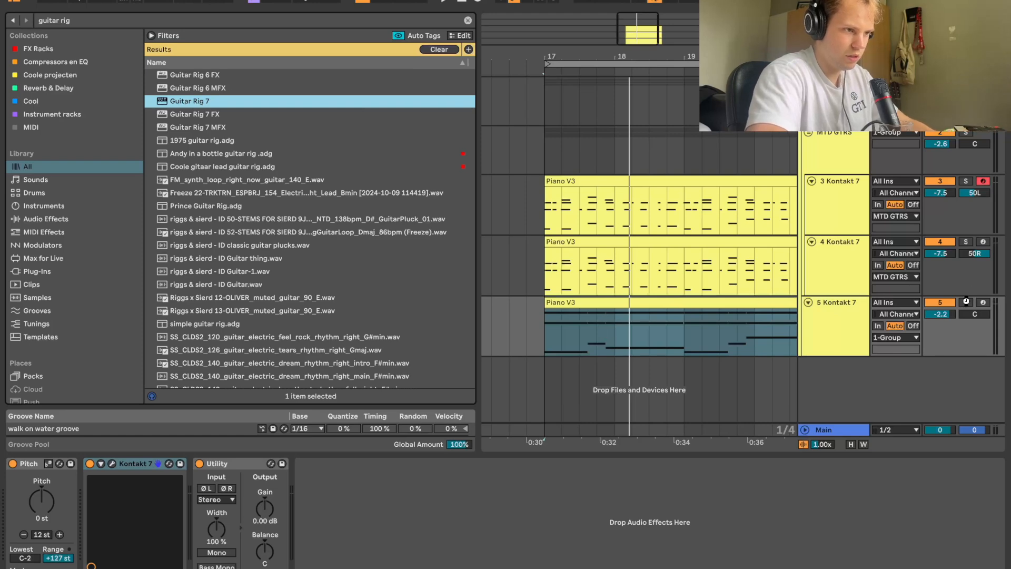
{"action": "key", "text": "Return"}
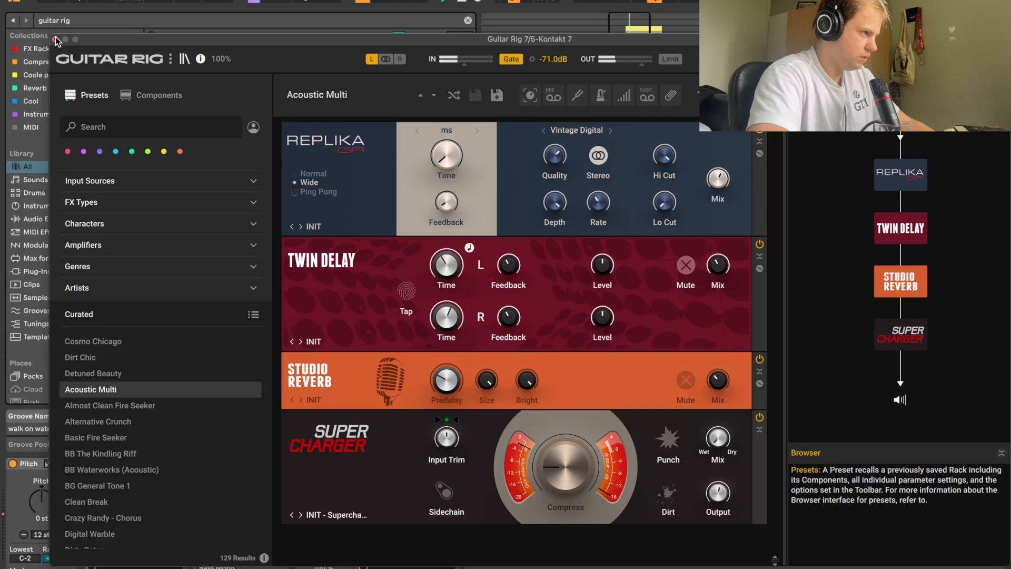
{"action": "left_click", "coordinate": [56, 40]}
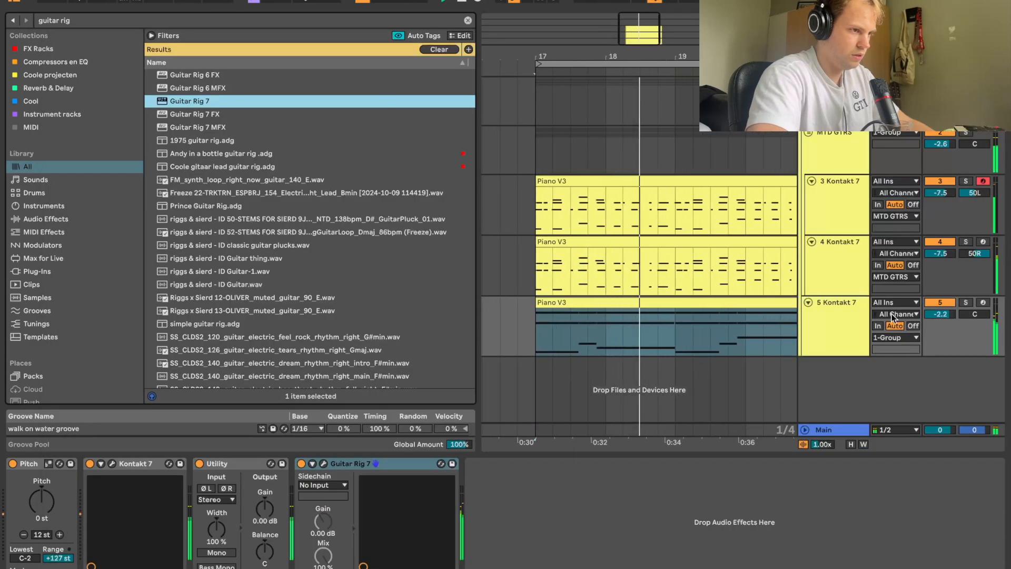
Set the volume of track 5 to -1.7 dB and keep the track selected
{"action": "left_click", "coordinate": [939, 313]}
{"action": "left_click_drag", "start_coordinate": [940, 314], "coordinate": [940, 309]}
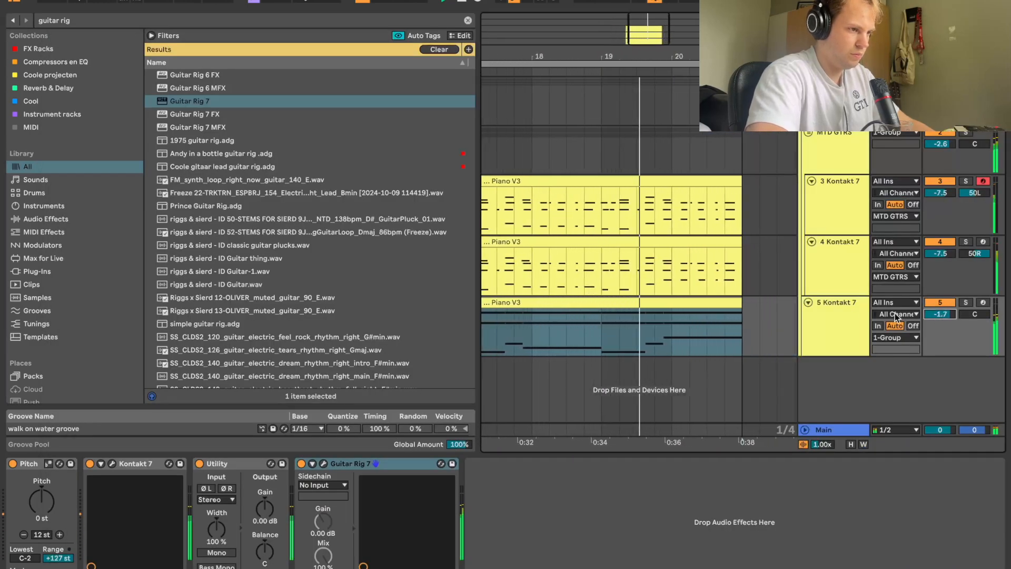
{"action": "left_click", "coordinate": [838, 320]}
{"action": "scroll", "coordinate": [728, 292], "scroll_direction": "left", "scroll_amount": 3}
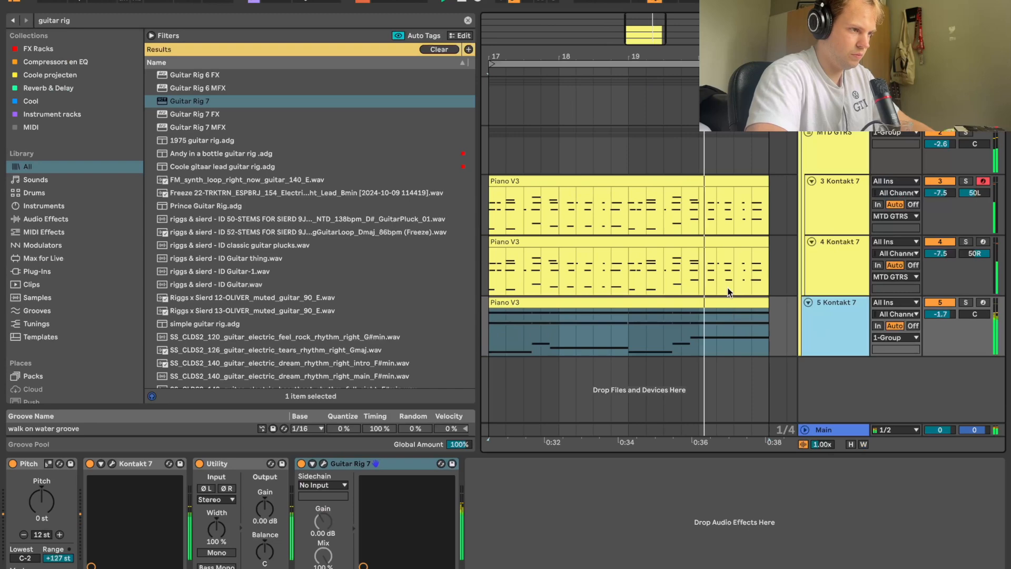
Solo track 5, load FabFilter Pro-Q 4 after Guitar Rig 7, and add a 24 dB/oct low cut at about 160 Hz
{"action": "left_click", "coordinate": [964, 305]}
{"action": "key", "text": "ctrl+f"}
{"action": "type", "text": "f"}
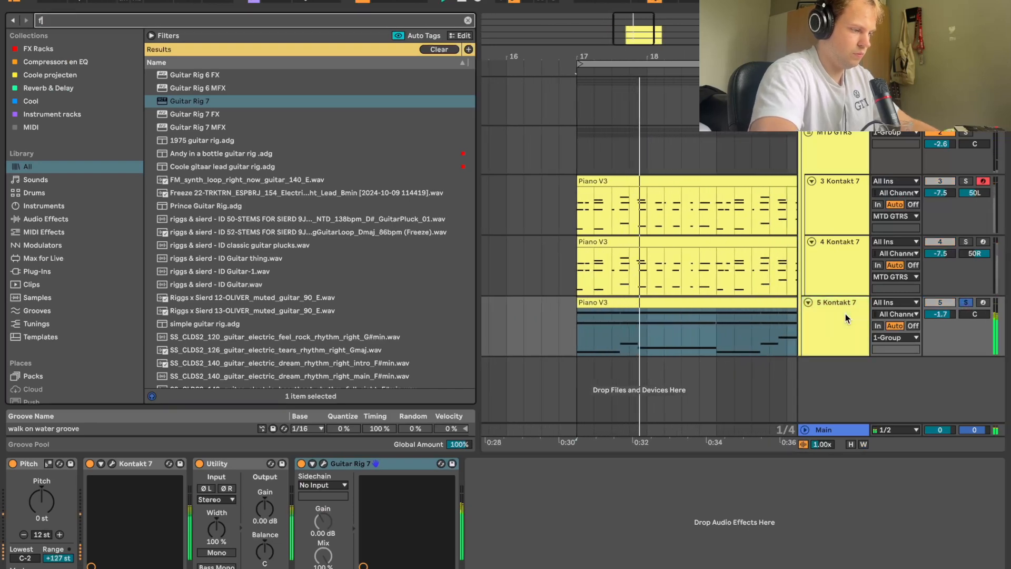
{"action": "type", "text": "abfilter"}
{"action": "double_click", "coordinate": [223, 245]}
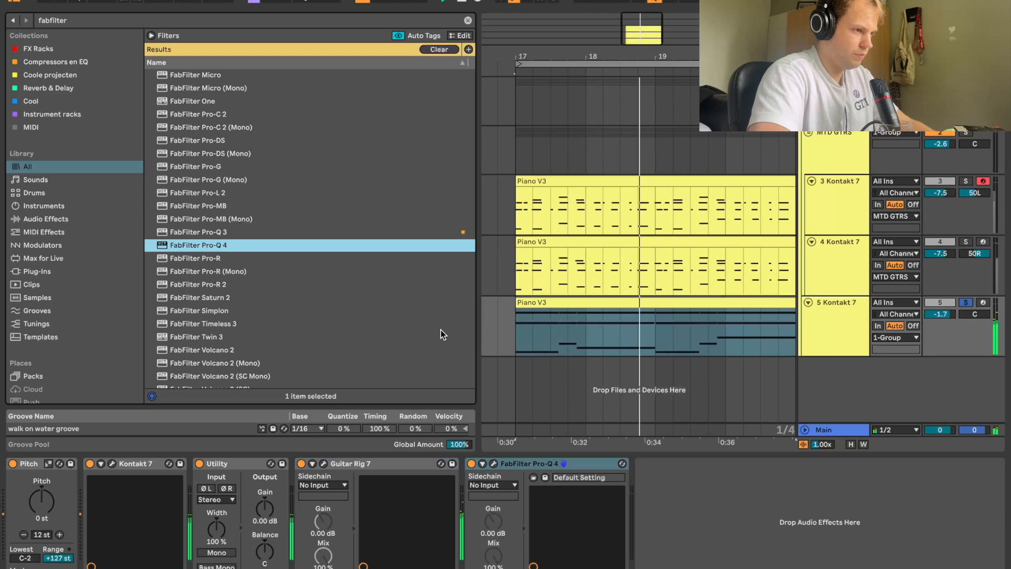
{"action": "left_click_drag", "start_coordinate": [79, 197], "coordinate": [270, 202]}
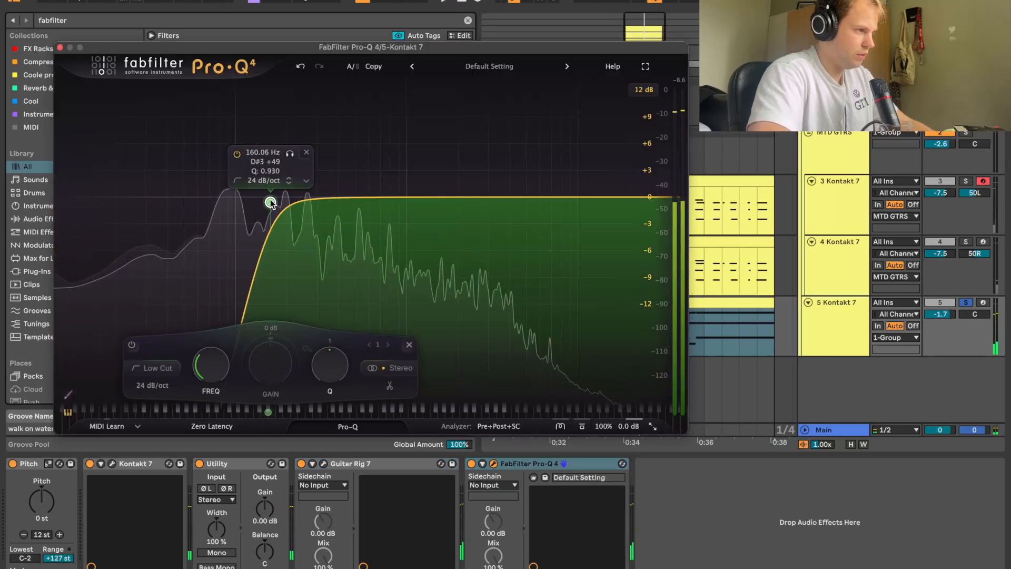
Insert TAL-Chorus-LX between Guitar Rig 7 and Pro-Q 4 on track 5, and turn off the track's solo
{"action": "left_click", "coordinate": [60, 47]}
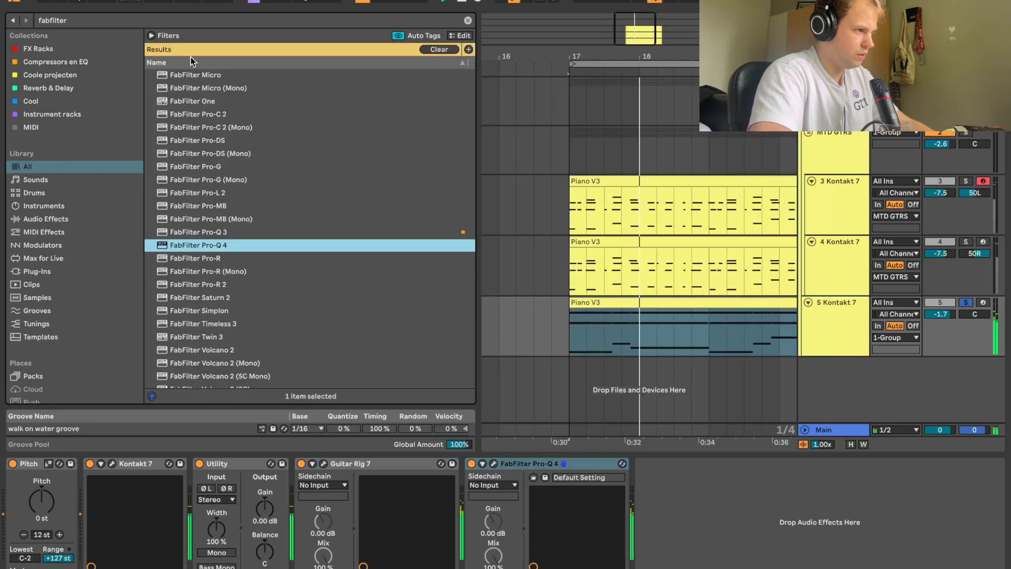
{"action": "type", "text": "tal ch"}
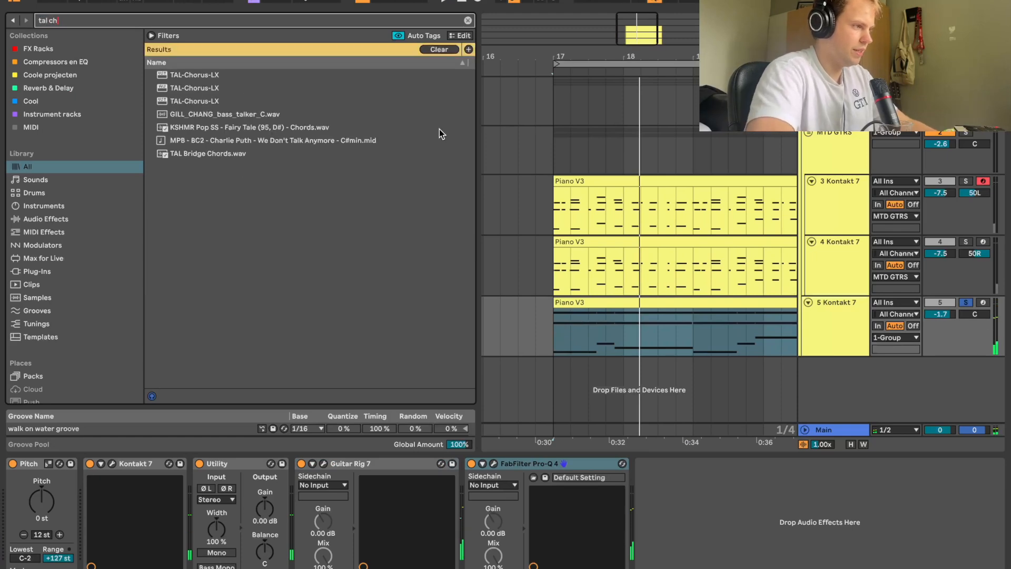
{"action": "left_click_drag", "start_coordinate": [532, 542], "coordinate": [526, 541]}
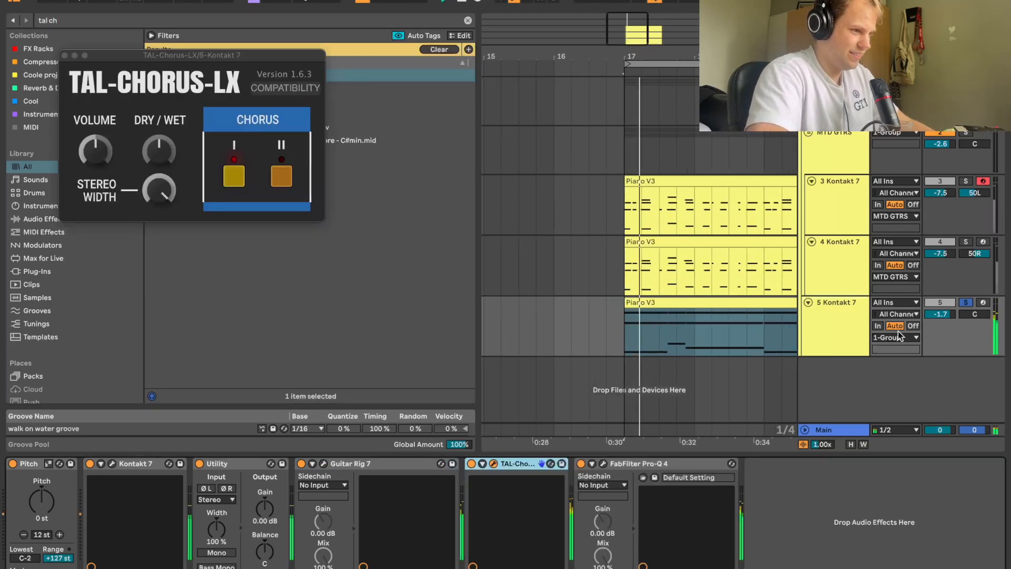
{"action": "left_click", "coordinate": [65, 56]}
{"action": "left_click", "coordinate": [15, 2]}
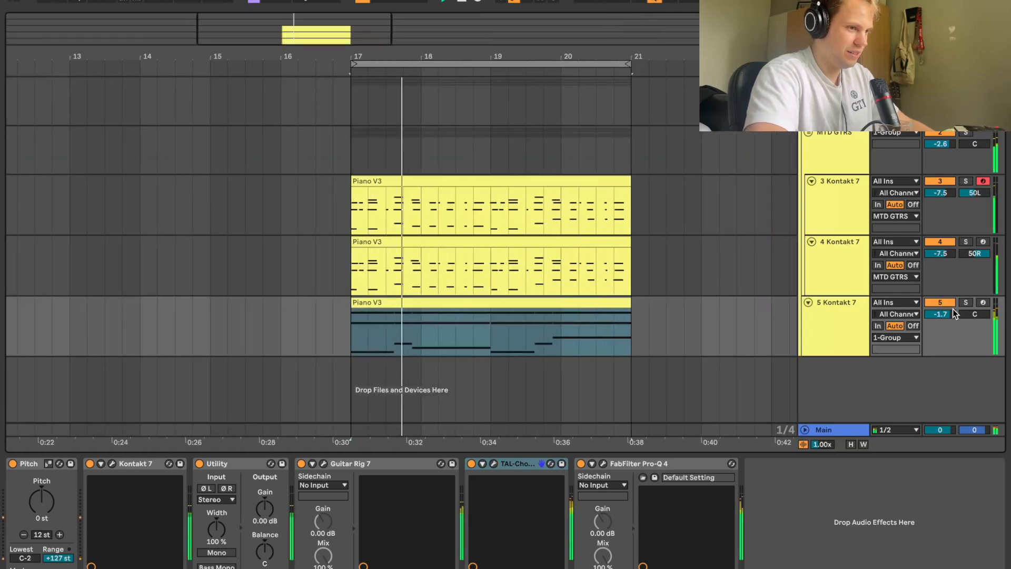
Raise track 5 to -1.1 dB and reshape its Pro-Q 4 curve with the low cut at about 148 Hz and a bell cut of about 5 dB
{"action": "left_click", "coordinate": [603, 463]}
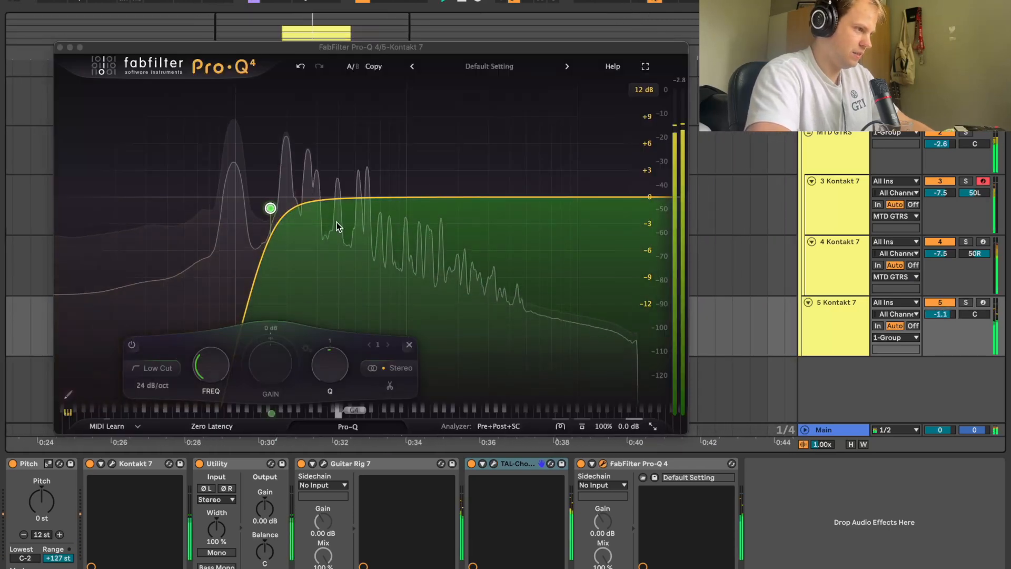
{"action": "left_click_drag", "start_coordinate": [318, 200], "coordinate": [264, 208]}
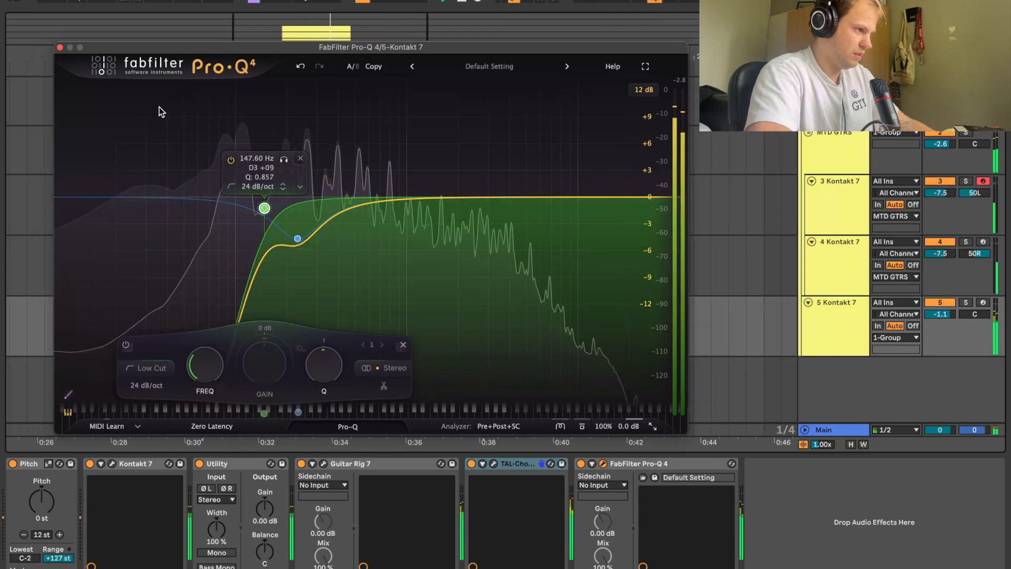
{"action": "left_click", "coordinate": [59, 47]}
With track 5 soloed during playback, try lower velocities for all notes in its Piano V3 clip
{"action": "left_click", "coordinate": [175, 169]}
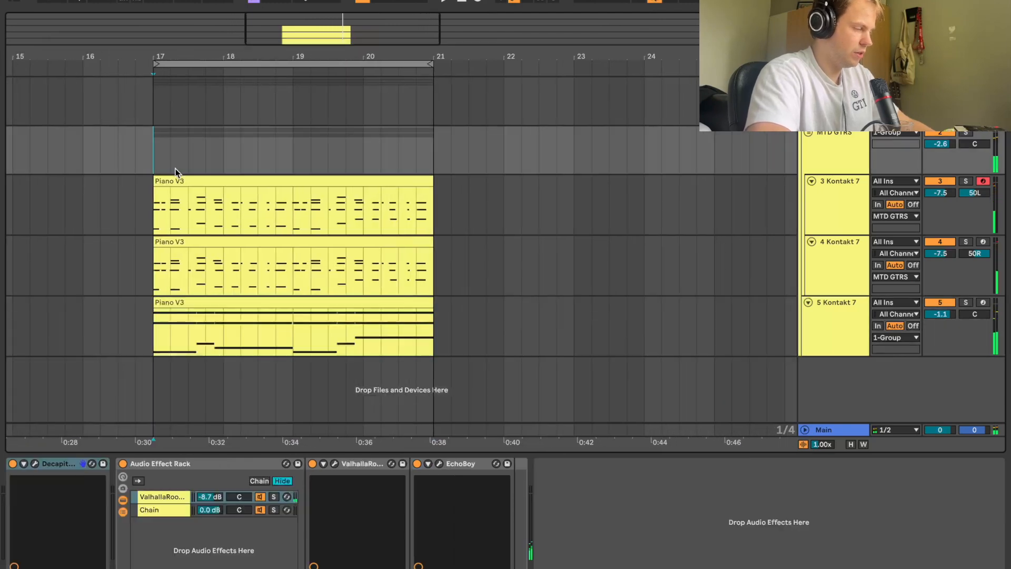
{"action": "key", "text": "space"}
{"action": "left_click", "coordinate": [965, 302]}
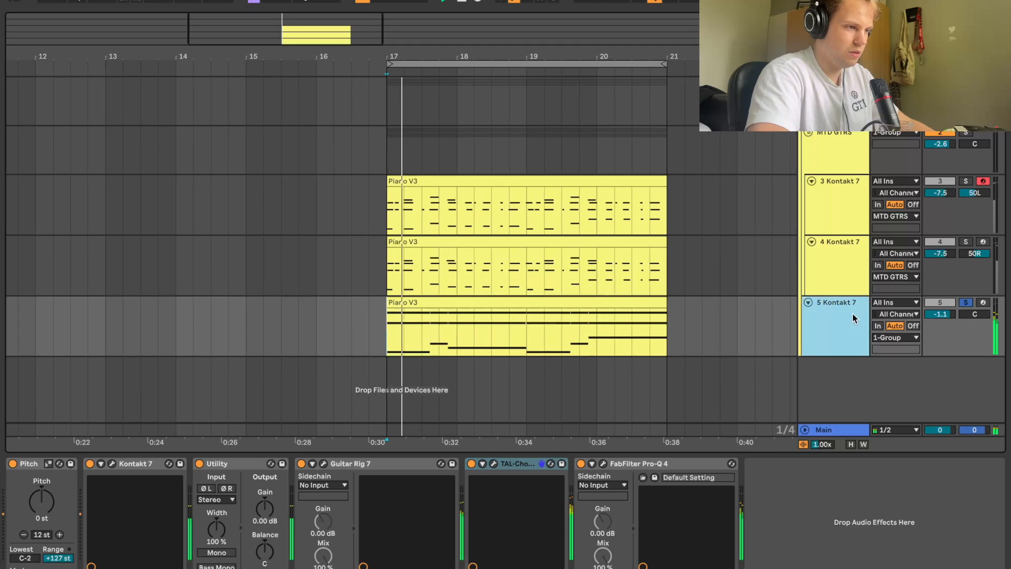
{"action": "left_click", "coordinate": [477, 305]}
{"action": "double_click", "coordinate": [478, 304]}
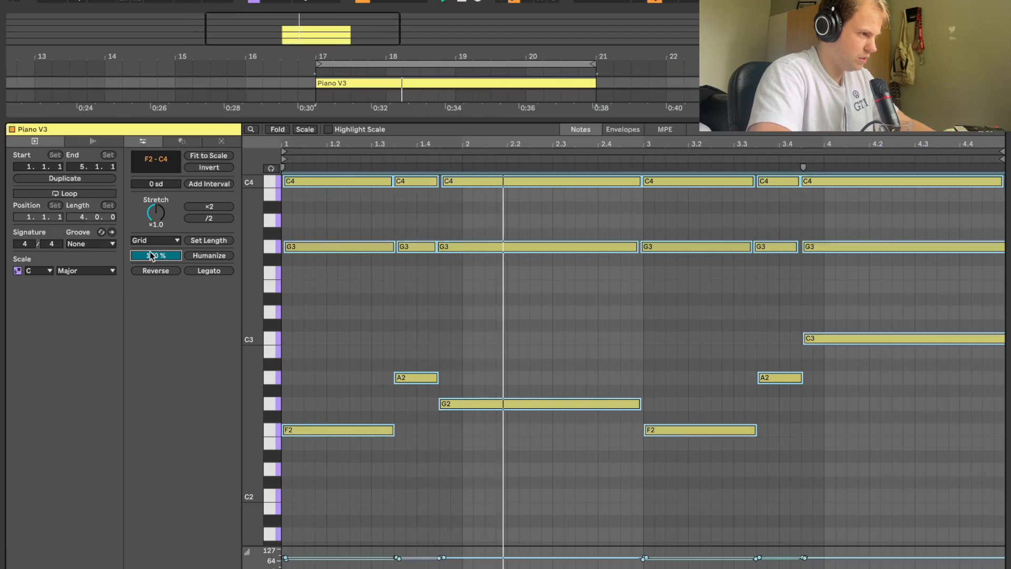
{"action": "left_click_drag", "start_coordinate": [445, 560], "coordinate": [445, 566]}
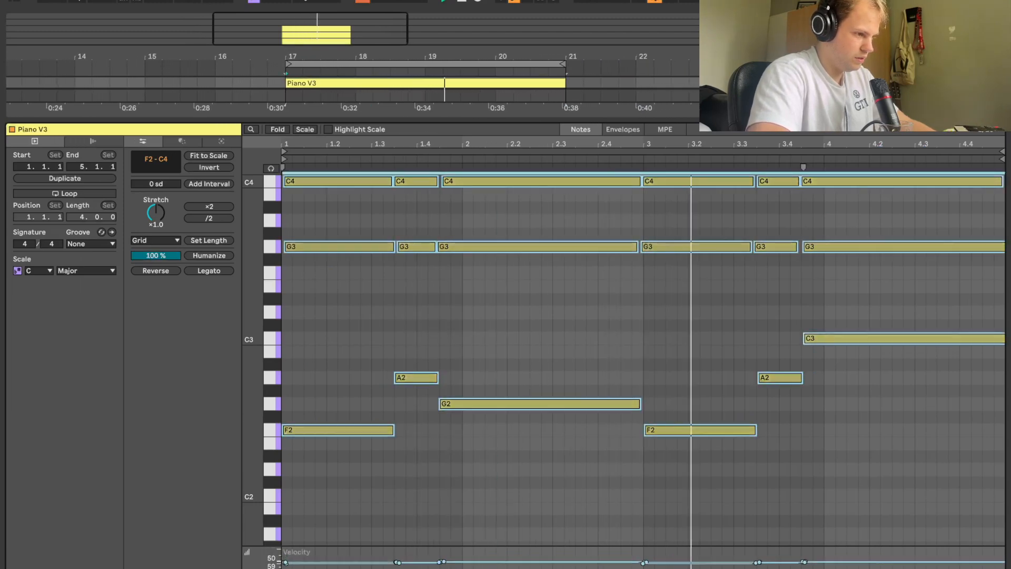
{"action": "left_click_drag", "start_coordinate": [443, 562], "coordinate": [442, 557]}
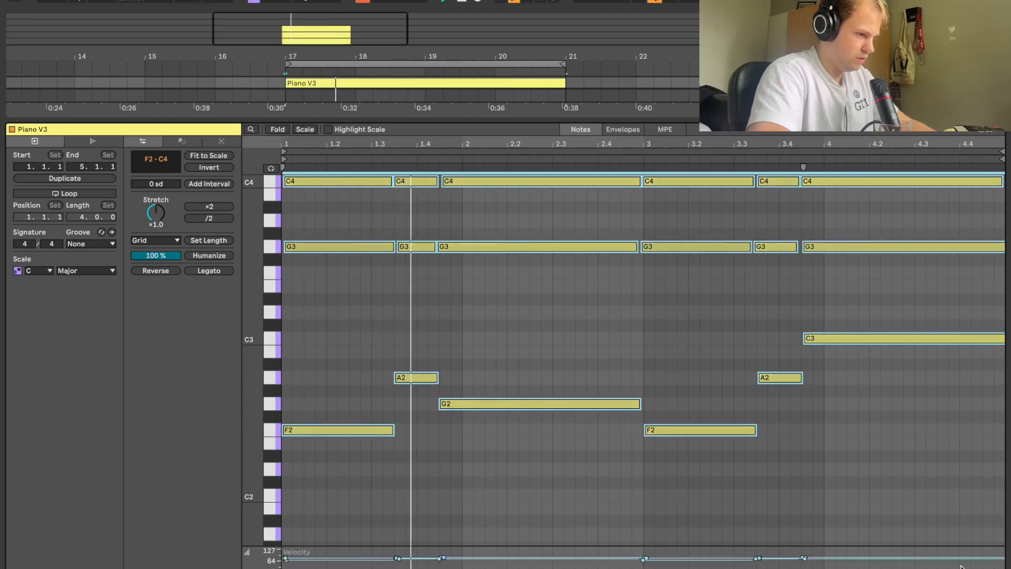
{"action": "left_click", "coordinate": [926, 568]}
{"action": "left_click", "coordinate": [965, 302]}
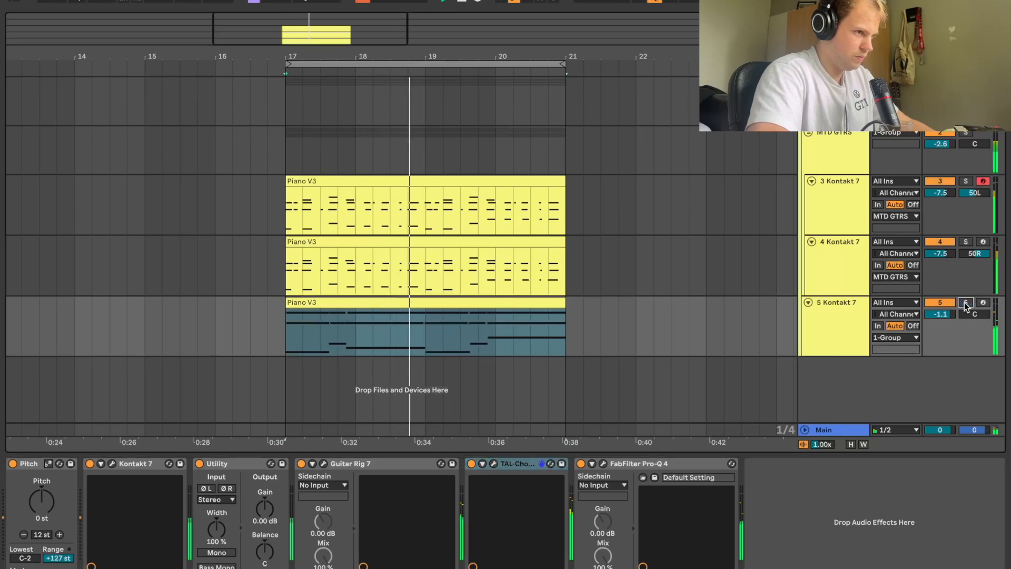
Add MIDI track 6 and copy track 5's sustained Piano V3 chord clip onto it
{"action": "left_click", "coordinate": [284, 105]}
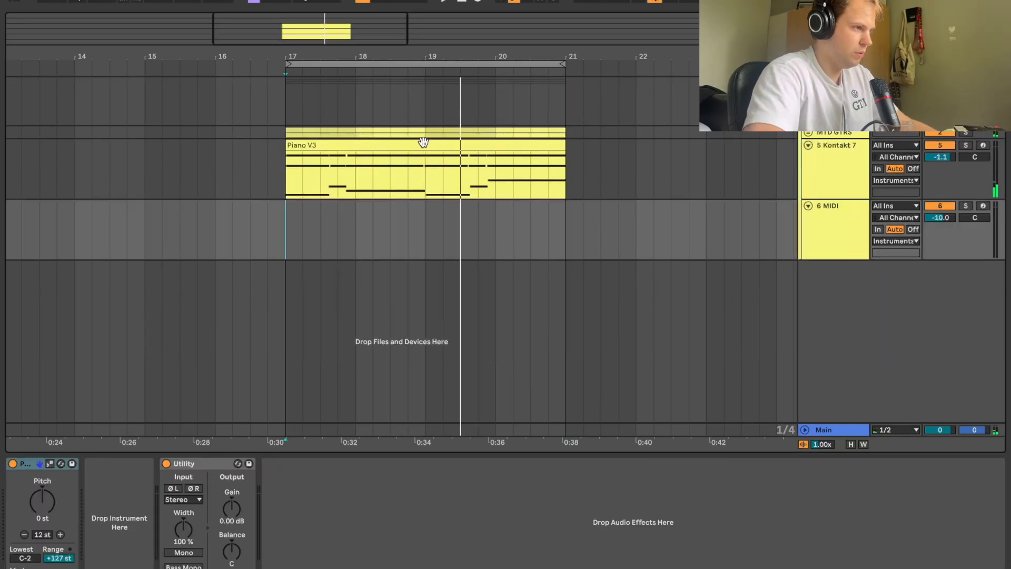
{"action": "key", "text": "space"}
{"action": "left_click_drag", "start_coordinate": [421, 141], "coordinate": [431, 206]}
Load the Classic DX7 rack on track 6 and solo the track
{"action": "key", "text": "super+f"}
{"action": "type", "text": "dx"}
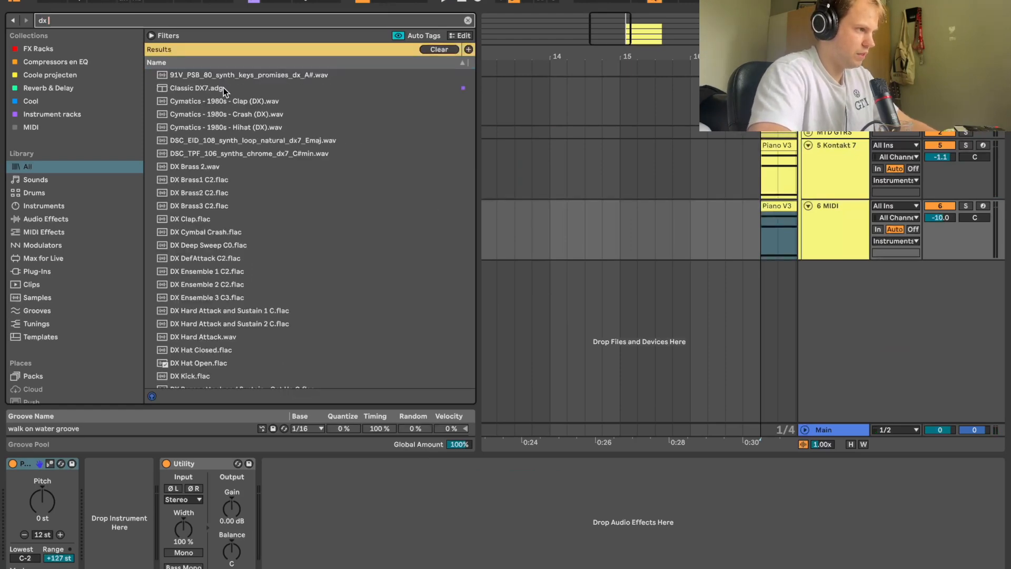
{"action": "left_click_drag", "start_coordinate": [224, 87], "coordinate": [842, 154]}
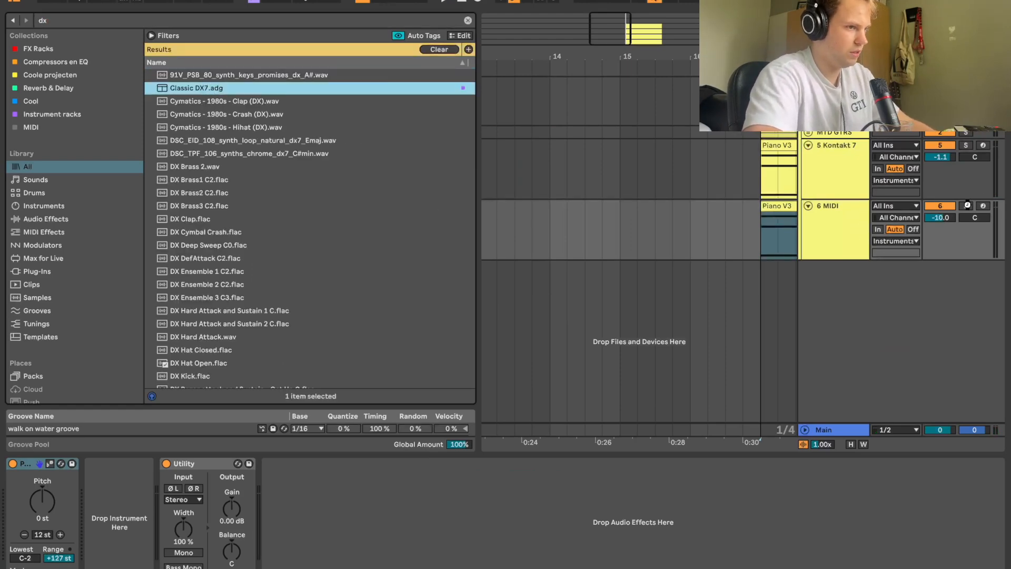
{"action": "left_click_drag", "start_coordinate": [967, 209], "coordinate": [968, 209]}
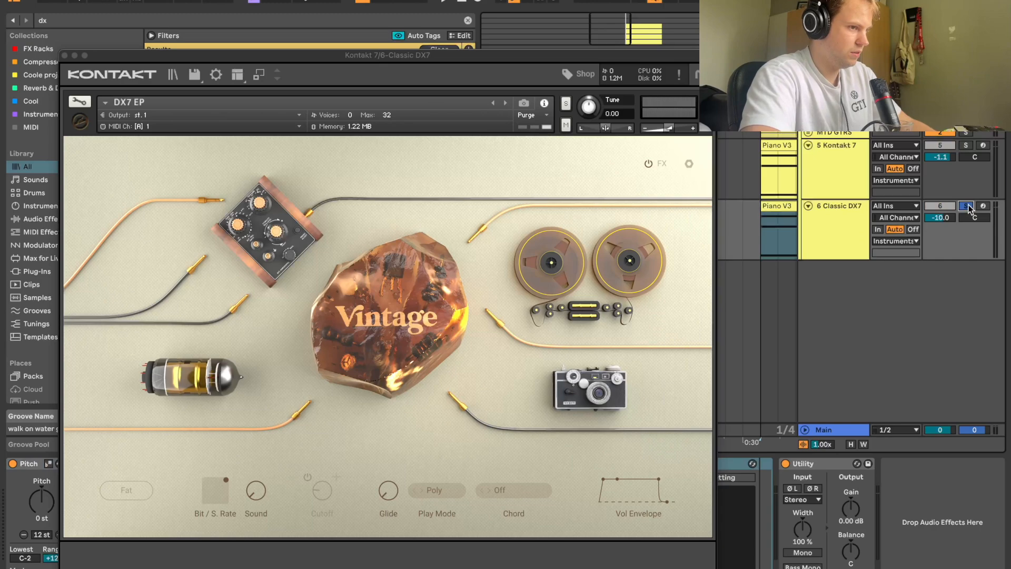
{"action": "left_click", "coordinate": [64, 55]}
{"action": "key", "text": "super+alt+b"}
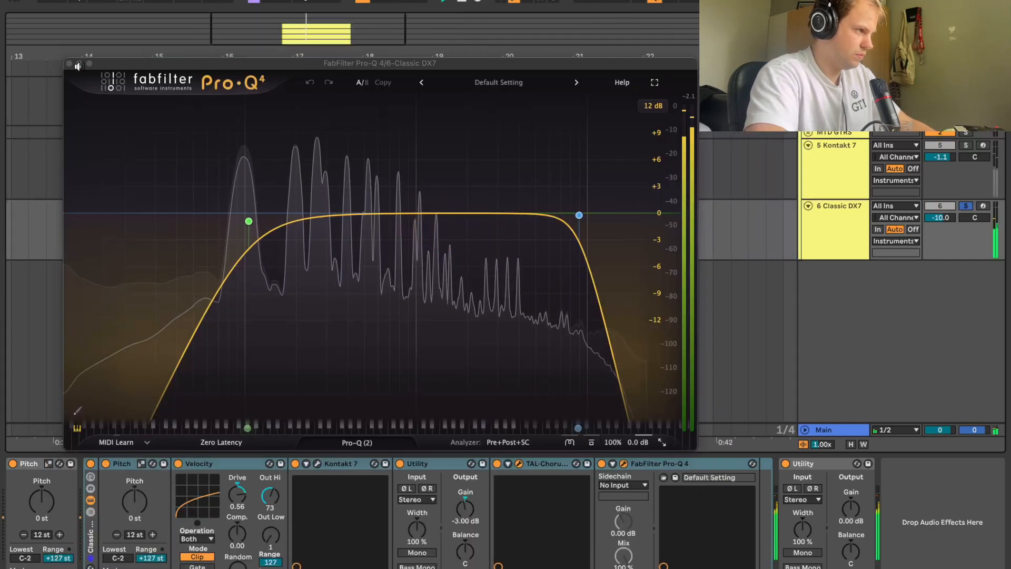
Set the Classic DX7 track's volume to -6.1 dB with its solo off, and fold tracks 5 and 6
{"action": "left_click", "coordinate": [69, 63]}
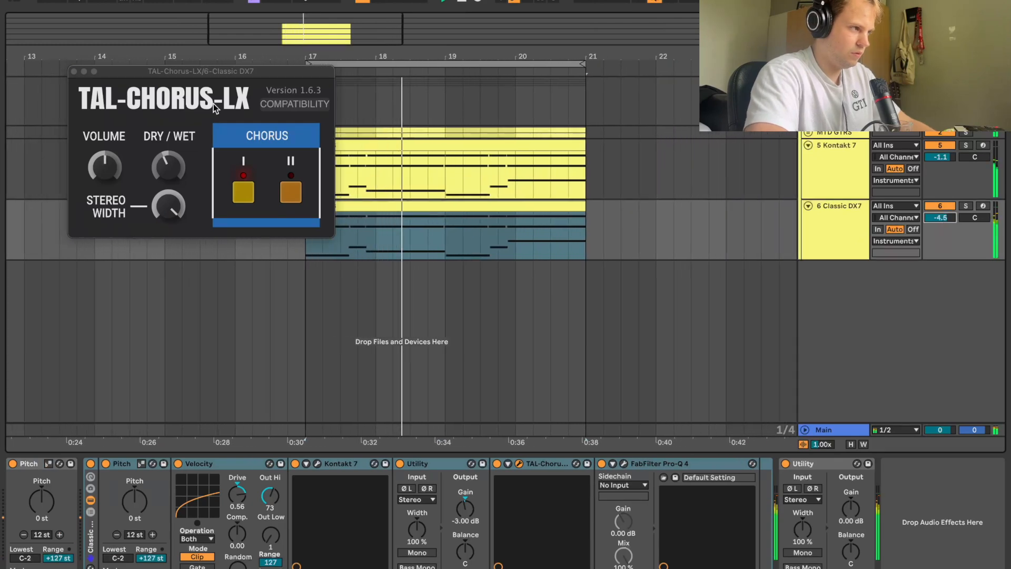
{"action": "left_click", "coordinate": [74, 71]}
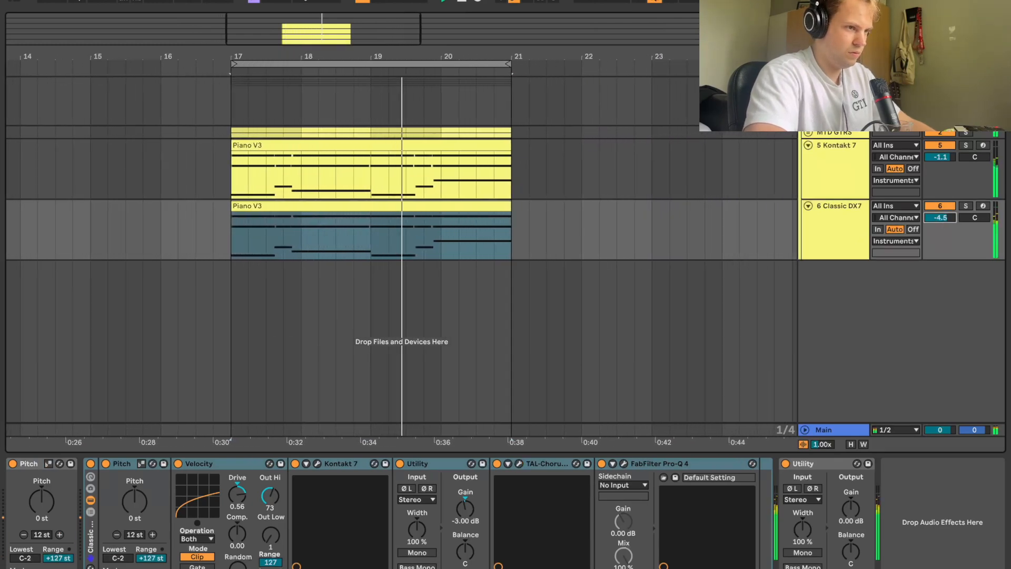
{"action": "left_click", "coordinate": [808, 145]}
{"action": "left_click_drag", "start_coordinate": [941, 171], "coordinate": [941, 179]}
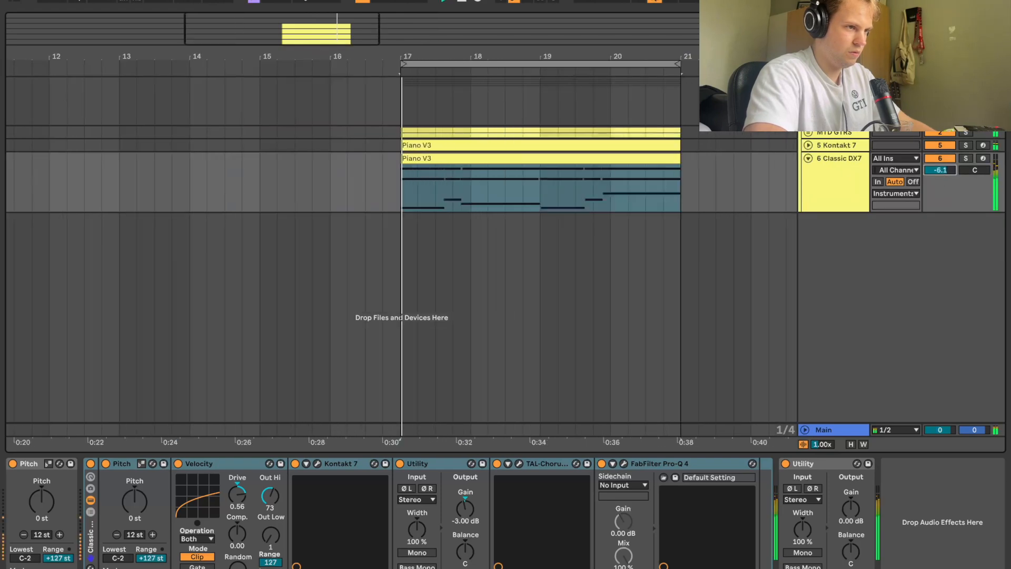
{"action": "left_click", "coordinate": [808, 158]}
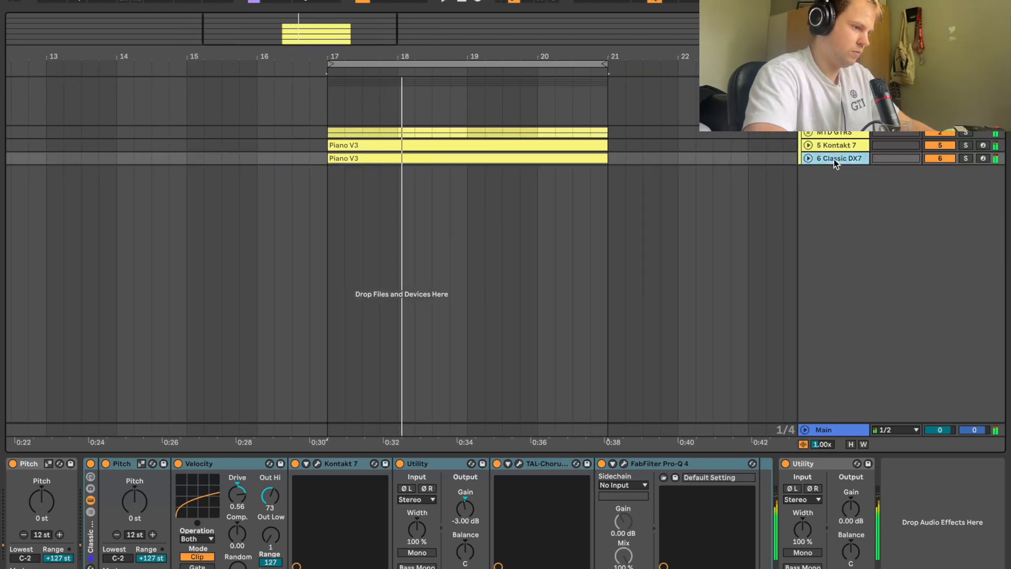
Add MIDI track 7 and copy the Piano V3 clip from track 3 onto it
{"action": "key", "text": "space"}
{"action": "key", "text": "super+shift+t"}
{"action": "left_click", "coordinate": [808, 132]}
{"action": "left_click", "coordinate": [400, 180]}
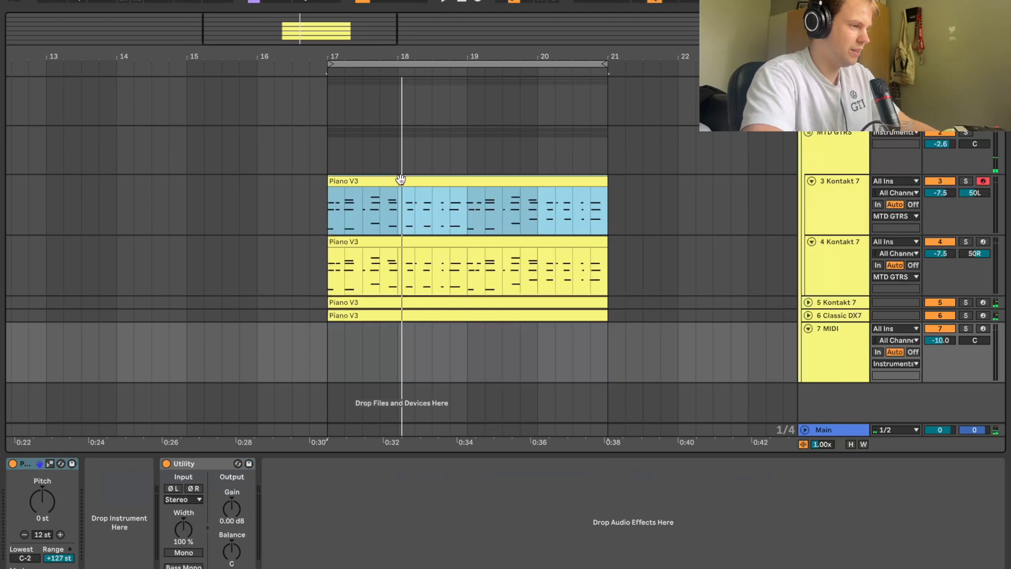
{"action": "left_click_drag", "start_coordinate": [401, 180], "coordinate": [399, 327]}
Delete the low bass notes from track 7's copied Piano V3 clip
{"action": "double_click", "coordinate": [399, 322]}
{"action": "left_click_drag", "start_coordinate": [987, 304], "coordinate": [223, 555]}
{"action": "key", "text": "Delete"}
{"action": "scroll", "coordinate": [527, 358], "scroll_direction": "up", "scroll_amount": 2}
{"action": "key", "text": "shift+Tab"}
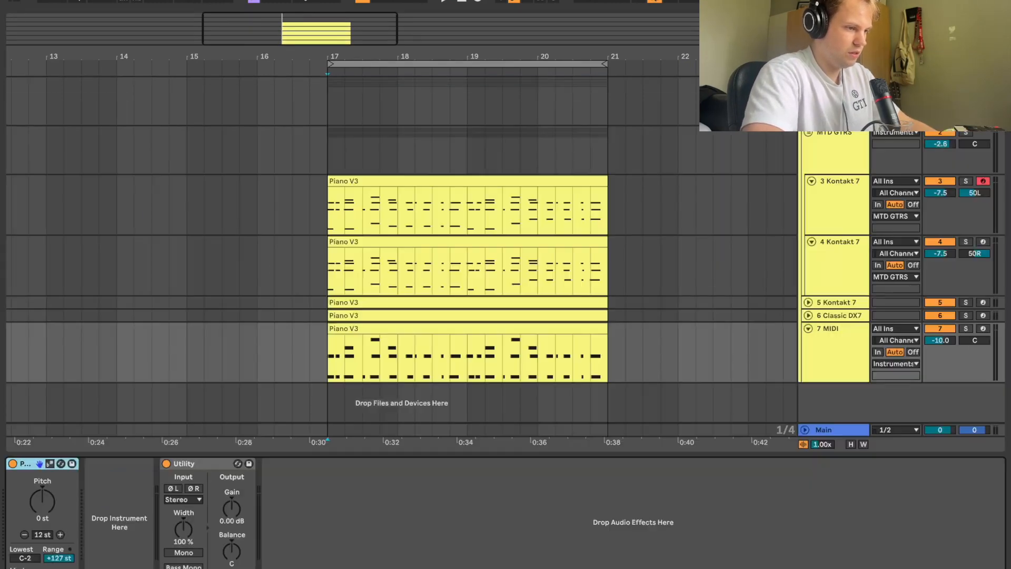
Load the tacky piano.adg rack on track 7 and play it soloed with the Serum window closed
{"action": "key", "text": "super+f"}
{"action": "type", "text": "tacky pian"}
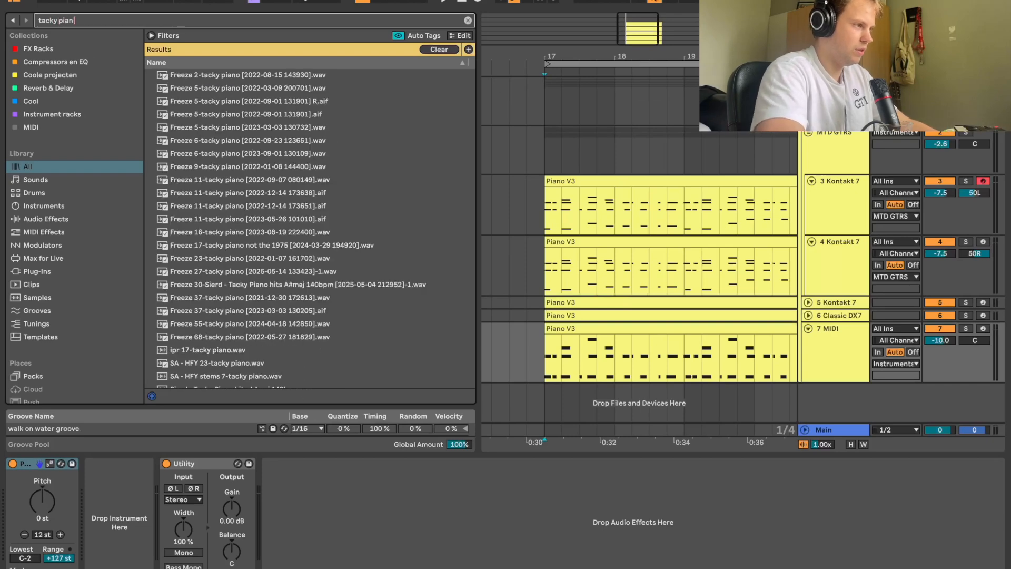
{"action": "type", "text": "o"}
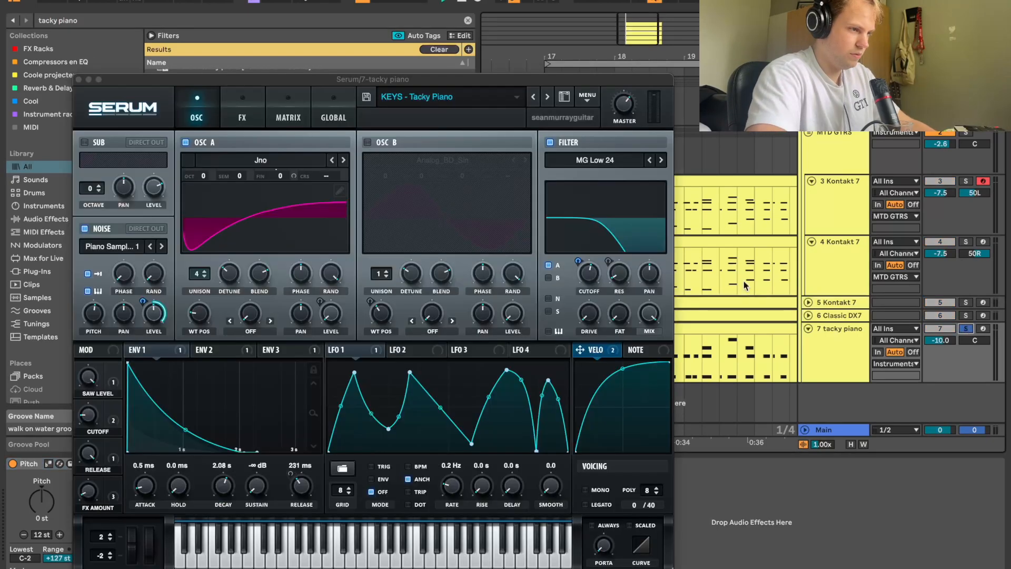
{"action": "type", "text": "s"}
{"action": "key", "text": "space"}
{"action": "left_click", "coordinate": [78, 79]}
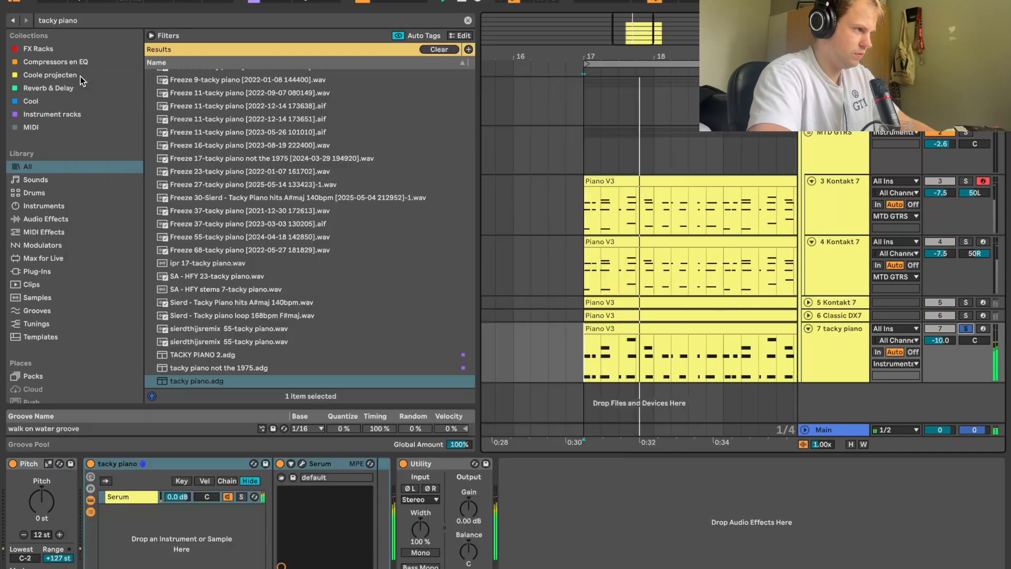
Transpose track 7 up 12 semitones with its Pitch device, and lower its volume to -14.6 dB with solo off
{"action": "key", "text": "space"}
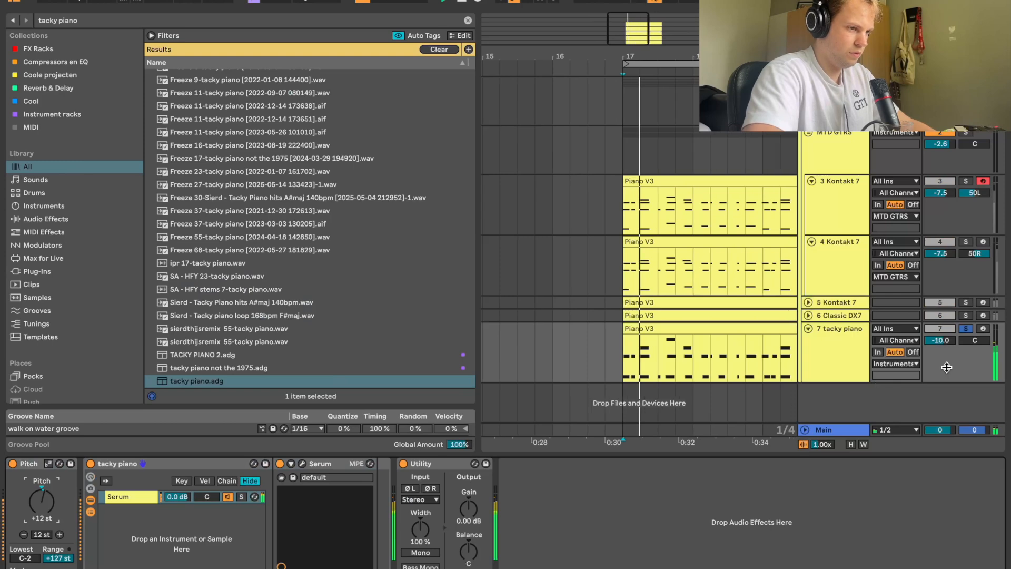
{"action": "left_click", "coordinate": [966, 329]}
{"action": "left_click_drag", "start_coordinate": [942, 342], "coordinate": [942, 355]}
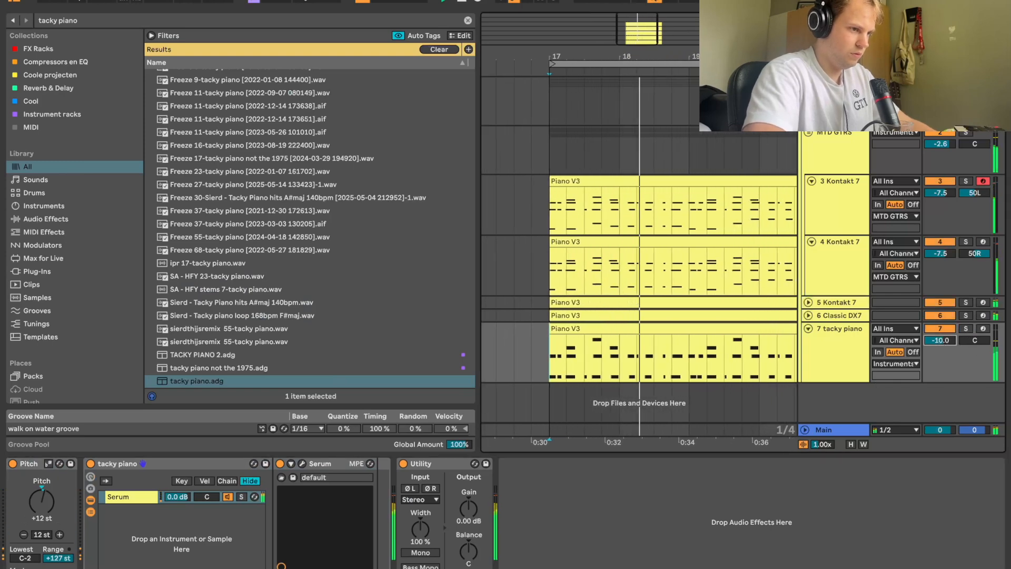
{"action": "left_click", "coordinate": [15, 3]}
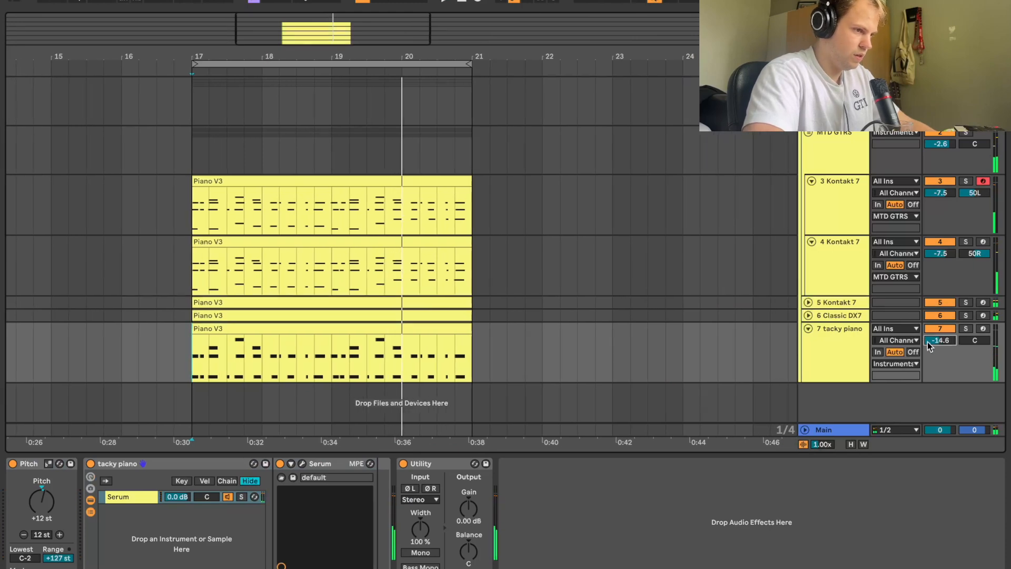
Cut track 7's clip down to the single chord hit at 17.2 and select the half bar from 17 to 17.3
{"action": "left_click", "coordinate": [400, 329]}
{"action": "key", "text": "space"}
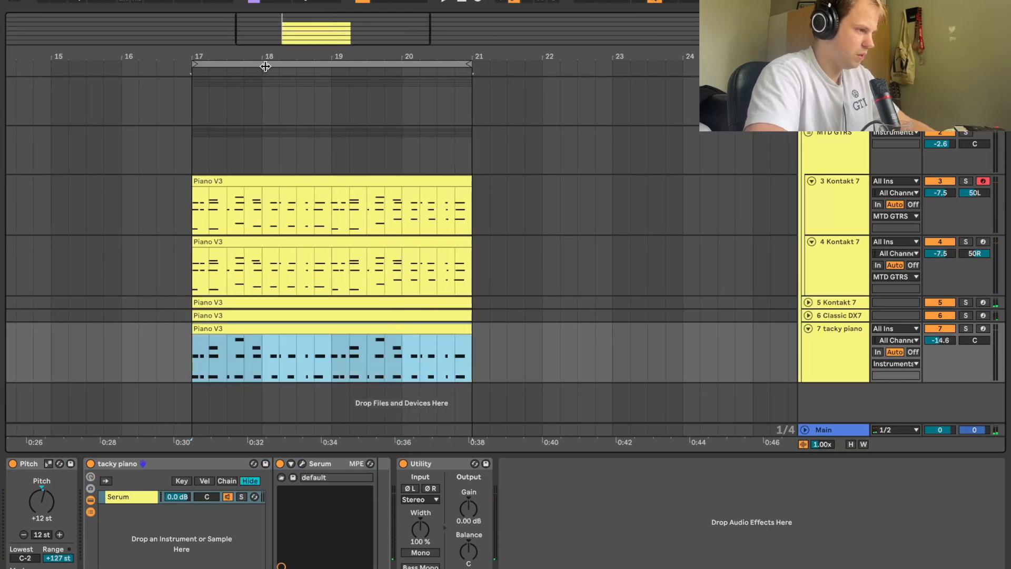
{"action": "left_click_drag", "start_coordinate": [402, 55], "coordinate": [402, 105]}
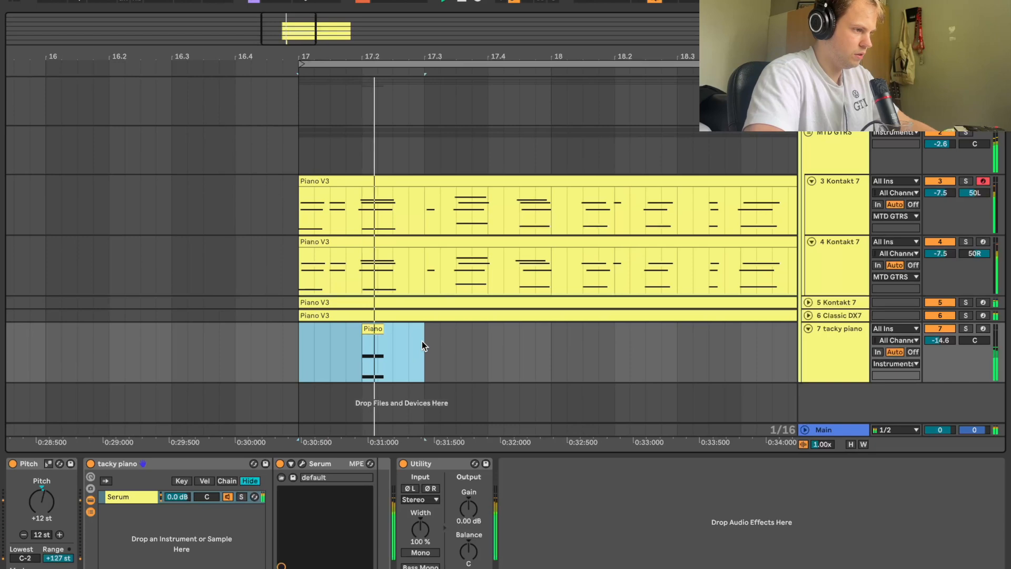
Duplicate the half-bar chord section along track 7 up to bar 21 and set the track's volume to -9.3 dB
{"action": "key", "text": "super+d"}
{"action": "key", "text": "super+d"}
{"action": "key", "text": "super+d"}
{"action": "key", "text": "super+d"}
{"action": "left_click_drag", "start_coordinate": [573, 52], "coordinate": [436, 5]}
{"action": "key", "text": "super+d"}
{"action": "key", "text": "super+d"}
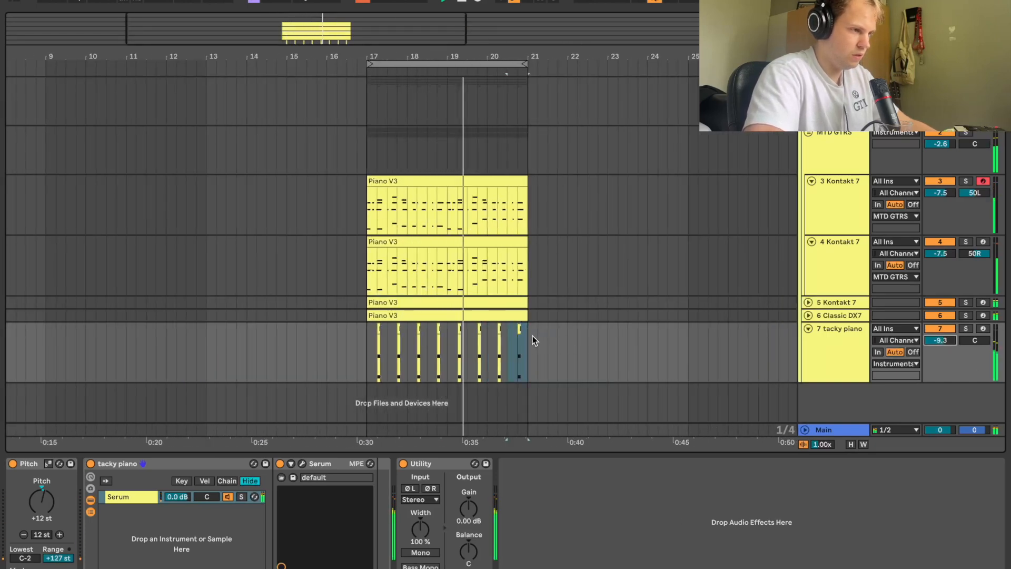
Consolidate all the repeated chord hits on track 7 into one clip
{"action": "left_click_drag", "start_coordinate": [532, 340], "coordinate": [375, 337]}
{"action": "key", "text": "super+j"}
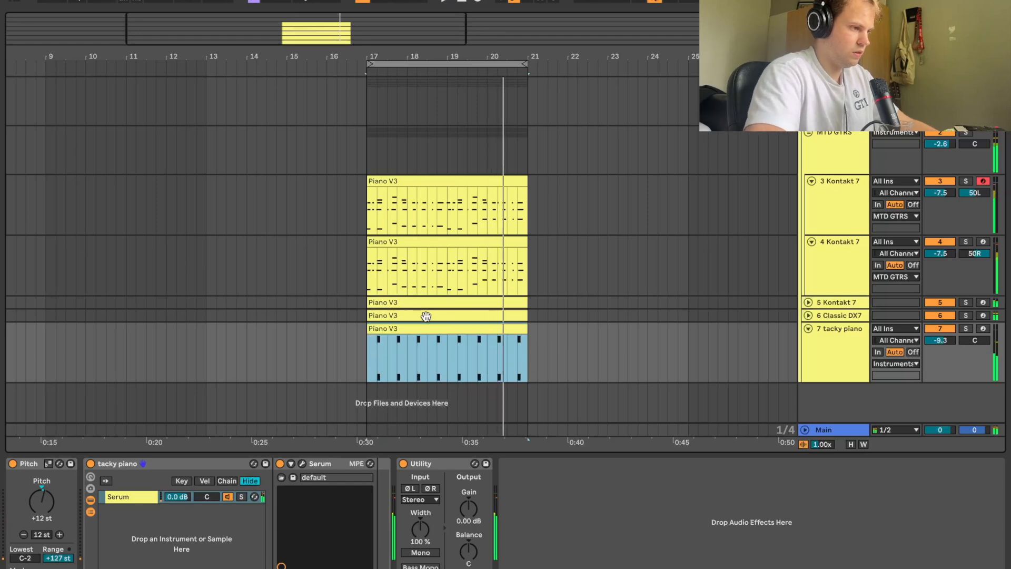
{"action": "key", "text": "space"}
Replace track 7's instrument with the tacky piano not the 1975.adg rack and play it back with its plug-in window closed
{"action": "key", "text": "super+f"}
{"action": "scroll", "coordinate": [329, 327], "scroll_direction": "down", "scroll_amount": 3}
{"action": "double_click", "coordinate": [256, 369]}
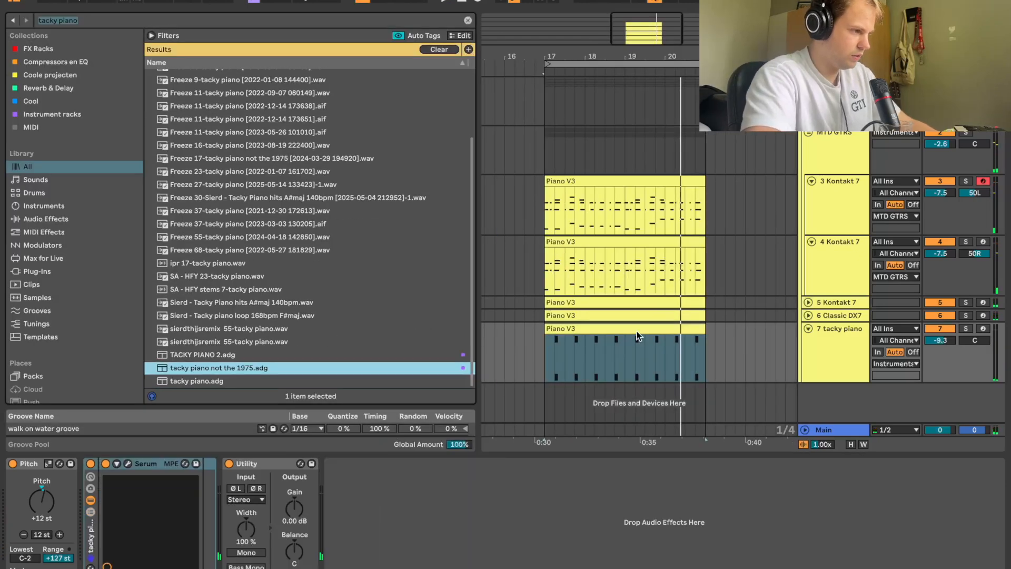
{"action": "key", "text": "space"}
{"action": "left_click", "coordinate": [83, 88]}
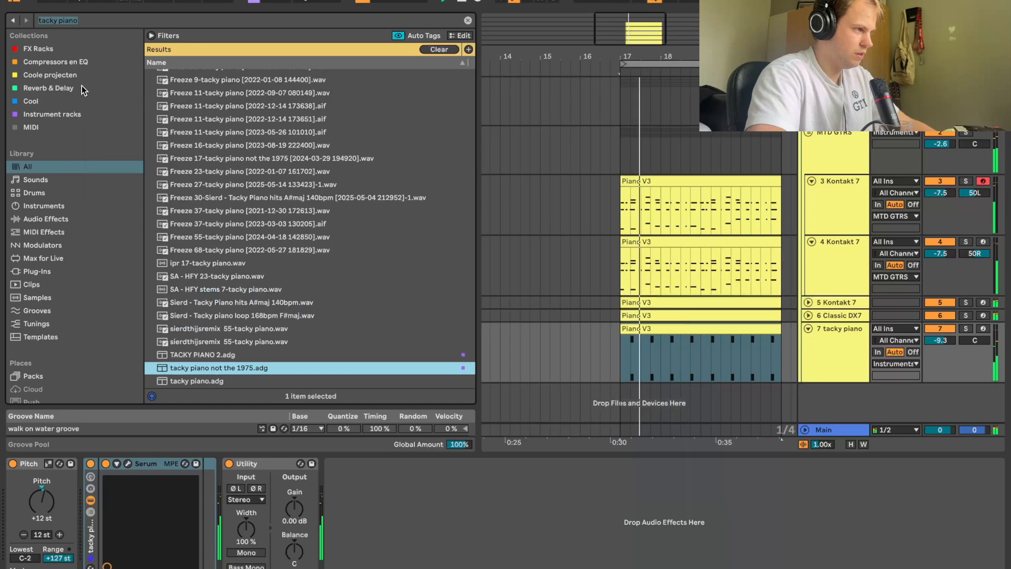
Transpose the tacky piano to -12 st and give its clip a D3–E3–D3 top line in bars 1–2, duplicated into bars 3–4
{"action": "left_click_drag", "start_coordinate": [55, 494], "coordinate": [55, 526]}
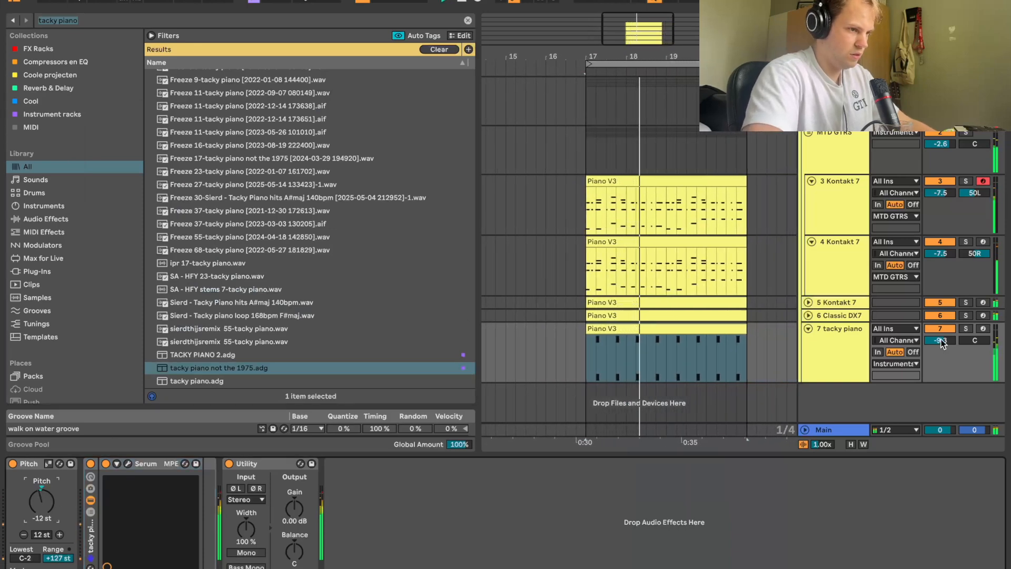
{"action": "double_click", "coordinate": [620, 331]}
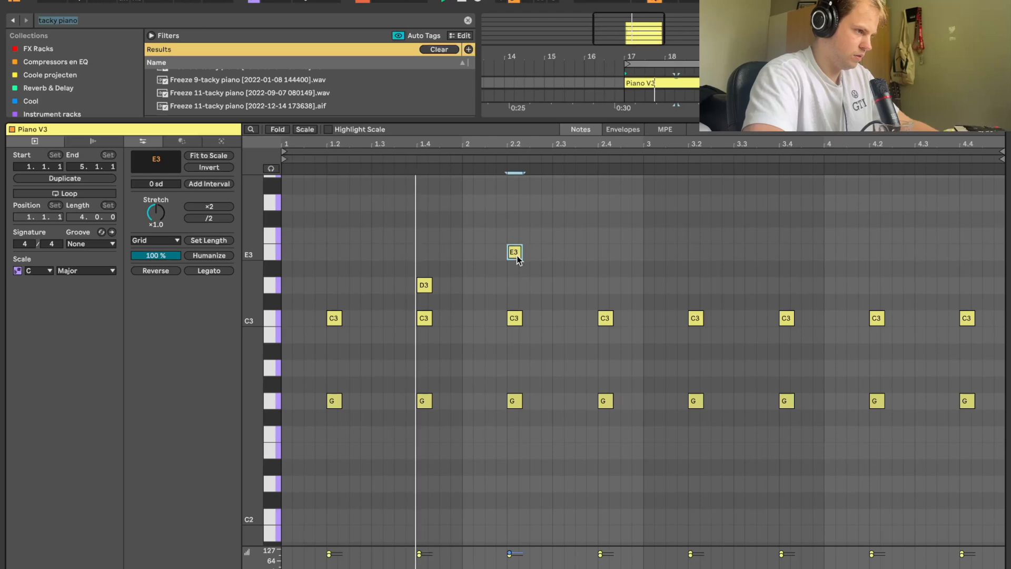
{"action": "left_click_drag", "start_coordinate": [641, 235], "coordinate": [281, 291]}
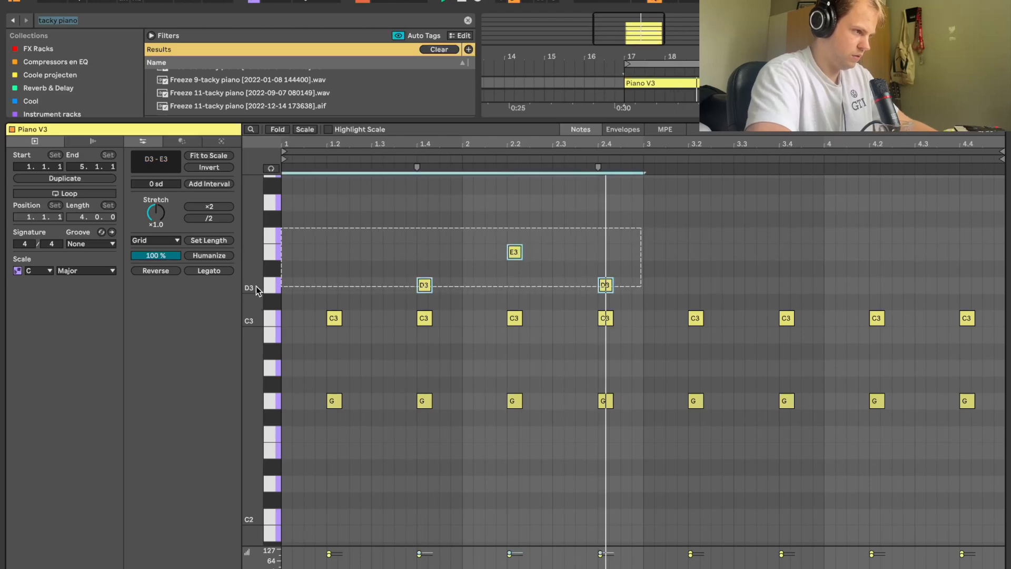
{"action": "key", "text": "ctrl+d"}
{"action": "key", "text": "shift+Tab"}
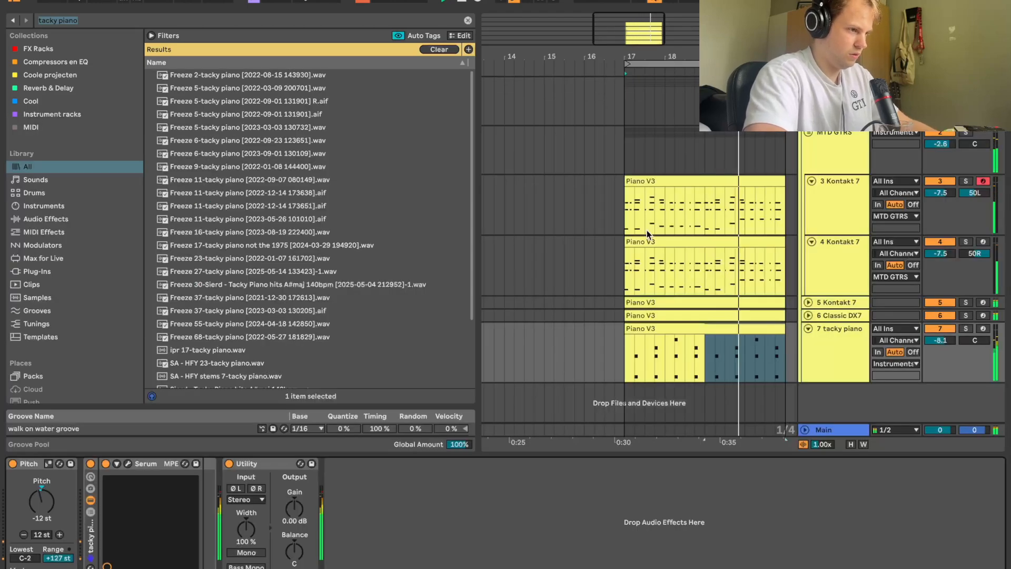
Fold the MTD GTRS group and the tacky piano track, and insert a new audio track below the tacky piano
{"action": "left_click", "coordinate": [693, 327]}
{"action": "scroll", "coordinate": [779, 266], "scroll_direction": "right", "scroll_amount": 5}
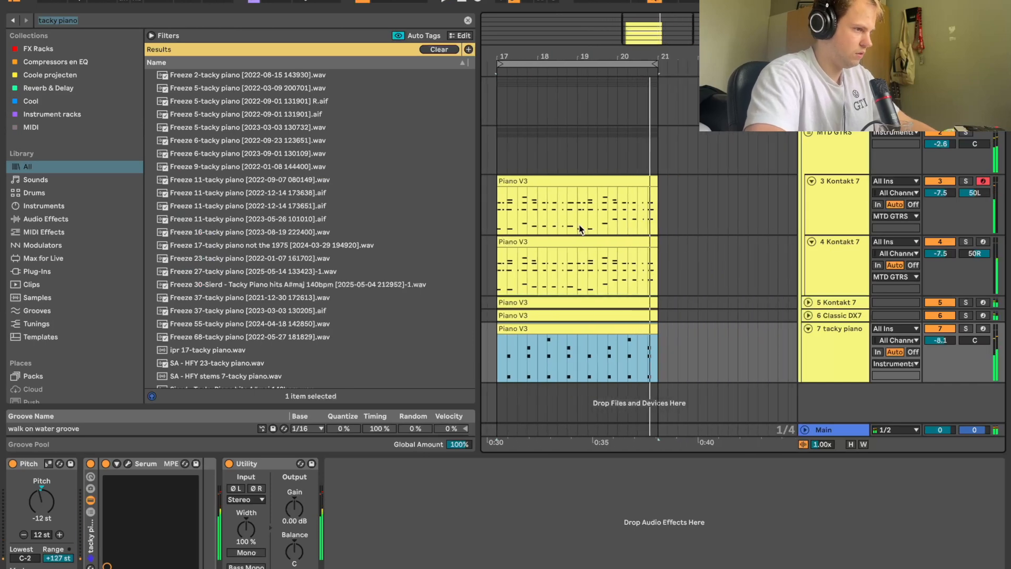
{"action": "key", "text": "space"}
{"action": "left_click", "coordinate": [808, 131]}
{"action": "left_click", "coordinate": [806, 170]}
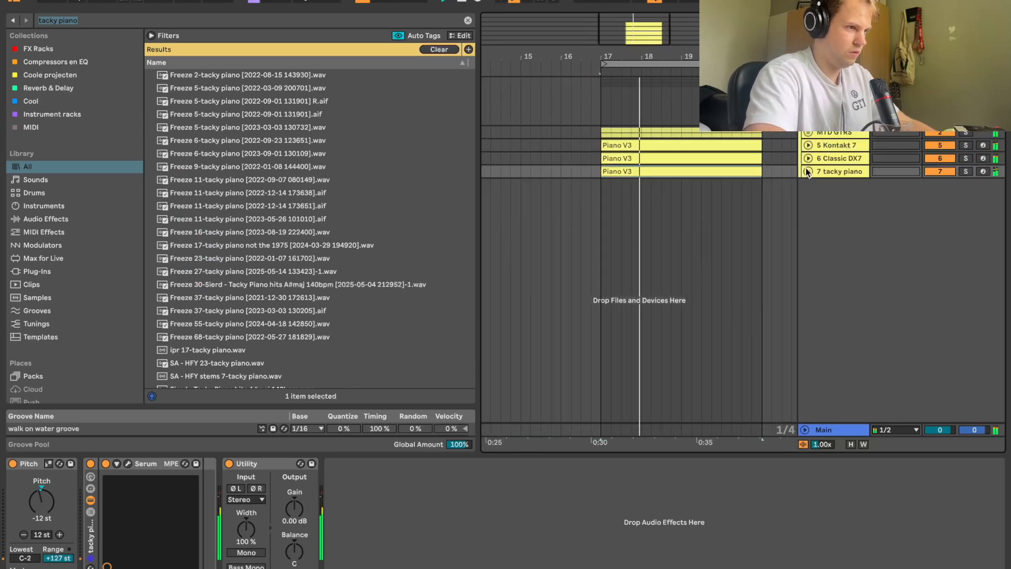
{"action": "left_click", "coordinate": [821, 169]}
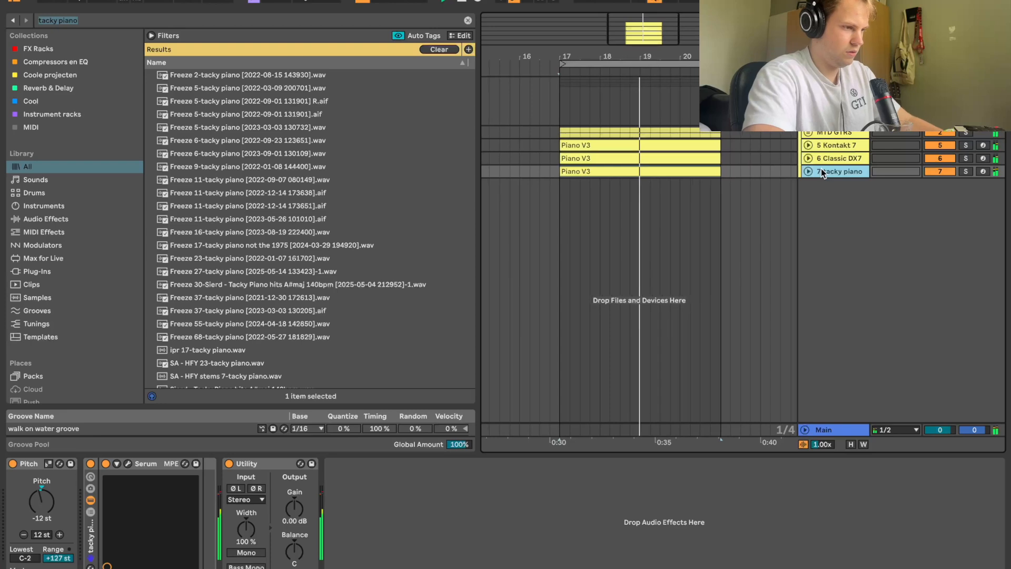
{"action": "key", "text": "ctrl+t"}
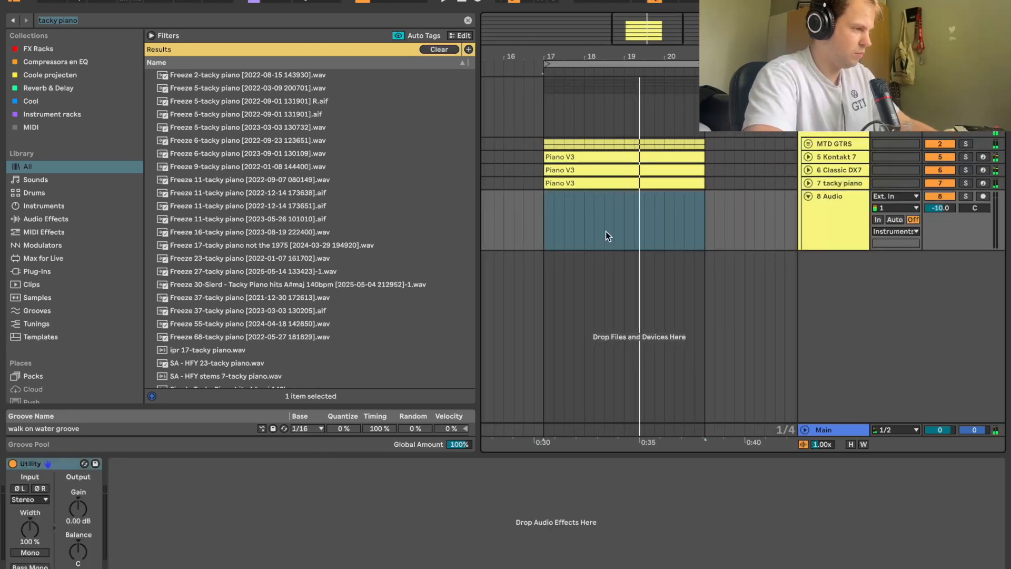
{"action": "left_click", "coordinate": [619, 158]}
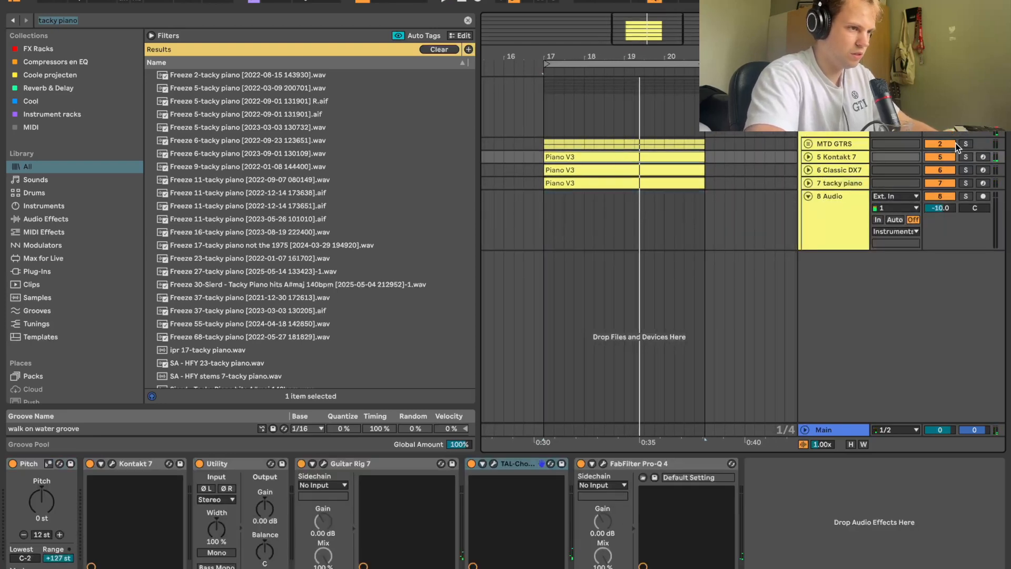
{"action": "left_click", "coordinate": [965, 156]}
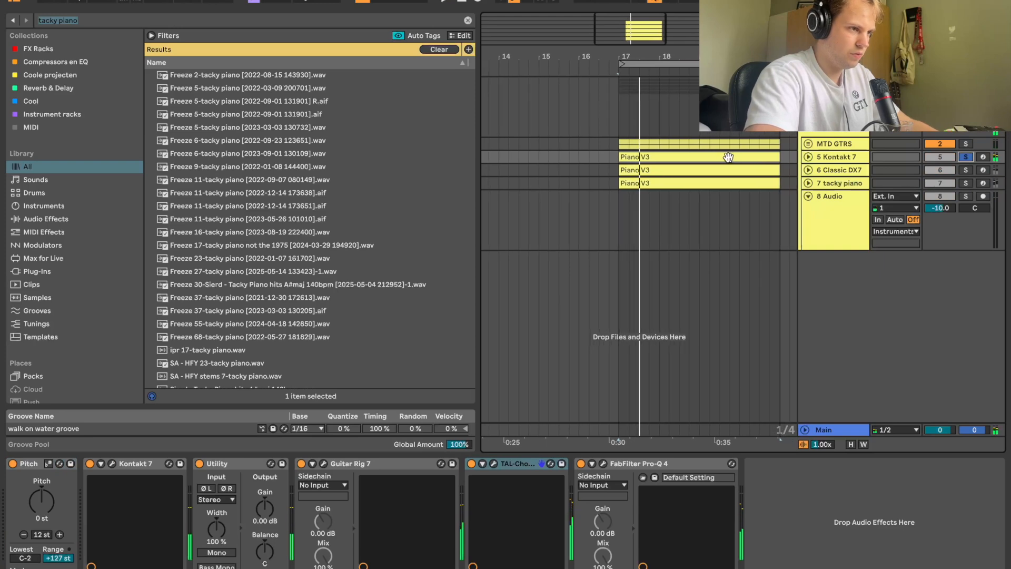
{"action": "left_click", "coordinate": [851, 184]}
{"action": "key", "text": "ctrl+shift+t"}
{"action": "key", "text": "ctrl+v"}
{"action": "left_click", "coordinate": [967, 196]}
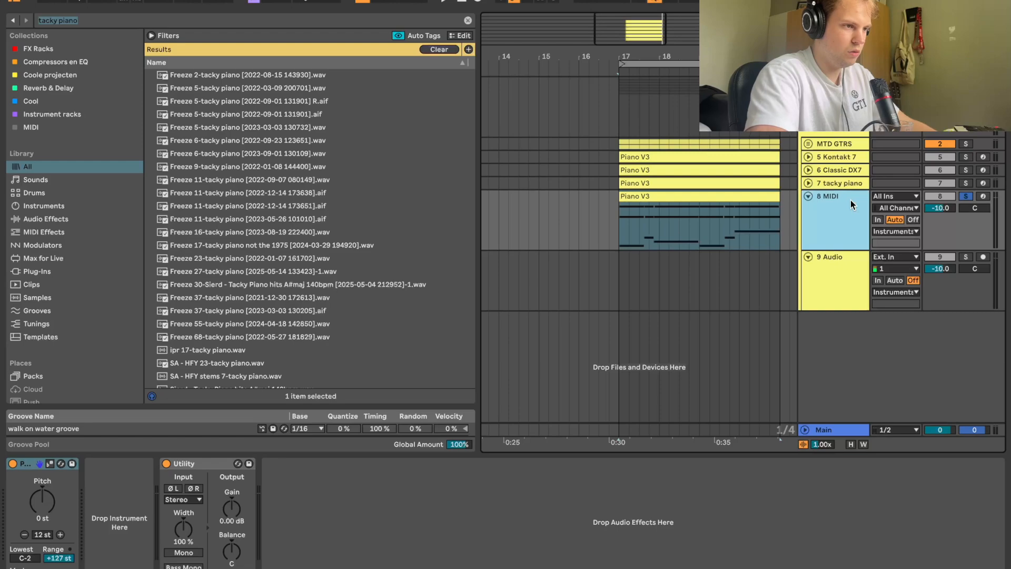
{"action": "key", "text": "Delete"}
Switch to Splice, copy jc_if_125_guitar_loop_r_u_ready_Emin.wav, and paste it at bar 17 on audio track 8 in Ableton Live
{"action": "left_click", "coordinate": [348, 566]}
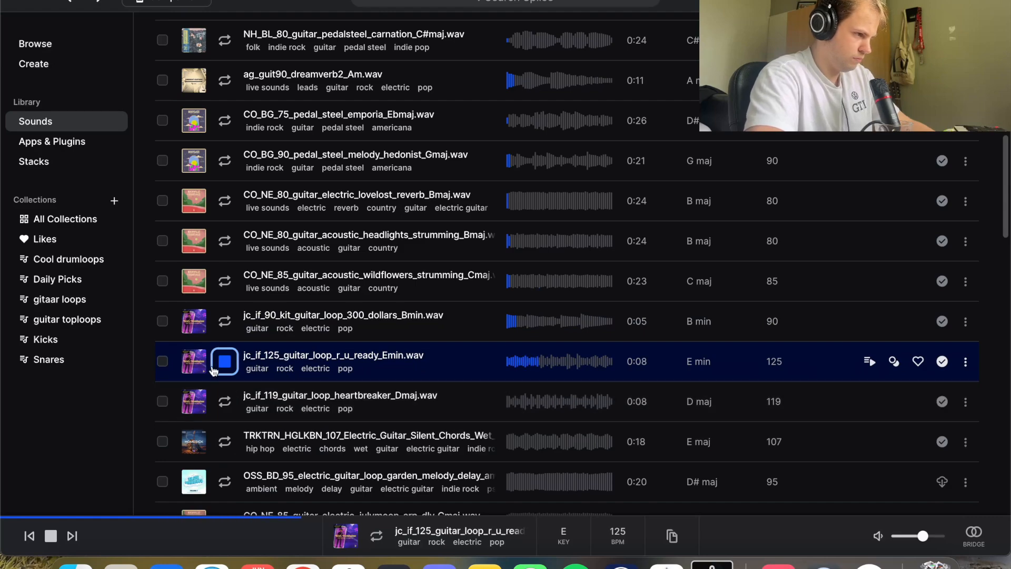
{"action": "left_click", "coordinate": [966, 363]}
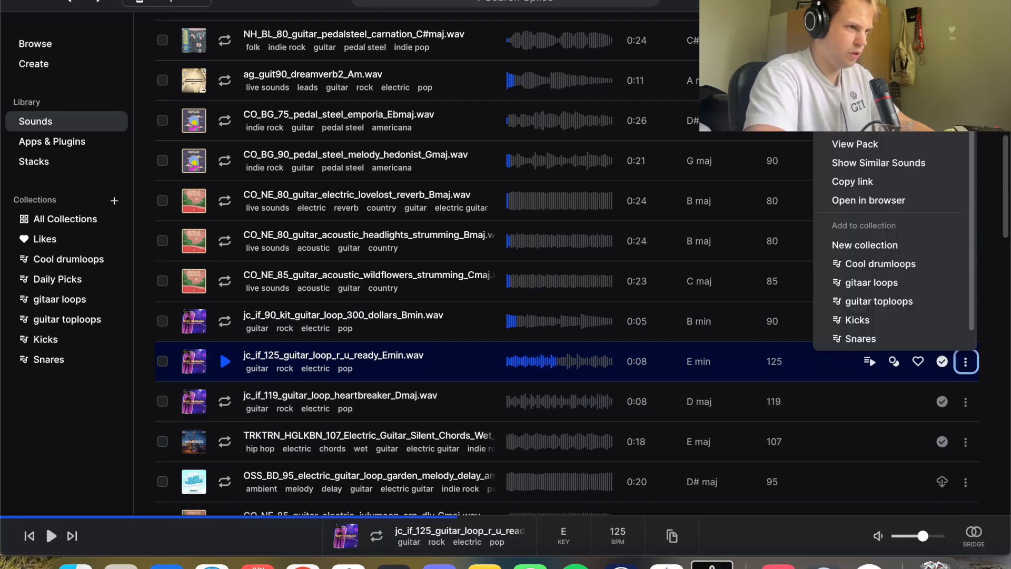
{"action": "left_click", "coordinate": [864, 85]}
{"action": "left_click", "coordinate": [394, 565]}
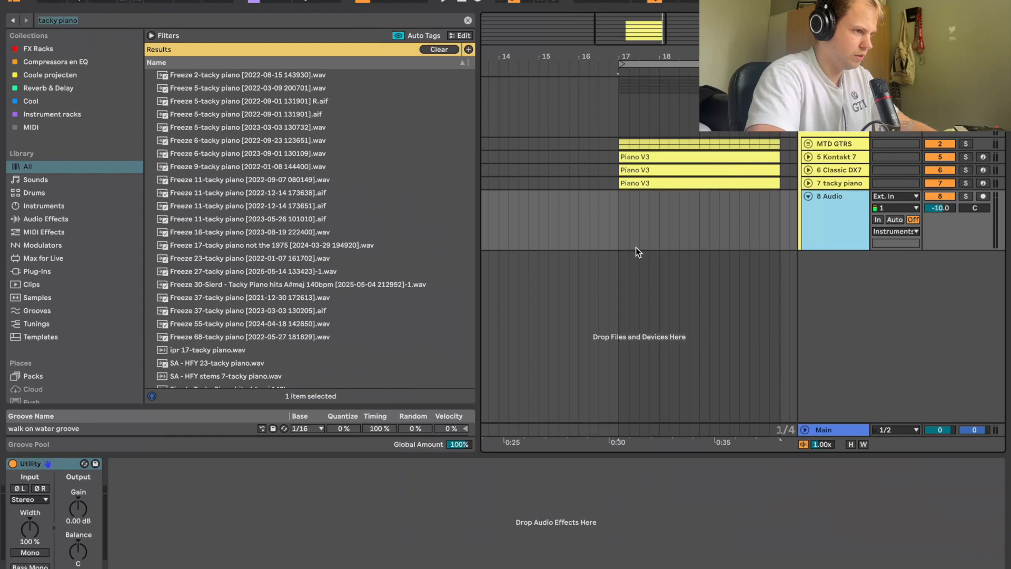
{"action": "left_click", "coordinate": [620, 211]}
{"action": "key", "text": "ctrl+v"}
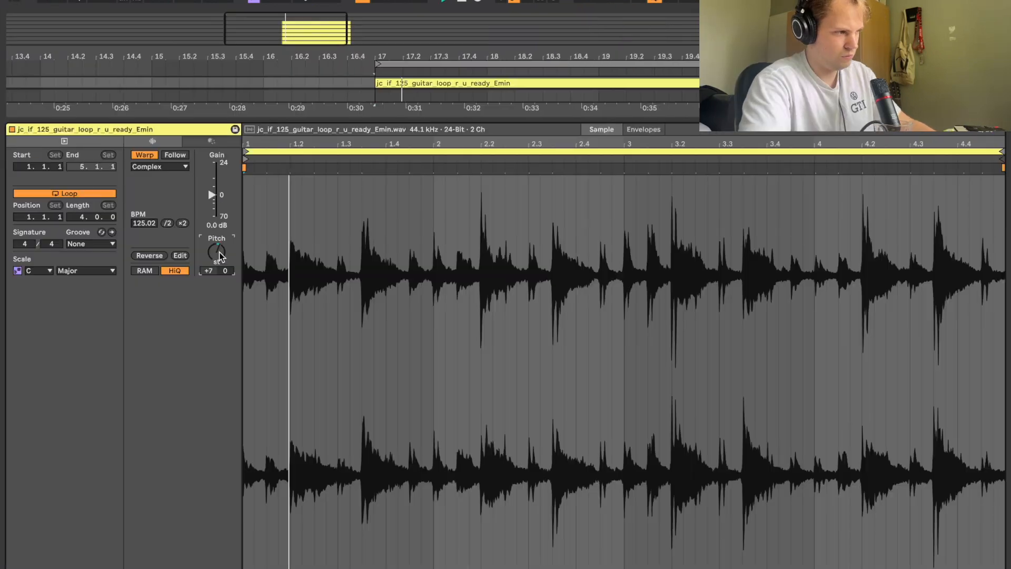
Transpose the guitar loop by ear, trying +7 and +10 semitones before lowering the pitch, and balance its track volume at -10.0 dB
{"action": "key", "text": "space"}
{"action": "key", "text": "Up"}
{"action": "key", "text": "space"}
{"action": "key", "text": "space"}
{"action": "key", "text": "Up"}
{"action": "key", "text": "space"}
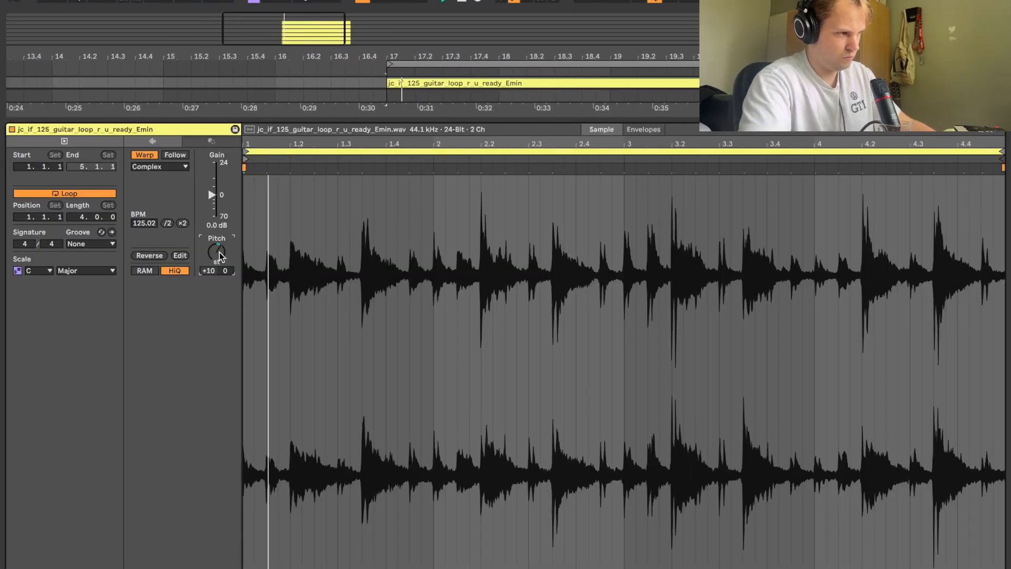
{"action": "left_click_drag", "start_coordinate": [219, 257], "coordinate": [219, 288]}
{"action": "key", "text": "shift+Tab"}
{"action": "left_click_drag", "start_coordinate": [943, 208], "coordinate": [943, 217]}
{"action": "left_click_drag", "start_coordinate": [493, 56], "coordinate": [493, 37]}
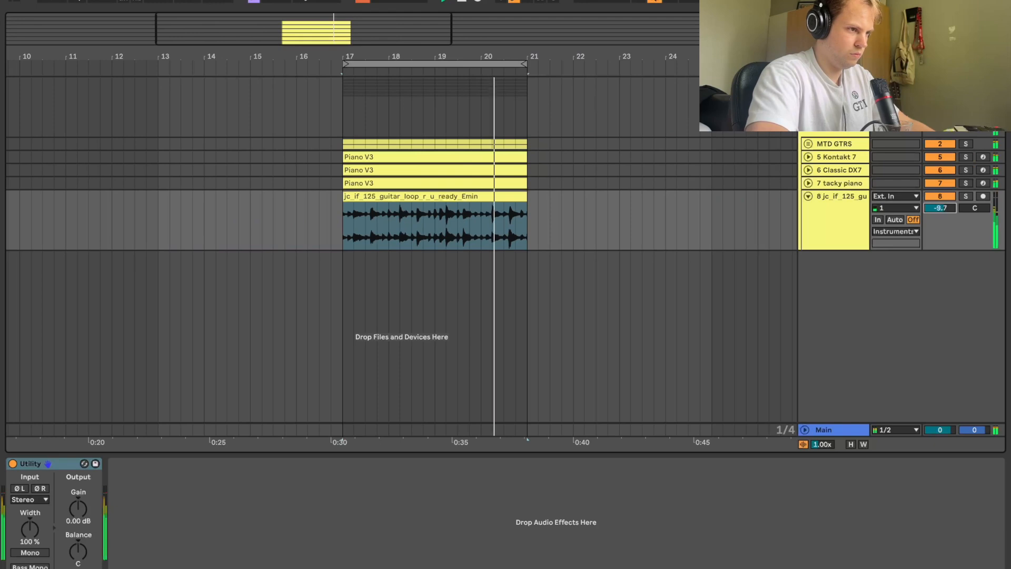
{"action": "left_click", "coordinate": [465, 196]}
{"action": "left_click_drag", "start_coordinate": [944, 208], "coordinate": [944, 210]}
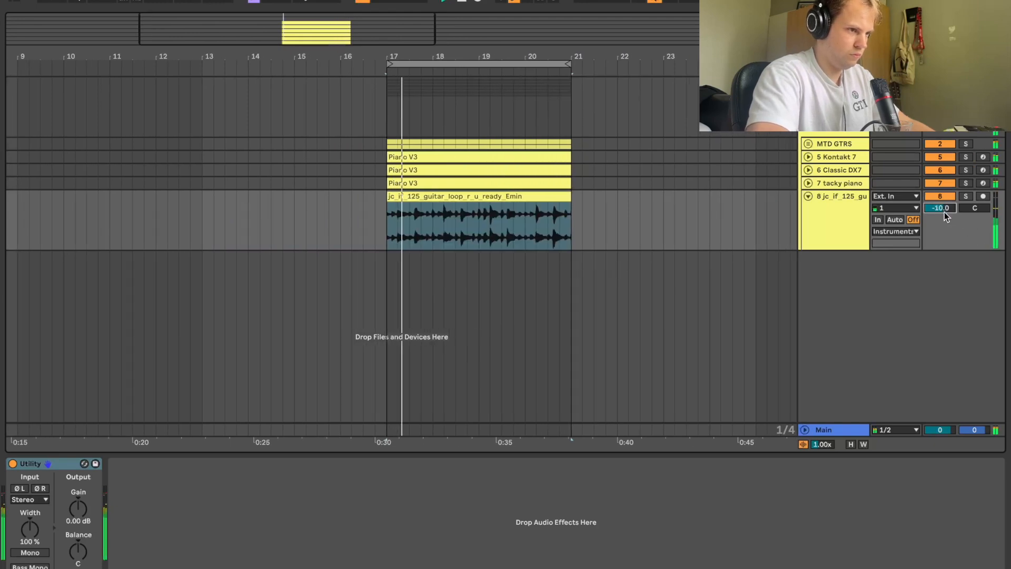
Add audio track 9 and place CO_MC_92_guitar_electric_muted_high_amarillo_Bmaj.wav from Splice's guitar toploops collection at bar 17, transposed +1 semitone
{"action": "key", "text": "super+t"}
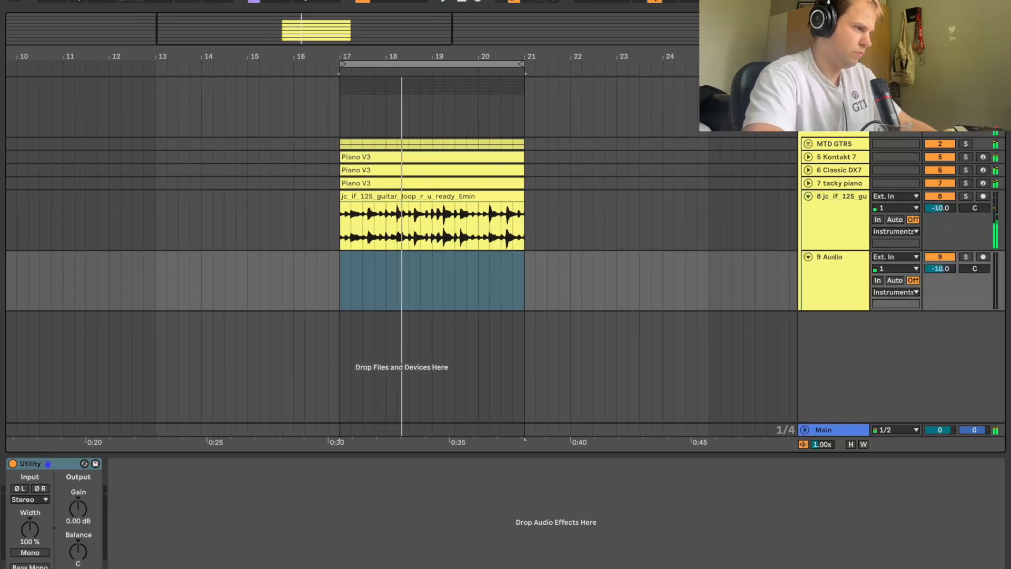
{"action": "left_click", "coordinate": [348, 565]}
{"action": "scroll", "coordinate": [220, 406], "scroll_direction": "down", "scroll_amount": 2}
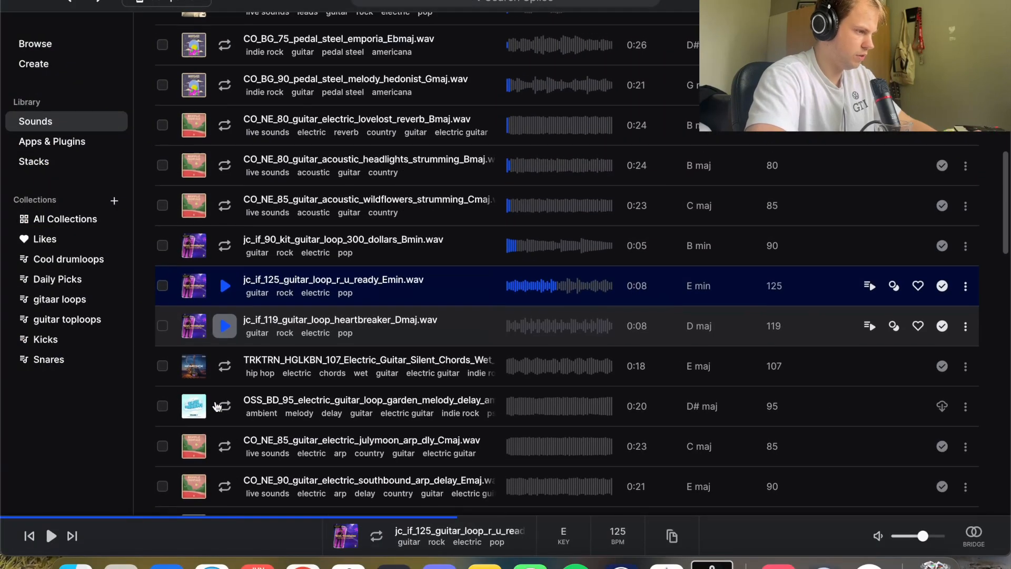
{"action": "left_click", "coordinate": [67, 319]}
{"action": "scroll", "coordinate": [224, 370], "scroll_direction": "down", "scroll_amount": 5}
{"action": "left_click", "coordinate": [225, 394]}
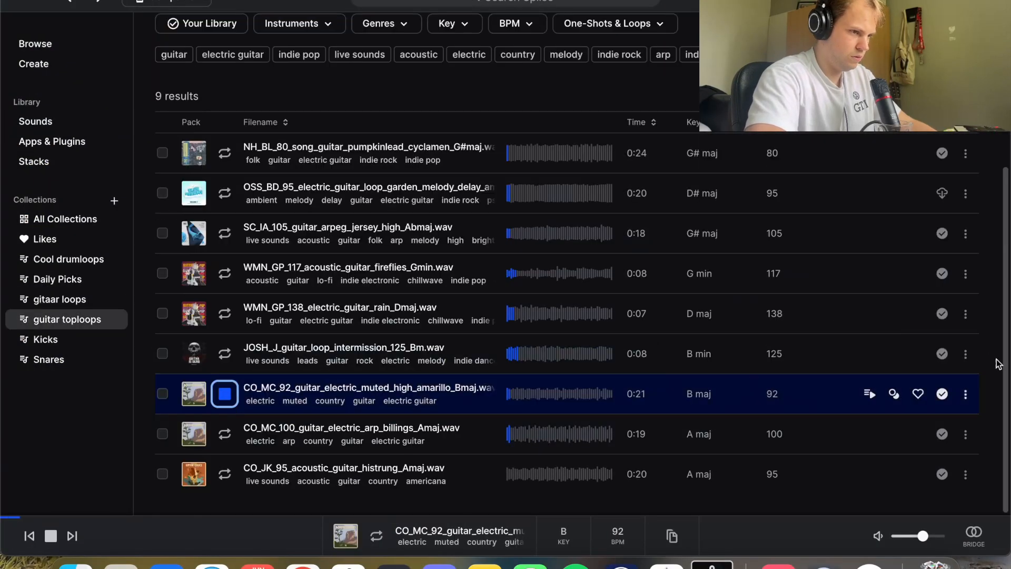
{"action": "left_click", "coordinate": [965, 394]}
{"action": "left_click", "coordinate": [907, 138]}
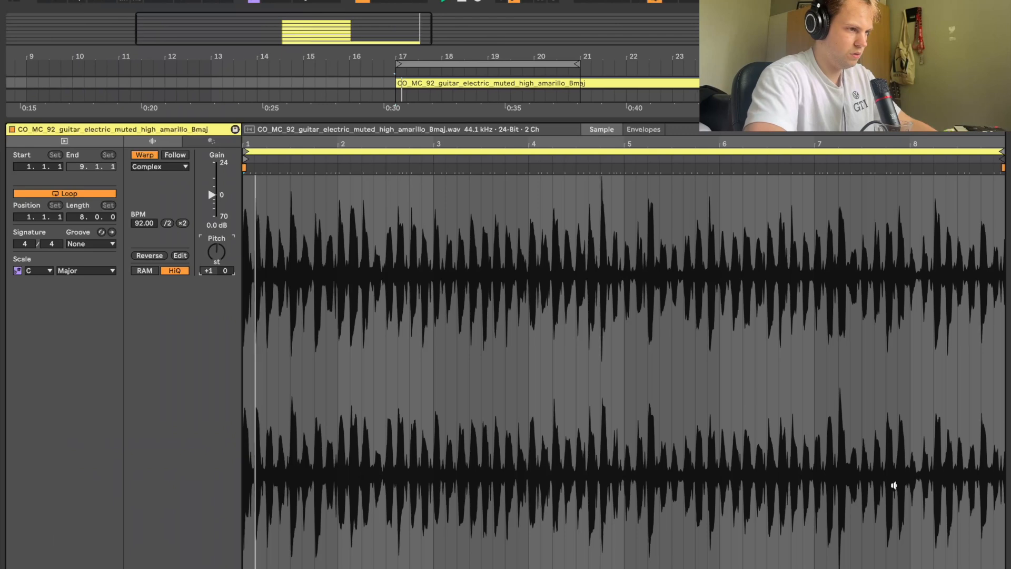
Shorten the muted guitar loop on track 9 to end at bar 21 and set the track's volume to -15.1 dB
{"action": "left_click", "coordinate": [906, 567]}
{"action": "left_click_drag", "start_coordinate": [708, 268], "coordinate": [518, 267]}
{"action": "left_click_drag", "start_coordinate": [939, 269], "coordinate": [939, 271]}
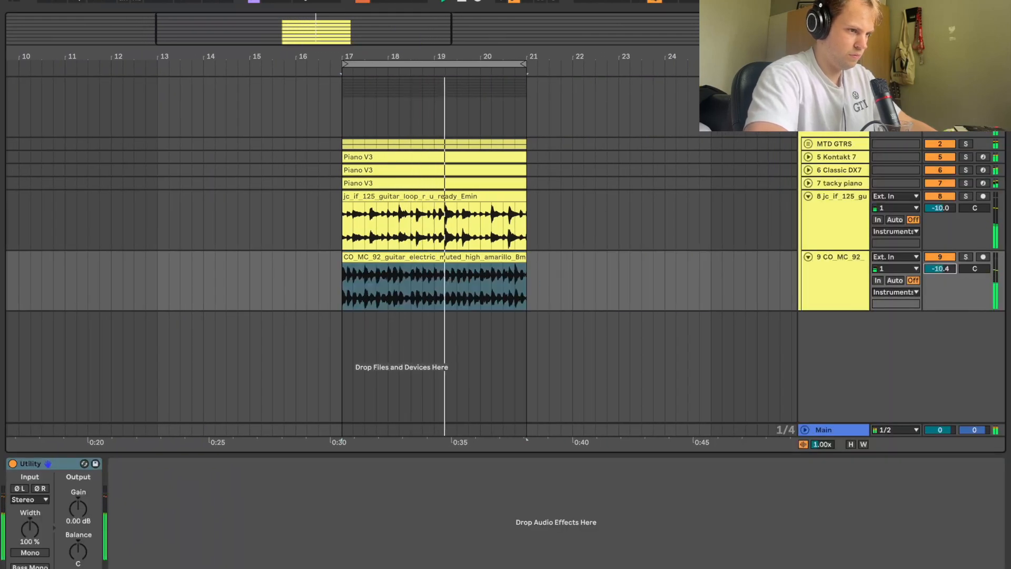
Unfold the muted guitar group and track 5, and review track 4's TAL-Chorus-LX plug-in and the guitar clips
{"action": "left_click", "coordinate": [808, 144]}
{"action": "left_click", "coordinate": [806, 230]}
{"action": "left_click", "coordinate": [808, 237]}
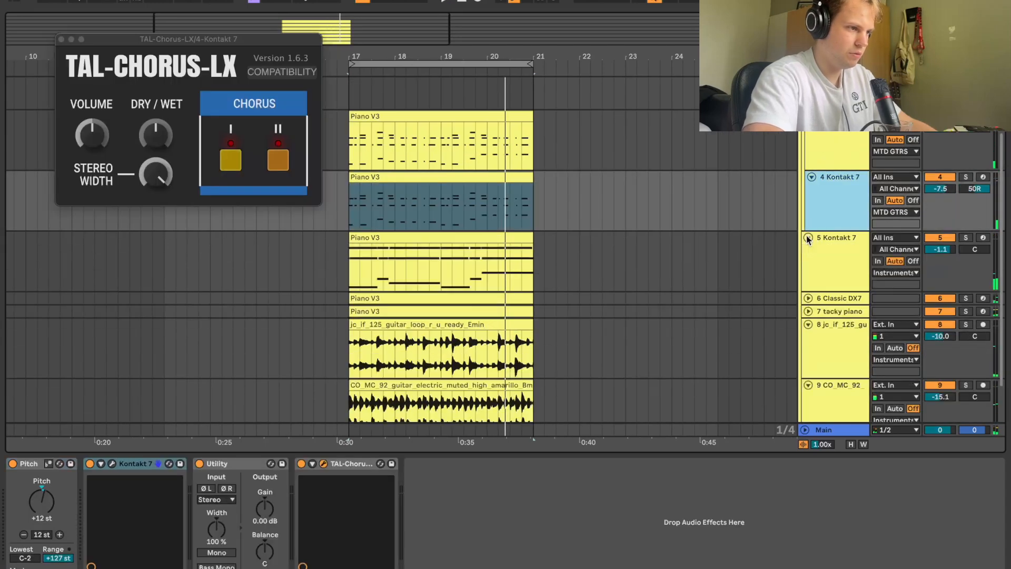
{"action": "left_click", "coordinate": [62, 40]}
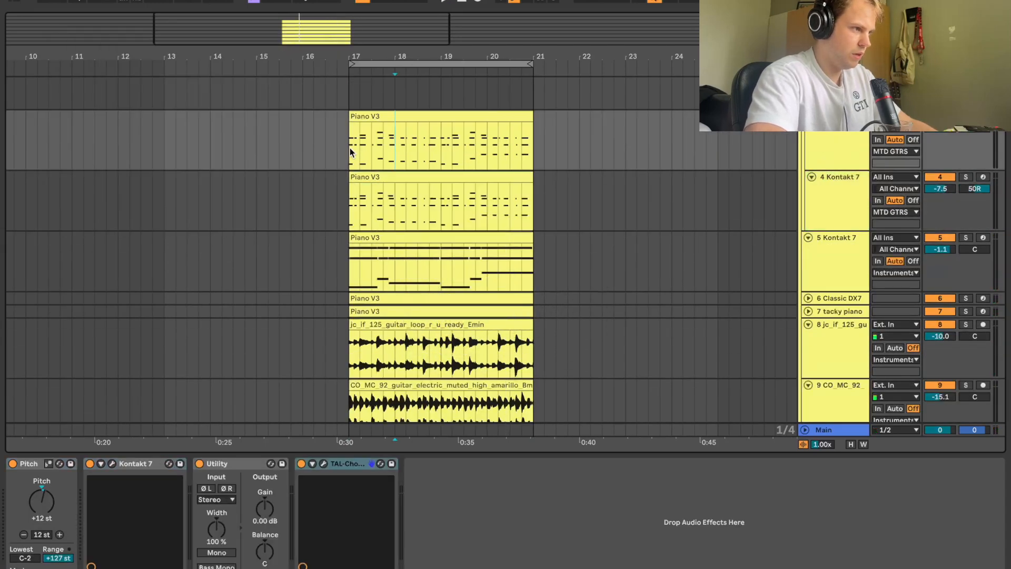
{"action": "left_click_drag", "start_coordinate": [348, 146], "coordinate": [523, 237]}
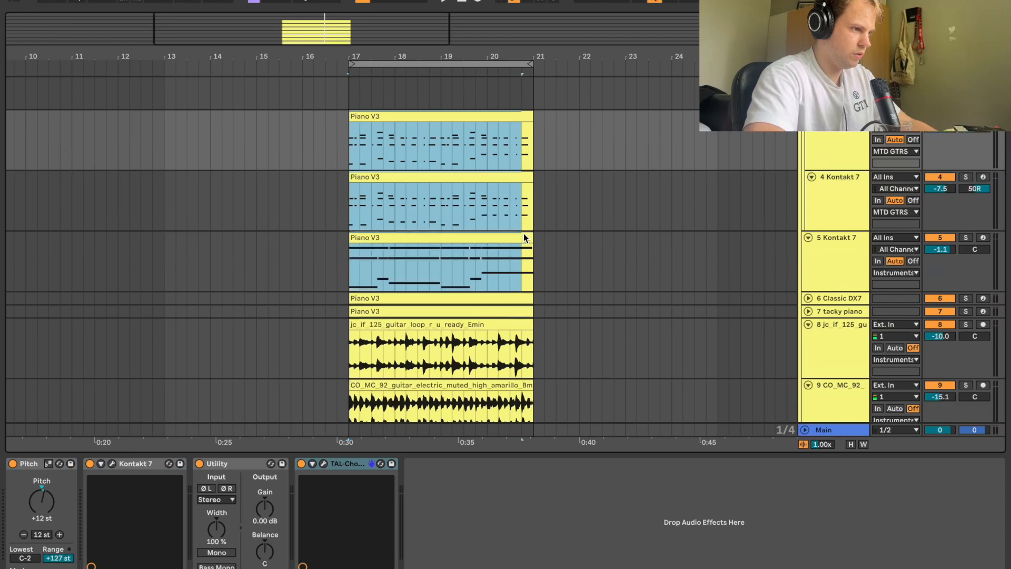
{"action": "double_click", "coordinate": [490, 115]}
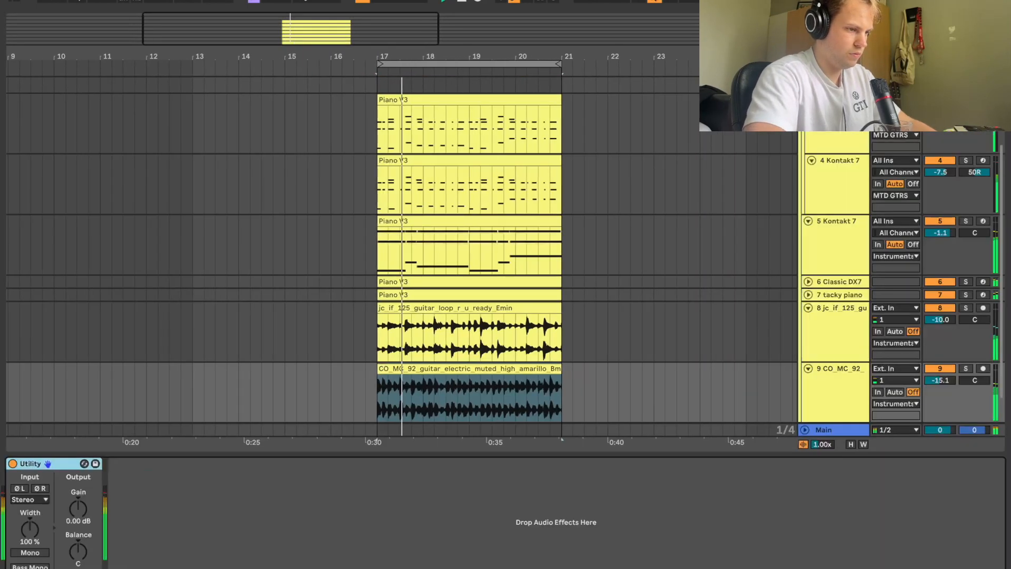
{"action": "scroll", "coordinate": [930, 380], "scroll_direction": "up", "scroll_amount": 2}
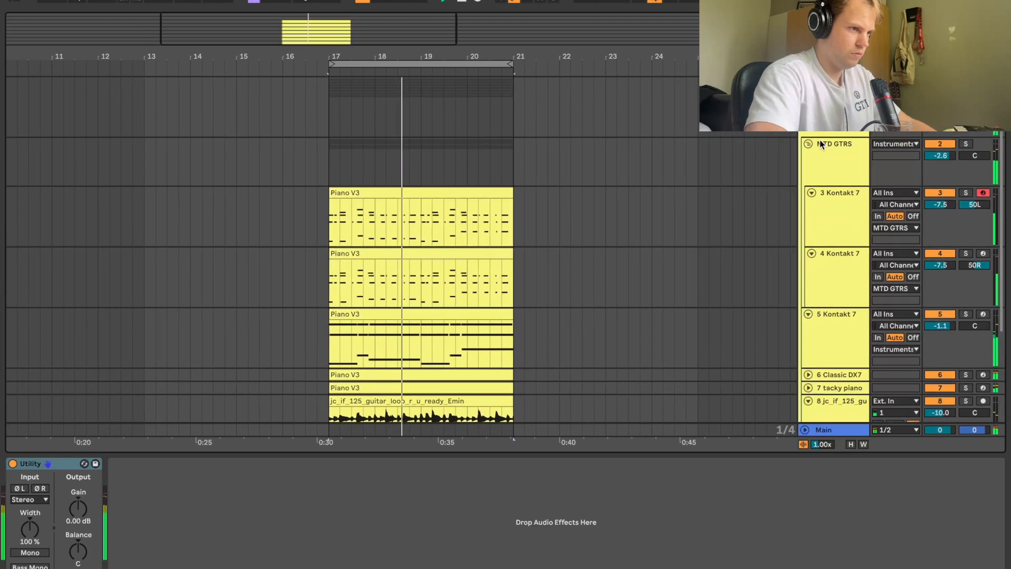
Fold the MTD GTRS group, extend the loop range to bar 25 and duplicate all the four-bar clips into bars 21–25
{"action": "left_click", "coordinate": [809, 143]}
{"action": "left_click_drag", "start_coordinate": [464, 64], "coordinate": [609, 61]}
{"action": "left_click_drag", "start_coordinate": [465, 147], "coordinate": [262, 333]}
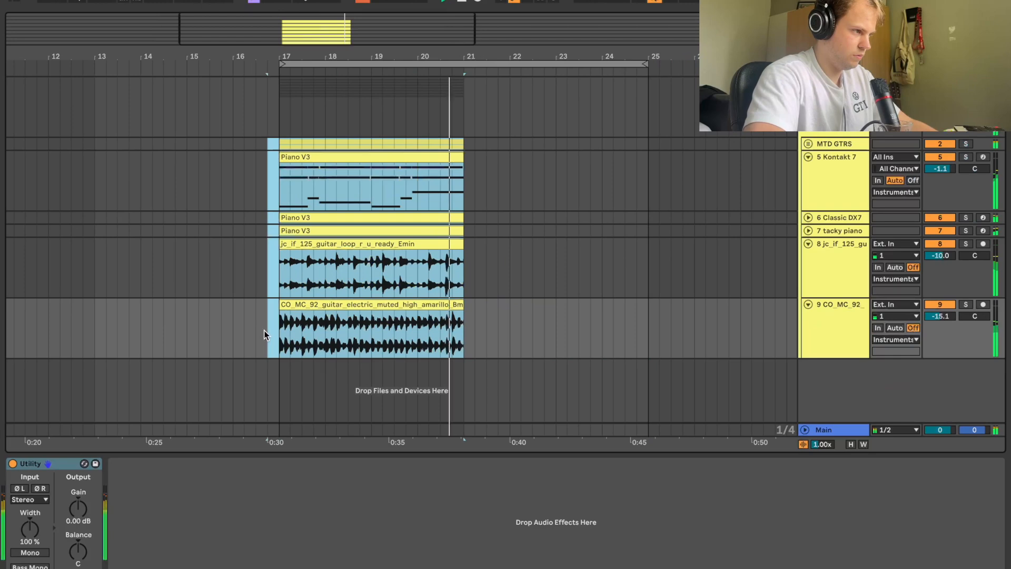
{"action": "key", "text": "ctrl+d"}
{"action": "left_click", "coordinate": [268, 269]}
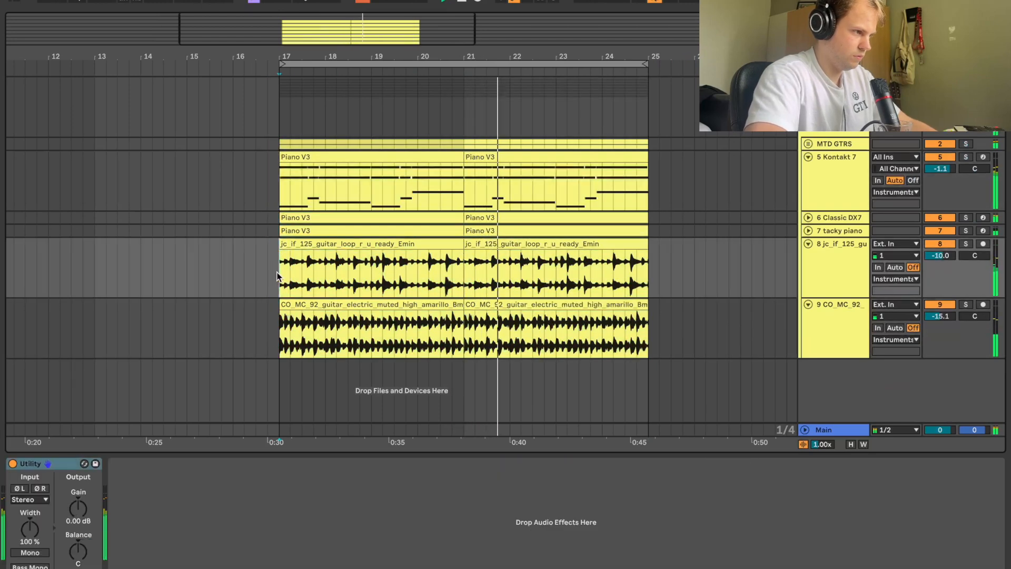
Solo track 9 and EQ it with FabFilter Pro-Q 4, using a low cut, a low-mid dip and a narrow bell around 2232 Hz
{"action": "left_click", "coordinate": [965, 304]}
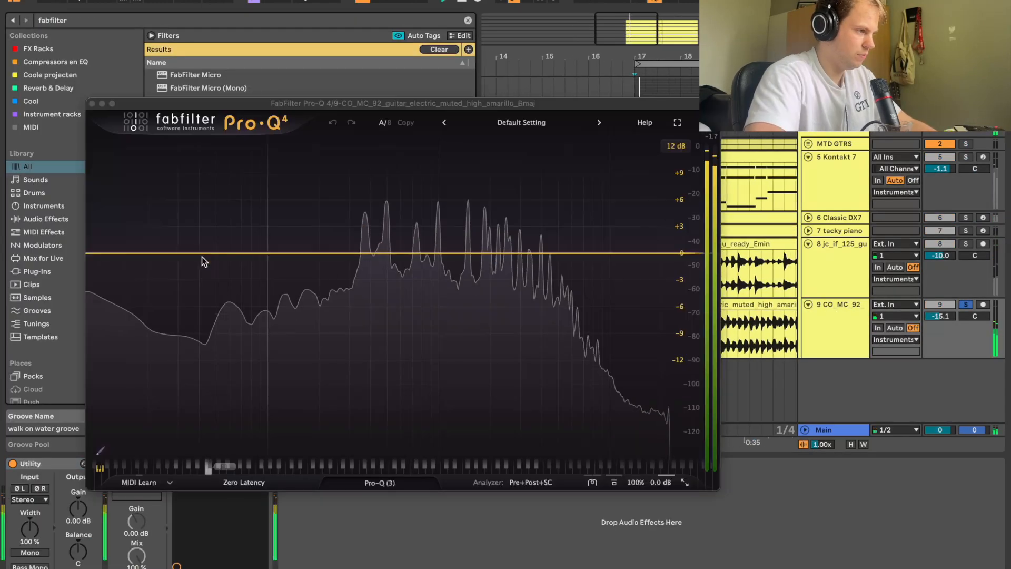
{"action": "double_click", "coordinate": [120, 253]}
{"action": "left_click_drag", "start_coordinate": [120, 255], "coordinate": [359, 274]}
{"action": "left_click_drag", "start_coordinate": [517, 255], "coordinate": [517, 237]}
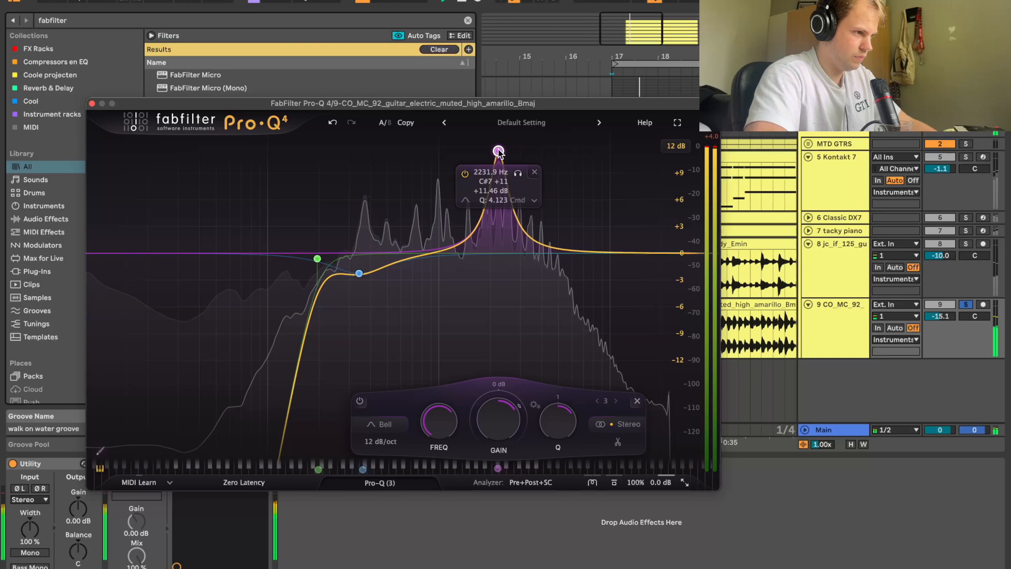
{"action": "left_click", "coordinate": [967, 304]}
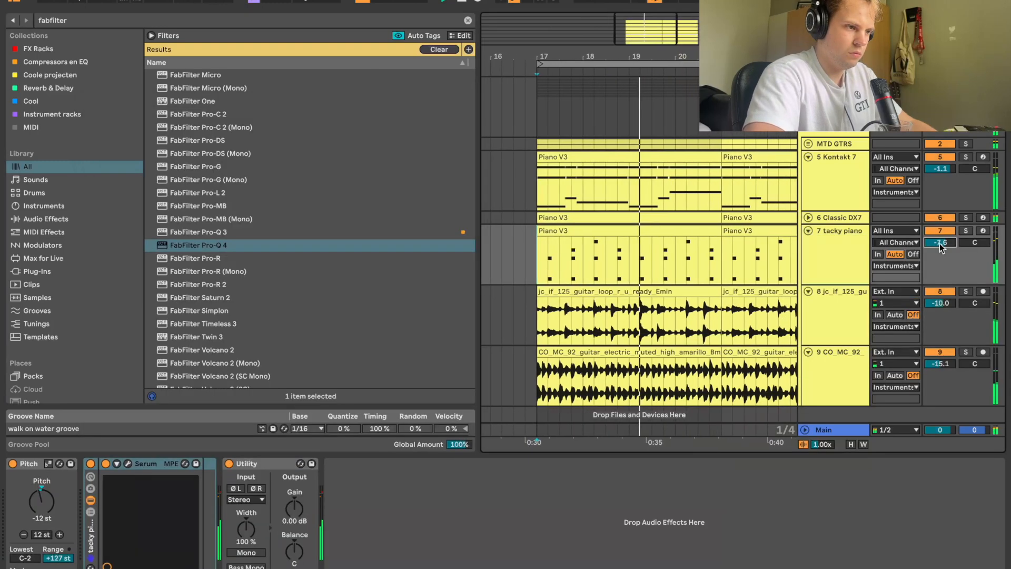
Set the tacky piano's volume to -7.6 dB, and unfold and solo the Classic DX7 track with its devices shown
{"action": "left_click", "coordinate": [817, 230]}
{"action": "left_click", "coordinate": [808, 218]}
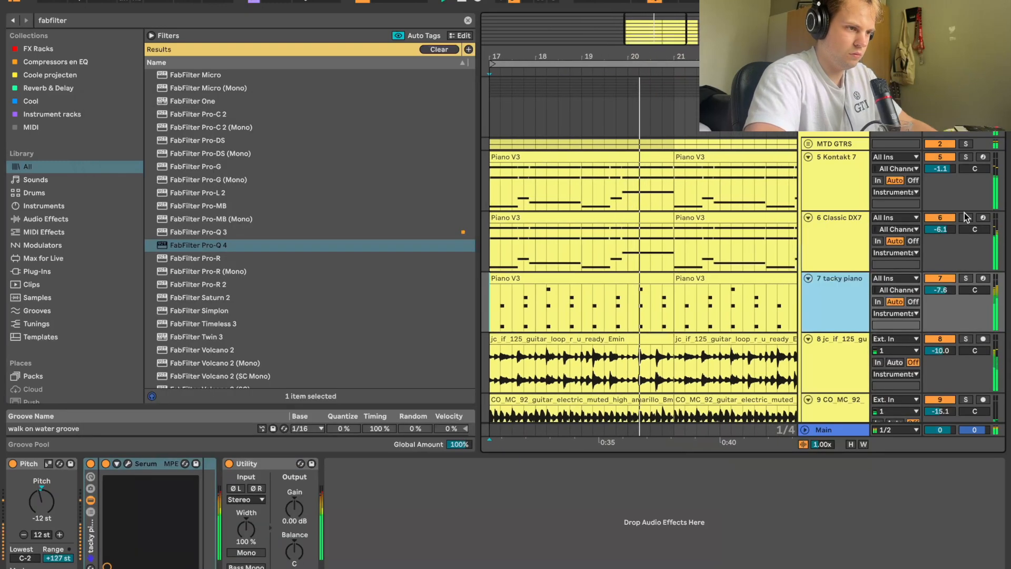
{"action": "left_click", "coordinate": [837, 237]}
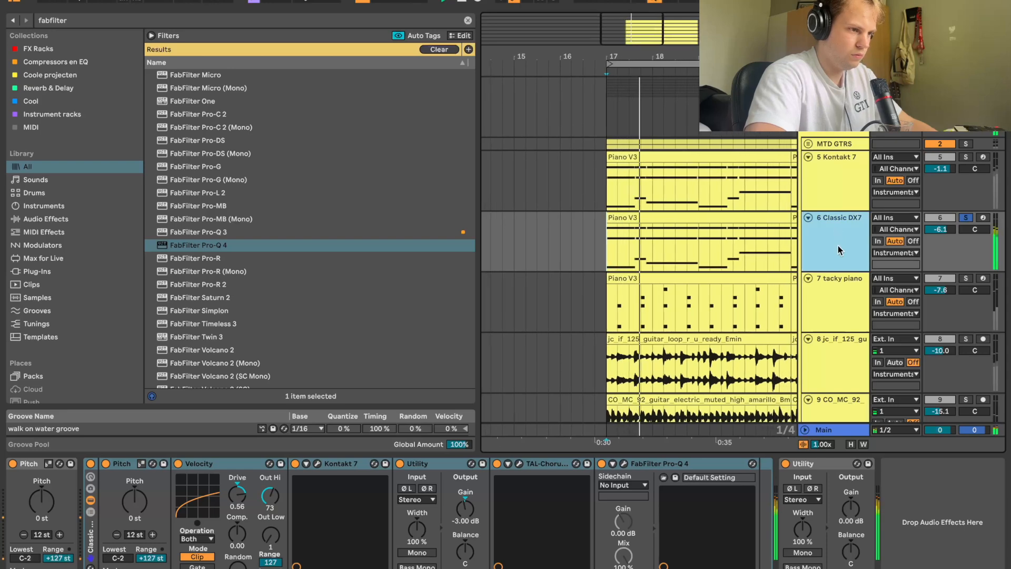
Raise the 12 dB/oct low cut's frequency in the Classic DX7 track's FabFilter Pro-Q 4, close the plug-in and hide the browser
{"action": "left_click", "coordinate": [624, 464]}
{"action": "left_click_drag", "start_coordinate": [248, 221], "coordinate": [302, 217]}
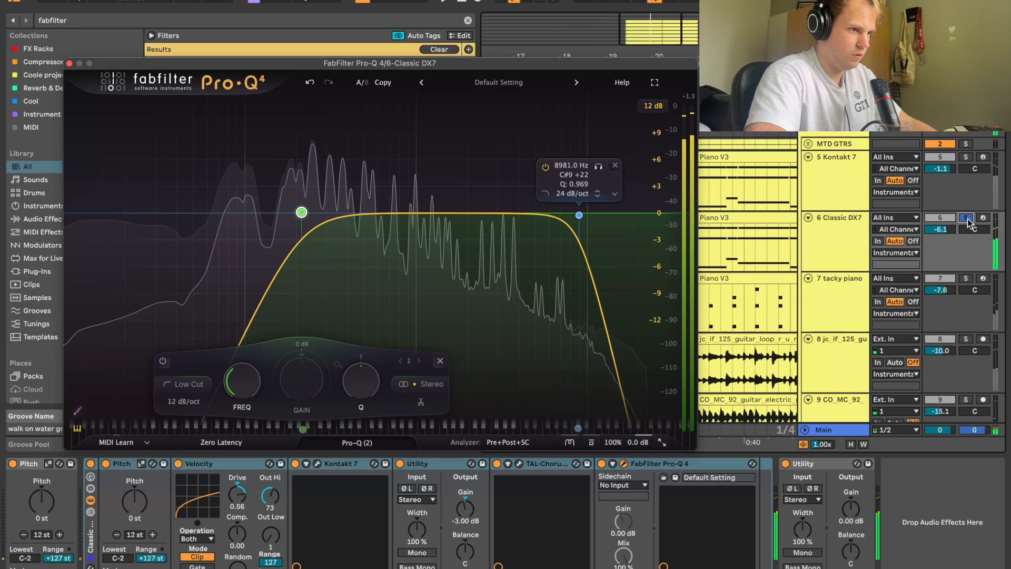
{"action": "left_click", "coordinate": [69, 63]}
{"action": "key", "text": "ctrl+alt+b"}
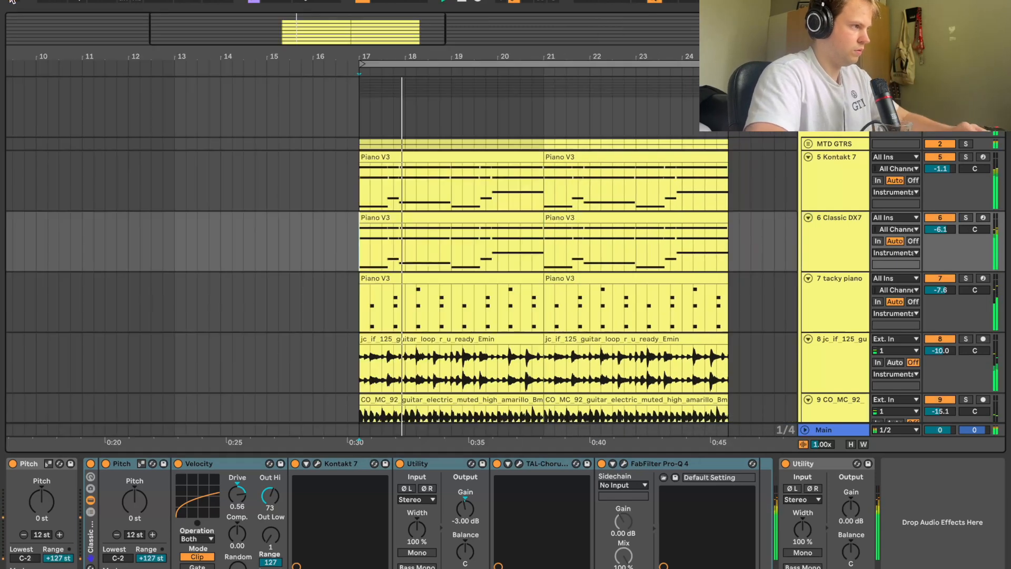
Fold tracks 5 to 9 and add a new MIDI track below track 9
{"action": "left_click", "coordinate": [807, 157]}
{"action": "left_click", "coordinate": [807, 170]}
{"action": "left_click", "coordinate": [808, 182]}
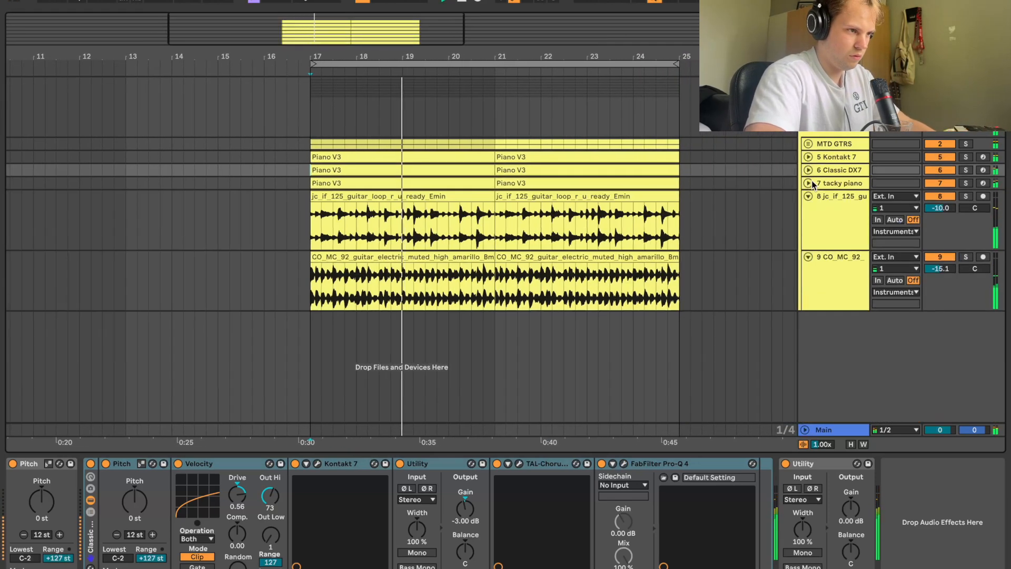
{"action": "left_click", "coordinate": [808, 196]}
{"action": "left_click", "coordinate": [808, 209]}
{"action": "left_click", "coordinate": [833, 209]}
{"action": "key", "text": "ctrl+shift+t"}
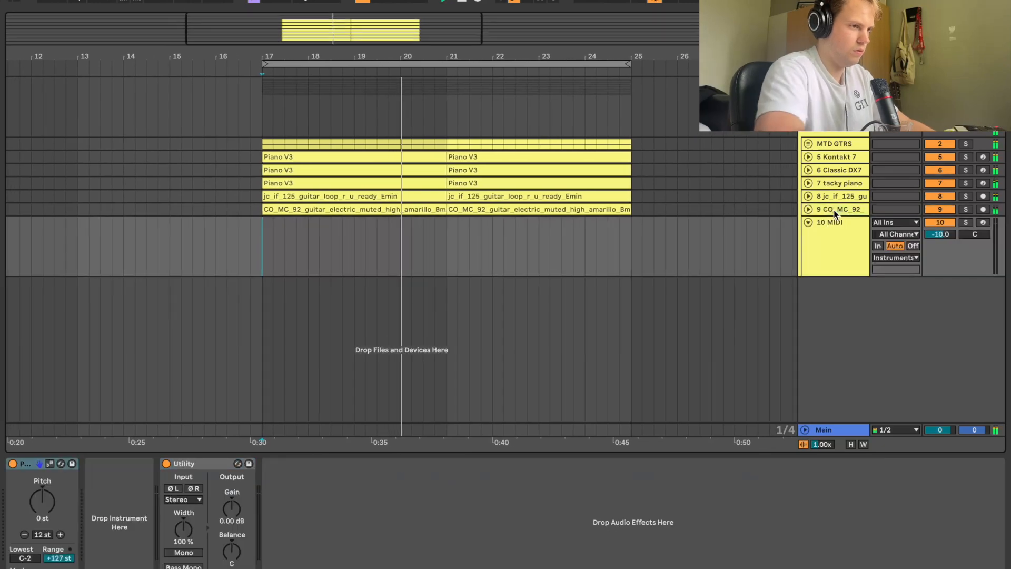
Copy the Piano V3 clips to track 10 and load Kontakt 7's Session Bassist Prime Bass on it
{"action": "left_click_drag", "start_coordinate": [408, 157], "coordinate": [410, 255]}
{"action": "key", "text": "ctrl+d"}
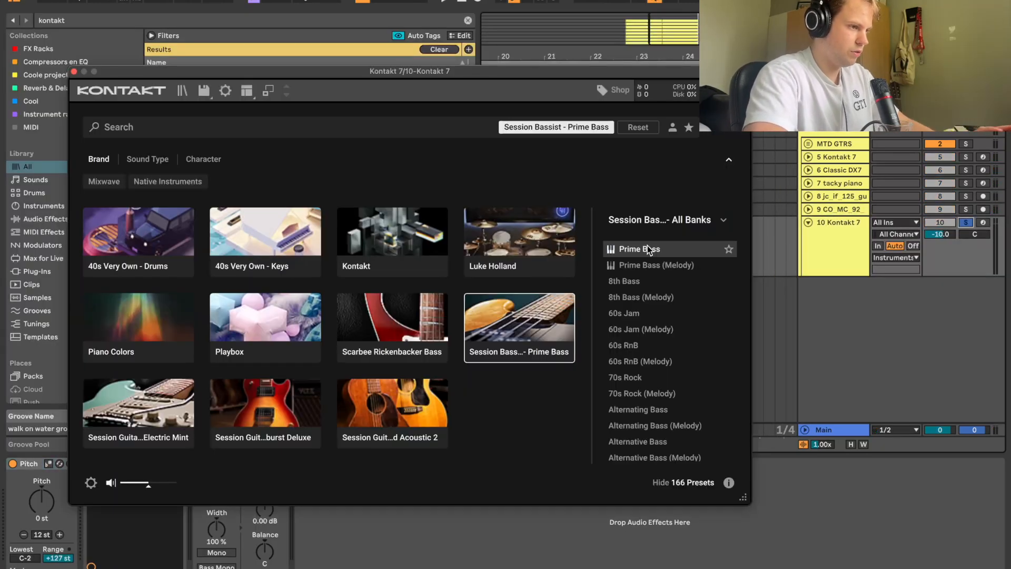
{"action": "double_click", "coordinate": [647, 247]}
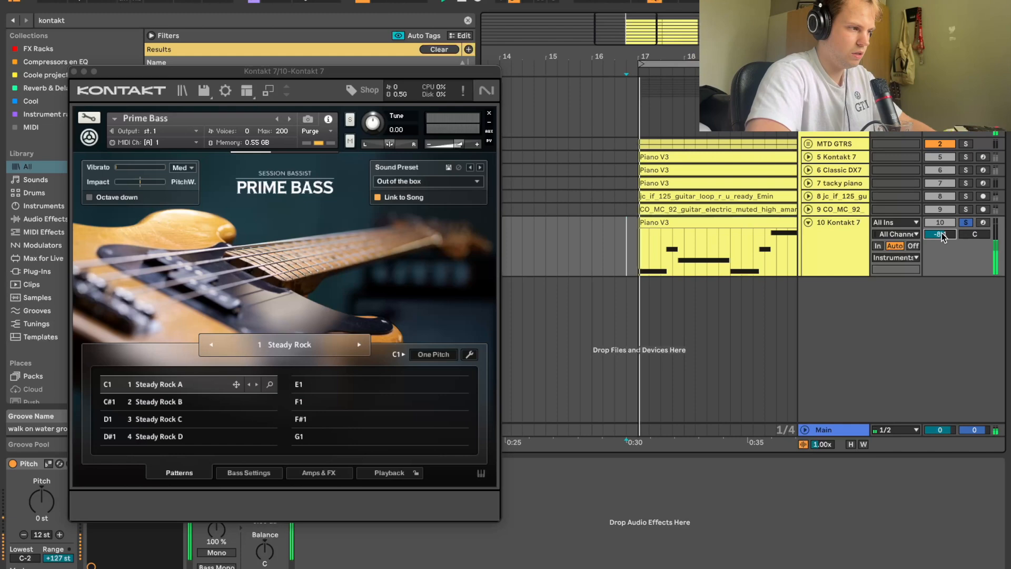
{"action": "left_click", "coordinate": [633, 249]}
{"action": "key", "text": "space"}
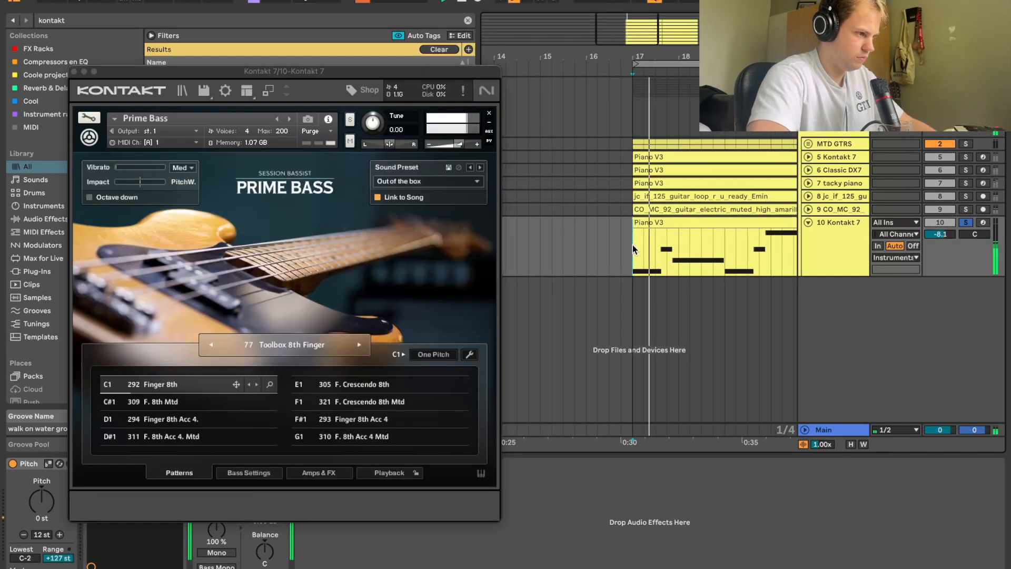
Set the Prime Bass track's volume to -0.5 dB and its Pitch device to +12 st, with Kontakt and the browser closed
{"action": "left_click", "coordinate": [966, 223]}
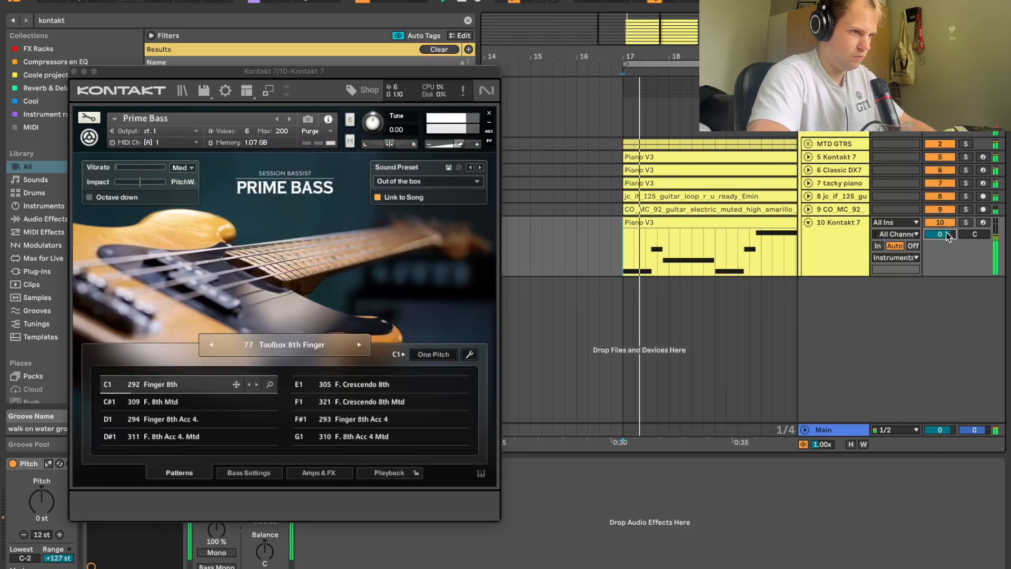
{"action": "left_click", "coordinate": [74, 72]}
{"action": "left_click_drag", "start_coordinate": [43, 506], "coordinate": [44, 500]}
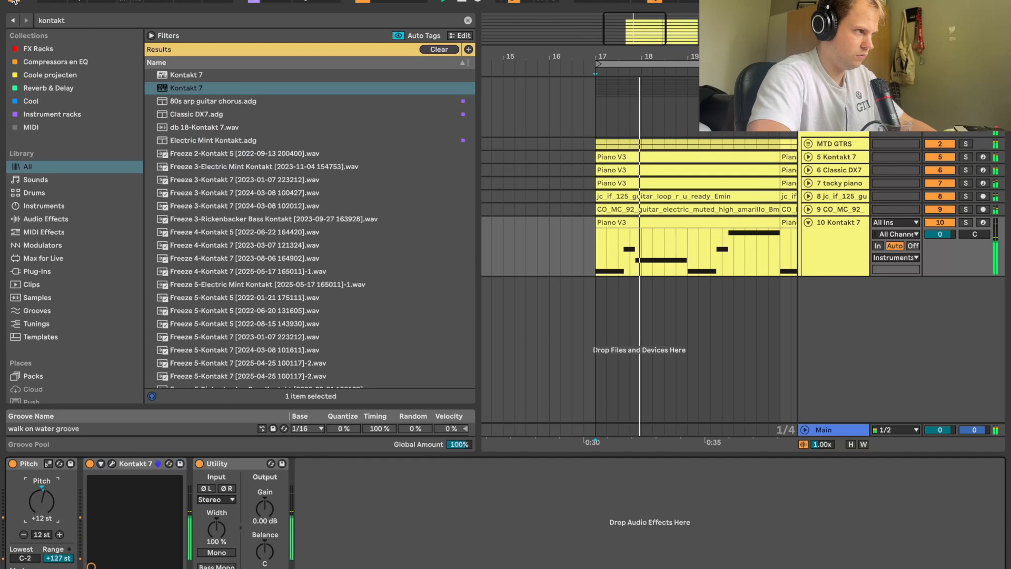
{"action": "key", "text": "super+alt+b"}
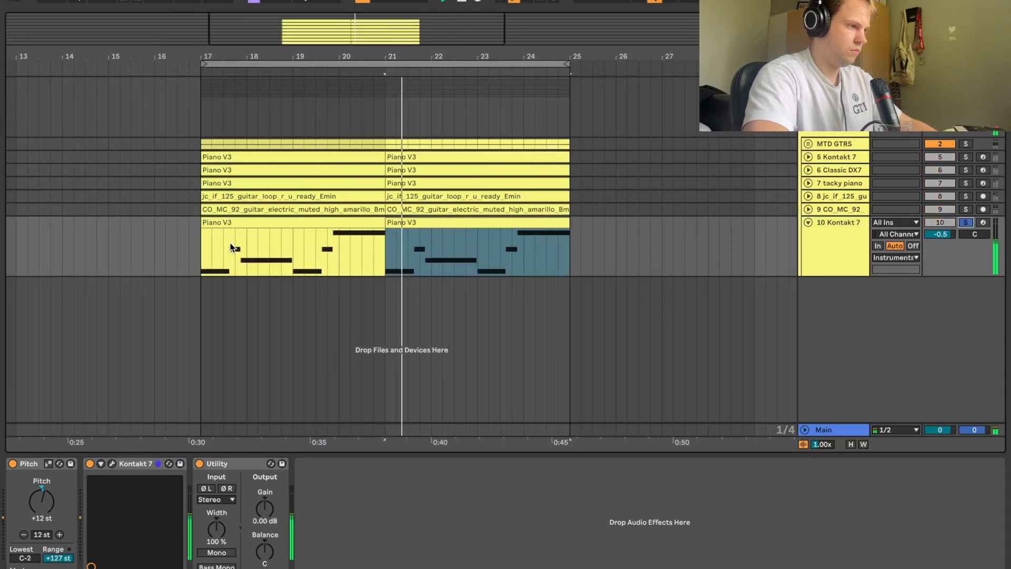
{"action": "left_click", "coordinate": [200, 252]}
Group the Prime Bass track as BASS and add a second MIDI track inside the group
{"action": "left_click", "coordinate": [847, 249]}
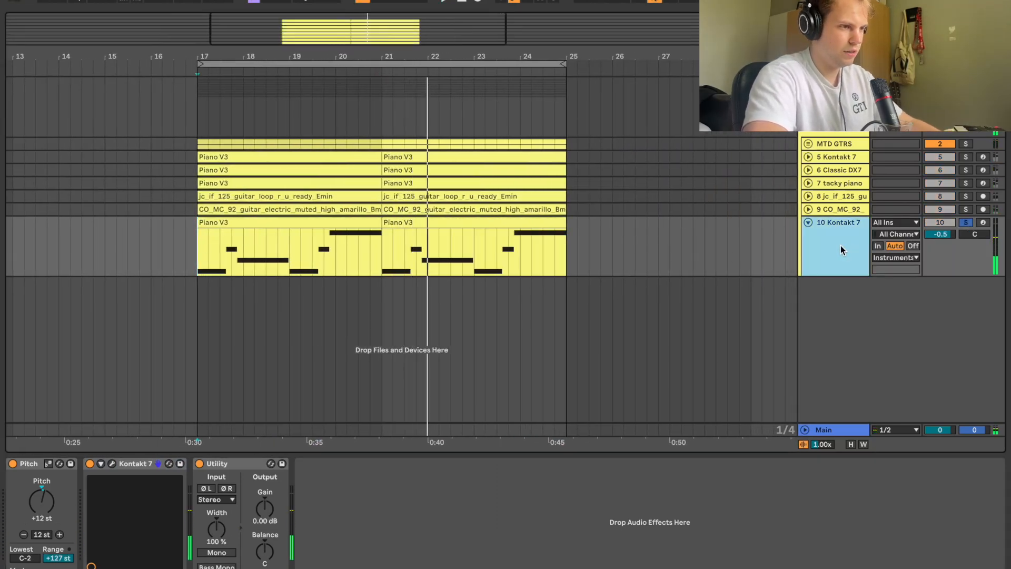
{"action": "key", "text": "super+g"}
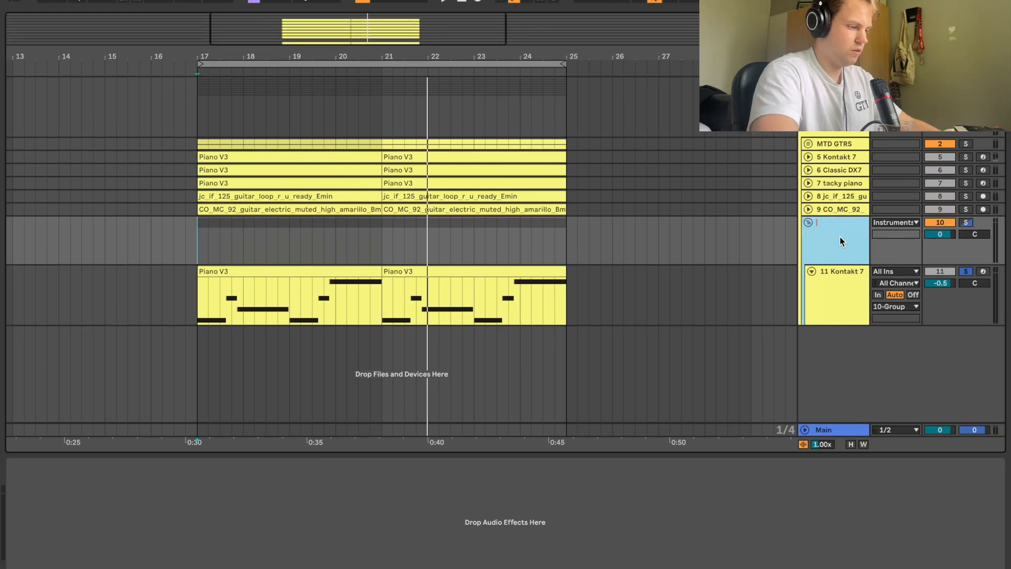
{"action": "left_click", "coordinate": [840, 287]}
{"action": "key", "text": "ctrl+shift+t"}
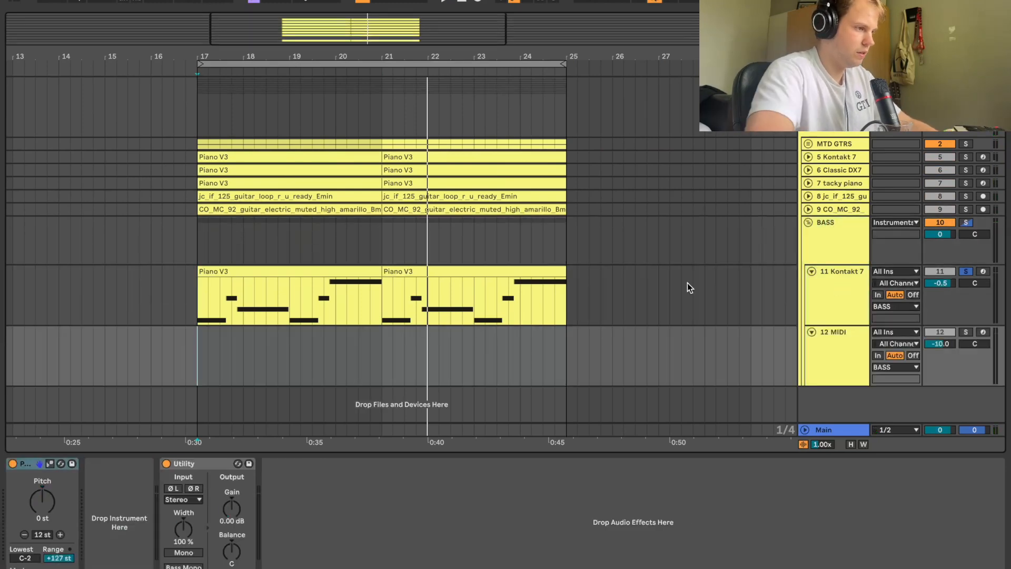
Copy the Piano V3 bass clips to track 12 and load the Taste Break Bass Sub rack on it
{"action": "left_click_drag", "start_coordinate": [347, 267], "coordinate": [352, 324]}
{"action": "key", "text": "super+d"}
{"action": "key", "text": "super+f"}
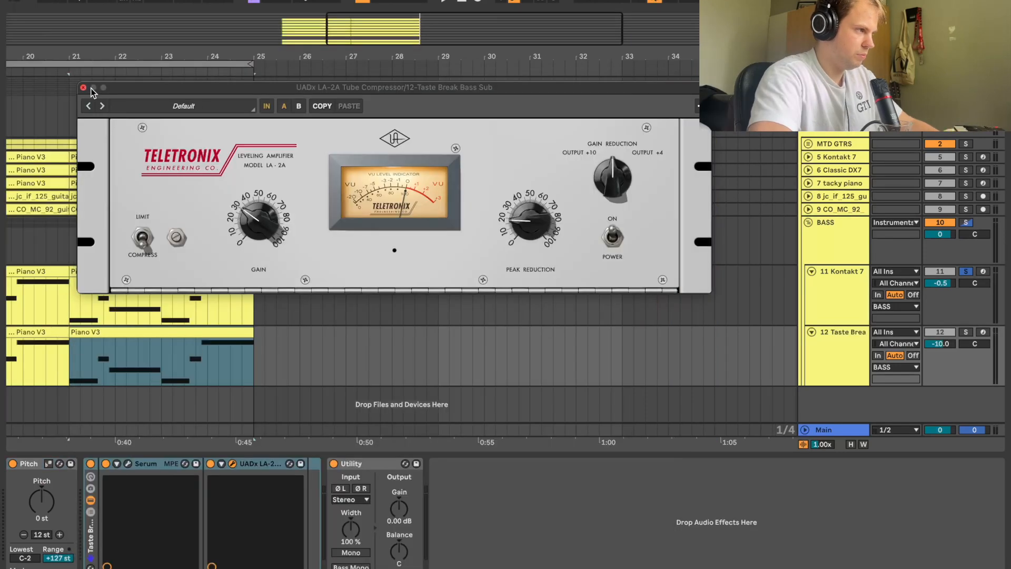
{"action": "key", "text": "super+alt+p"}
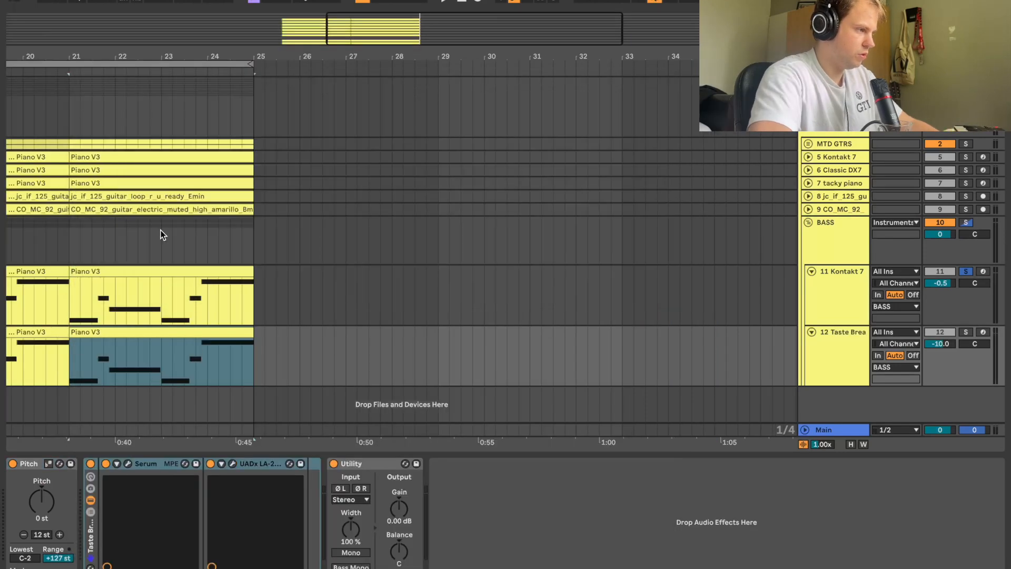
Solo the Taste Break Bass Sub track, set its Pitch device to -12 st and its volume to -8.9 dB
{"action": "scroll", "coordinate": [159, 226], "scroll_direction": "left", "scroll_amount": 5}
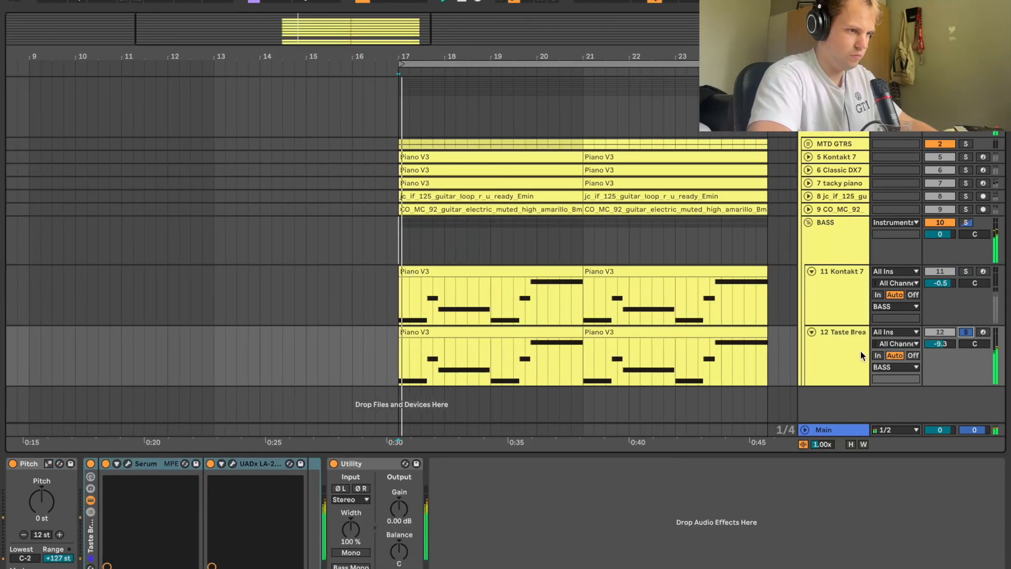
{"action": "left_click", "coordinate": [859, 354]}
{"action": "left_click", "coordinate": [44, 500]}
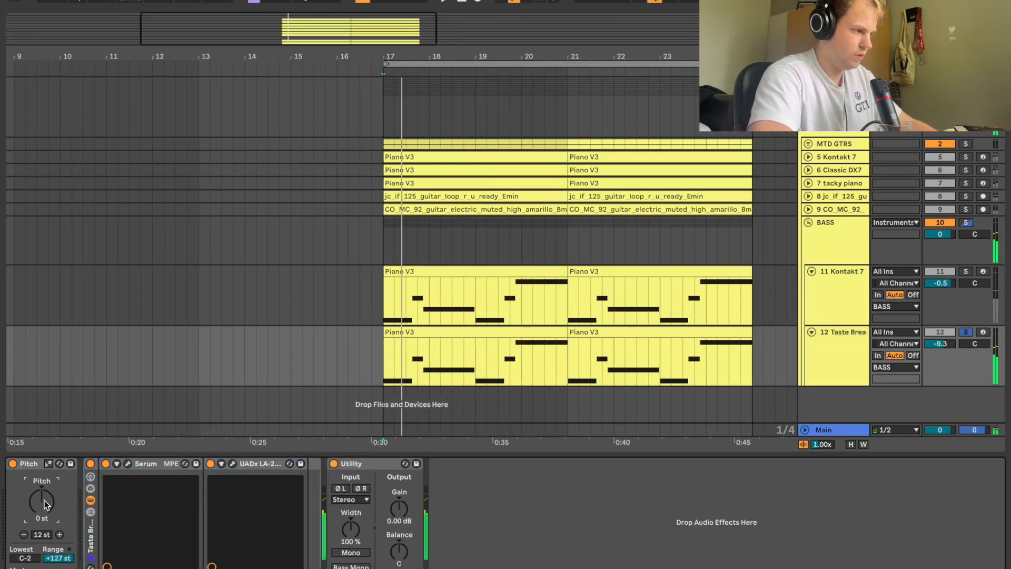
{"action": "key", "text": "space"}
{"action": "left_click", "coordinate": [966, 332]}
{"action": "key", "text": "space"}
{"action": "key", "text": "space"}
{"action": "left_click_drag", "start_coordinate": [946, 343], "coordinate": [946, 341]}
{"action": "left_click", "coordinate": [839, 295]}
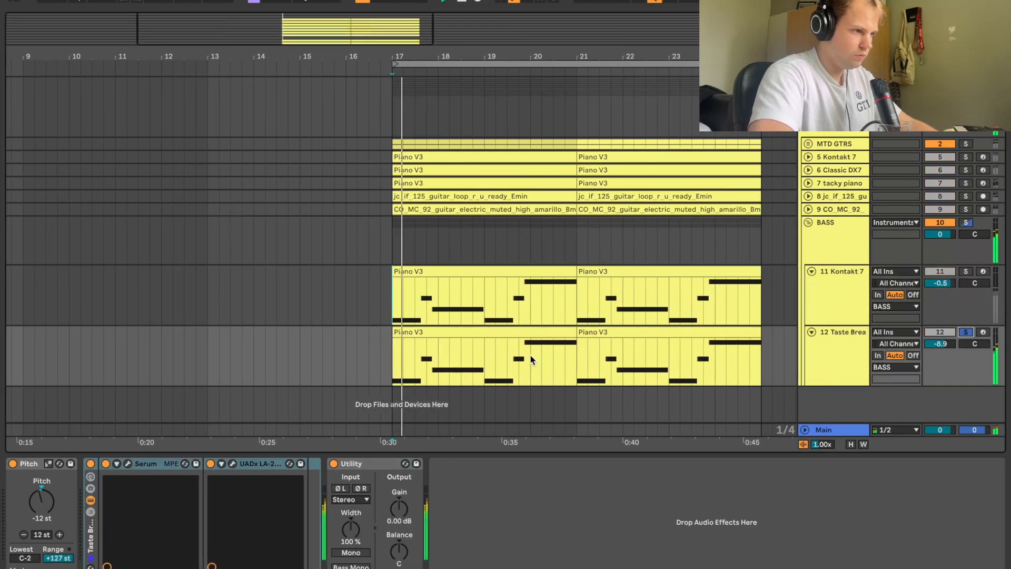
Put a short F#3 between two F#2 notes in the sub bass clip's bar 2, and duplicate the clip into bars 21–25
{"action": "double_click", "coordinate": [530, 355]}
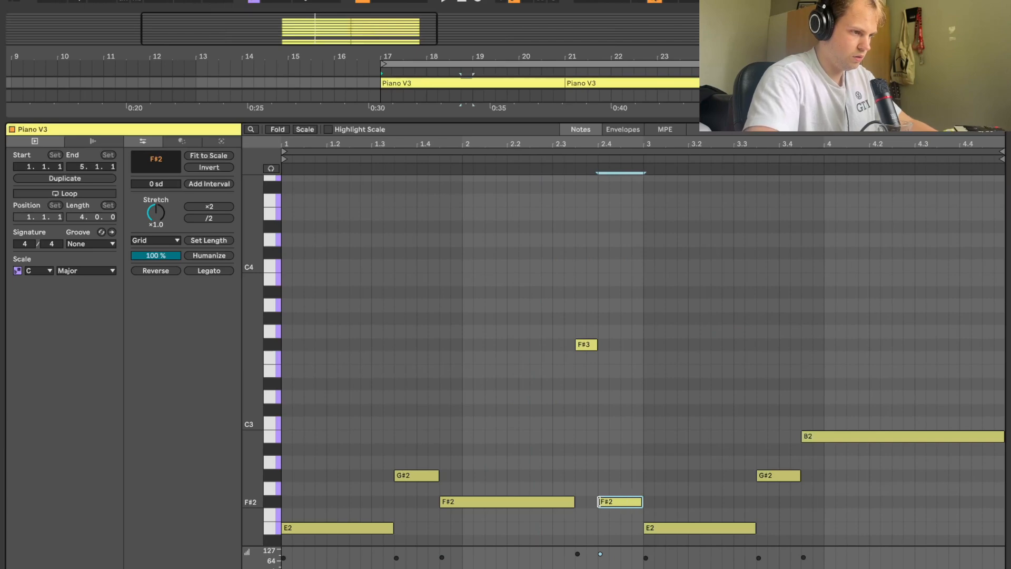
{"action": "key", "text": "shift+Tab"}
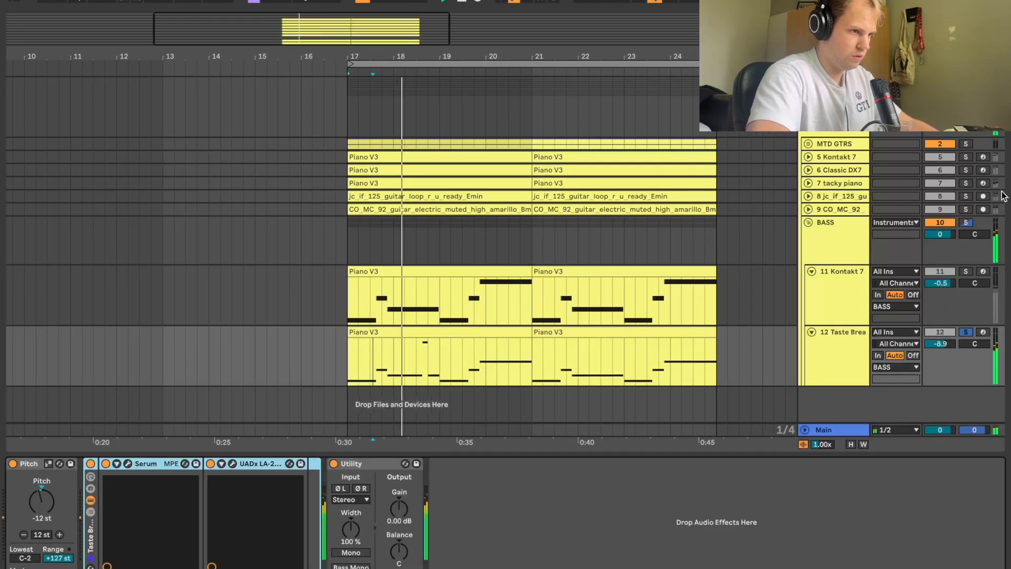
{"action": "left_click", "coordinate": [970, 333]}
{"action": "left_click", "coordinate": [447, 333]}
{"action": "key", "text": "super+d"}
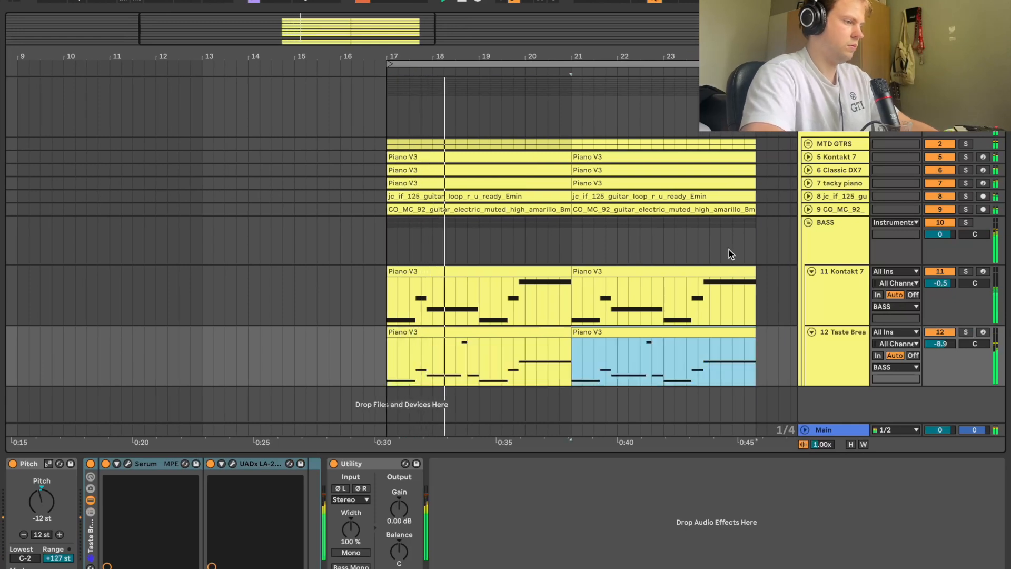
{"action": "left_click_drag", "start_coordinate": [948, 345], "coordinate": [948, 341]}
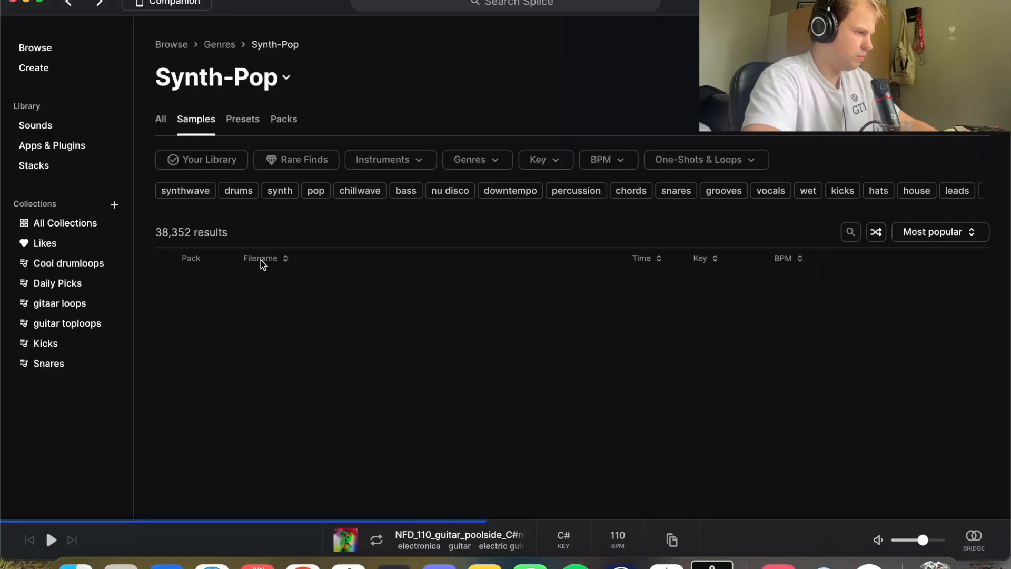
In Splice, preview Synth-Pop samples, then add PM_RW3_100Bpm_Atmosphere_Loop_Flow_C.wav to the library and copy it
{"action": "left_click", "coordinate": [225, 288]}
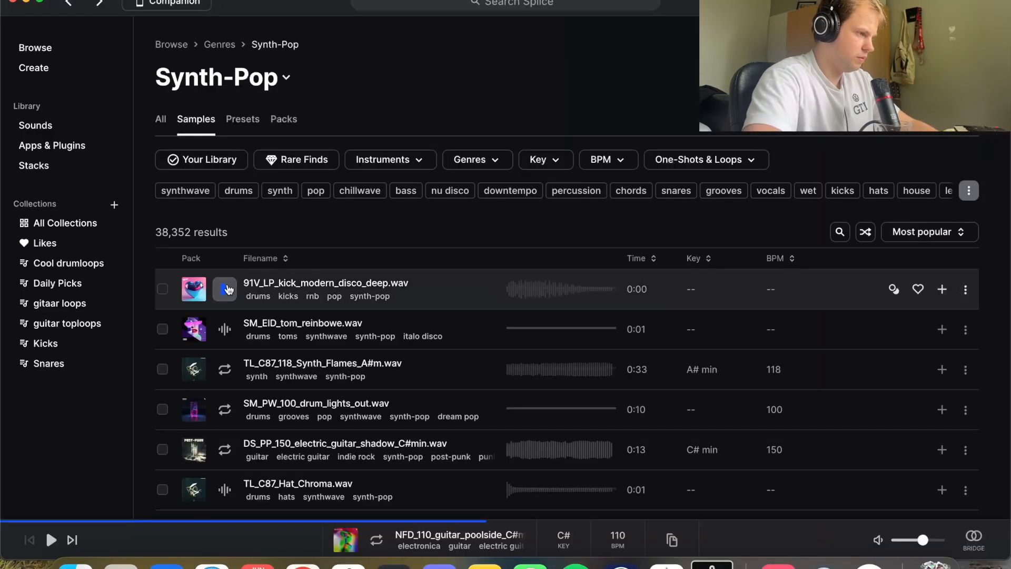
{"action": "left_click", "coordinate": [223, 326]}
{"action": "left_click", "coordinate": [223, 293]}
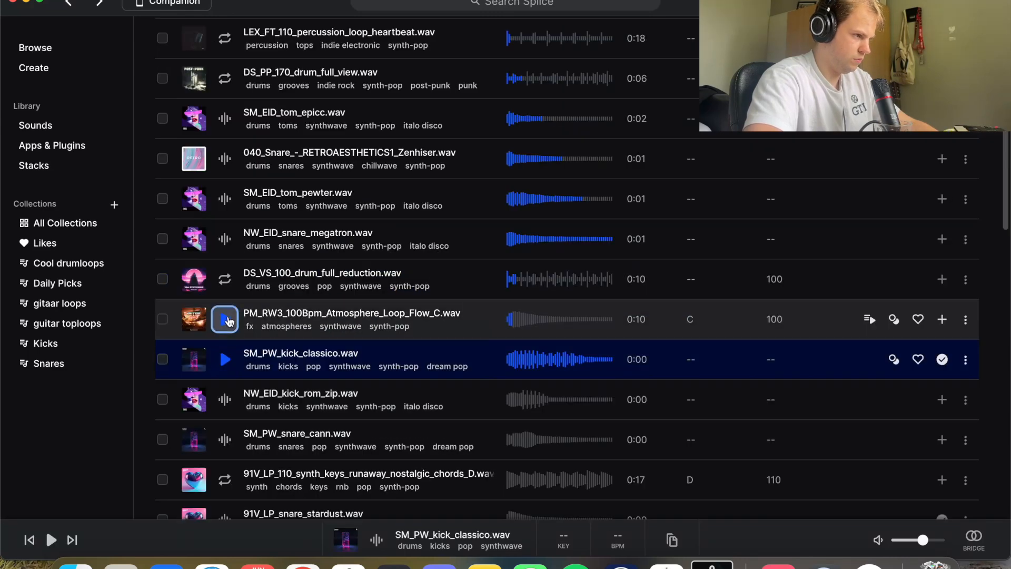
{"action": "left_click", "coordinate": [227, 321]}
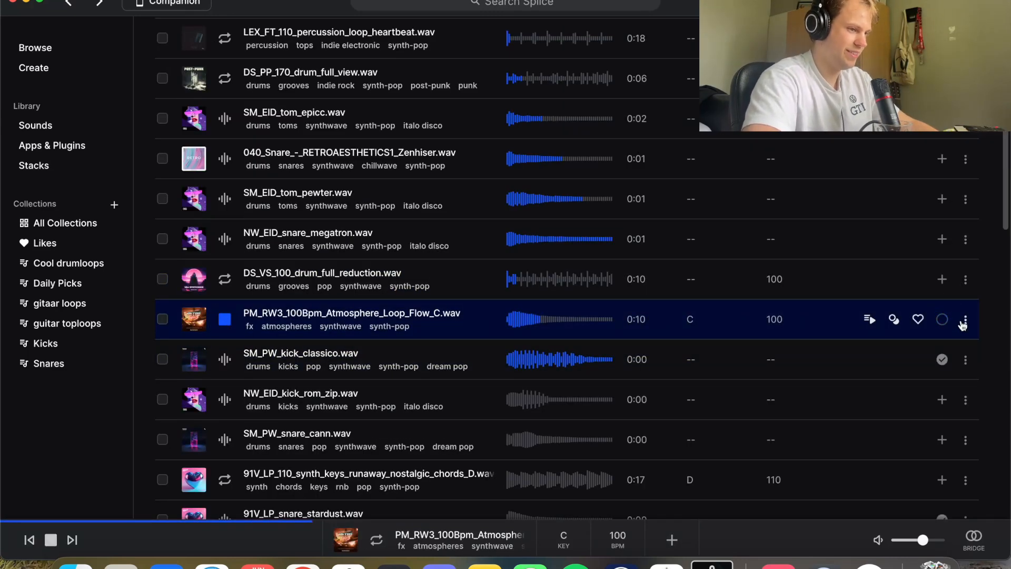
{"action": "key", "text": "super+c"}
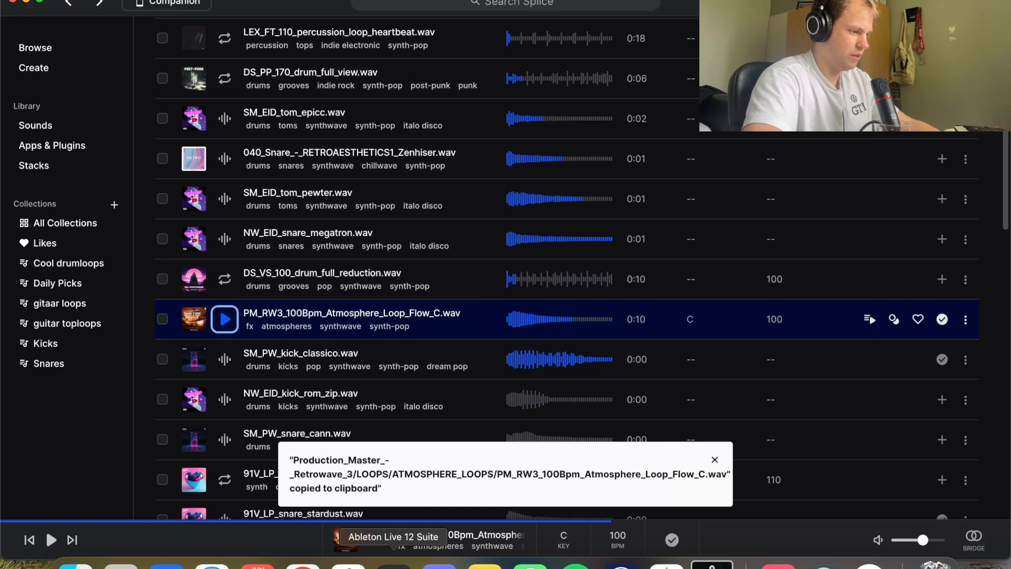
Switch to Ableton Live, add an audio track below MTD GTRS in the Instruments group and paste the atmosphere loop at bar 18
{"action": "left_click", "coordinate": [393, 564]}
{"action": "left_click", "coordinate": [805, 187]}
{"action": "left_click", "coordinate": [843, 249]}
{"action": "key", "text": "super+t"}
{"action": "key", "text": "space"}
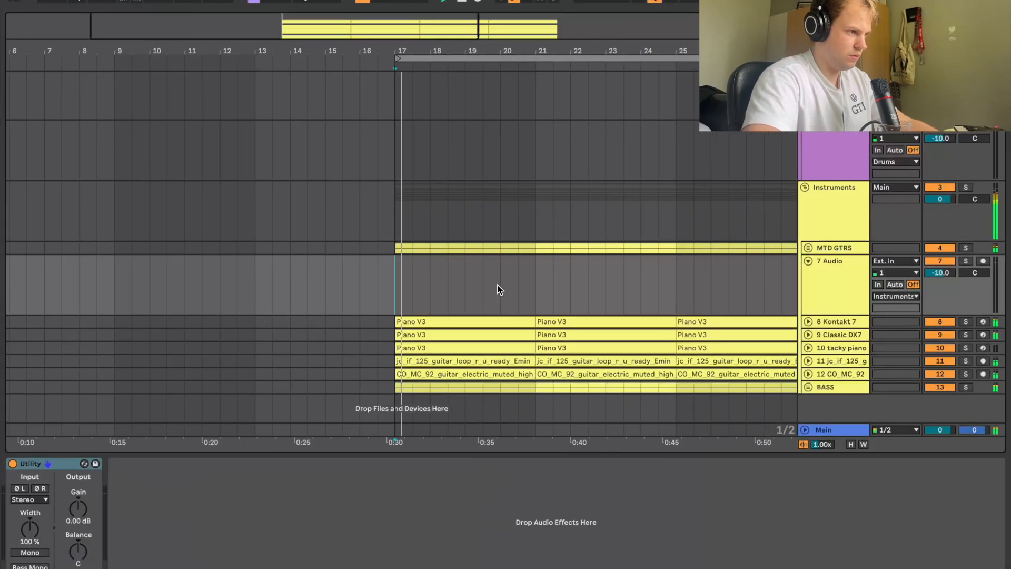
{"action": "scroll", "coordinate": [498, 285], "scroll_direction": "right", "scroll_amount": 1}
{"action": "left_click", "coordinate": [421, 272]}
{"action": "key", "text": "super+v"}
Check the atmosphere clip's sample settings and move the clip to start about half a bar before bar 25
{"action": "double_click", "coordinate": [446, 258]}
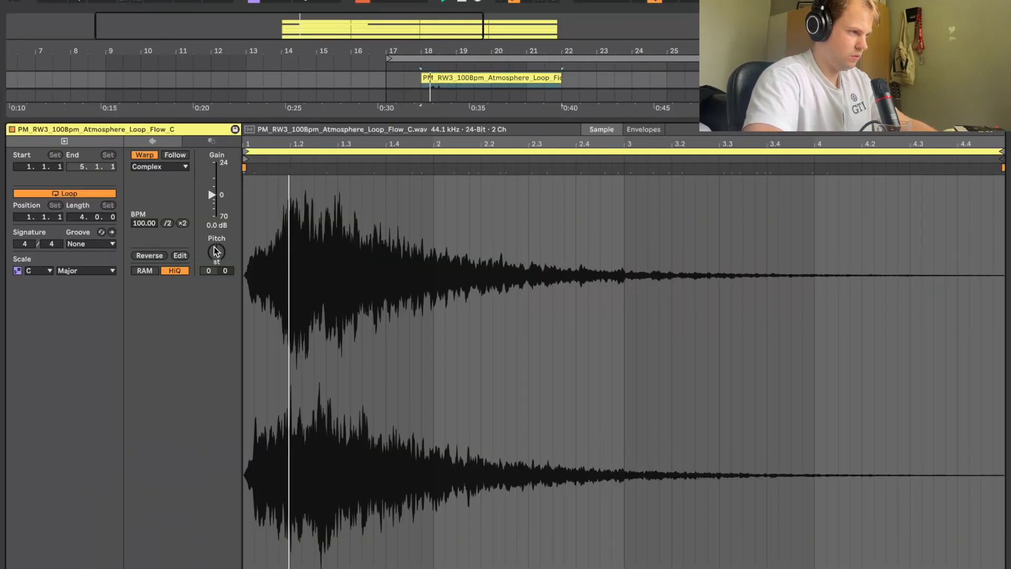
{"action": "key", "text": "shift+Tab"}
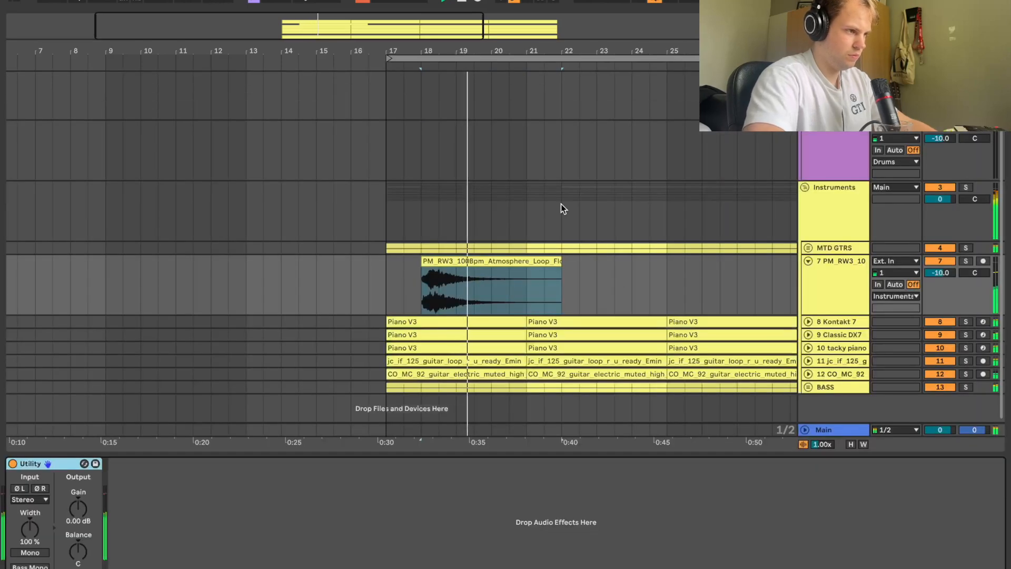
{"action": "left_click", "coordinate": [479, 263]}
{"action": "left_click_drag", "start_coordinate": [463, 259], "coordinate": [564, 260]}
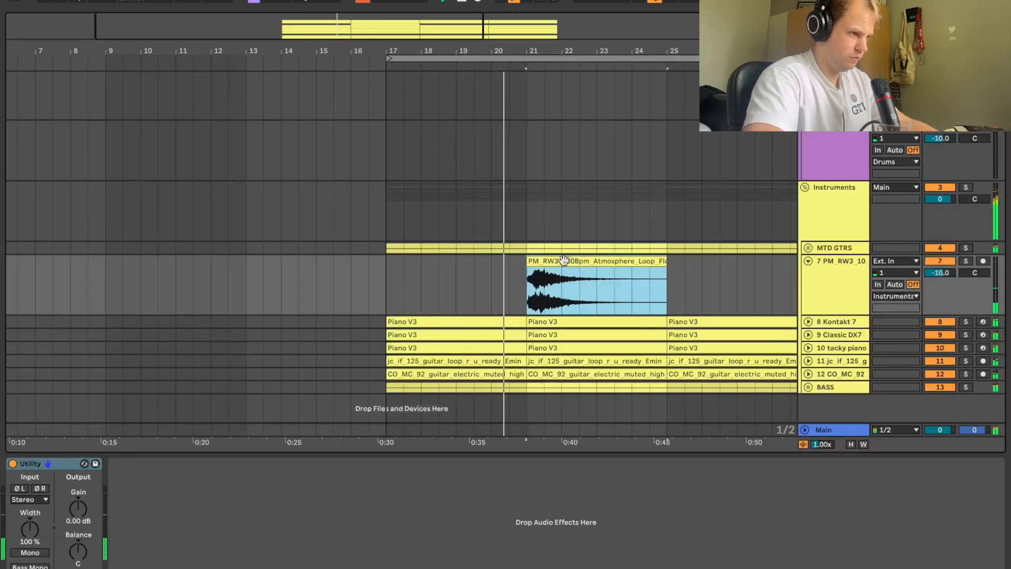
{"action": "scroll", "coordinate": [564, 260], "scroll_direction": "right", "scroll_amount": 3}
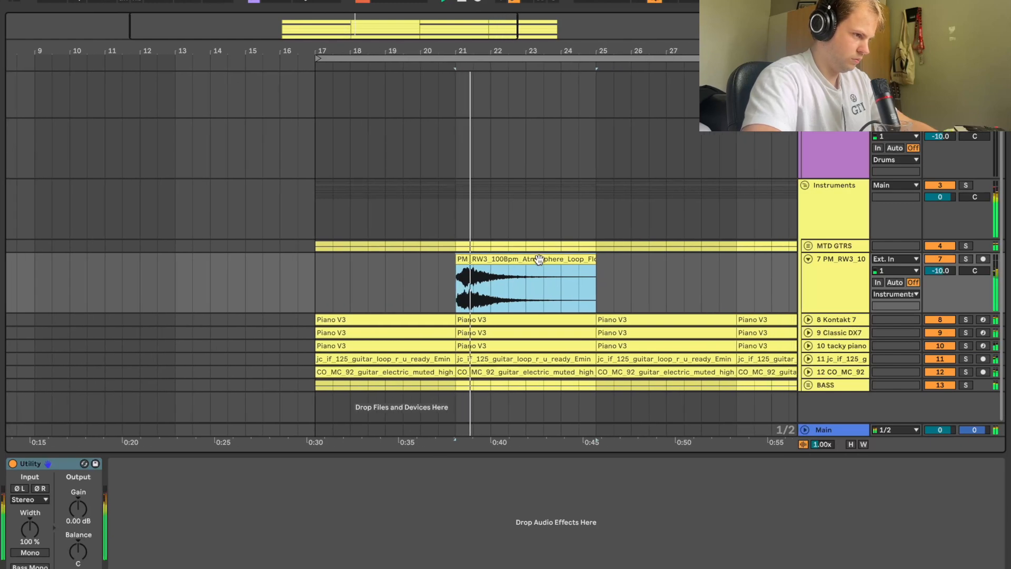
{"action": "left_click_drag", "start_coordinate": [525, 259], "coordinate": [654, 258]}
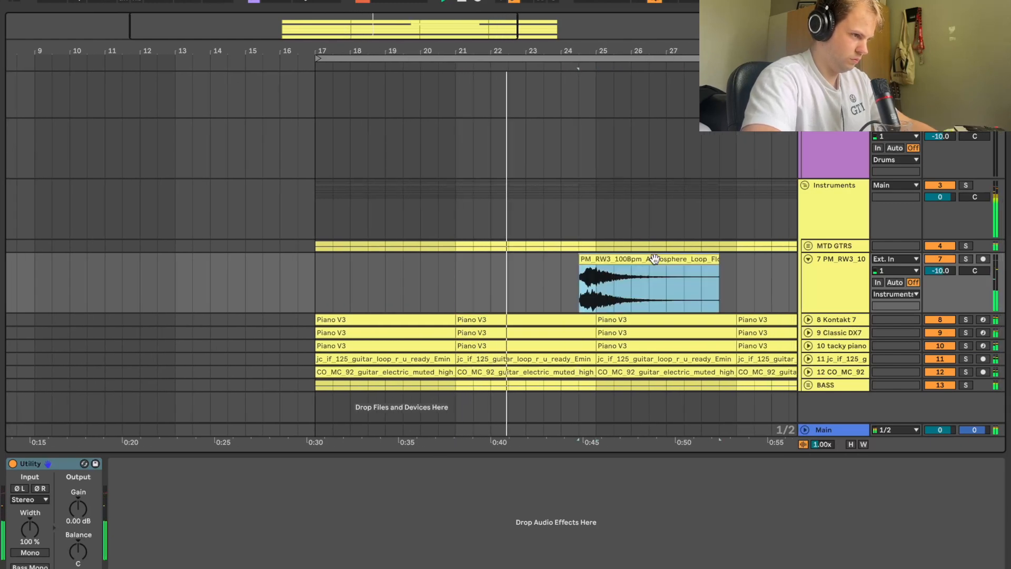
Fade in the atmosphere clip's start and copy the clip to begin about half a bar before bar 17
{"action": "left_click", "coordinate": [583, 268]}
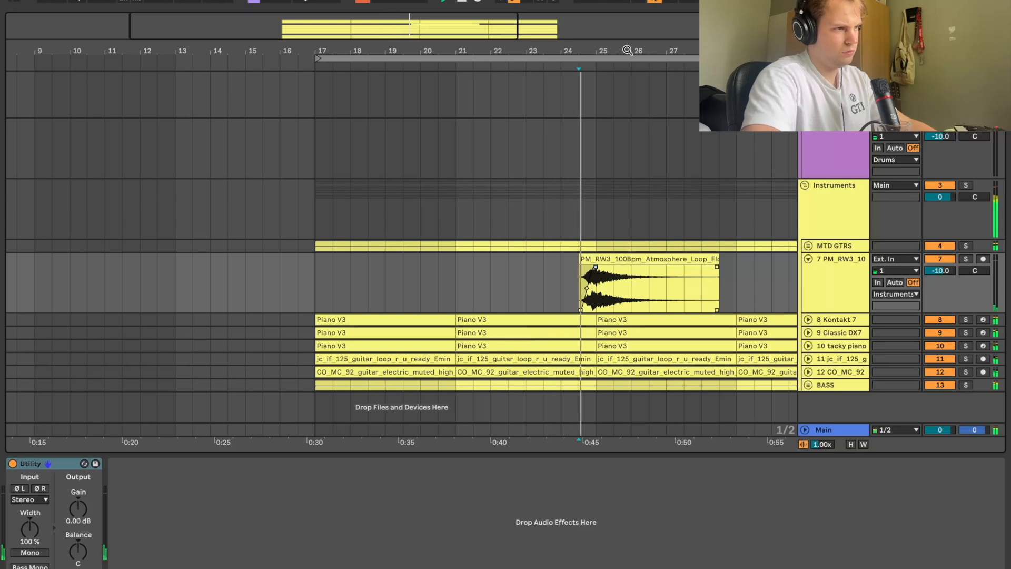
{"action": "scroll", "coordinate": [593, 256], "scroll_direction": "right", "scroll_amount": 7}
{"action": "left_click", "coordinate": [512, 258]}
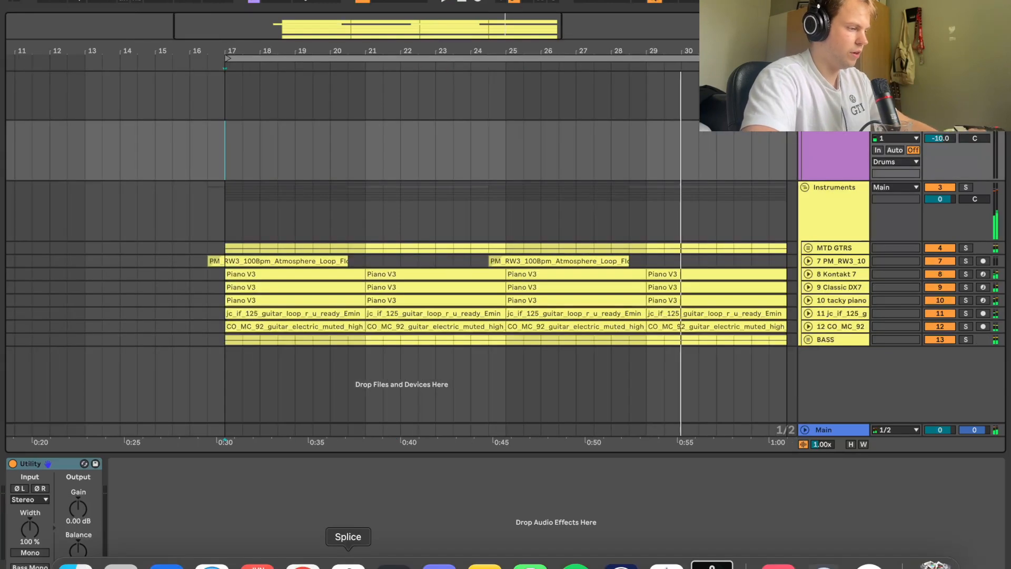
Switch to Splice, compare SM_PW_kick_classico.wav with NW_EID_kick_rom_zip.wav and SM_PW_snare_cann.wav, and copy SM_PW_kick_classico.wav
{"action": "left_click", "coordinate": [347, 561]}
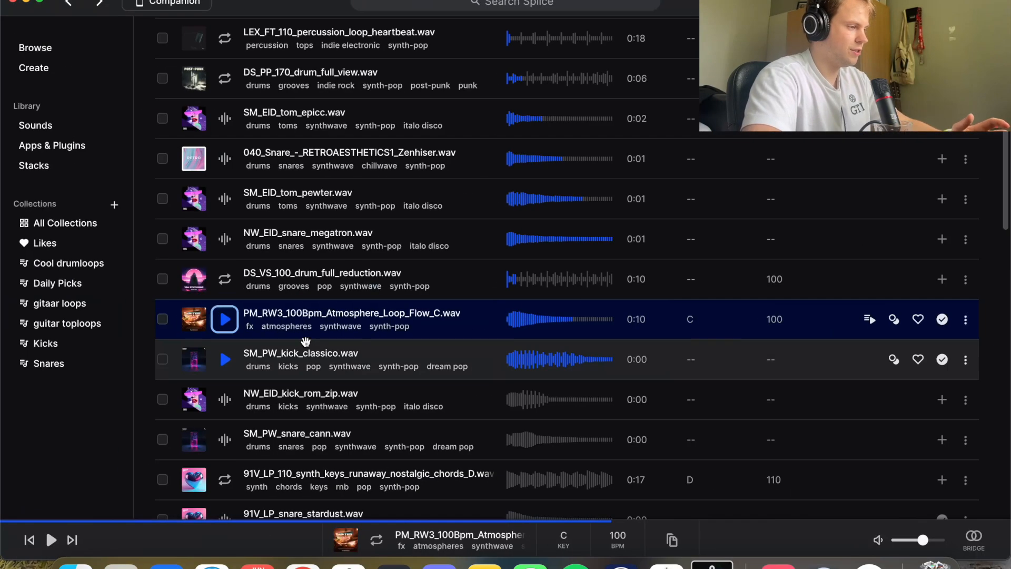
{"action": "left_click", "coordinate": [224, 399]}
{"action": "left_click", "coordinate": [225, 359]}
{"action": "left_click", "coordinate": [225, 399]}
{"action": "left_click", "coordinate": [225, 441]}
{"action": "left_click", "coordinate": [224, 399]}
{"action": "left_click", "coordinate": [224, 359]}
{"action": "left_click", "coordinate": [965, 359]}
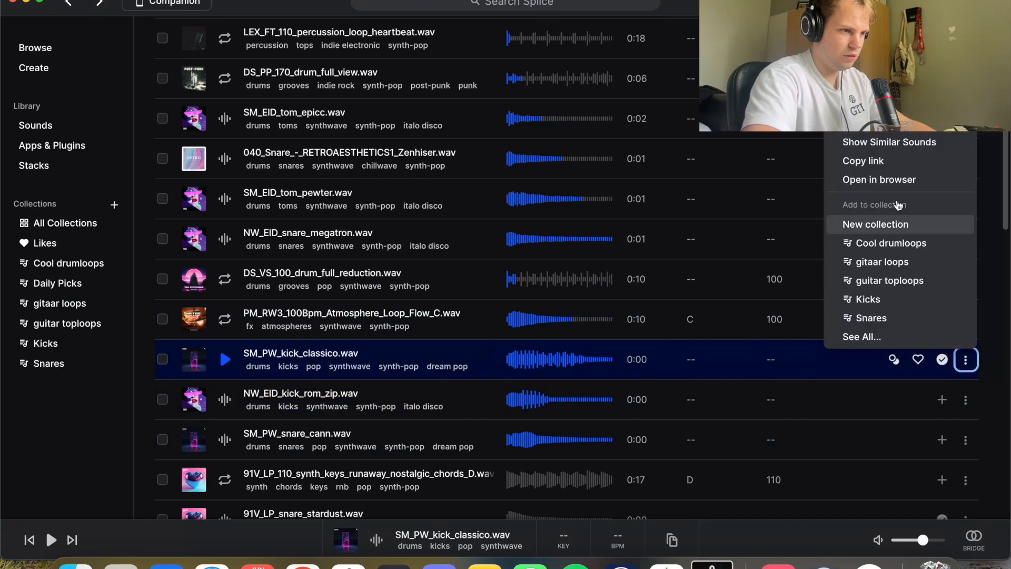
{"action": "left_click", "coordinate": [869, 123]}
Switch to Ableton Live, paste the kick at bar 17 in the Drums group and duplicate it onto every beat of that bar
{"action": "left_click", "coordinate": [394, 564]}
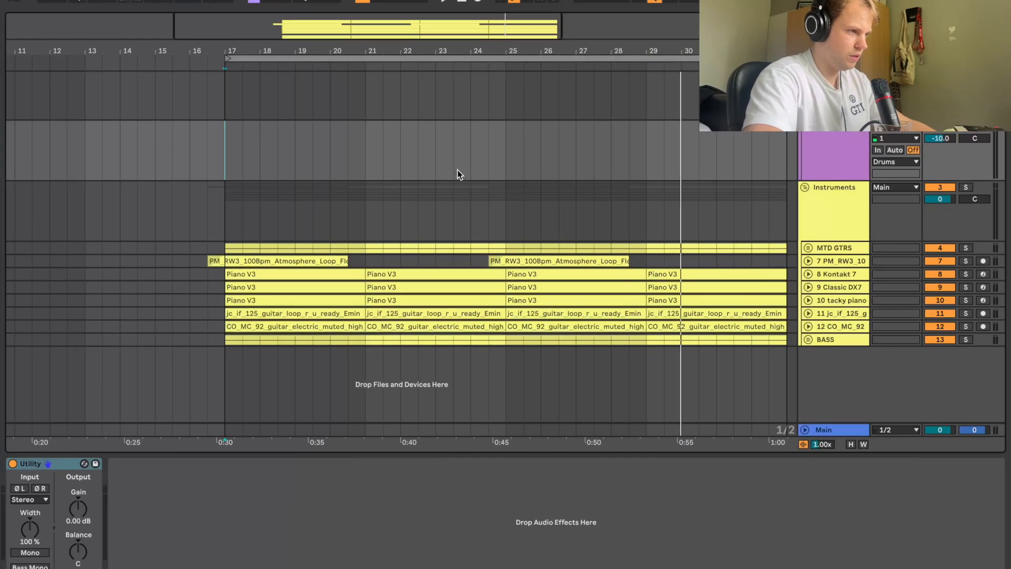
{"action": "key", "text": "space"}
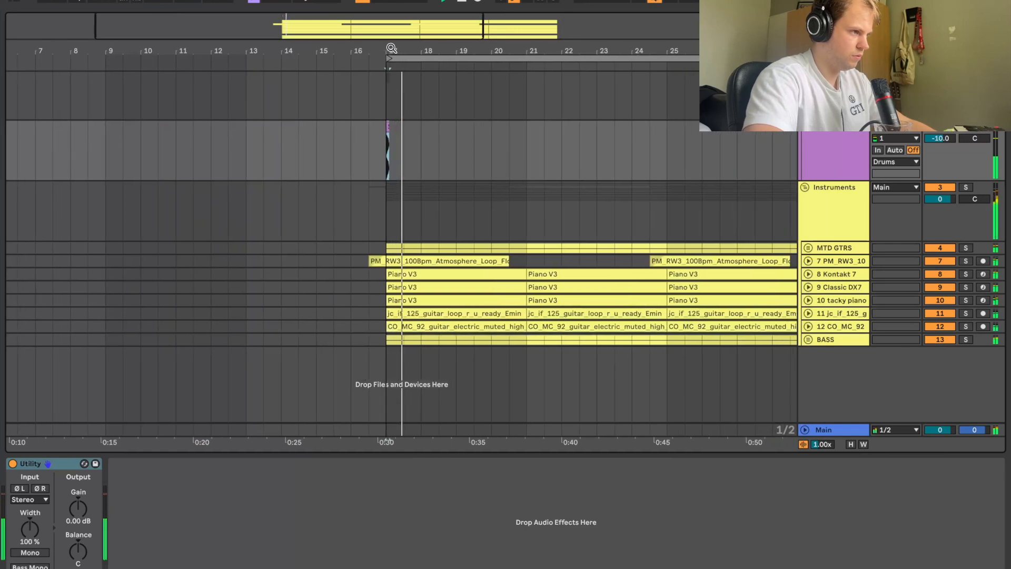
{"action": "left_click_drag", "start_coordinate": [389, 51], "coordinate": [386, 83]}
{"action": "left_click_drag", "start_coordinate": [366, 150], "coordinate": [443, 153]}
{"action": "key", "text": "super+d"}
{"action": "key", "text": "super+d"}
{"action": "key", "text": "super+d"}
Repeat the bar of four kicks through bar 32 and set the kick track's volume to -2.8 dB
{"action": "left_click", "coordinate": [362, 157]}
{"action": "key", "text": "space"}
{"action": "key", "text": "super+d"}
{"action": "key", "text": "super+d"}
{"action": "key", "text": "super+d"}
{"action": "key", "text": "super+d"}
{"action": "key", "text": "super+d"}
{"action": "key", "text": "super+d"}
{"action": "key", "text": "super+d"}
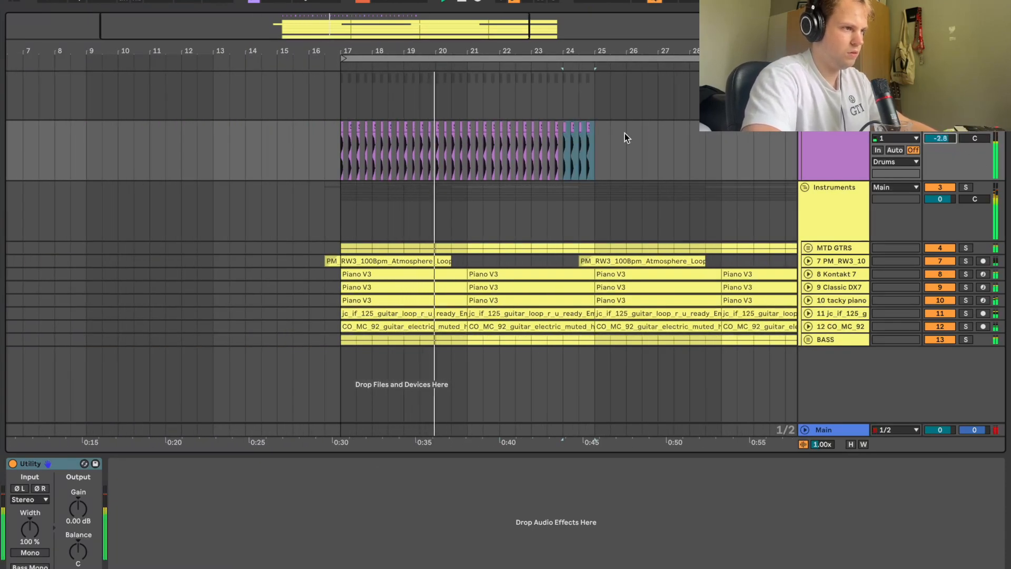
{"action": "left_click_drag", "start_coordinate": [595, 142], "coordinate": [340, 141]}
{"action": "key", "text": "super+d"}
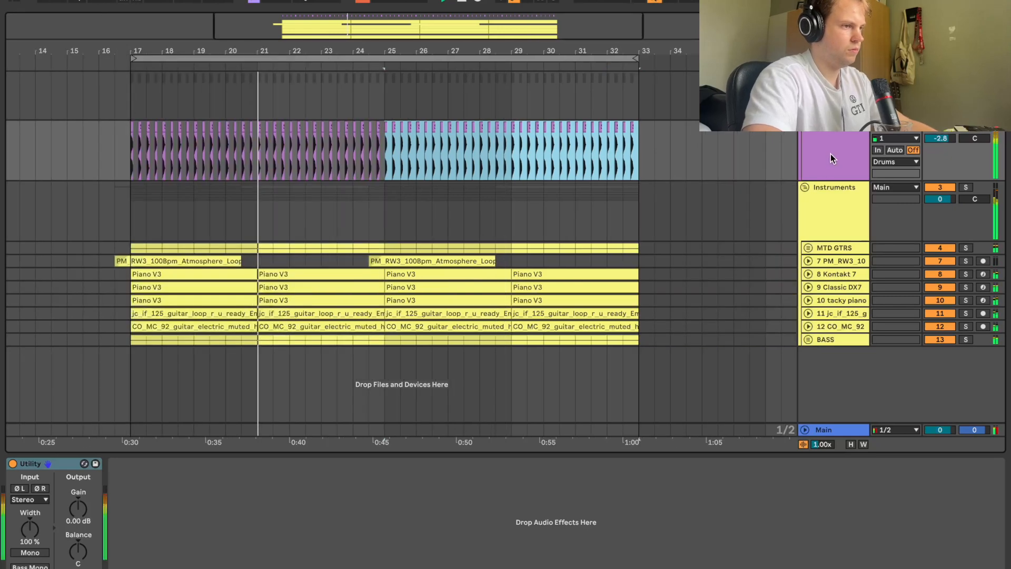
Add an audio track below the kick track and remove the kick on beat 2 of bar 17
{"action": "key", "text": "super+t"}
{"action": "scroll", "coordinate": [243, 257], "scroll_direction": "left", "scroll_amount": 3}
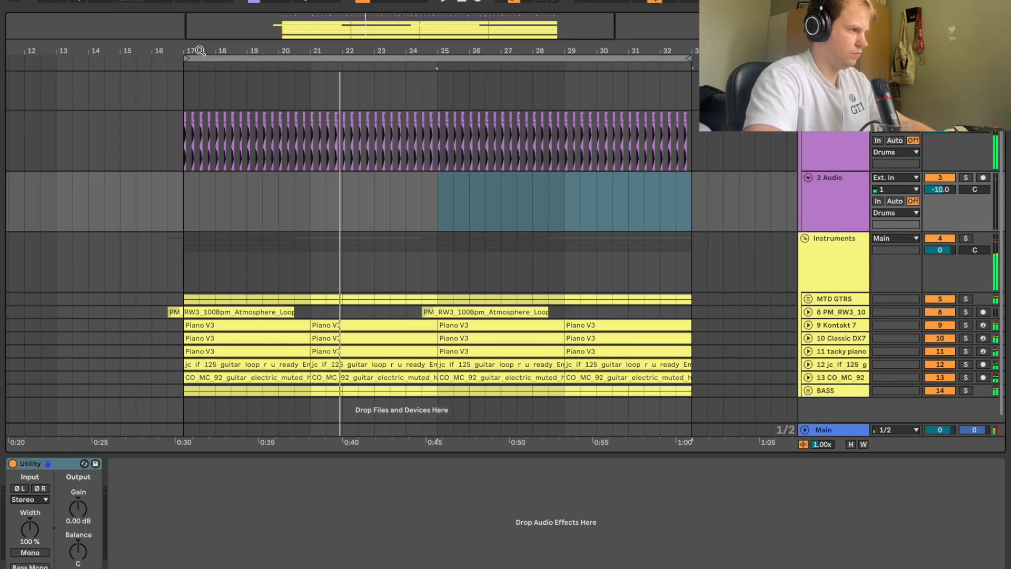
{"action": "left_click_drag", "start_coordinate": [200, 50], "coordinate": [186, 90]}
{"action": "left_click", "coordinate": [181, 113]}
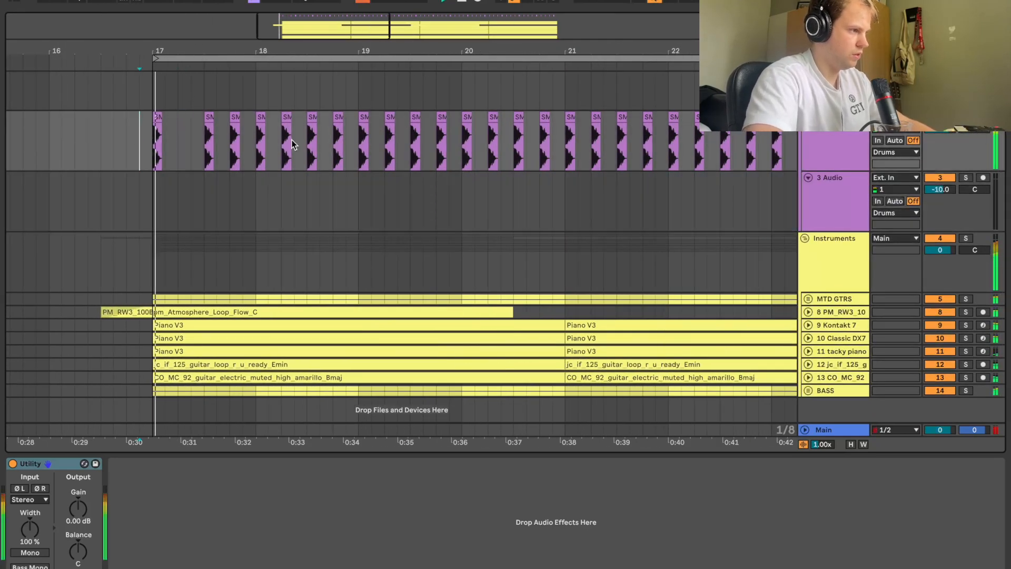
Switch to Splice, preview the snares, then add SM_PW_snare_cann.wav to the library and copy it
{"action": "left_click", "coordinate": [348, 561]}
{"action": "left_click", "coordinate": [219, 327]}
{"action": "key", "text": "Down"}
{"action": "key", "text": "Down"}
{"action": "key", "text": "Down"}
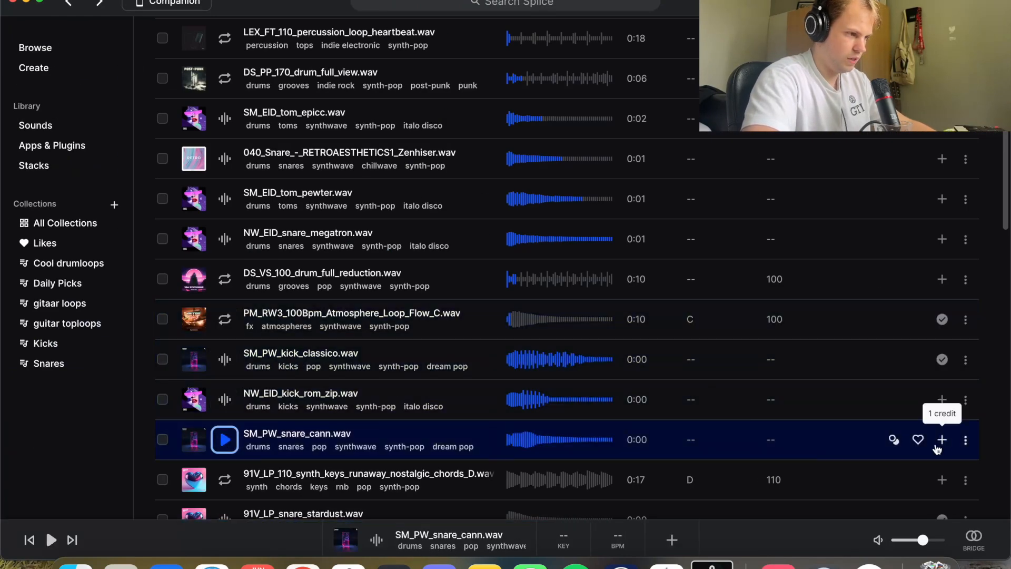
{"action": "scroll", "coordinate": [941, 446], "scroll_direction": "down", "scroll_amount": 3}
{"action": "left_click", "coordinate": [226, 361]}
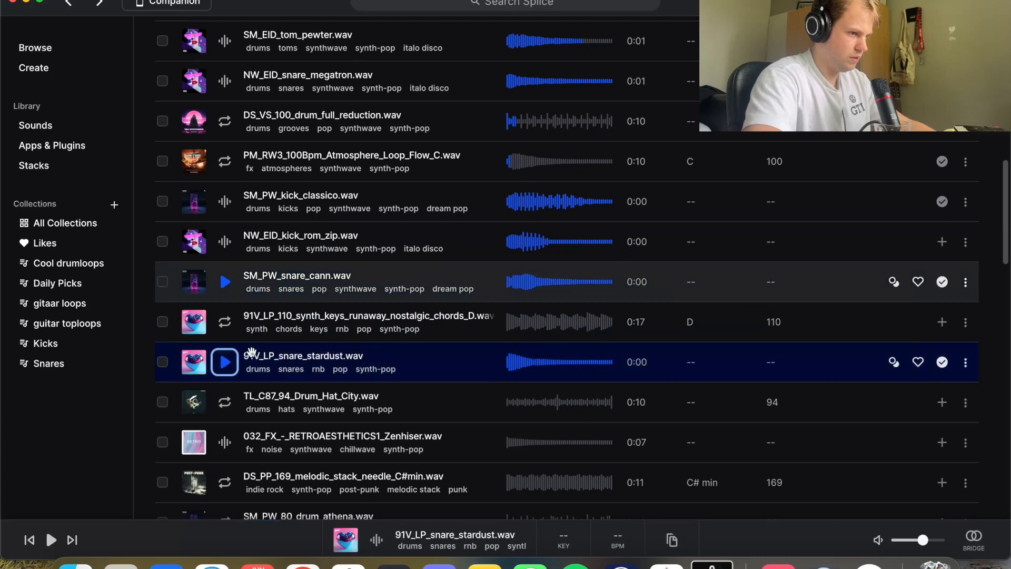
{"action": "left_click", "coordinate": [965, 282]}
{"action": "left_click", "coordinate": [874, 84]}
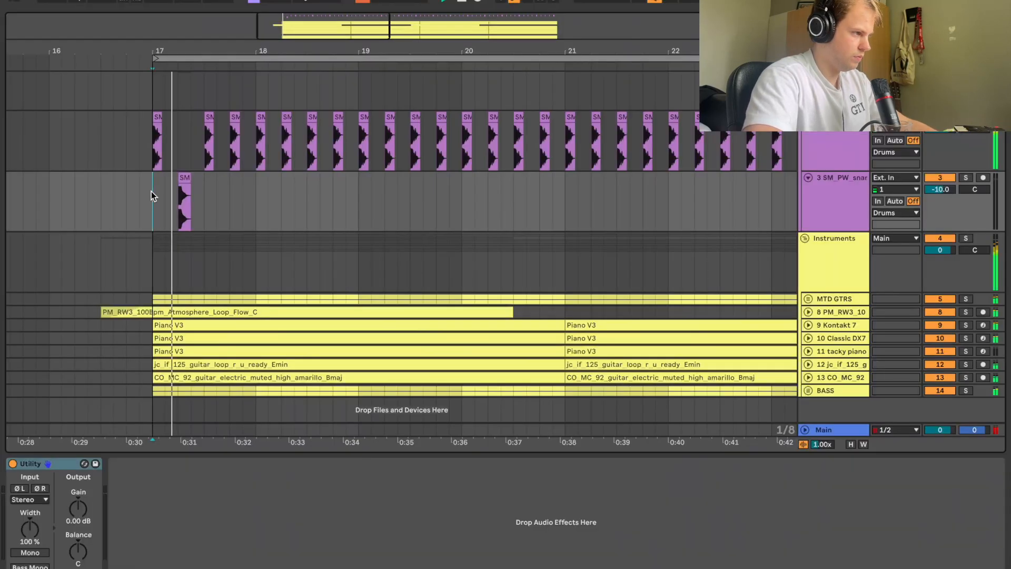
Switch to Ableton Live, paste the snare on beat 2 of bar 17 on the new audio track and repeat it every half bar through bar 24
{"action": "left_click_drag", "start_coordinate": [150, 191], "coordinate": [207, 190]}
{"action": "key", "text": "super+d"}
{"action": "key", "text": "super+d"}
{"action": "left_click_drag", "start_coordinate": [317, 54], "coordinate": [247, 51]}
{"action": "key", "text": "super+d"}
{"action": "key", "text": "super+d"}
{"action": "key", "text": "super+d"}
{"action": "key", "text": "super+d"}
{"action": "key", "text": "super+d"}
{"action": "key", "text": "super+d"}
{"action": "key", "text": "super+d"}
{"action": "key", "text": "super+d"}
{"action": "key", "text": "super+d"}
{"action": "key", "text": "super+d"}
{"action": "key", "text": "super+d"}
{"action": "key", "text": "super+d"}
{"action": "key", "text": "super+d"}
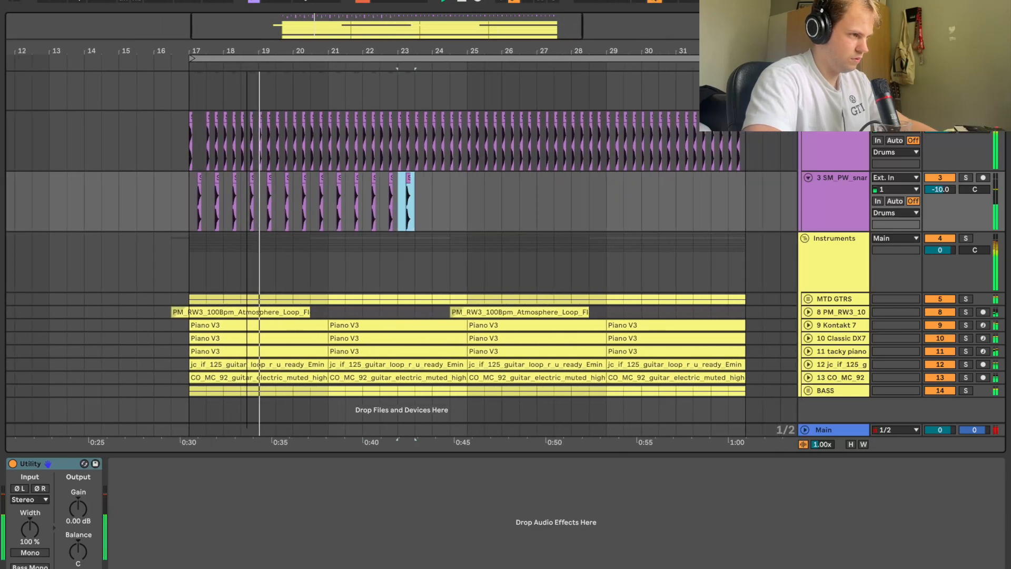
Delete the kicks from bar 18 onward and the snares after bar 17
{"action": "left_click_drag", "start_coordinate": [453, 127], "coordinate": [262, 129]}
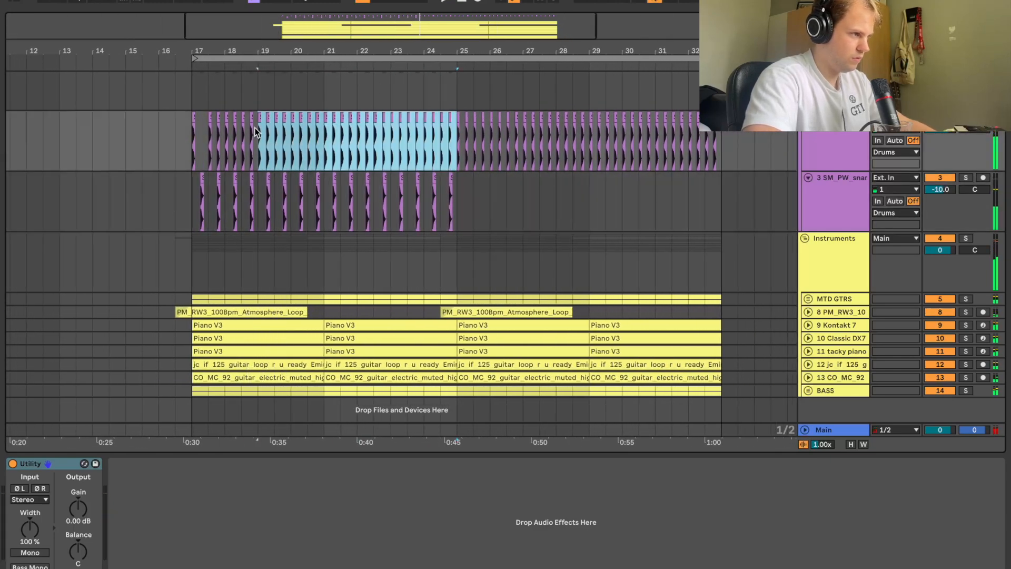
{"action": "key", "text": "Delete"}
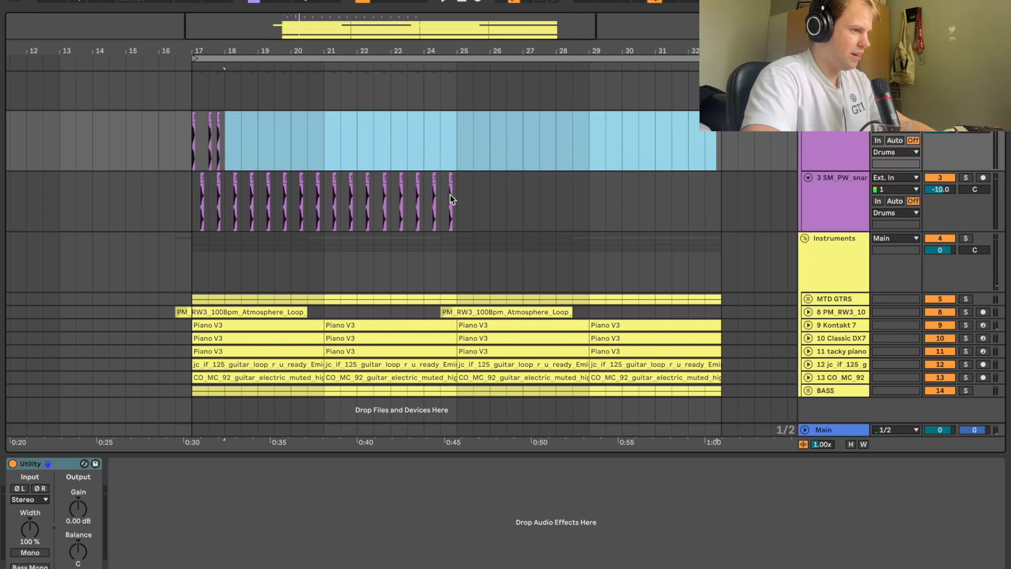
{"action": "left_click_drag", "start_coordinate": [452, 194], "coordinate": [247, 196]}
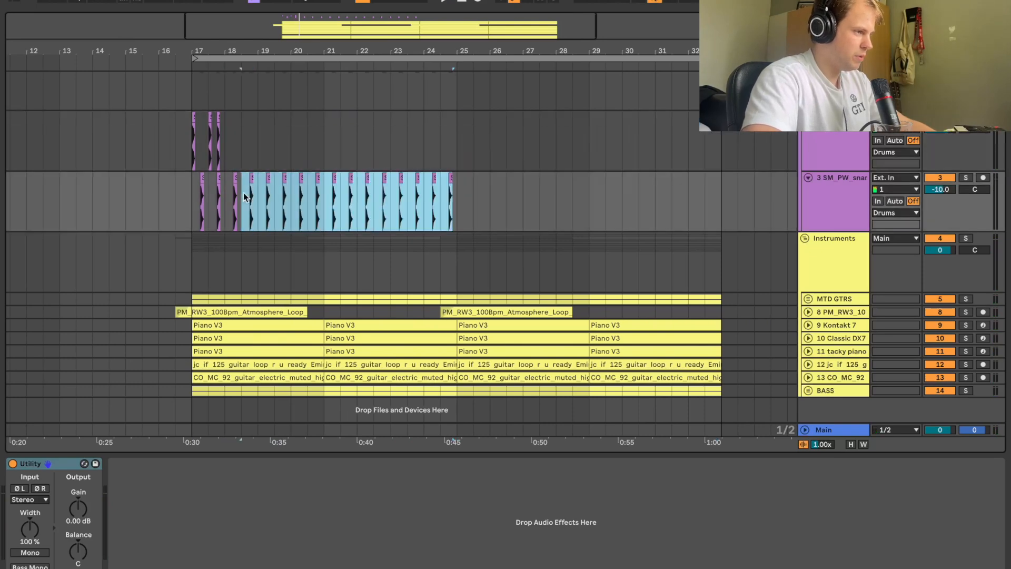
{"action": "key", "text": "Delete"}
Put a kick back on beat 2 of bar 17 and duplicate the one-bar kick and snare pattern into bar 18
{"action": "left_click_drag", "start_coordinate": [207, 52], "coordinate": [117, 90]}
{"action": "key", "text": "space"}
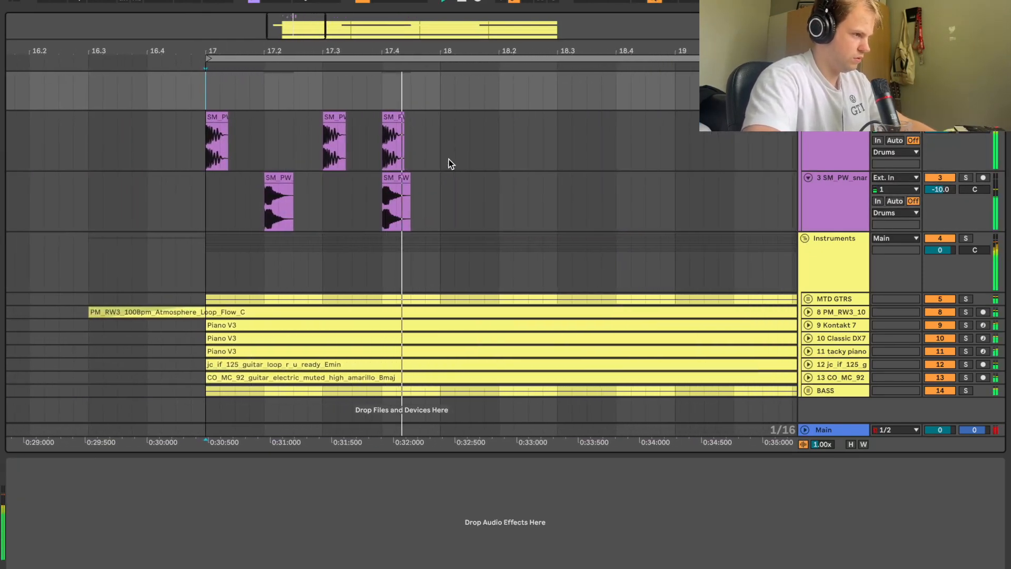
{"action": "left_click", "coordinate": [318, 120]}
{"action": "left_click_drag", "start_coordinate": [198, 150], "coordinate": [424, 182]}
{"action": "key", "text": "ctrl+d"}
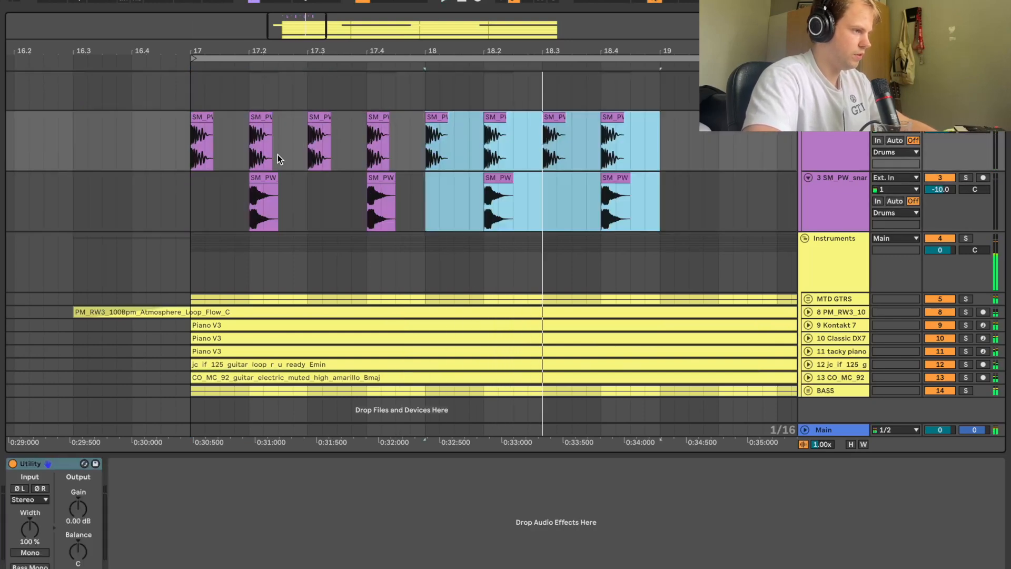
Remove the kicks on beats 2 and 4 of bars 17 and 18 and set the snare track's volume to -6.2 dB
{"action": "left_click", "coordinate": [190, 145]}
{"action": "key", "text": "space"}
{"action": "left_click_drag", "start_coordinate": [940, 189], "coordinate": [940, 179]}
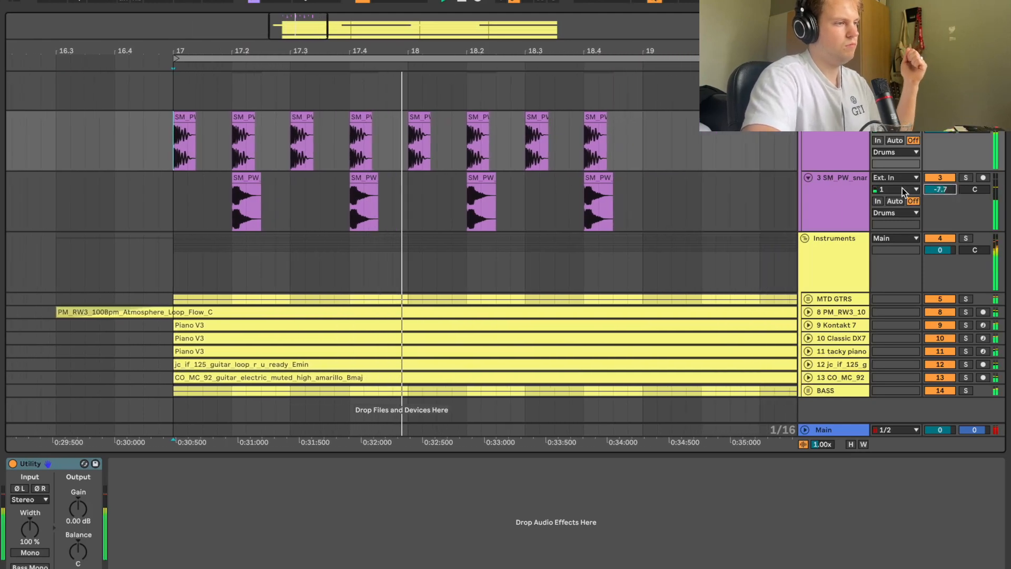
{"action": "left_click_drag", "start_coordinate": [535, 52], "coordinate": [535, 22]}
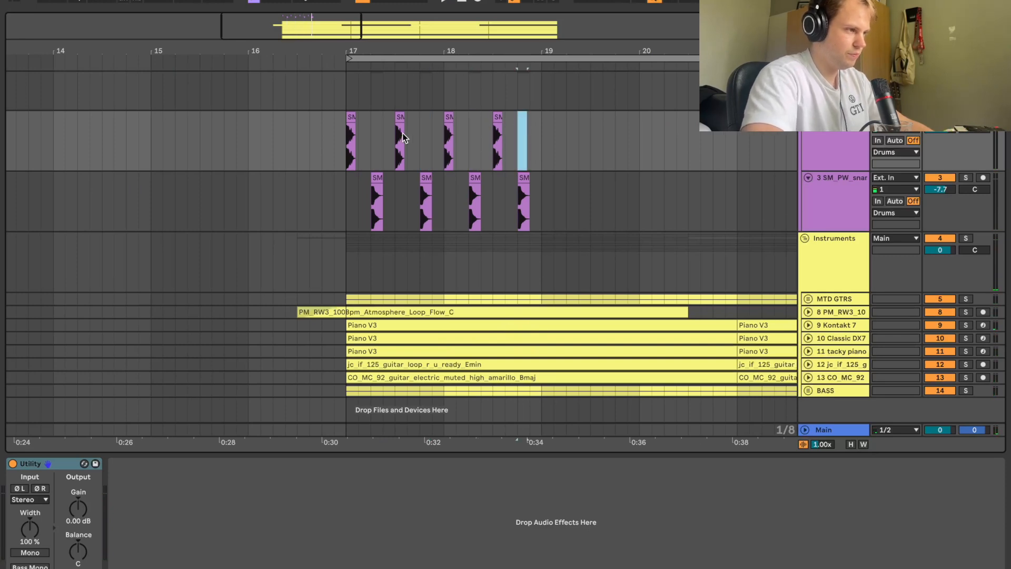
{"action": "left_click", "coordinate": [342, 141]}
{"action": "key", "text": "space"}
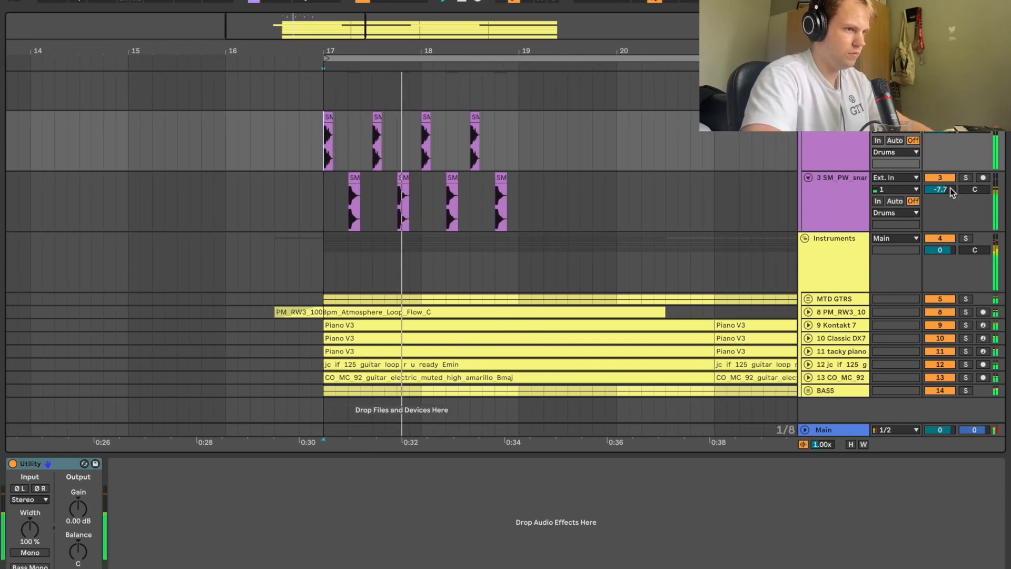
{"action": "left_click_drag", "start_coordinate": [947, 190], "coordinate": [948, 186]}
Repeat the two-bar kick and snare pattern from bars 17 and 18 through bar 32
{"action": "left_click", "coordinate": [426, 143]}
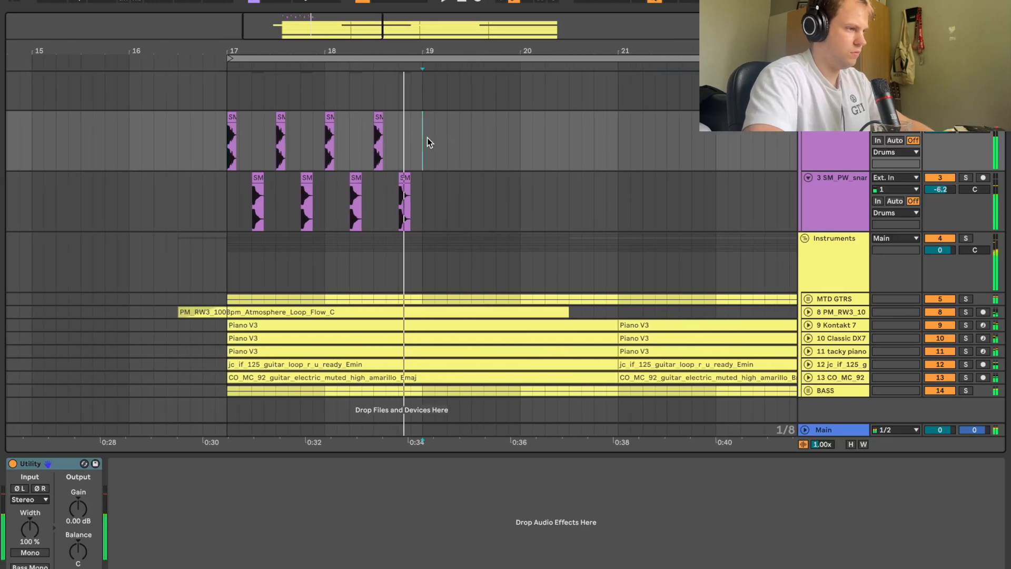
{"action": "left_click_drag", "start_coordinate": [421, 148], "coordinate": [243, 194]}
{"action": "key", "text": "minus"}
{"action": "key", "text": "ctrl+d"}
{"action": "key", "text": "ctrl+d"}
{"action": "key", "text": "ctrl+d"}
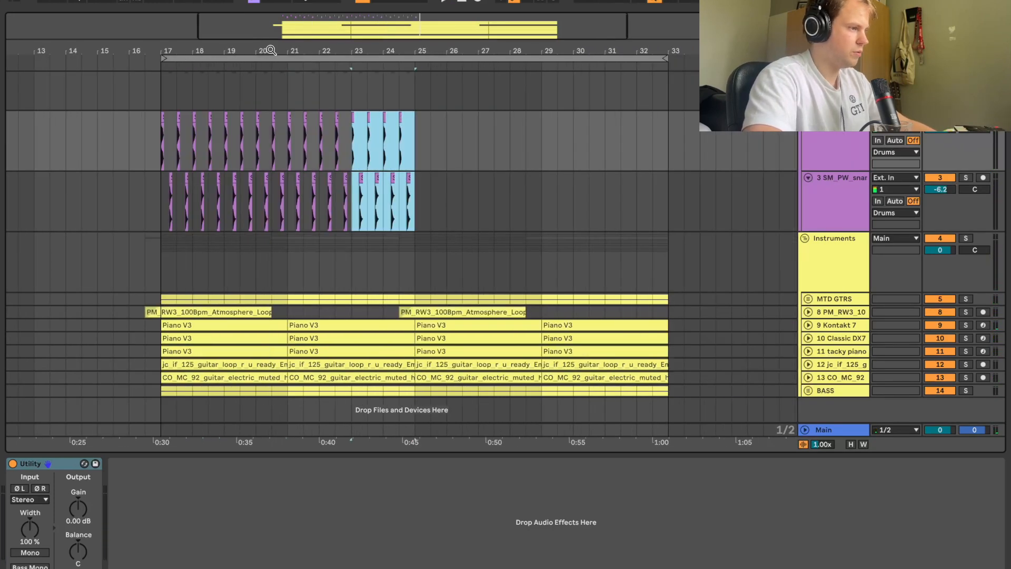
{"action": "key", "text": "ctrl+d"}
{"action": "key", "text": "ctrl+d"}
{"action": "key", "text": "ctrl+d"}
{"action": "key", "text": "ctrl+d"}
Copy the first kick, add an extra one half a beat after beat 3 of bar 18, and play the pattern from bar 17
{"action": "left_click", "coordinate": [163, 117]}
{"action": "key", "text": "space"}
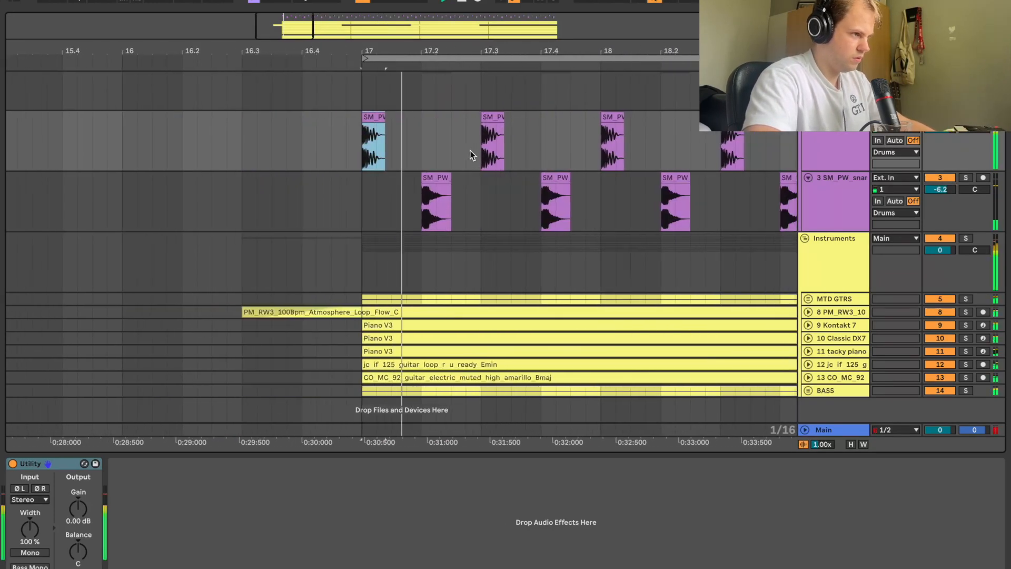
{"action": "scroll", "coordinate": [485, 141], "scroll_direction": "right", "scroll_amount": 1}
{"action": "left_click", "coordinate": [440, 147]}
{"action": "left_click", "coordinate": [544, 135]}
{"action": "key", "text": "super+v"}
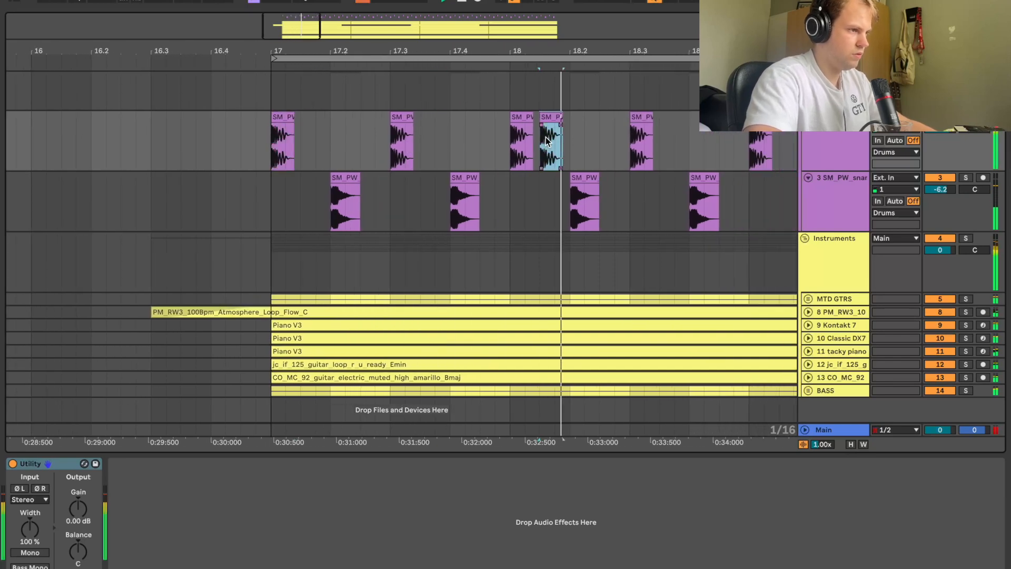
{"action": "scroll", "coordinate": [708, 163], "scroll_direction": "right", "scroll_amount": 1}
{"action": "scroll", "coordinate": [708, 163], "scroll_direction": "right", "scroll_amount": 3}
{"action": "key", "text": "space"}
{"action": "key", "text": "Delete"}
{"action": "left_click", "coordinate": [480, 138]}
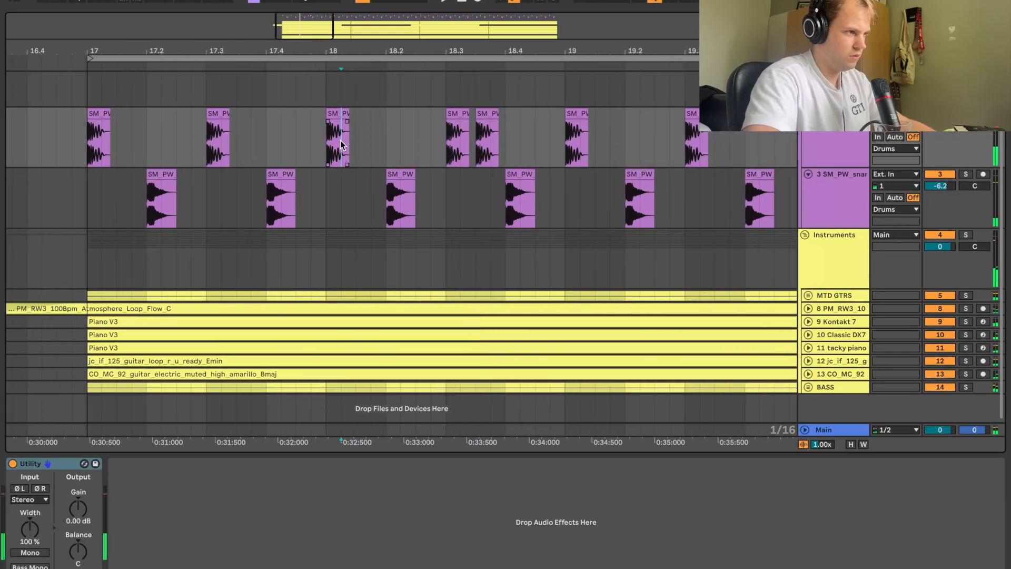
{"action": "left_click", "coordinate": [74, 141]}
{"action": "left_click", "coordinate": [86, 145]}
{"action": "key", "text": "space"}
Repeat the two-bar kick pattern with the extra kick through bar 32
{"action": "left_click_drag", "start_coordinate": [535, 50], "coordinate": [348, 29]}
{"action": "left_click_drag", "start_coordinate": [474, 131], "coordinate": [215, 130]}
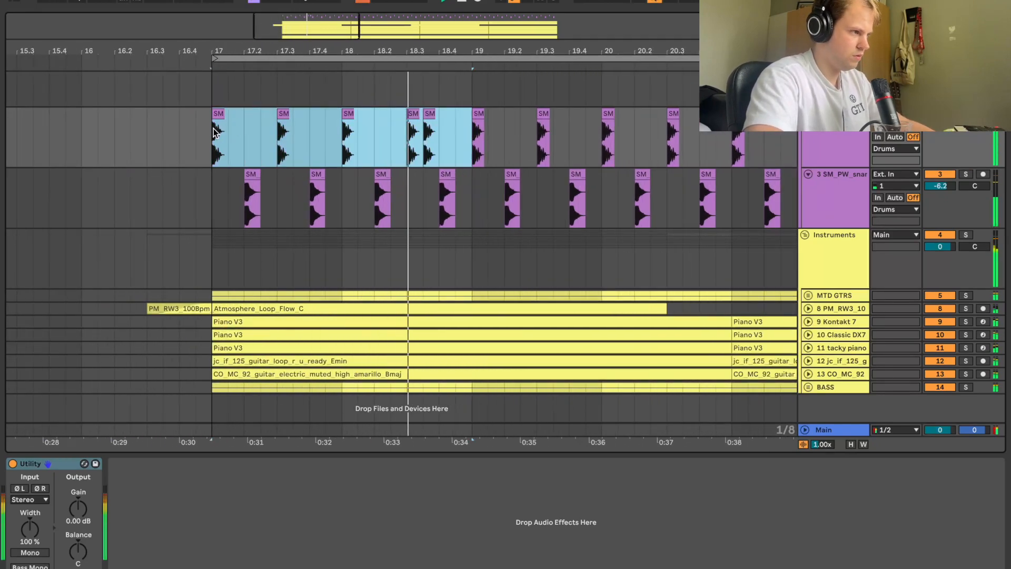
{"action": "key", "text": "super+d"}
{"action": "key", "text": "super+d"}
{"action": "left_click_drag", "start_coordinate": [460, 51], "coordinate": [460, 30]}
{"action": "key", "text": "super+d"}
{"action": "key", "text": "super+d"}
{"action": "key", "text": "super+d"}
{"action": "key", "text": "super+d"}
{"action": "key", "text": "super+d"}
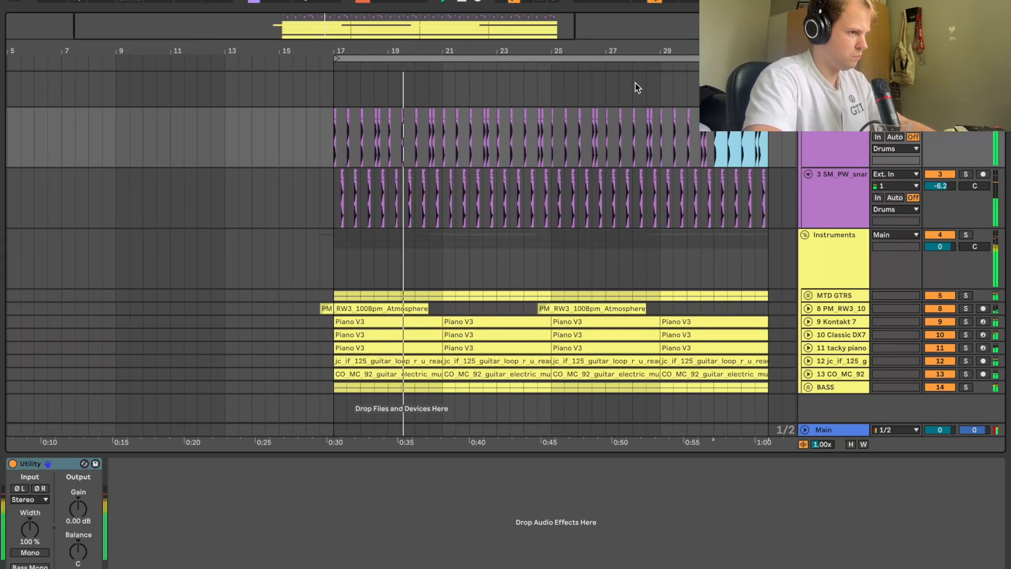
{"action": "left_click", "coordinate": [837, 200]}
{"action": "key", "text": "super+t"}
{"action": "key", "text": "super+z"}
Group the snare track inside Drums and name the group Snare
{"action": "left_click", "coordinate": [837, 188]}
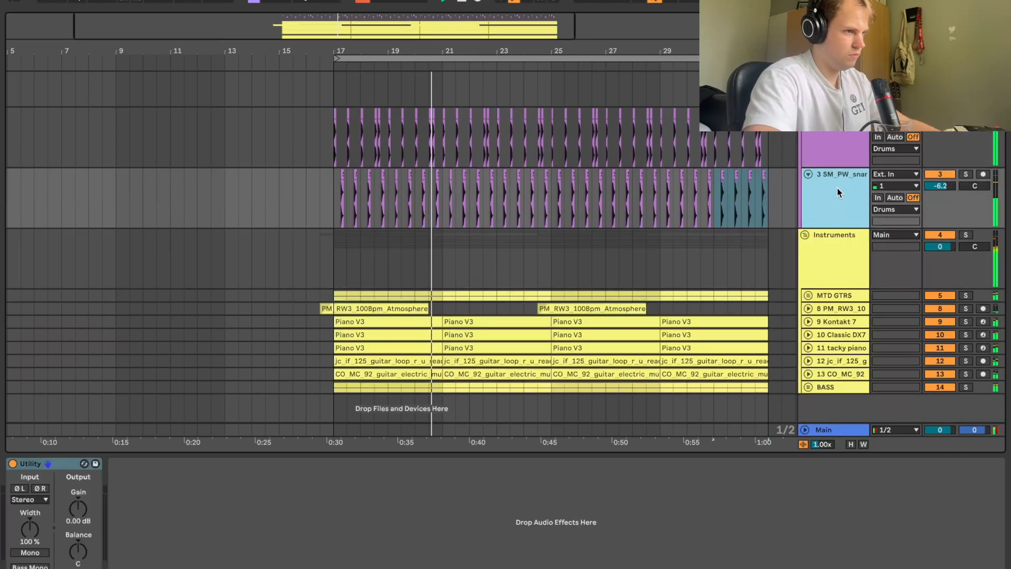
{"action": "key", "text": "super+g"}
{"action": "key", "text": "super+r"}
{"action": "type", "text": "Snare"}
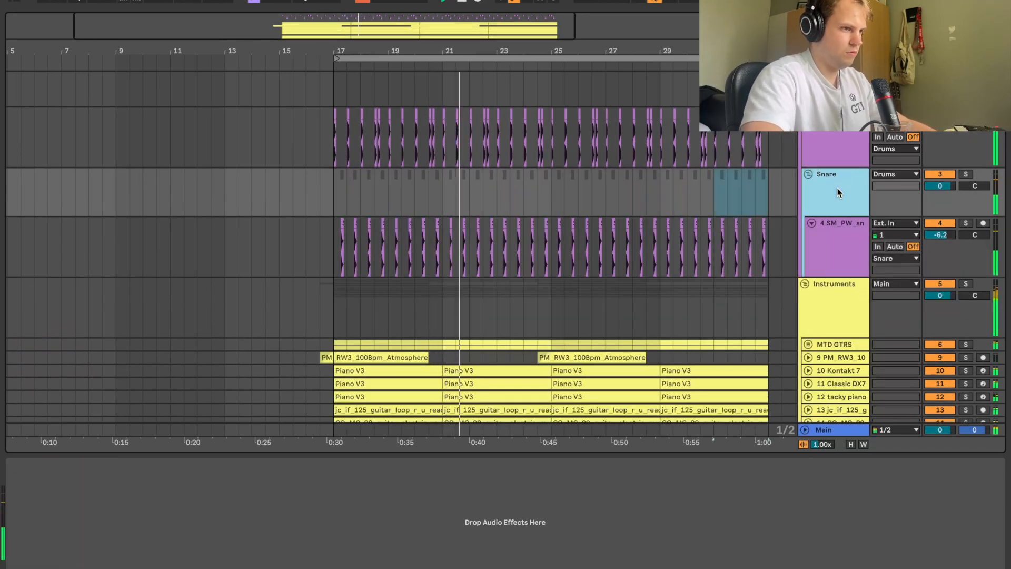
Add an audio track below the snare in the Snare group and search the browser for "oliver snare"
{"action": "left_click", "coordinate": [836, 241]}
{"action": "key", "text": "super+t"}
{"action": "key", "text": "super+f"}
{"action": "type", "text": "oliver sn"}
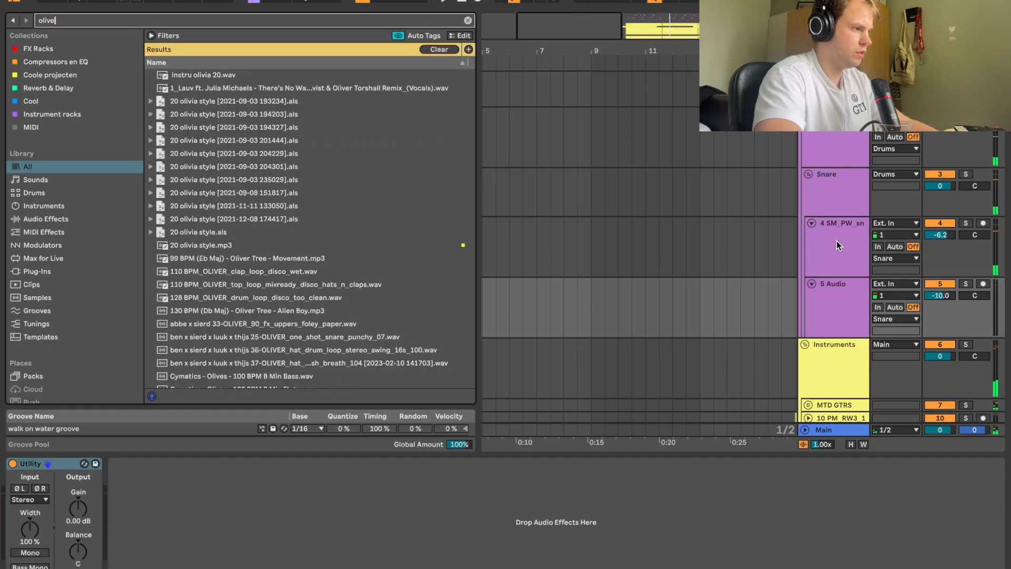
{"action": "type", "text": "are"}
Place OLIVER_clap_electronic_mixready_snare_clap_huge.wav in the Snare group on beat 4 of bar 18 and repeat it every two bars
{"action": "scroll", "coordinate": [703, 223], "scroll_direction": "down", "scroll_amount": 2}
{"action": "scroll", "coordinate": [702, 224], "scroll_direction": "right", "scroll_amount": 8}
{"action": "left_click", "coordinate": [295, 321]}
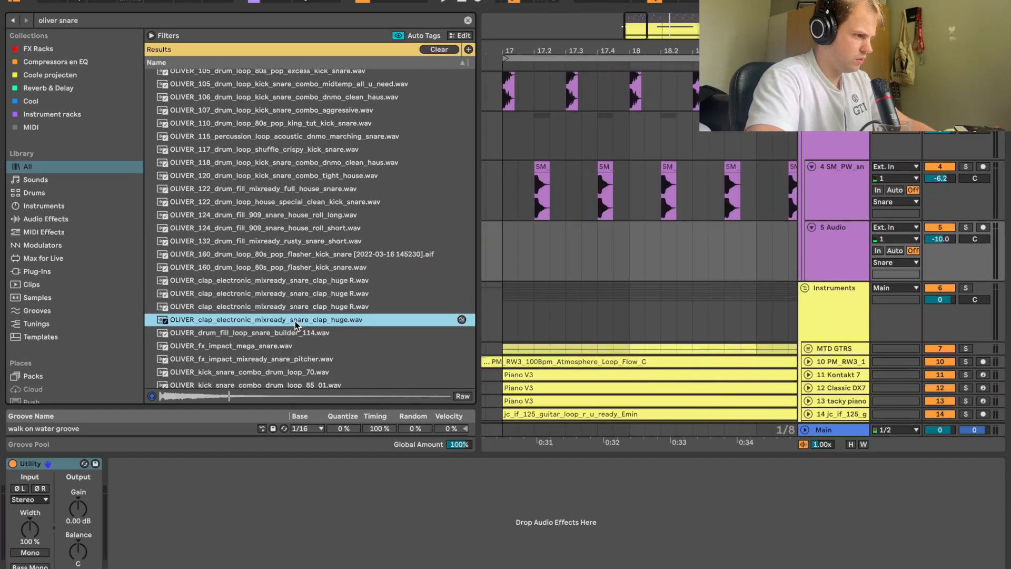
{"action": "double_click", "coordinate": [293, 322]}
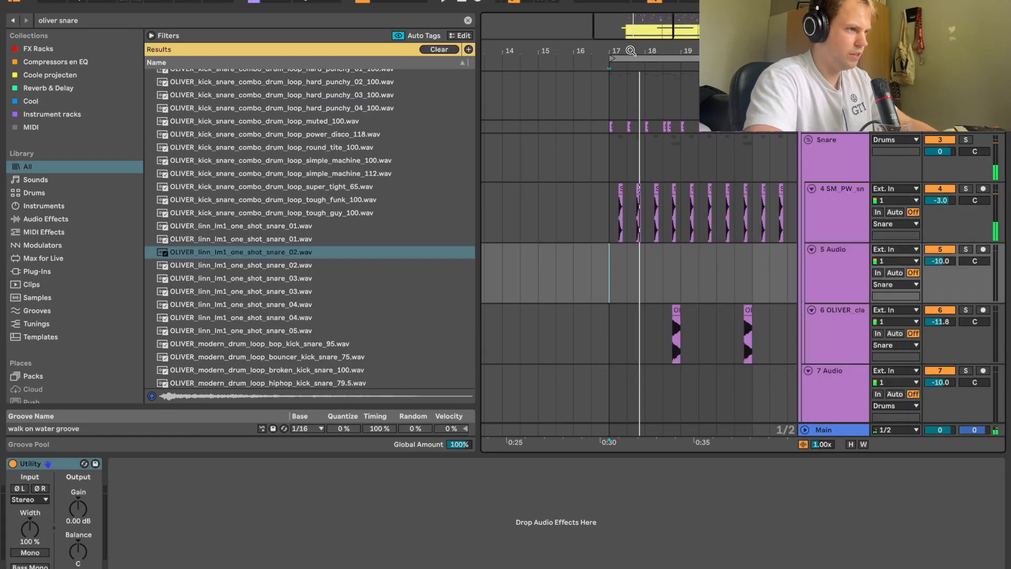
Place OLIVER_linn_lm1_one_shot_snare_02.wav near beat 4 of bar 17 on the empty Snare group track and set that track's volume to -15.0 dB
{"action": "left_click", "coordinate": [233, 253]}
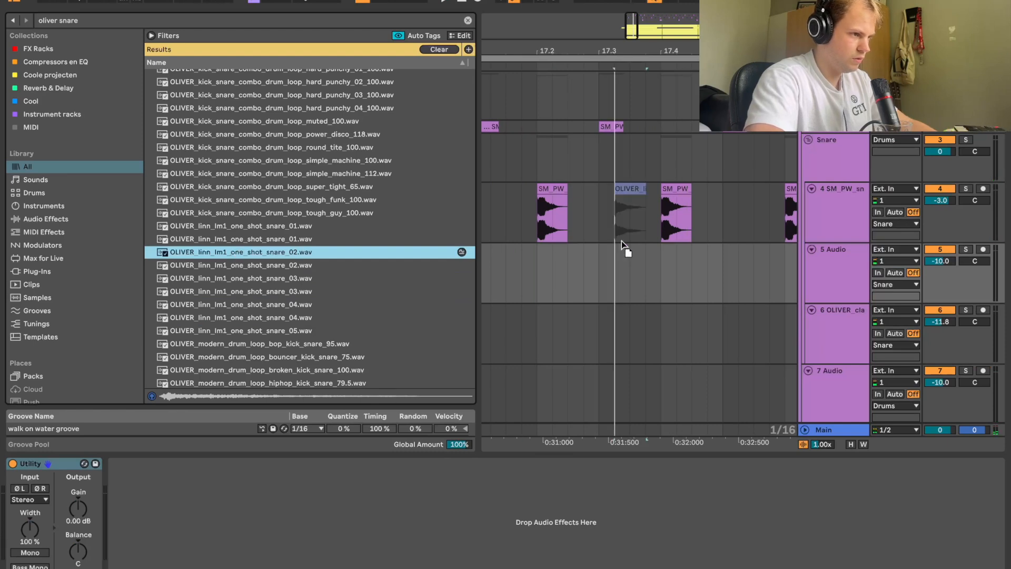
{"action": "left_click_drag", "start_coordinate": [655, 254], "coordinate": [655, 255]}
{"action": "left_click", "coordinate": [514, 278]}
{"action": "left_click_drag", "start_coordinate": [690, 51], "coordinate": [571, 11]}
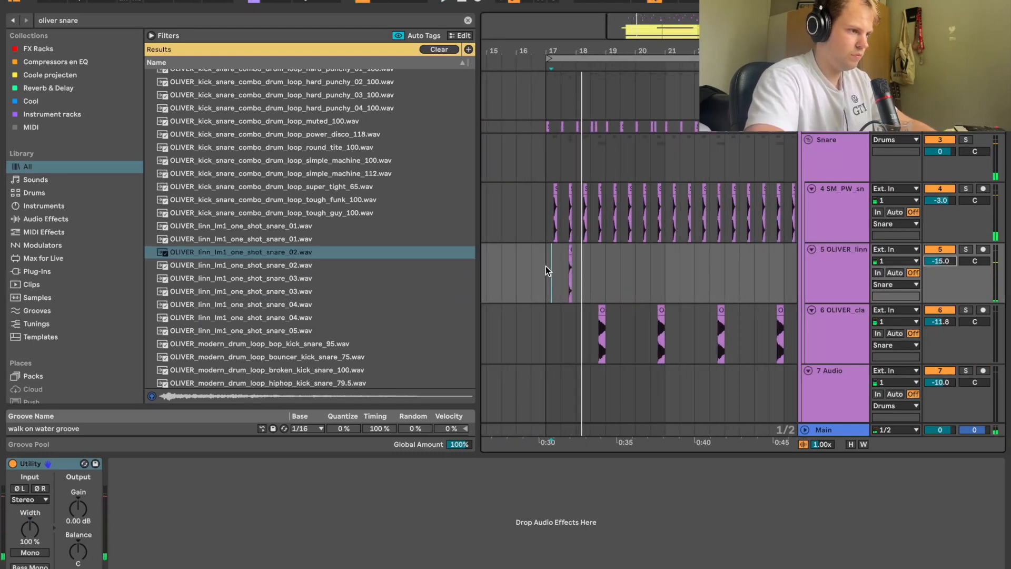
Repeat the Linn snare hit every two bars through bar 22
{"action": "left_click_drag", "start_coordinate": [575, 266], "coordinate": [598, 264]}
{"action": "key", "text": "ctrl+d"}
{"action": "key", "text": "ctrl+d"}
{"action": "key", "text": "ctrl+d"}
{"action": "key", "text": "ctrl+d"}
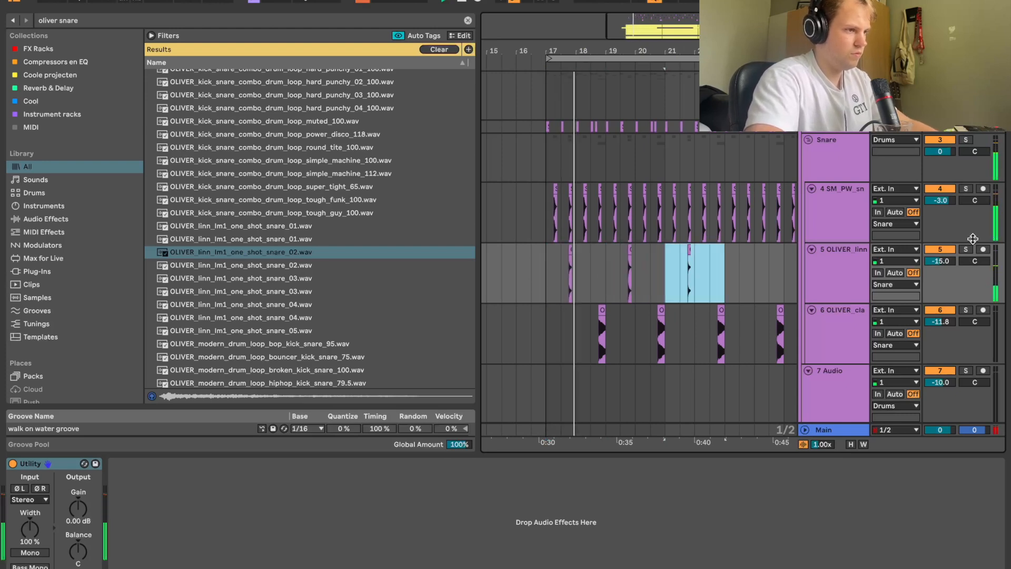
Repeat the Linn snare hit four more times at the same two-bar spacing
{"action": "key", "text": "ctrl+d"}
{"action": "key", "text": "ctrl+d"}
{"action": "key", "text": "ctrl+d"}
{"action": "key", "text": "ctrl+d"}
{"action": "scroll", "coordinate": [704, 228], "scroll_direction": "left", "scroll_amount": 5}
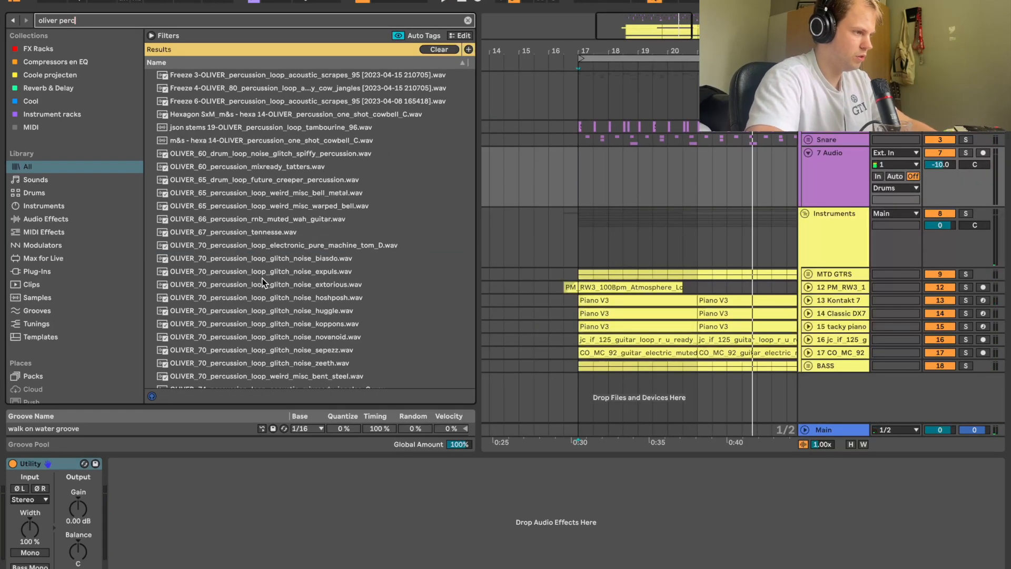
Try OLIVER_90_percussion_loop_acoustic_shaker_and_clav_G#.wav from bar 17 on the empty Drums audio track and remove it again
{"action": "left_click", "coordinate": [262, 282]}
{"action": "scroll", "coordinate": [260, 284], "scroll_direction": "down", "scroll_amount": 2}
{"action": "left_click", "coordinate": [258, 291]}
{"action": "scroll", "coordinate": [258, 290], "scroll_direction": "down", "scroll_amount": 12}
{"action": "left_click", "coordinate": [255, 298]}
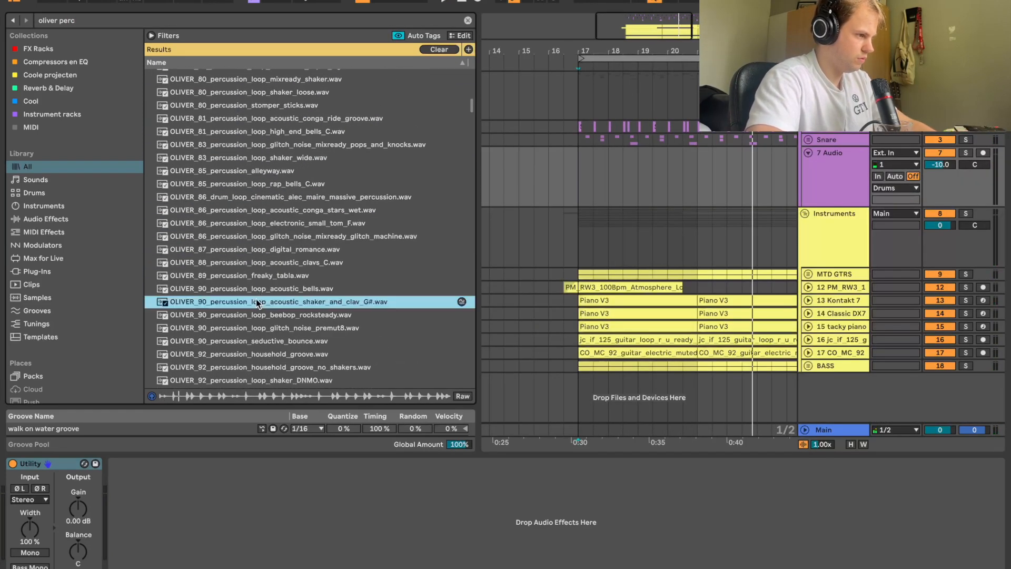
{"action": "scroll", "coordinate": [256, 299], "scroll_direction": "down", "scroll_amount": 13}
{"action": "left_click", "coordinate": [266, 207]}
{"action": "left_click", "coordinate": [283, 127]}
{"action": "left_click_drag", "start_coordinate": [636, 145], "coordinate": [638, 152]}
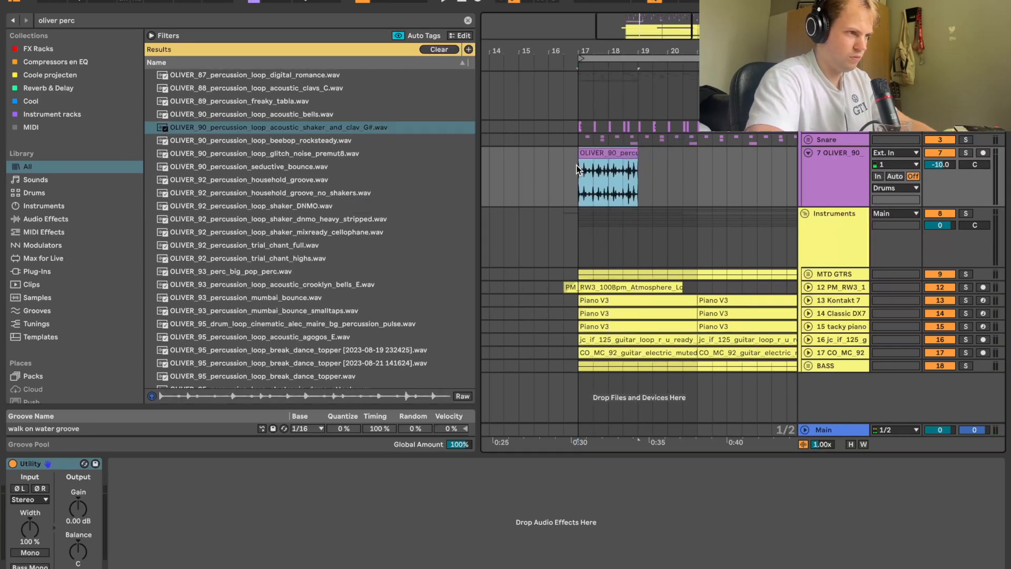
{"action": "key", "text": "space"}
{"action": "key", "text": "Delete"}
{"action": "key", "text": "space"}
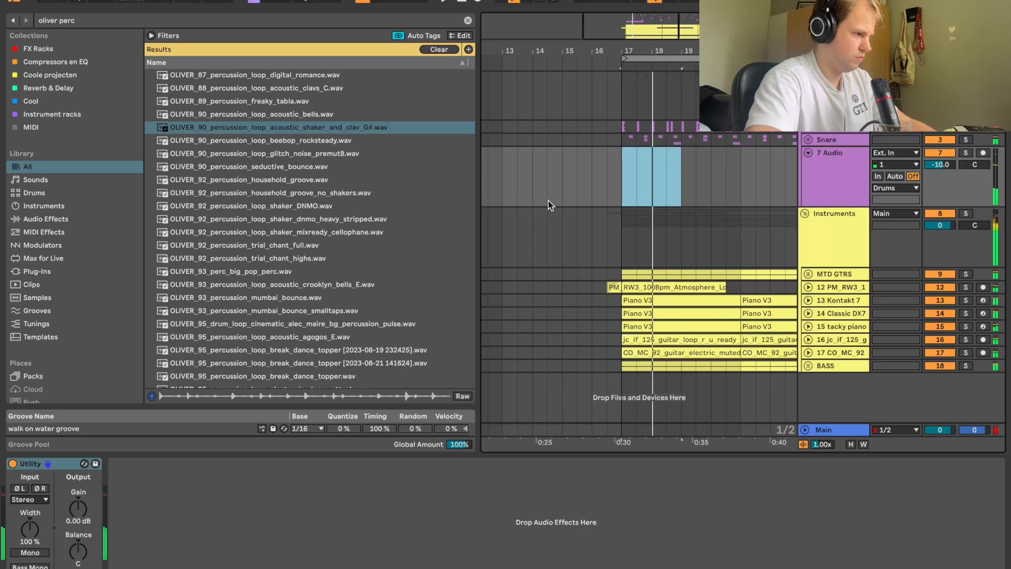
Try OLIVER_97_perc_mixready_pilgrim.wav from bar 17 on the empty Drums audio track, playing it with the mix
{"action": "scroll", "coordinate": [414, 258], "scroll_direction": "down", "scroll_amount": 5}
{"action": "left_click", "coordinate": [322, 269]}
{"action": "scroll", "coordinate": [298, 287], "scroll_direction": "down", "scroll_amount": 4}
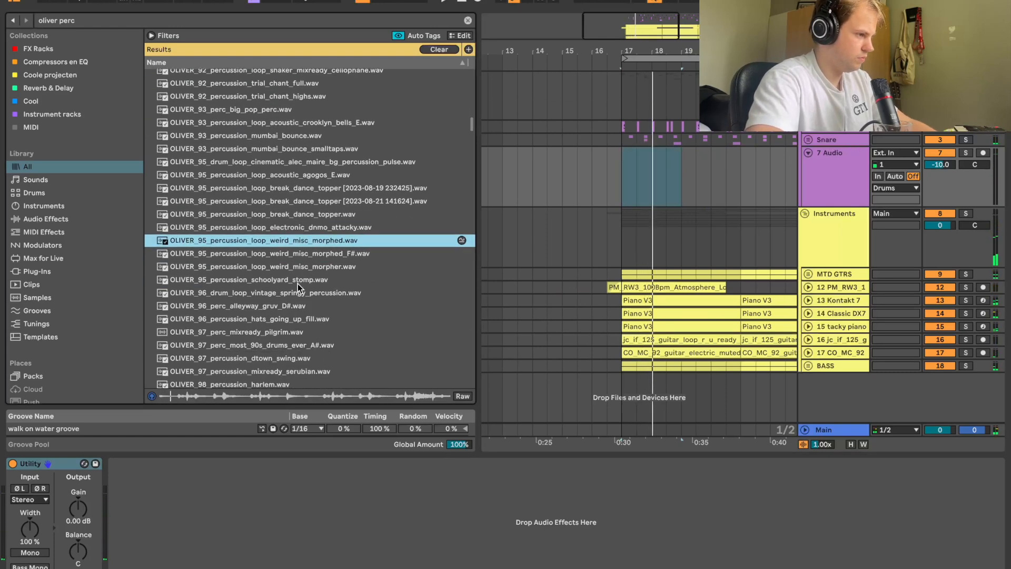
{"action": "left_click", "coordinate": [284, 280]}
{"action": "left_click_drag", "start_coordinate": [463, 216], "coordinate": [635, 184]}
{"action": "key", "text": "space"}
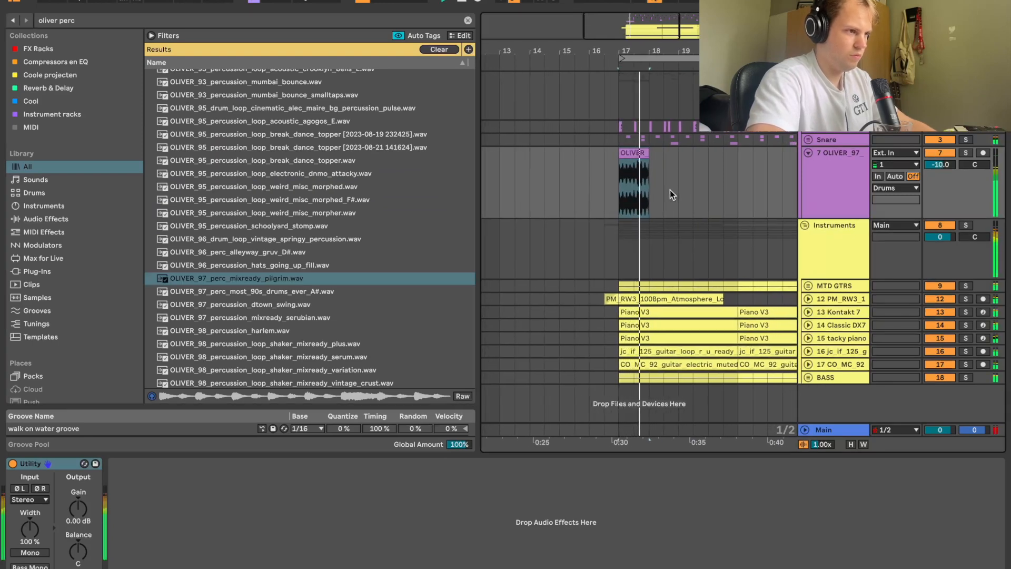
{"action": "left_click", "coordinate": [624, 152]}
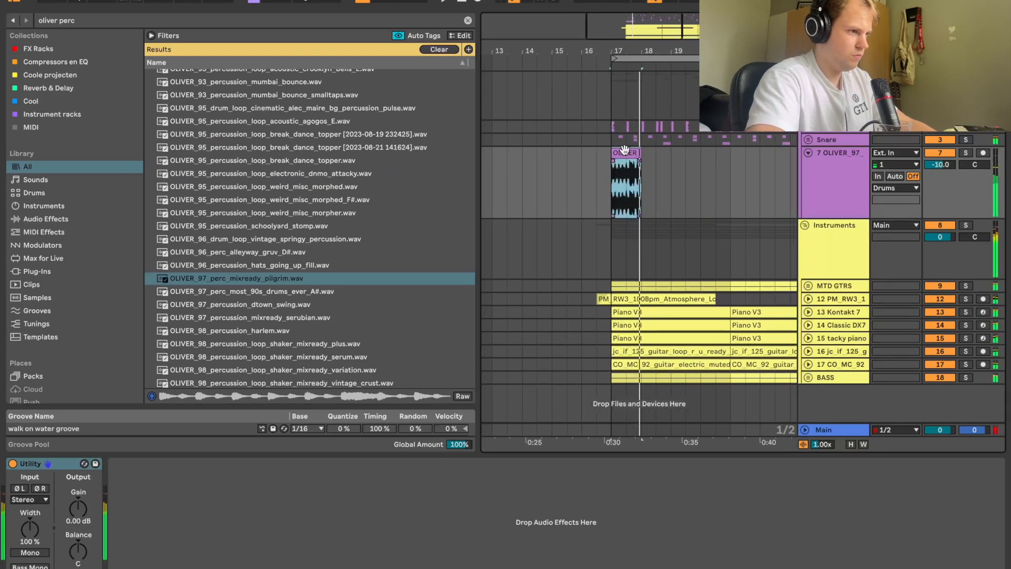
Place OLIVER_97_perc_most_90s_drums_ever_A#.wav at bar 17 in place of the pilgrim loop and set its track volume to -18.9 dB
{"action": "left_click", "coordinate": [219, 291]}
{"action": "scroll", "coordinate": [224, 310], "scroll_direction": "down", "scroll_amount": 3}
{"action": "left_click_drag", "start_coordinate": [308, 219], "coordinate": [614, 173]}
{"action": "key", "text": "space"}
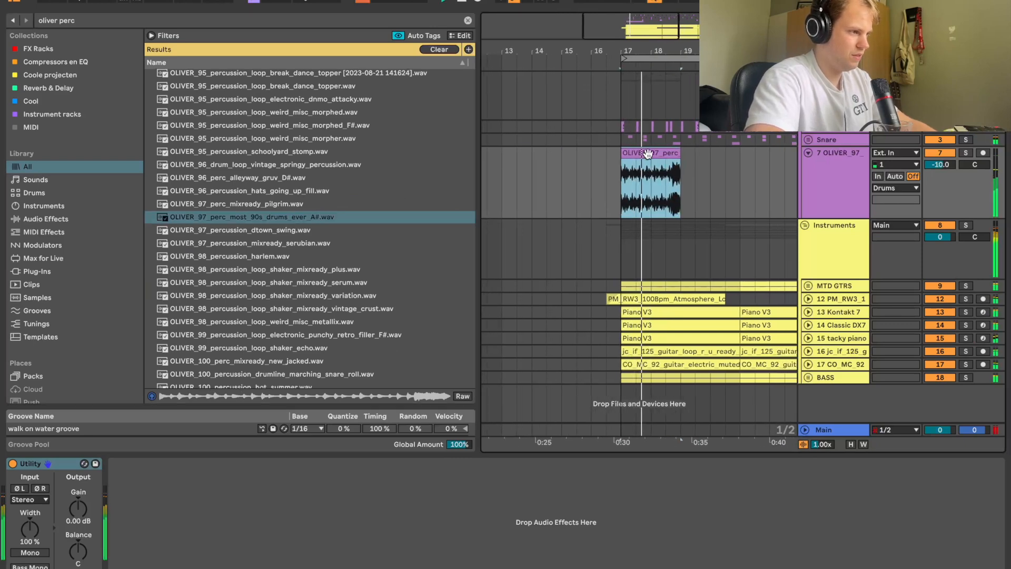
{"action": "double_click", "coordinate": [647, 154]}
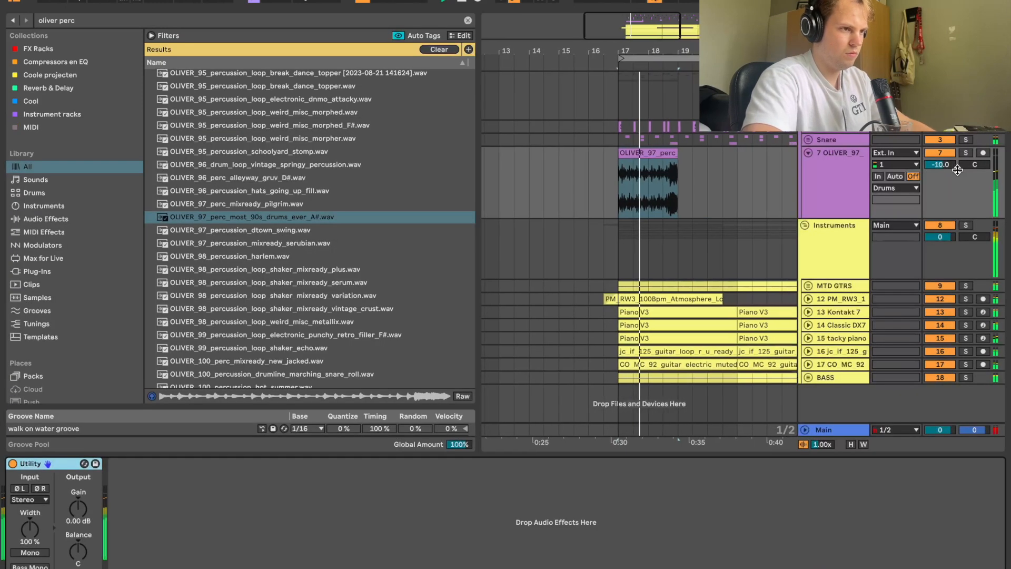
{"action": "left_click_drag", "start_coordinate": [957, 169], "coordinate": [957, 180]}
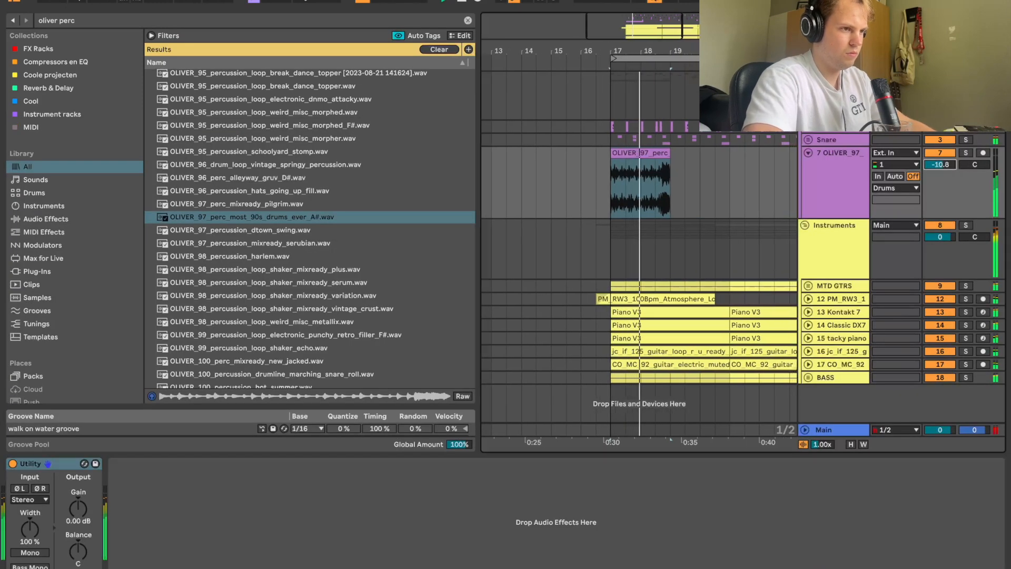
Repeat the 90s drums percussion clip back to back from bar 17 through bar 32
{"action": "left_click", "coordinate": [621, 155]}
{"action": "key", "text": "ctrl+d"}
{"action": "key", "text": "ctrl+d"}
{"action": "key", "text": "ctrl+d"}
{"action": "key", "text": "minus"}
{"action": "key", "text": "minus"}
{"action": "key", "text": "ctrl+d"}
{"action": "key", "text": "ctrl+d"}
{"action": "key", "text": "ctrl+d"}
{"action": "key", "text": "ctrl+d"}
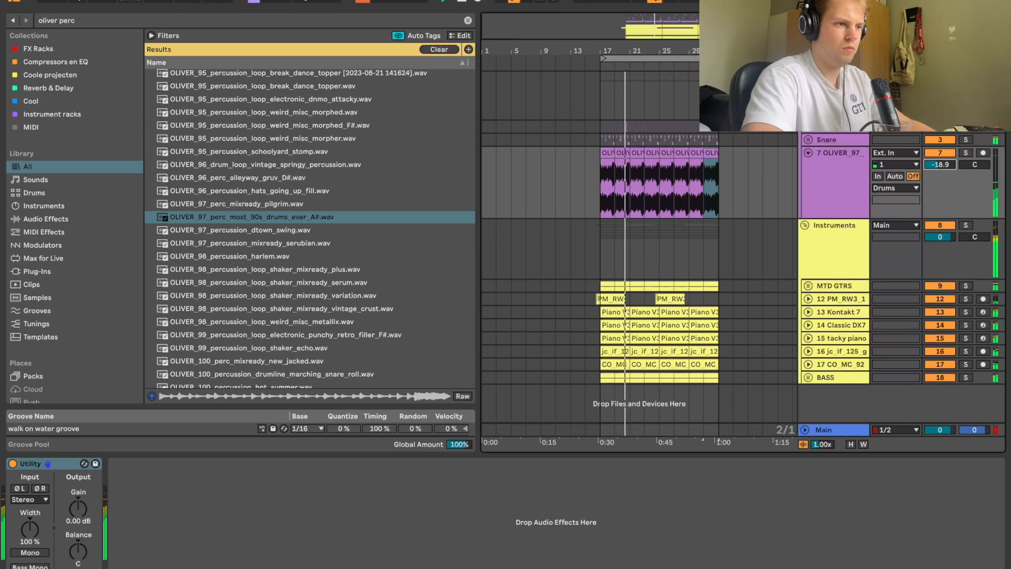
Add an audio track below the 90s drums percussion track and set the 90s drums track's volume to -20.8 dB
{"action": "left_click", "coordinate": [842, 174]}
{"action": "key", "text": "ctrl+t"}
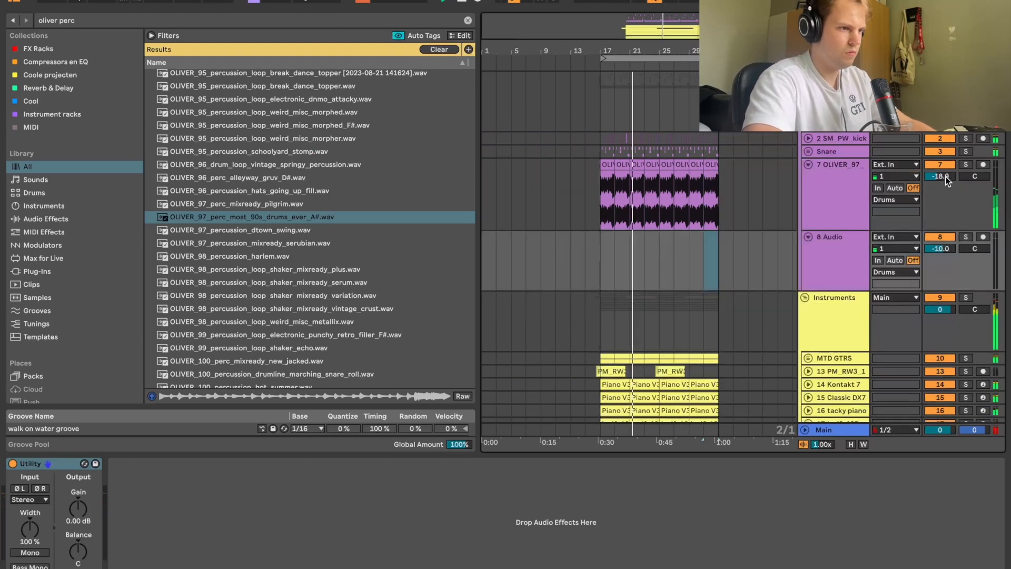
{"action": "left_click", "coordinate": [604, 197]}
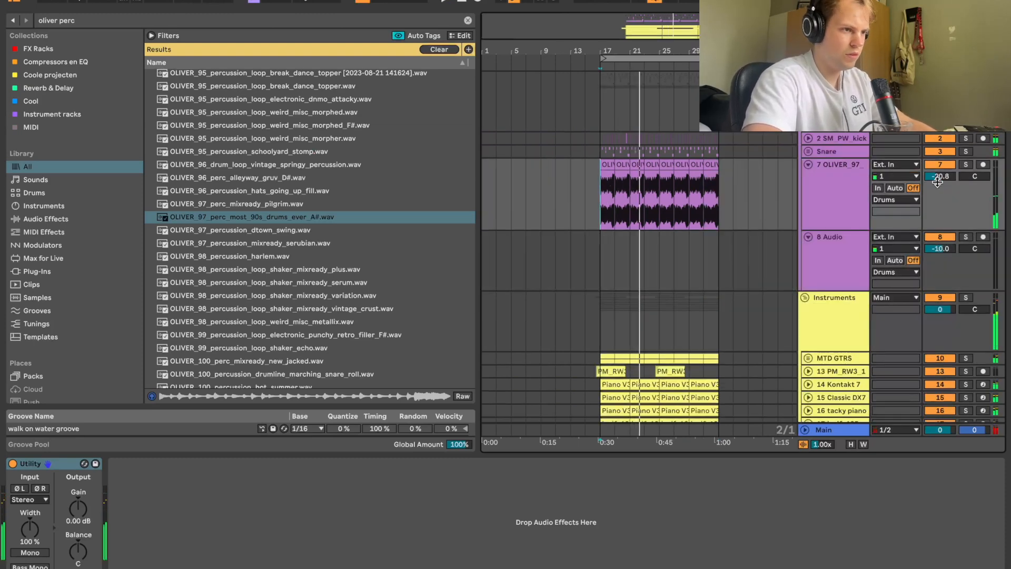
Audition further percussion loops in the "oliver perc" results, ending with OLIVER_110_perc_power_break_bells.wav
{"action": "scroll", "coordinate": [408, 297], "scroll_direction": "down", "scroll_amount": 3}
{"action": "left_click", "coordinate": [328, 301]}
{"action": "scroll", "coordinate": [328, 301], "scroll_direction": "down", "scroll_amount": 6}
{"action": "left_click", "coordinate": [328, 302]}
{"action": "scroll", "coordinate": [328, 301], "scroll_direction": "down", "scroll_amount": 5}
{"action": "left_click", "coordinate": [305, 315]}
{"action": "scroll", "coordinate": [306, 317], "scroll_direction": "down", "scroll_amount": 6}
{"action": "left_click", "coordinate": [305, 322]}
{"action": "scroll", "coordinate": [303, 299], "scroll_direction": "down", "scroll_amount": 4}
{"action": "scroll", "coordinate": [297, 269], "scroll_direction": "up", "scroll_amount": 5}
{"action": "left_click", "coordinate": [296, 263]}
{"action": "scroll", "coordinate": [296, 263], "scroll_direction": "up", "scroll_amount": 3}
{"action": "left_click", "coordinate": [293, 271]}
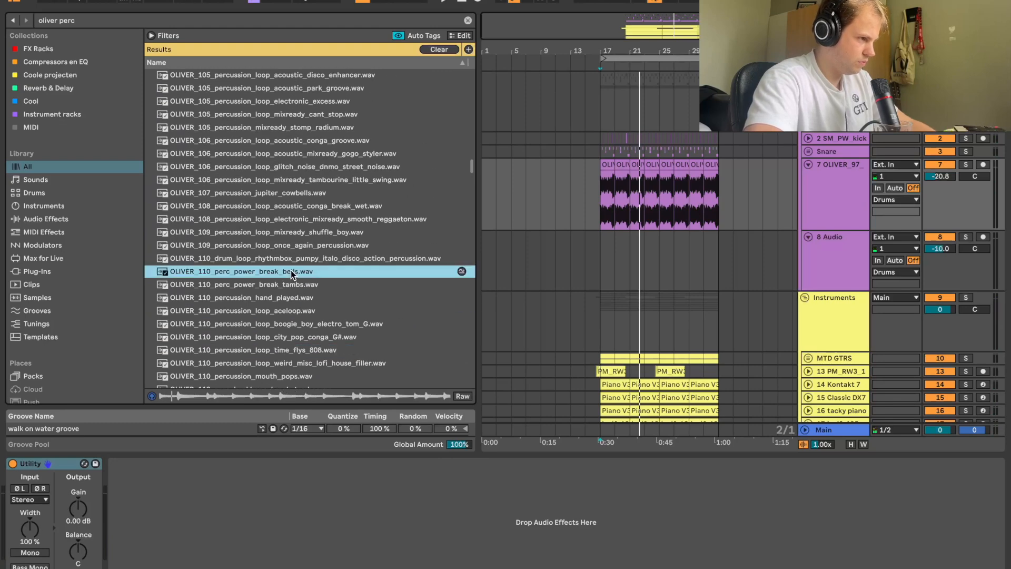
Try OLIVER_110_perc_power_break_tambs.wav from bar 17 on the new Drums audio track, playing it with the mix
{"action": "left_click", "coordinate": [283, 284]}
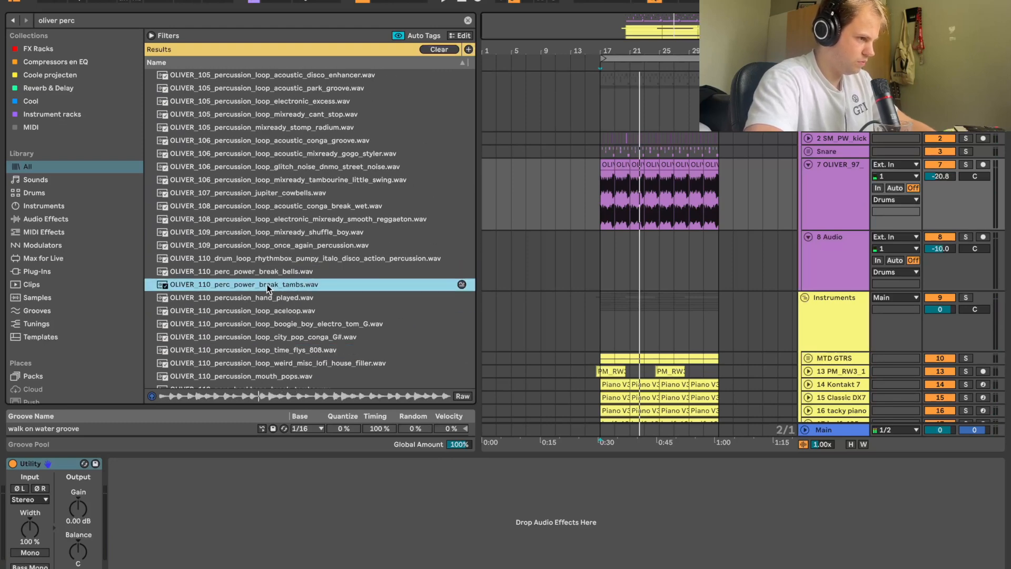
{"action": "left_click_drag", "start_coordinate": [608, 251], "coordinate": [608, 250]}
{"action": "key", "text": "space"}
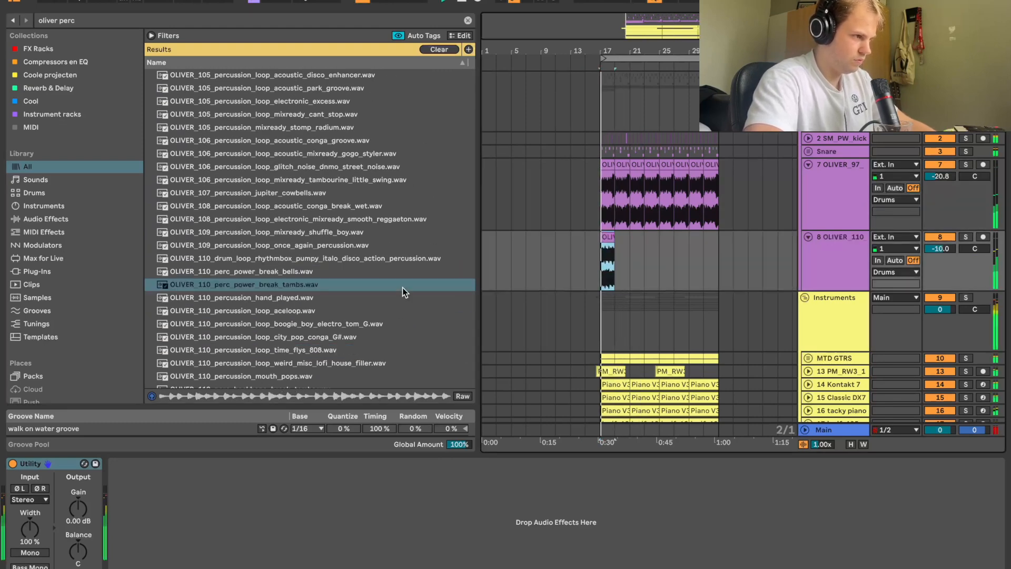
Audition more percussion loops and place OLIVER_121_perc_pop_house_perc.wav at bar 17 in place of the tambourine loop
{"action": "scroll", "coordinate": [268, 303], "scroll_direction": "down", "scroll_amount": 15}
{"action": "left_click", "coordinate": [268, 304]}
{"action": "scroll", "coordinate": [268, 303], "scroll_direction": "down", "scroll_amount": 4}
{"action": "left_click", "coordinate": [257, 271]}
{"action": "scroll", "coordinate": [257, 272], "scroll_direction": "down", "scroll_amount": 5}
{"action": "left_click", "coordinate": [261, 255]}
{"action": "left_click", "coordinate": [266, 245]}
{"action": "left_click", "coordinate": [261, 260]}
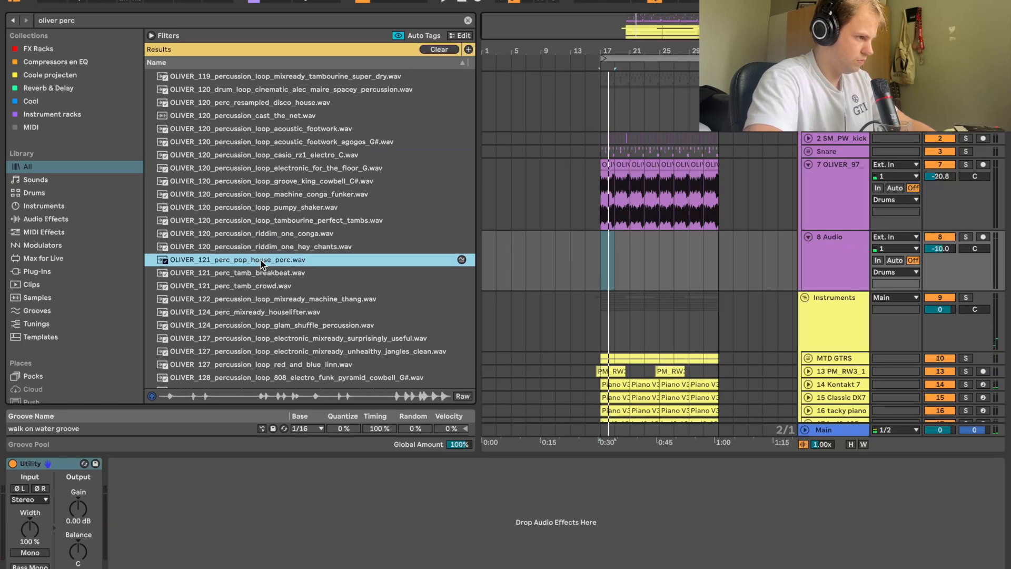
{"action": "left_click_drag", "start_coordinate": [260, 260], "coordinate": [604, 252]}
Repeat the pop house percussion loop through bar 32 and set its track volume to -14.0 dB
{"action": "key", "text": "ctrl+d"}
{"action": "key", "text": "ctrl+d"}
{"action": "key", "text": "ctrl+d"}
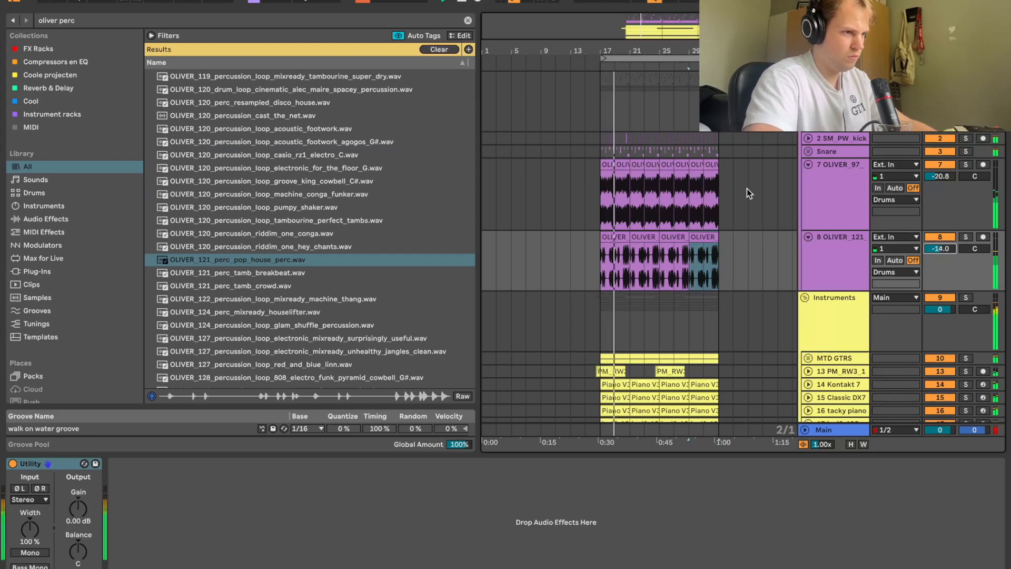
Examine the waveform and clip settings of the 90s drums percussion loop
{"action": "double_click", "coordinate": [634, 174]}
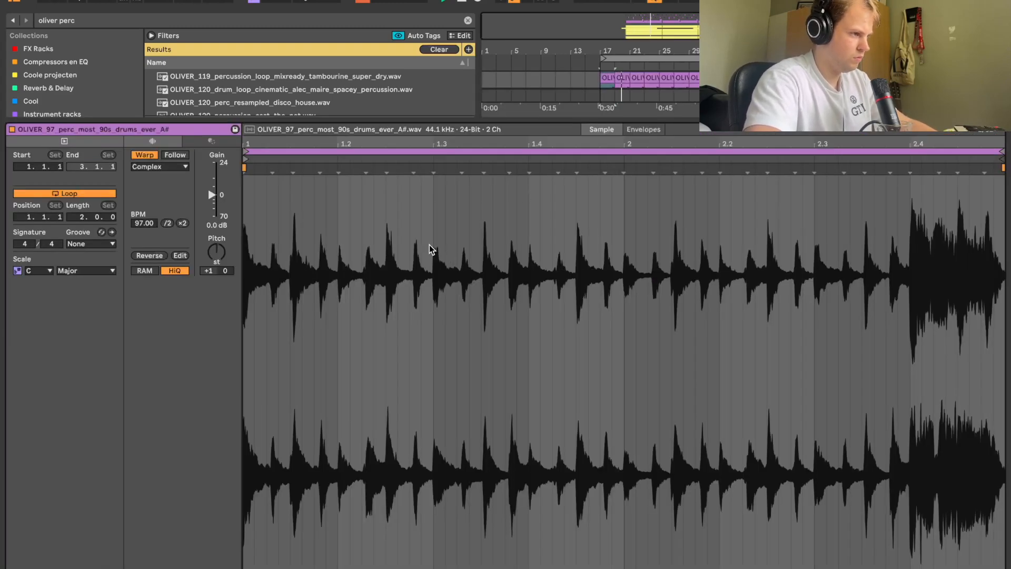
{"action": "key", "text": "shift+Tab"}
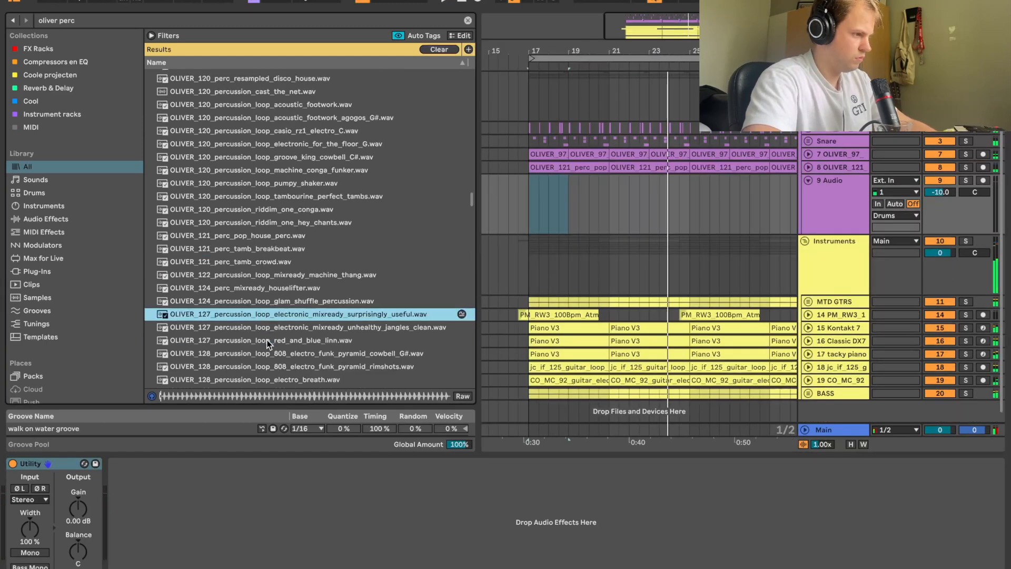
Place OLIVER_127_percussion_loop_electronic_mixready_surprisingly_useful.wav at bar 17 on the empty track below the pop house percussion and set that track to -7.7 dB
{"action": "key", "text": "Up"}
{"action": "key", "text": "Up"}
{"action": "key", "text": "Up"}
{"action": "key", "text": "Up"}
{"action": "key", "text": "Up"}
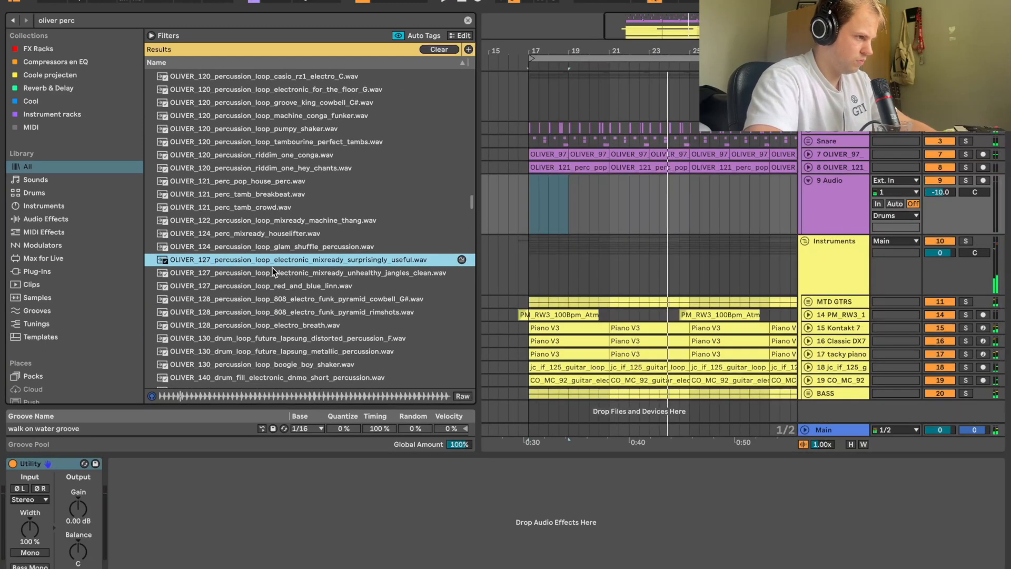
{"action": "left_click_drag", "start_coordinate": [271, 258], "coordinate": [526, 192]}
{"action": "key", "text": "space"}
{"action": "left_click_drag", "start_coordinate": [940, 191], "coordinate": [940, 179]}
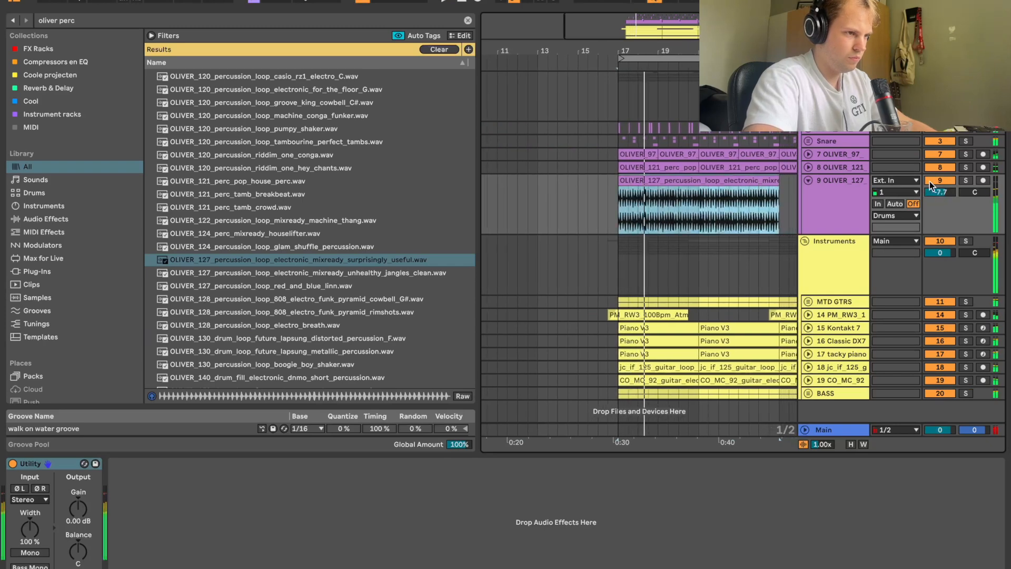
Solo the OLIVER_127 percussion track, add an EQ Eight to it and move band 3 to about 414 Hz
{"action": "left_click", "coordinate": [965, 180]}
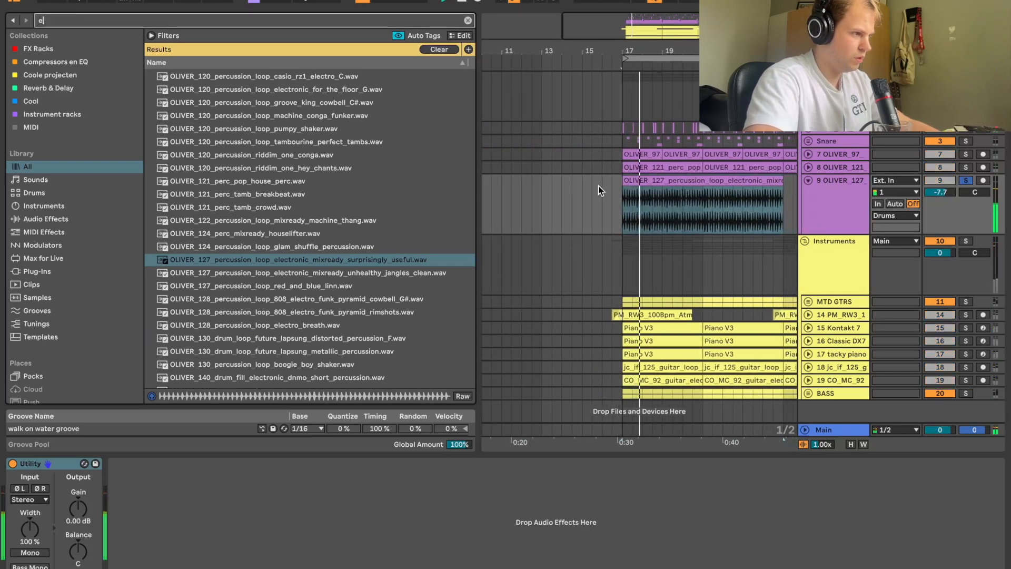
{"action": "key", "text": "ctrl+f"}
{"action": "type", "text": "eq"}
{"action": "double_click", "coordinate": [301, 129]}
{"action": "left_click_drag", "start_coordinate": [602, 367], "coordinate": [490, 366]}
{"action": "key", "text": "space"}
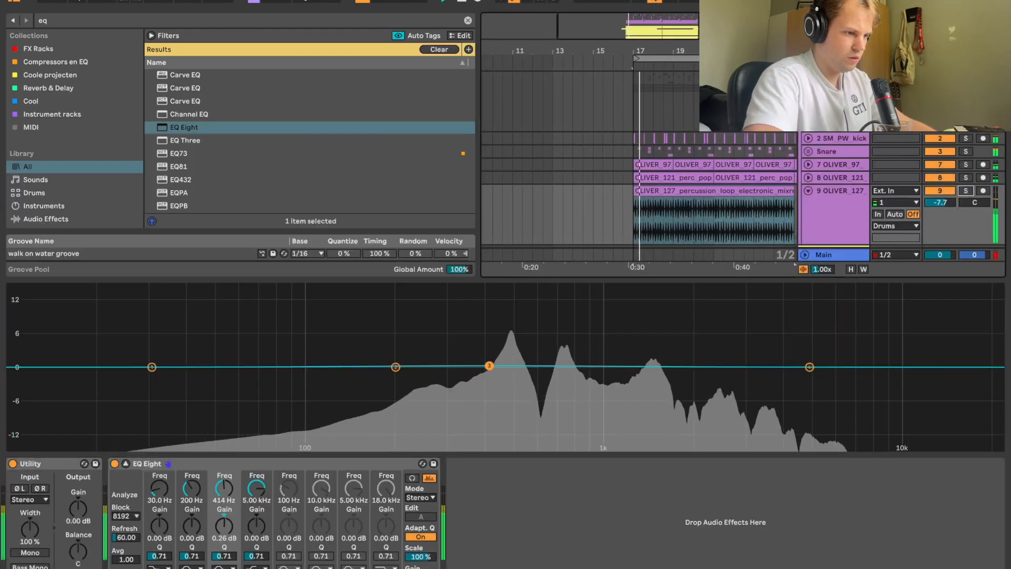
Repeat the OLIVER_127 loop through bar 32 and set its track volume to -5.0 dB, temporarily muting the 90s drums track to compare
{"action": "left_click", "coordinate": [997, 567]}
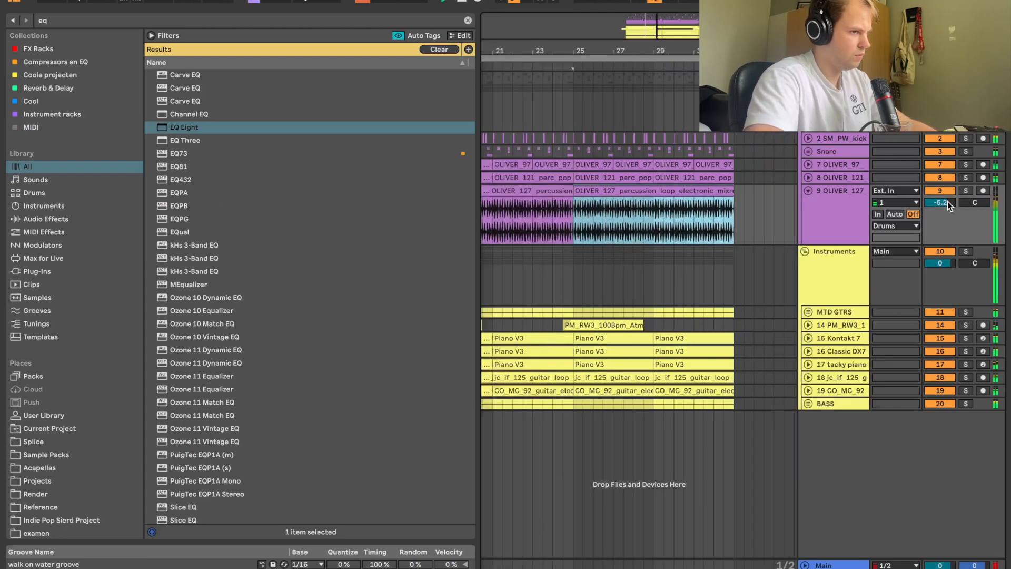
{"action": "scroll", "coordinate": [574, 188], "scroll_direction": "left", "scroll_amount": 5}
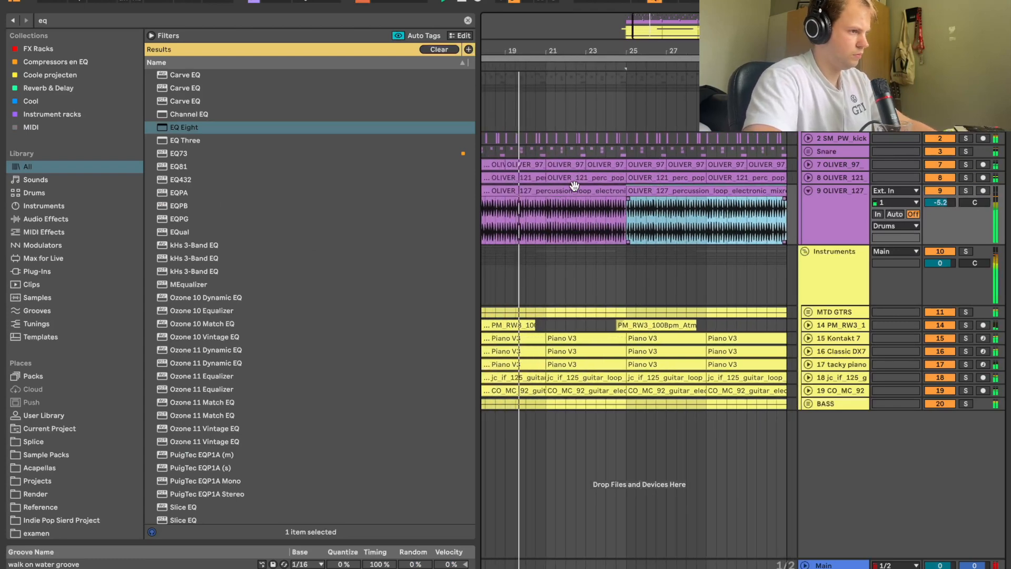
{"action": "left_click", "coordinate": [953, 164]}
{"action": "left_click_drag", "start_coordinate": [943, 201], "coordinate": [943, 198]}
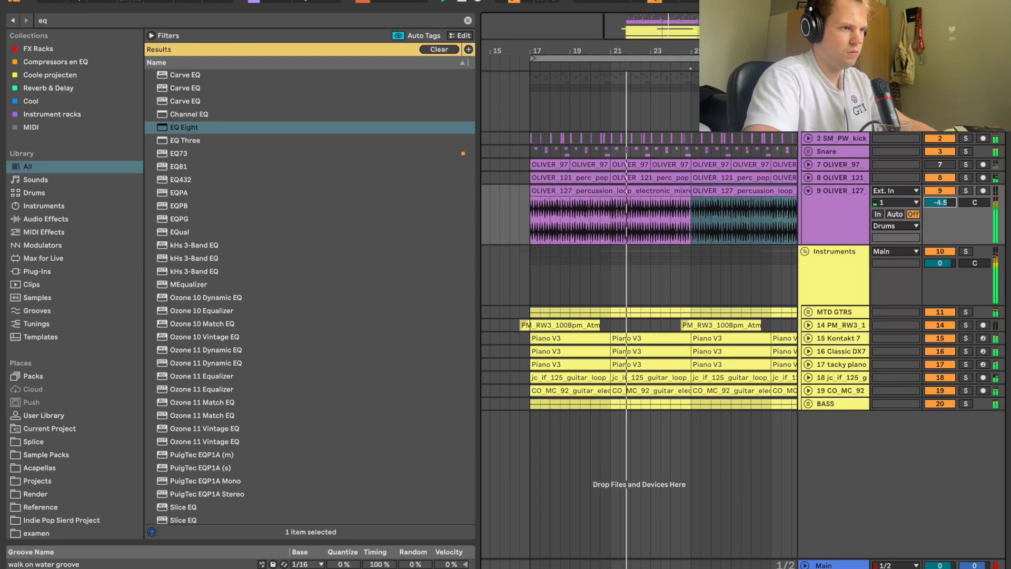
{"action": "left_click", "coordinate": [848, 201]}
{"action": "left_click", "coordinate": [941, 164]}
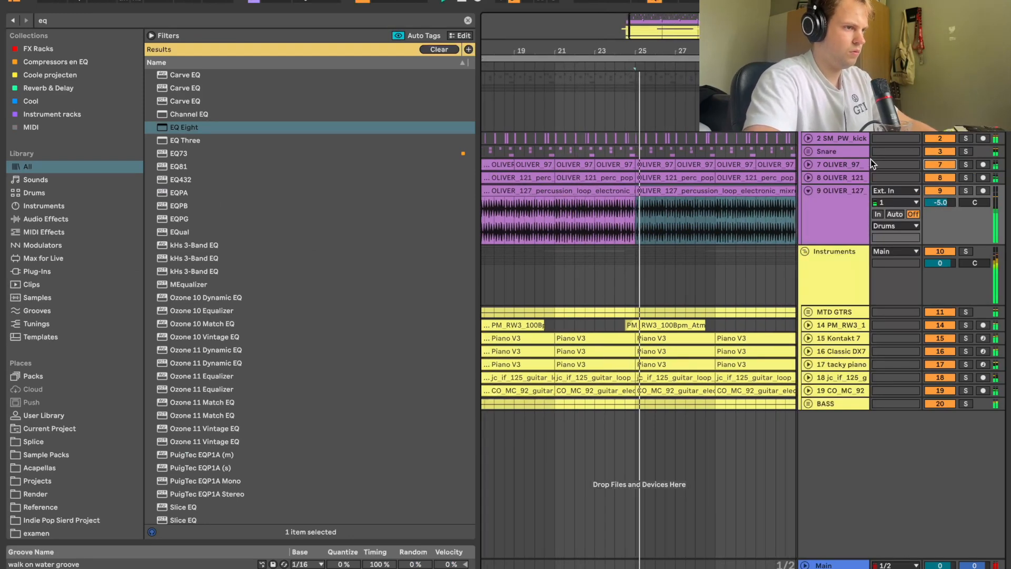
Solo the 90s drums percussion track and play its first clip from beat 4 of bar 18
{"action": "left_click", "coordinate": [808, 164]}
{"action": "key", "text": "space"}
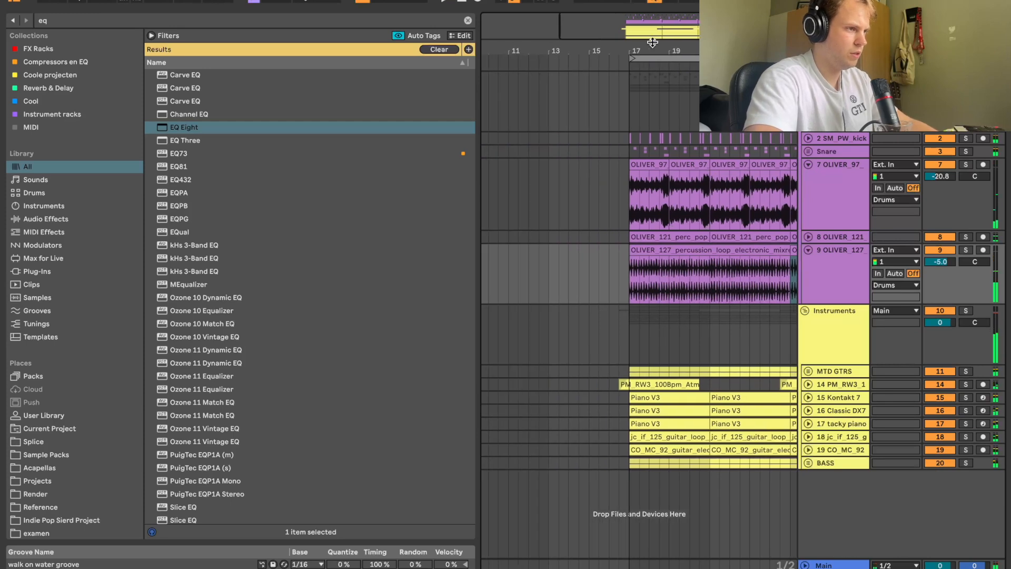
{"action": "left_click_drag", "start_coordinate": [652, 42], "coordinate": [658, 46]}
{"action": "left_click", "coordinate": [712, 189]}
{"action": "key", "text": "s"}
{"action": "key", "text": "space"}
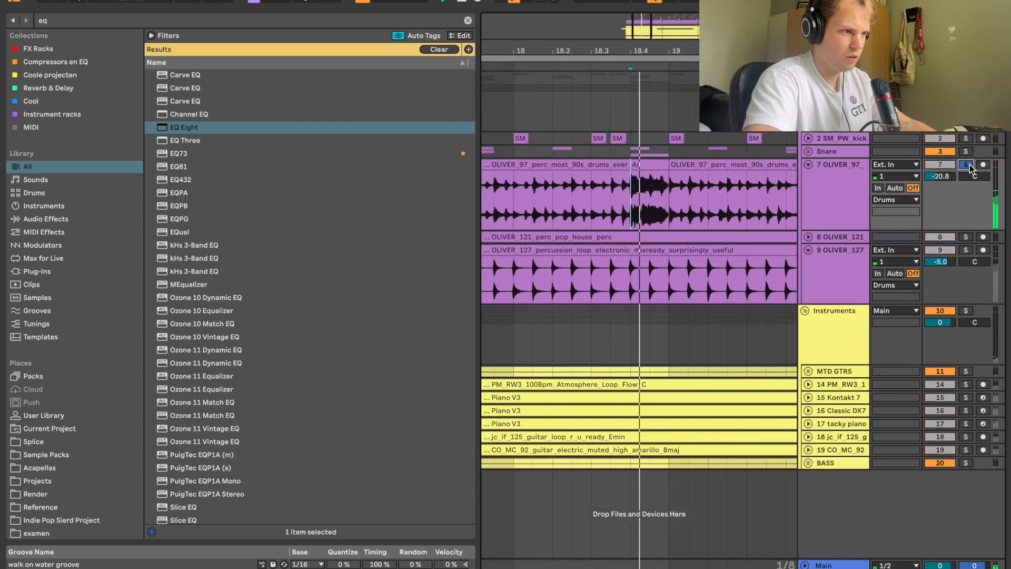
Split the first 90s drums clip at beat 4 of bar 18 and delete the part before the split
{"action": "key", "text": "space"}
{"action": "key", "text": "super+e"}
{"action": "left_click", "coordinate": [581, 165]}
{"action": "key", "text": "Delete"}
{"action": "left_click", "coordinate": [586, 185]}
{"action": "key", "text": "space"}
Delete all 90s drums percussion clips from bar 19 onward, keeping only the hit on beat 4 of bar 18
{"action": "left_click_drag", "start_coordinate": [656, 36], "coordinate": [545, 43]}
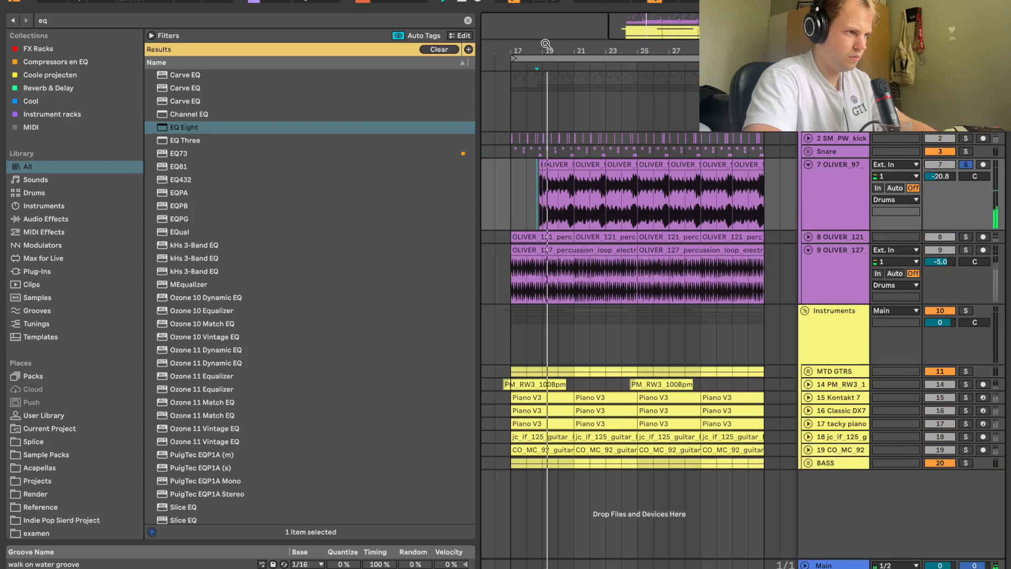
{"action": "left_click_drag", "start_coordinate": [767, 182], "coordinate": [546, 183]}
{"action": "key", "text": "Delete"}
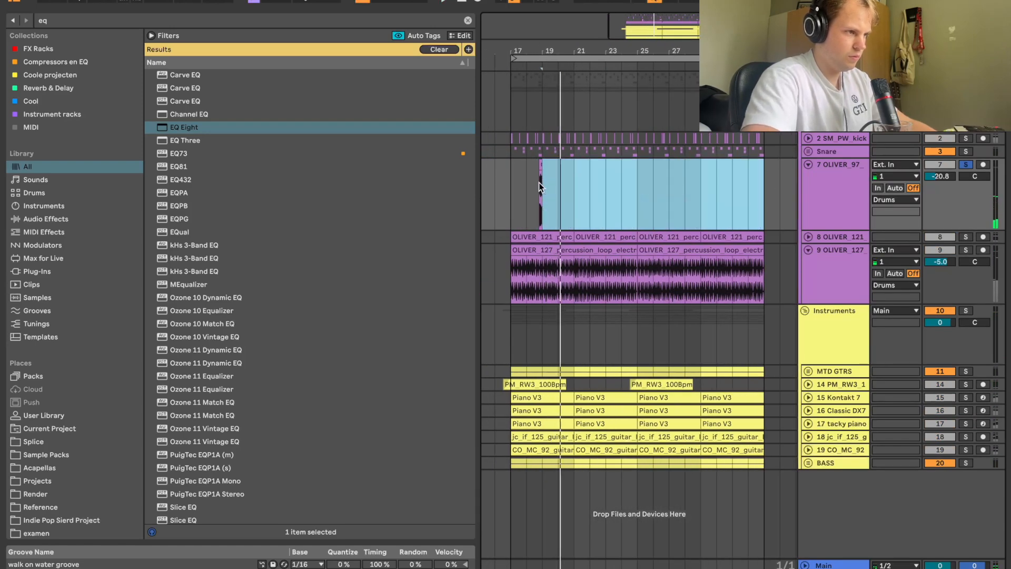
Play the isolated 90s drums hit, take its track out of solo and set the track volume to -15.6 dB
{"action": "left_click", "coordinate": [539, 182]}
{"action": "key", "text": "space"}
{"action": "key", "text": "space"}
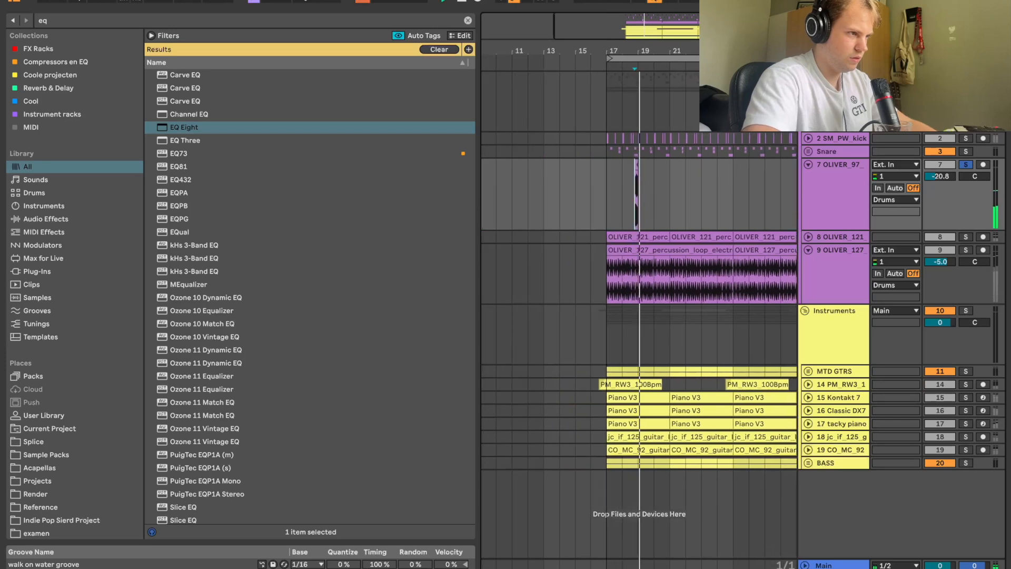
{"action": "left_click_drag", "start_coordinate": [695, 51], "coordinate": [1010, 160]}
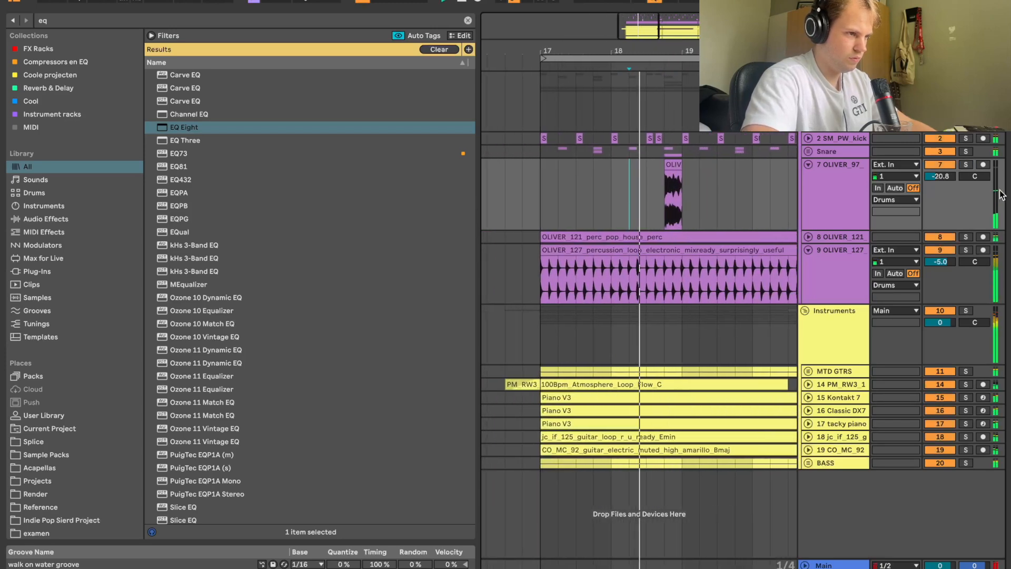
{"action": "left_click_drag", "start_coordinate": [941, 176], "coordinate": [941, 170]}
Move the 90s drums hit to beat 4 of bar 20 and duplicate its four-bar span to repeat it in bar 24
{"action": "left_click_drag", "start_coordinate": [674, 35], "coordinate": [658, 36]}
{"action": "key", "text": "space"}
{"action": "left_click_drag", "start_coordinate": [568, 164], "coordinate": [634, 163]}
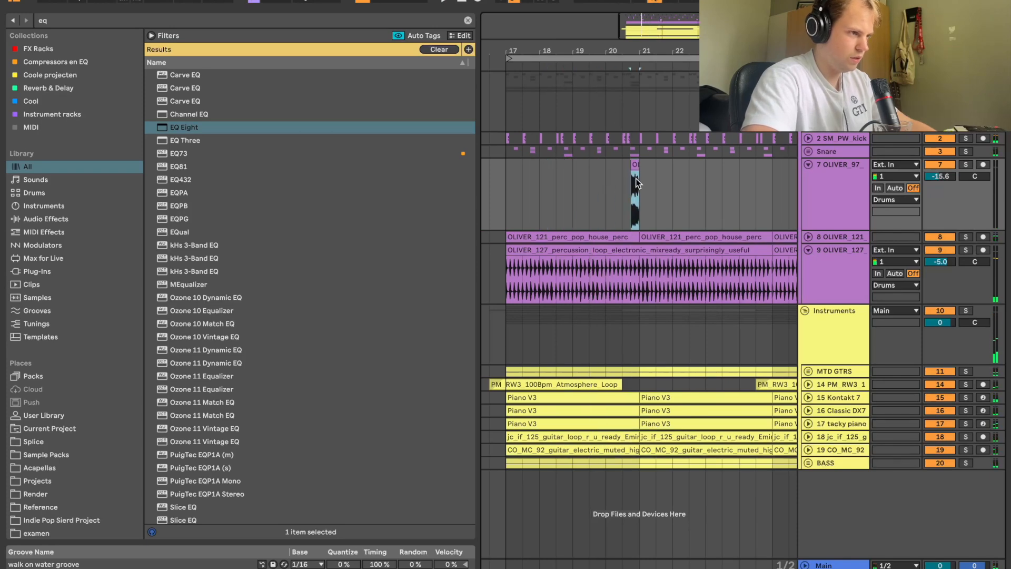
{"action": "left_click_drag", "start_coordinate": [516, 185], "coordinate": [660, 184]}
{"action": "key", "text": "space"}
{"action": "key", "text": "super+d"}
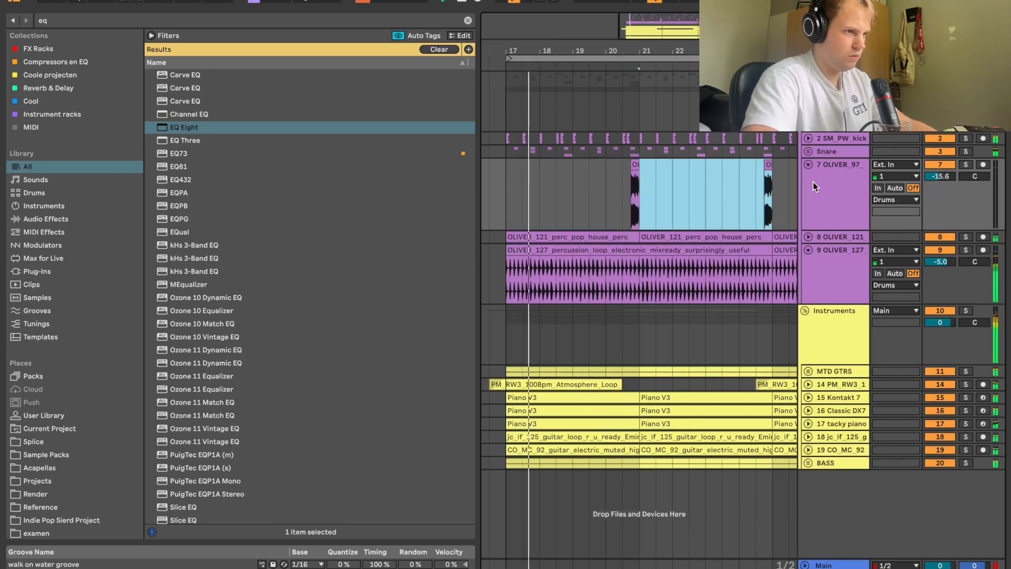
Insert an audio track below the OLIVER_97 track and fill it with the TS_HIHAT_115_hats_14_inch_eights_barks.wav loop from bar 17
{"action": "left_click", "coordinate": [821, 185]}
{"action": "key", "text": "super+t"}
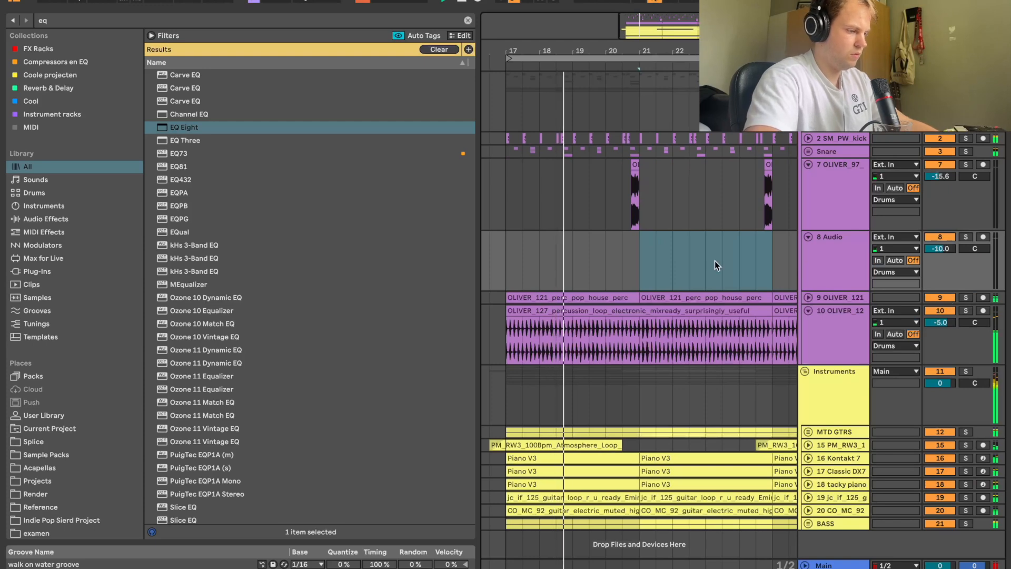
{"action": "key", "text": "super+f"}
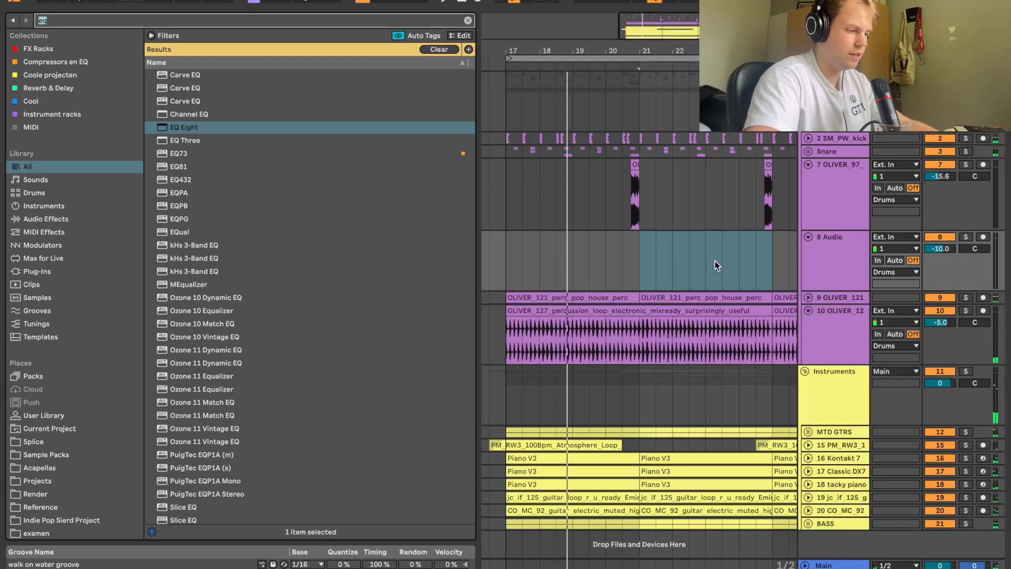
{"action": "type", "text": "ts hat"}
{"action": "left_click", "coordinate": [245, 232]}
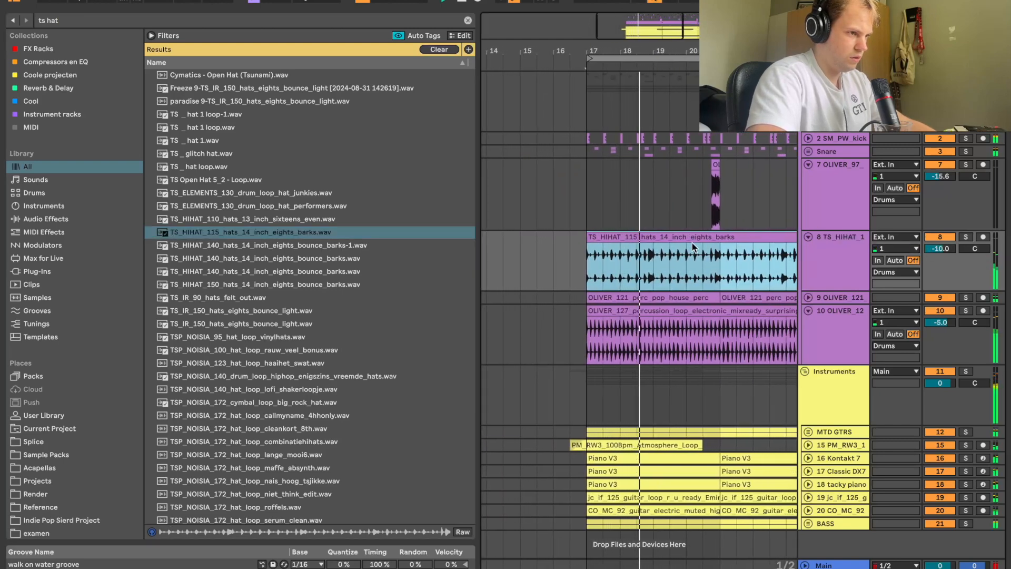
Hide the browser and duplicate the OLIVER_97 percussion hits from bars 17–25 into bars 25–33
{"action": "scroll", "coordinate": [694, 235], "scroll_direction": "right", "scroll_amount": 7}
{"action": "left_click", "coordinate": [13, 1]}
{"action": "scroll", "coordinate": [236, 234], "scroll_direction": "left", "scroll_amount": 6}
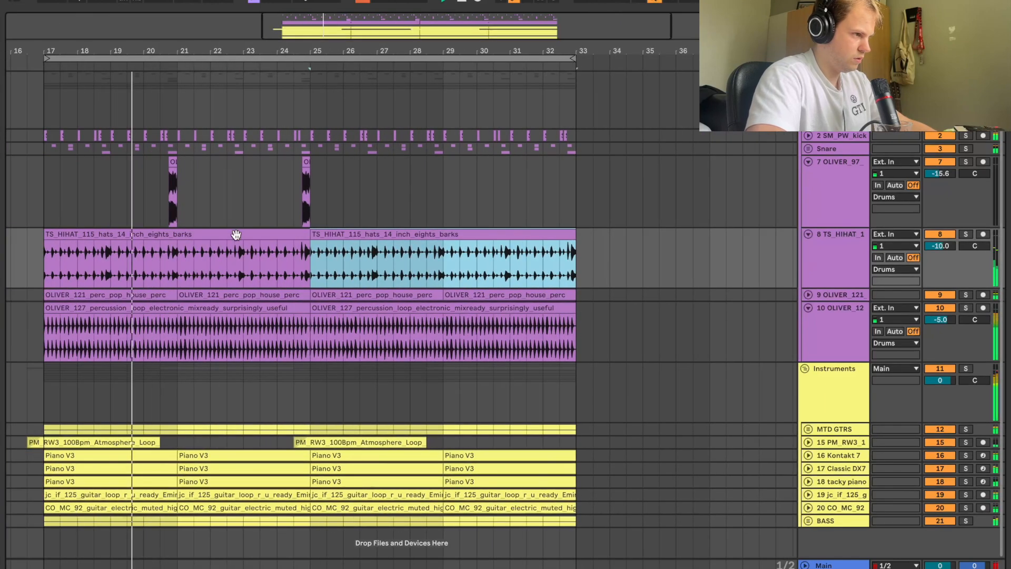
{"action": "scroll", "coordinate": [463, 184], "scroll_direction": "left", "scroll_amount": 5}
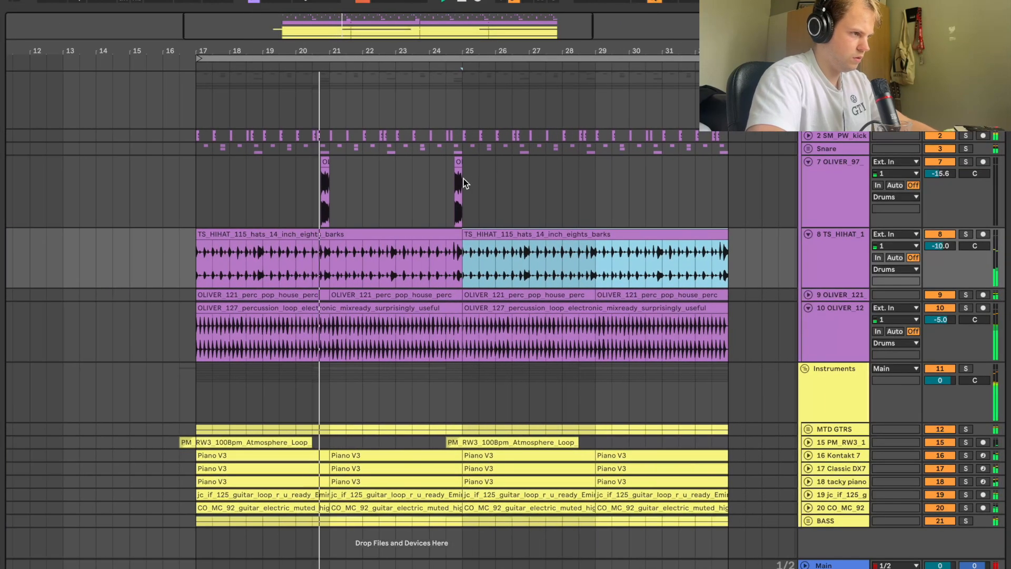
{"action": "left_click_drag", "start_coordinate": [464, 178], "coordinate": [210, 176]}
{"action": "key", "text": "ctrl+d"}
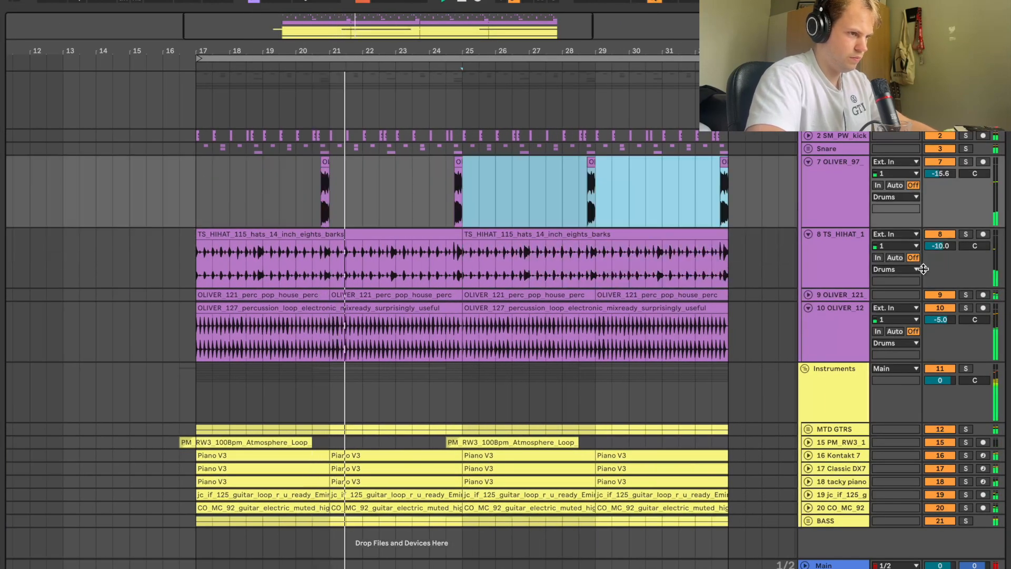
Unfold the OLIVER_121 perc pop house track and delete it
{"action": "left_click", "coordinate": [814, 293]}
{"action": "left_click", "coordinate": [807, 293]}
{"action": "left_click", "coordinate": [843, 307]}
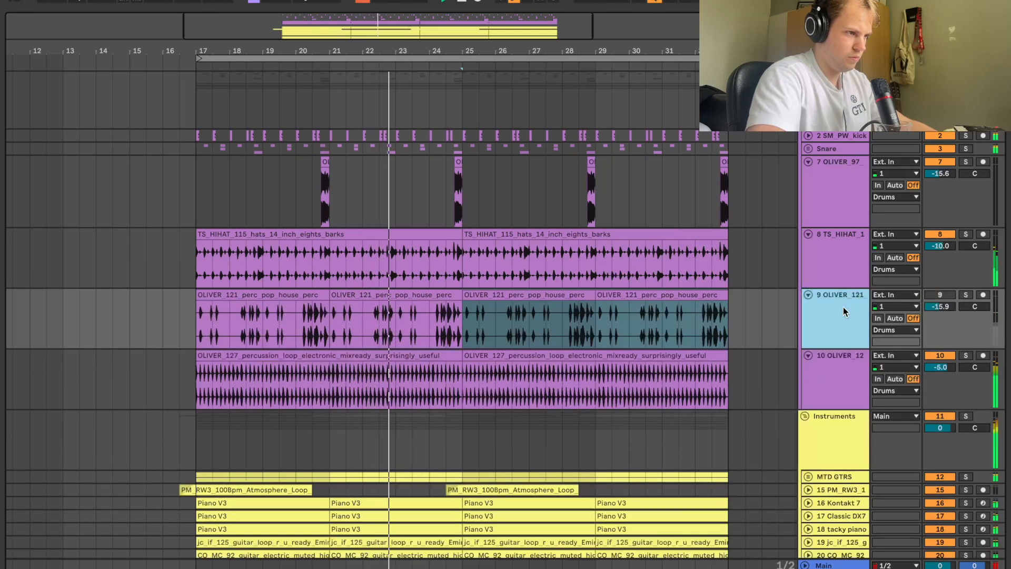
{"action": "key", "text": "Delete"}
{"action": "left_click", "coordinate": [220, 205]}
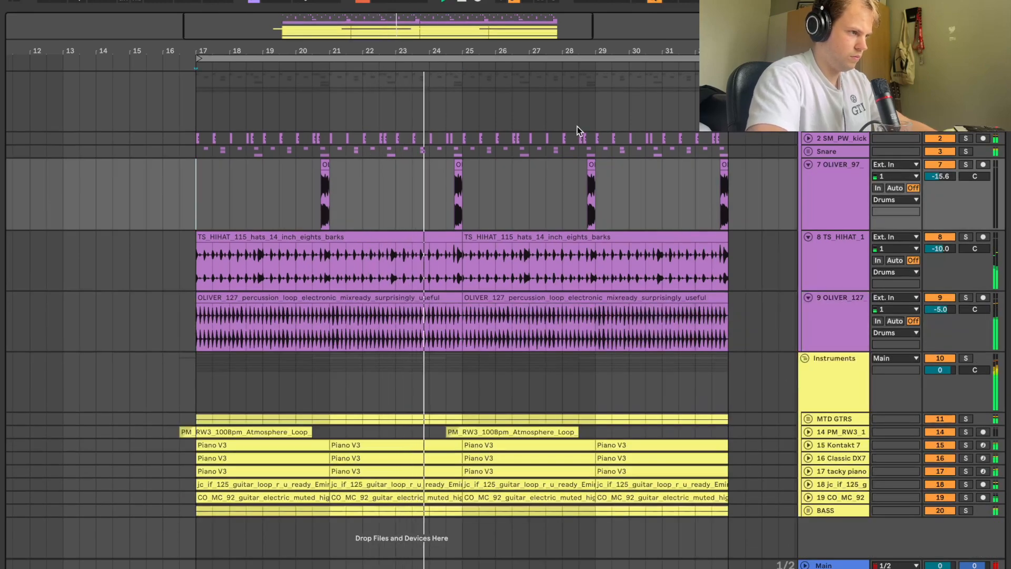
Collapse the OLIVER_97, TS_HIHAT_115 and OLIVER_127 drum tracks
{"action": "left_click", "coordinate": [808, 164]}
{"action": "left_click", "coordinate": [808, 177]}
{"action": "left_click", "coordinate": [808, 191]}
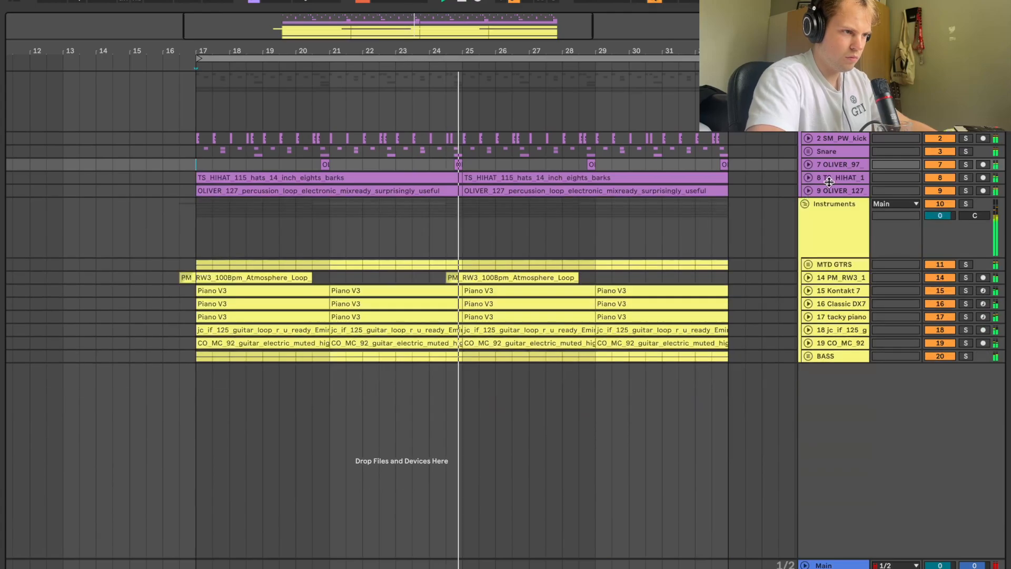
Switch to Splice and audition the TL_C87_FX_Arp_meridian_Fmaj.wav sample for use in the project
{"action": "key", "text": "super+Tab"}
{"action": "left_click", "coordinate": [223, 326]}
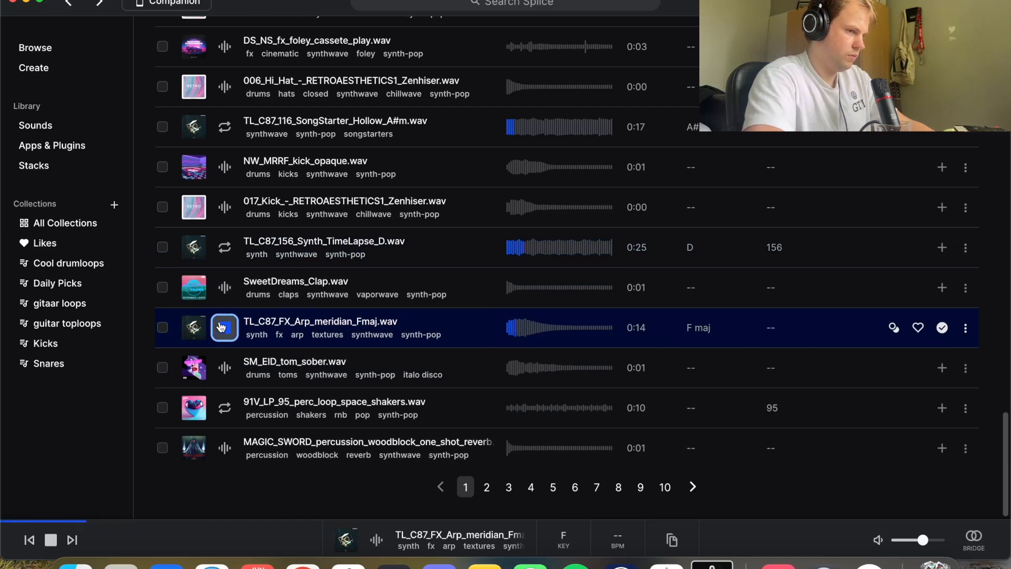
{"action": "left_click", "coordinate": [965, 328]}
{"action": "left_click", "coordinate": [672, 540]}
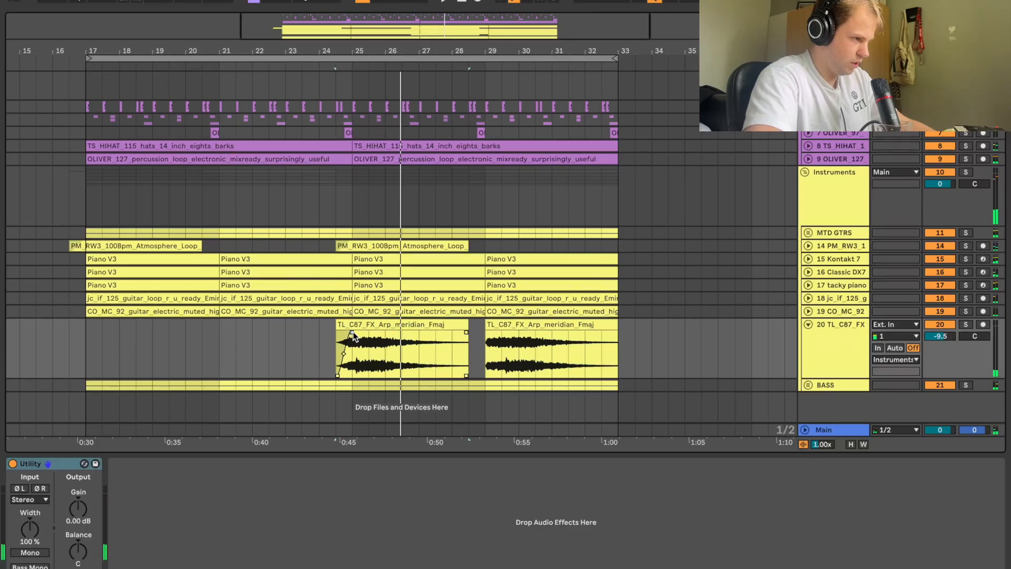
Delete the TL_C87_FX_Arp clip at bar 29 and copy the faded one to just before bar 17
{"action": "key", "text": "space"}
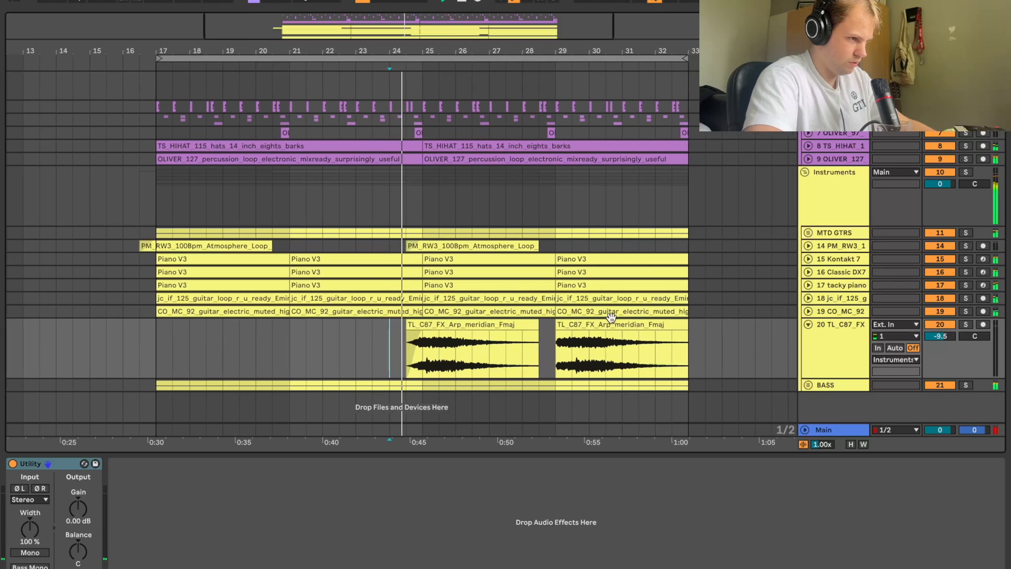
{"action": "left_click", "coordinate": [611, 320]}
{"action": "key", "text": "Delete"}
{"action": "left_click", "coordinate": [515, 323]}
{"action": "key", "text": "super+c"}
{"action": "left_click", "coordinate": [142, 333]}
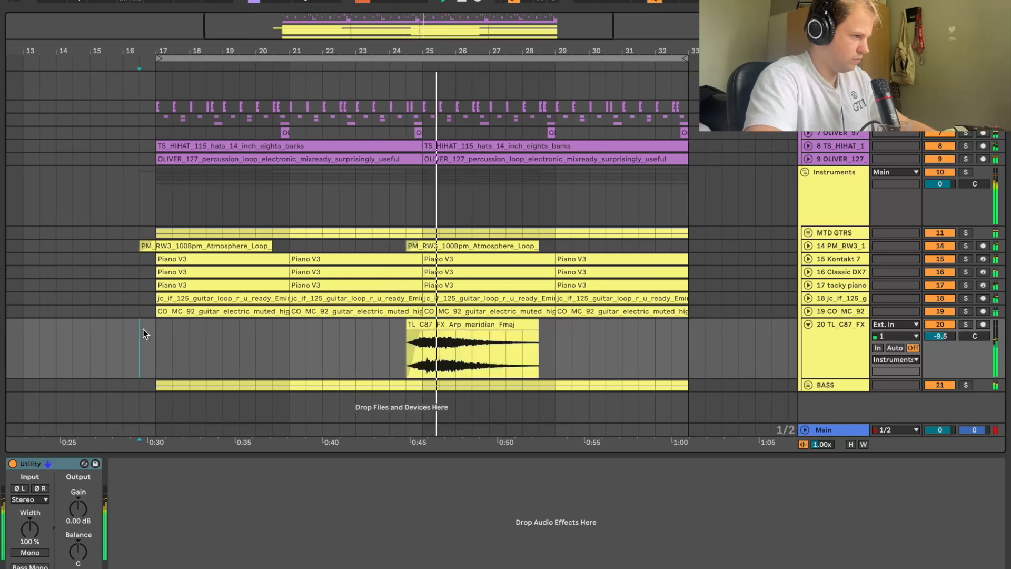
{"action": "key", "text": "super+v"}
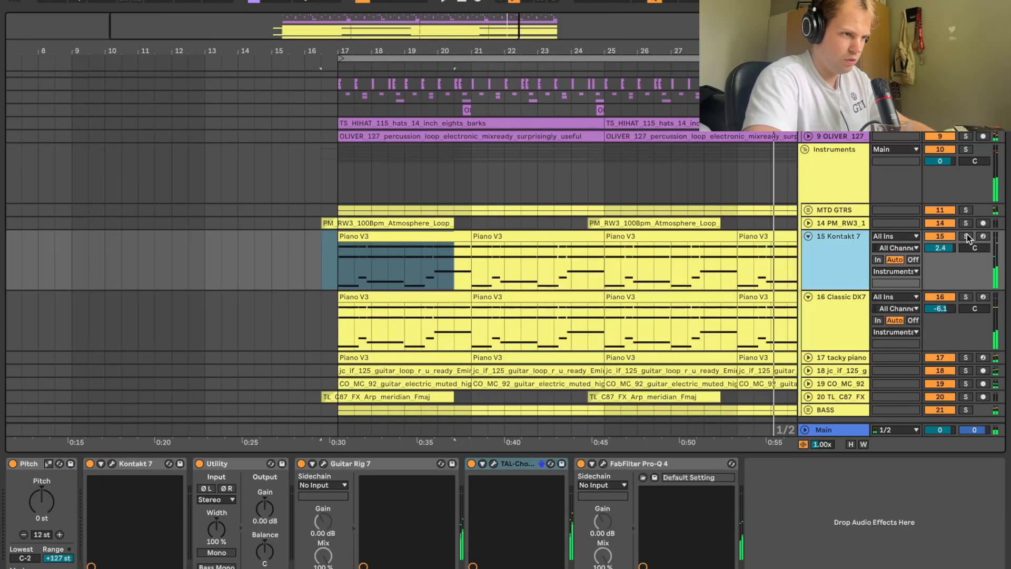
Solo the 15 Kontakt 7 track, play it from bar 17 and add Overdrive before Guitar Rig 7
{"action": "left_click", "coordinate": [965, 235]}
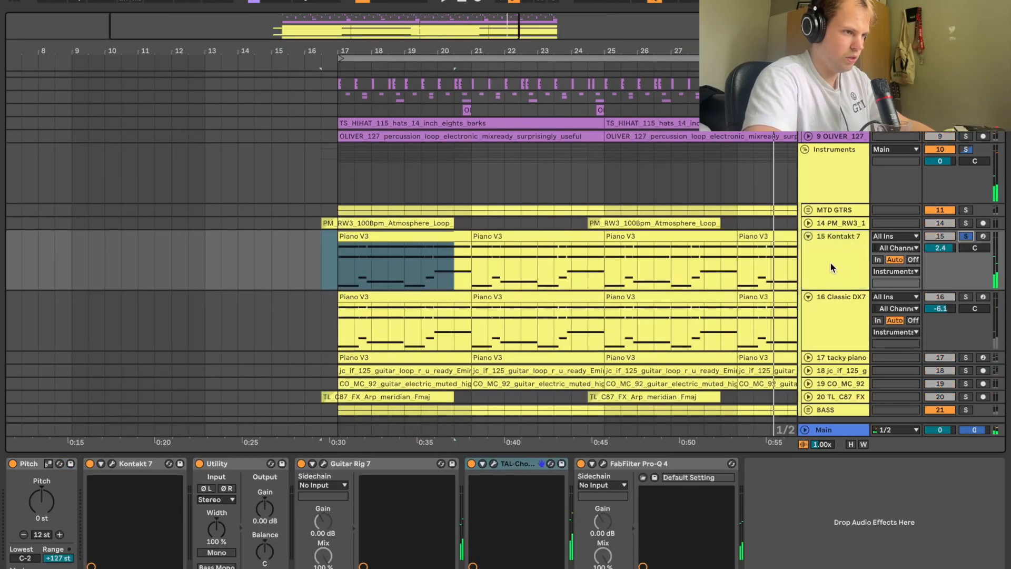
{"action": "left_click", "coordinate": [335, 269]}
{"action": "key", "text": "space"}
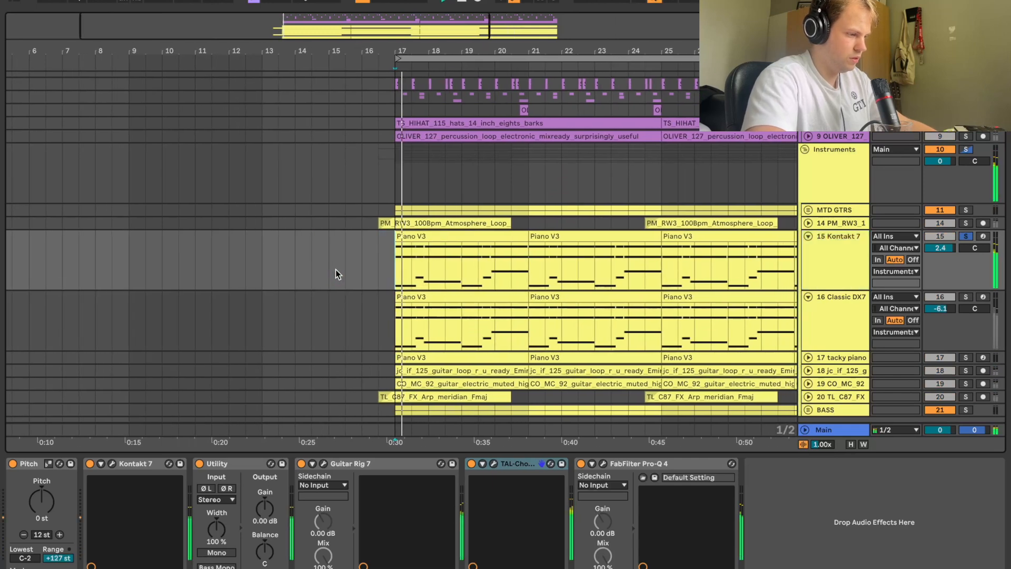
{"action": "key", "text": "super+f"}
{"action": "type", "text": "over"}
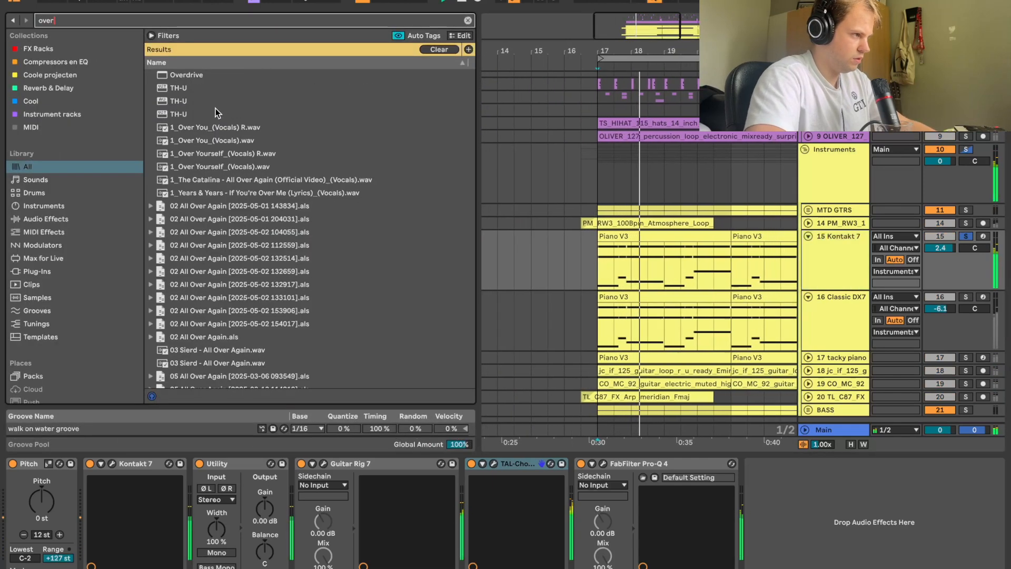
{"action": "double_click", "coordinate": [185, 75]}
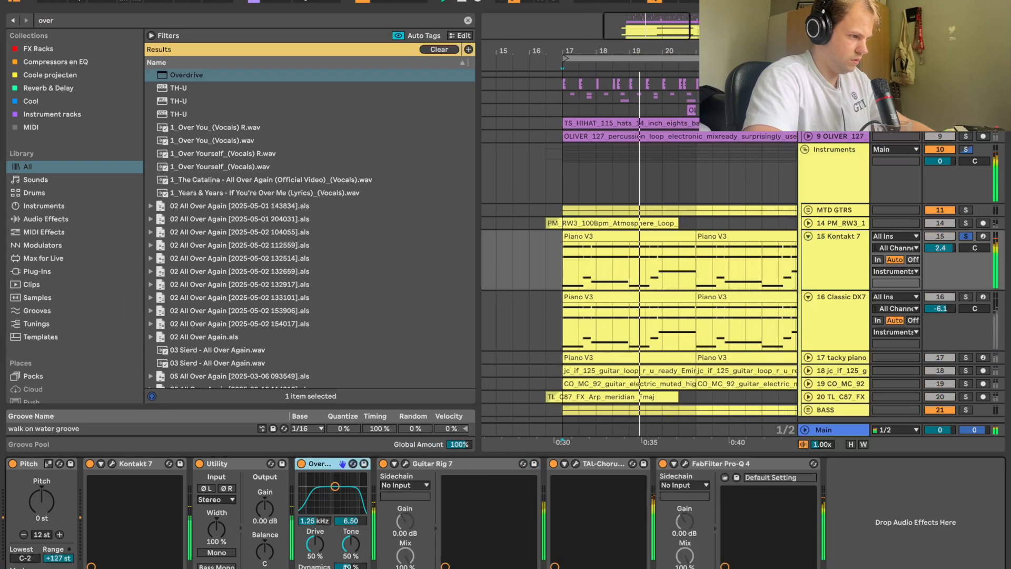
Set the Overdrive's drive to 32% and the Kontakt 7 track's volume to 3.0 dB, with its solo off
{"action": "key", "text": "space"}
{"action": "key", "text": "space"}
{"action": "left_click_drag", "start_coordinate": [315, 544], "coordinate": [315, 559]}
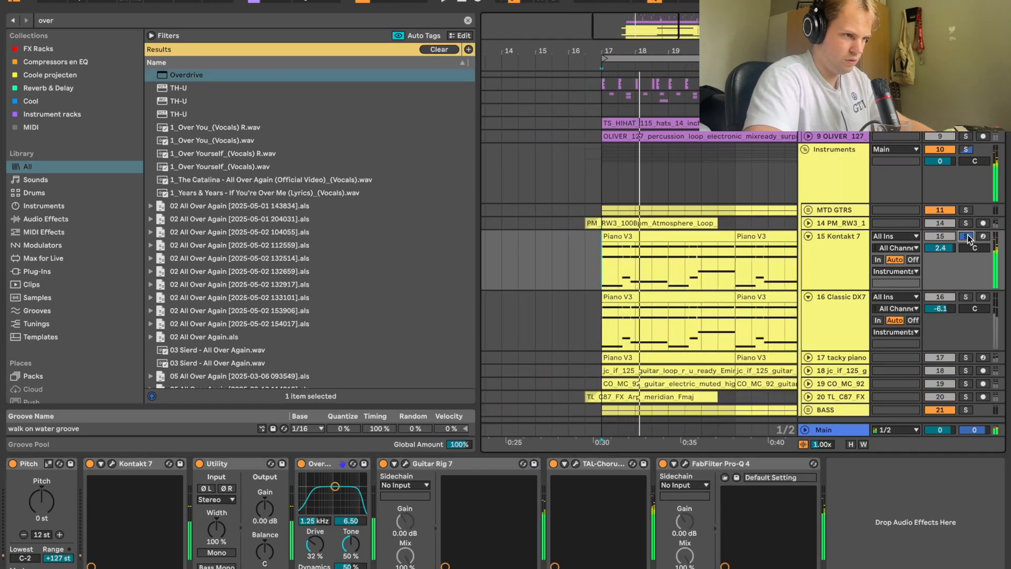
{"action": "left_click_drag", "start_coordinate": [940, 249], "coordinate": [940, 244]}
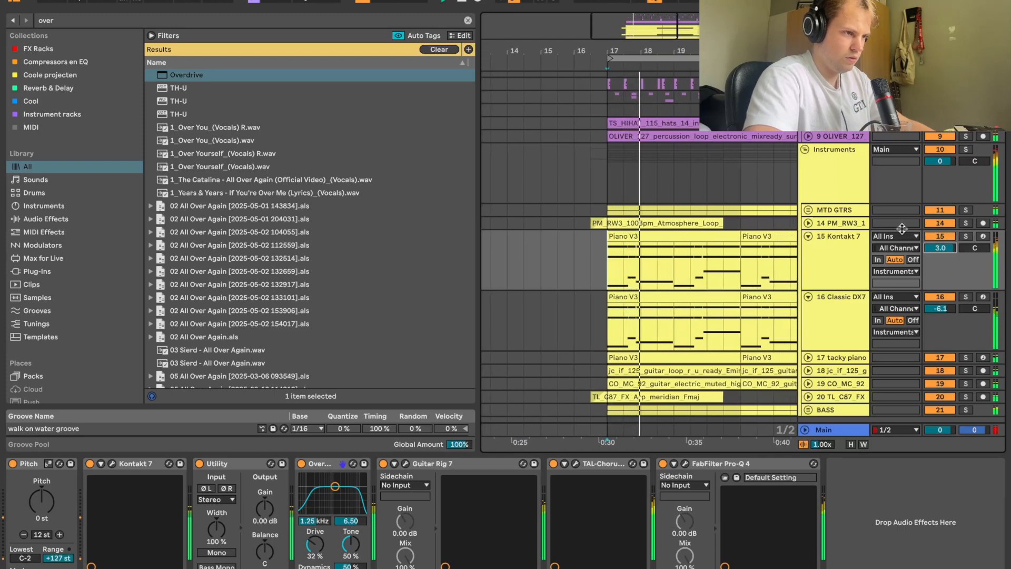
Add the Kickstart 2 plug-in to the Instruments group
{"action": "scroll", "coordinate": [853, 181], "scroll_direction": "up", "scroll_amount": 3}
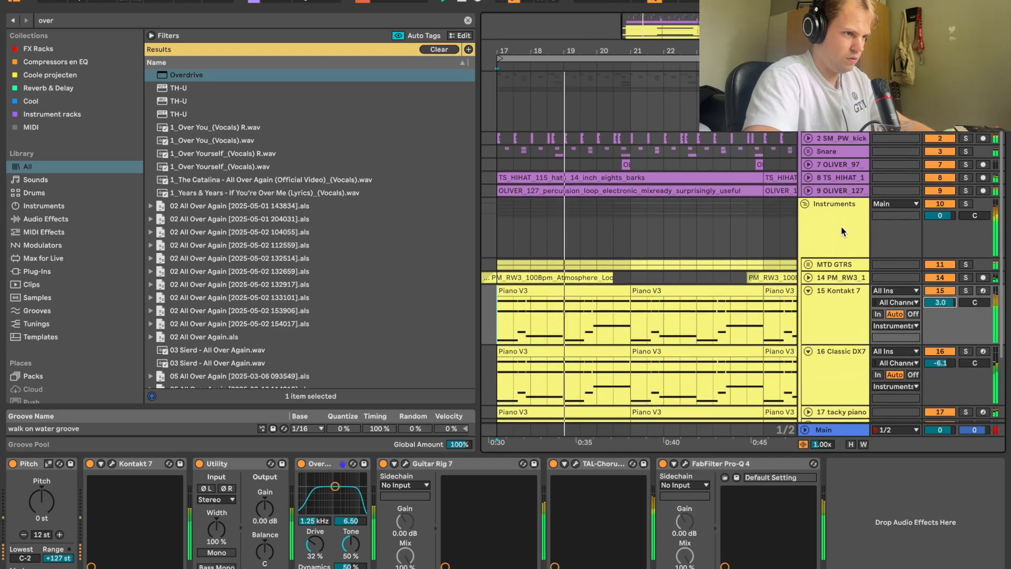
{"action": "left_click", "coordinate": [839, 228]}
{"action": "key", "text": "ctrl+f"}
{"action": "type", "text": "kickstart"}
{"action": "key", "text": "Return"}
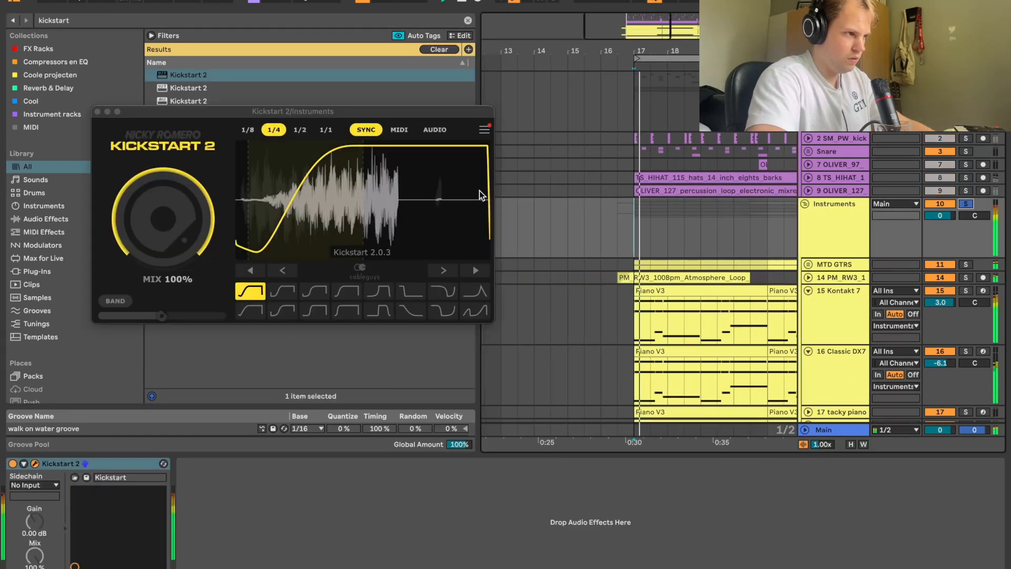
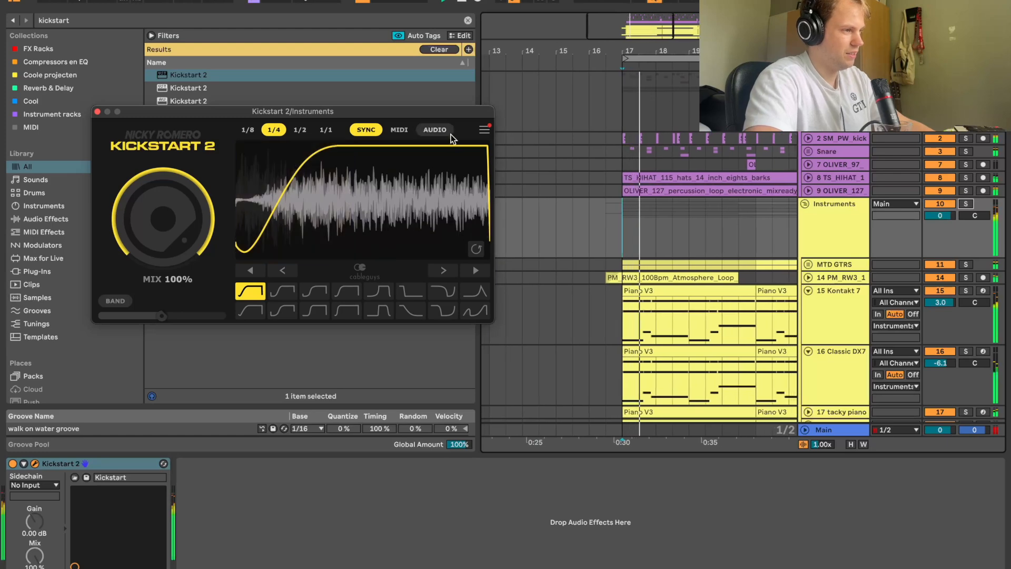
Set Kickstart 2 to audio triggering with 2-SM PW kick classico as its sidechain input, and close its window
{"action": "left_click", "coordinate": [445, 131]}
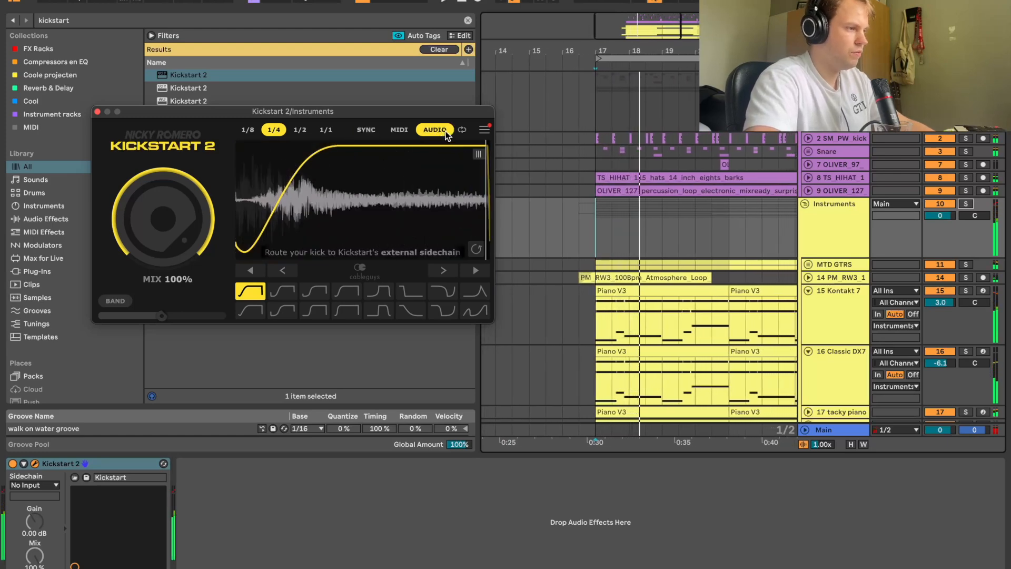
{"action": "left_click", "coordinate": [35, 484]}
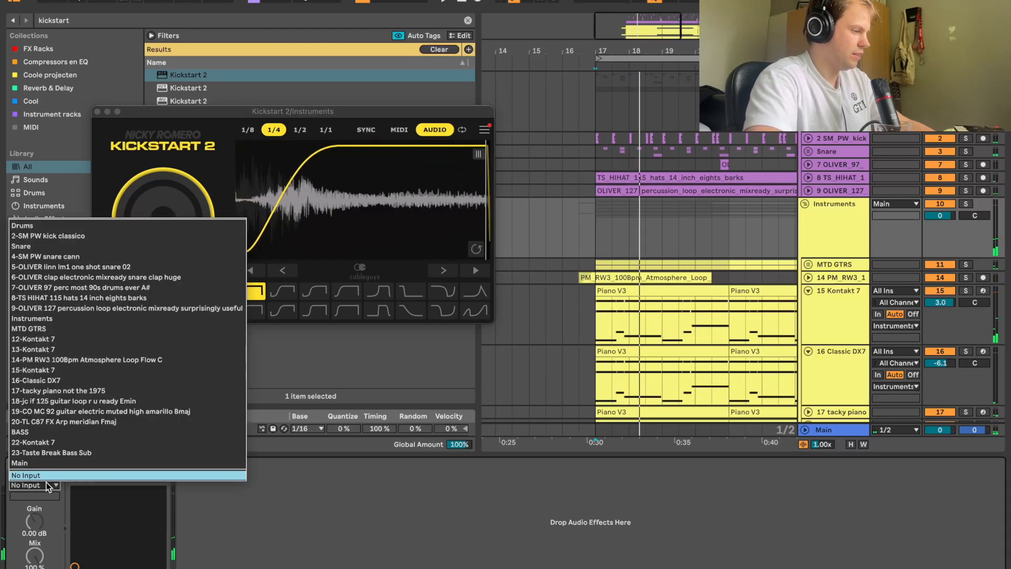
{"action": "left_click", "coordinate": [87, 236]}
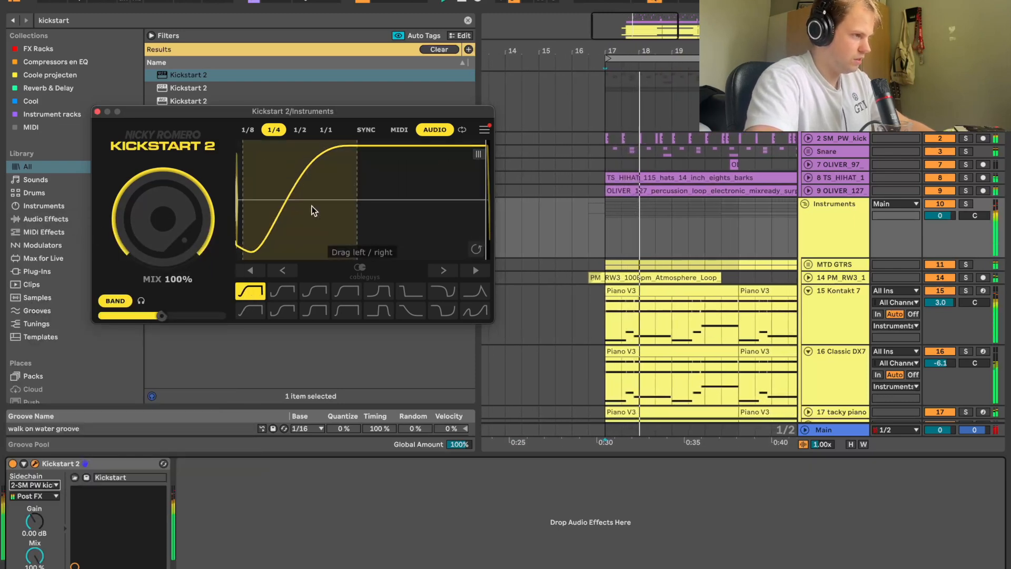
{"action": "left_click", "coordinate": [97, 111]}
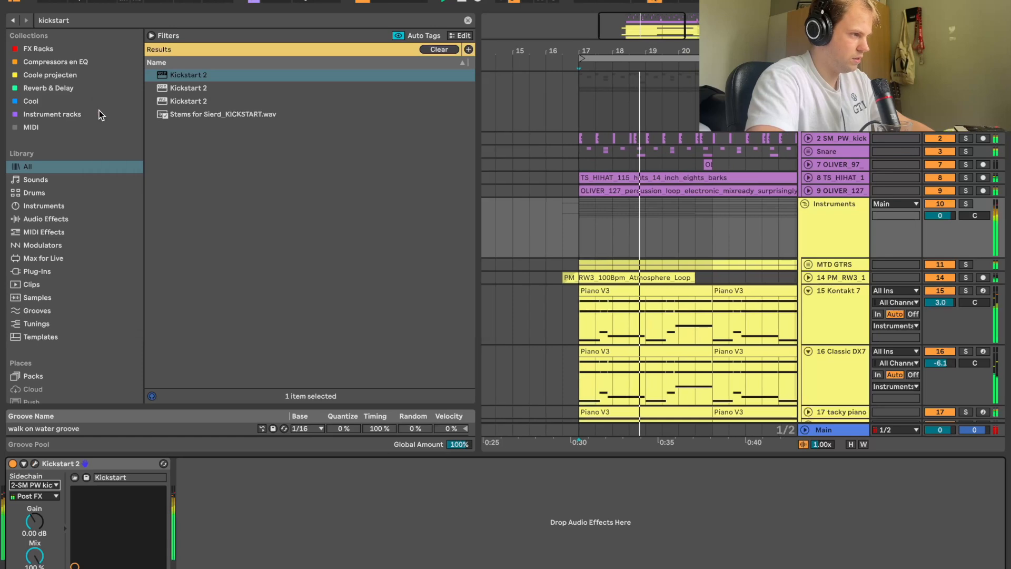
Duplicate Kickstart 2 on the Instruments group and lower the copy's mix to 58%
{"action": "key", "text": "space"}
{"action": "left_click", "coordinate": [121, 463]}
{"action": "key", "text": "super+d"}
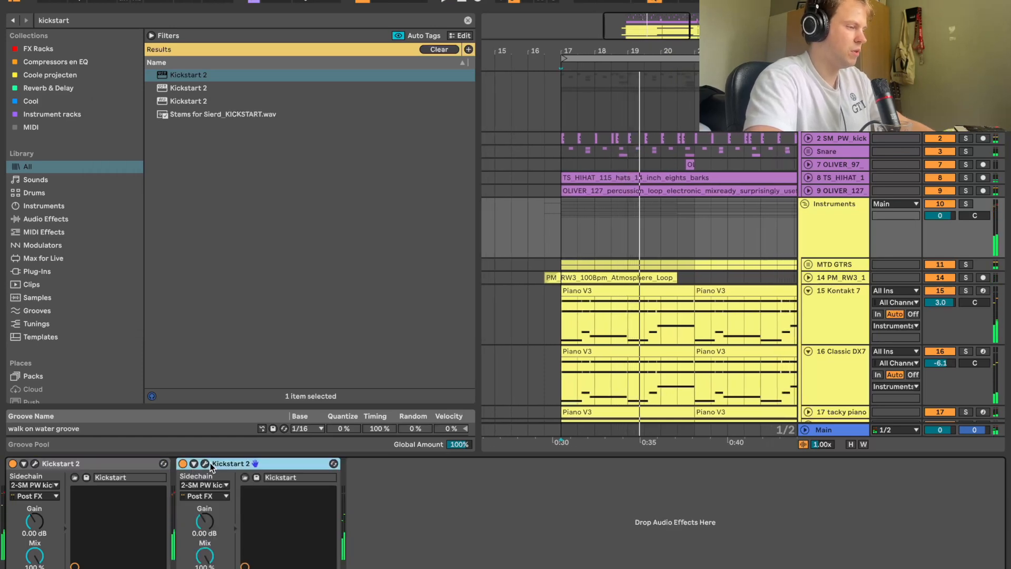
{"action": "left_click", "coordinate": [206, 463]}
{"action": "left_click_drag", "start_coordinate": [158, 232], "coordinate": [156, 276]}
{"action": "key", "text": "space"}
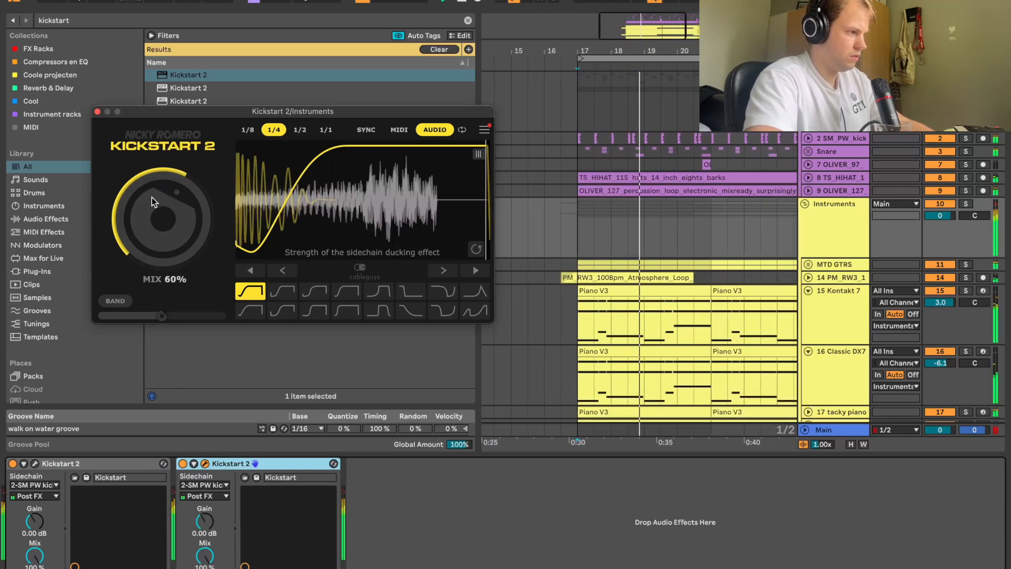
{"action": "left_click_drag", "start_coordinate": [147, 185], "coordinate": [148, 188]}
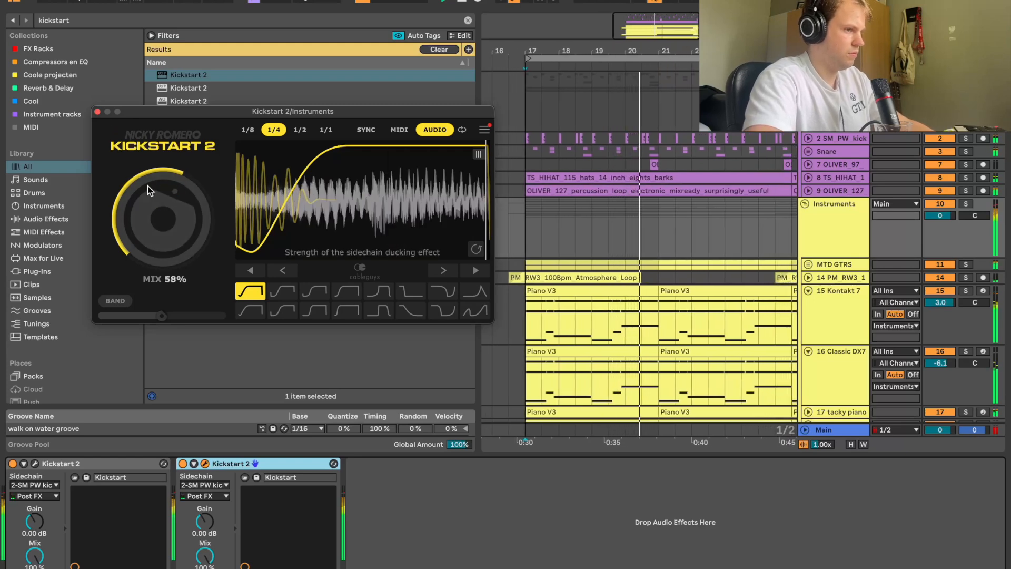
Hide the browser and set the second Kickstart 2's mix to 50%
{"action": "left_click", "coordinate": [97, 112]}
{"action": "key", "text": "super+alt+b"}
{"action": "scroll", "coordinate": [500, 186], "scroll_direction": "down", "scroll_amount": 3}
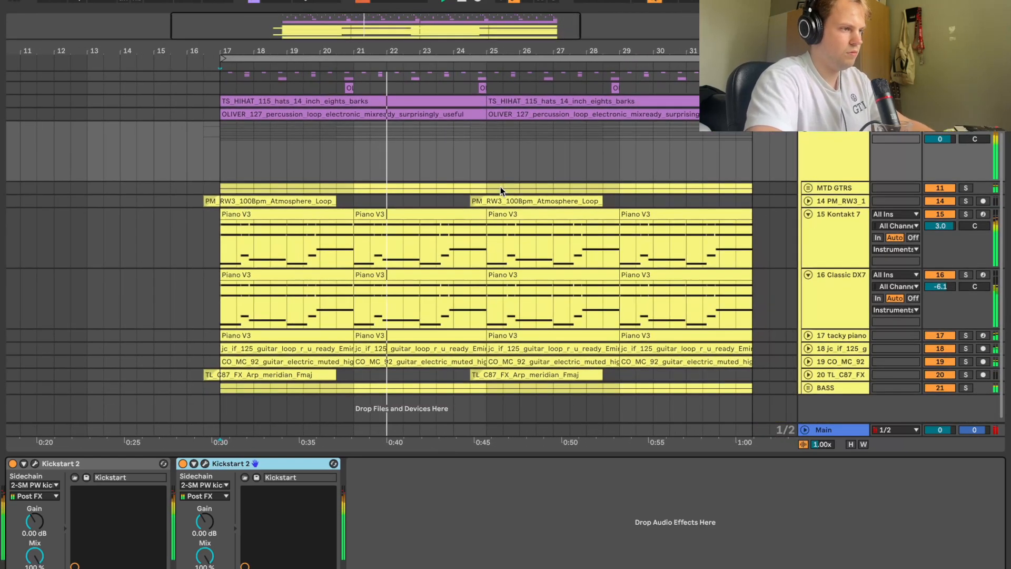
{"action": "left_click", "coordinate": [205, 463]}
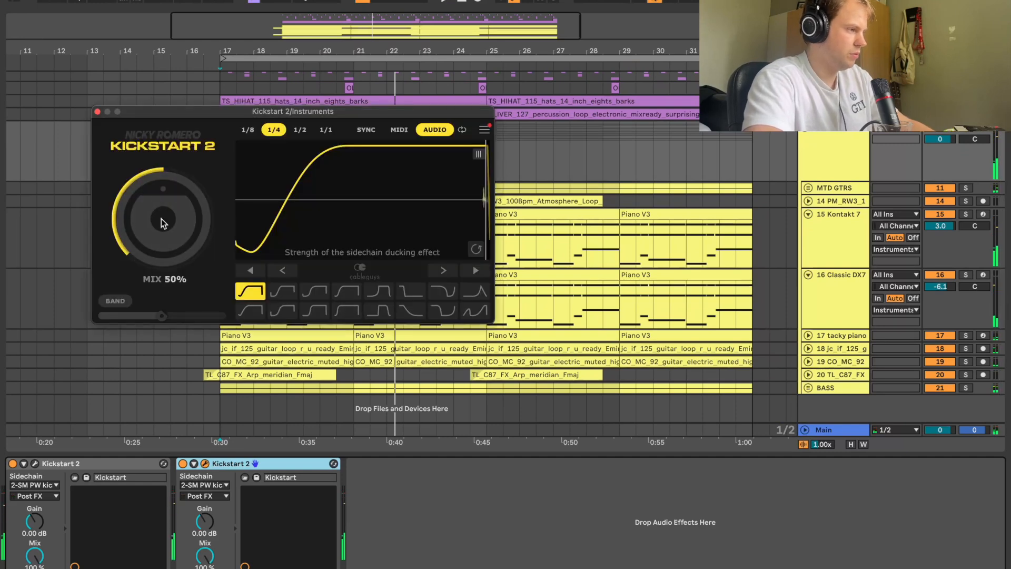
{"action": "left_click", "coordinate": [97, 111]}
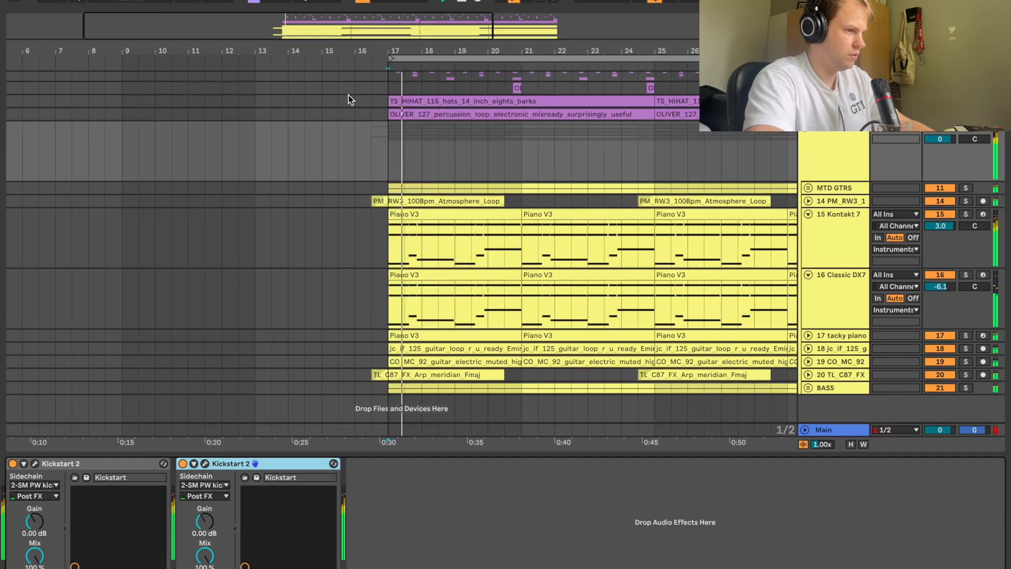
Insert a new audio track below the 15 Kontakt 7 track and place the insertion point at bar 25
{"action": "left_click", "coordinate": [815, 226]}
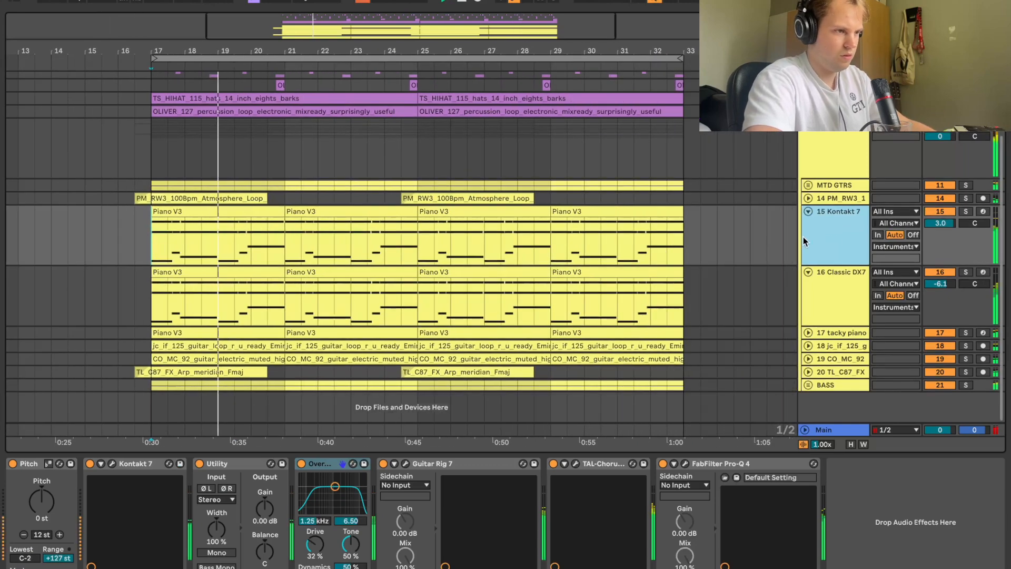
{"action": "key", "text": "ctrl+t"}
{"action": "left_click", "coordinate": [417, 305]}
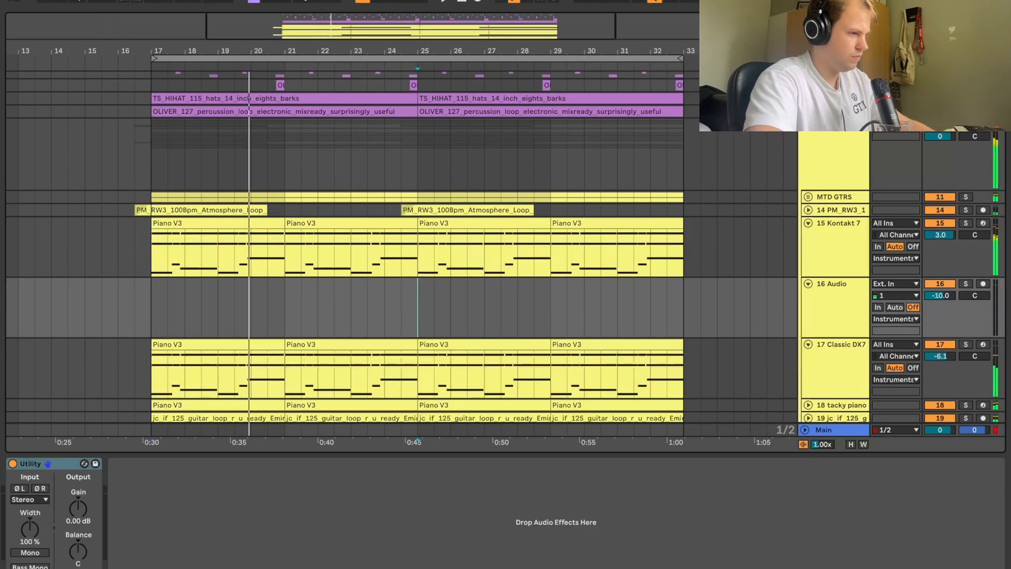
Switch to Splice, audition DS_VS_70_guitar_electric_melody_loop_last_call_Gmaj from the Likes collection, and place it on the new audio track at bar 25
{"action": "left_click", "coordinate": [345, 562]}
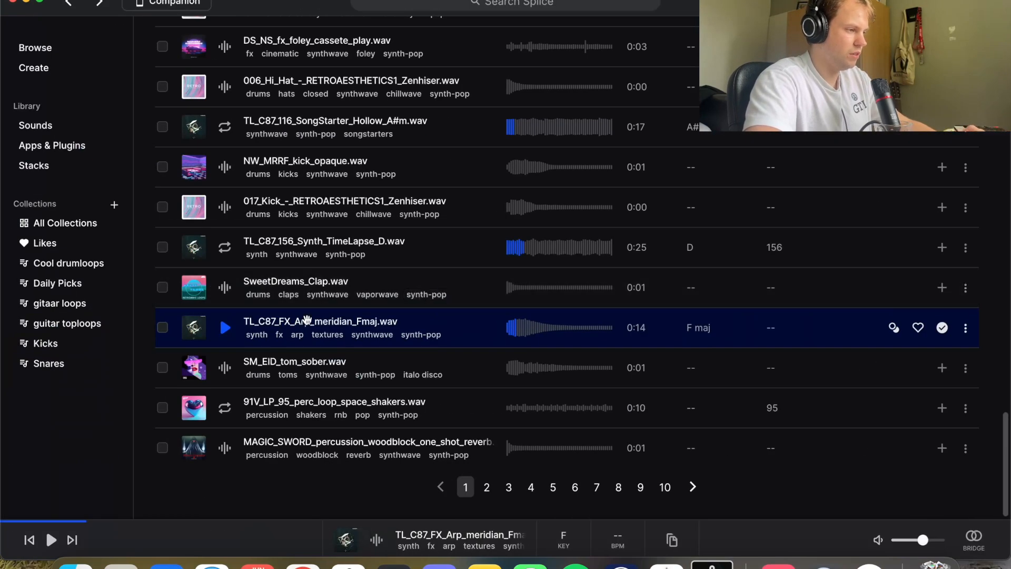
{"action": "scroll", "coordinate": [304, 391], "scroll_direction": "up", "scroll_amount": 15}
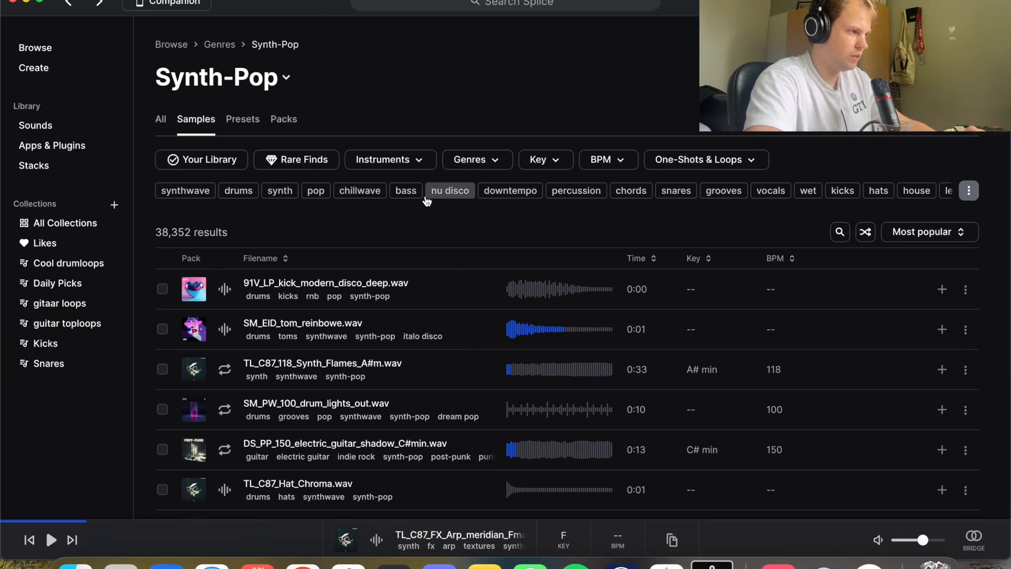
{"action": "left_click", "coordinate": [969, 192]}
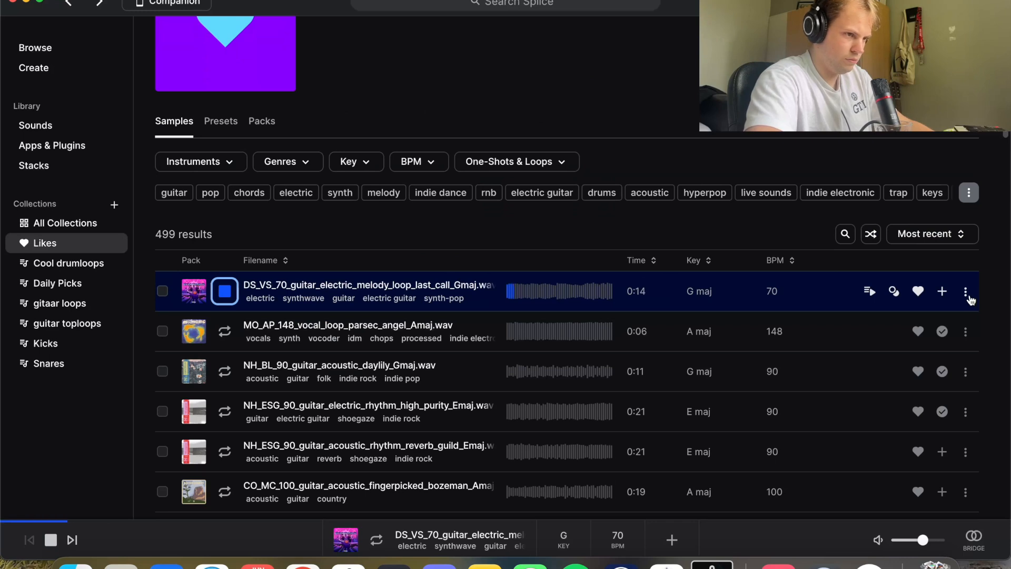
{"action": "left_click", "coordinate": [966, 293]}
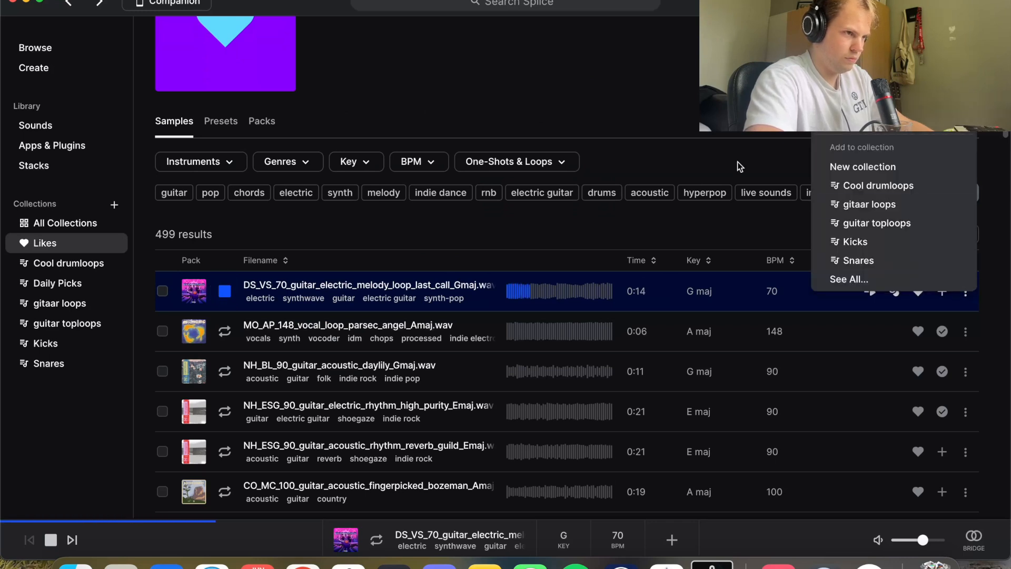
{"action": "left_click", "coordinate": [674, 168]}
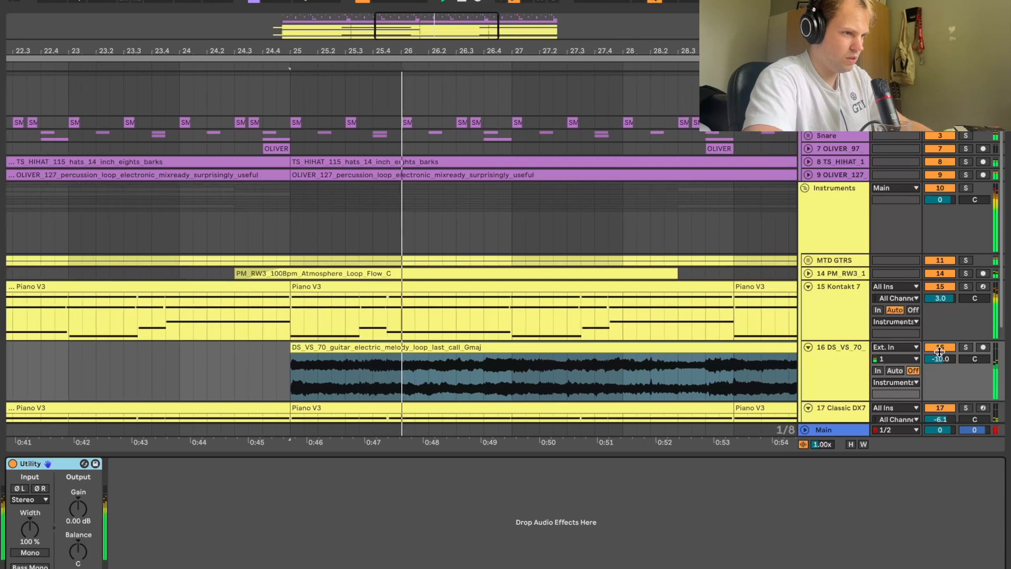
Set the volume of the DS_VS_70 guitar track to -7.1 dB
{"action": "scroll", "coordinate": [485, 326], "scroll_direction": "down", "scroll_amount": 10}
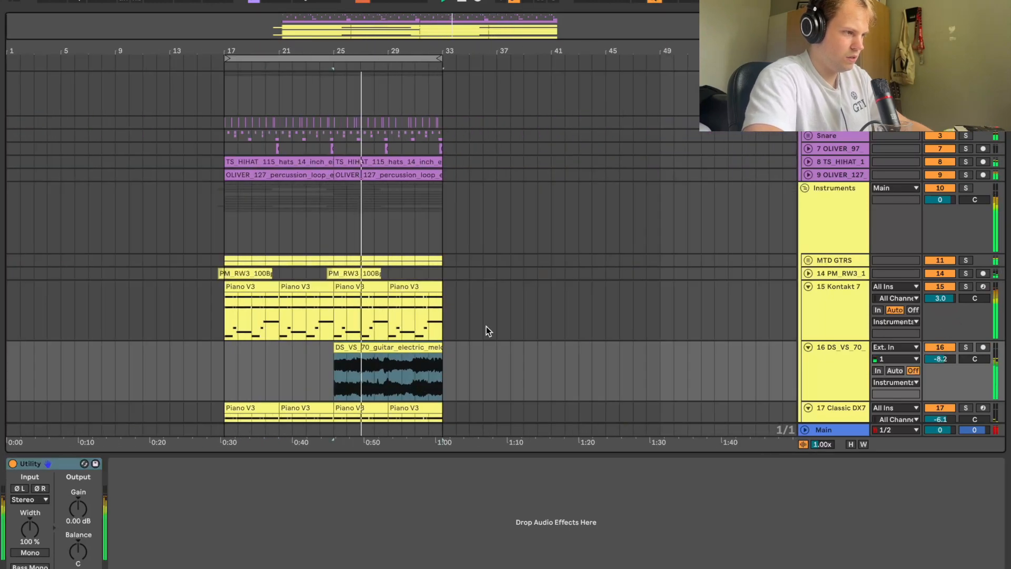
{"action": "scroll", "coordinate": [486, 327], "scroll_direction": "down", "scroll_amount": 4}
{"action": "left_click_drag", "start_coordinate": [940, 266], "coordinate": [940, 263]}
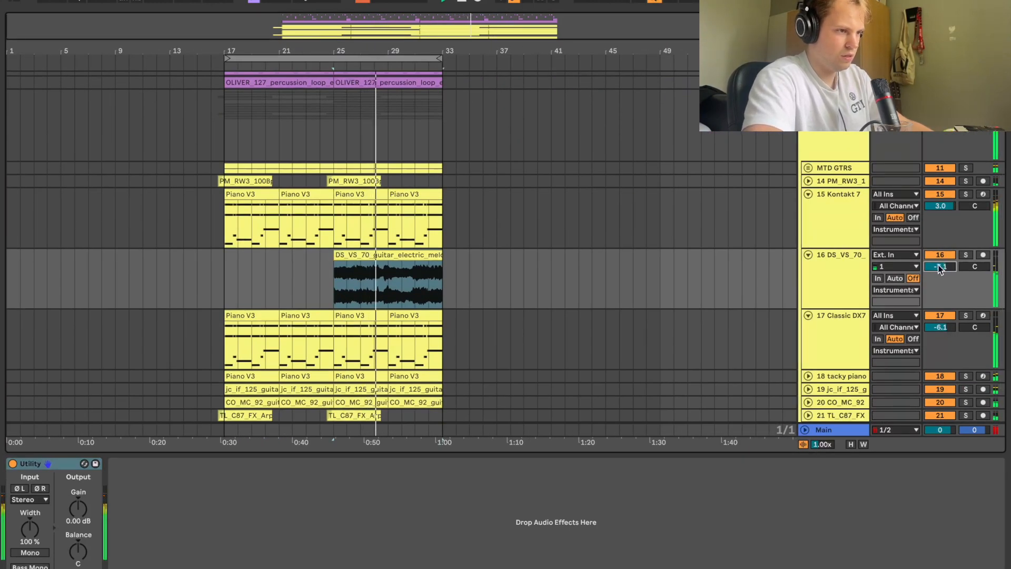
Search the browser for "valhalla", solo the DS_VS_70 guitar track and add ValhallaVintageVerb to it
{"action": "key", "text": "ctrl+f"}
{"action": "type", "text": "valhalla"}
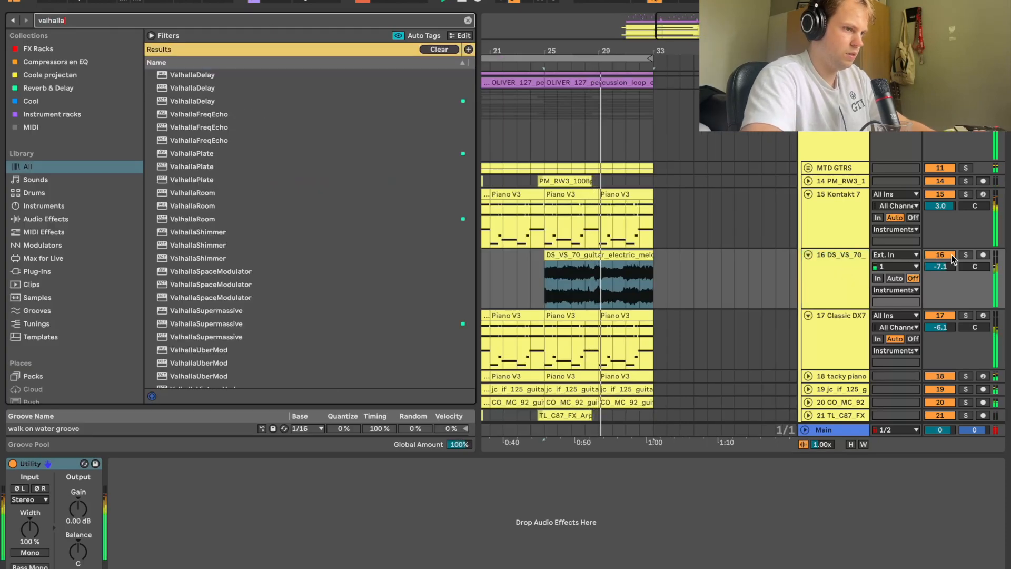
{"action": "left_click", "coordinate": [530, 275]}
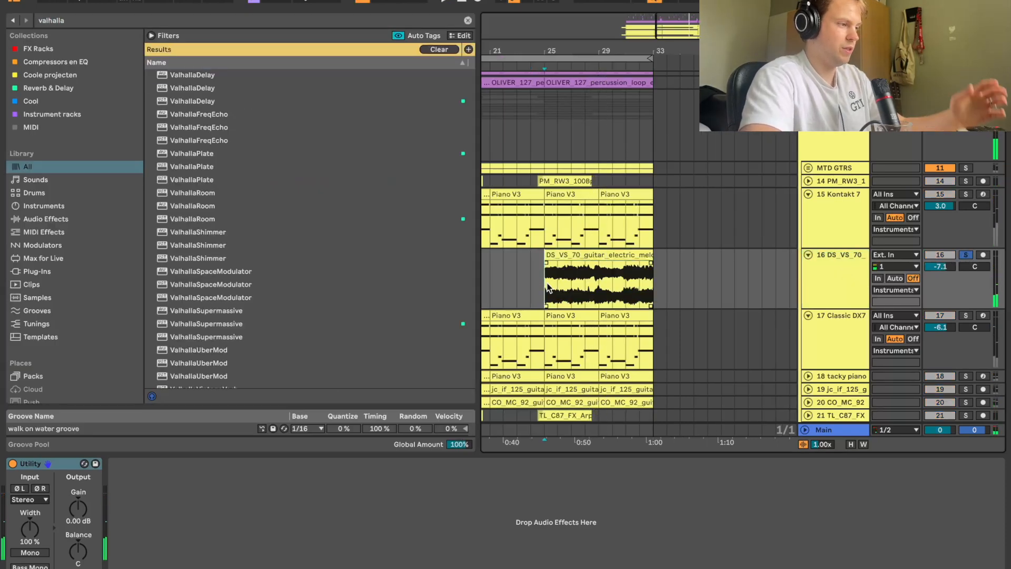
{"action": "scroll", "coordinate": [238, 308], "scroll_direction": "down", "scroll_amount": 4}
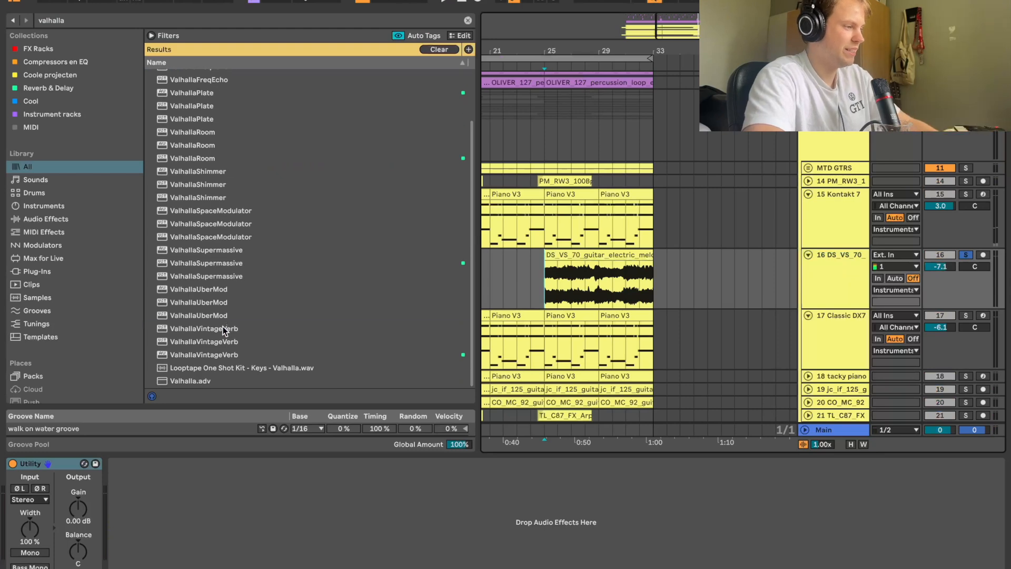
{"action": "left_click_drag", "start_coordinate": [223, 326], "coordinate": [580, 261]}
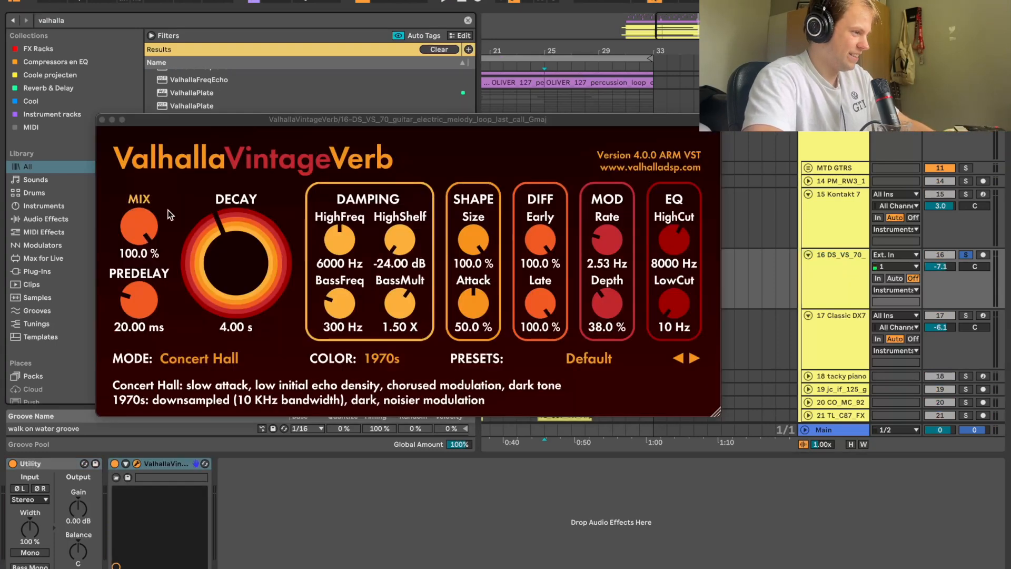
Try a reverb mix of 52.1% with a decay of 5.04 s during playback
{"action": "left_click_drag", "start_coordinate": [141, 225], "coordinate": [153, 316]}
{"action": "key", "text": "space"}
{"action": "left_click_drag", "start_coordinate": [210, 237], "coordinate": [207, 227]}
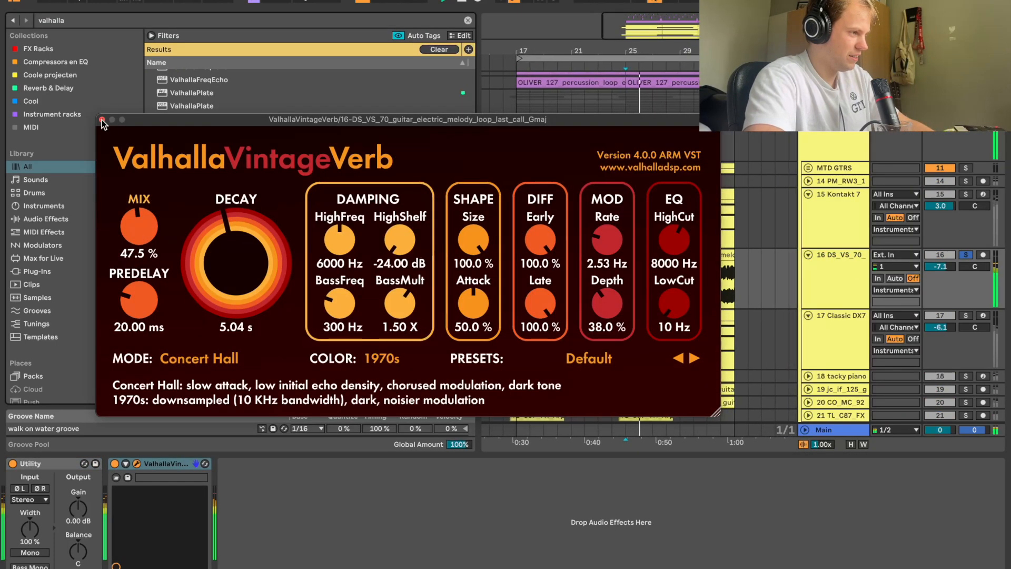
{"action": "left_click_drag", "start_coordinate": [144, 212], "coordinate": [144, 204]}
Load the 84 Synth Hall preset in ValhallaVintageVerb, set its mix to about 62%, and close the plug-in window
{"action": "left_click", "coordinate": [613, 360]}
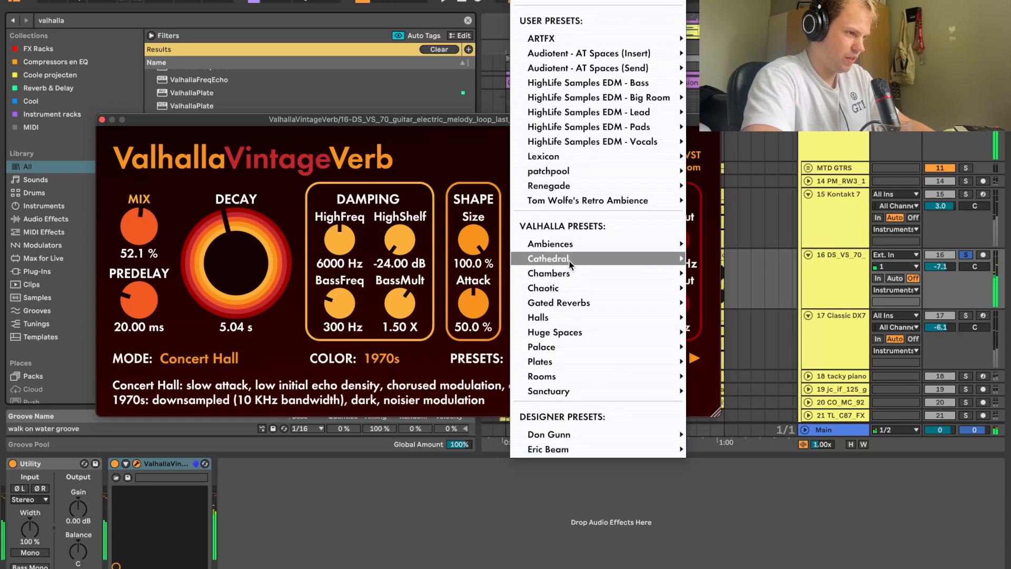
{"action": "mouse_move", "coordinate": [563, 317]}
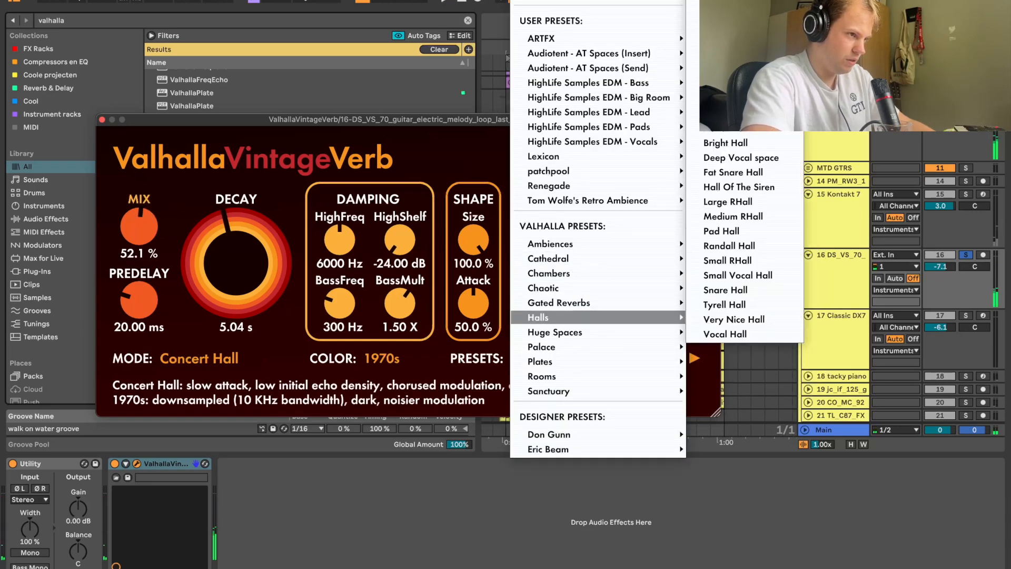
{"action": "left_click", "coordinate": [729, 69]}
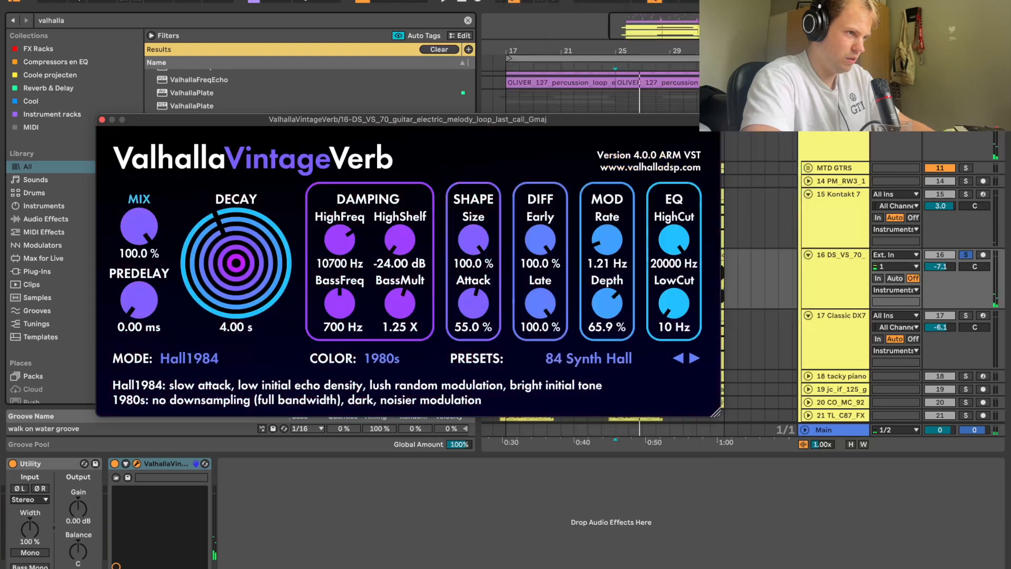
{"action": "left_click_drag", "start_coordinate": [143, 228], "coordinate": [146, 295]}
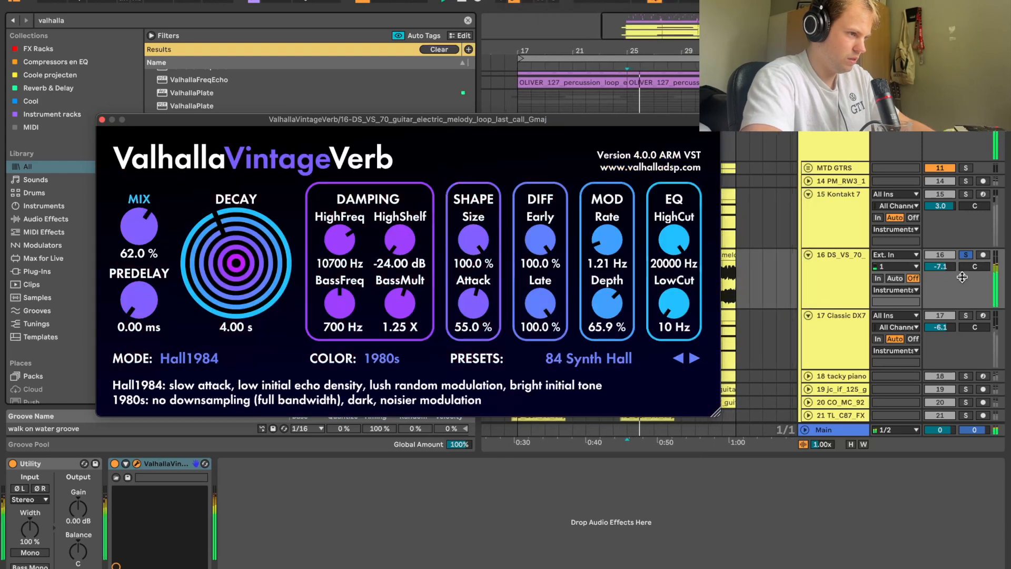
{"action": "left_click_drag", "start_coordinate": [143, 227], "coordinate": [140, 217]}
{"action": "left_click", "coordinate": [103, 120]}
Lower the DS_VS_70 guitar track's volume to -9.1 dB in the full mix
{"action": "left_click_drag", "start_coordinate": [941, 267], "coordinate": [941, 272]}
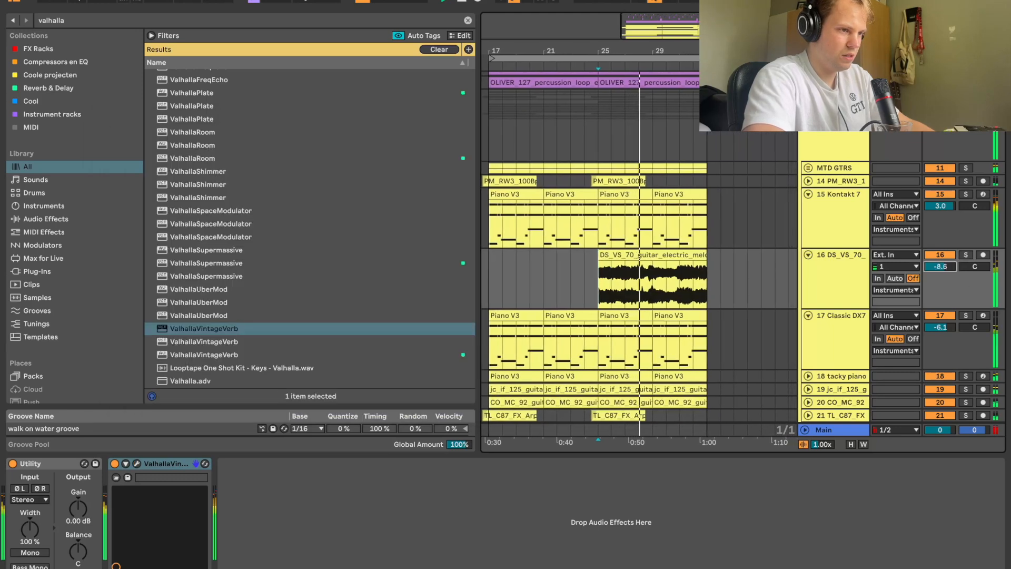
{"action": "scroll", "coordinate": [671, 279], "scroll_direction": "left", "scroll_amount": 3}
{"action": "scroll", "coordinate": [671, 279], "scroll_direction": "down", "scroll_amount": 1}
{"action": "left_click", "coordinate": [570, 237]}
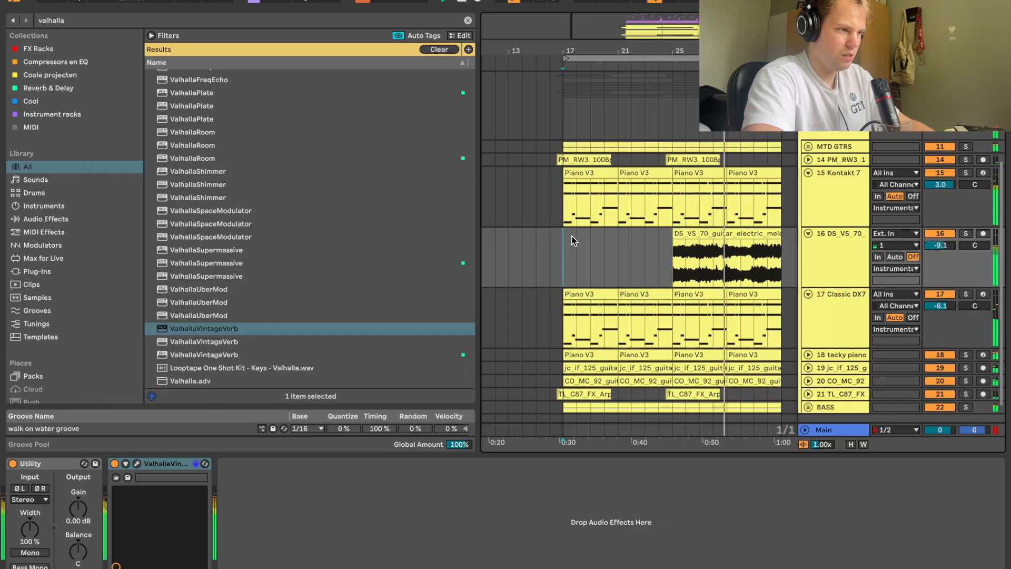
{"action": "left_click", "coordinate": [855, 241]}
Move the whole 16-bar arrangement with its loop range from bar 17 to bars 33–49
{"action": "scroll", "coordinate": [821, 221], "scroll_direction": "up", "scroll_amount": 3}
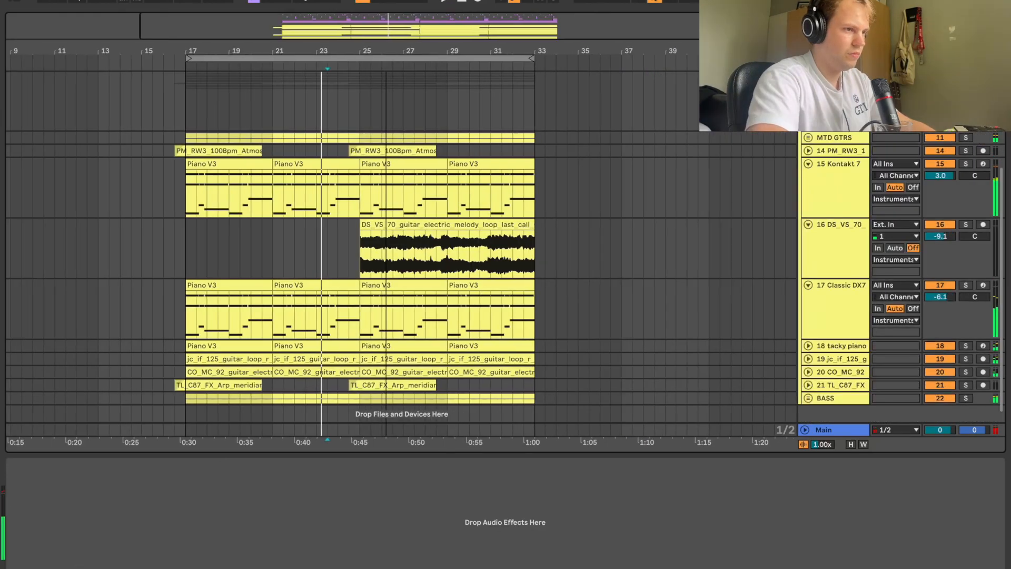
{"action": "scroll", "coordinate": [406, 68], "scroll_direction": "down", "scroll_amount": 3}
{"action": "key", "text": "space"}
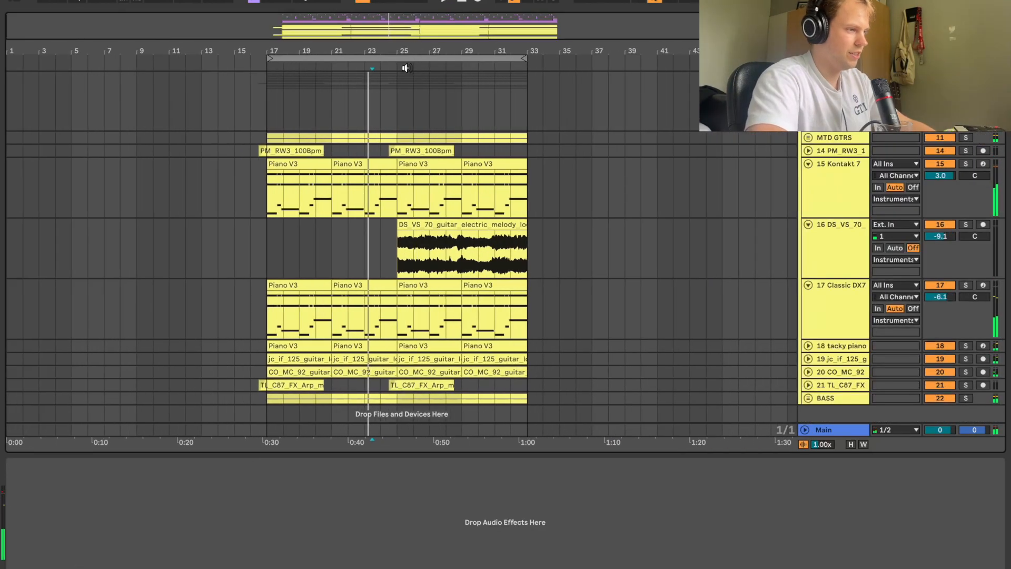
{"action": "left_click_drag", "start_coordinate": [407, 48], "coordinate": [407, 40]}
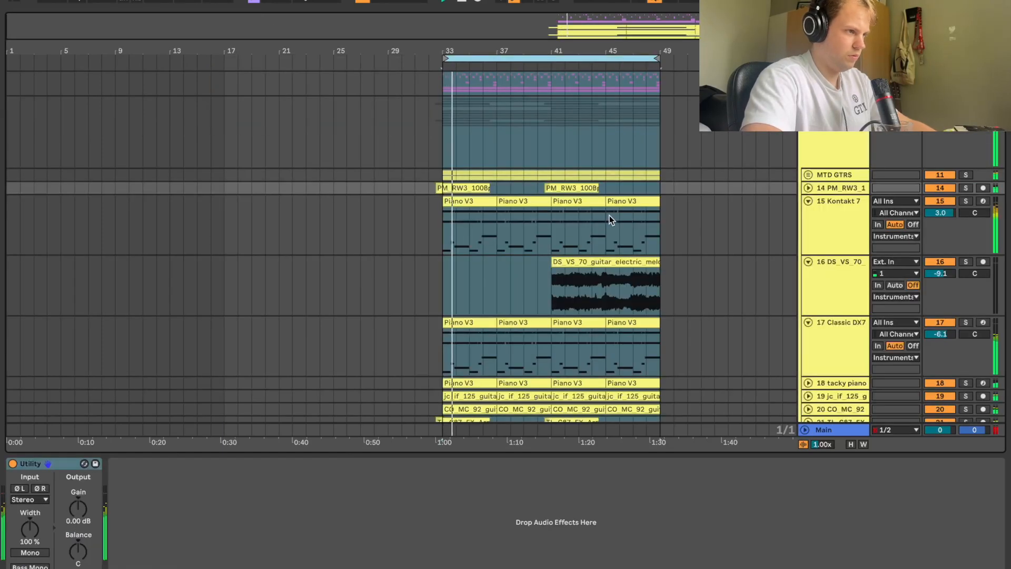
{"action": "key", "text": "space"}
Copy the Piano V3 clips of 15 Kontakt 7 and the MTD GTRS group's clips from bar 33 to bars 17–33
{"action": "left_click_drag", "start_coordinate": [644, 209], "coordinate": [444, 220]}
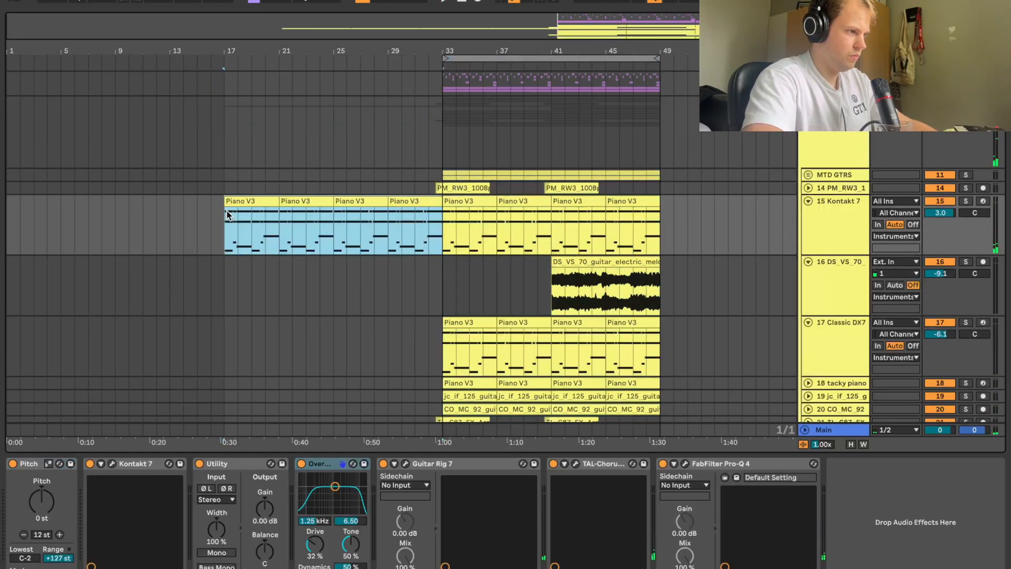
{"action": "key", "text": "space"}
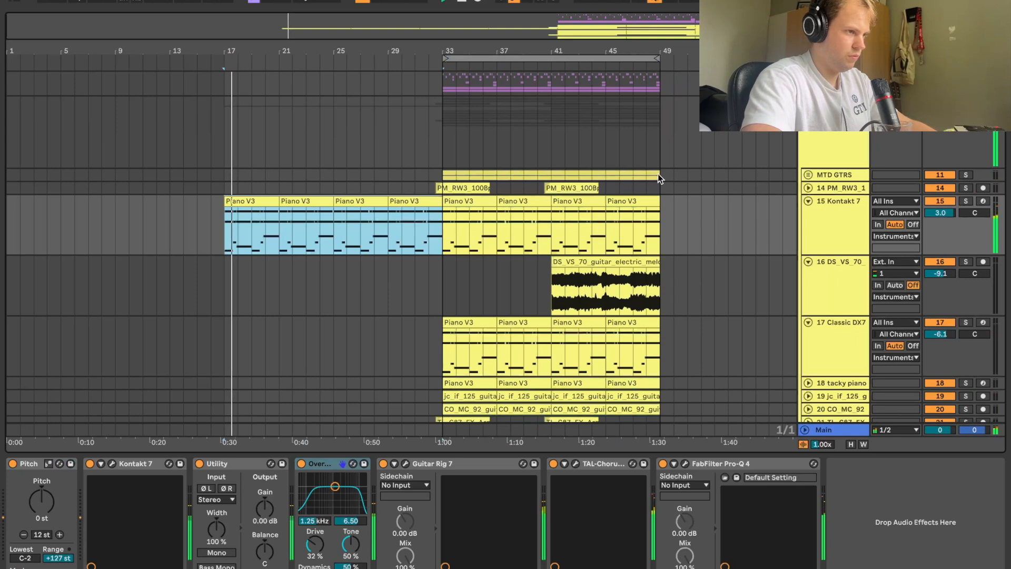
{"action": "left_click_drag", "start_coordinate": [658, 174], "coordinate": [445, 173]}
{"action": "key", "text": "ctrl+c"}
{"action": "left_click", "coordinate": [224, 175]}
{"action": "key", "text": "ctrl+v"}
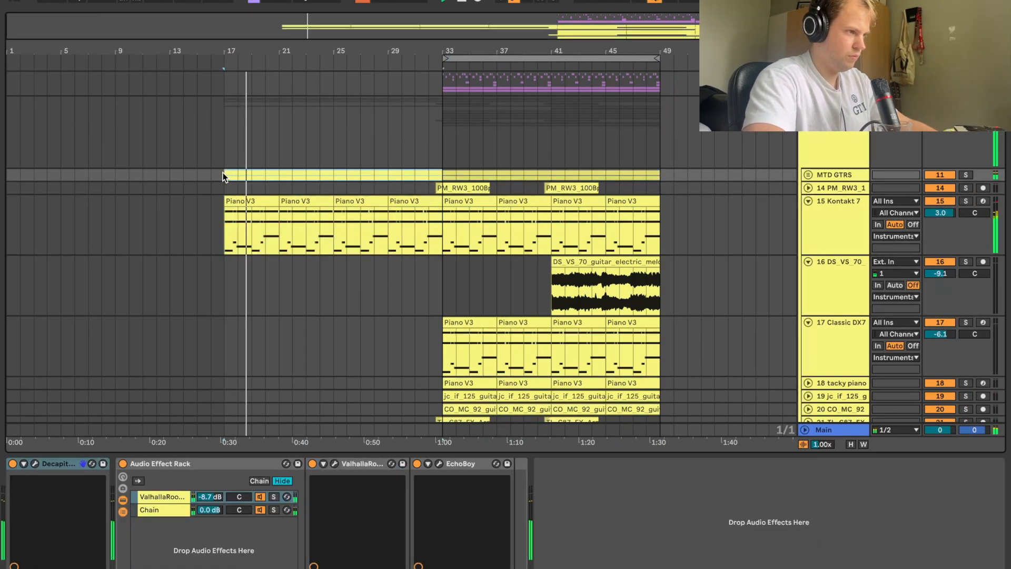
{"action": "scroll", "coordinate": [540, 242], "scroll_direction": "down", "scroll_amount": 2}
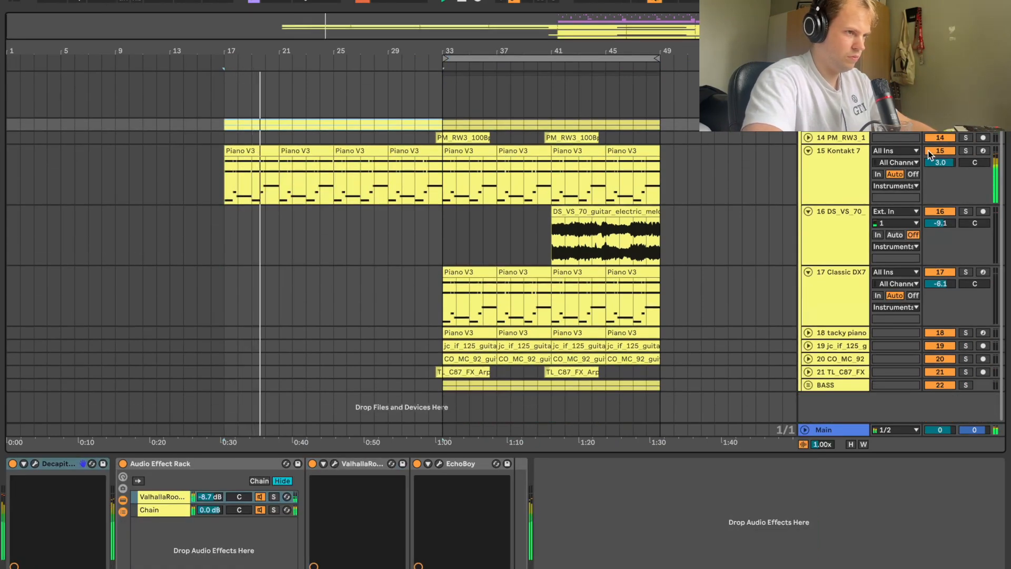
Consolidate the copied Piano V3 clips on 15 Kontakt 7 into one clip and view its notes
{"action": "left_click", "coordinate": [850, 176]}
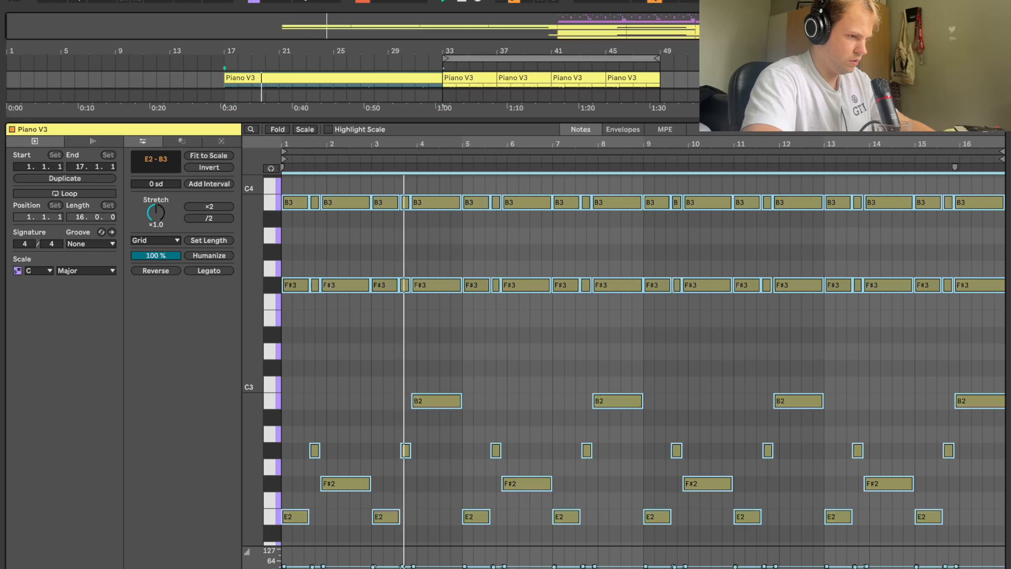
{"action": "key", "text": "shift+Tab"}
Copy the first TL_C87_FX_Arp clip and the first eight bars of the BASS group to eight bars earlier, around bar 25
{"action": "left_click", "coordinate": [410, 213]}
{"action": "scroll", "coordinate": [645, 280], "scroll_direction": "down", "scroll_amount": 2}
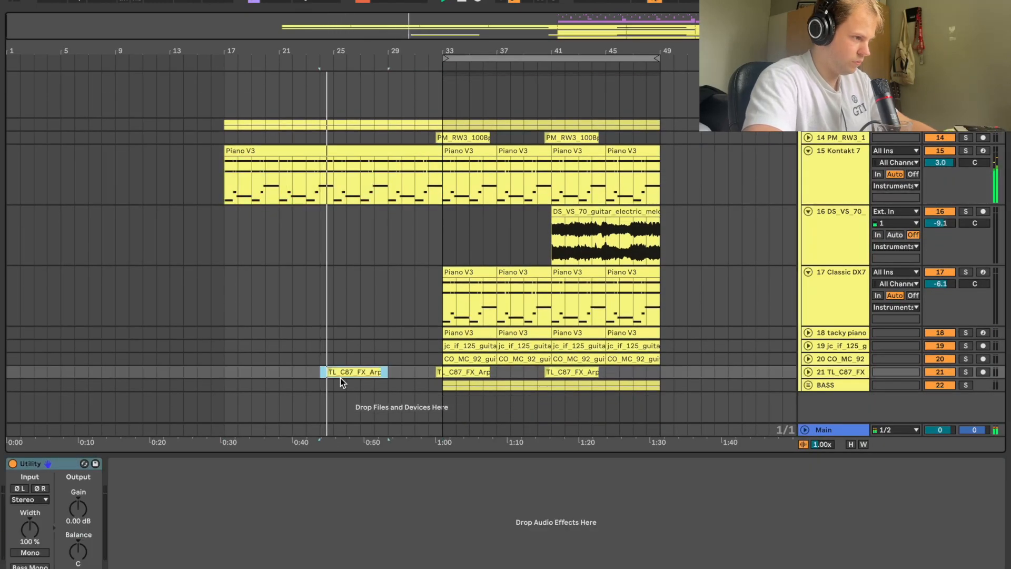
{"action": "left_click_drag", "start_coordinate": [445, 384], "coordinate": [466, 382]}
{"action": "left_click", "coordinate": [389, 387]}
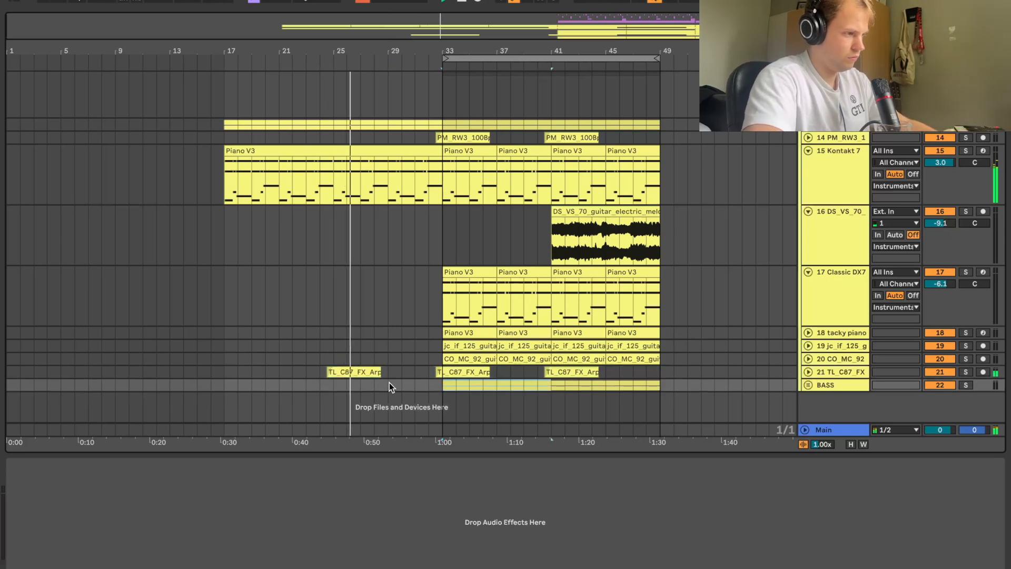
{"action": "left_click", "coordinate": [336, 383]}
{"action": "key", "text": "ctrl+v"}
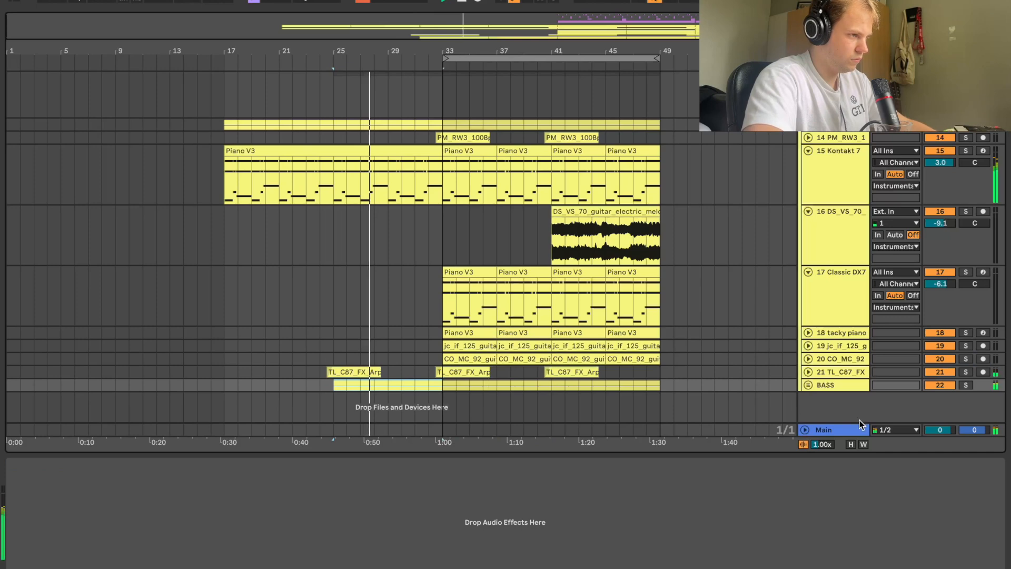
Remove the last half bar before bar 33 from the Piano V3 clip on 15 Kontakt 7
{"action": "mouse_move", "coordinate": [445, 51]}
{"action": "left_mouse_down"}
{"action": "mouse_move", "coordinate": [446, 79]}
{"action": "mouse_move", "coordinate": [434, 79]}
{"action": "left_mouse_up"}
{"action": "scroll", "coordinate": [756, 133], "scroll_direction": "up", "scroll_amount": 2}
{"action": "left_click", "coordinate": [805, 102]}
{"action": "left_click", "coordinate": [463, 109]}
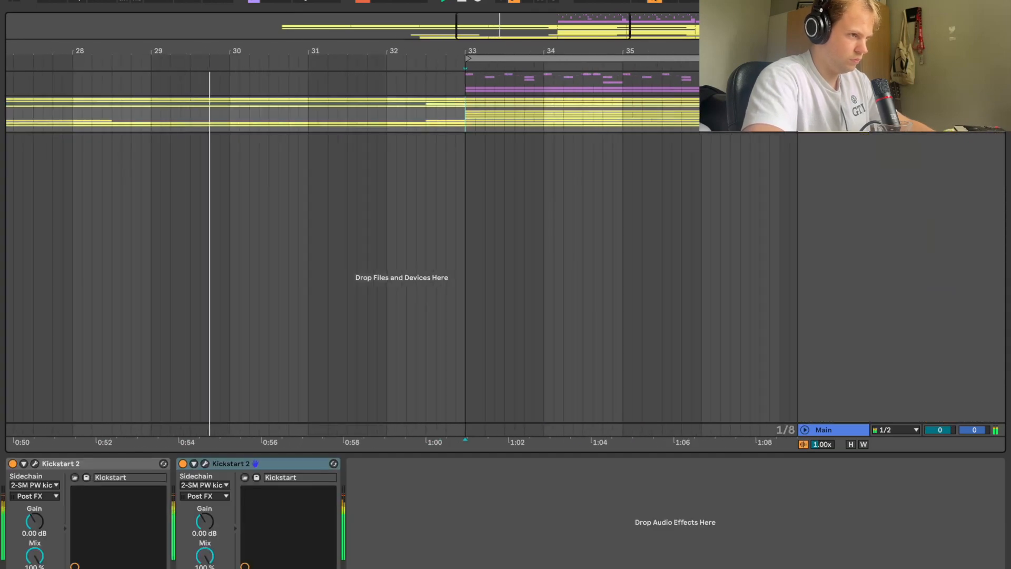
{"action": "left_click", "coordinate": [804, 102]}
{"action": "scroll", "coordinate": [499, 224], "scroll_direction": "down", "scroll_amount": 2}
{"action": "left_click_drag", "start_coordinate": [483, 151], "coordinate": [448, 151]}
Delete the same half bar before bar 33 from the BASS and MTD GTRS groups
{"action": "left_click", "coordinate": [466, 386]}
{"action": "left_click_drag", "start_coordinate": [450, 383], "coordinate": [484, 383]}
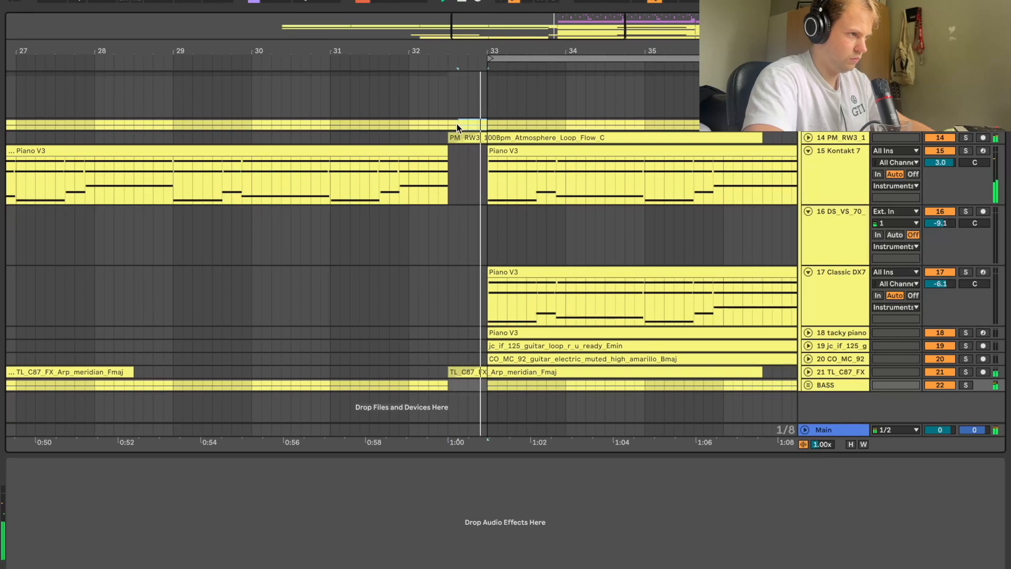
{"action": "left_click_drag", "start_coordinate": [456, 125], "coordinate": [449, 124]}
{"action": "key", "text": "Delete"}
Play the arrangement again from bar 17 to review the intro
{"action": "scroll", "coordinate": [462, 165], "scroll_direction": "down", "scroll_amount": 5}
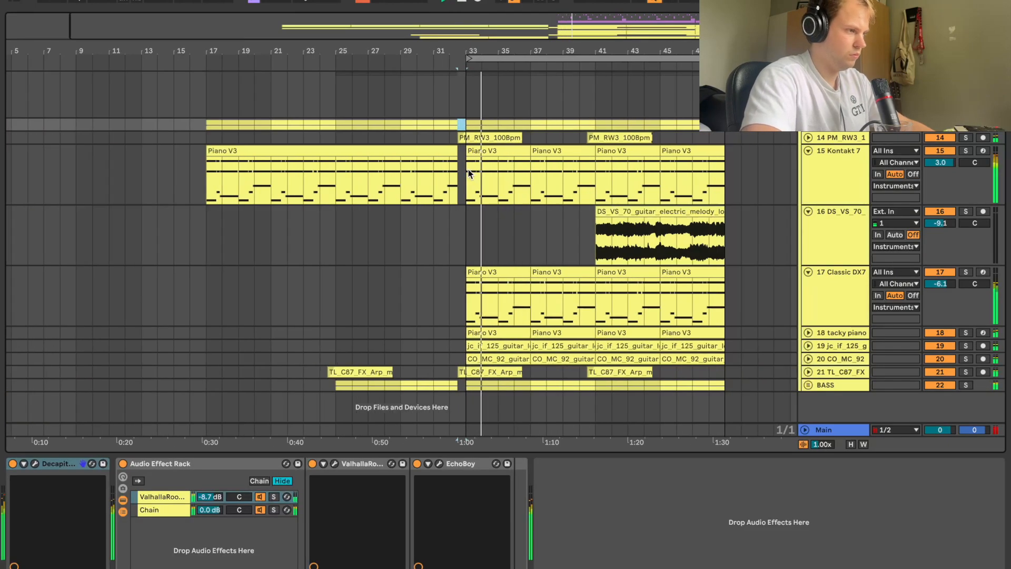
{"action": "scroll", "coordinate": [469, 169], "scroll_direction": "up", "scroll_amount": 3}
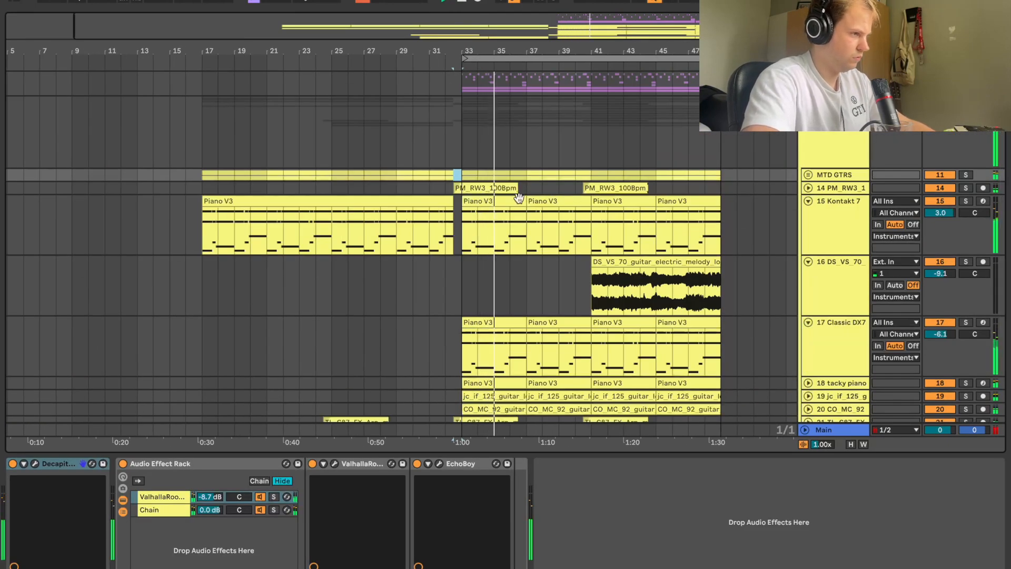
{"action": "scroll", "coordinate": [511, 181], "scroll_direction": "down", "scroll_amount": 3}
{"action": "left_click_drag", "start_coordinate": [477, 124], "coordinate": [224, 120]}
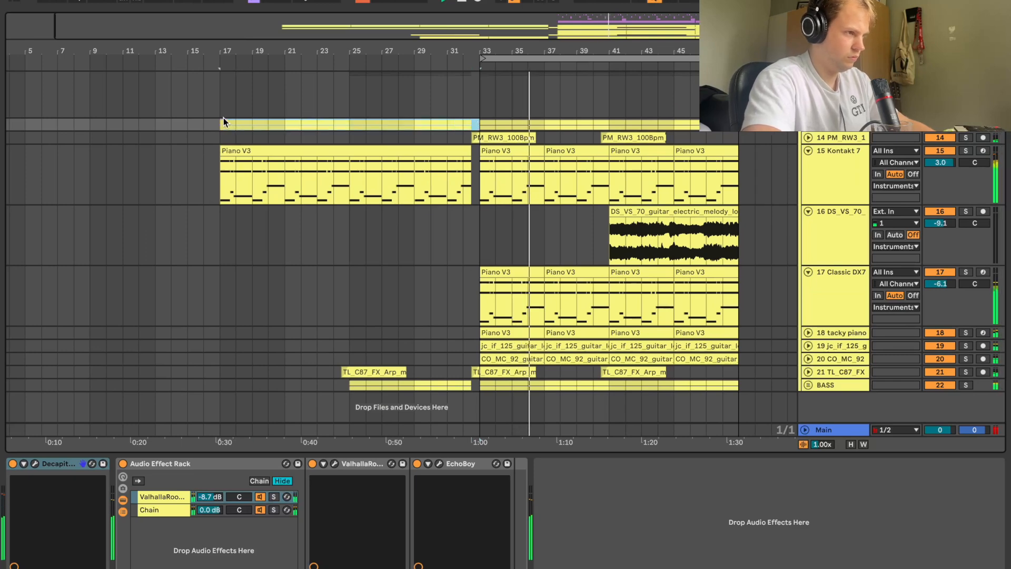
{"action": "scroll", "coordinate": [342, 129], "scroll_direction": "up", "scroll_amount": 3}
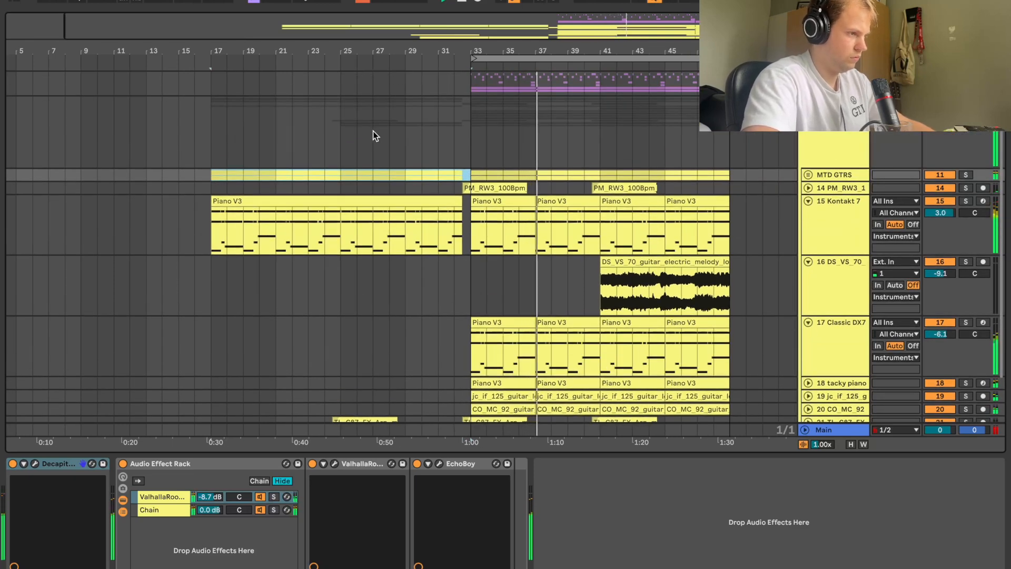
{"action": "key", "text": "space"}
{"action": "key", "text": "space"}
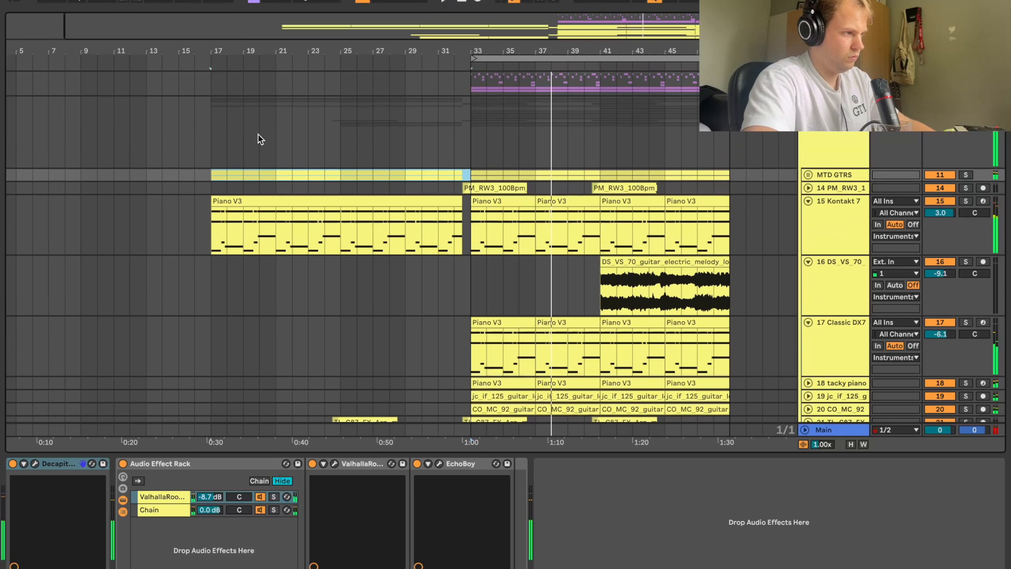
Copy the Piano V3 clip at bar 33 on 17 Classic DX7 to bar 17 and duplicate it once
{"action": "scroll", "coordinate": [684, 297], "scroll_direction": "down", "scroll_amount": 3}
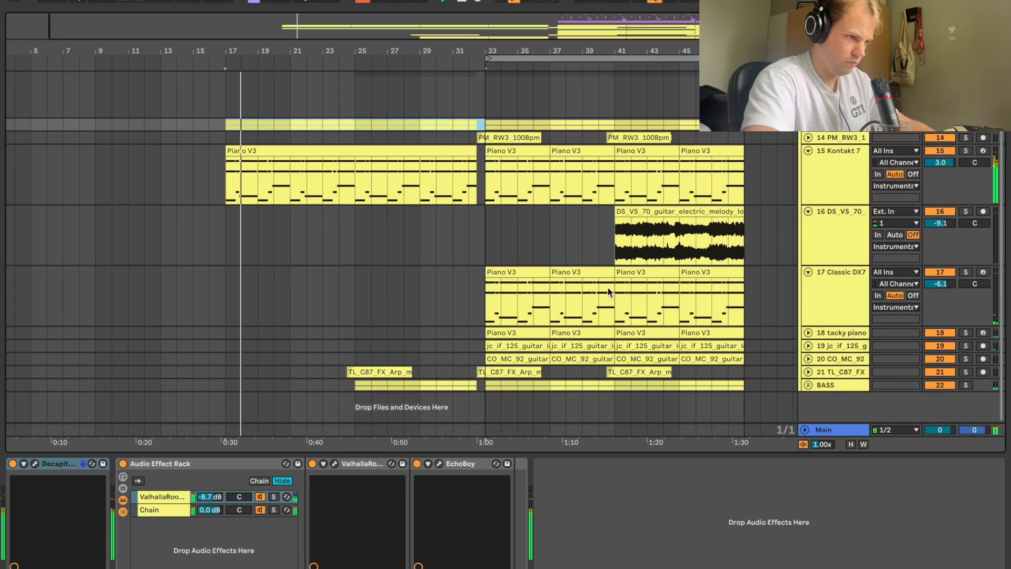
{"action": "left_click", "coordinate": [521, 272]}
{"action": "key", "text": "ctrl+c"}
{"action": "left_click", "coordinate": [226, 273]}
{"action": "key", "text": "ctrl+v"}
{"action": "key", "text": "ctrl+d"}
Delete bars 17 to 25 from 15 Kontakt 7, then duplicate the 17 Classic DX7 intro clips up to bar 33 with volume at -6.0 dB
{"action": "left_click_drag", "start_coordinate": [225, 171], "coordinate": [352, 167]}
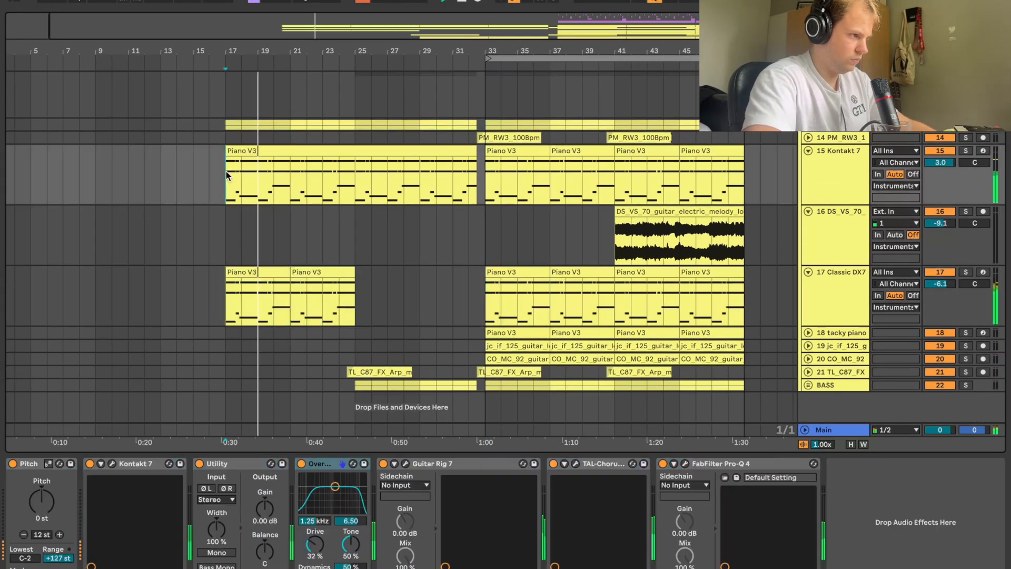
{"action": "key", "text": "Delete"}
{"action": "left_click_drag", "start_coordinate": [354, 293], "coordinate": [225, 294]}
{"action": "key", "text": "ctrl+d"}
{"action": "left_click_drag", "start_coordinate": [943, 285], "coordinate": [944, 285]}
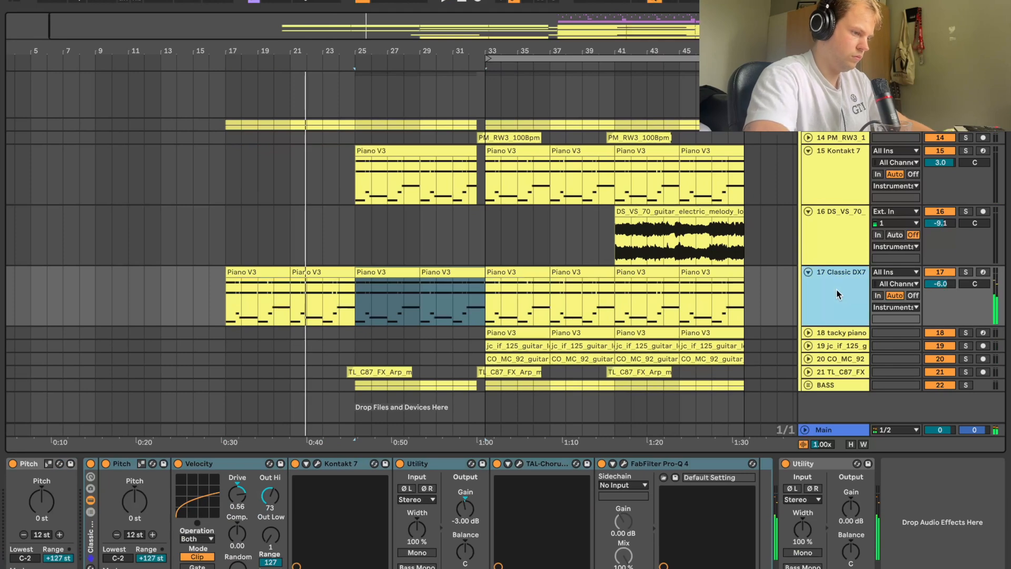
Add a MIDI track below 17 Classic DX7, search the browser for "juno 1" and load the JUNO-106 instrument onto it
{"action": "key", "text": "ctrl+shift+t"}
{"action": "key", "text": "ctrl+f"}
{"action": "type", "text": "juno 1"}
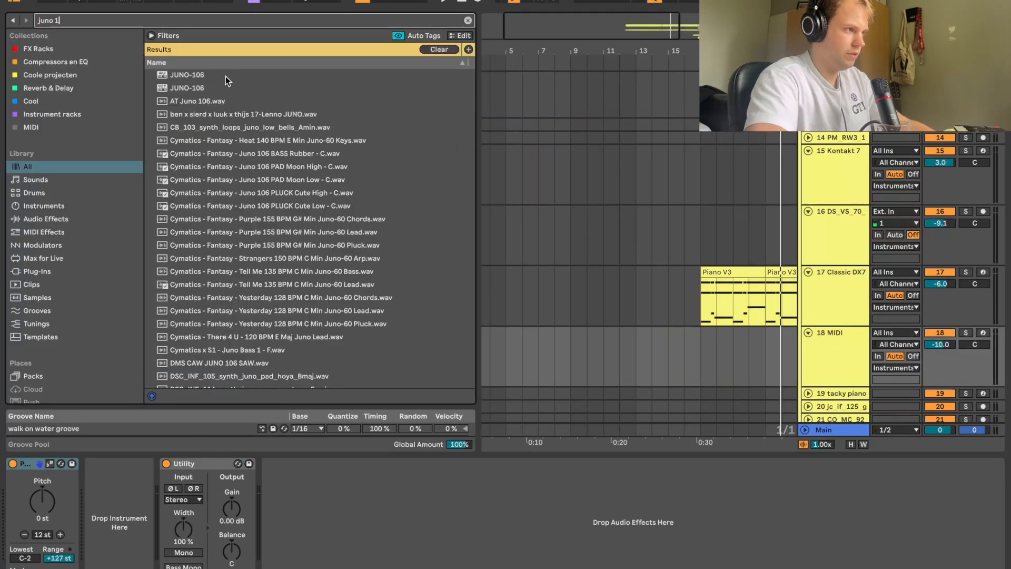
{"action": "left_click_drag", "start_coordinate": [184, 72], "coordinate": [811, 298]}
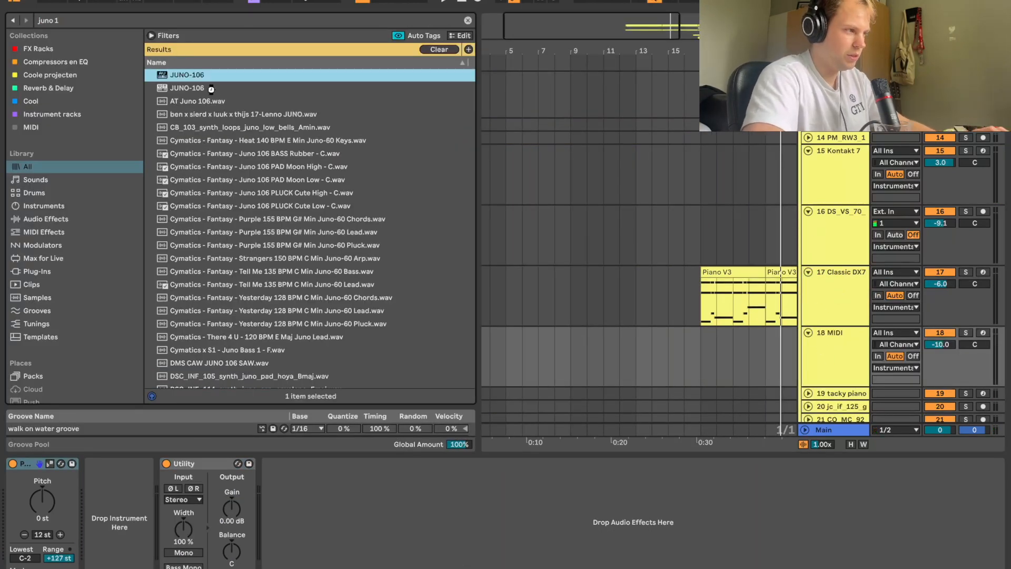
{"action": "left_click", "coordinate": [22, 4]}
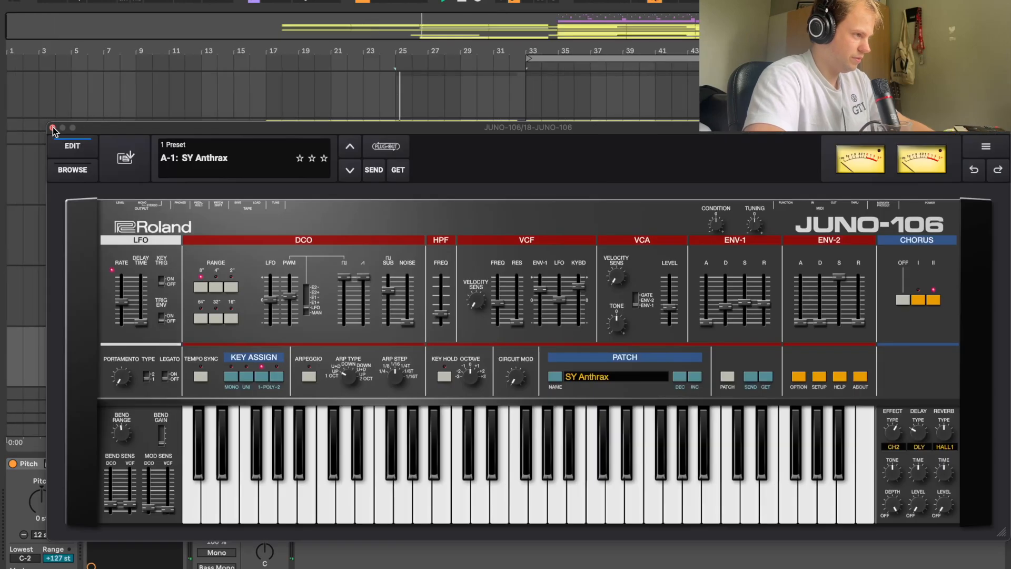
{"action": "left_click", "coordinate": [54, 129]}
Copy the Piano V3 clip at bar 17 from 17 Classic DX7 to 18 JUNO-106 and duplicate it up to bar 33
{"action": "left_click", "coordinate": [293, 273]}
{"action": "left_click_drag", "start_coordinate": [292, 272], "coordinate": [293, 333]}
{"action": "key", "text": "ctrl+d"}
{"action": "key", "text": "ctrl+d"}
{"action": "key", "text": "ctrl+d"}
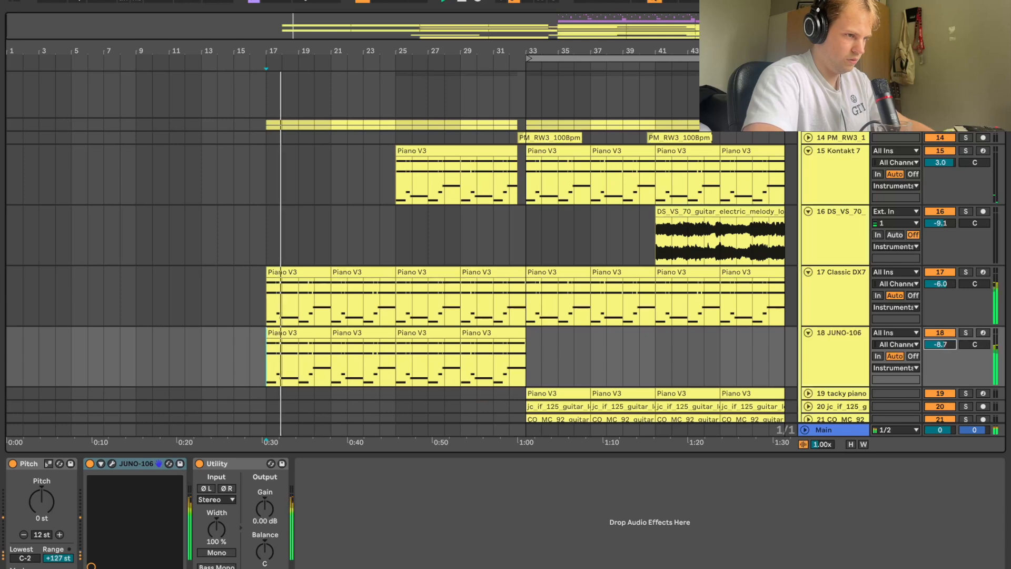
Advance the JUNO-106 by two patches and set the Pitch device on its track to -12 st
{"action": "left_click", "coordinate": [113, 462]}
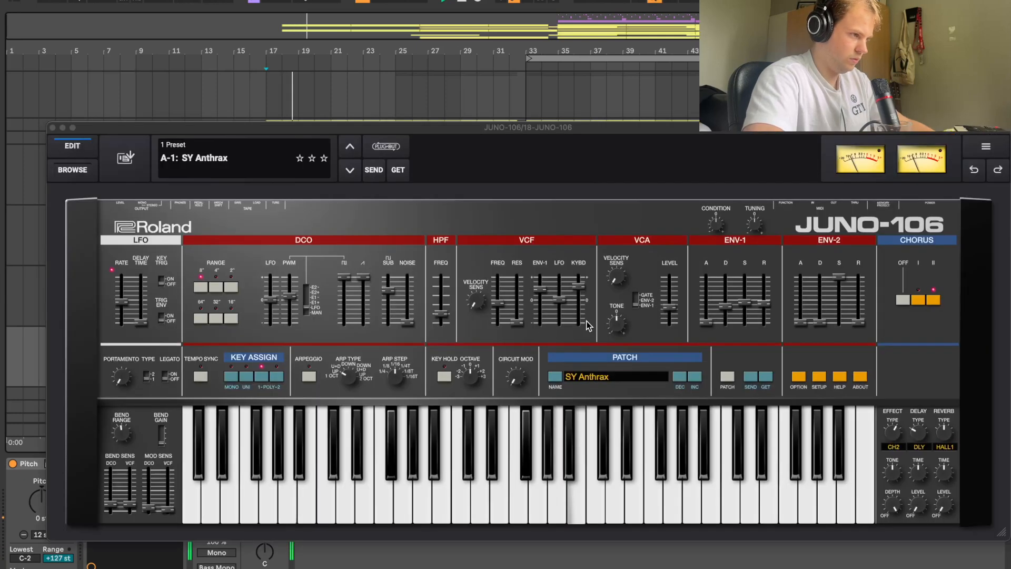
{"action": "left_click", "coordinate": [694, 376]}
{"action": "left_click", "coordinate": [694, 375]}
{"action": "left_click", "coordinate": [52, 128]}
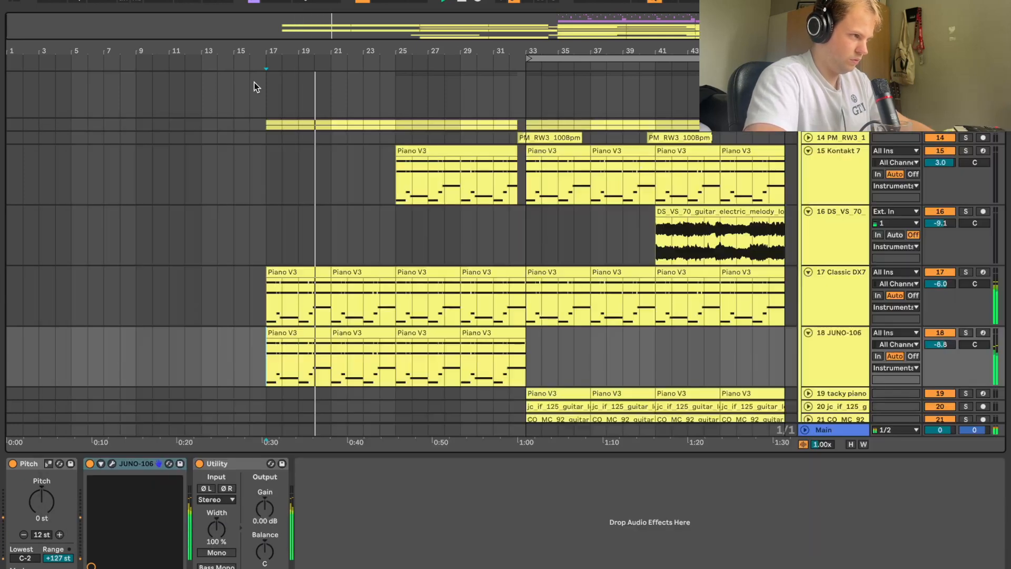
{"action": "left_click_drag", "start_coordinate": [40, 501], "coordinate": [40, 521]}
{"action": "left_click", "coordinate": [965, 332]}
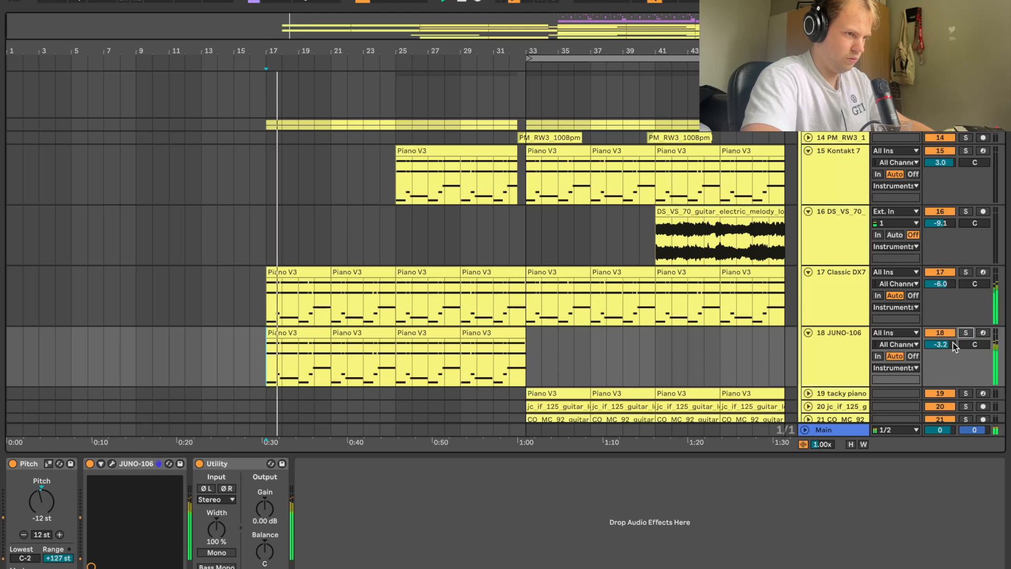
In the first JUNO-106 clip, copy the bass-line notes up four semitones plus an octave, to G#3 through D#4
{"action": "double_click", "coordinate": [286, 335]}
{"action": "left_click_drag", "start_coordinate": [812, 315], "coordinate": [345, 431]}
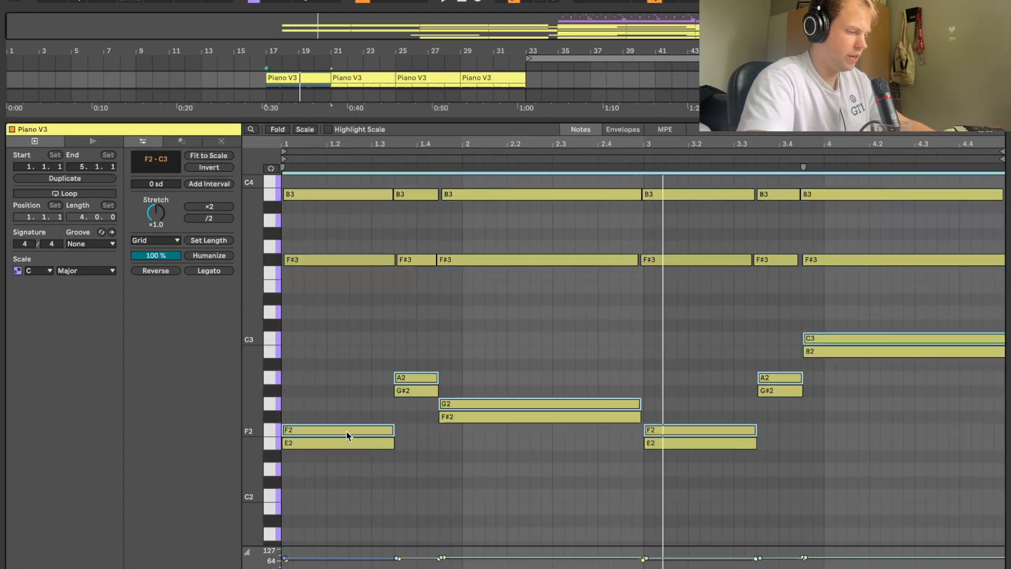
{"action": "key", "text": "Up"}
{"action": "key", "text": "Up"}
{"action": "key", "text": "Up"}
{"action": "key", "text": "space"}
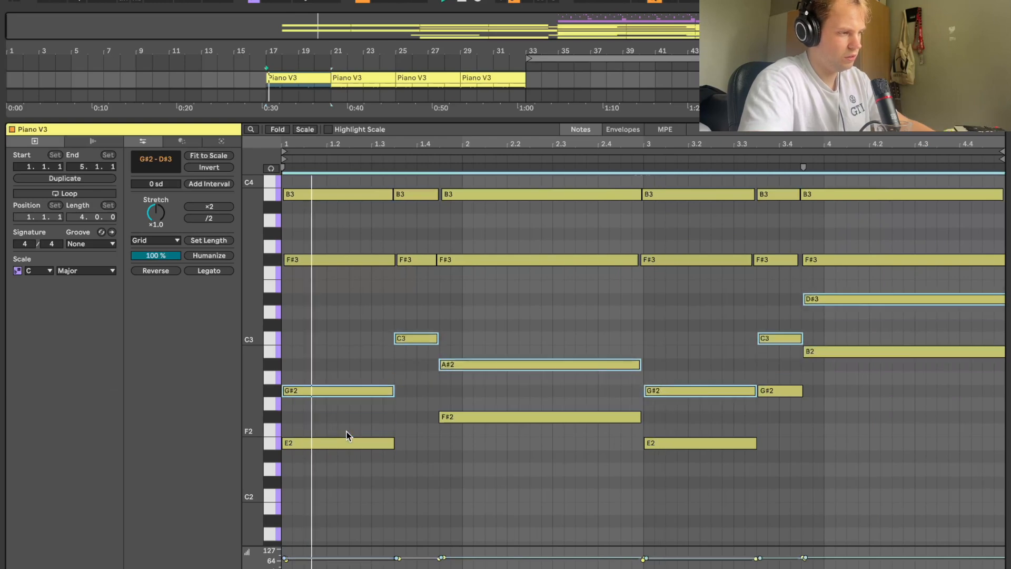
{"action": "key", "text": "space"}
{"action": "key", "text": "space"}
{"action": "key", "text": "shift+Up"}
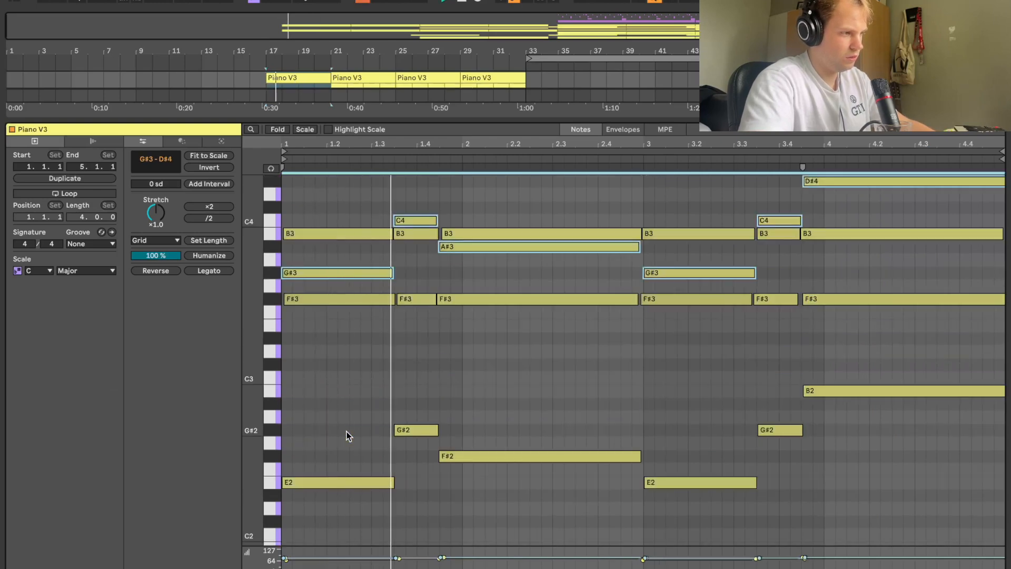
Lower the two added C4 notes to B3 and the D#4 note by an octave
{"action": "left_click", "coordinate": [469, 315]}
{"action": "left_click_drag", "start_coordinate": [416, 220], "coordinate": [415, 233]}
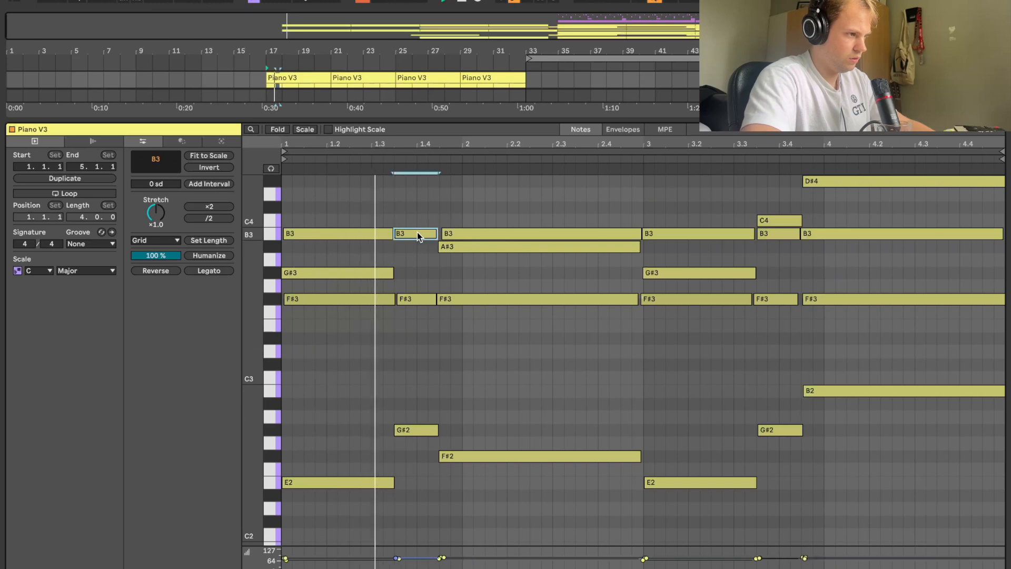
{"action": "left_click_drag", "start_coordinate": [788, 218], "coordinate": [790, 233]}
{"action": "left_click", "coordinate": [820, 184]}
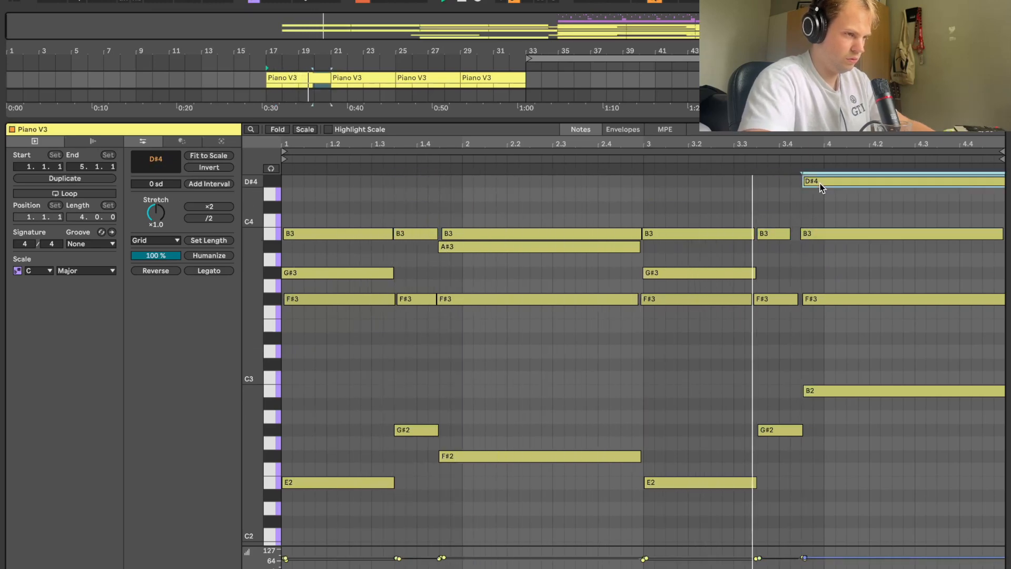
{"action": "key", "text": "shift+Down"}
{"action": "left_click", "coordinate": [768, 343]}
{"action": "key", "text": "shift+Tab"}
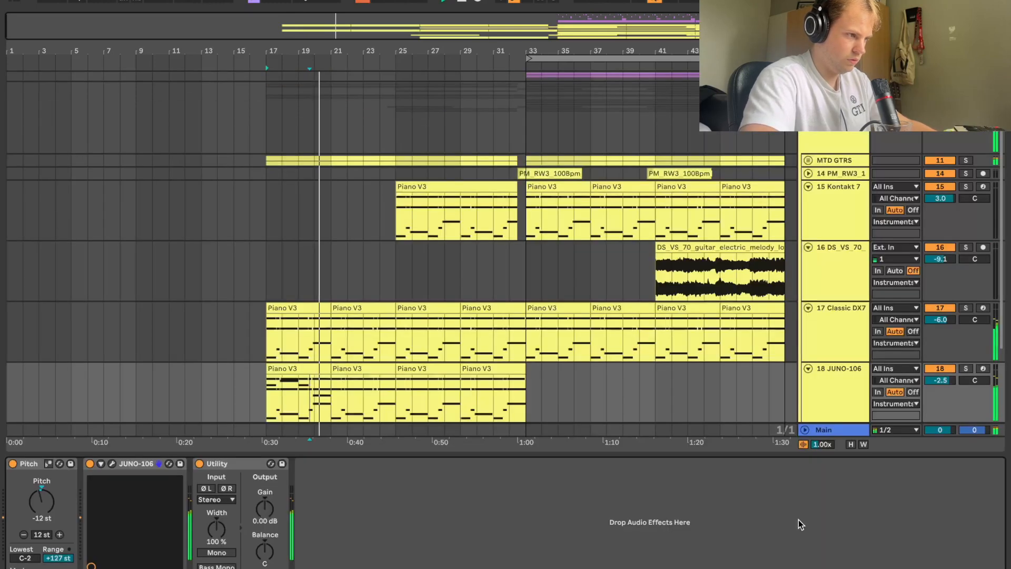
Move the edited Piano V3 clip on 18 JUNO-106 to bar 33 and delete the remaining clips before it
{"action": "left_click", "coordinate": [324, 368]}
{"action": "key", "text": "Delete"}
{"action": "left_click", "coordinate": [525, 390]}
{"action": "key", "text": "super+v"}
{"action": "key", "text": "space"}
{"action": "left_click_drag", "start_coordinate": [525, 389], "coordinate": [307, 385]}
{"action": "mouse_move", "coordinate": [226, 380]}
{"action": "left_mouse_down"}
{"action": "mouse_move", "coordinate": [402, 385]}
{"action": "mouse_move", "coordinate": [209, 386]}
{"action": "left_mouse_up"}
{"action": "key", "text": "Delete"}
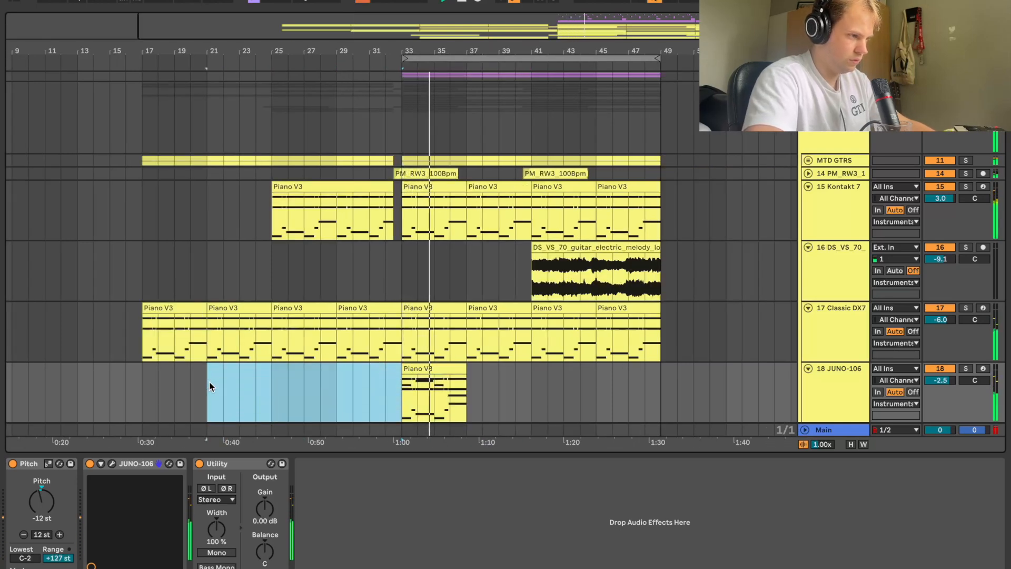
Duplicate the edited 18 JUNO-106 clip three times to fill bars 33 to 49
{"action": "left_click", "coordinate": [424, 368]}
{"action": "key", "text": "super+d"}
{"action": "key", "text": "super+d"}
{"action": "key", "text": "super+d"}
Copy the edited JUNO-106 clip onto 15 Kontakt 7 at bar 33 and duplicate it over the existing clips up to bar 49
{"action": "left_click", "coordinate": [432, 368]}
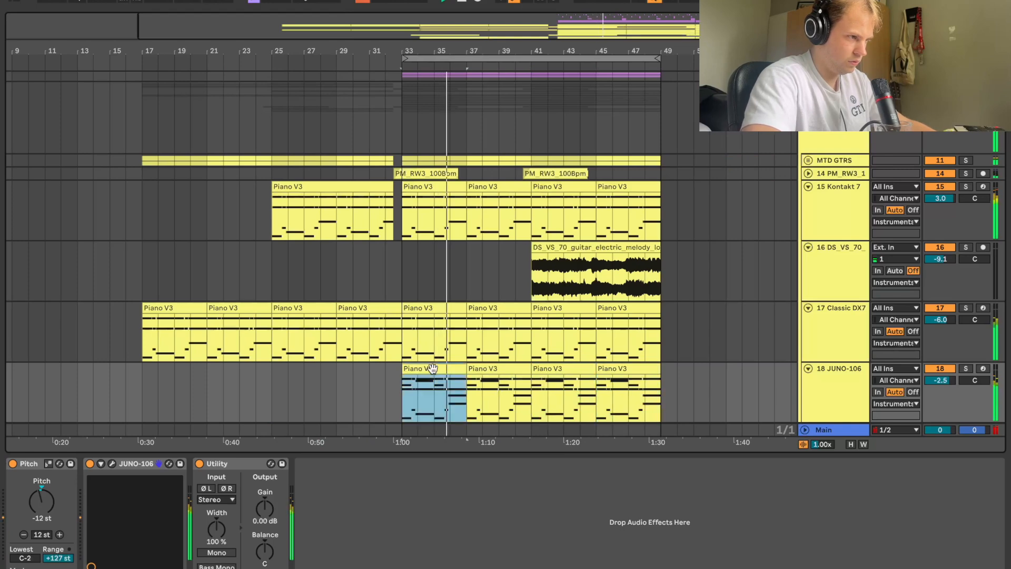
{"action": "left_click", "coordinate": [405, 204]}
{"action": "key", "text": "super+v"}
{"action": "key", "text": "space"}
{"action": "key", "text": "super+d"}
{"action": "key", "text": "super+d"}
{"action": "key", "text": "super+d"}
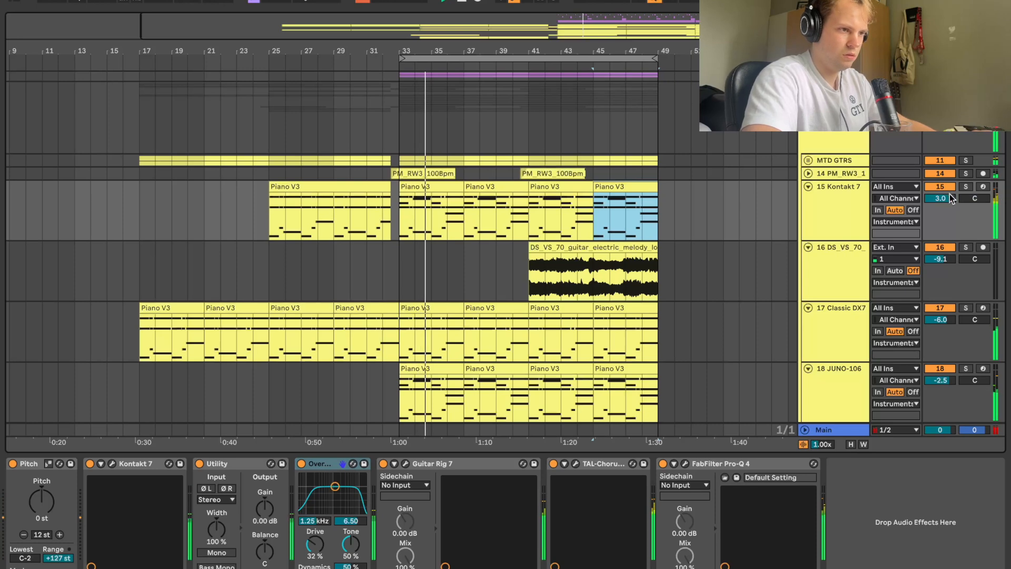
Set the volume of 15 Kontakt 7 to 2.1 dB and delete its Piano V3 clip before bar 33
{"action": "left_click_drag", "start_coordinate": [952, 198], "coordinate": [952, 199]}
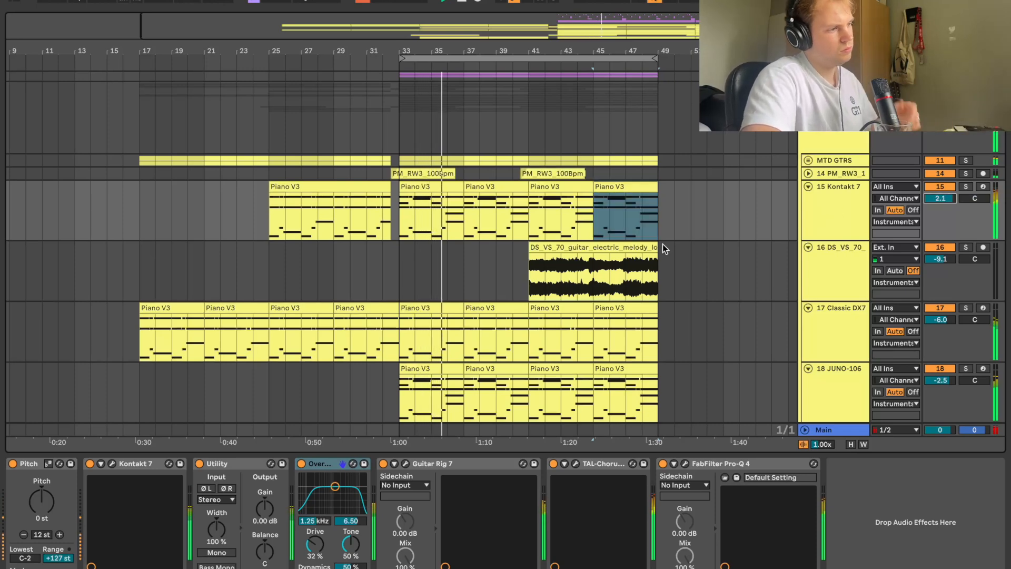
{"action": "left_click_drag", "start_coordinate": [390, 211], "coordinate": [268, 207]}
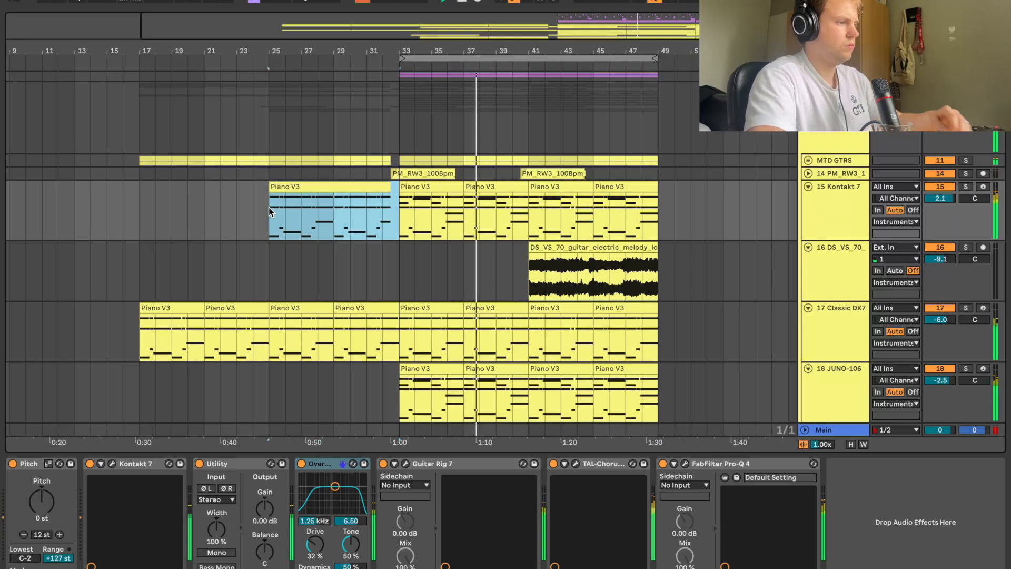
{"action": "key", "text": "Delete"}
Replace the Piano V3 clips from bar 33 to 49 on 17 Classic DX7 with copies of the edited clip
{"action": "scroll", "coordinate": [592, 374], "scroll_direction": "down", "scroll_amount": 2}
{"action": "scroll", "coordinate": [593, 375], "scroll_direction": "right", "scroll_amount": 1}
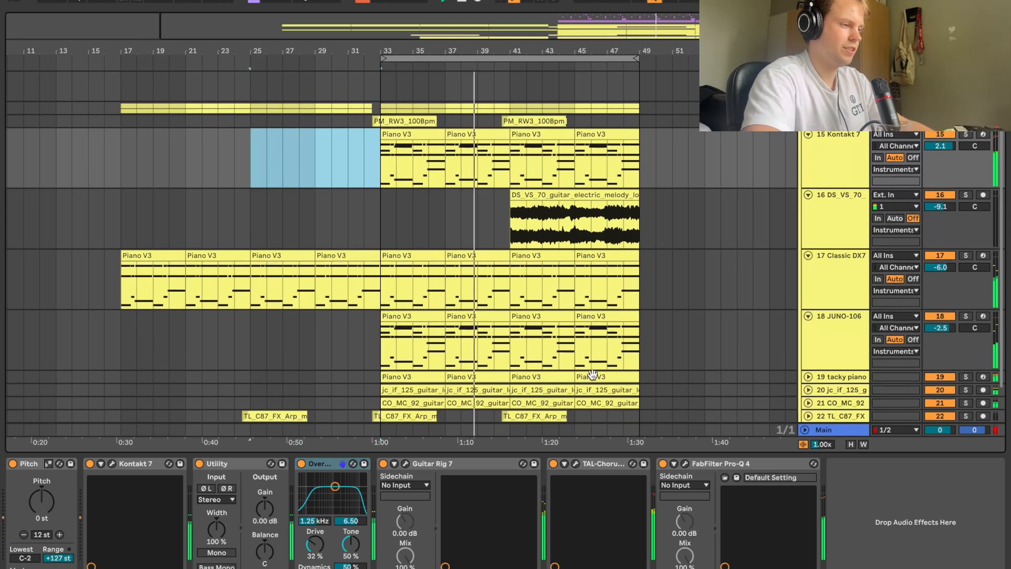
{"action": "left_click", "coordinate": [430, 275]}
{"action": "key", "text": "Right"}
{"action": "key", "text": "Right"}
{"action": "key", "text": "Right"}
Delete the 17 Classic DX7 clips before bar 33 and set the volume of the DS_VS_70 guitar track to -7.5 dB
{"action": "left_click_drag", "start_coordinate": [383, 287], "coordinate": [134, 276]}
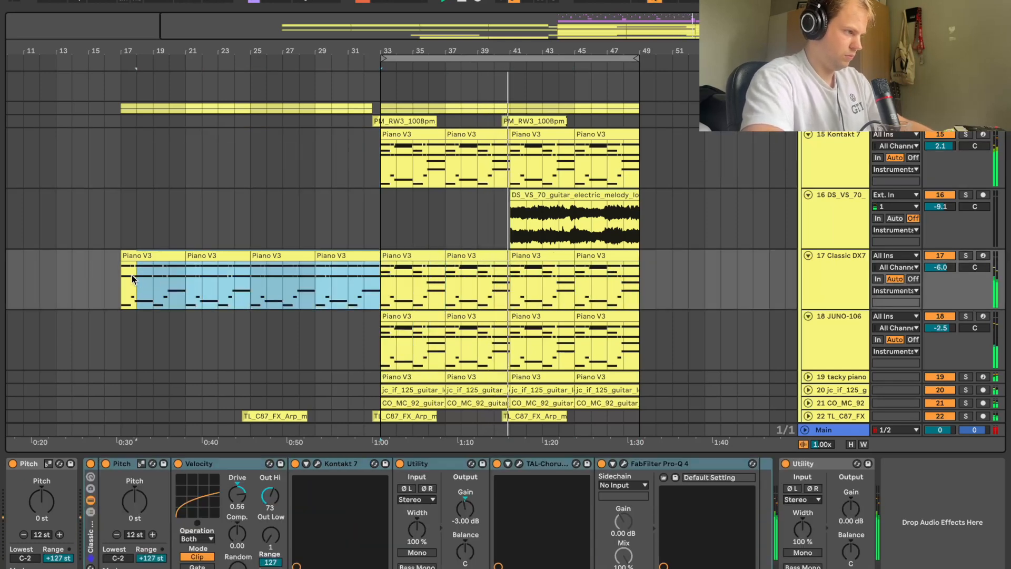
{"action": "key", "text": "Delete"}
{"action": "left_click_drag", "start_coordinate": [943, 199], "coordinate": [943, 194]}
Copy the first four bars of the SM_PW_kick and Snare tracks to bar 17 and duplicate them up to bar 33
{"action": "scroll", "coordinate": [741, 215], "scroll_direction": "up", "scroll_amount": 2}
{"action": "left_click", "coordinate": [805, 101]}
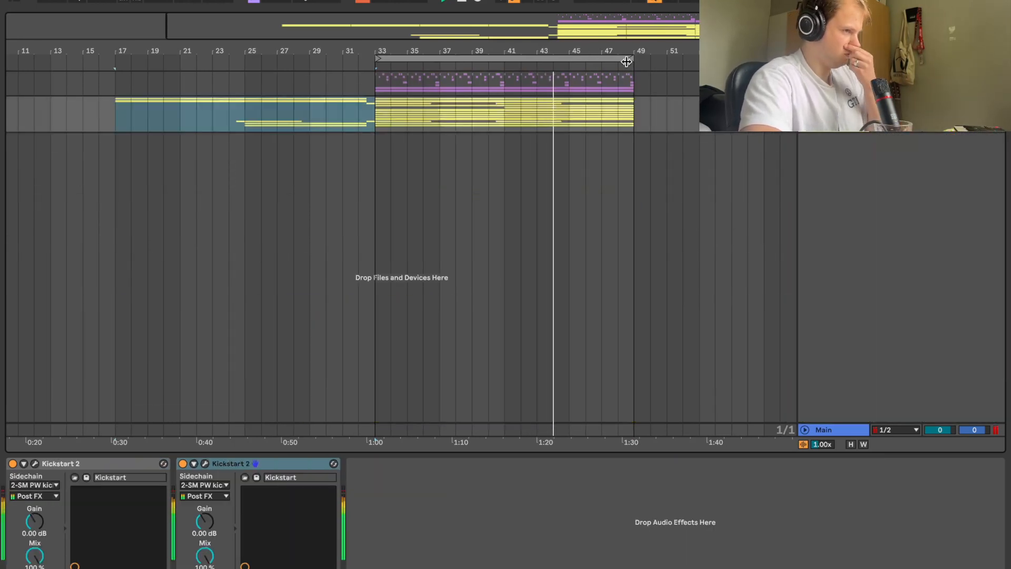
{"action": "left_click", "coordinate": [805, 77]}
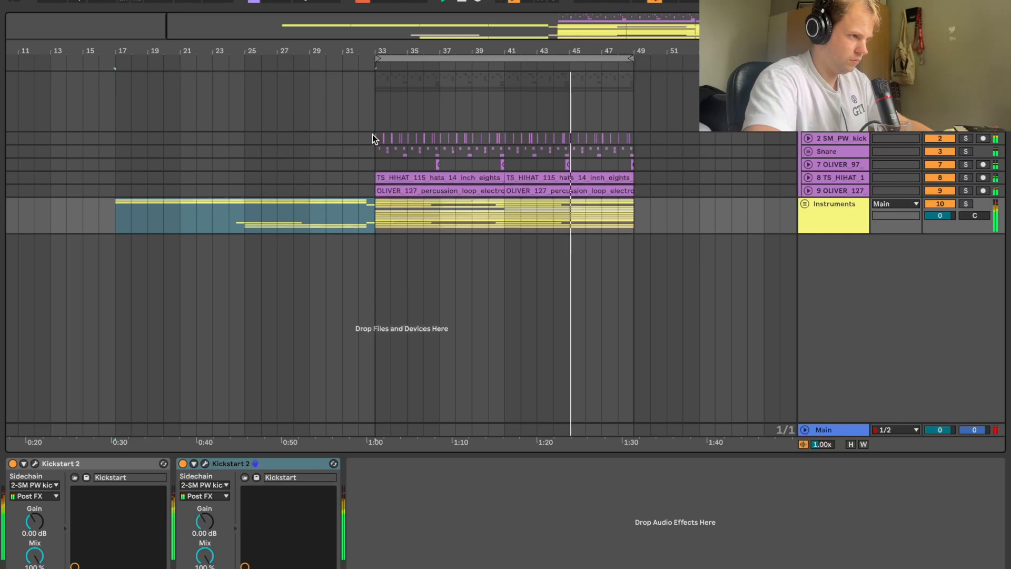
{"action": "left_click_drag", "start_coordinate": [375, 139], "coordinate": [456, 153]}
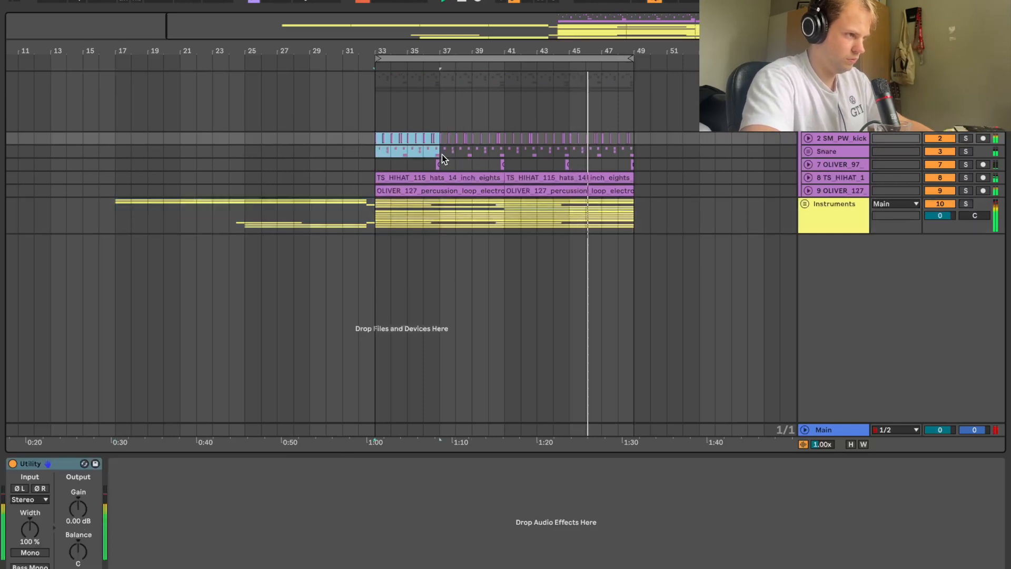
{"action": "key", "text": "super+v"}
{"action": "key", "text": "space"}
{"action": "key", "text": "super+d"}
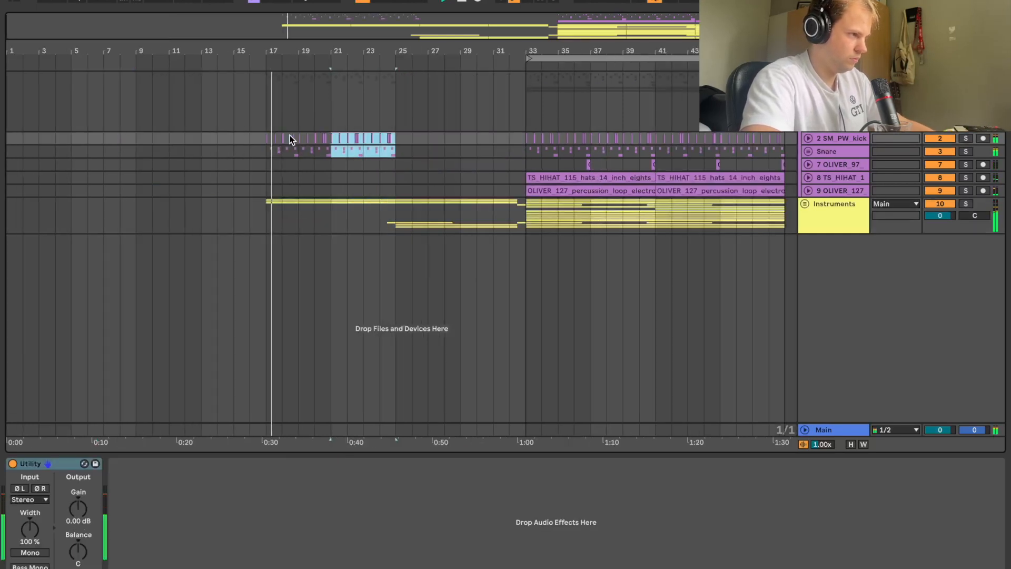
{"action": "key", "text": "super+d"}
{"action": "key", "text": "super+d"}
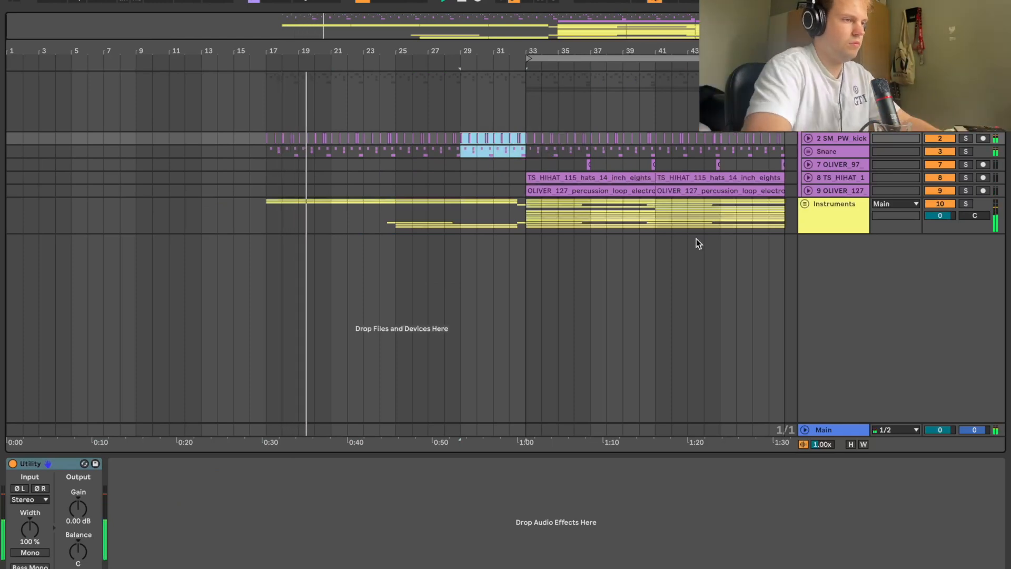
Copy the Piano V3 bass clip on the Kontakt 7 track in the BASS group to bar 17 and duplicate it up to bar 25
{"action": "left_click", "coordinate": [805, 203]}
{"action": "scroll", "coordinate": [772, 353], "scroll_direction": "down", "scroll_amount": 5}
{"action": "scroll", "coordinate": [779, 358], "scroll_direction": "down", "scroll_amount": 1}
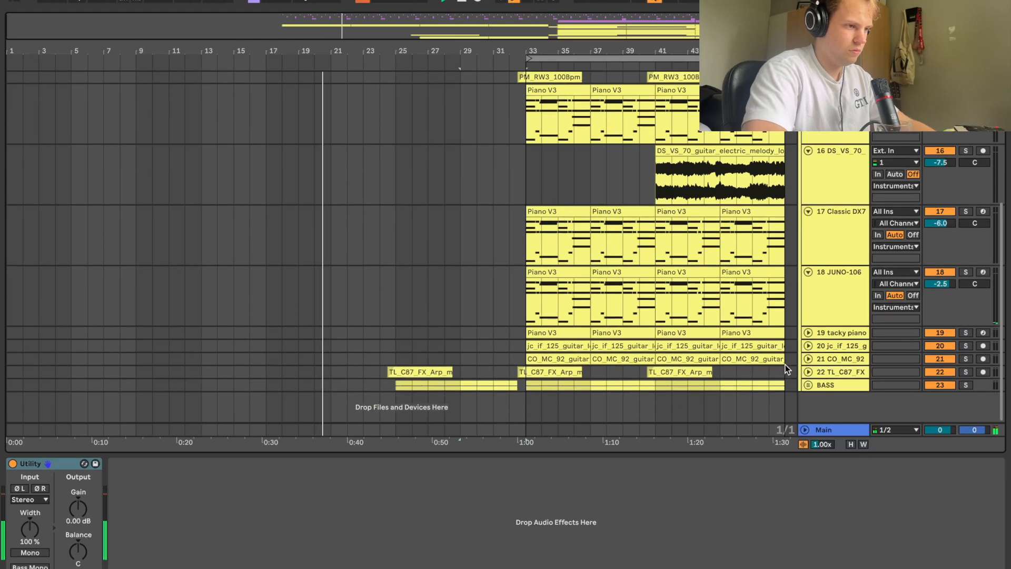
{"action": "left_click", "coordinate": [806, 386]}
{"action": "scroll", "coordinate": [737, 371], "scroll_direction": "down", "scroll_amount": 5}
{"action": "key", "text": "space"}
{"action": "left_click", "coordinate": [427, 268]}
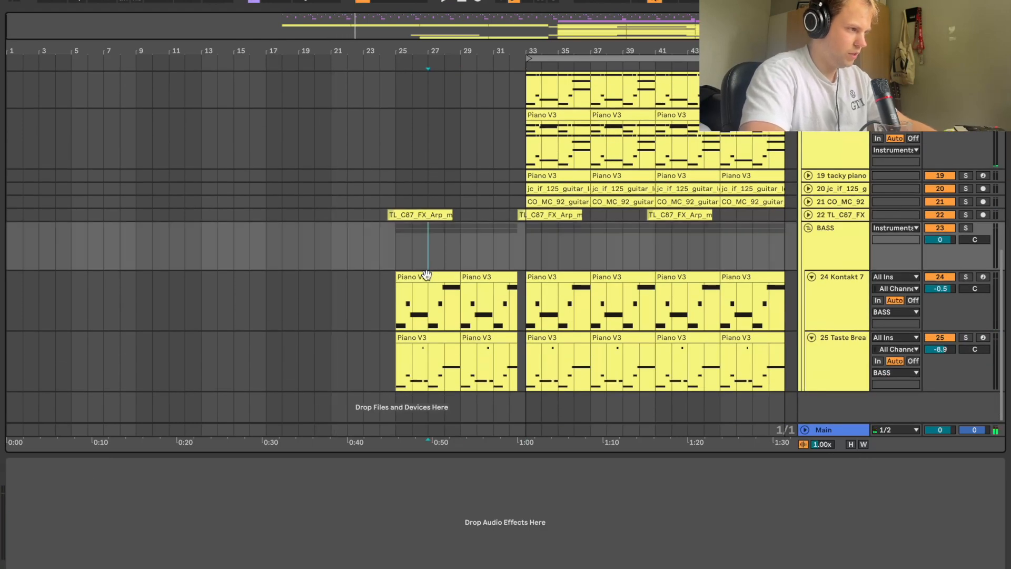
{"action": "left_click", "coordinate": [424, 277]}
{"action": "left_click", "coordinate": [263, 283]}
{"action": "key", "text": "ctrl+v"}
{"action": "key", "text": "ctrl+d"}
{"action": "left_click", "coordinate": [271, 260]}
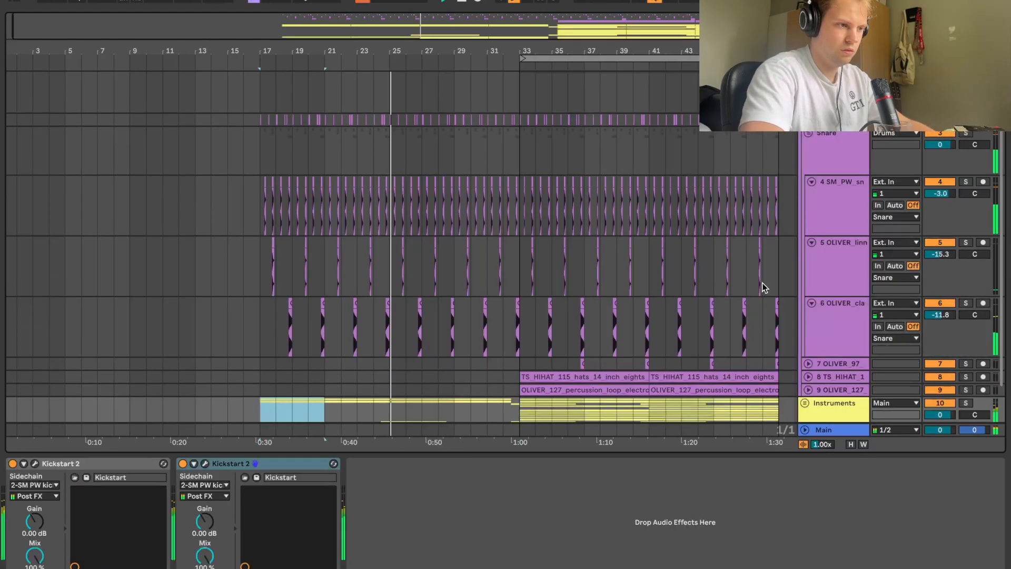
Copy the TS_HIHAT clip to bar 25 and trim its end to half a bar before bar 33
{"action": "left_click", "coordinate": [587, 331]}
{"action": "key", "text": "ctrl+c"}
{"action": "left_click", "coordinate": [382, 333]}
{"action": "key", "text": "ctrl+v"}
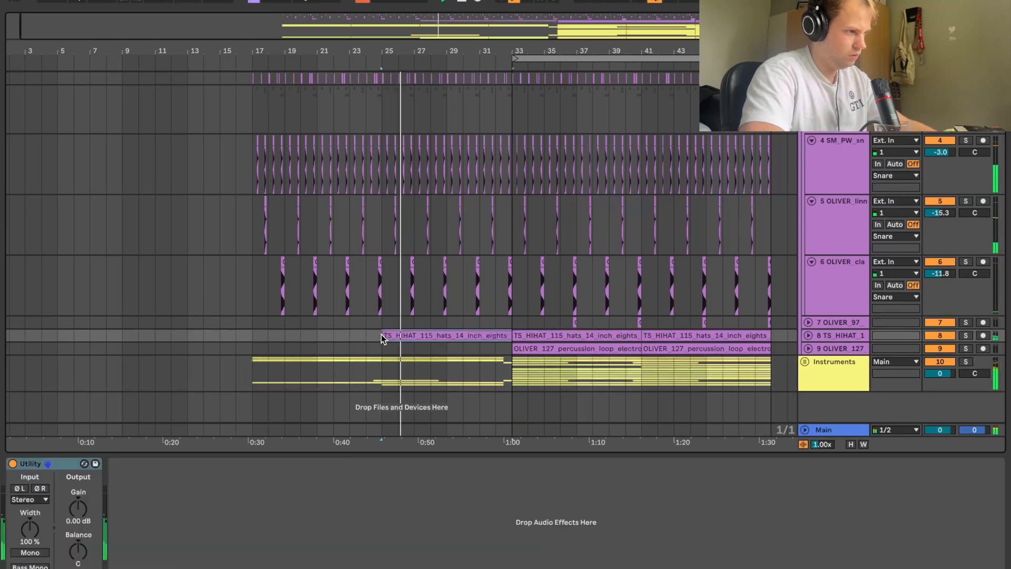
{"action": "left_click_drag", "start_coordinate": [513, 48], "coordinate": [509, 110]}
{"action": "left_click_drag", "start_coordinate": [499, 328], "coordinate": [477, 329]}
{"action": "scroll", "coordinate": [500, 158], "scroll_direction": "up", "scroll_amount": 5}
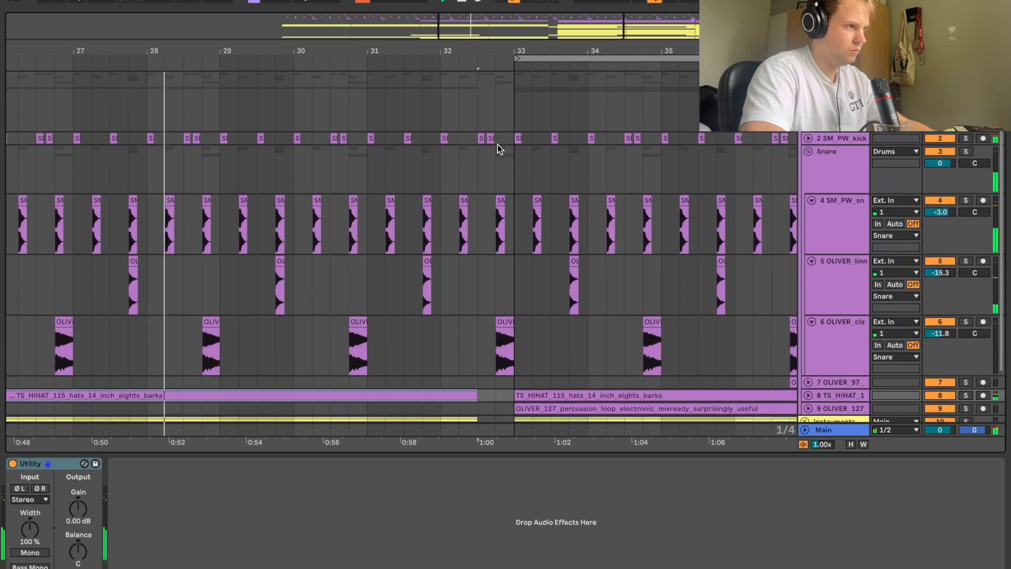
Delete the SM_PW_kick hits from the second beat of bar 31 up to bar 33
{"action": "left_click", "coordinate": [482, 138]}
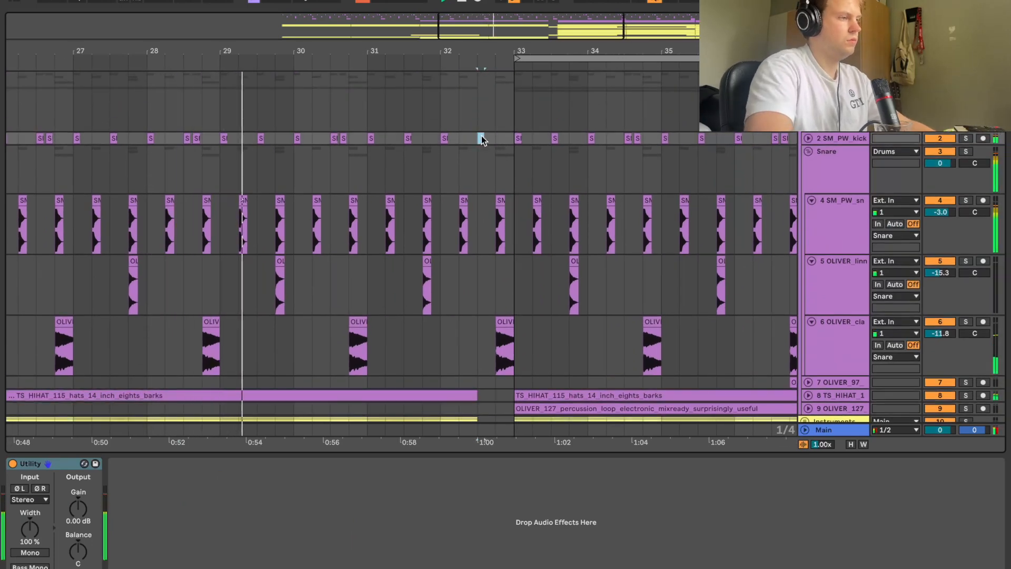
{"action": "left_click_drag", "start_coordinate": [476, 137], "coordinate": [392, 136]}
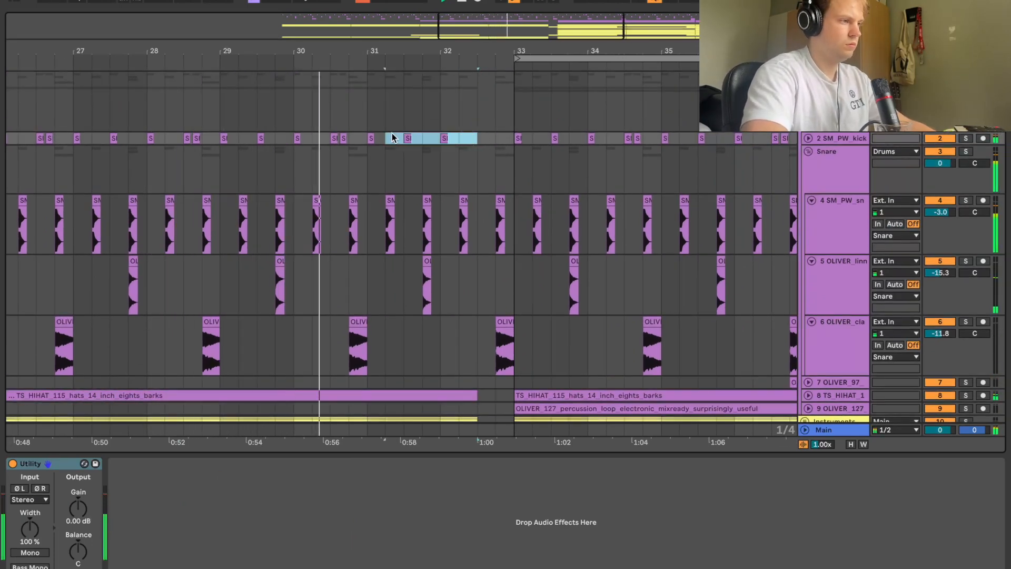
{"action": "key", "text": "Delete"}
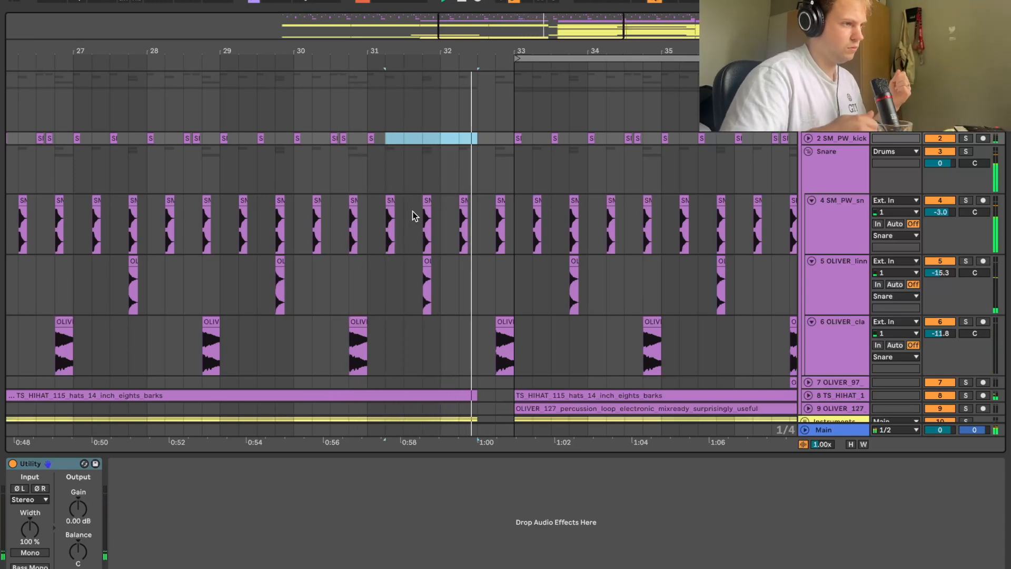
Add an audio track below SM_PW_kick, search the library for "crash" and place 17 In Crash 3.wav at bar 33
{"action": "left_click_drag", "start_coordinate": [565, 35], "coordinate": [562, 6]}
{"action": "left_click", "coordinate": [808, 151]}
{"action": "left_click", "coordinate": [830, 138]}
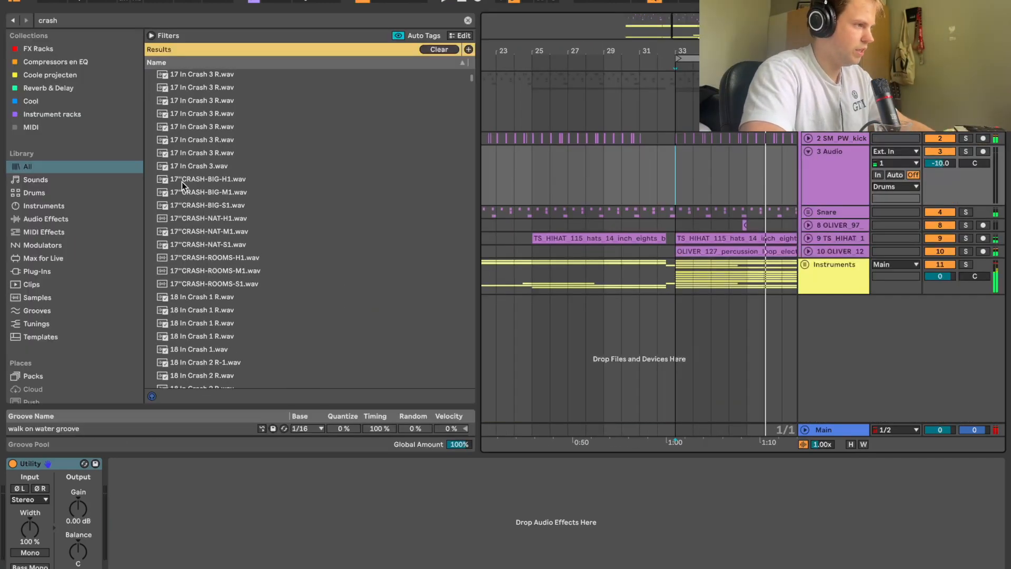
{"action": "scroll", "coordinate": [182, 183], "scroll_direction": "up", "scroll_amount": 1}
{"action": "left_click", "coordinate": [188, 191]}
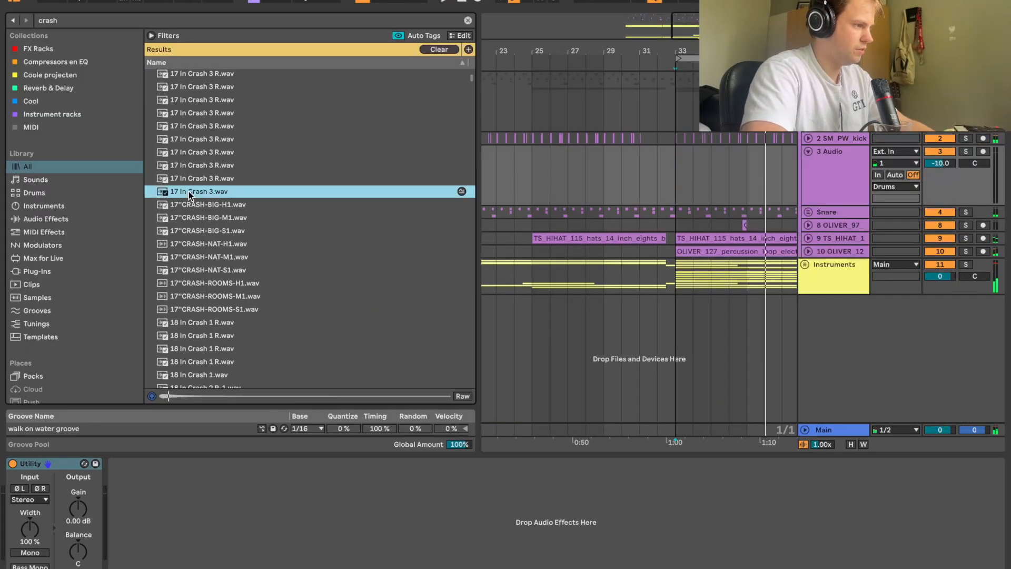
{"action": "left_click_drag", "start_coordinate": [642, 196], "coordinate": [673, 182]}
Turn off warping for the 17 In Crash 3 clip and close the library browser
{"action": "double_click", "coordinate": [682, 148]}
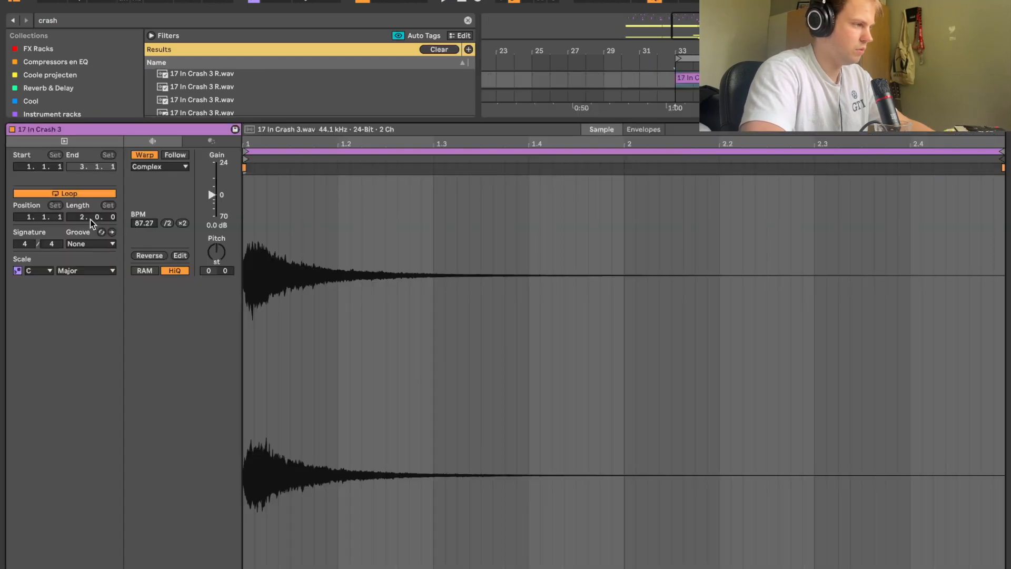
{"action": "left_click", "coordinate": [143, 155]}
{"action": "left_click", "coordinate": [918, 566]}
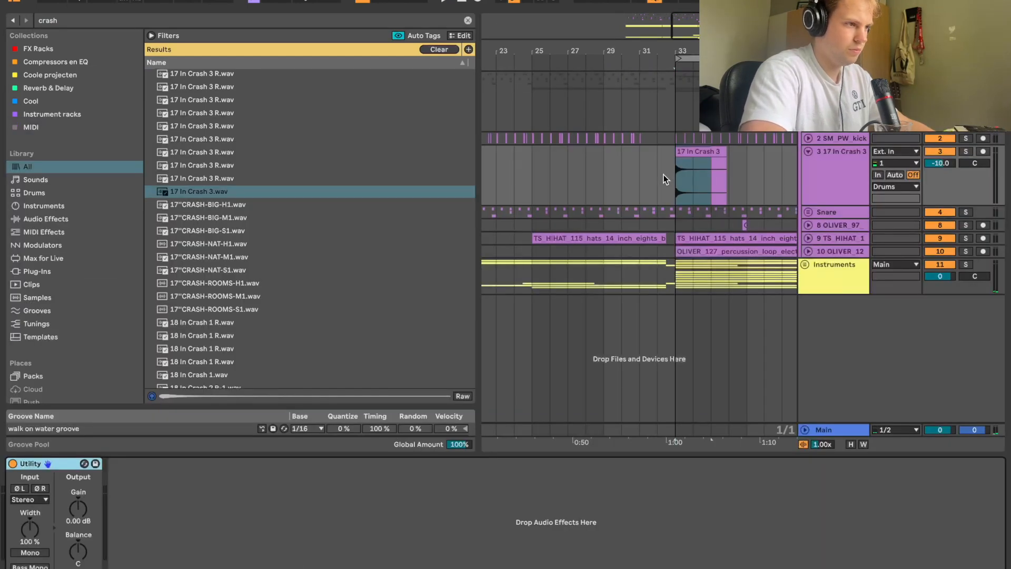
{"action": "key", "text": "ctrl+alt+b"}
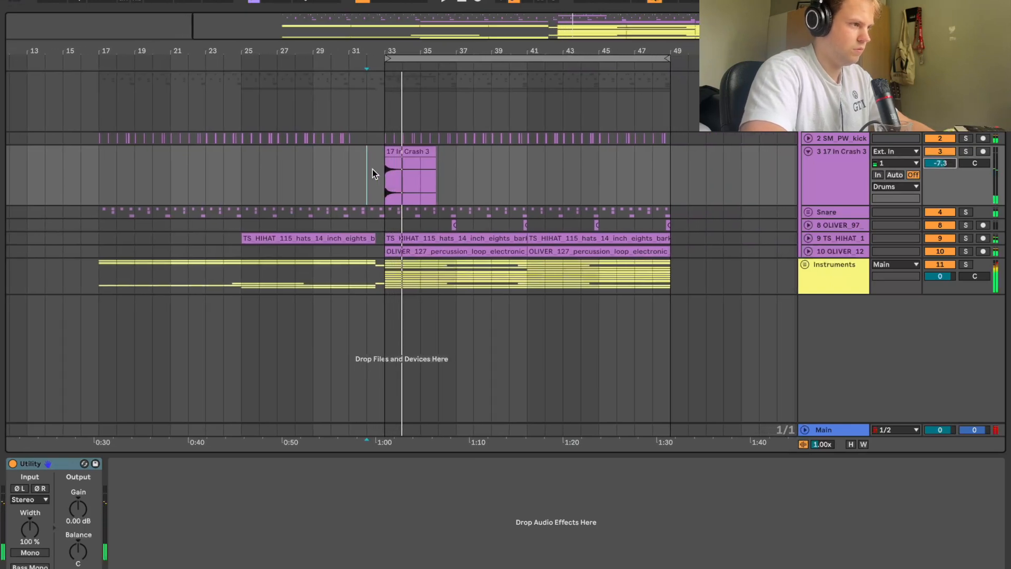
Repeat the 17 In Crash 3 clip every four bars up to bar 49 and set the crash track's volume to -7.5 dB
{"action": "key", "text": "space"}
{"action": "left_click_drag", "start_coordinate": [419, 179], "coordinate": [491, 178]}
{"action": "key", "text": "super+d"}
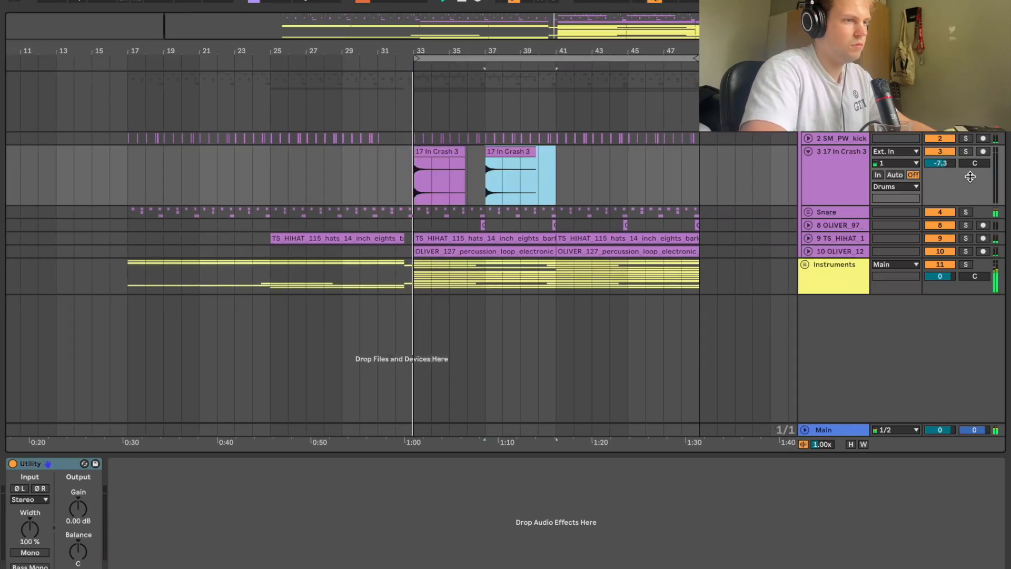
{"action": "left_click_drag", "start_coordinate": [940, 164], "coordinate": [941, 158]}
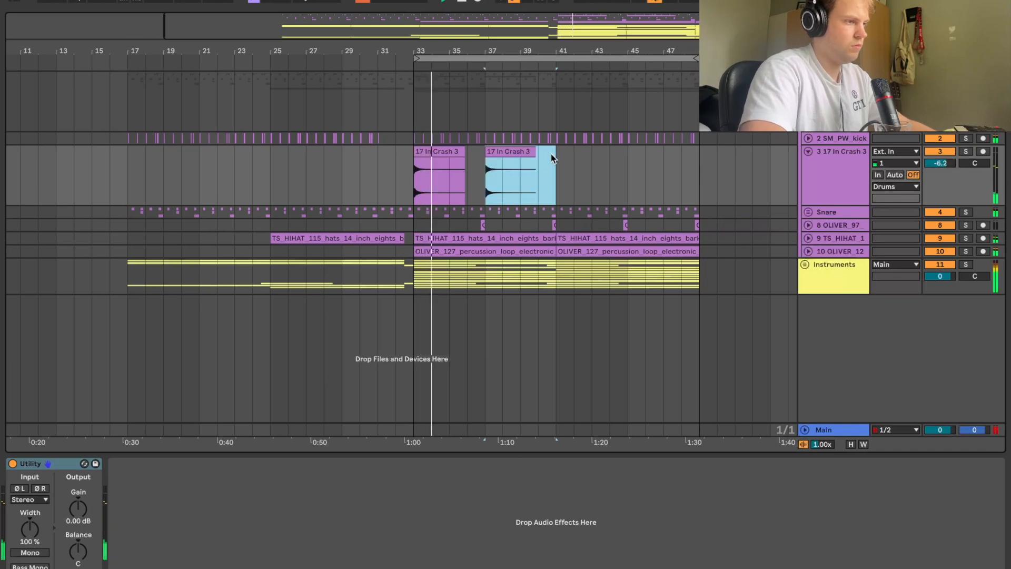
{"action": "key", "text": "super+d"}
{"action": "key", "text": "super+d"}
{"action": "left_click_drag", "start_coordinate": [940, 163], "coordinate": [940, 169]}
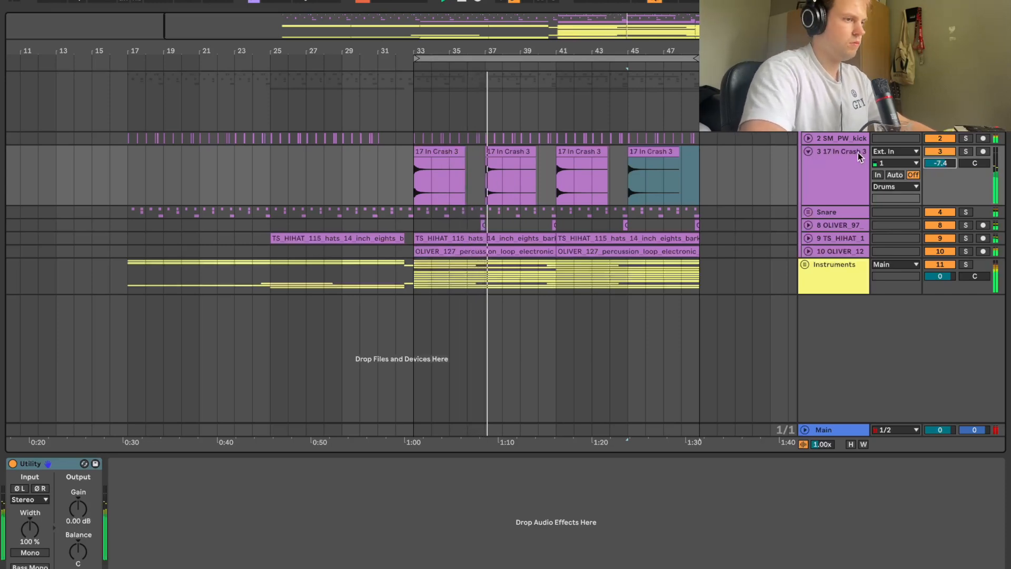
{"action": "left_click_drag", "start_coordinate": [928, 161], "coordinate": [928, 163]}
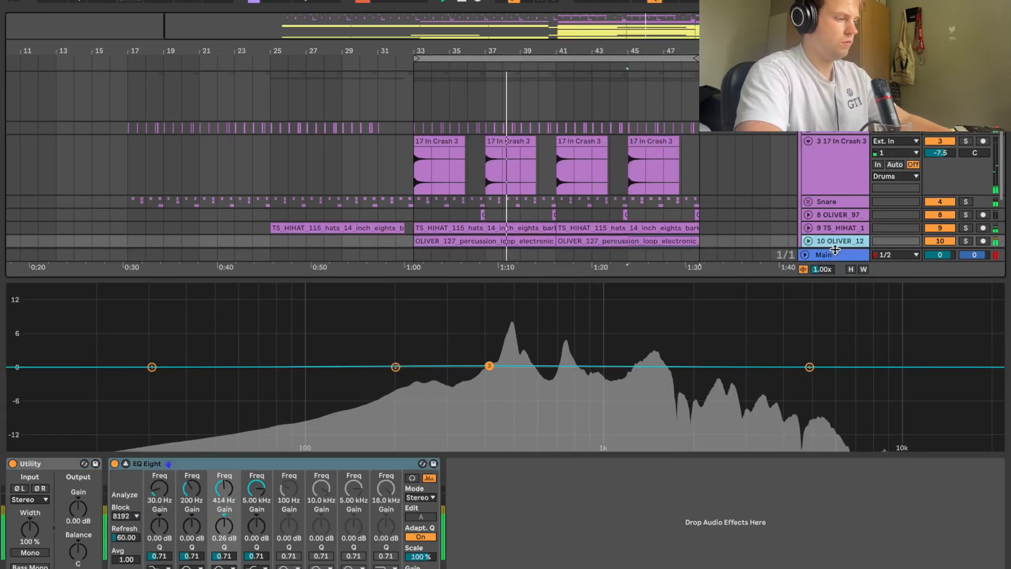
Add an audio track below 10 OLIVER_12, search for "oliver ride" and place OLIVER_hat_drum_loop_ride_clap_109.wav at bar 41
{"action": "key", "text": "super+t"}
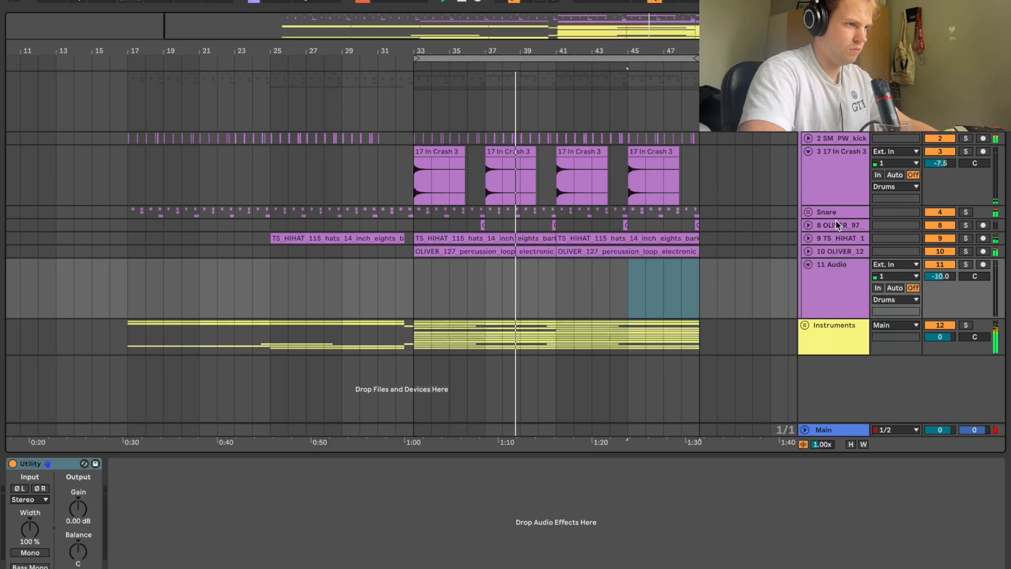
{"action": "key", "text": "super+f"}
{"action": "type", "text": "oliv"}
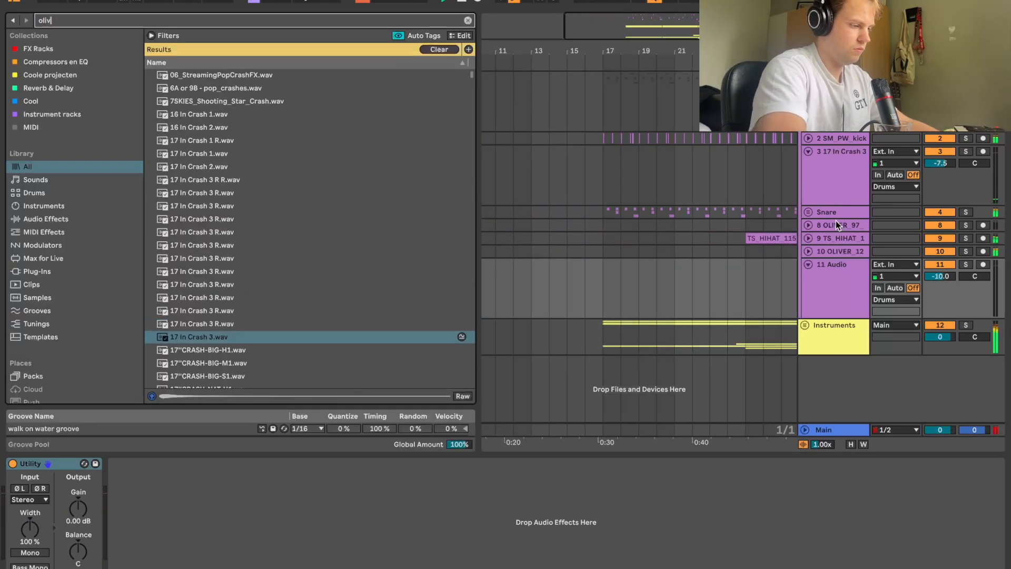
{"action": "type", "text": "er ride"}
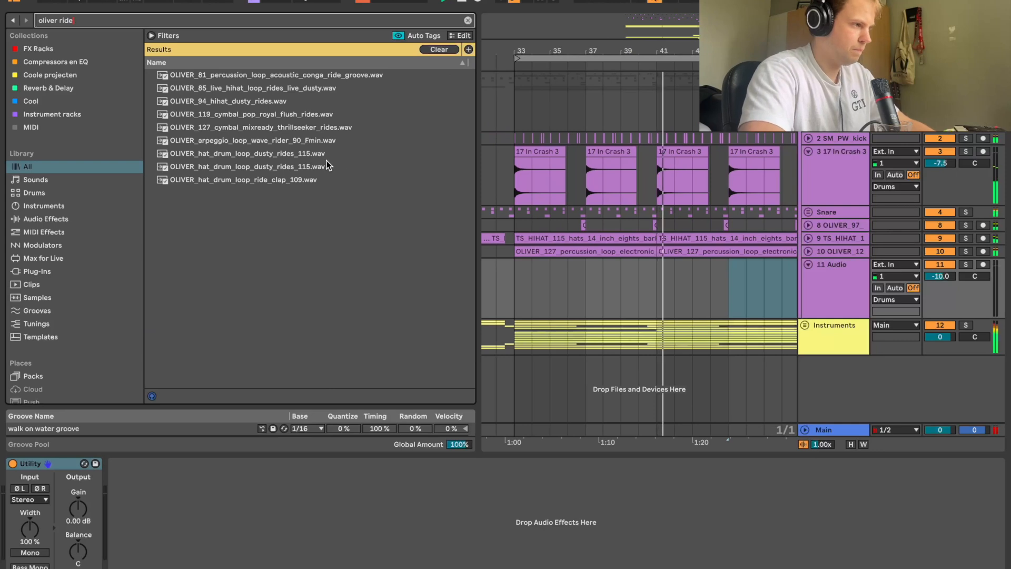
{"action": "left_click_drag", "start_coordinate": [300, 178], "coordinate": [666, 285]}
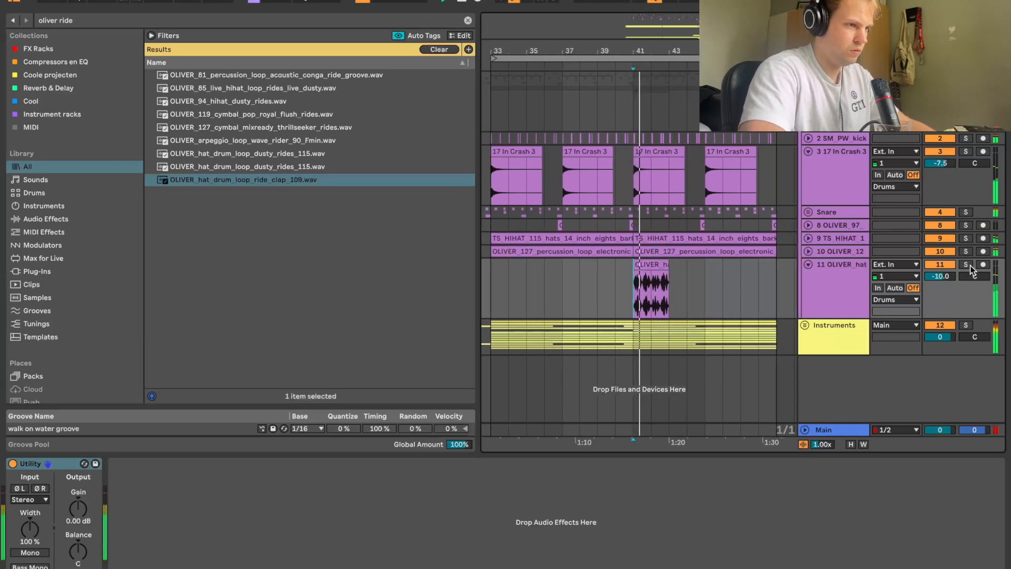
Set the ride clap loop track's volume to -13.7 dB and duplicate its clip up to bar 49
{"action": "left_click_drag", "start_coordinate": [951, 276], "coordinate": [947, 280]}
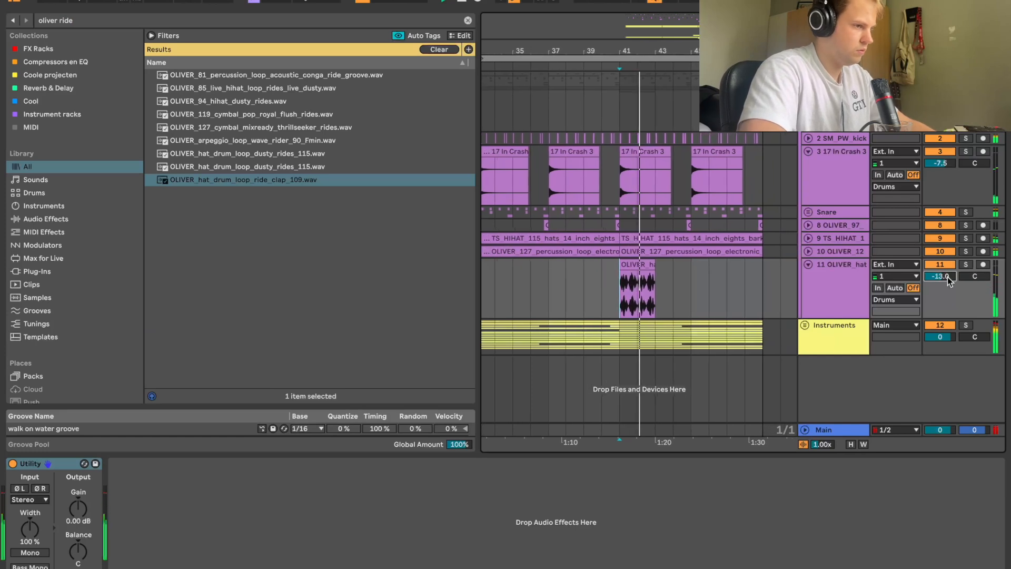
{"action": "left_click", "coordinate": [632, 263]}
{"action": "key", "text": "super+d"}
{"action": "key", "text": "super+d"}
{"action": "key", "text": "super+d"}
Add another audio track, place OLIVER_hat_drum_loop_dusty_rides_115.wav at bar 41 and duplicate it up to bar 49
{"action": "left_click", "coordinate": [859, 275]}
{"action": "key", "text": "super+t"}
{"action": "left_click", "coordinate": [286, 153]}
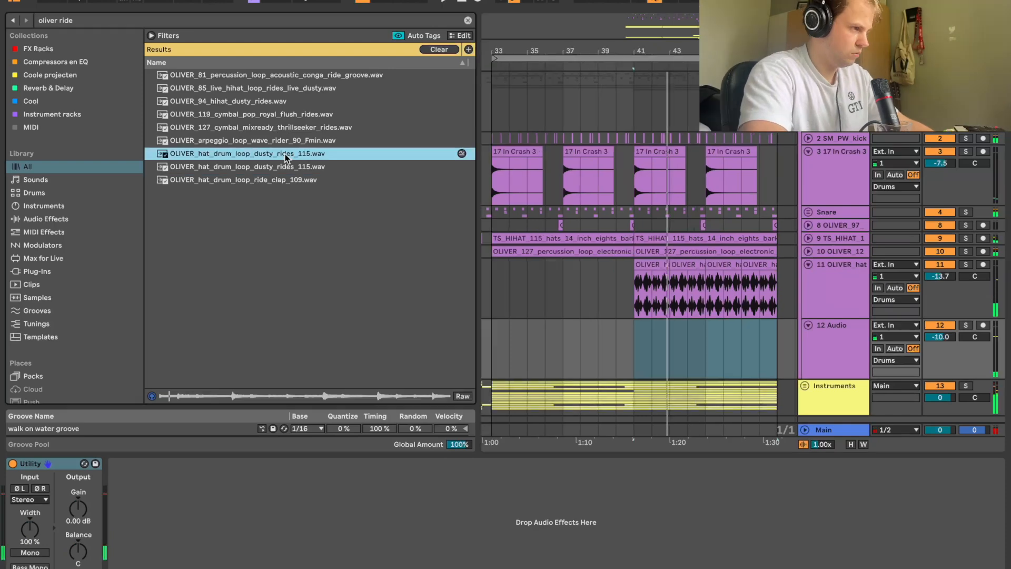
{"action": "left_click_drag", "start_coordinate": [388, 167], "coordinate": [629, 329]}
{"action": "key", "text": "space"}
{"action": "key", "text": "space"}
{"action": "key", "text": "space"}
{"action": "key", "text": "super+d"}
{"action": "key", "text": "super+d"}
{"action": "key", "text": "super+d"}
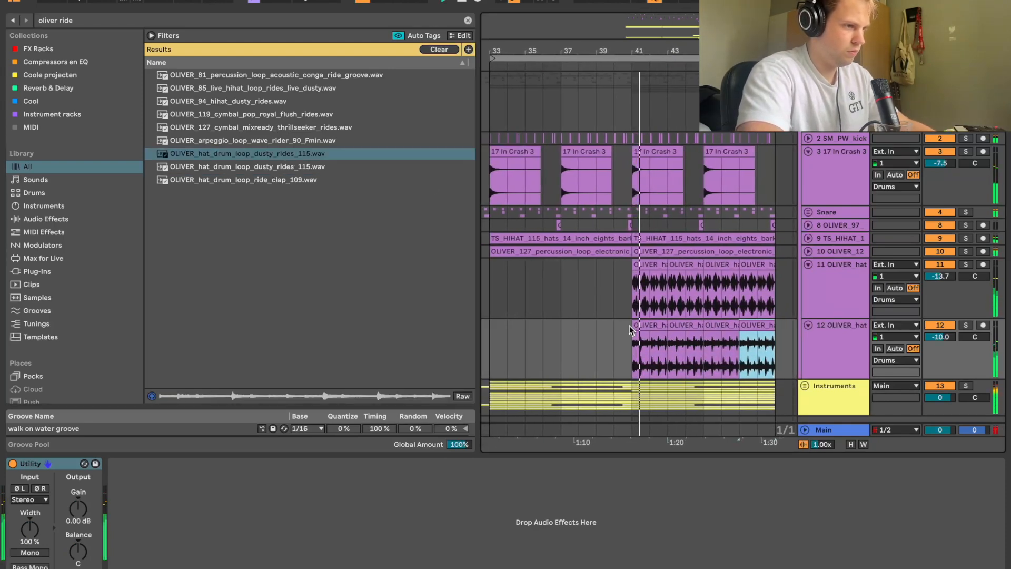
Set the dusty rides track's volume to -11.1 dB and rebalance the ride clap loop track's volume during playback
{"action": "left_click_drag", "start_coordinate": [935, 337], "coordinate": [935, 342]}
{"action": "key", "text": "space"}
{"action": "left_click", "coordinate": [583, 290]}
{"action": "key", "text": "space"}
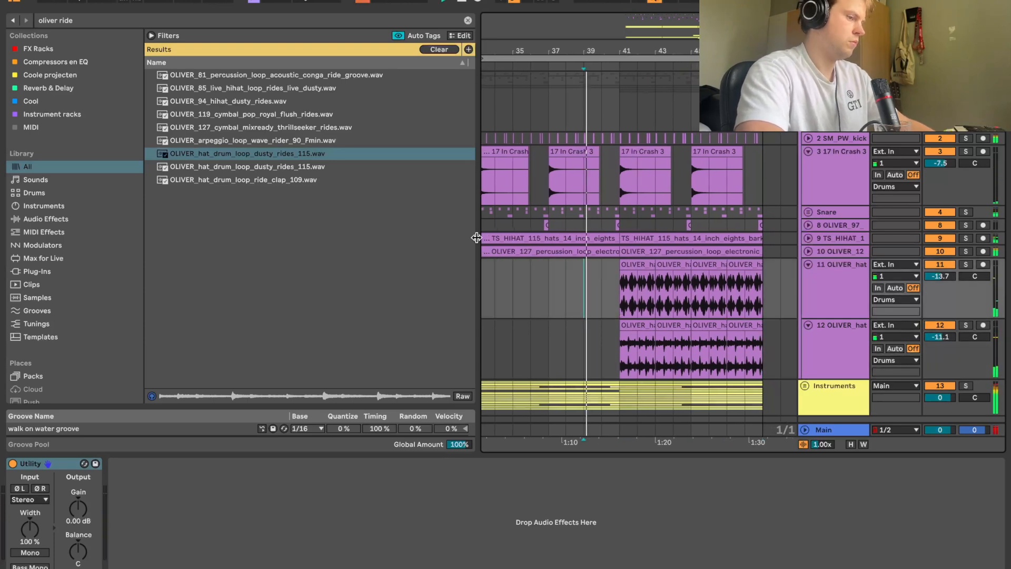
{"action": "left_click", "coordinate": [14, 3]}
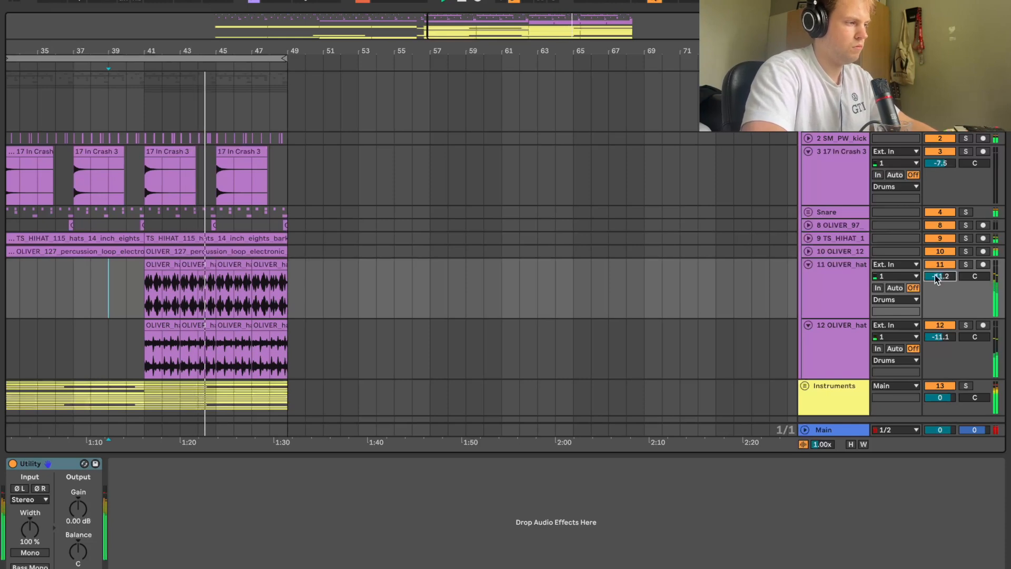
{"action": "left_click", "coordinate": [854, 280]}
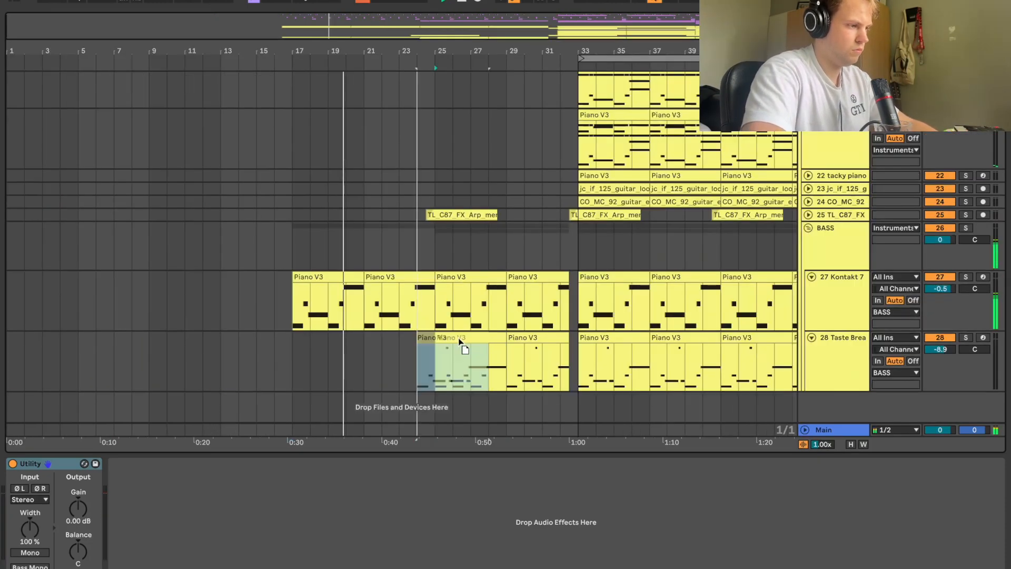
Fill the 28 Taste Brea track with Piano V3 copies from bar 17, trimming the last one to half a bar before bar 33
{"action": "left_click_drag", "start_coordinate": [463, 350], "coordinate": [343, 341]}
{"action": "key", "text": "ctrl+d"}
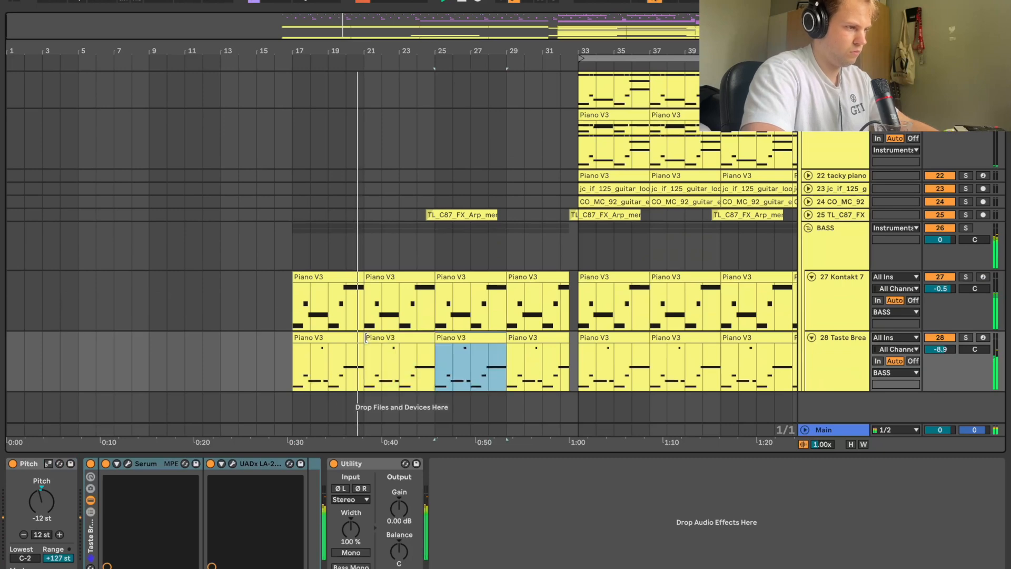
{"action": "key", "text": "ctrl+d"}
{"action": "left_click_drag", "start_coordinate": [579, 52], "coordinate": [572, 98]}
{"action": "left_click_drag", "start_coordinate": [590, 338], "coordinate": [567, 337]}
{"action": "left_click_drag", "start_coordinate": [548, 49], "coordinate": [548, 6]}
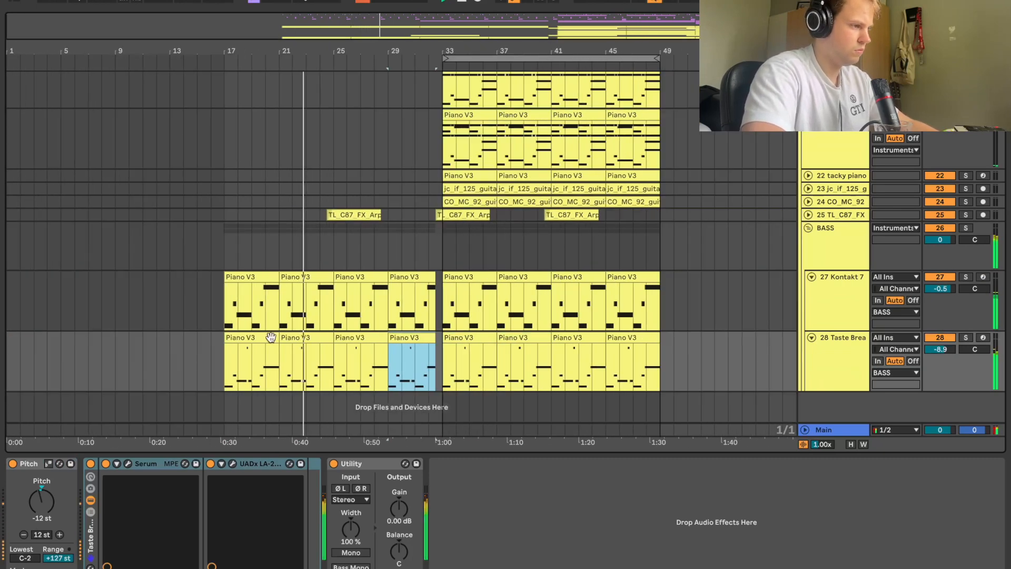
Copy the tacky piano's Piano V3 clip to bars 25 and 29, trimming the last copy to half a bar before bar 33
{"action": "scroll", "coordinate": [605, 261], "scroll_direction": "up", "scroll_amount": 8}
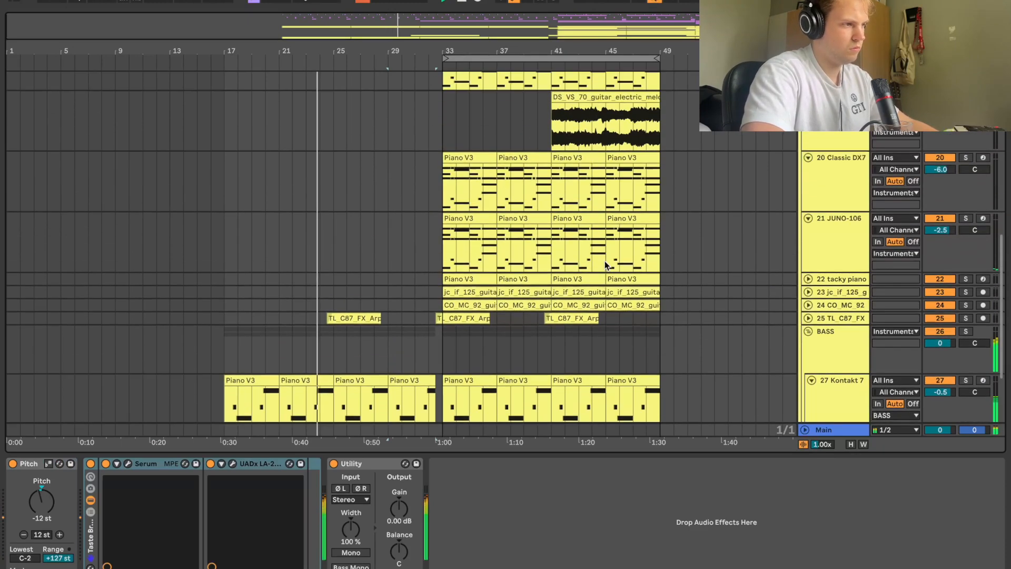
{"action": "scroll", "coordinate": [538, 255], "scroll_direction": "up", "scroll_amount": 4}
{"action": "scroll", "coordinate": [538, 255], "scroll_direction": "down", "scroll_amount": 10}
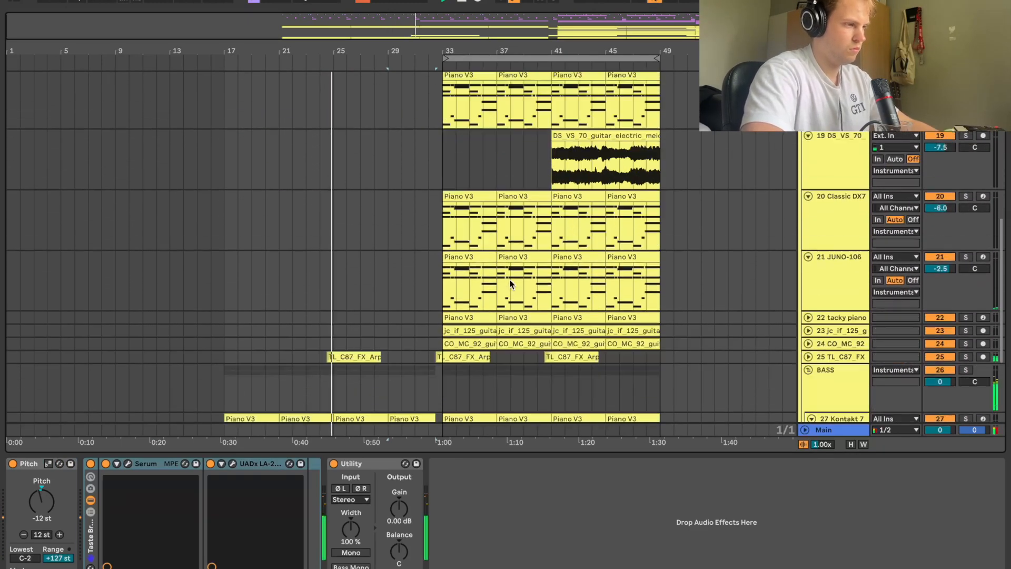
{"action": "left_click", "coordinate": [475, 252]}
{"action": "left_click", "coordinate": [331, 250]}
{"action": "key", "text": "super+v"}
{"action": "key", "text": "super+d"}
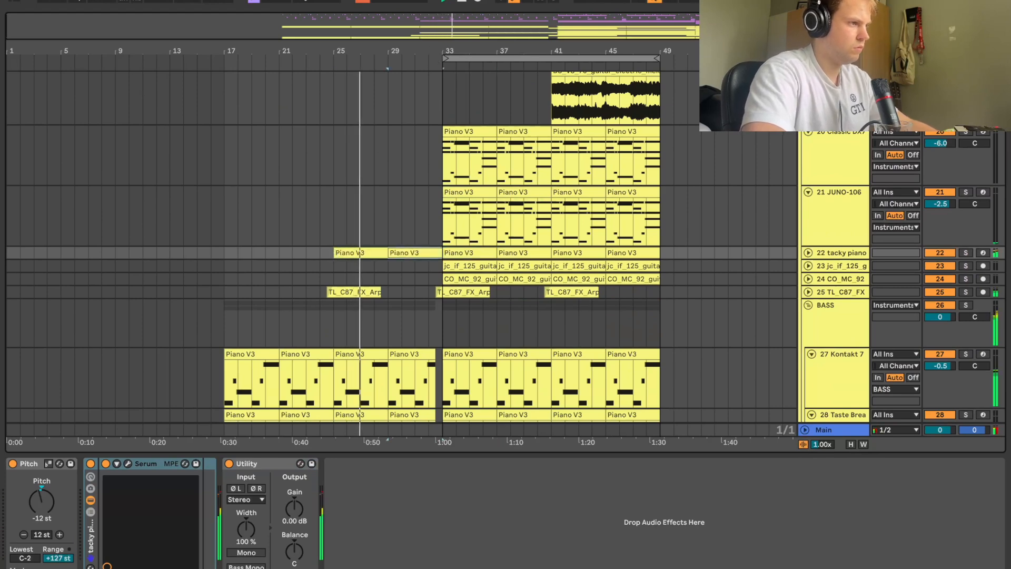
{"action": "scroll", "coordinate": [447, 220], "scroll_direction": "up", "scroll_amount": 3}
{"action": "left_click_drag", "start_coordinate": [515, 35], "coordinate": [541, 288]}
Copy bar 36 of the jc_if_125 guitar loop to bar 28 and trim one beat off the copy's start
{"action": "left_click", "coordinate": [808, 266]}
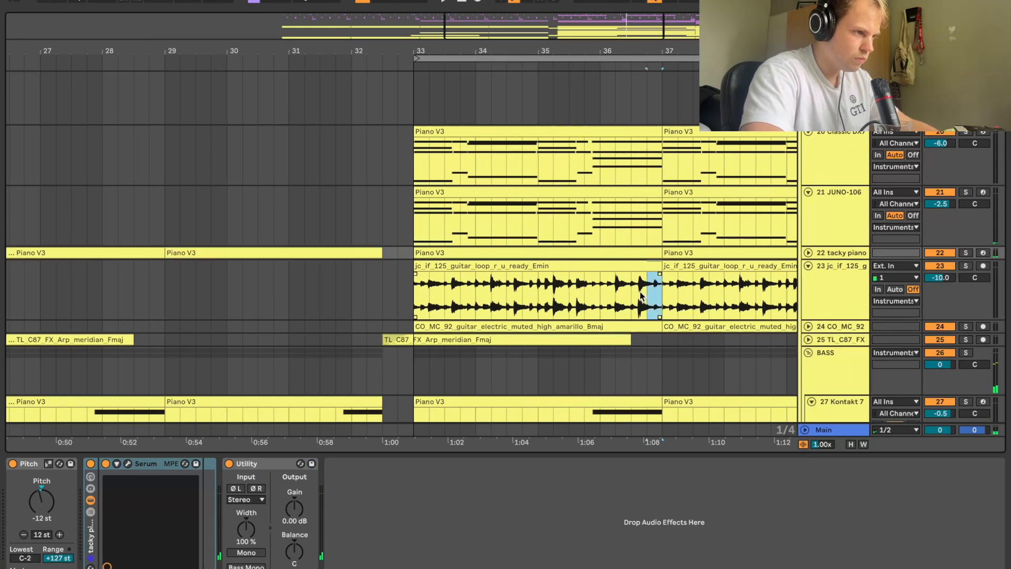
{"action": "left_click_drag", "start_coordinate": [640, 293], "coordinate": [601, 293]}
{"action": "scroll", "coordinate": [294, 288], "scroll_direction": "left", "scroll_amount": 4}
{"action": "left_click", "coordinate": [276, 262]}
{"action": "key", "text": "super+v"}
{"action": "left_click", "coordinate": [231, 270]}
{"action": "key", "text": "space"}
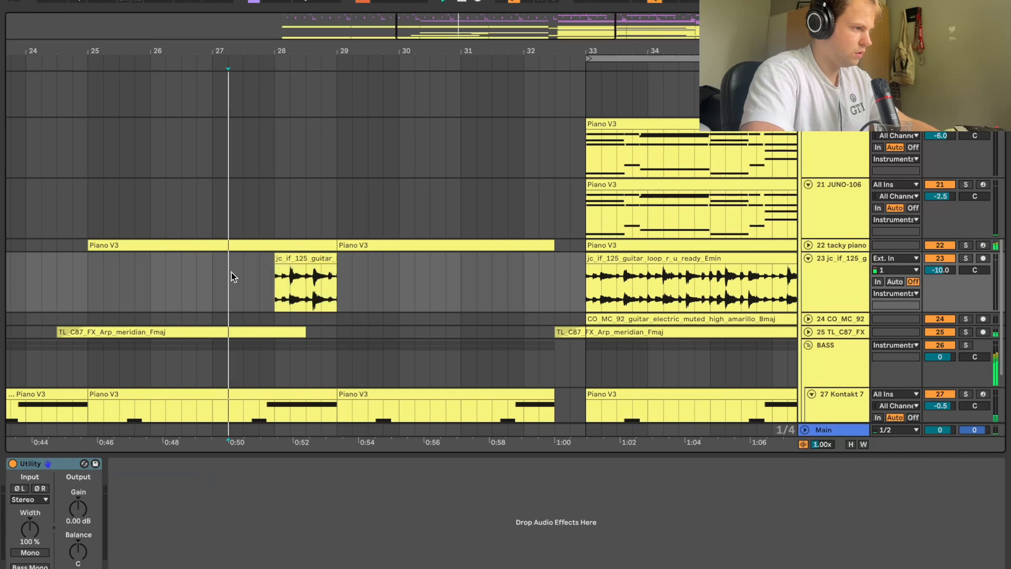
{"action": "left_click_drag", "start_coordinate": [279, 258], "coordinate": [284, 257]}
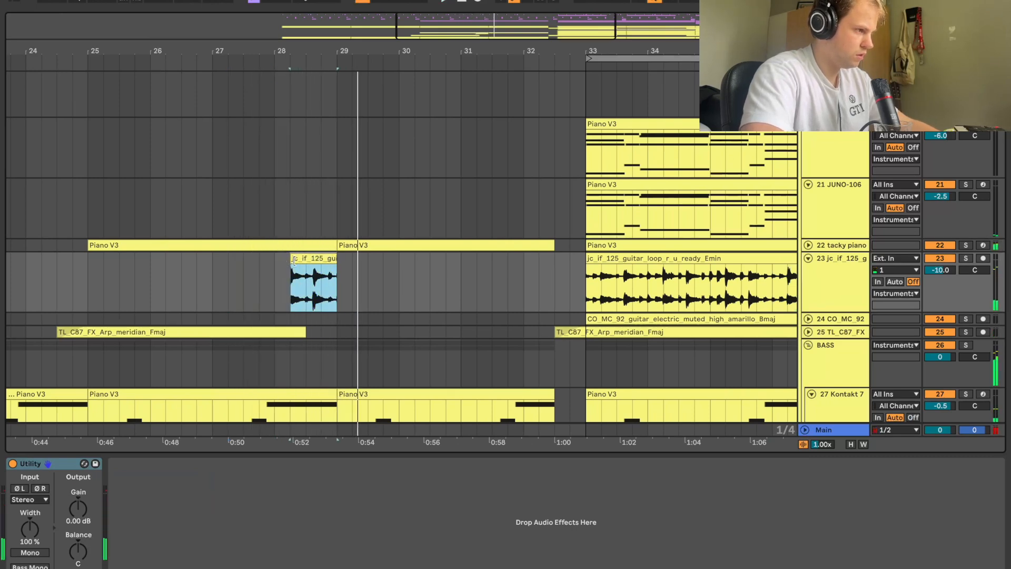
Paste the jc_if_125 guitar fill into bar 20 and extend its start so it fills the whole bar
{"action": "left_click", "coordinate": [267, 265]}
{"action": "key", "text": "space"}
{"action": "scroll", "coordinate": [268, 266], "scroll_direction": "left", "scroll_amount": 8}
{"action": "left_click", "coordinate": [729, 241]}
{"action": "scroll", "coordinate": [729, 241], "scroll_direction": "left", "scroll_amount": 4}
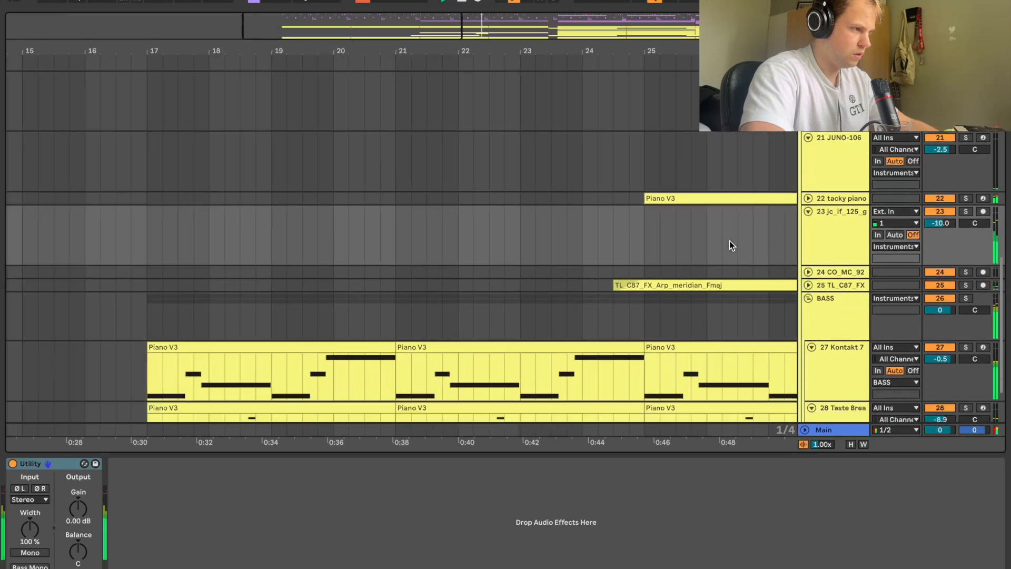
{"action": "left_click", "coordinate": [182, 233]}
{"action": "key", "text": "space"}
{"action": "key", "text": "space"}
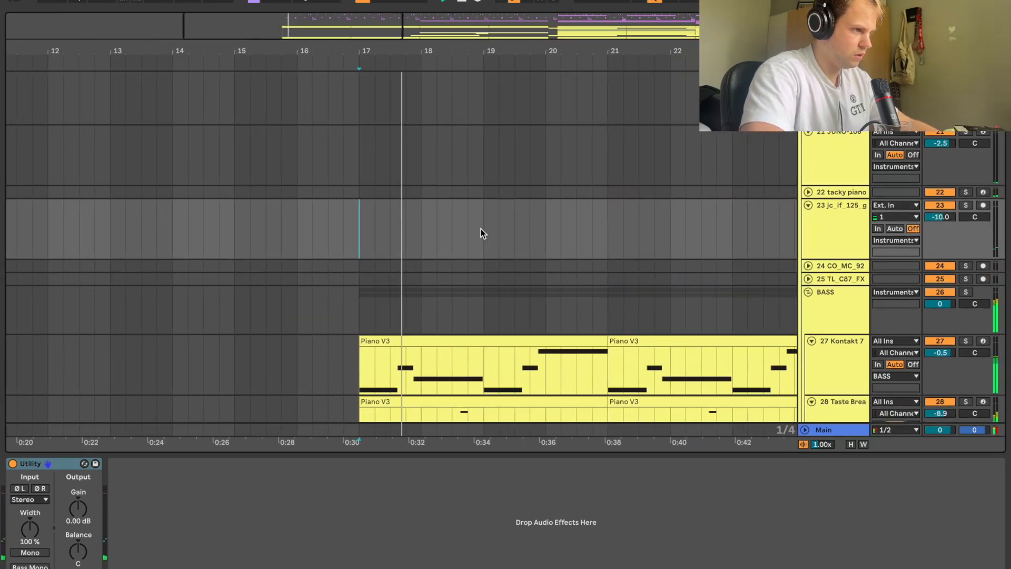
{"action": "left_click", "coordinate": [496, 218]}
{"action": "key", "text": "super+v"}
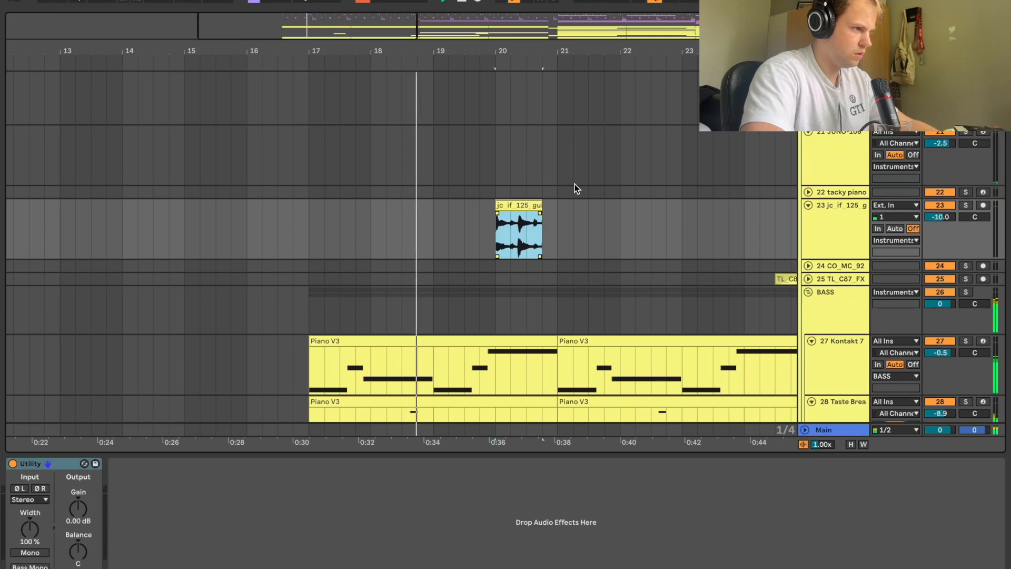
{"action": "left_click_drag", "start_coordinate": [518, 205], "coordinate": [535, 206]}
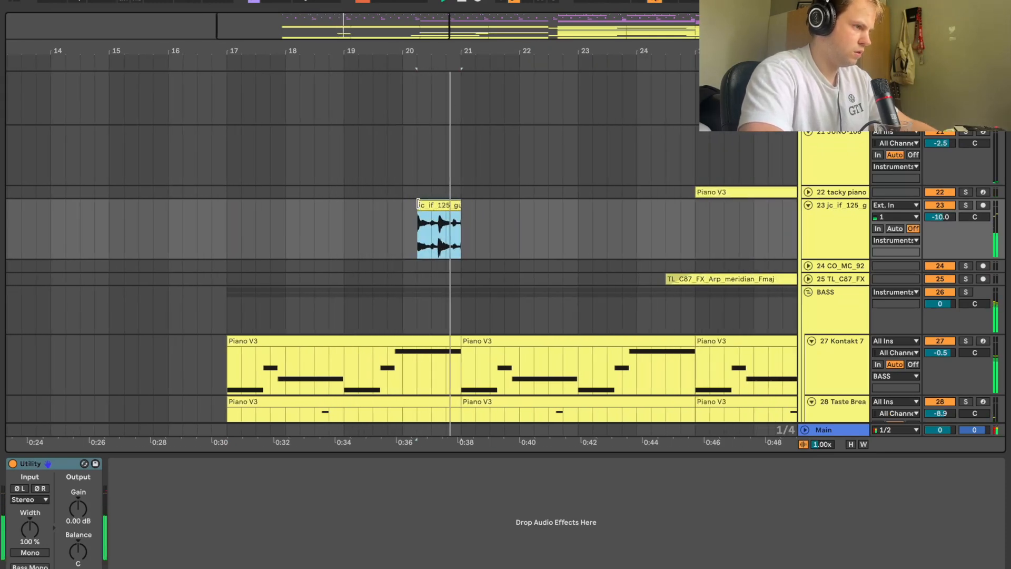
{"action": "left_click_drag", "start_coordinate": [418, 201], "coordinate": [400, 201]}
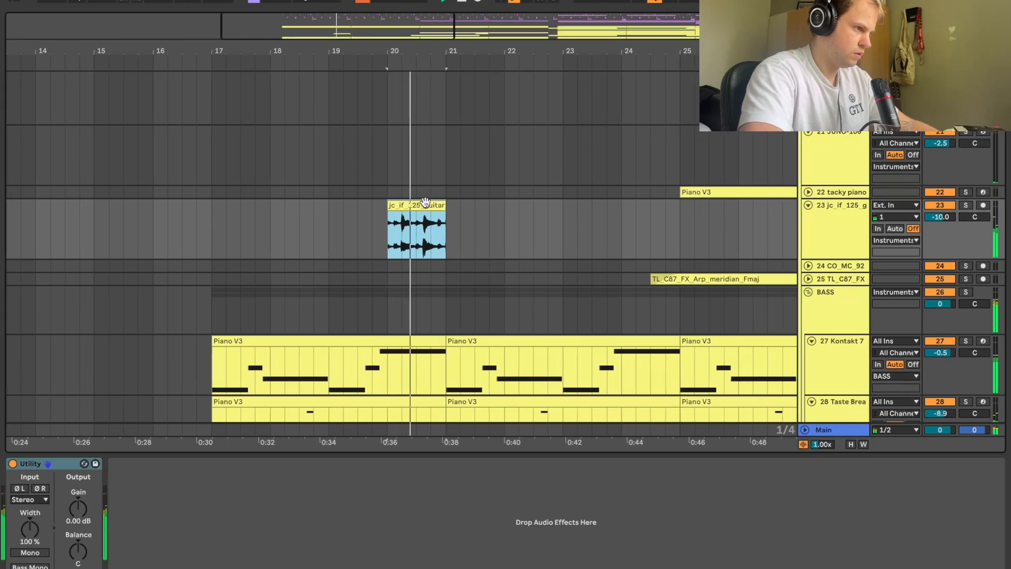
Replace the trimmed jc_if_125 guitar fill at bar 28 with a copy of the full-bar fill, keeping bar 24 empty
{"action": "left_click", "coordinate": [626, 219]}
{"action": "key", "text": "super+v"}
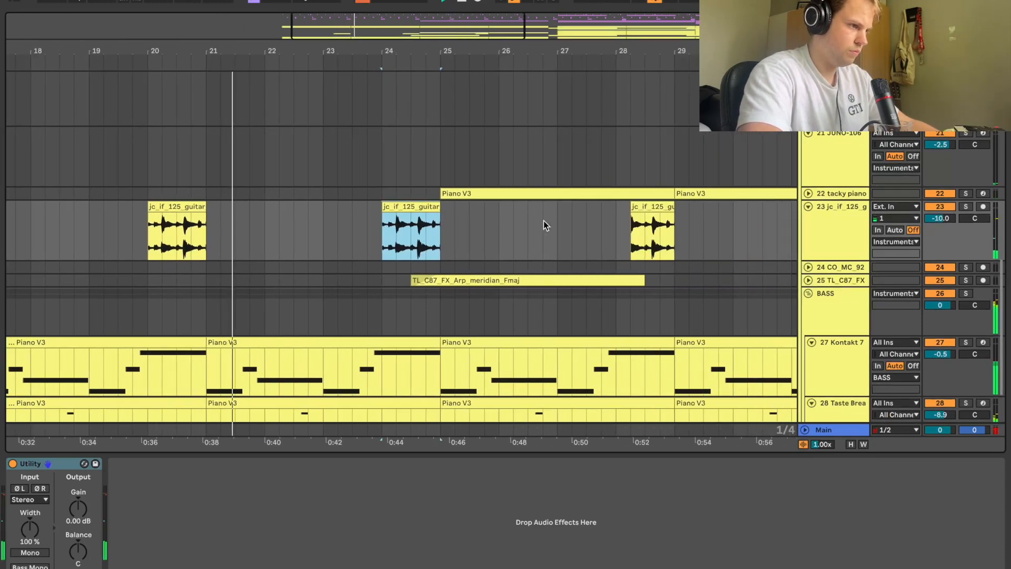
{"action": "key", "text": "Delete"}
{"action": "scroll", "coordinate": [526, 217], "scroll_direction": "right", "scroll_amount": 3}
{"action": "left_click", "coordinate": [525, 228]}
{"action": "key", "text": "super+v"}
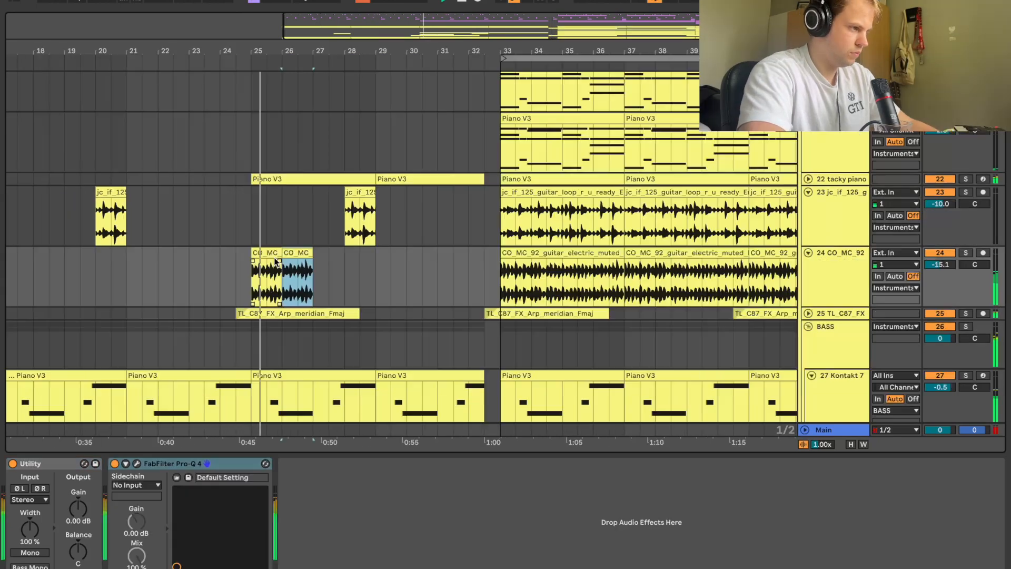
Fill the 24 CO_MC_92 track from bar 25 with one-bar muted guitar copies, ending half a bar before bar 33
{"action": "key", "text": "super+d"}
{"action": "key", "text": "super+d"}
{"action": "key", "text": "super+d"}
{"action": "key", "text": "super+d"}
{"action": "key", "text": "super+d"}
{"action": "key", "text": "super+d"}
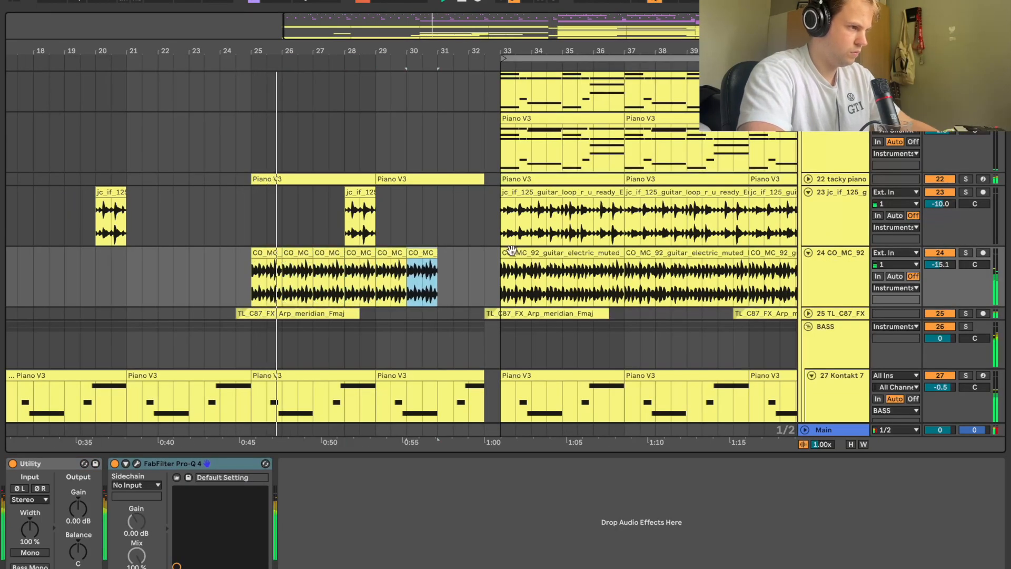
{"action": "left_click_drag", "start_coordinate": [496, 253], "coordinate": [481, 253]}
Collapse the Instruments group to work on the drum tracks while the transition into bar 33 plays
{"action": "left_click_drag", "start_coordinate": [473, 52], "coordinate": [350, 31]}
{"action": "scroll", "coordinate": [504, 242], "scroll_direction": "up", "scroll_amount": 8}
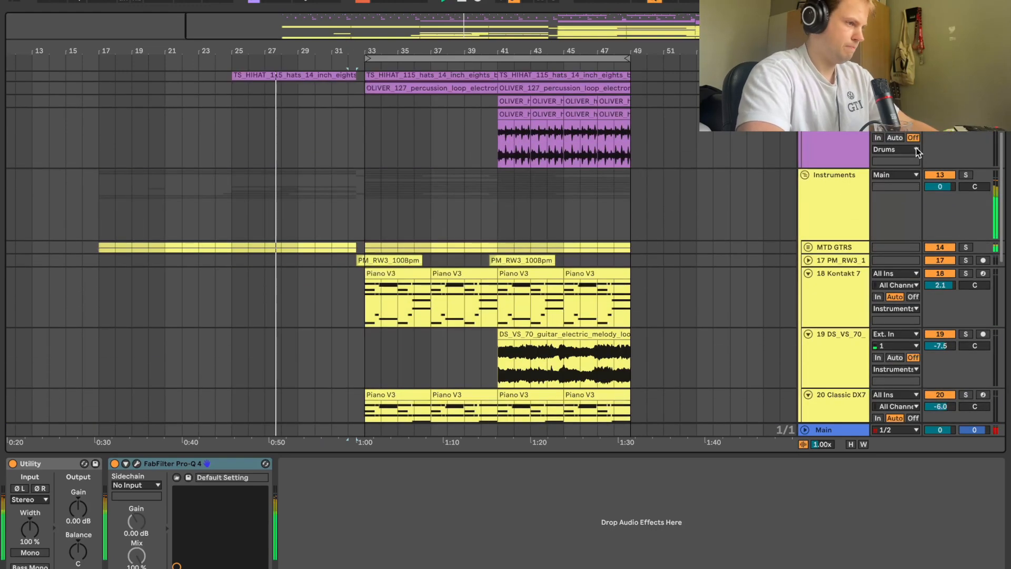
{"action": "left_click", "coordinate": [801, 168]}
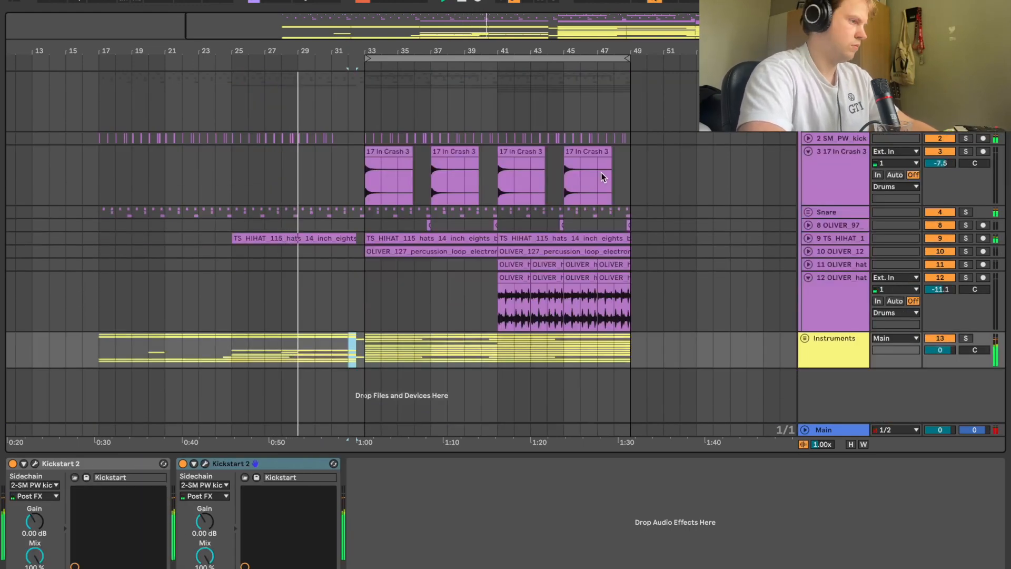
{"action": "left_click", "coordinate": [806, 339]}
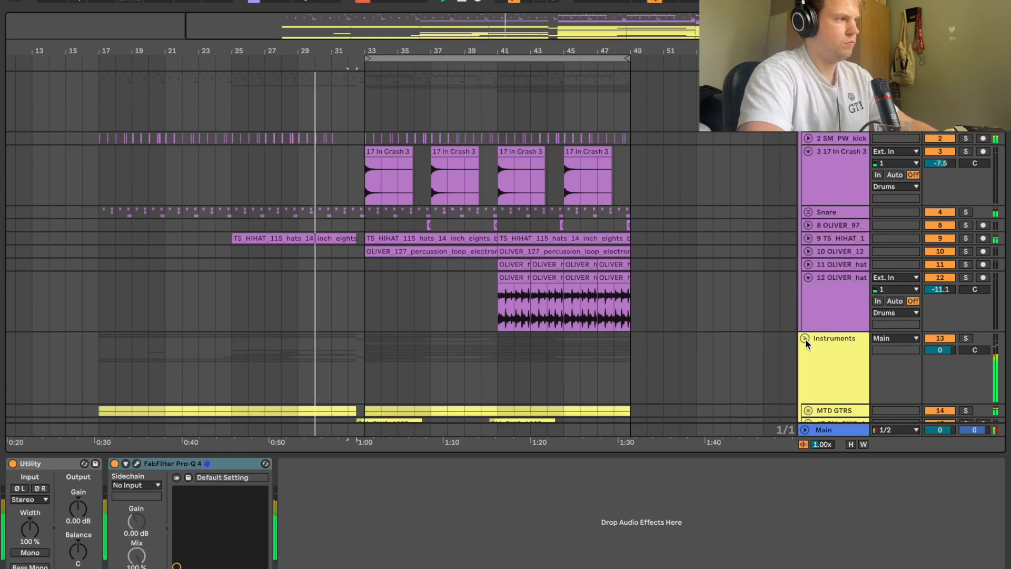
{"action": "left_click", "coordinate": [807, 337]}
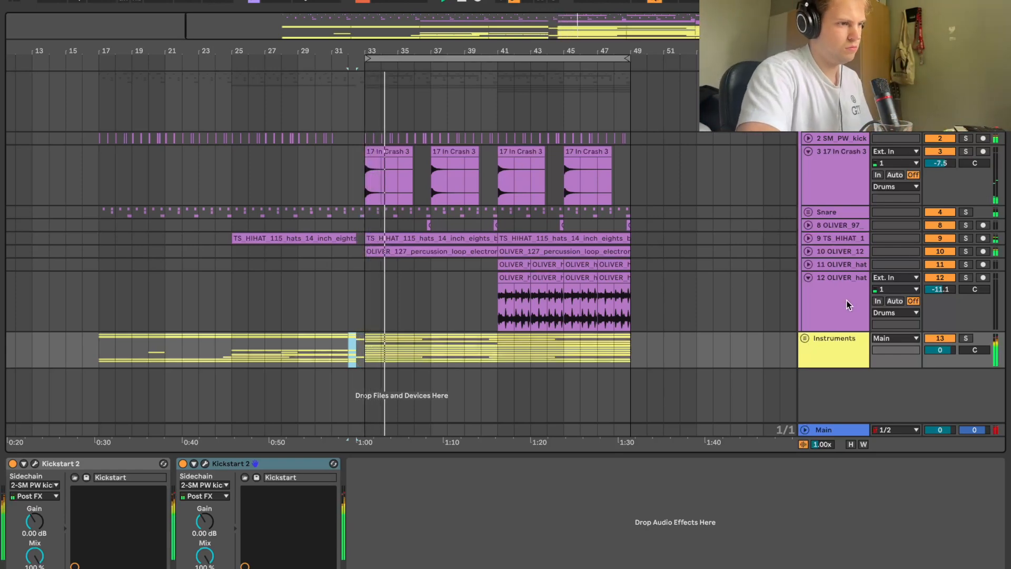
{"action": "left_click", "coordinate": [805, 338]}
{"action": "scroll", "coordinate": [806, 340], "scroll_direction": "down", "scroll_amount": 5}
{"action": "left_click", "coordinate": [827, 203]}
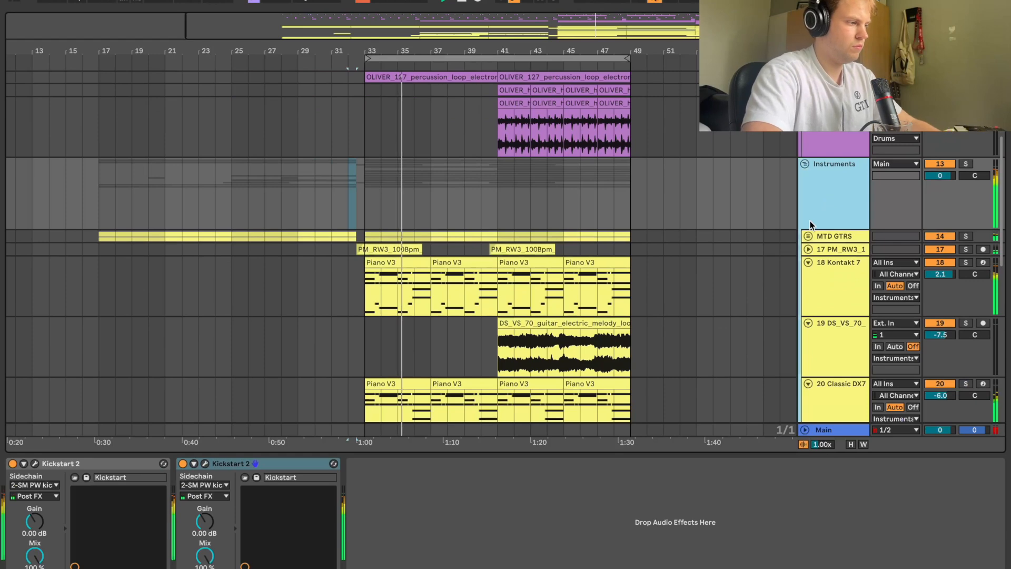
{"action": "left_click", "coordinate": [805, 164]}
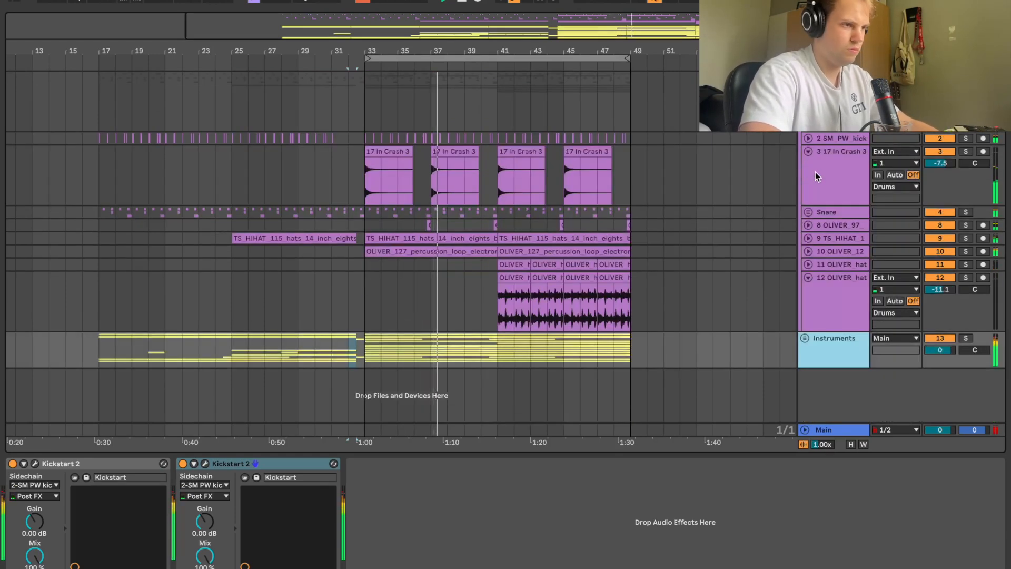
Insert an empty audio track directly below the 17 In Crash 3 track
{"action": "left_click", "coordinate": [812, 169]}
{"action": "key", "text": "super+t"}
{"action": "left_click_drag", "start_coordinate": [501, 49], "coordinate": [501, 50]}
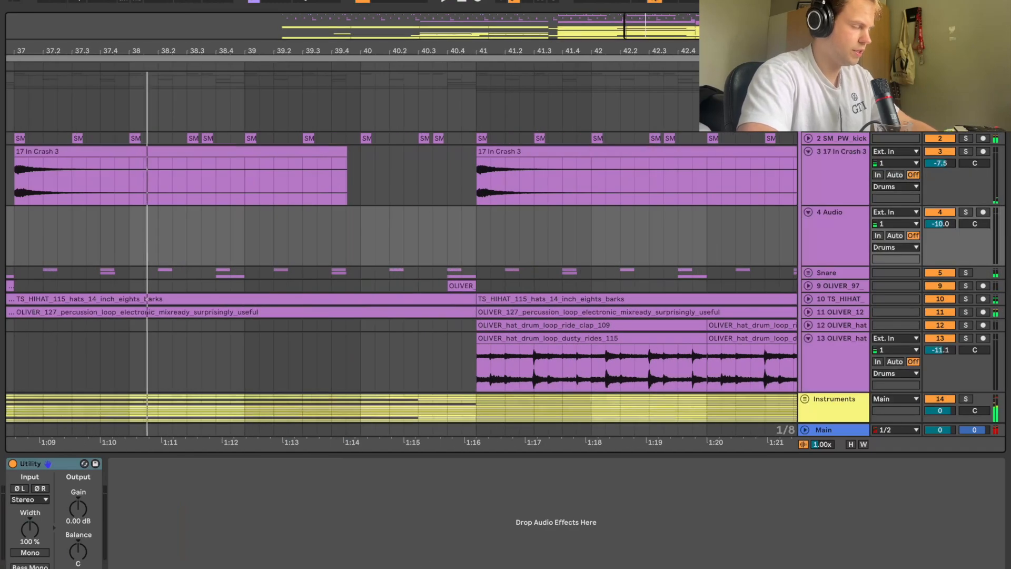
Switch to Splice, browse genres to the Synth-Pop samples, and expand the full list of filter tags
{"action": "left_click", "coordinate": [349, 559]}
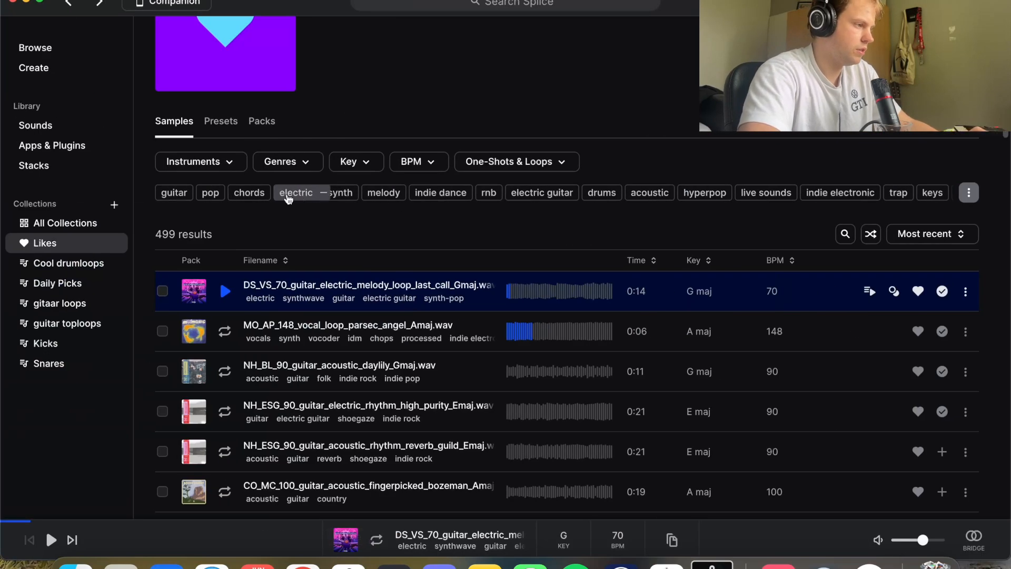
{"action": "left_click", "coordinate": [37, 47]}
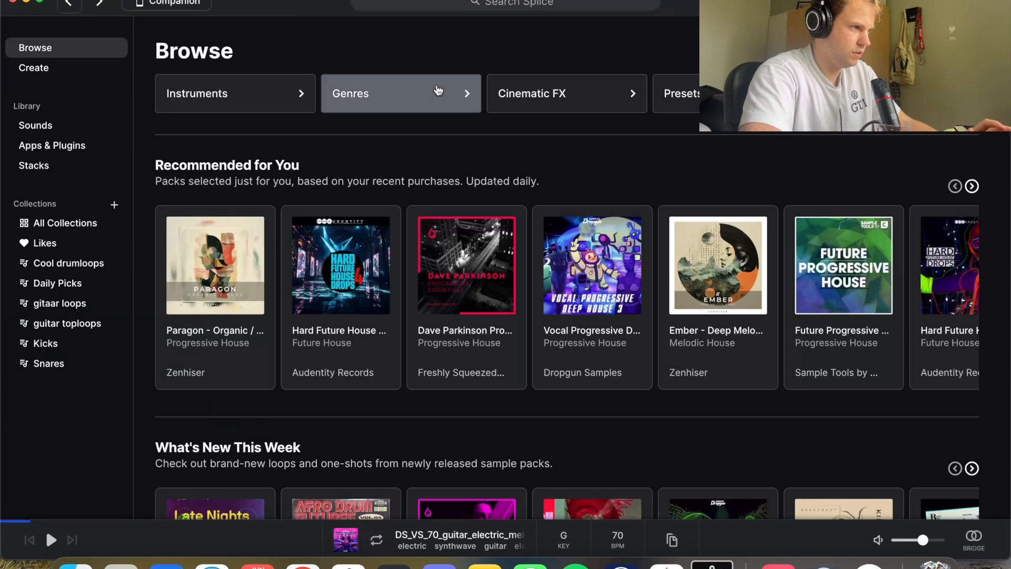
{"action": "left_click", "coordinate": [438, 91]}
{"action": "scroll", "coordinate": [435, 327], "scroll_direction": "down", "scroll_amount": 5}
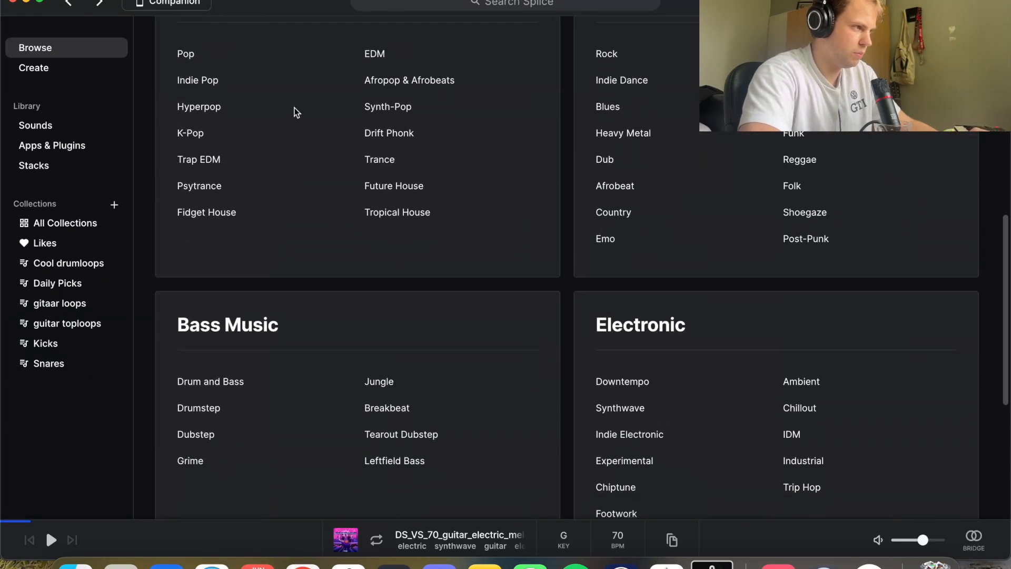
{"action": "left_click", "coordinate": [392, 108]}
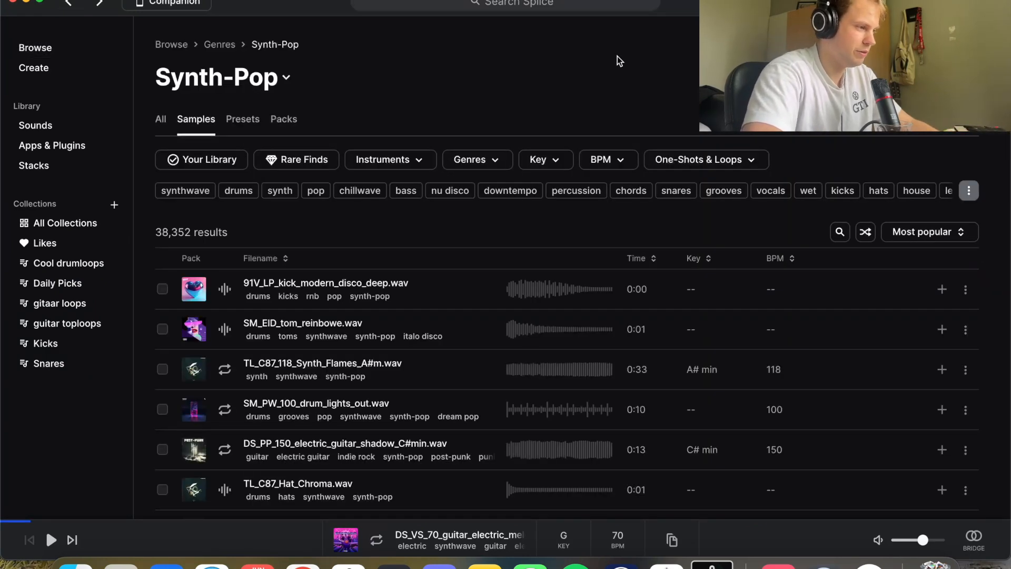
{"action": "left_click", "coordinate": [969, 190]}
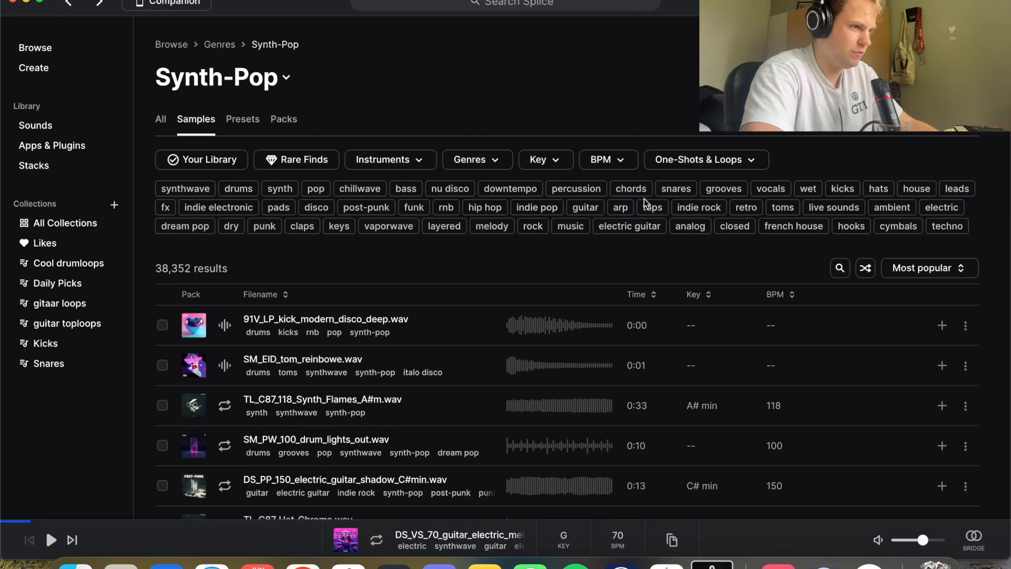
Preview TL_C87_120_Drum_Fill_Genesis.wav, add it to the library, and copy the sample to the clipboard
{"action": "scroll", "coordinate": [645, 203], "scroll_direction": "down", "scroll_amount": 10}
{"action": "left_click", "coordinate": [224, 316]}
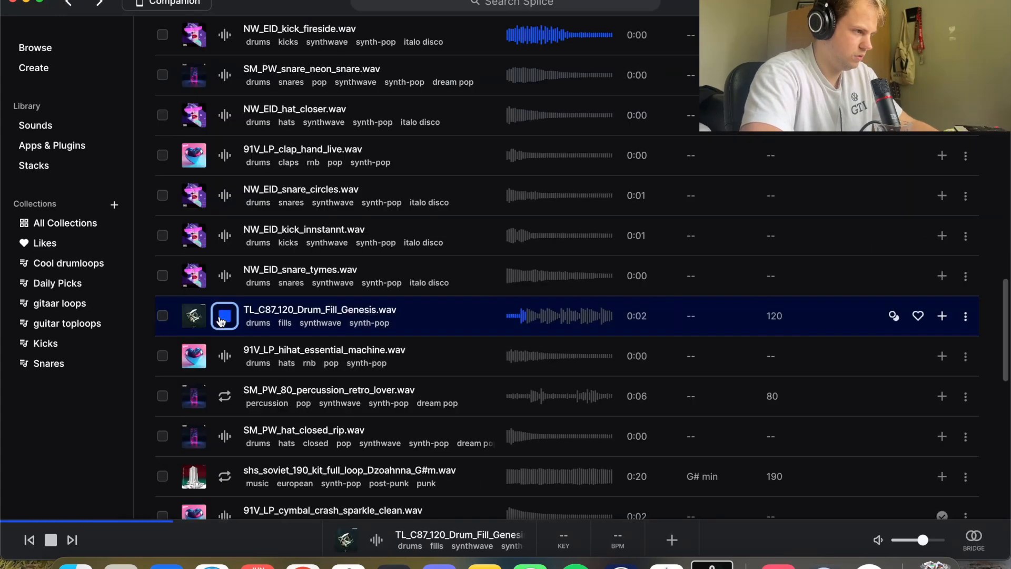
{"action": "left_click", "coordinate": [942, 316]}
{"action": "left_click", "coordinate": [965, 317]}
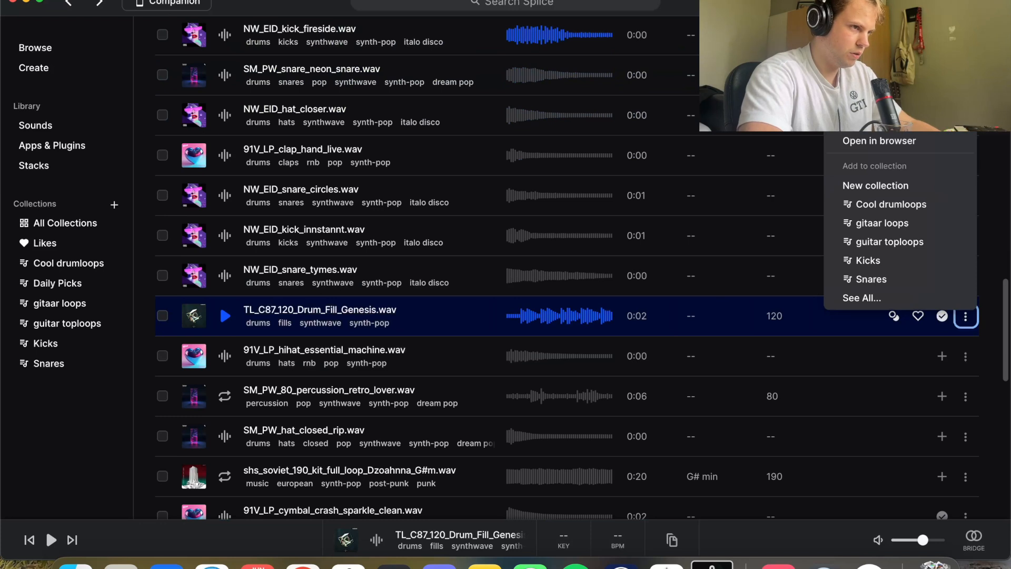
{"action": "left_click", "coordinate": [876, 121]}
Preview SM_PW_80_percussion_retro_lover.wav, add it to the library, and copy the Genesis drum fill again
{"action": "left_click", "coordinate": [224, 396]}
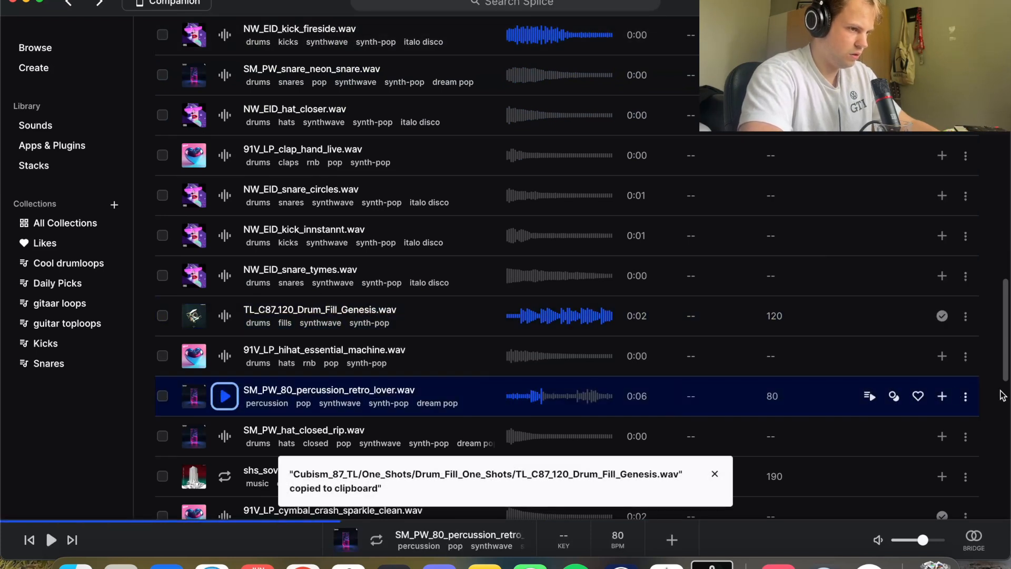
{"action": "left_click", "coordinate": [966, 315]}
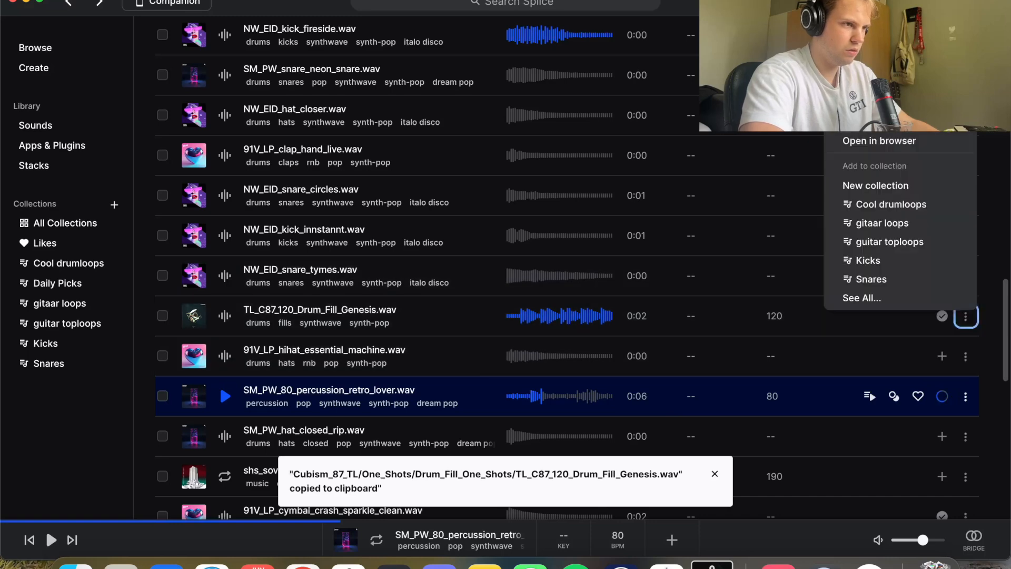
{"action": "left_click", "coordinate": [876, 121]}
Switch to Ableton Live, paste the TL_C87_120 drum fill at bar 40 on the new audio track, and try trimming its start
{"action": "left_click", "coordinate": [394, 565]}
{"action": "left_click", "coordinate": [360, 228]}
{"action": "key", "text": "space"}
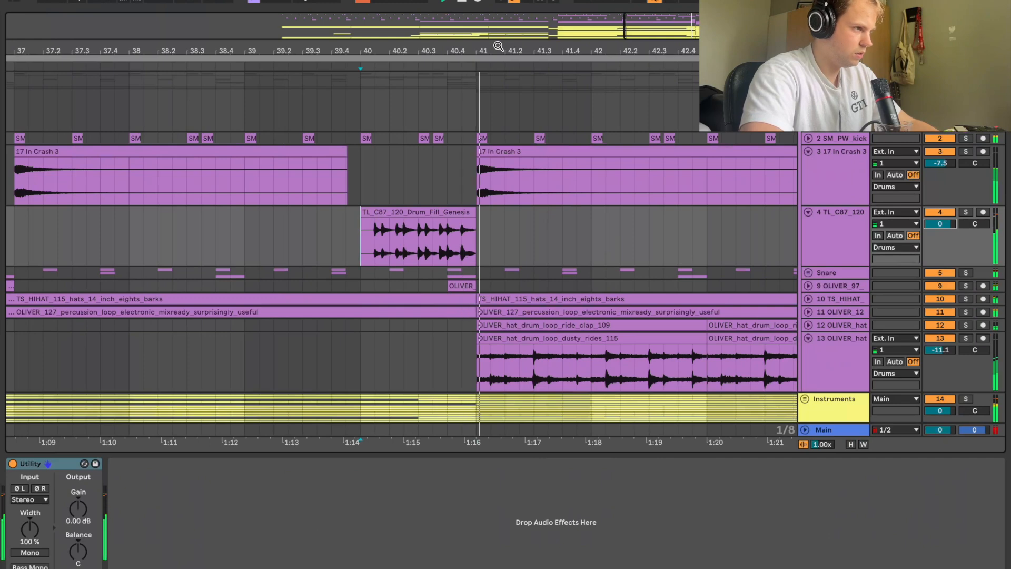
{"action": "left_click_drag", "start_coordinate": [499, 49], "coordinate": [498, 47]}
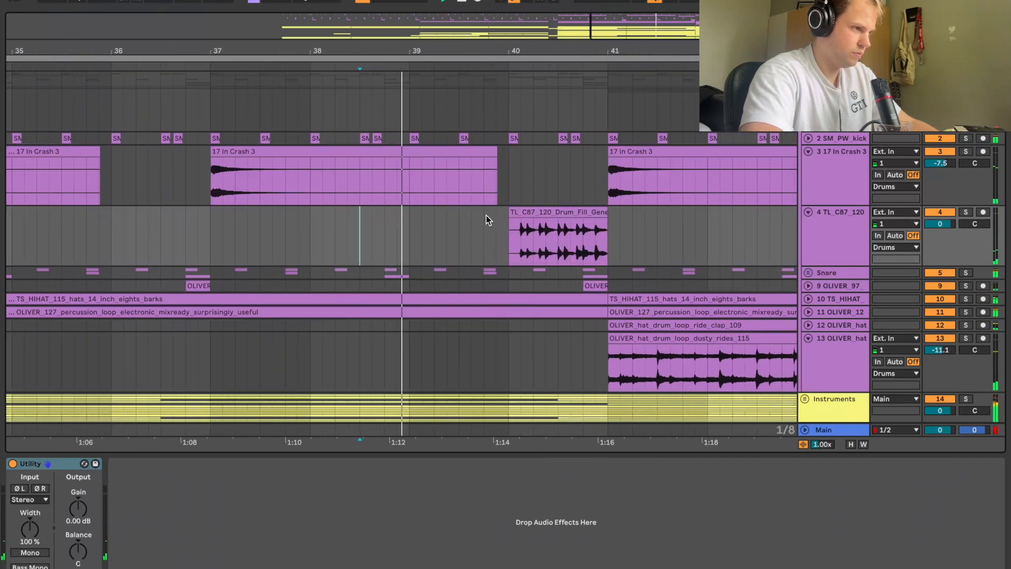
{"action": "left_click", "coordinate": [495, 209]}
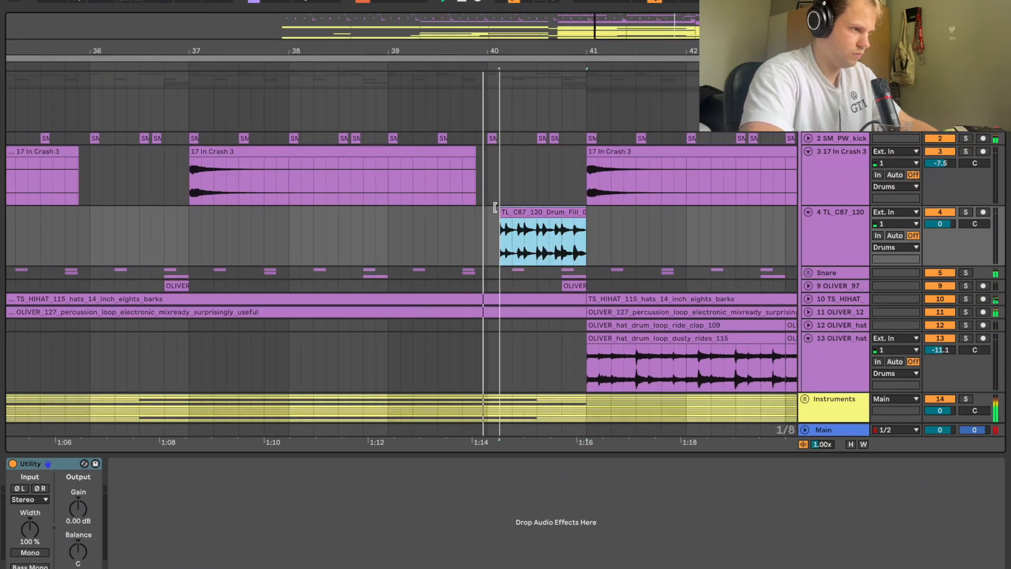
{"action": "left_click_drag", "start_coordinate": [595, 51], "coordinate": [605, 35]}
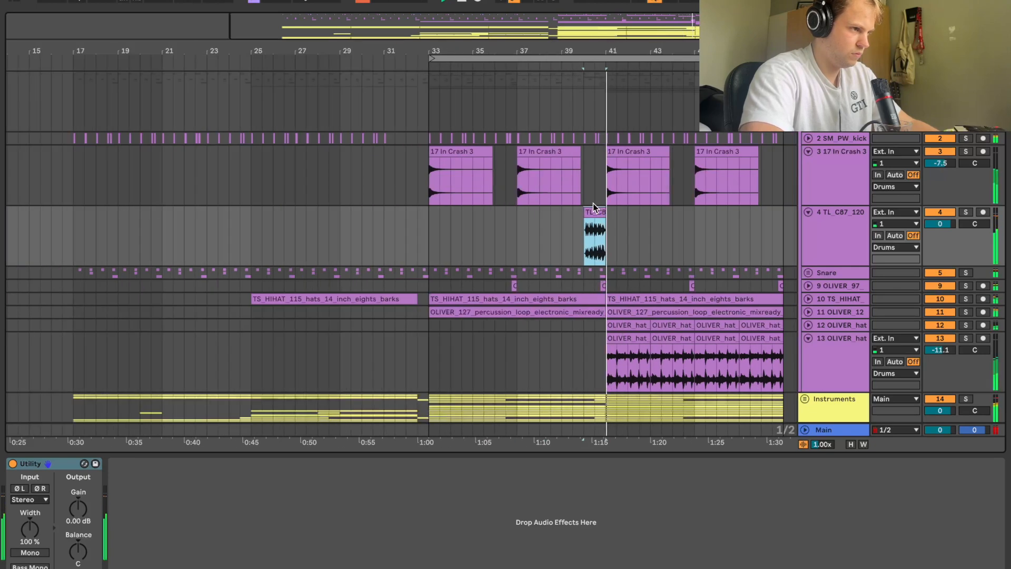
Try a copy of the drum fill in bar 32 before the bar 33 section, and delete that copy
{"action": "left_click", "coordinate": [383, 223]}
{"action": "key", "text": "space"}
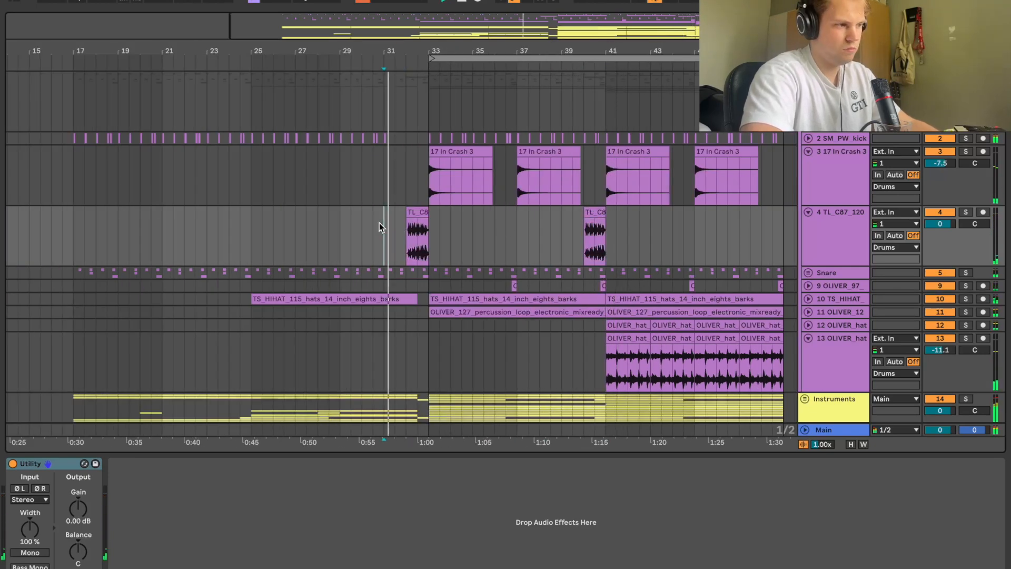
{"action": "left_click", "coordinate": [409, 211]}
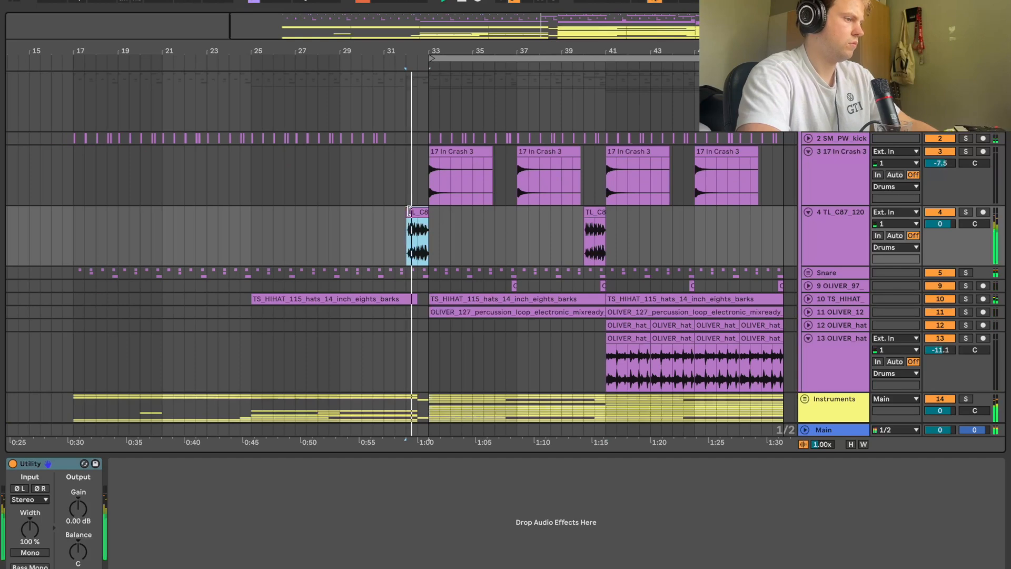
{"action": "left_click_drag", "start_coordinate": [408, 211], "coordinate": [412, 209]}
{"action": "key", "text": "Delete"}
Play the TL_C87_120 drum fill in bar 40 once more and delete it from the track
{"action": "left_click", "coordinate": [593, 214]}
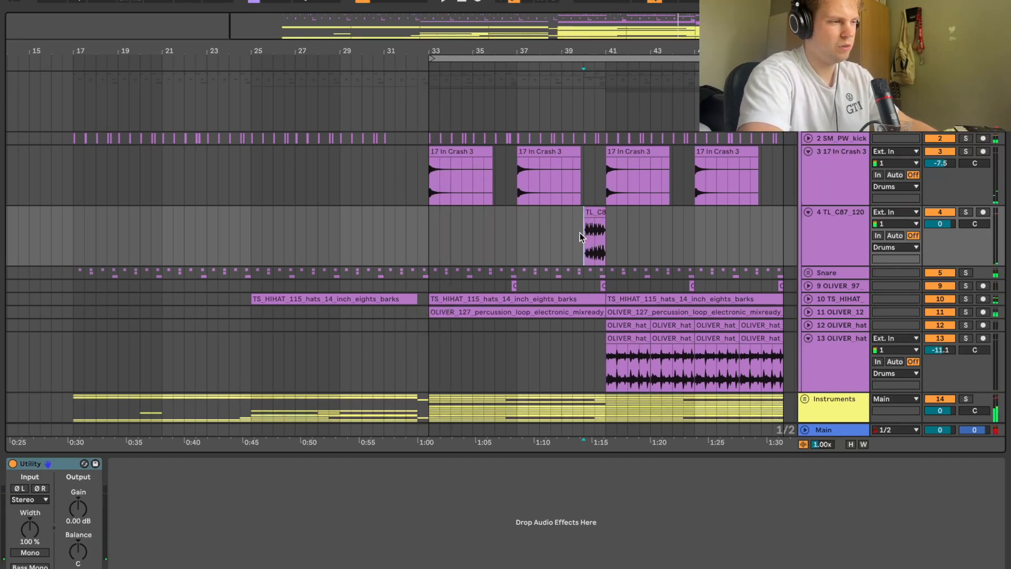
{"action": "key", "text": "space"}
{"action": "key", "text": "Delete"}
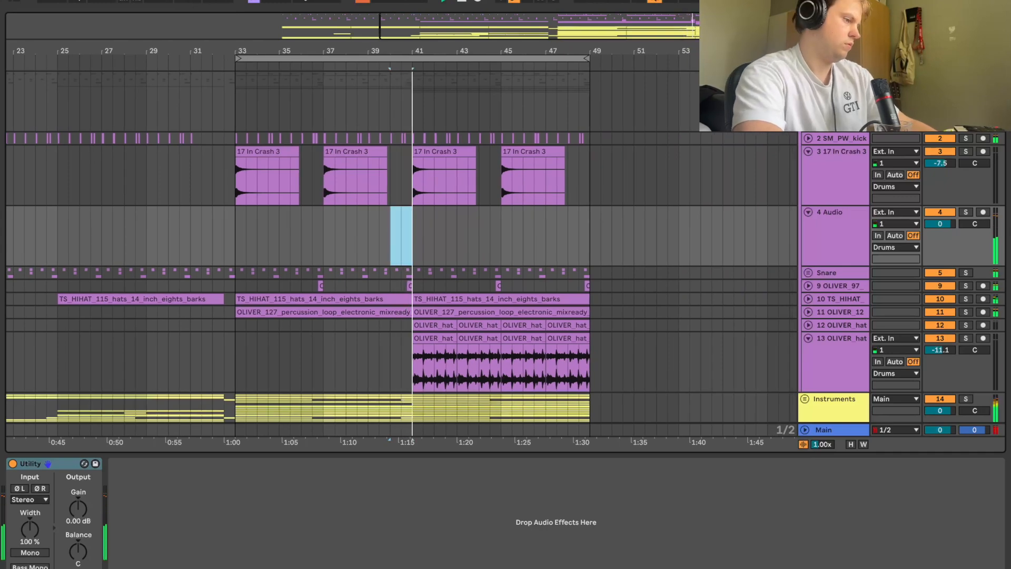
Switch to Splice, preview SM_PW_80_percussion_retro_lover.wav again, and copy the sample to the clipboard
{"action": "left_click", "coordinate": [345, 559]}
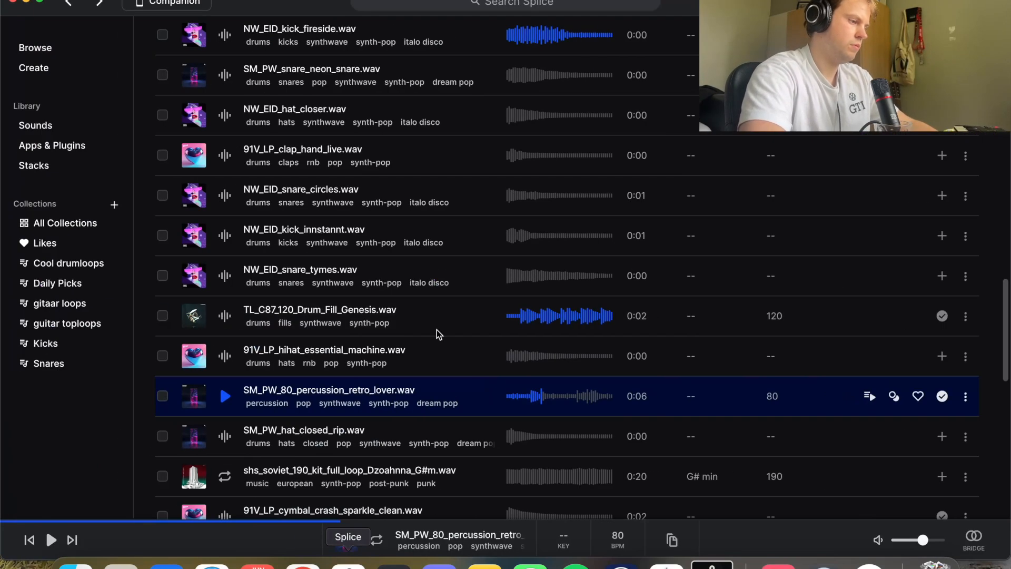
{"action": "left_click", "coordinate": [229, 392]}
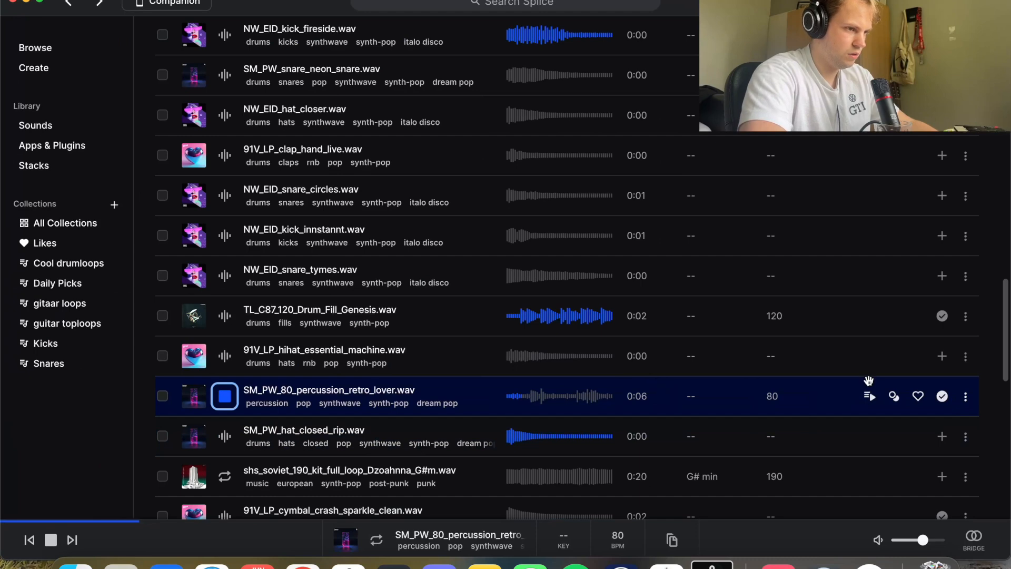
{"action": "left_click", "coordinate": [970, 404]}
{"action": "left_click", "coordinate": [897, 116]}
{"action": "left_click", "coordinate": [229, 398]}
Switch to Ableton Live, paste the SM_PW_80 percussion loop at bar 17 on the empty audio track, and play it
{"action": "left_click", "coordinate": [393, 565]}
{"action": "left_click", "coordinate": [201, 195]}
{"action": "key", "text": "super+v"}
{"action": "key", "text": "space"}
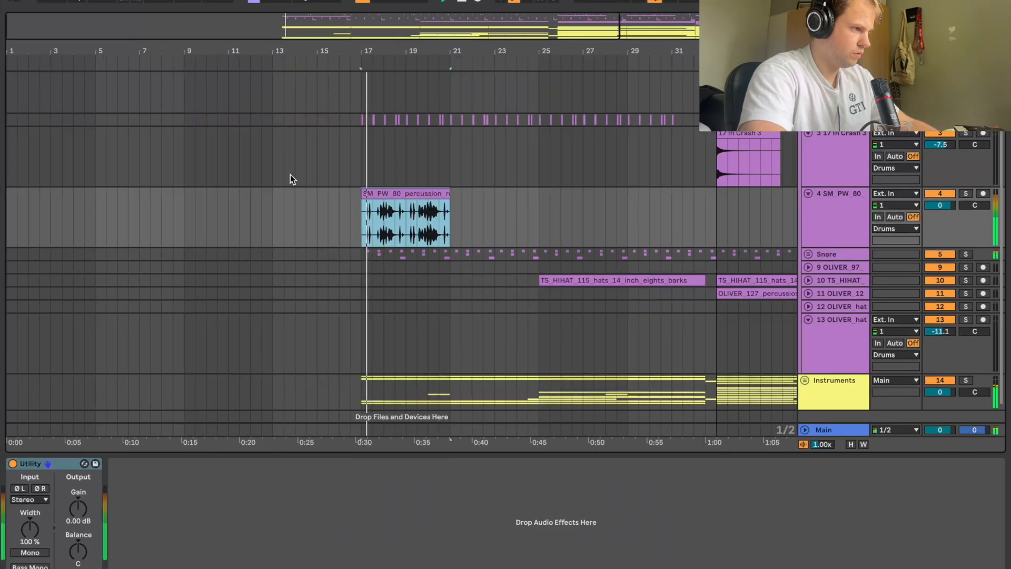
Move the SM_PW_80 percussion loop from bar 17 to bar 33 and lower its track volume to -9.3 dB
{"action": "left_click_drag", "start_coordinate": [421, 52], "coordinate": [437, 108]}
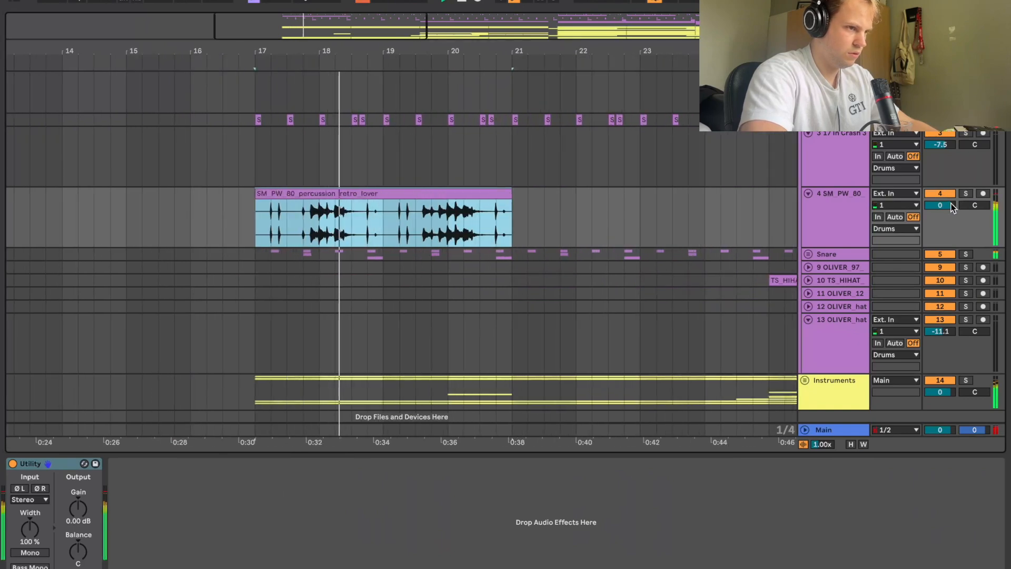
{"action": "left_click_drag", "start_coordinate": [953, 207], "coordinate": [952, 232]}
{"action": "left_click_drag", "start_coordinate": [459, 52], "coordinate": [327, 33]}
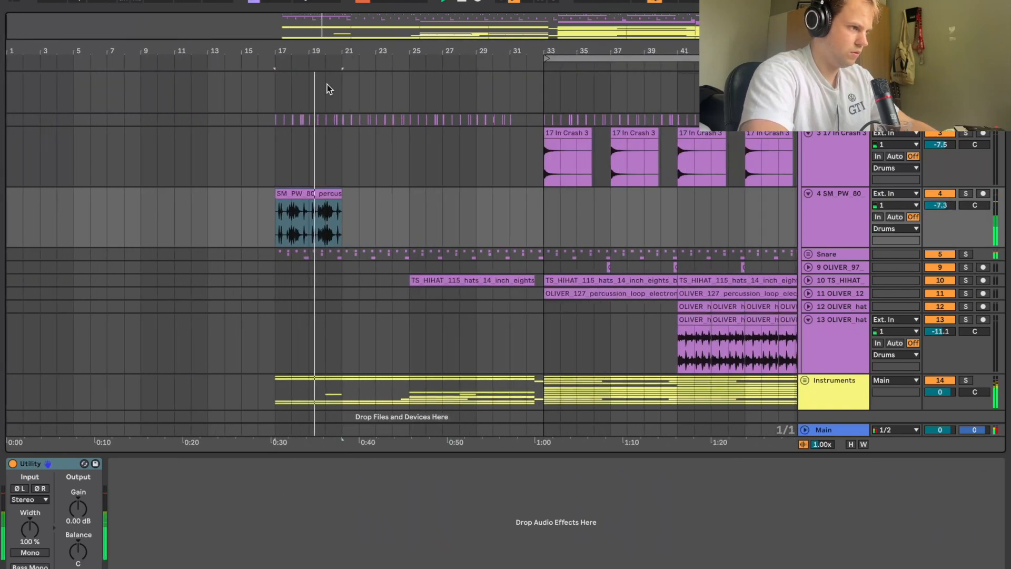
{"action": "left_click_drag", "start_coordinate": [312, 190], "coordinate": [582, 194]}
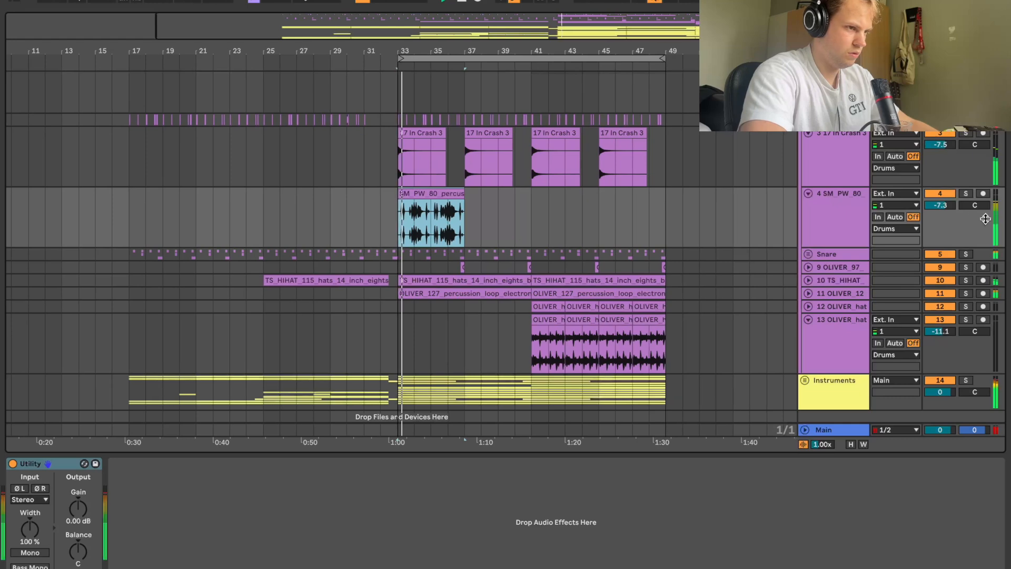
{"action": "left_click_drag", "start_coordinate": [945, 204], "coordinate": [945, 213]}
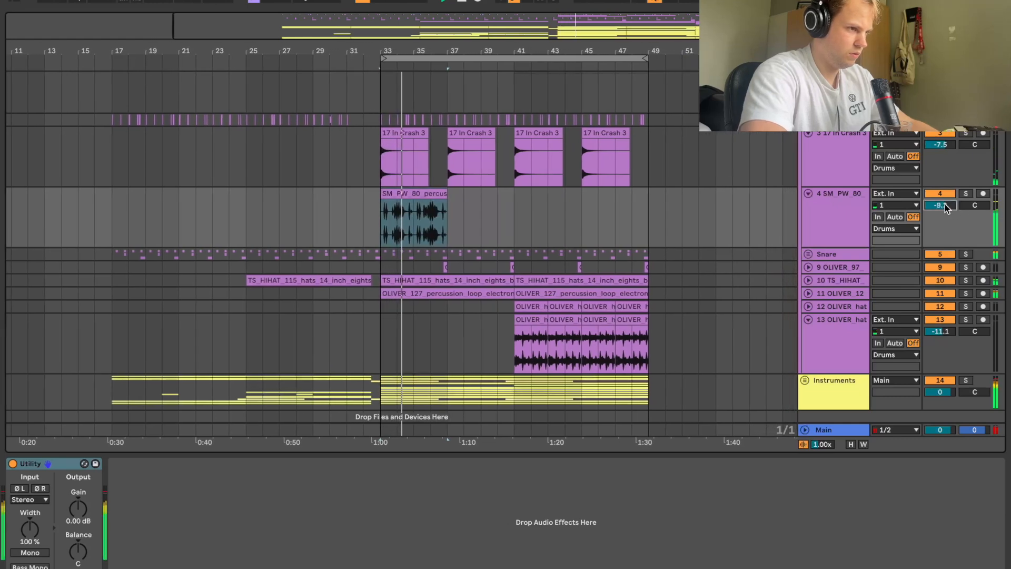
Duplicate the SM_PW_80 percussion loop three times to fill bars 33–49
{"action": "left_click", "coordinate": [423, 193]}
{"action": "key", "text": "ctrl+d"}
{"action": "key", "text": "ctrl+d"}
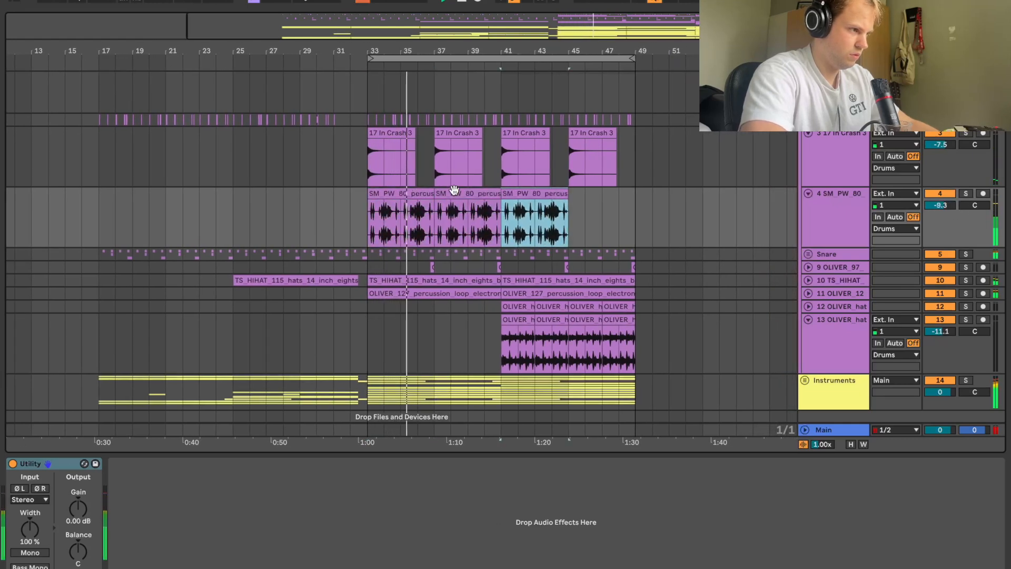
{"action": "key", "text": "ctrl+d"}
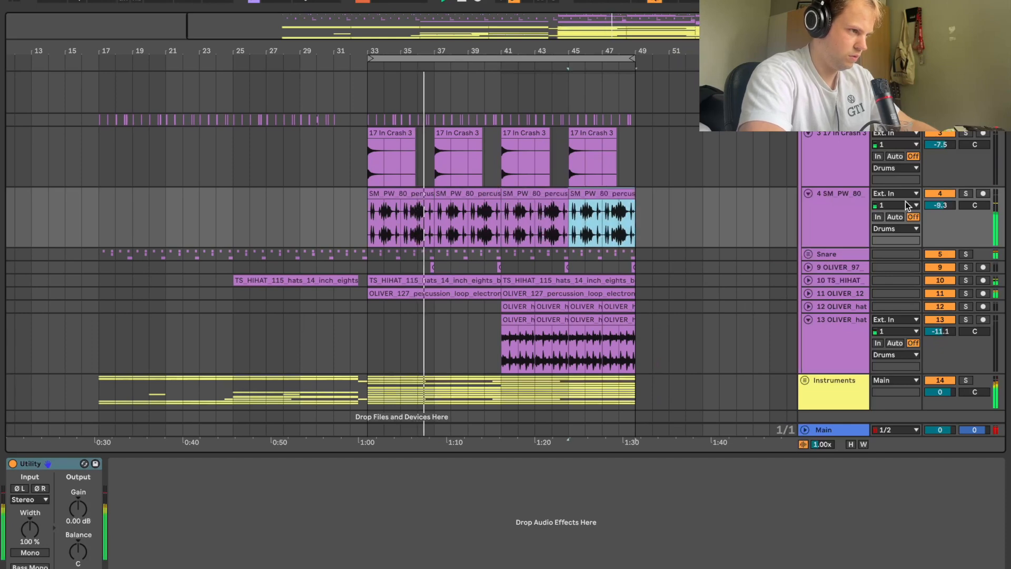
Try deleting the OLIVER_hat track 12, and undo the deletion
{"action": "left_click", "coordinate": [858, 305]}
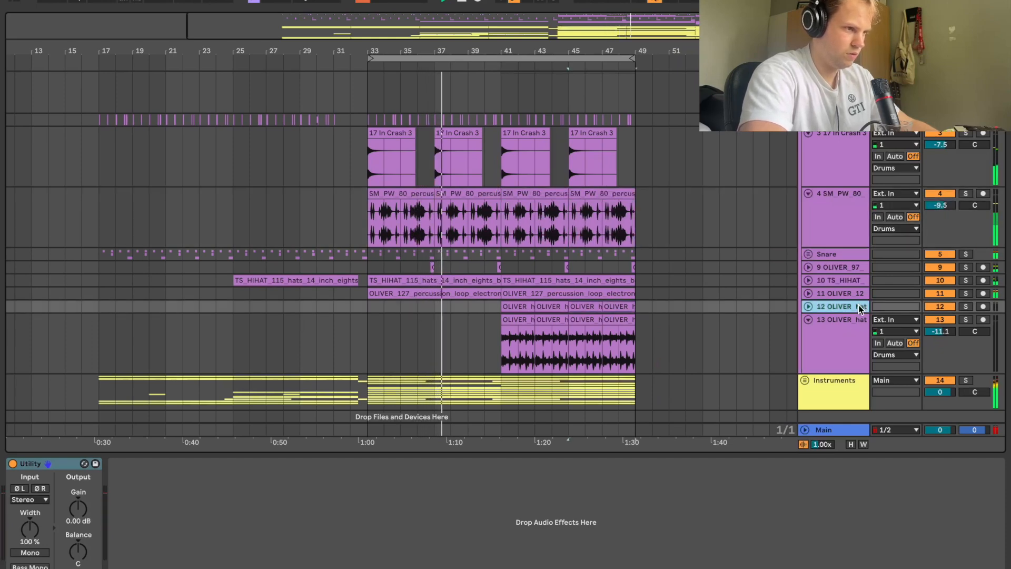
{"action": "key", "text": "Delete"}
{"action": "key", "text": "ctrl+z"}
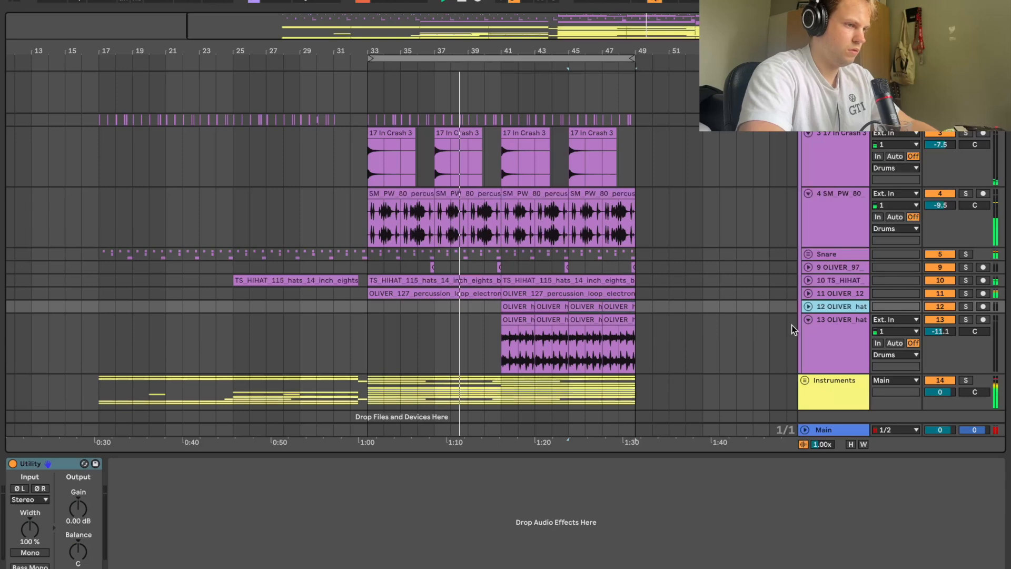
Deactivate the OLIVER_hat clips on track 12 in bars 41–49 and play on past bar 49
{"action": "left_click_drag", "start_coordinate": [642, 309], "coordinate": [499, 306]}
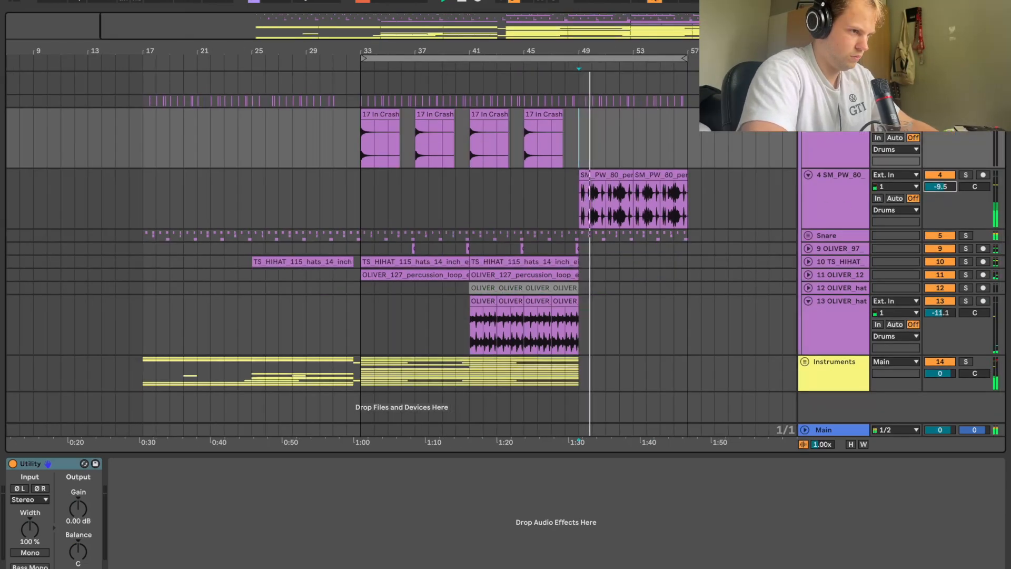
{"action": "mouse_move", "coordinate": [609, 52]}
{"action": "left_mouse_down"}
{"action": "mouse_move", "coordinate": [608, 105]}
{"action": "mouse_move", "coordinate": [609, 65]}
{"action": "left_mouse_up"}
{"action": "scroll", "coordinate": [627, 217], "scroll_direction": "right", "scroll_amount": 1}
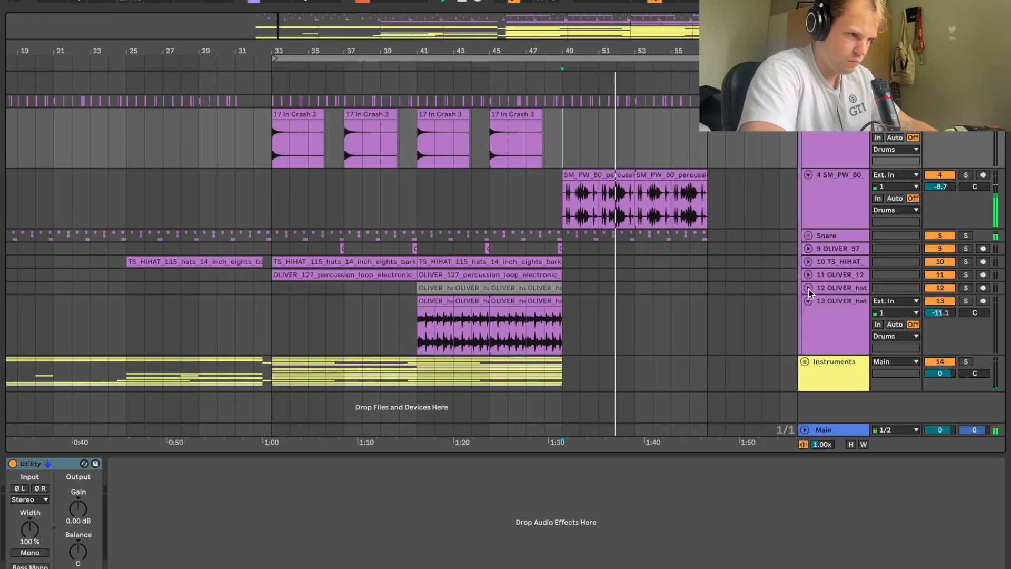
Expand the Instruments group, duplicate the track 19 Kontakt 7 Piano V3 clips from bar 49, and remove the copies beyond bar 57
{"action": "left_click", "coordinate": [805, 362]}
{"action": "scroll", "coordinate": [474, 220], "scroll_direction": "down", "scroll_amount": 10}
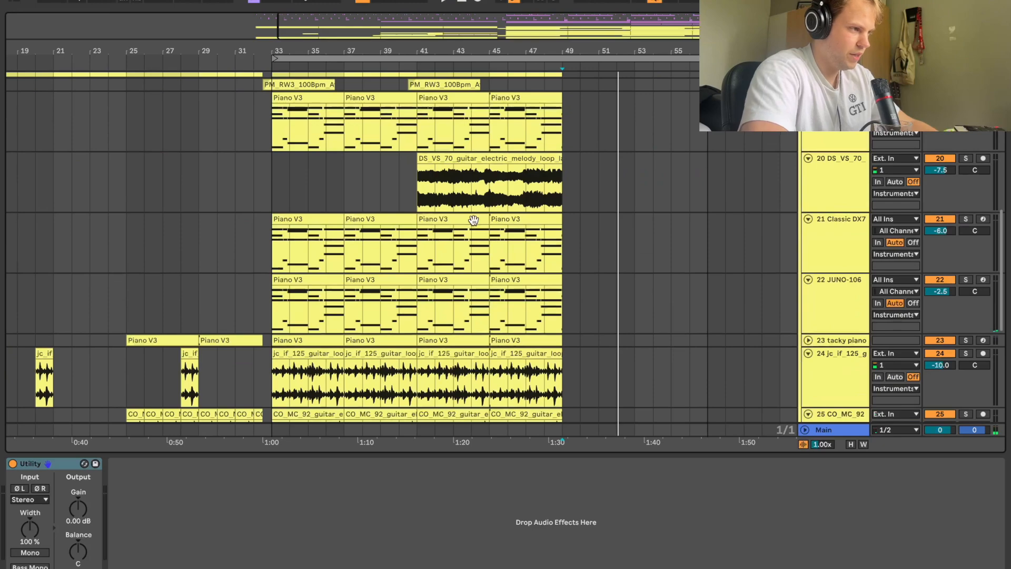
{"action": "key", "text": "space"}
{"action": "scroll", "coordinate": [276, 164], "scroll_direction": "up", "scroll_amount": 5}
{"action": "scroll", "coordinate": [276, 164], "scroll_direction": "left", "scroll_amount": 4}
{"action": "left_click_drag", "start_coordinate": [401, 279], "coordinate": [686, 259]}
{"action": "key", "text": "ctrl+d"}
{"action": "left_click", "coordinate": [333, 166]}
{"action": "scroll", "coordinate": [333, 166], "scroll_direction": "up", "scroll_amount": 3}
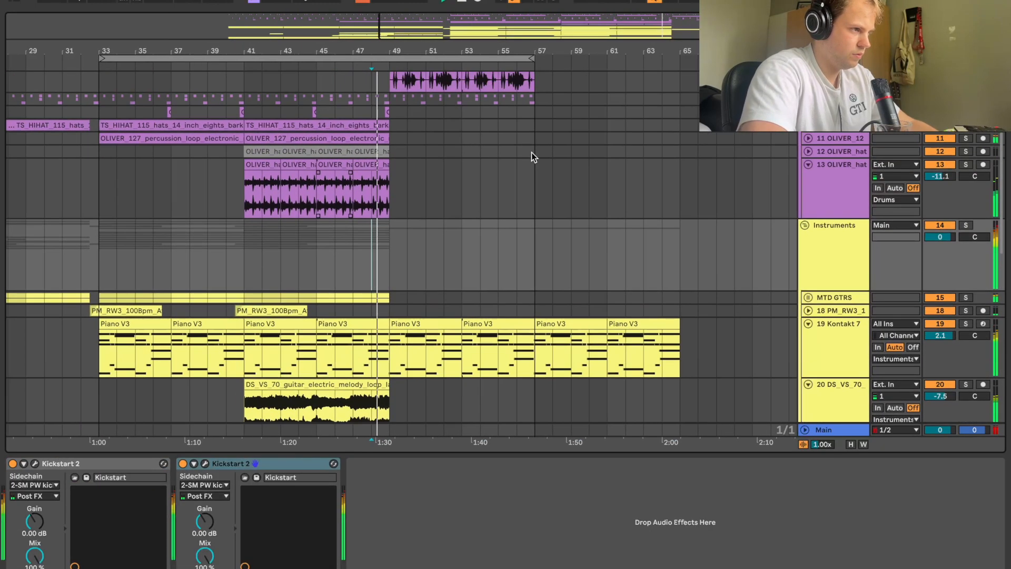
{"action": "left_click_drag", "start_coordinate": [537, 52], "coordinate": [622, 37]}
{"action": "left_click_drag", "start_coordinate": [712, 342], "coordinate": [621, 338]}
{"action": "key", "text": "Delete"}
{"action": "scroll", "coordinate": [620, 336], "scroll_direction": "down", "scroll_amount": 4}
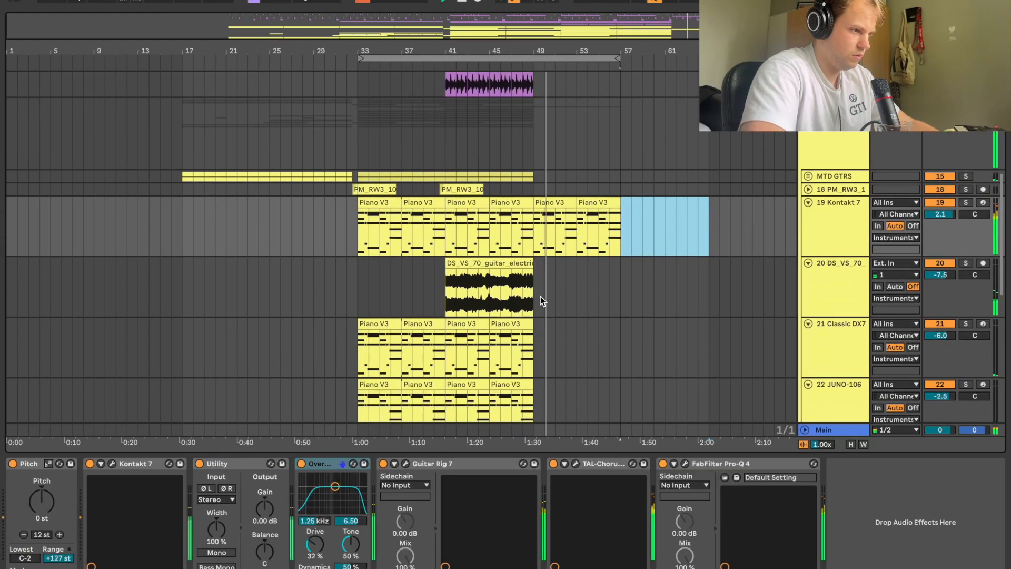
Duplicate the Classic DX7 Piano V3 clip to fill bars 49–57
{"action": "left_click", "coordinate": [515, 323]}
{"action": "key", "text": "ctrl+d"}
{"action": "scroll", "coordinate": [692, 292], "scroll_direction": "down", "scroll_amount": 4}
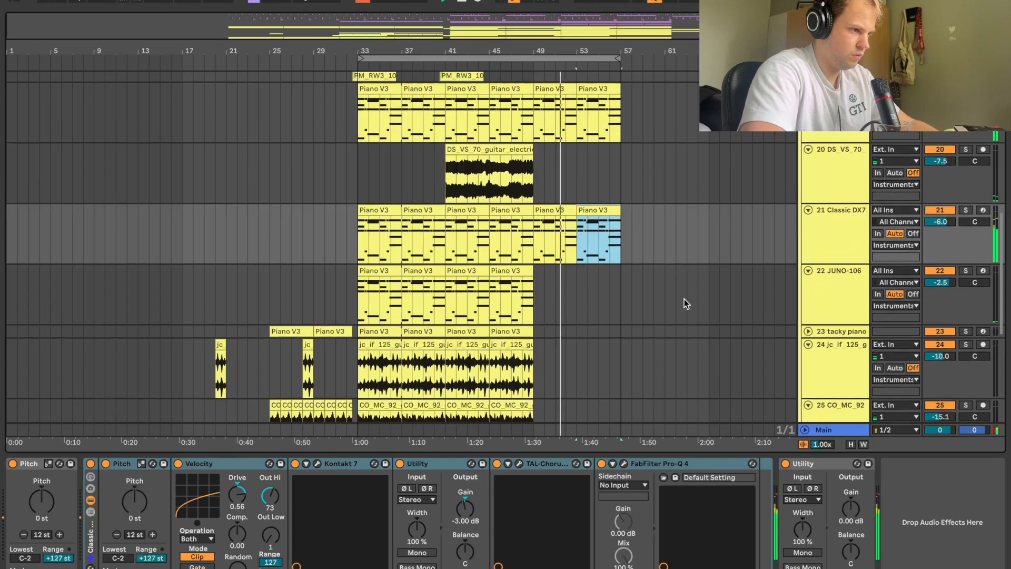
Duplicate the clips of both BASS group tracks, Kontakt 7 and Taste Brea, to fill bars 49–57
{"action": "scroll", "coordinate": [532, 285], "scroll_direction": "down", "scroll_amount": 8}
{"action": "left_click_drag", "start_coordinate": [531, 308], "coordinate": [536, 362]}
{"action": "key", "text": "ctrl+d"}
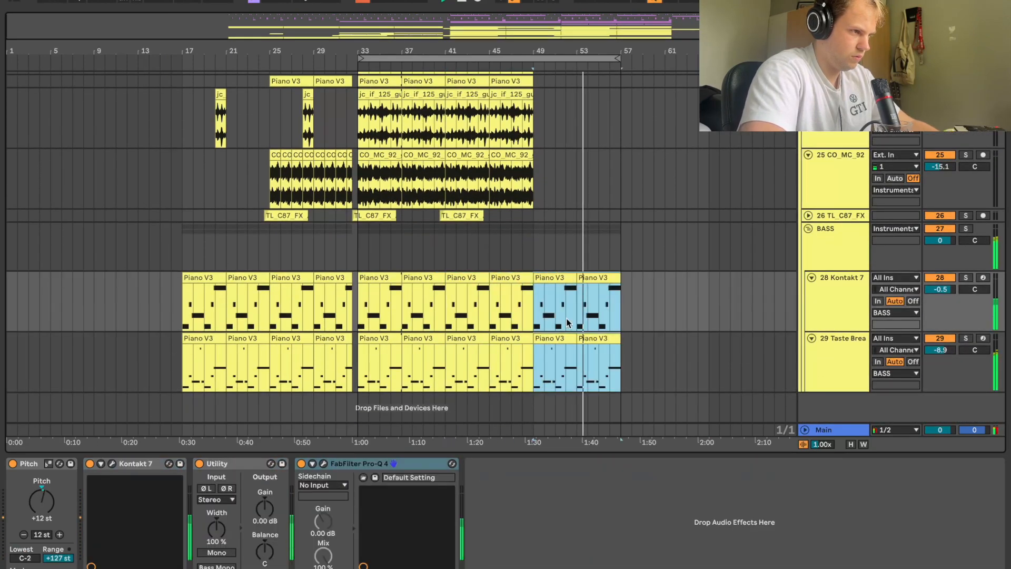
Delete the SM_PW_80 percussion loop track from the drums
{"action": "scroll", "coordinate": [579, 263], "scroll_direction": "up", "scroll_amount": 10}
{"action": "scroll", "coordinate": [597, 209], "scroll_direction": "up", "scroll_amount": 8}
{"action": "left_click_drag", "start_coordinate": [623, 191], "coordinate": [514, 186]}
{"action": "left_click", "coordinate": [851, 188]}
{"action": "key", "text": "Delete"}
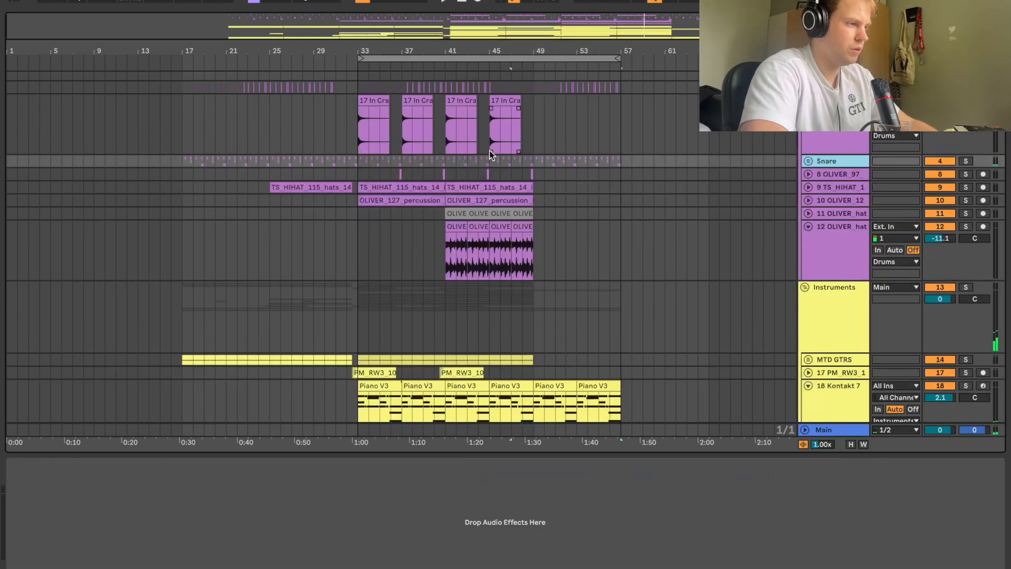
Copy the MTD GTRS group clips from bars 33–41 to bars 49–57
{"action": "left_click", "coordinate": [442, 167]}
{"action": "key", "text": "space"}
{"action": "scroll", "coordinate": [488, 188], "scroll_direction": "down", "scroll_amount": 5}
{"action": "scroll", "coordinate": [592, 197], "scroll_direction": "down", "scroll_amount": 3}
{"action": "left_click", "coordinate": [535, 99]}
{"action": "left_click_drag", "start_coordinate": [363, 116], "coordinate": [448, 115]}
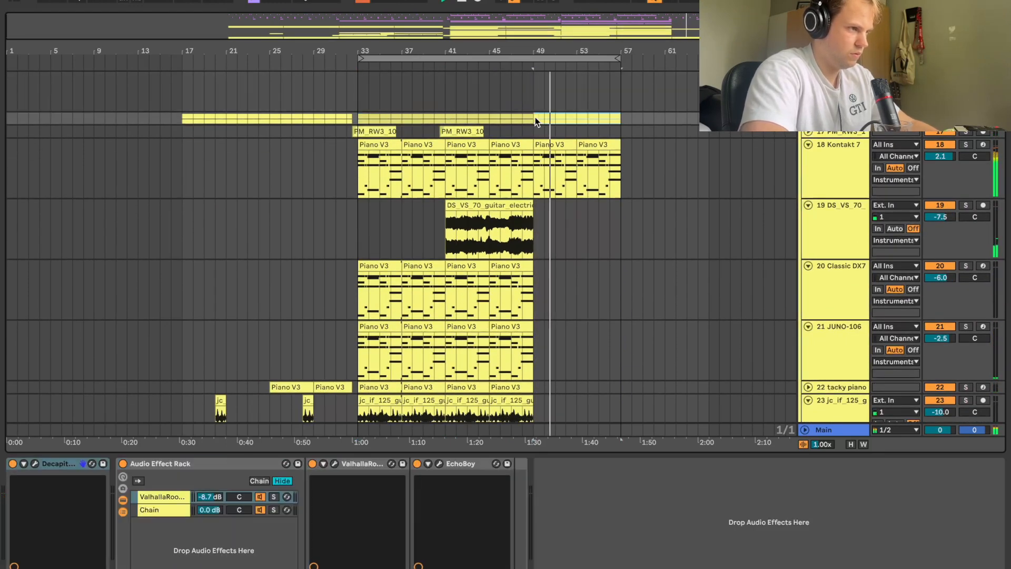
Delete the duplicated track 18 Kontakt 7 Piano V3 clips in bars 49–57
{"action": "left_click_drag", "start_coordinate": [622, 171], "coordinate": [540, 169]}
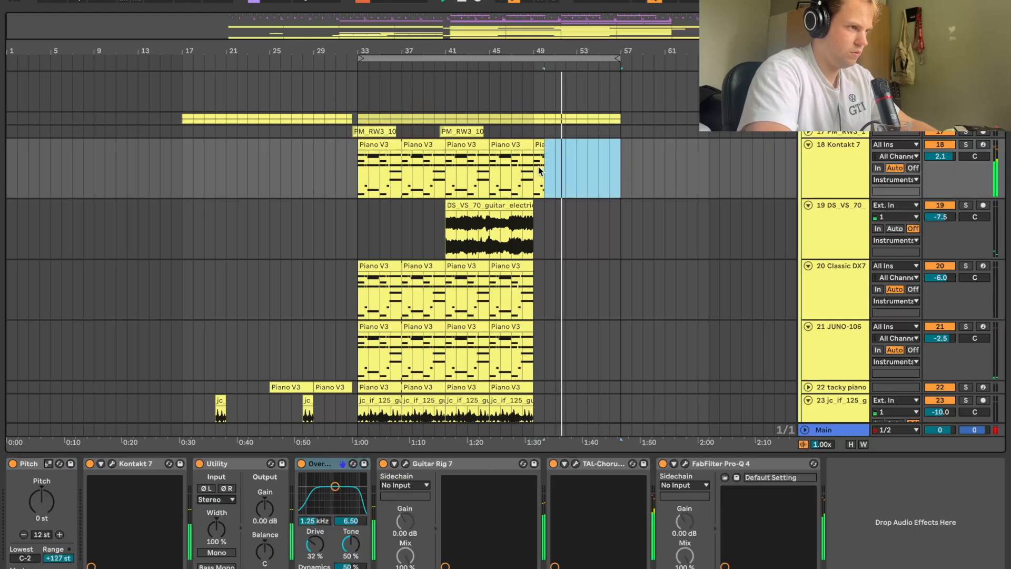
{"action": "key", "text": "Delete"}
{"action": "scroll", "coordinate": [539, 158], "scroll_direction": "up", "scroll_amount": 6}
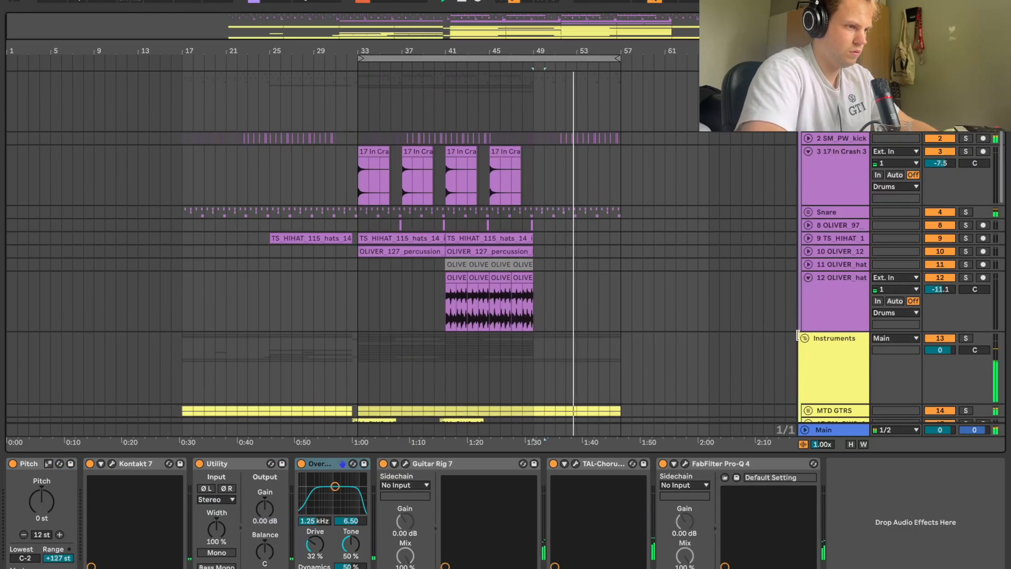
Collapse the Instruments group and crash track, copy all tracks' material from bars 25–49, and paste it at bar 57
{"action": "left_click", "coordinate": [804, 339]}
{"action": "left_click", "coordinate": [808, 151]}
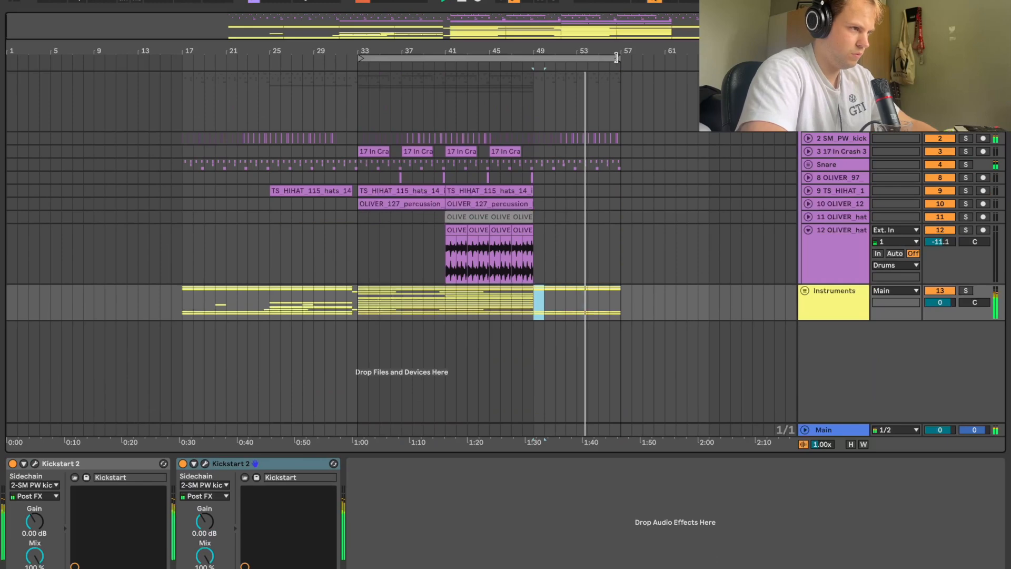
{"action": "left_click_drag", "start_coordinate": [268, 81], "coordinate": [533, 299]}
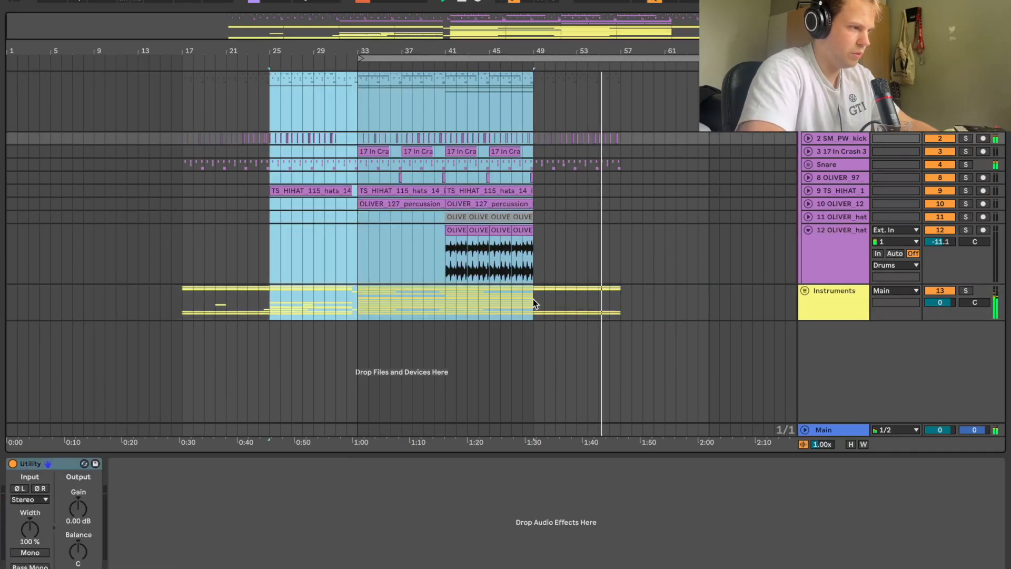
{"action": "key", "text": "ctrl+c"}
{"action": "left_click", "coordinate": [622, 109]}
{"action": "key", "text": "ctrl+v"}
Copy a short phrase of the DS_VS_70 guitar melody from bars 43–45 to bar 60 on the same track
{"action": "left_click", "coordinate": [805, 291]}
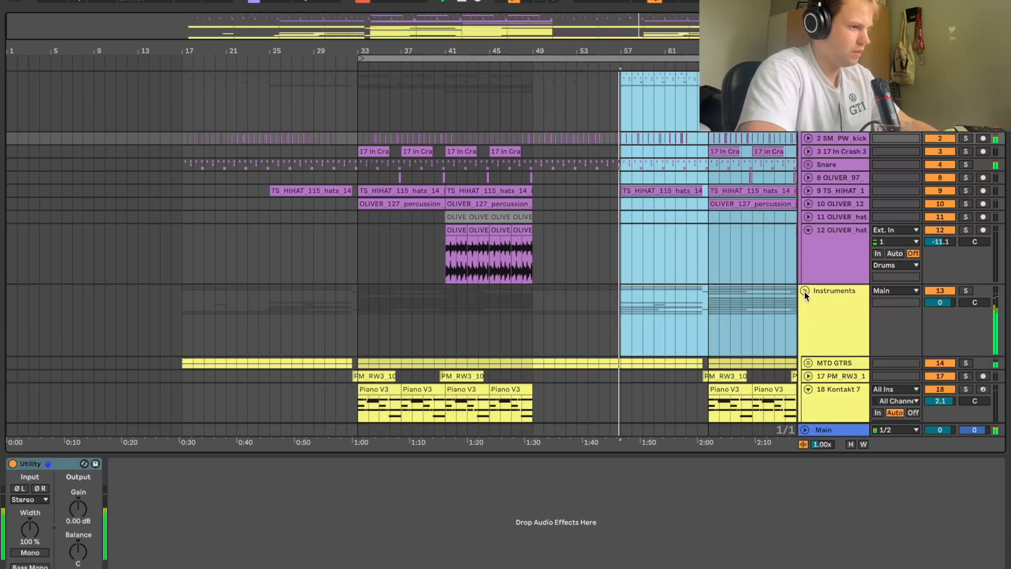
{"action": "scroll", "coordinate": [674, 311], "scroll_direction": "down", "scroll_amount": 5}
{"action": "left_click", "coordinate": [608, 309]}
{"action": "scroll", "coordinate": [619, 298], "scroll_direction": "down", "scroll_amount": 3}
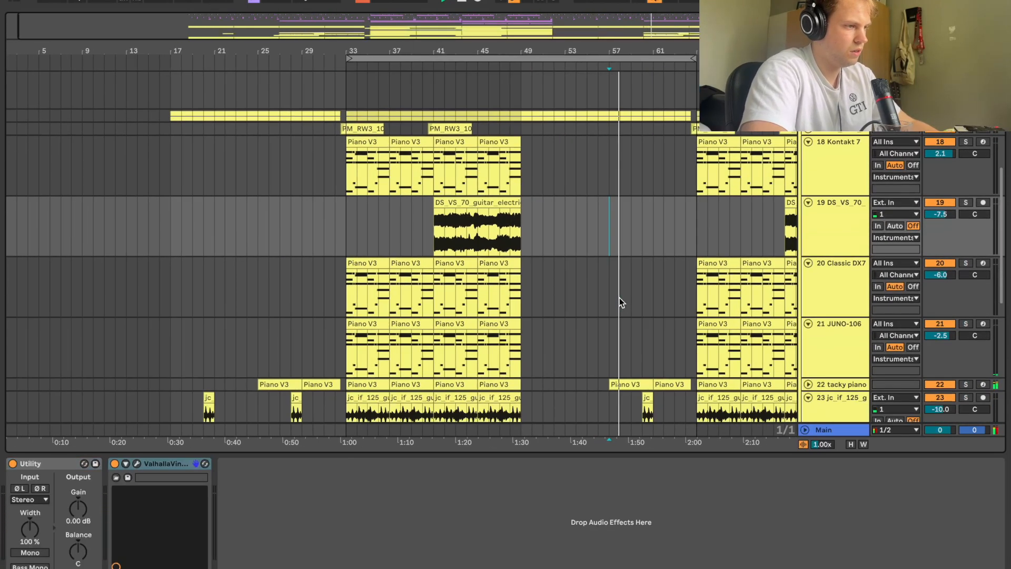
{"action": "left_click_drag", "start_coordinate": [477, 217], "coordinate": [460, 221]}
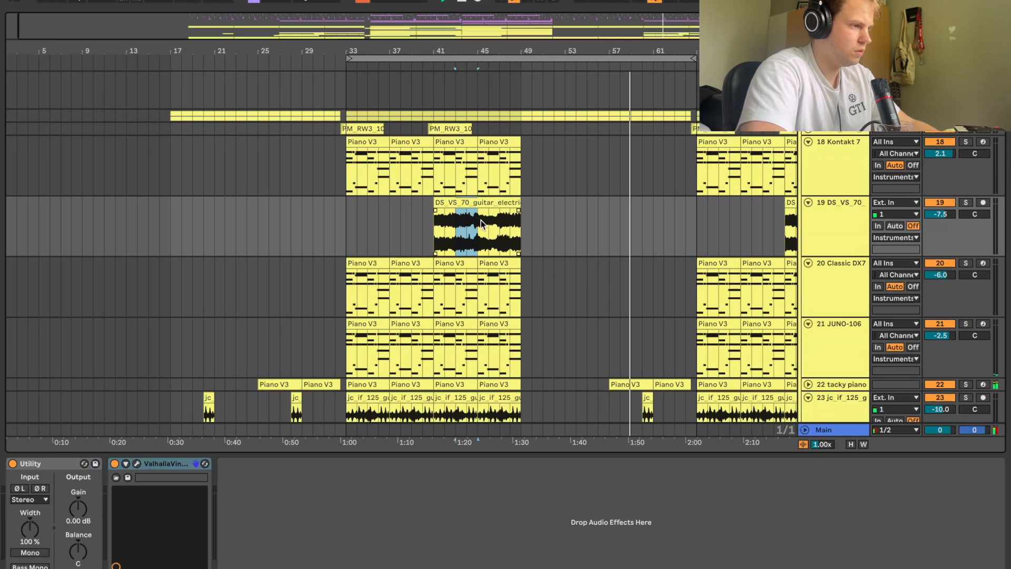
{"action": "key", "text": "space"}
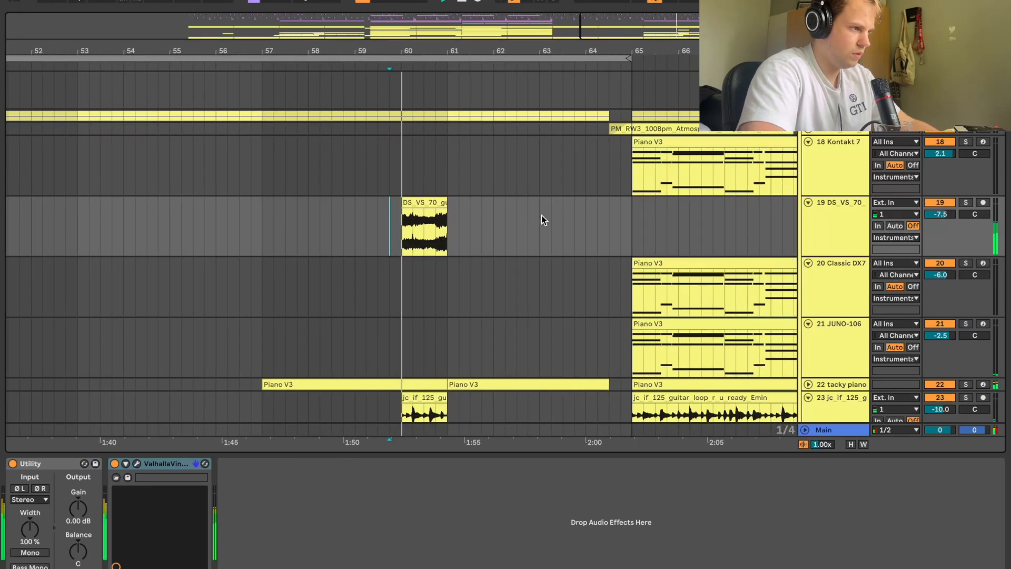
{"action": "left_click_drag", "start_coordinate": [447, 60], "coordinate": [448, 42]}
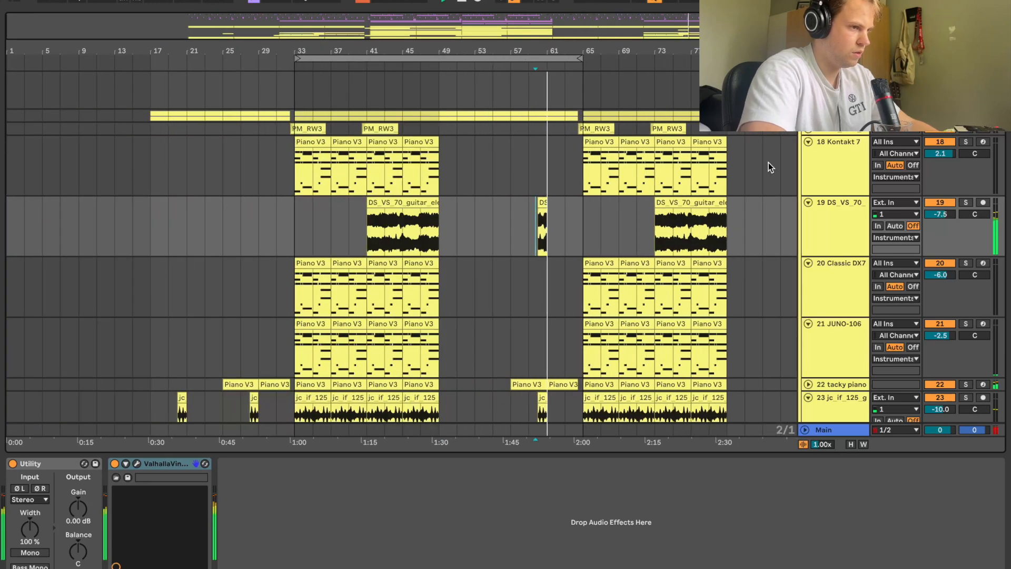
Play from bar 57, extend the DS_VS_70 phrase's start to slightly before bar 60, and give it a curved fade-in
{"action": "left_click", "coordinate": [511, 211]}
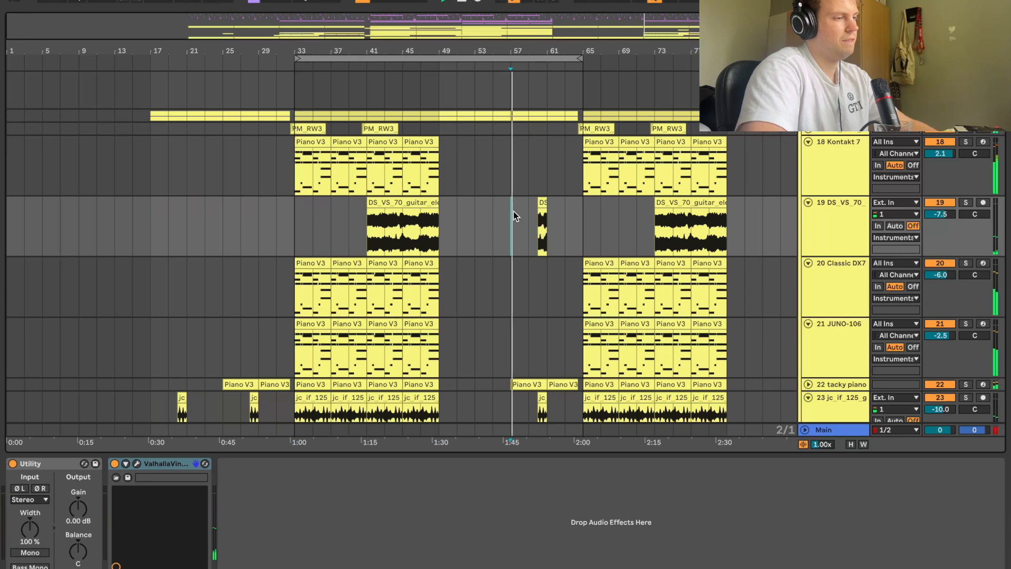
{"action": "left_click_drag", "start_coordinate": [542, 53], "coordinate": [532, 111]}
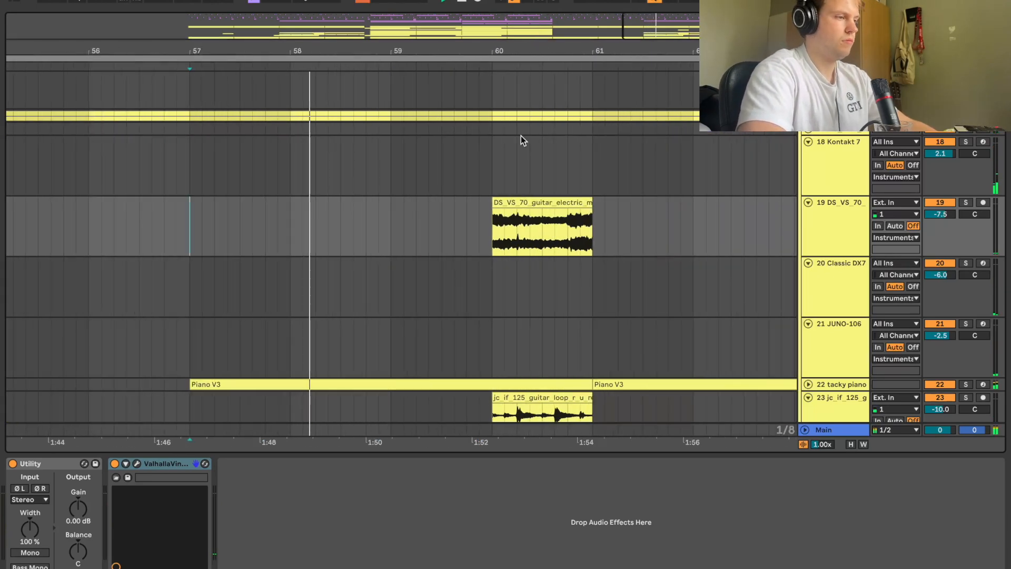
{"action": "mouse_move", "coordinate": [495, 201]}
{"action": "left_mouse_down"}
{"action": "mouse_move", "coordinate": [469, 201]}
{"action": "mouse_move", "coordinate": [494, 211]}
{"action": "left_mouse_up"}
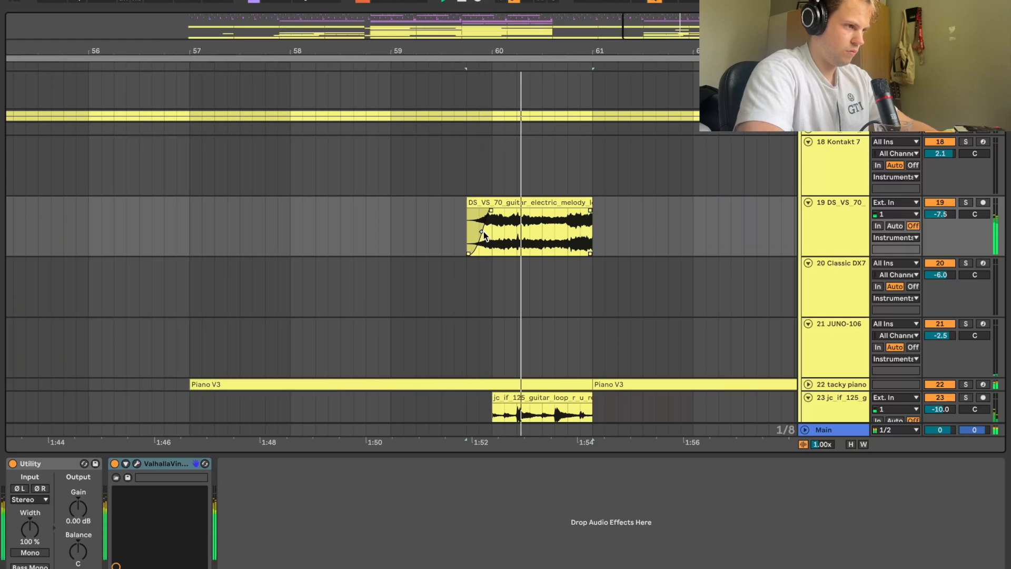
{"action": "left_click_drag", "start_coordinate": [595, 53], "coordinate": [433, 49]}
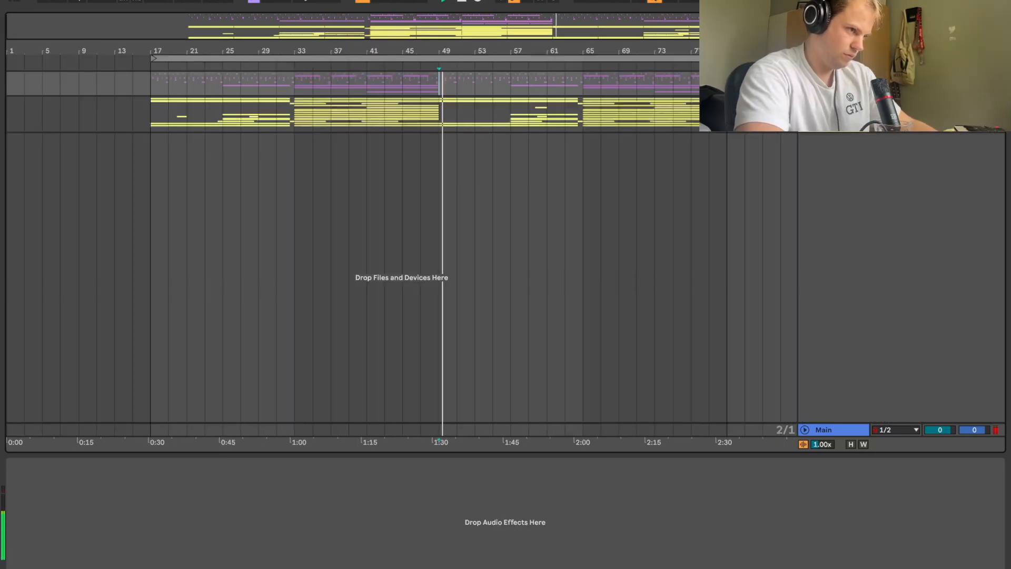
Copy the jc_if_125 guitar fill range from bars 17–25 on track 23 and paste it at bar 49
{"action": "left_click", "coordinate": [804, 102]}
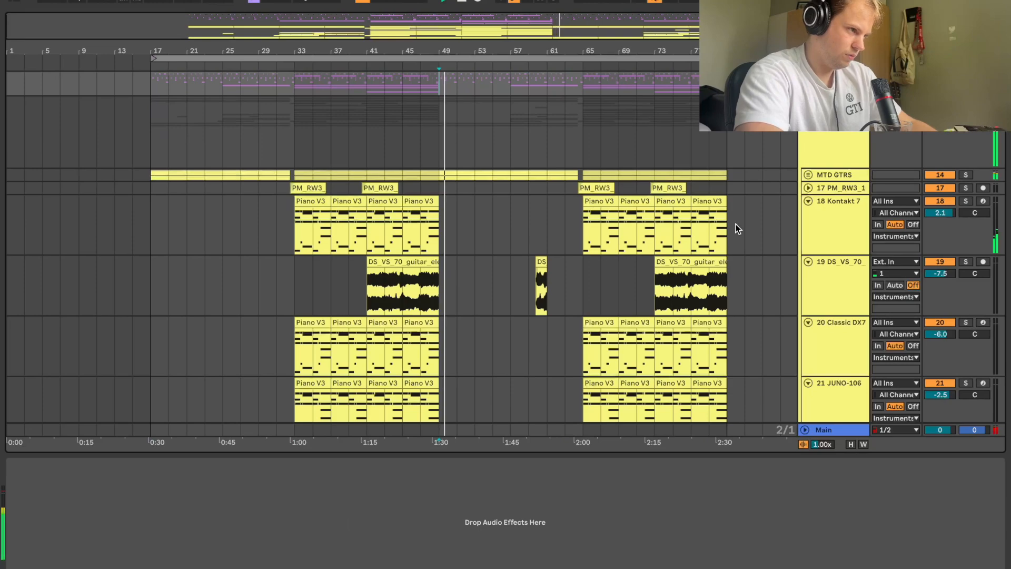
{"action": "scroll", "coordinate": [735, 226], "scroll_direction": "down", "scroll_amount": 8}
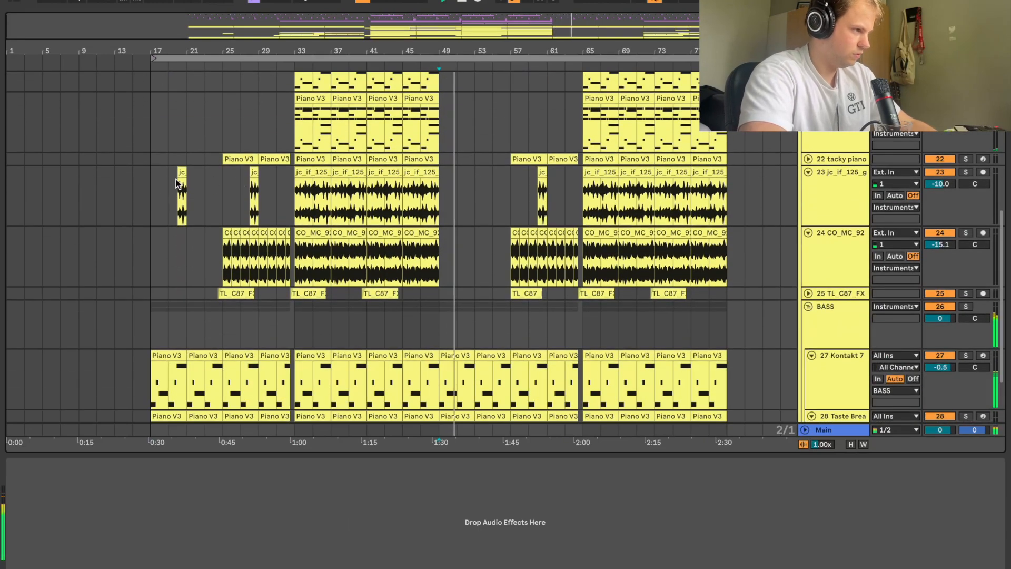
{"action": "left_click_drag", "start_coordinate": [153, 190], "coordinate": [215, 184]}
{"action": "left_click", "coordinate": [444, 191]}
{"action": "key", "text": "ctrl+v"}
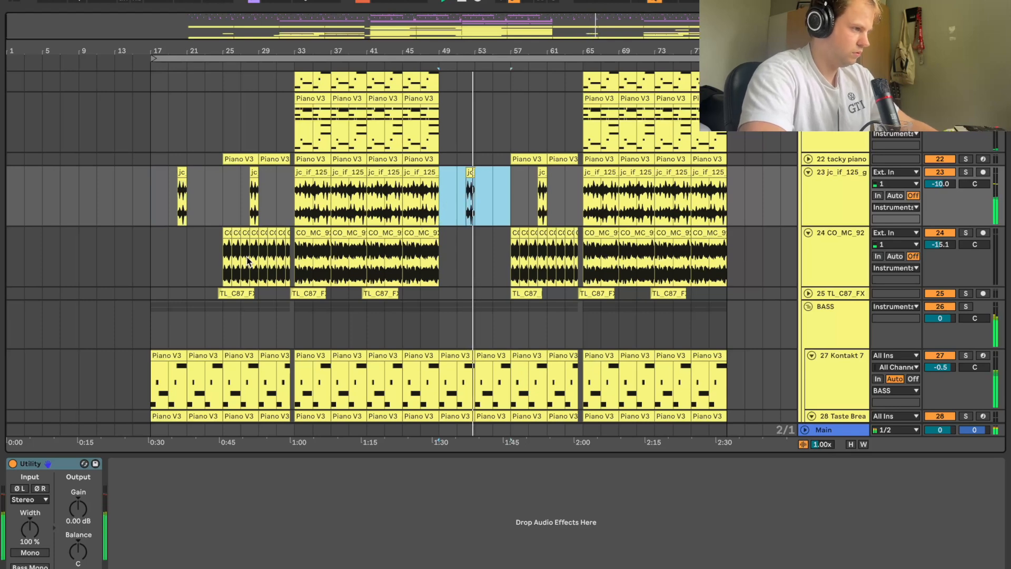
Copy the JUNO-106 clip from bar 45 to bar 57 and duplicate it to fill the build up to bar 65
{"action": "left_click_drag", "start_coordinate": [225, 256], "coordinate": [248, 255]}
{"action": "scroll", "coordinate": [497, 254], "scroll_direction": "down", "scroll_amount": 1}
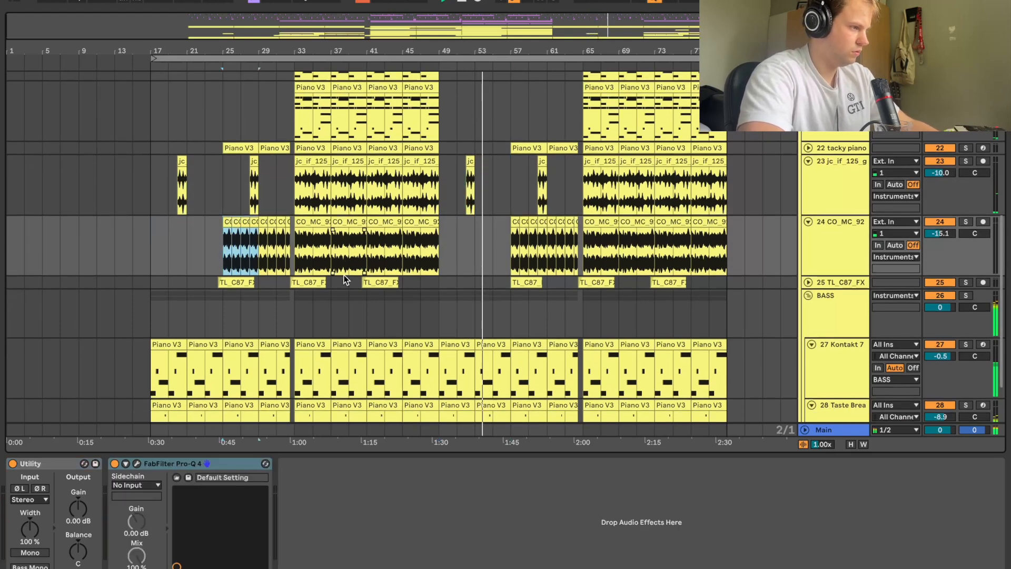
{"action": "scroll", "coordinate": [403, 246], "scroll_direction": "up", "scroll_amount": 4}
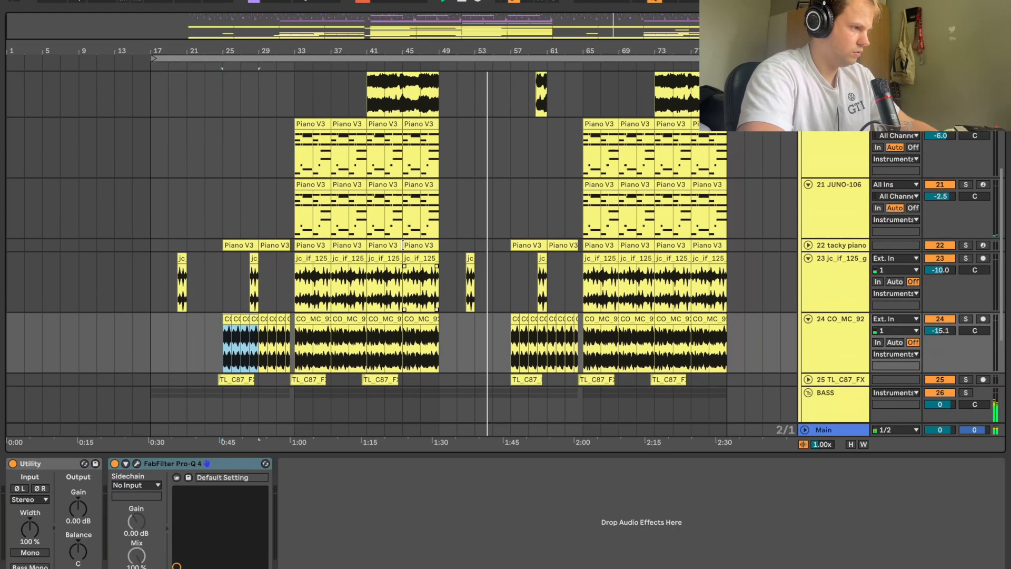
{"action": "left_click", "coordinate": [415, 182]}
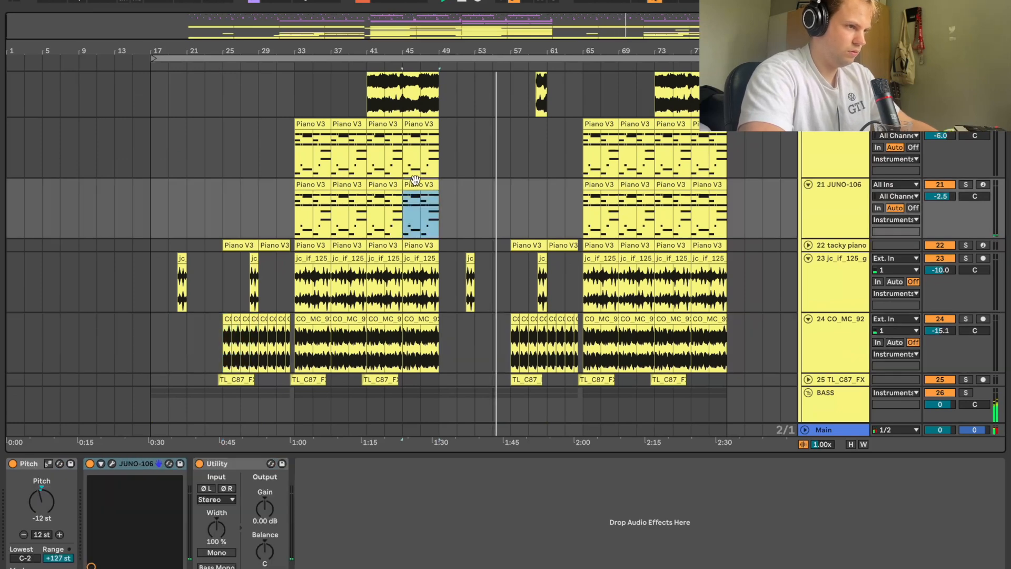
{"action": "left_click", "coordinate": [513, 199]}
{"action": "key", "text": "ctrl+v"}
{"action": "key", "text": "ctrl+d"}
Move the PM_RW3 clip on track 17 from around bar 49 to just before bar 53
{"action": "left_click_drag", "start_coordinate": [586, 50], "coordinate": [585, 94]}
{"action": "left_click_drag", "start_coordinate": [567, 182], "coordinate": [543, 183]}
{"action": "left_click_drag", "start_coordinate": [537, 47], "coordinate": [538, 19]}
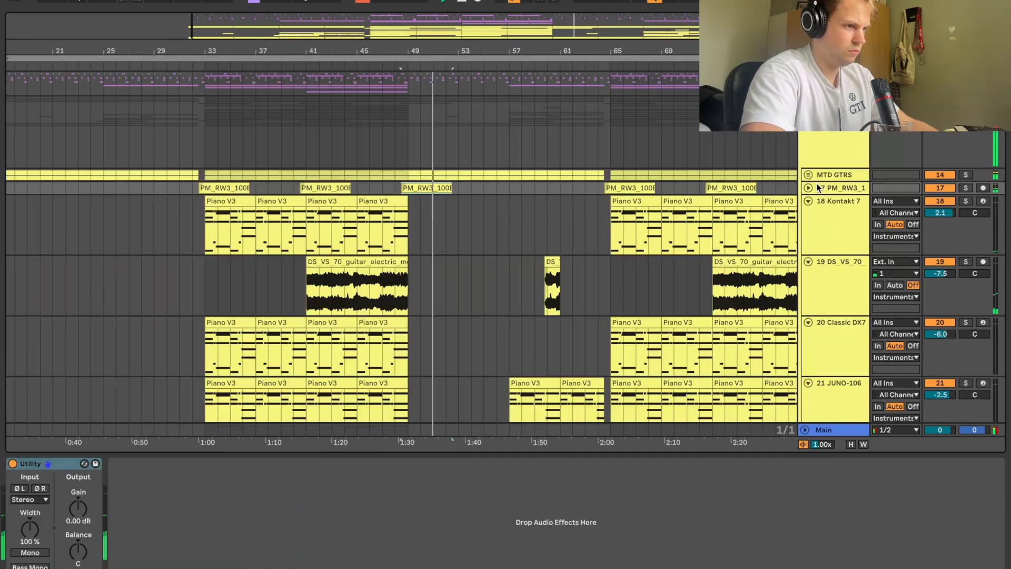
{"action": "key", "text": "u"}
{"action": "left_click_drag", "start_coordinate": [425, 189], "coordinate": [477, 188]}
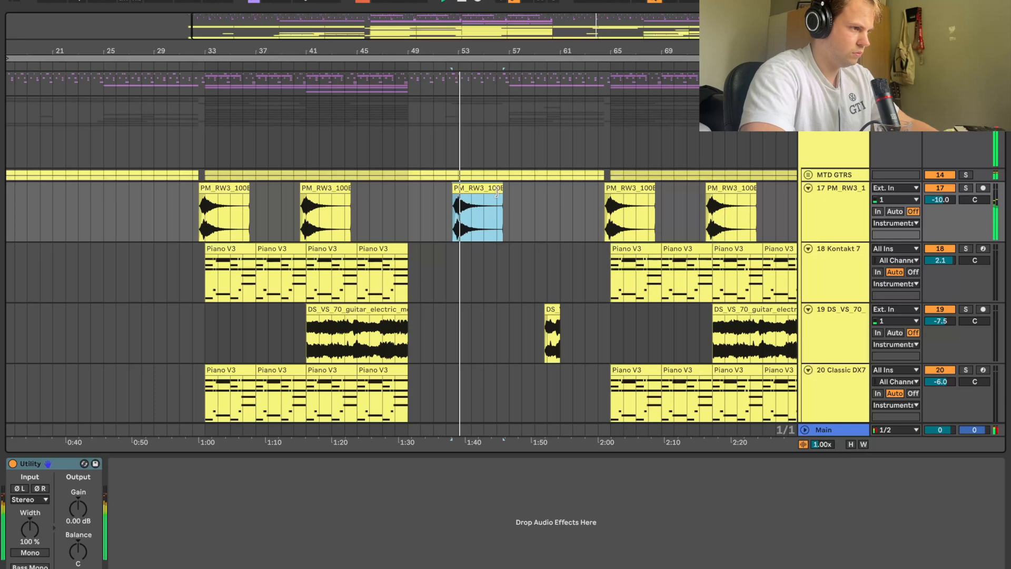
{"action": "left_click", "coordinate": [485, 193]}
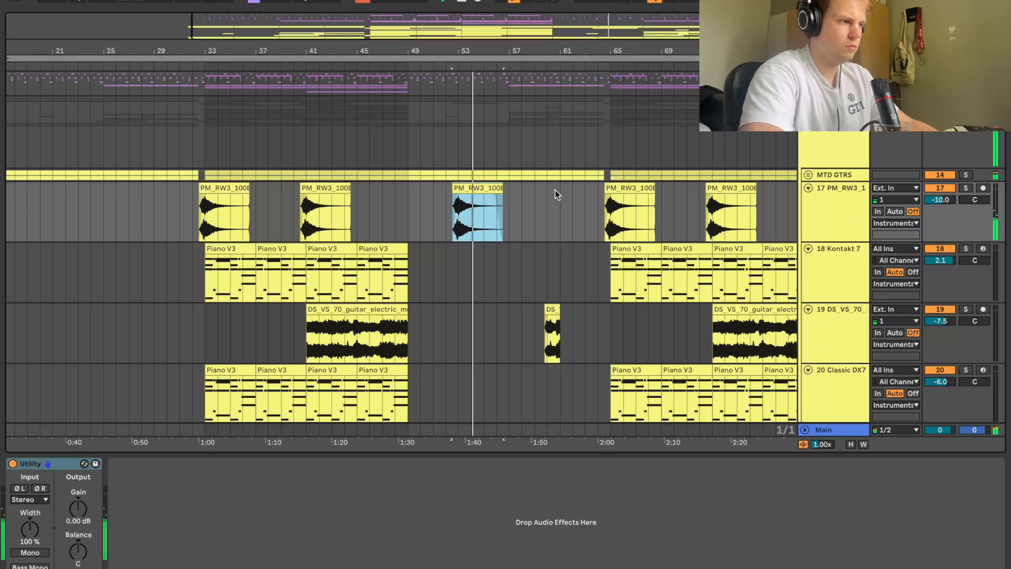
{"action": "key", "text": "u"}
Collapse the Instruments group, expand the drum group, and extend the loop region past the end of the arrangement
{"action": "left_click", "coordinate": [805, 101]}
{"action": "left_click_drag", "start_coordinate": [685, 56], "coordinate": [597, 50]}
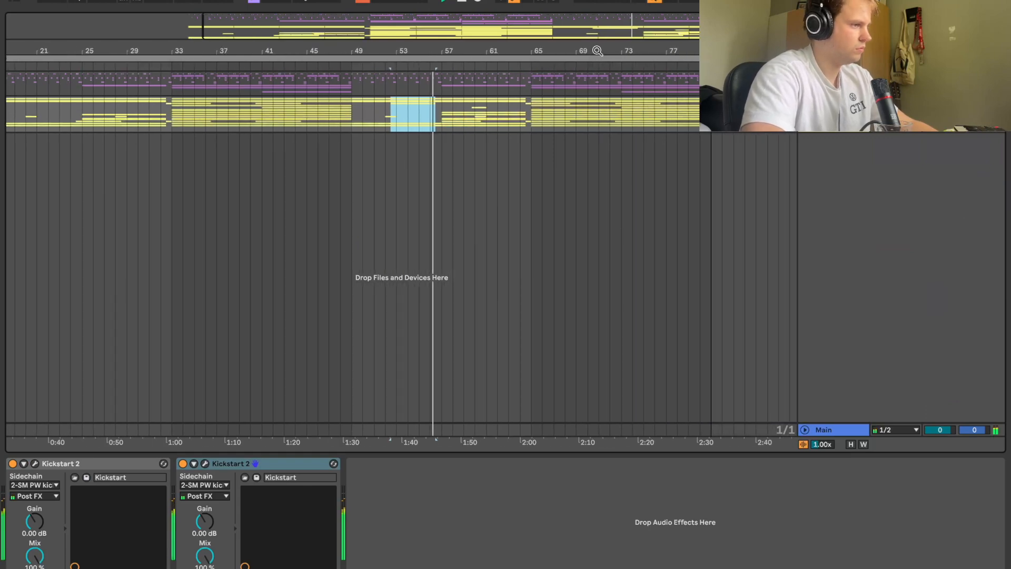
{"action": "left_click", "coordinate": [805, 76]}
{"action": "left_click_drag", "start_coordinate": [521, 45], "coordinate": [566, 46]}
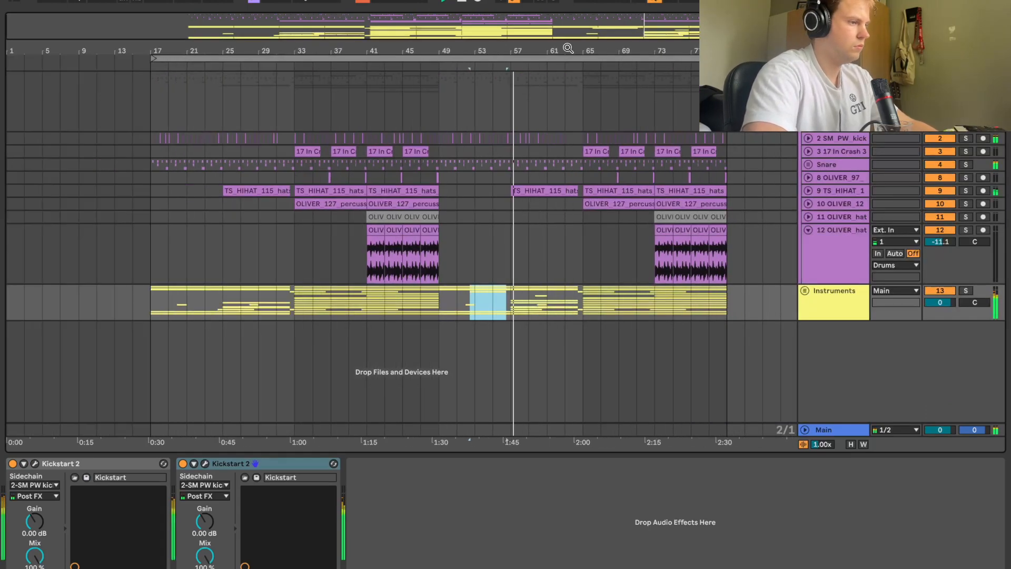
{"action": "left_click_drag", "start_coordinate": [726, 58], "coordinate": [799, 59]}
Switch to Splice, audition the drum fill samples, and copy CO_PC_drum_fill_hugetown.wav
{"action": "left_click", "coordinate": [347, 565]}
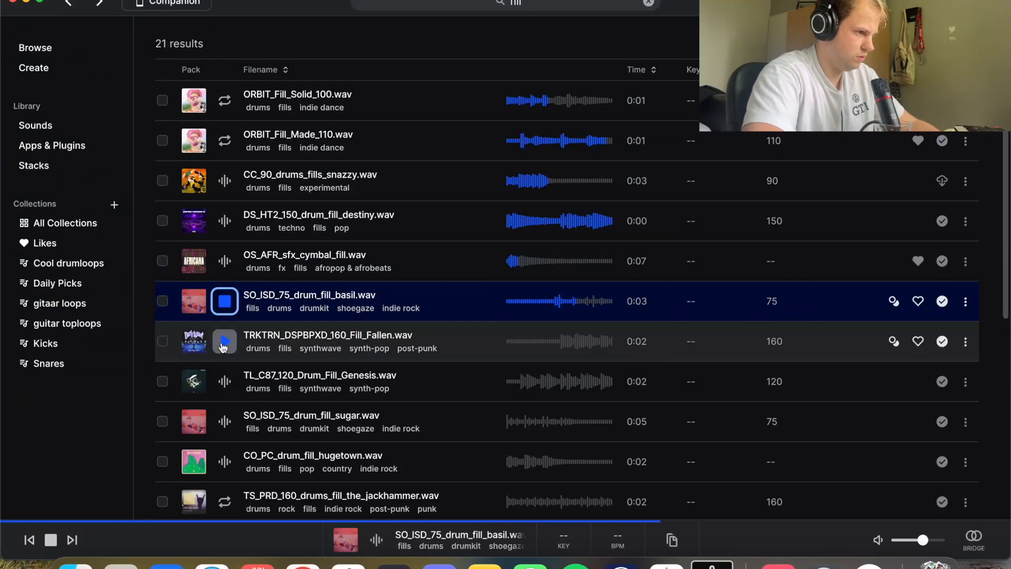
{"action": "left_click", "coordinate": [224, 341]}
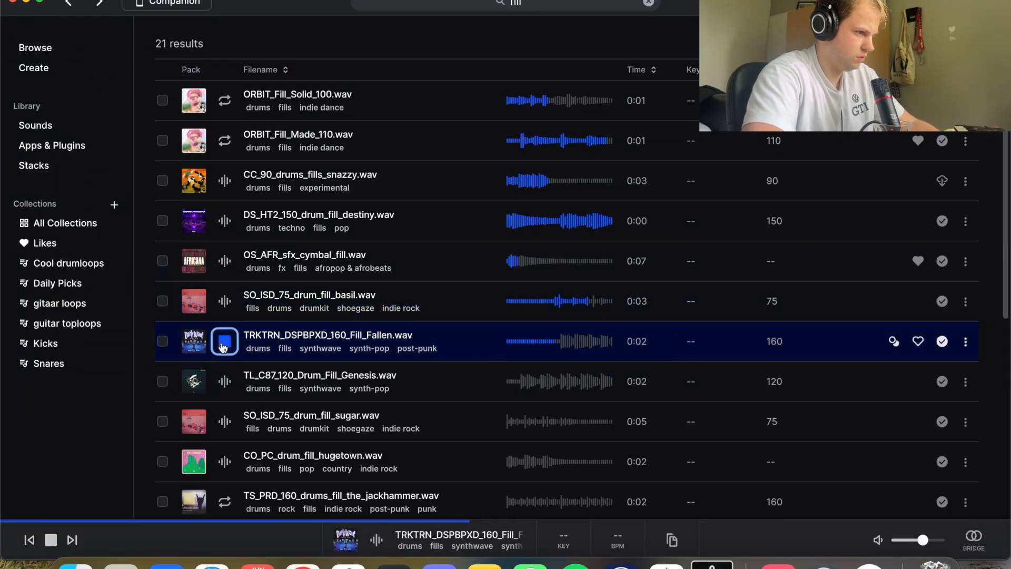
{"action": "left_click", "coordinate": [224, 381]}
{"action": "scroll", "coordinate": [225, 385], "scroll_direction": "down", "scroll_amount": 1}
{"action": "left_click", "coordinate": [224, 380]}
{"action": "scroll", "coordinate": [224, 392], "scroll_direction": "down", "scroll_amount": 1}
{"action": "scroll", "coordinate": [225, 395], "scroll_direction": "down", "scroll_amount": 1}
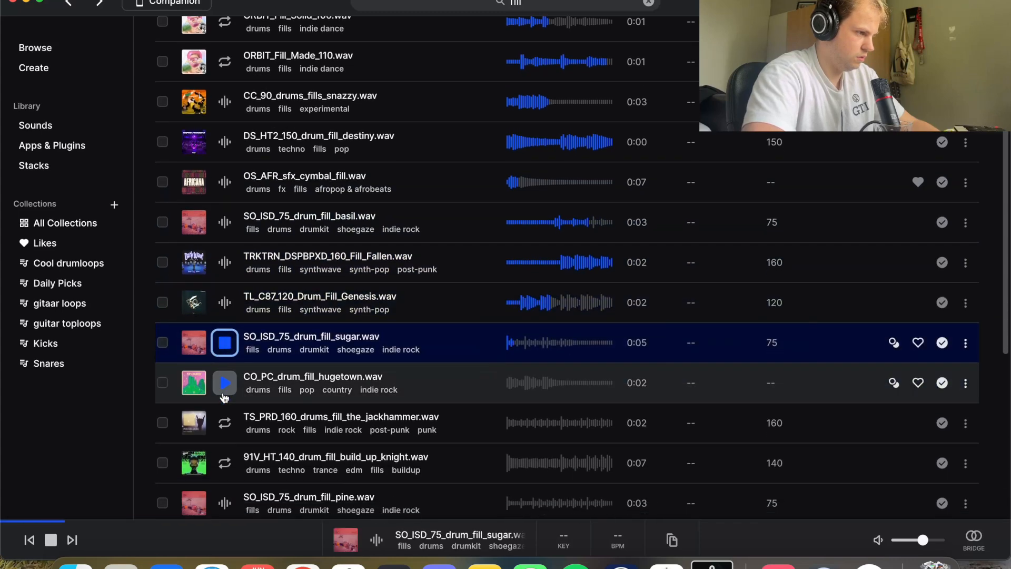
{"action": "left_click", "coordinate": [225, 395]}
{"action": "left_click", "coordinate": [965, 384]}
{"action": "left_click", "coordinate": [864, 127]}
Switch back to Ableton Live and paste the hugetown drum fill at bar 64 on the new audio track 13 in the drum group
{"action": "key", "text": "super+Tab"}
{"action": "left_click", "coordinate": [424, 259]}
{"action": "key", "text": "space"}
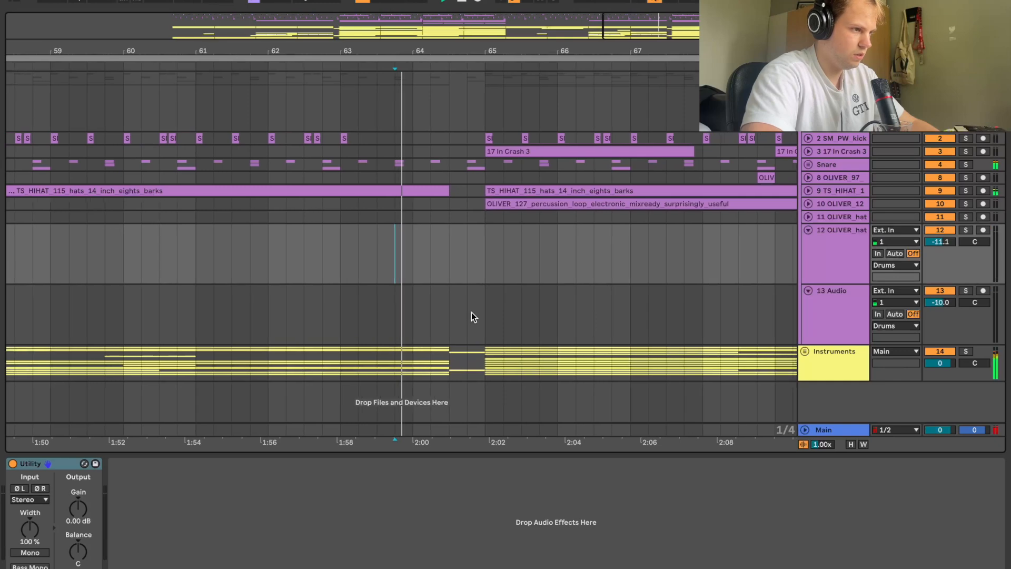
{"action": "scroll", "coordinate": [472, 312], "scroll_direction": "right", "scroll_amount": 1}
{"action": "left_click", "coordinate": [412, 302]}
{"action": "key", "text": "super+v"}
{"action": "key", "text": "super+z"}
{"action": "left_click", "coordinate": [398, 310]}
{"action": "key", "text": "super+v"}
Play the transition into bar 65 and shift the drum fill later so its last hit falls on 64.4
{"action": "left_click", "coordinate": [343, 310]}
{"action": "key", "text": "space"}
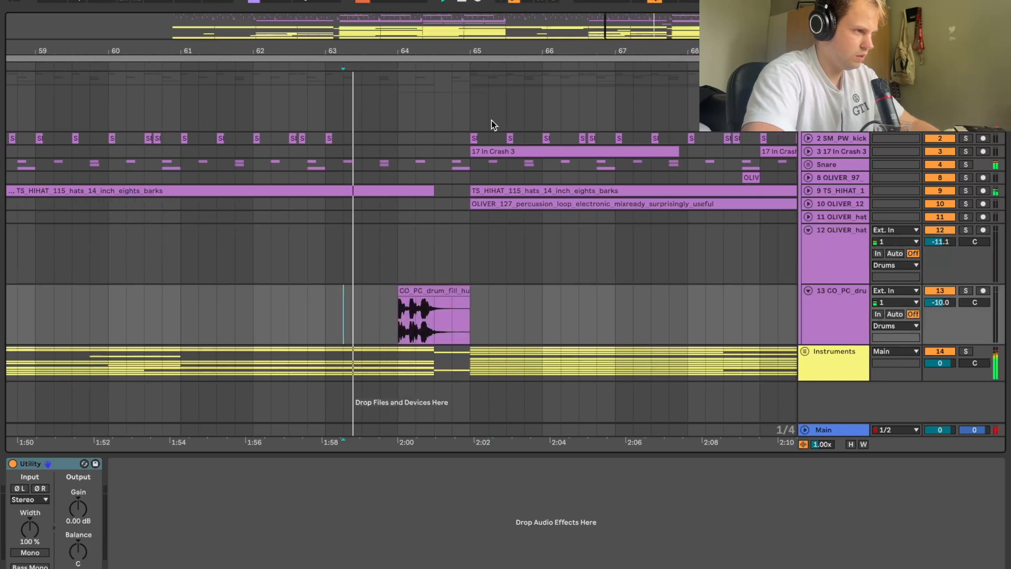
{"action": "scroll", "coordinate": [434, 221], "scroll_direction": "up", "scroll_amount": 8}
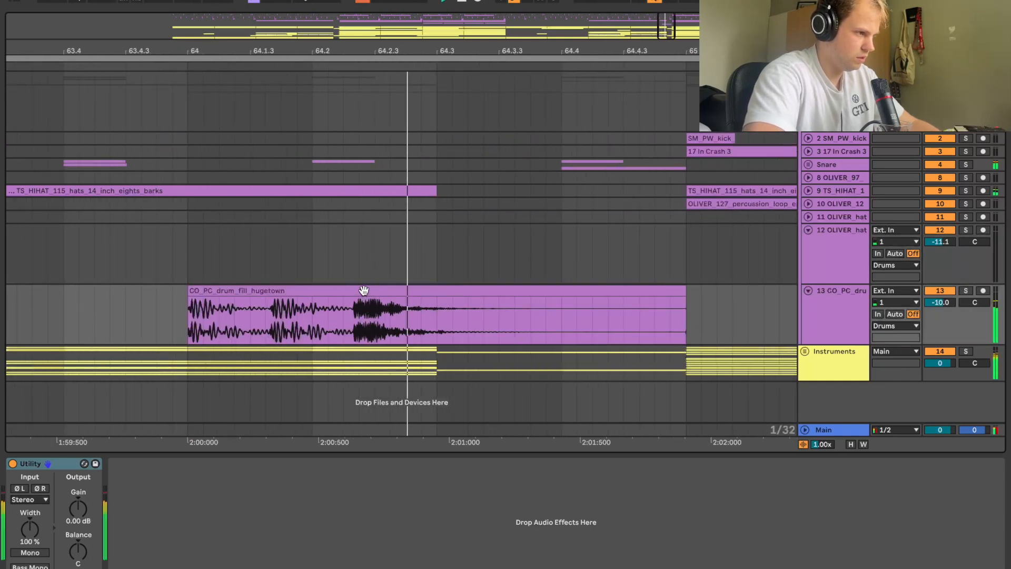
{"action": "mouse_move", "coordinate": [363, 290]}
{"action": "left_mouse_down"}
{"action": "mouse_move", "coordinate": [605, 300]}
{"action": "mouse_move", "coordinate": [569, 306]}
{"action": "mouse_move", "coordinate": [572, 297]}
{"action": "left_mouse_up"}
{"action": "left_click", "coordinate": [307, 312]}
{"action": "key", "text": "space"}
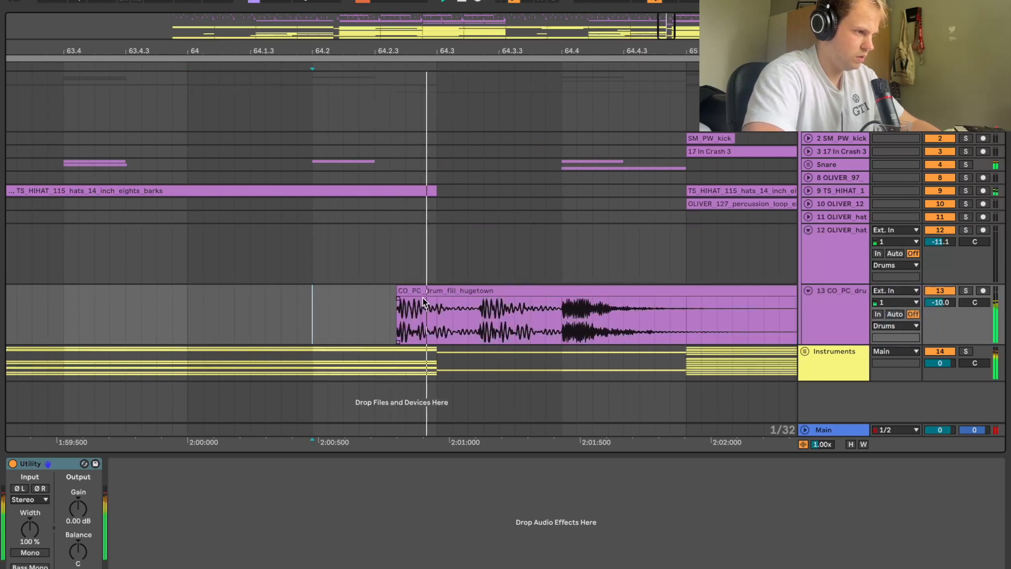
Inspect the fill's sample, trim the clip to end at bar 65, and consolidate bars 64–65 into one clip
{"action": "double_click", "coordinate": [506, 289]}
{"action": "key", "text": "space"}
{"action": "key", "text": "space"}
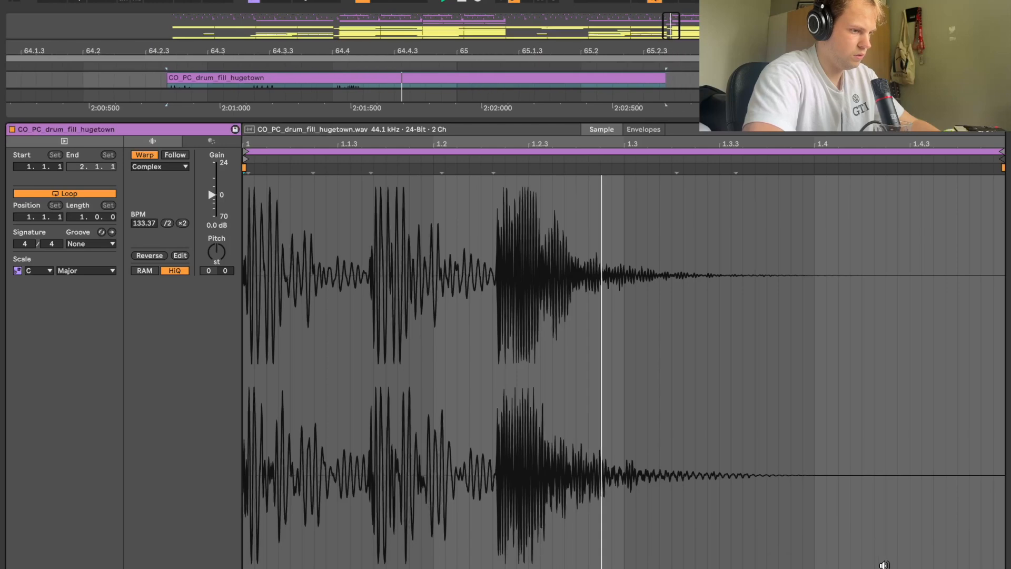
{"action": "key", "text": "space"}
{"action": "left_click", "coordinate": [882, 565]}
{"action": "left_click_drag", "start_coordinate": [456, 291], "coordinate": [418, 291]}
{"action": "scroll", "coordinate": [225, 311], "scroll_direction": "left", "scroll_amount": 5}
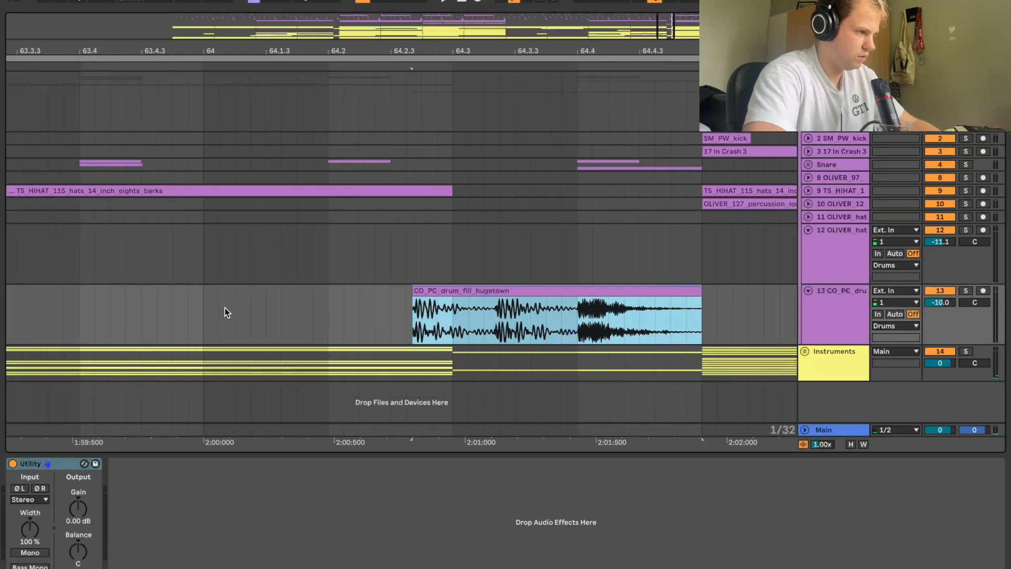
{"action": "left_click_drag", "start_coordinate": [225, 311], "coordinate": [709, 327]}
{"action": "key", "text": "ctrl+j"}
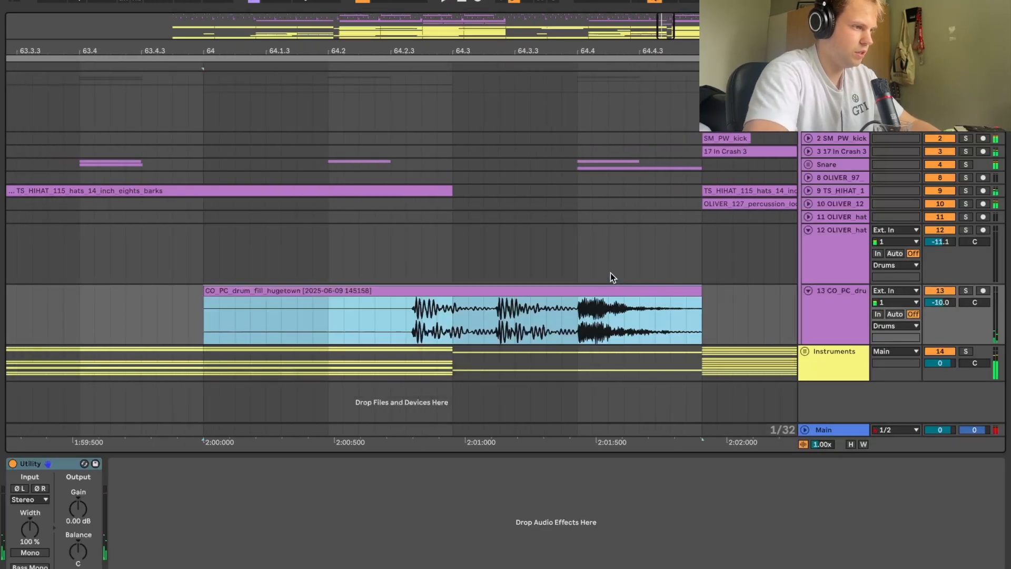
Warp the consolidated drum fill so its three hits land on 1.3, 1.3.3 and 1.4
{"action": "double_click", "coordinate": [596, 286]}
{"action": "left_click", "coordinate": [814, 169]}
{"action": "left_click_drag", "start_coordinate": [690, 170], "coordinate": [714, 170]}
{"action": "left_click_drag", "start_coordinate": [583, 169], "coordinate": [617, 171]}
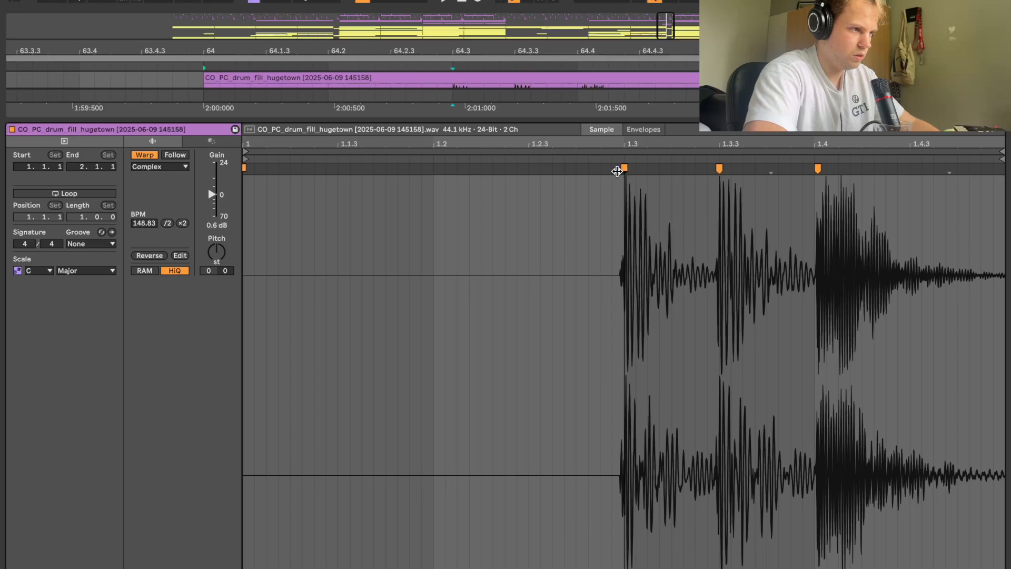
Play the warped fill and set the volume of track 13 to -7.3 dB
{"action": "key", "text": "space"}
{"action": "key", "text": "shift+Tab"}
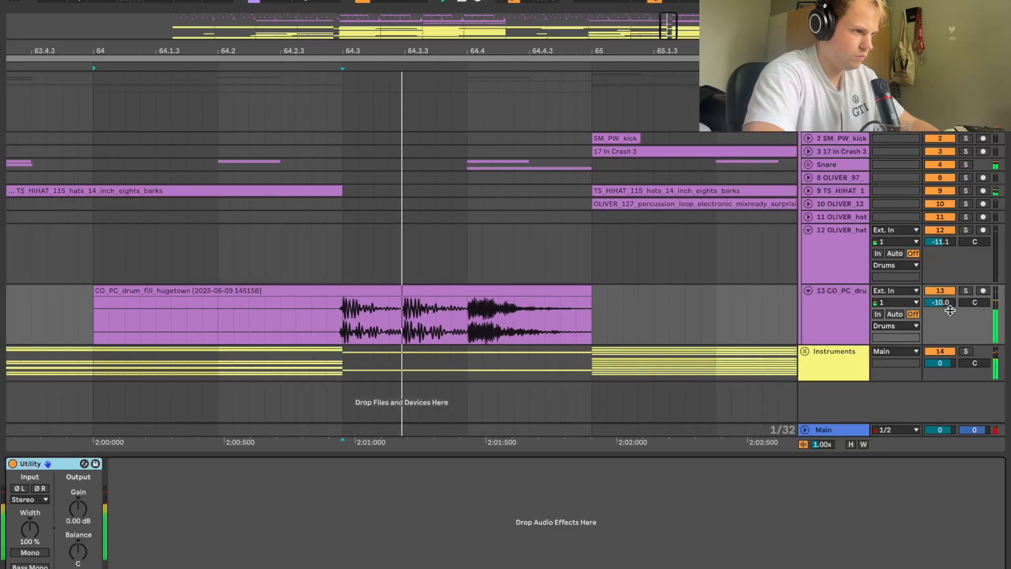
{"action": "left_click_drag", "start_coordinate": [940, 302], "coordinate": [940, 311]}
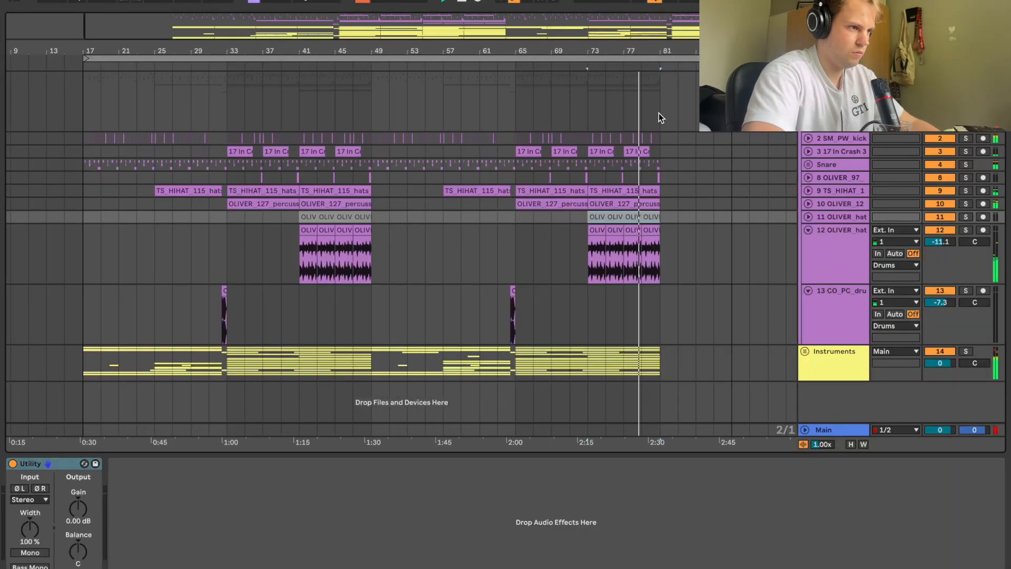
Duplicate all tracks' material from bars 73–81 to bar 81 and activate the copied OLIVER_hat clips on track 11
{"action": "left_click_drag", "start_coordinate": [659, 114], "coordinate": [630, 311]}
{"action": "key", "text": "ctrl+d"}
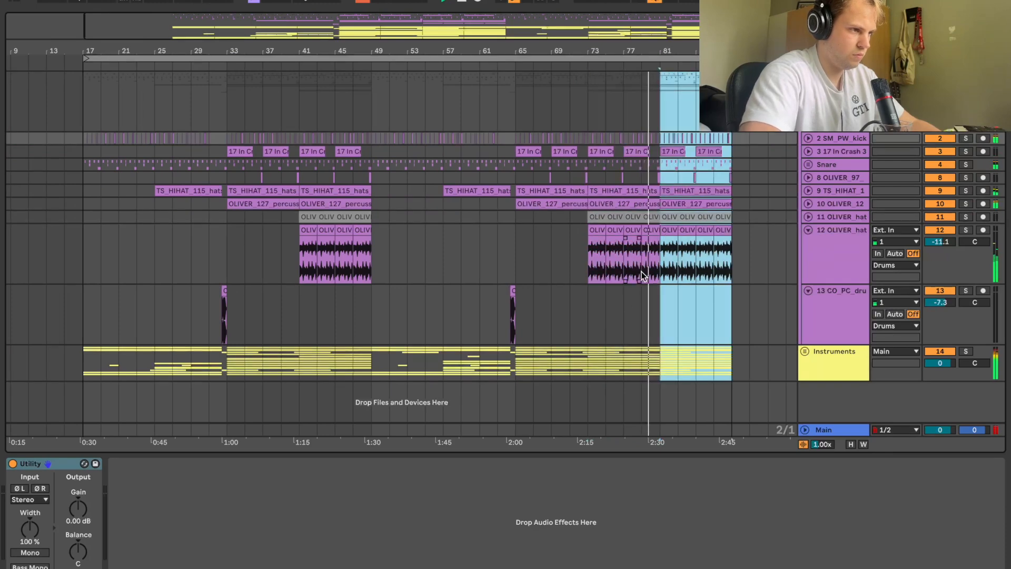
{"action": "left_click", "coordinate": [722, 220]}
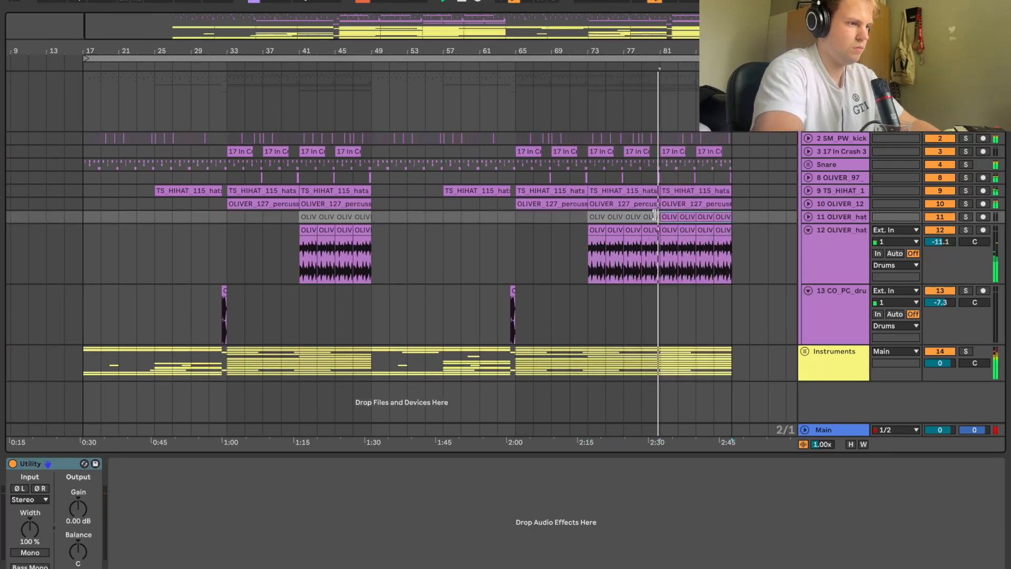
Add a MIDI track below the BASS group and paste the JUNO-106 clip from bar 33 onto it at bar 17
{"action": "left_click_drag", "start_coordinate": [719, 51], "coordinate": [719, 31]}
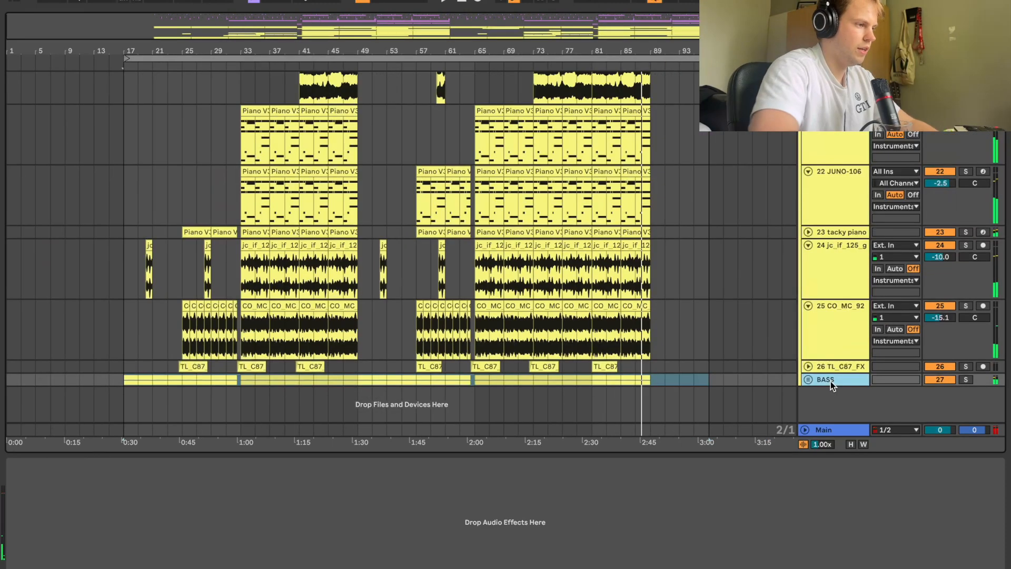
{"action": "key", "text": "ctrl+shift+t"}
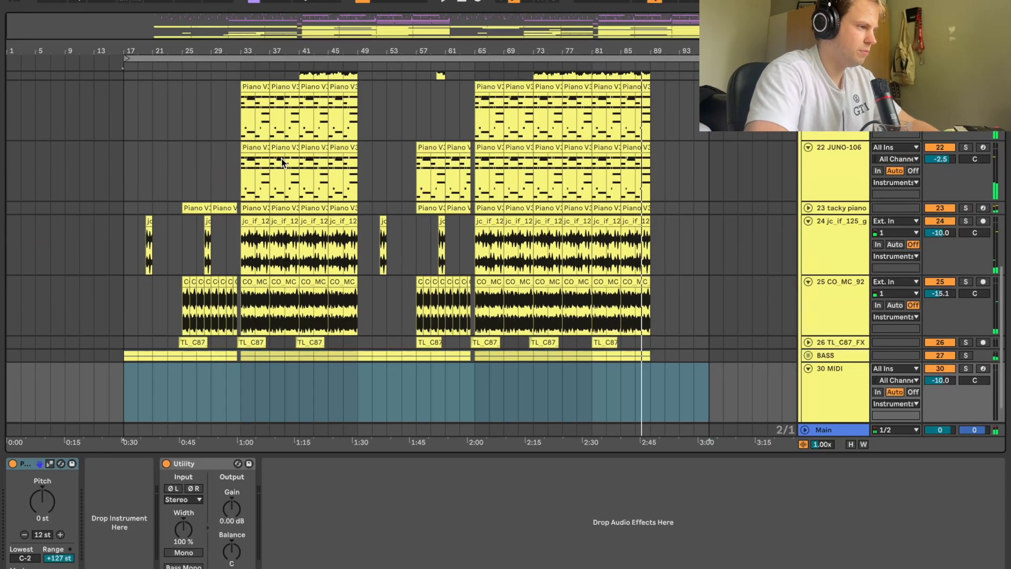
{"action": "key", "text": "space"}
{"action": "left_click", "coordinate": [258, 146]}
{"action": "left_click", "coordinate": [128, 374]}
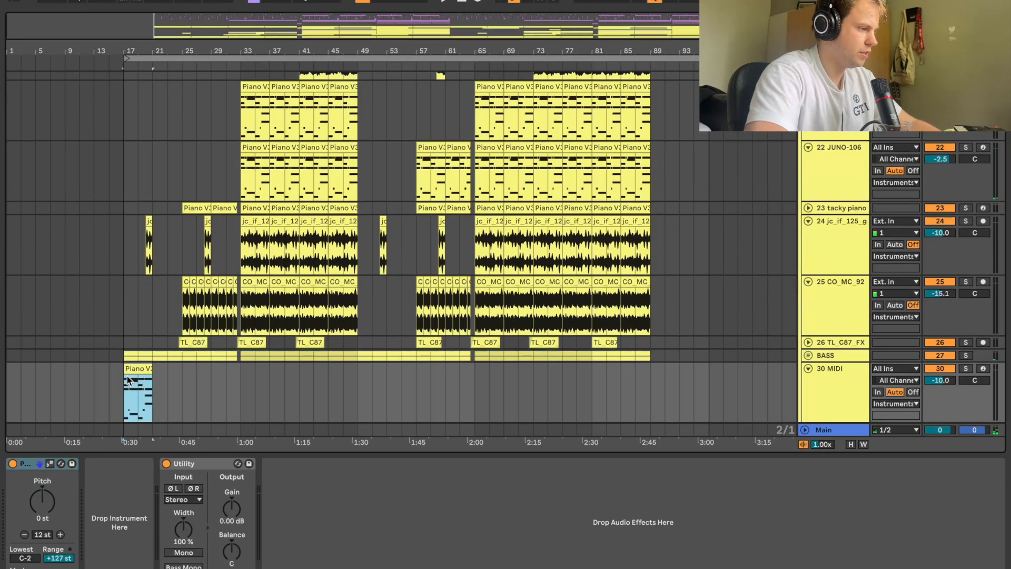
{"action": "key", "text": "ctrl+v"}
Search the browser for "tal u n", load TAL U-No-LX-V2 onto the new MIDI track 30, and solo that track
{"action": "key", "text": "ctrl+f"}
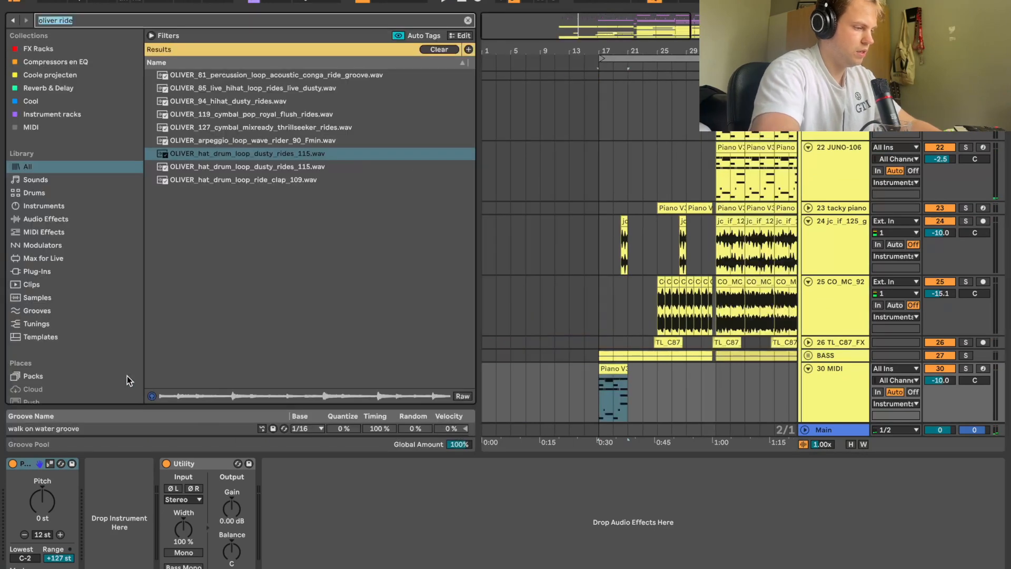
{"action": "type", "text": "tal u n"}
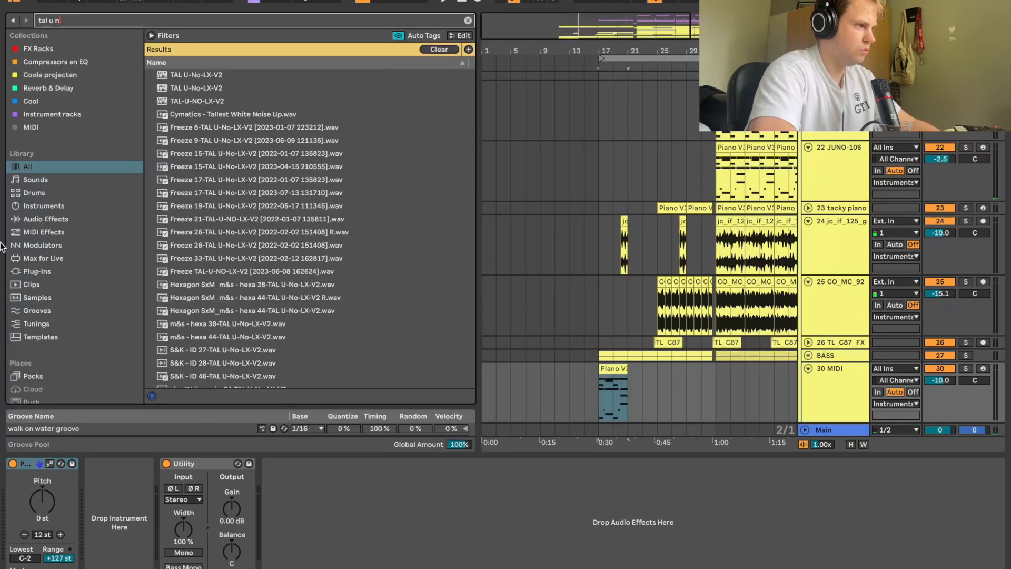
{"action": "left_click_drag", "start_coordinate": [226, 84], "coordinate": [730, 360]}
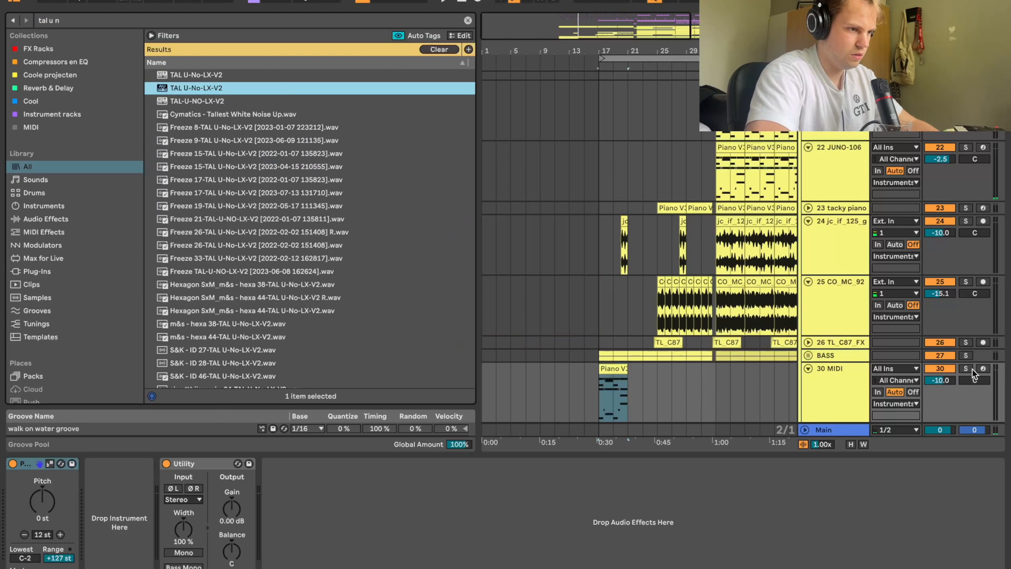
{"action": "left_click_drag", "start_coordinate": [972, 368], "coordinate": [970, 368]}
Audition TAL-U-NO-LX arpeggio presets including ARP Bass, ARP Circles and ARP Berlin School, and set the Pitch device to +12 st
{"action": "left_click", "coordinate": [443, 158]}
{"action": "left_click", "coordinate": [447, 158]}
{"action": "left_click", "coordinate": [491, 158]}
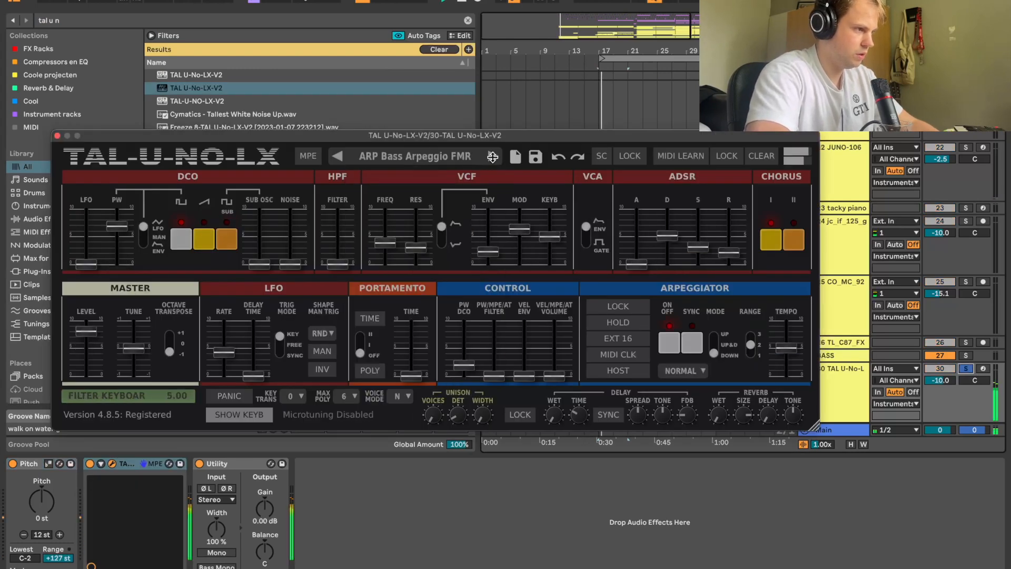
{"action": "left_click", "coordinate": [55, 504]}
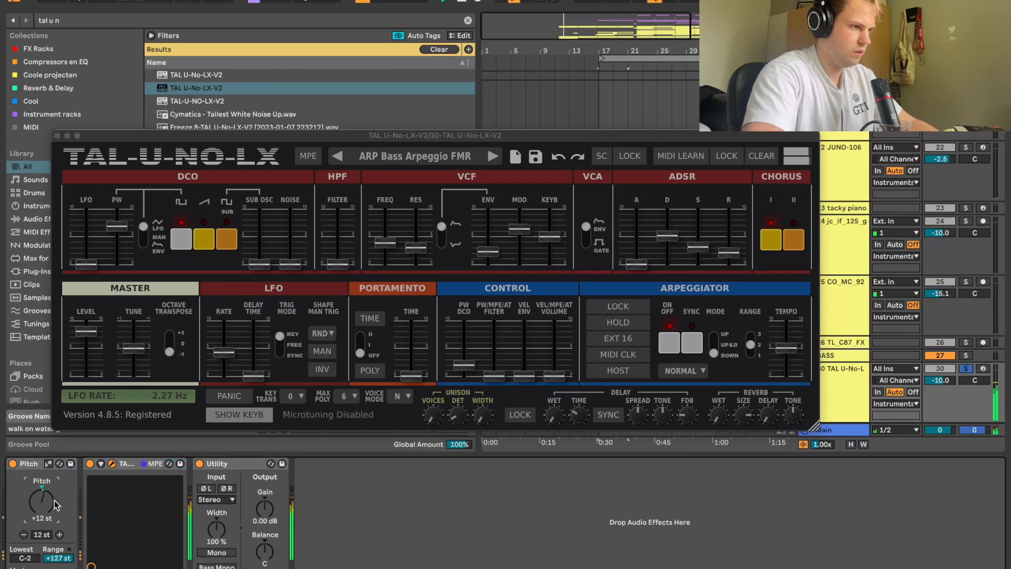
{"action": "left_click", "coordinate": [491, 155]}
{"action": "left_click", "coordinate": [491, 155]}
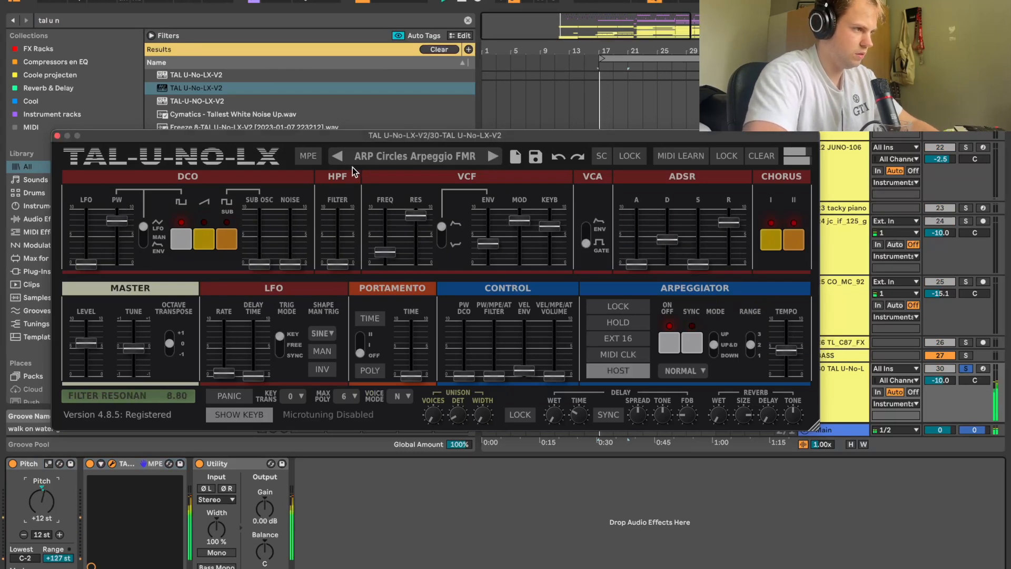
{"action": "left_click", "coordinate": [337, 155]}
{"action": "key", "text": "Delete"}
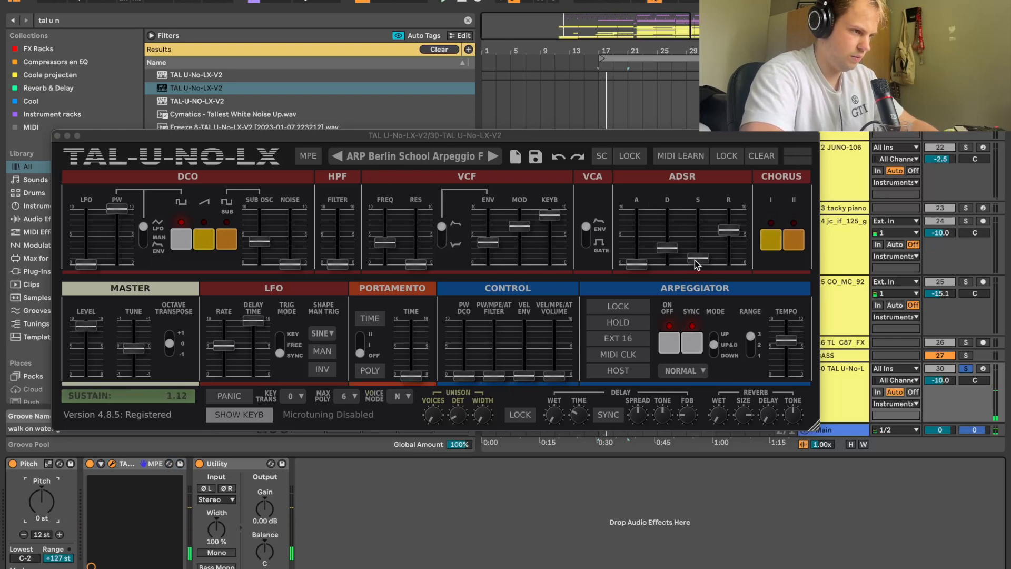
Step through the synth presets to ARP Wisteria Spot FMR and set the volume of track 30 to 0 dB
{"action": "left_click", "coordinate": [492, 155]}
{"action": "left_click", "coordinate": [491, 154]}
{"action": "left_click", "coordinate": [491, 154]}
{"action": "left_click", "coordinate": [491, 154]}
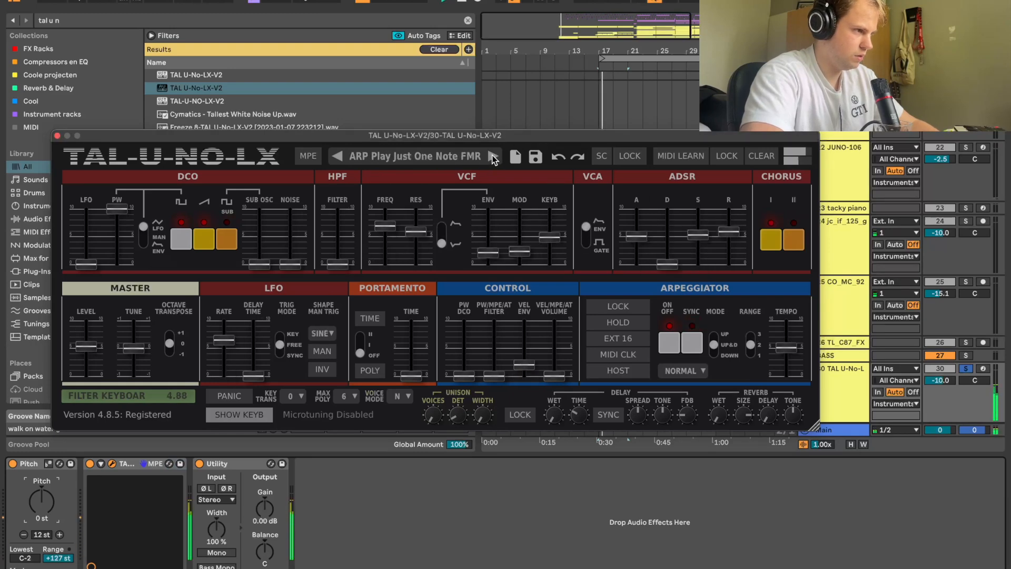
{"action": "left_click", "coordinate": [492, 154]}
{"action": "left_click", "coordinate": [942, 380]}
{"action": "key", "text": "Delete"}
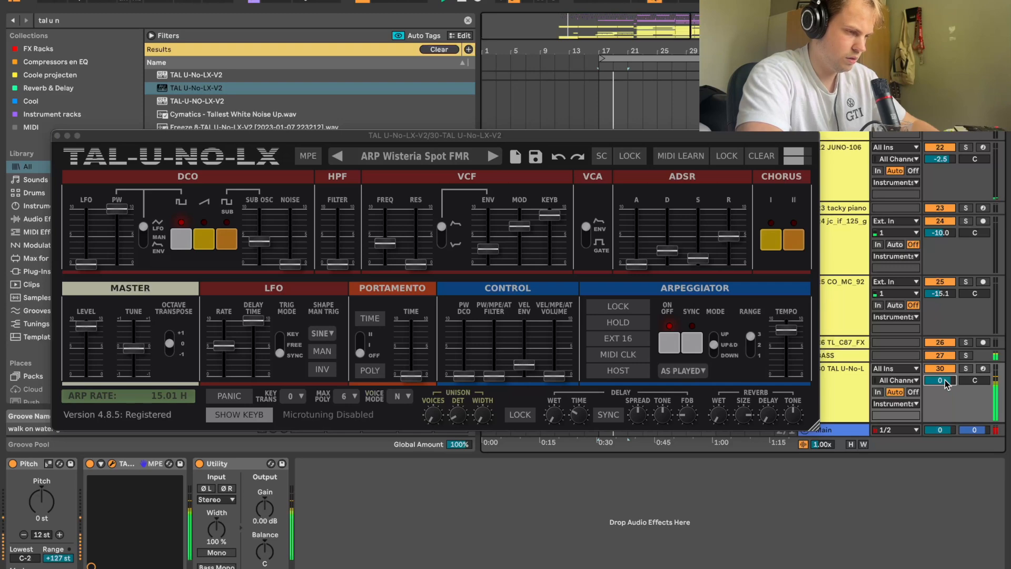
Try a synced 1/16 arpeggiator rate, different Pitch transpositions and a volume of -6.2 dB on the TAL U-No-LX track
{"action": "left_click_drag", "start_coordinate": [940, 381], "coordinate": [933, 393]}
{"action": "left_click", "coordinate": [24, 535]}
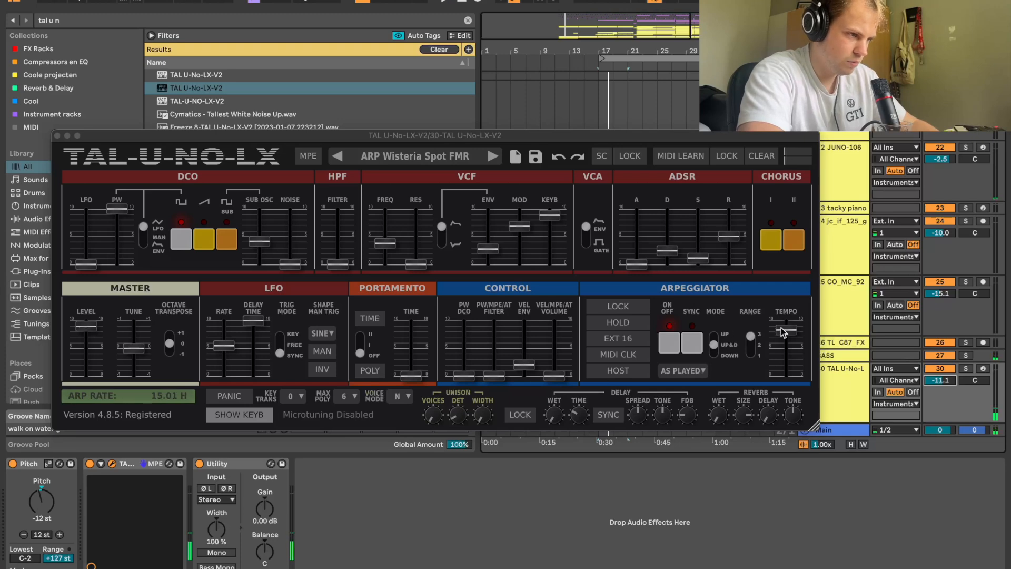
{"action": "left_click_drag", "start_coordinate": [781, 328], "coordinate": [781, 342]}
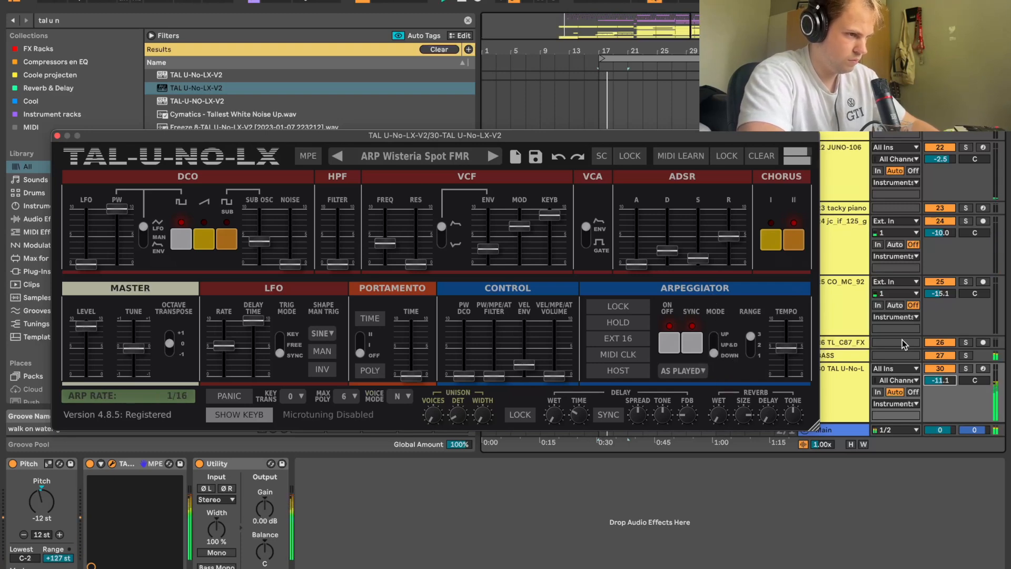
{"action": "left_click_drag", "start_coordinate": [934, 380], "coordinate": [934, 363]}
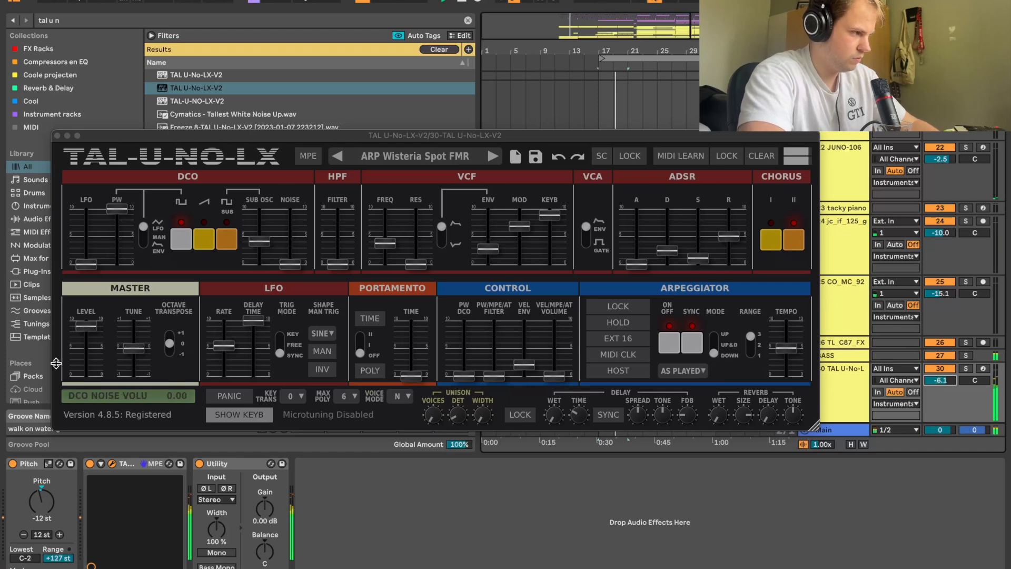
{"action": "double_click", "coordinate": [44, 504]}
{"action": "left_click_drag", "start_coordinate": [941, 384], "coordinate": [942, 386]}
{"action": "left_click", "coordinate": [57, 135]}
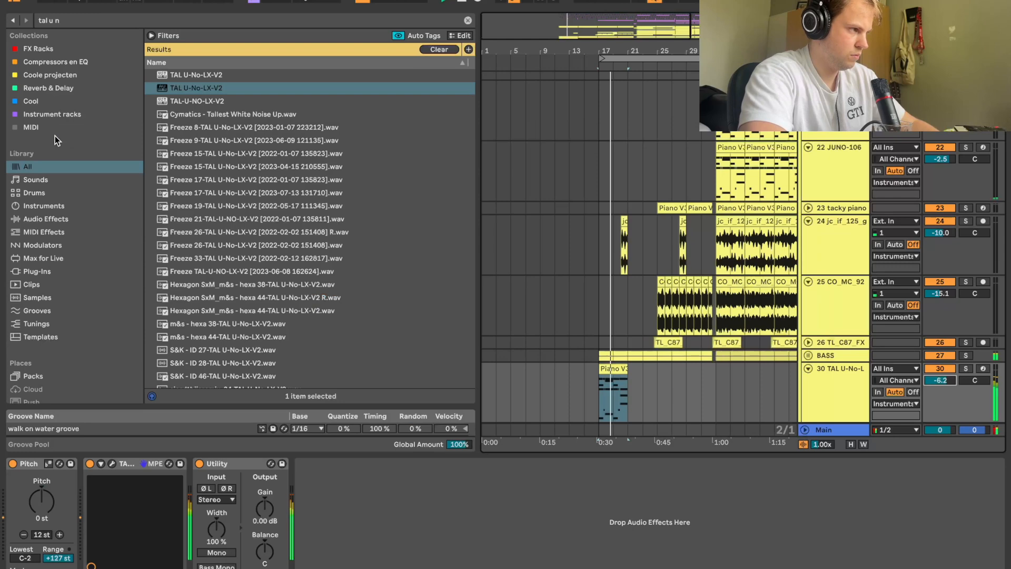
Replace the TAL U-No-LX track with a new MIDI track and place "NOTD remix arp.mid" on it at bar 17
{"action": "left_click", "coordinate": [825, 372]}
{"action": "key", "text": "Delete"}
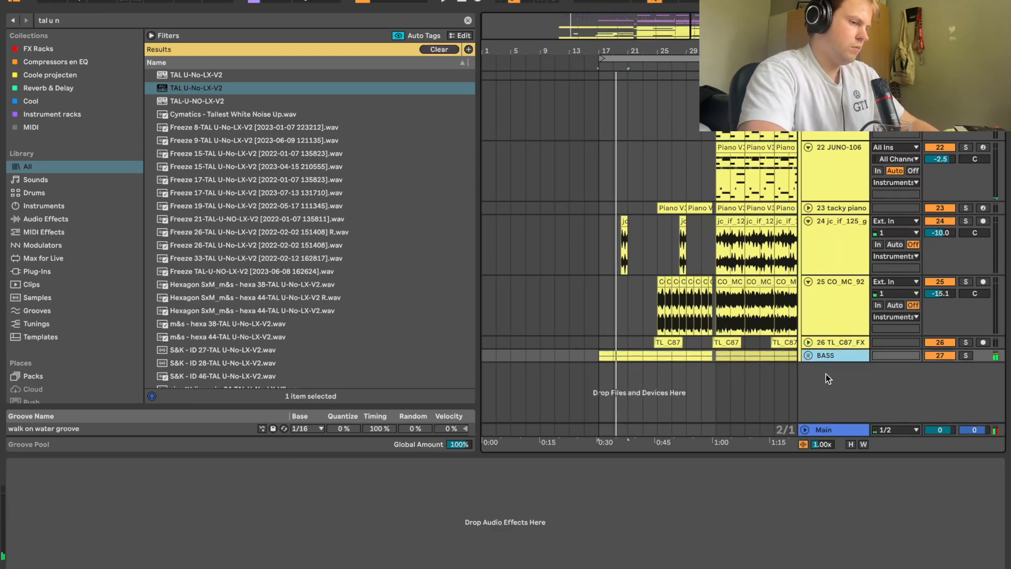
{"action": "key", "text": "super+shift+t"}
{"action": "key", "text": "super+f"}
{"action": "type", "text": "notd arp"}
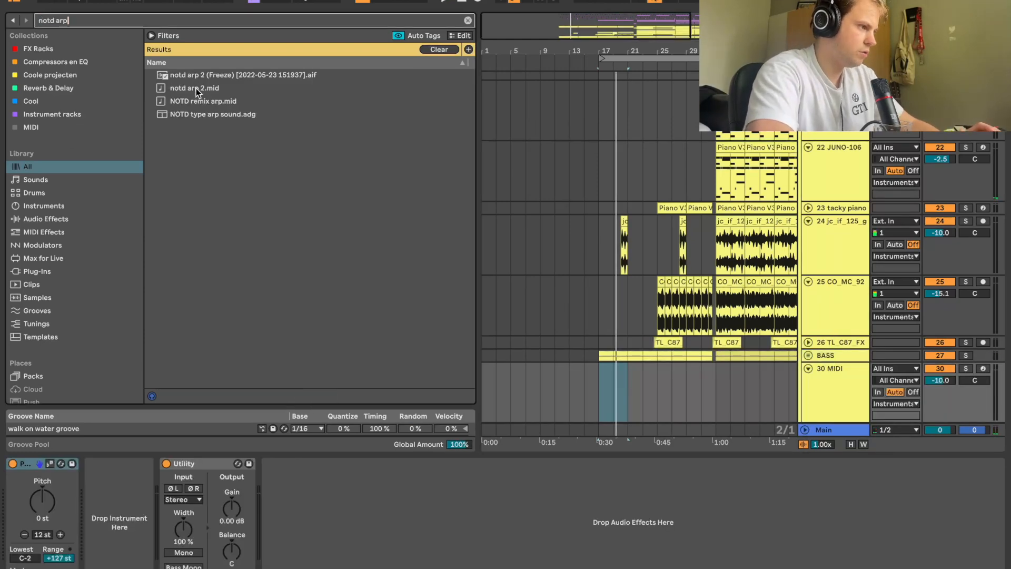
{"action": "left_click_drag", "start_coordinate": [196, 102], "coordinate": [601, 390]}
Search the browser for "arp" and add the Arpeggiator device to MIDI track 30
{"action": "key", "text": "super+f"}
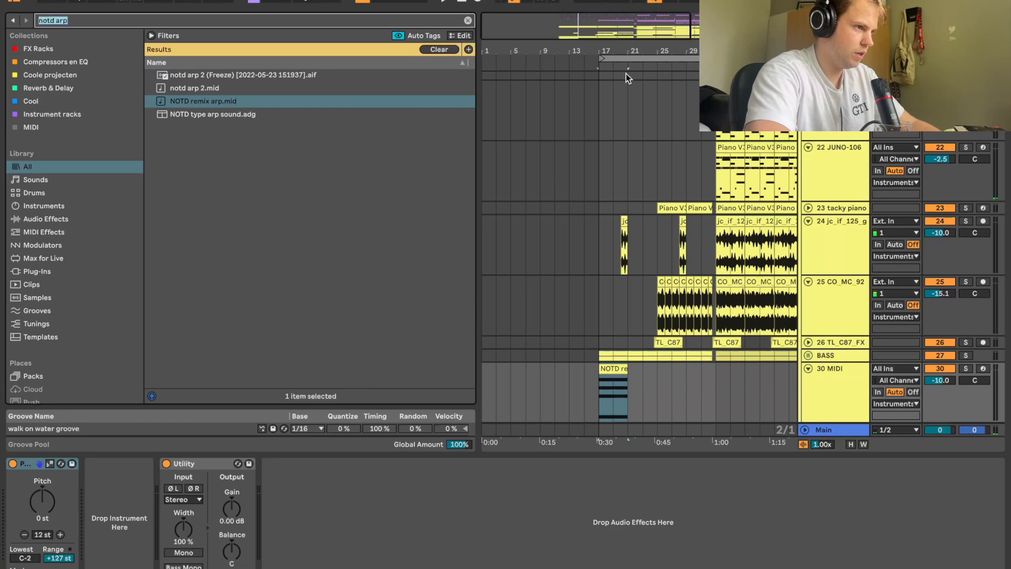
{"action": "type", "text": "arp"}
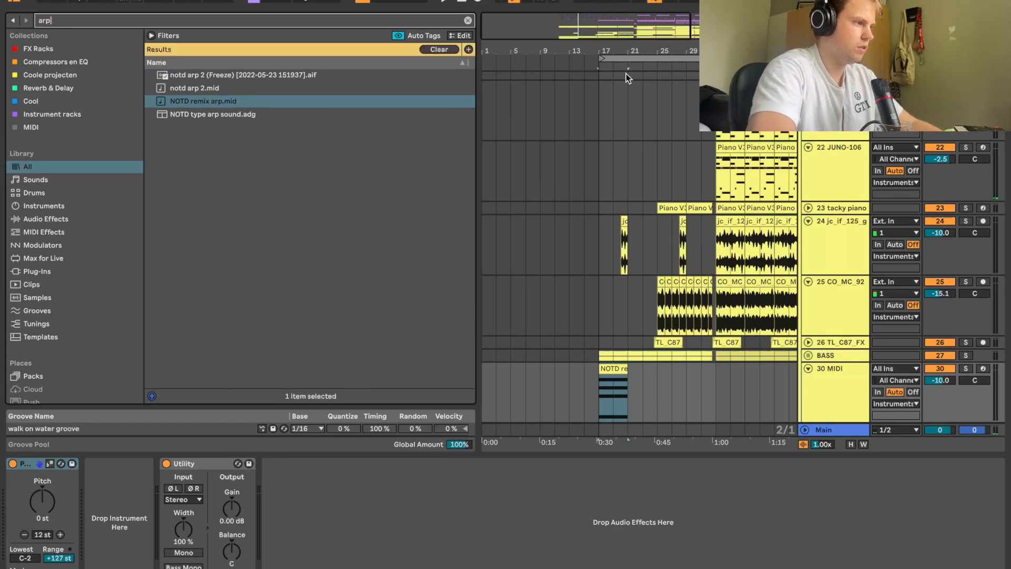
{"action": "left_click", "coordinate": [198, 74]}
{"action": "double_click", "coordinate": [198, 74]}
Search the browser for "juno 1", load JUNO-106 onto track 30 after the Arpeggiator, and solo the track
{"action": "key", "text": "super+f"}
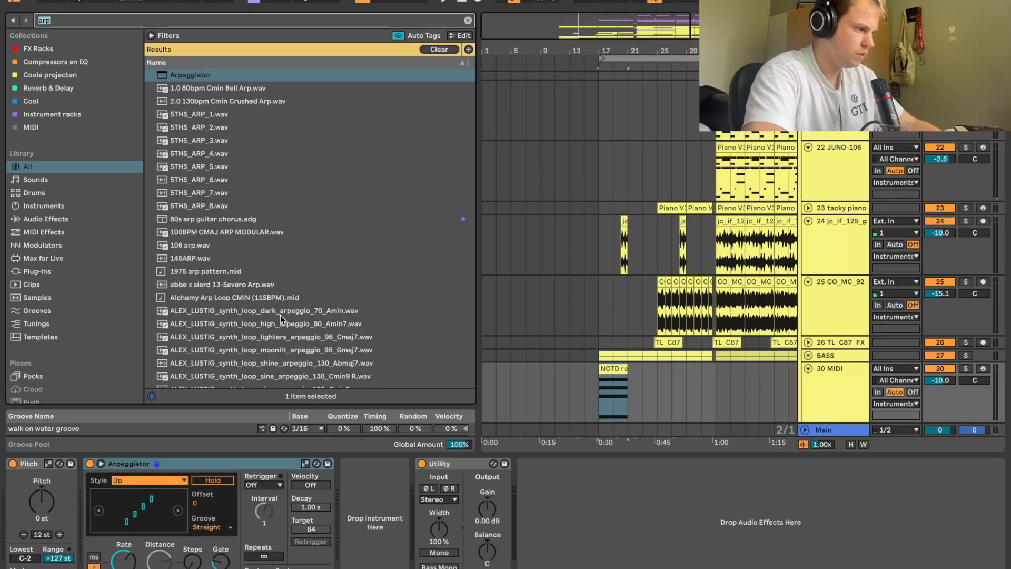
{"action": "type", "text": "ser"}
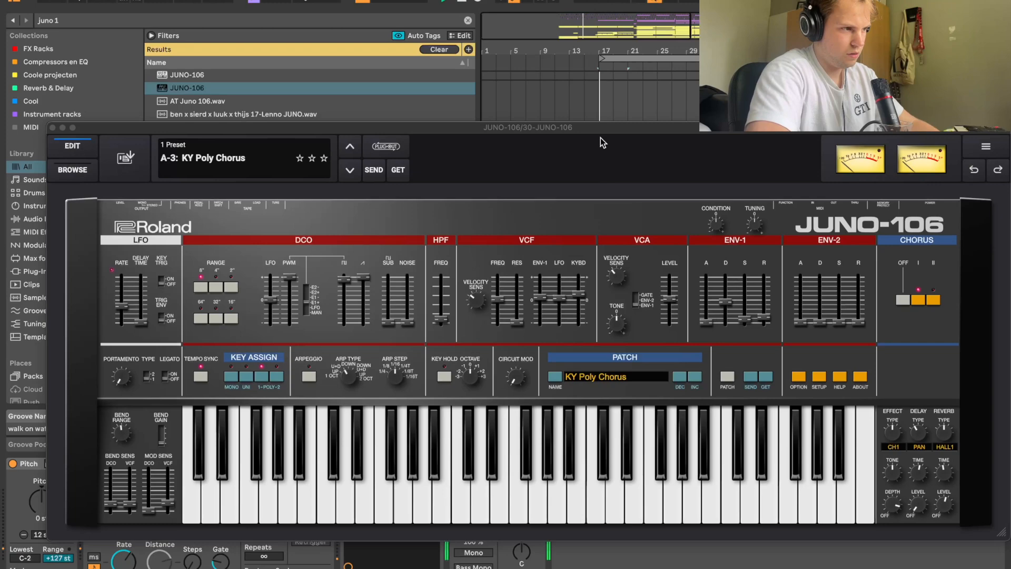
{"action": "left_click_drag", "start_coordinate": [602, 127], "coordinate": [602, 323]}
{"action": "left_click_drag", "start_coordinate": [917, 321], "coordinate": [917, 440]}
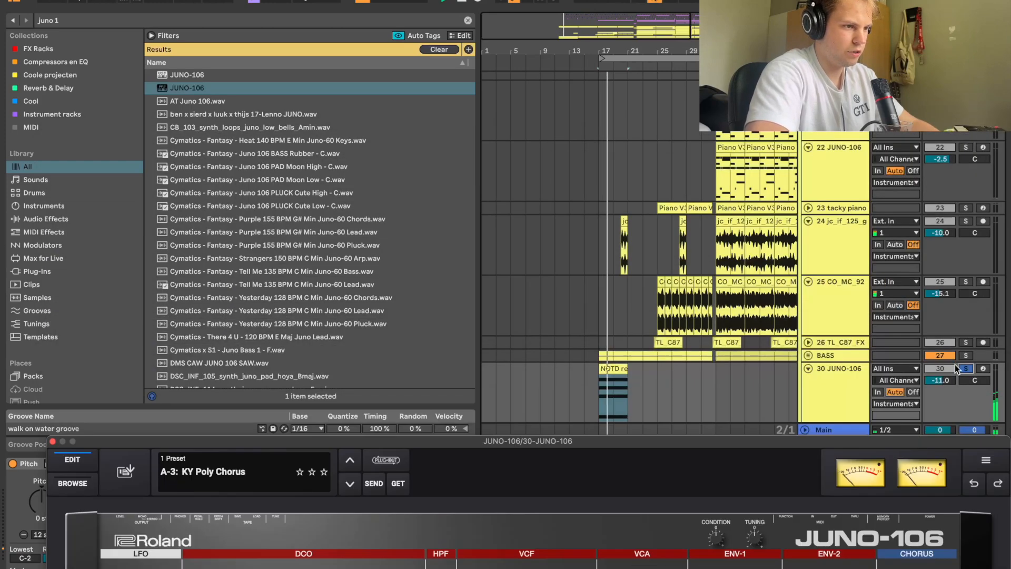
Step through the JUNO-106 patches from KY Poly Chorus to B-2: SQ Orion's Belt
{"action": "left_click_drag", "start_coordinate": [710, 452], "coordinate": [709, 170]}
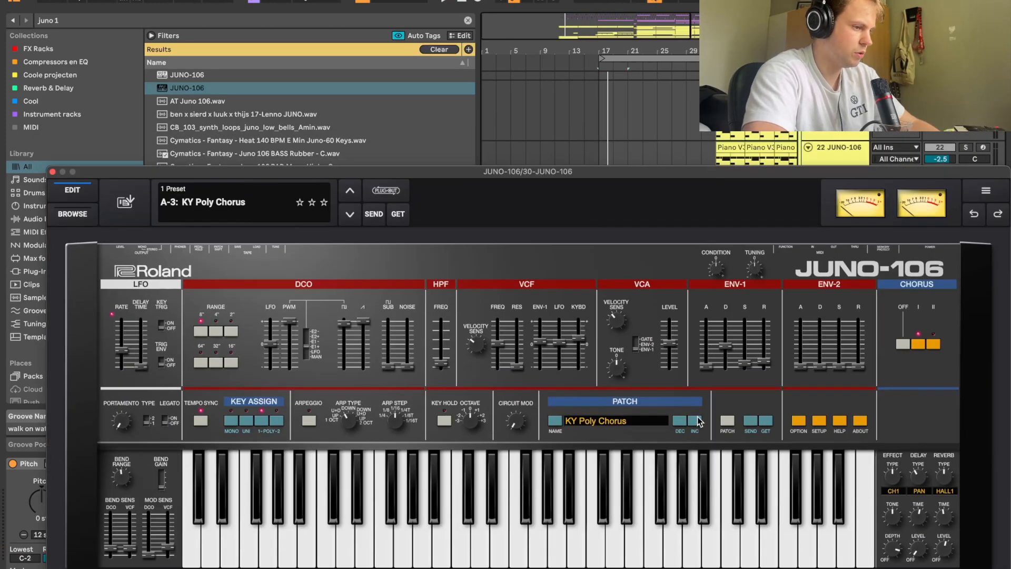
{"action": "left_click", "coordinate": [696, 420]}
{"action": "left_click", "coordinate": [696, 421]}
{"action": "left_click", "coordinate": [696, 421]}
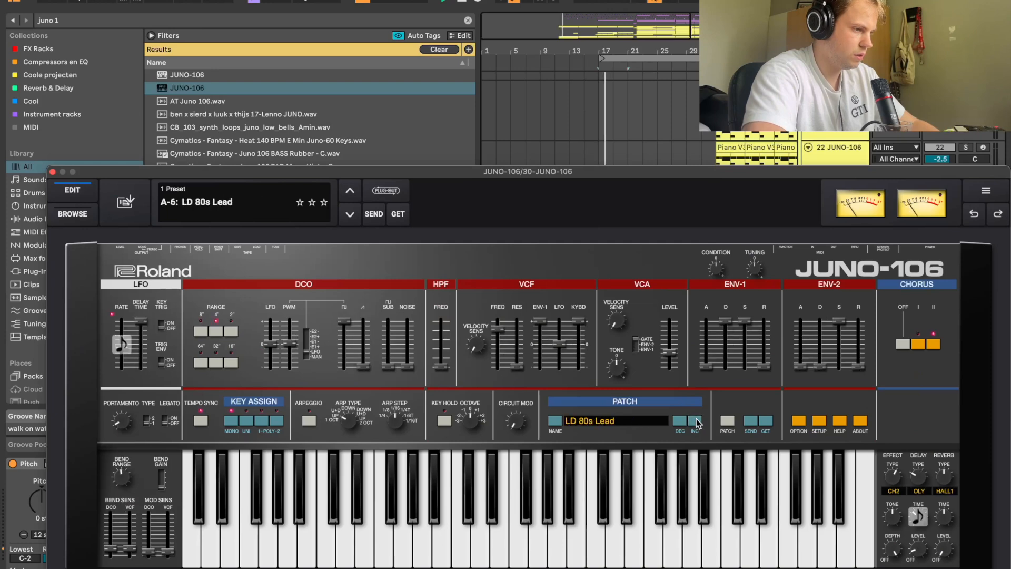
{"action": "left_click", "coordinate": [696, 421]}
{"action": "left_click", "coordinate": [696, 421]}
{"action": "left_click", "coordinate": [696, 420]}
{"action": "left_click", "coordinate": [696, 420]}
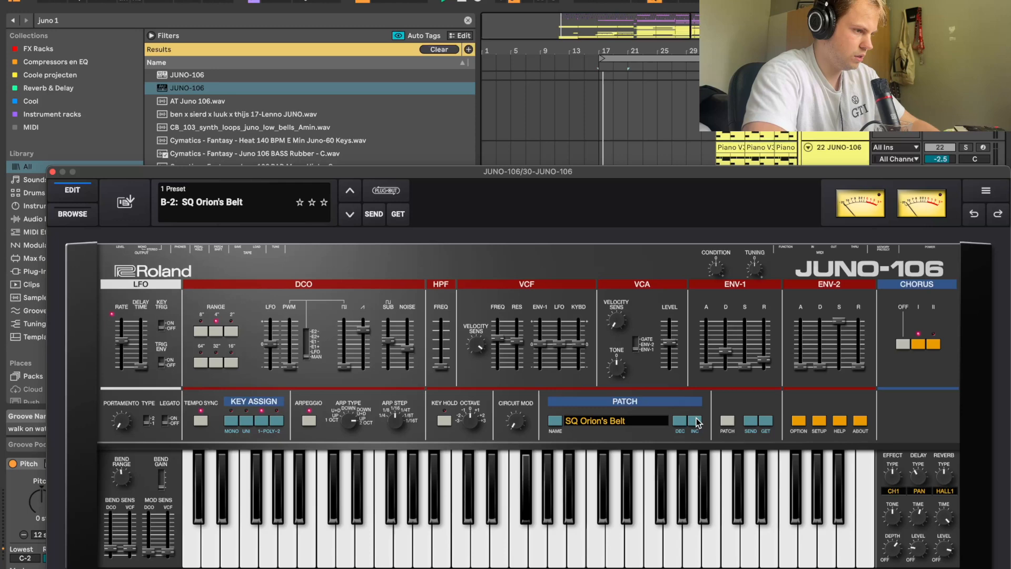
Close the JUNO-106 window and unsolo track 30, with its volume set to 0 dB
{"action": "left_click", "coordinate": [53, 172]}
{"action": "key", "text": "space"}
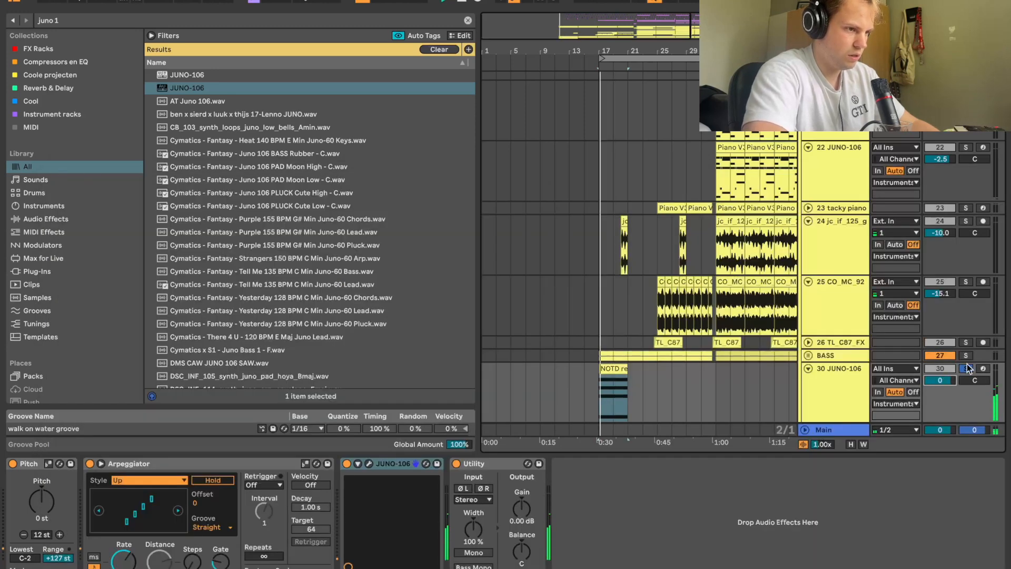
{"action": "left_click", "coordinate": [967, 368]}
Search for "fabfilter", load Pro-Q 4 on track 30 and add an 18 dB/oct low cut at about 210 Hz
{"action": "key", "text": "super+f"}
{"action": "type", "text": "fabfilter"}
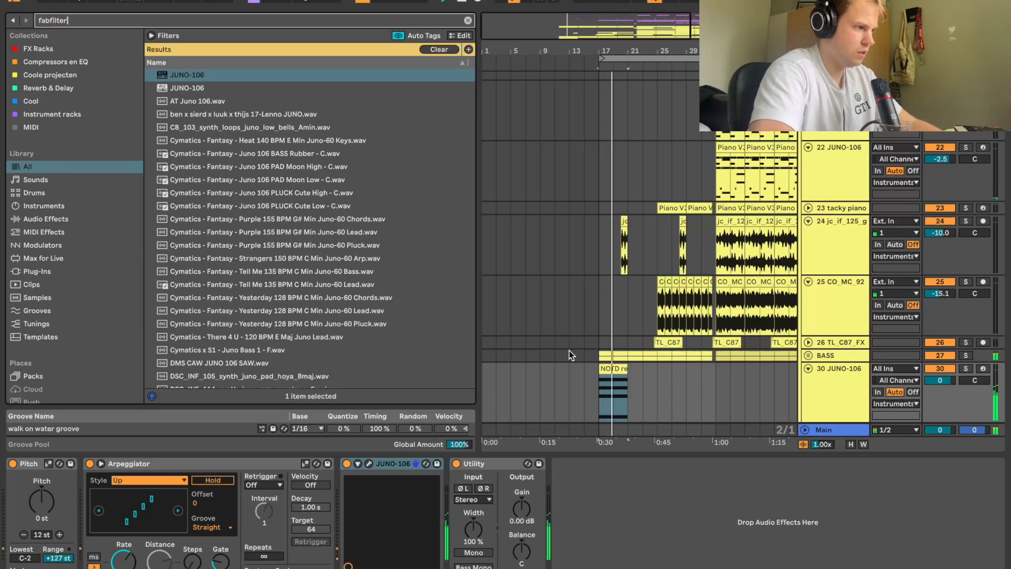
{"action": "scroll", "coordinate": [224, 285], "scroll_direction": "down", "scroll_amount": 10}
{"action": "scroll", "coordinate": [223, 288], "scroll_direction": "up", "scroll_amount": 5}
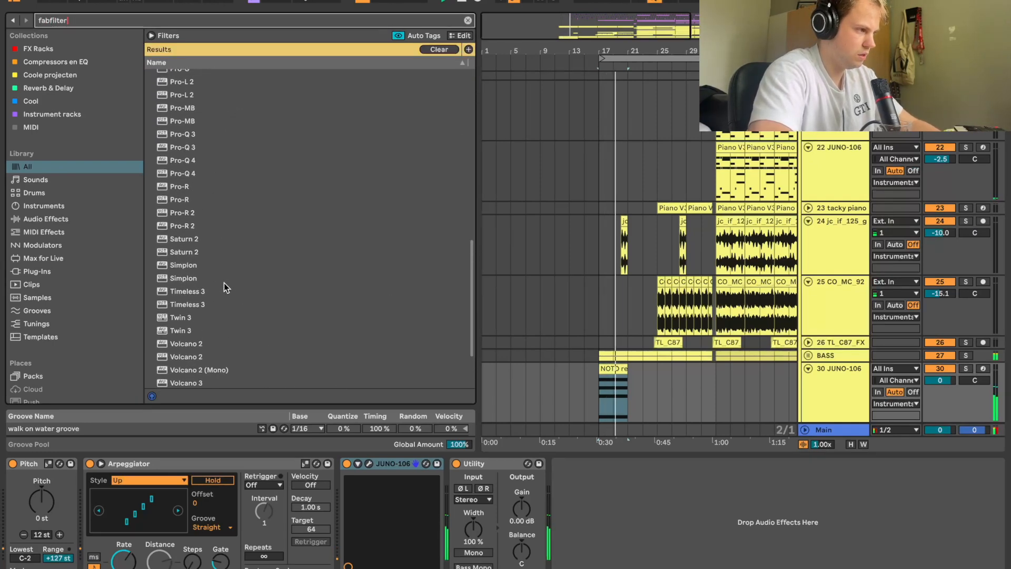
{"action": "double_click", "coordinate": [194, 205]}
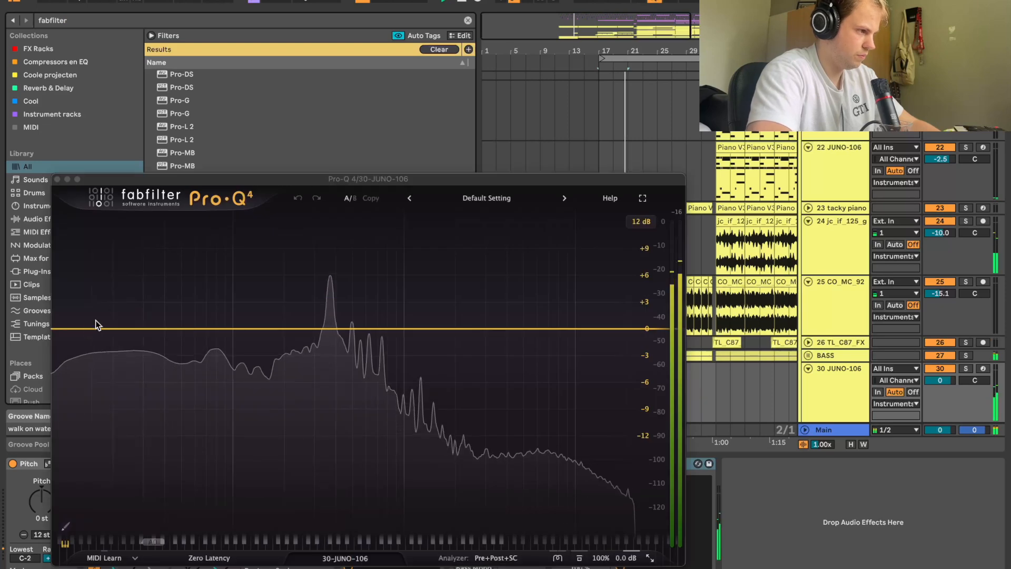
{"action": "left_click_drag", "start_coordinate": [76, 329], "coordinate": [286, 328]}
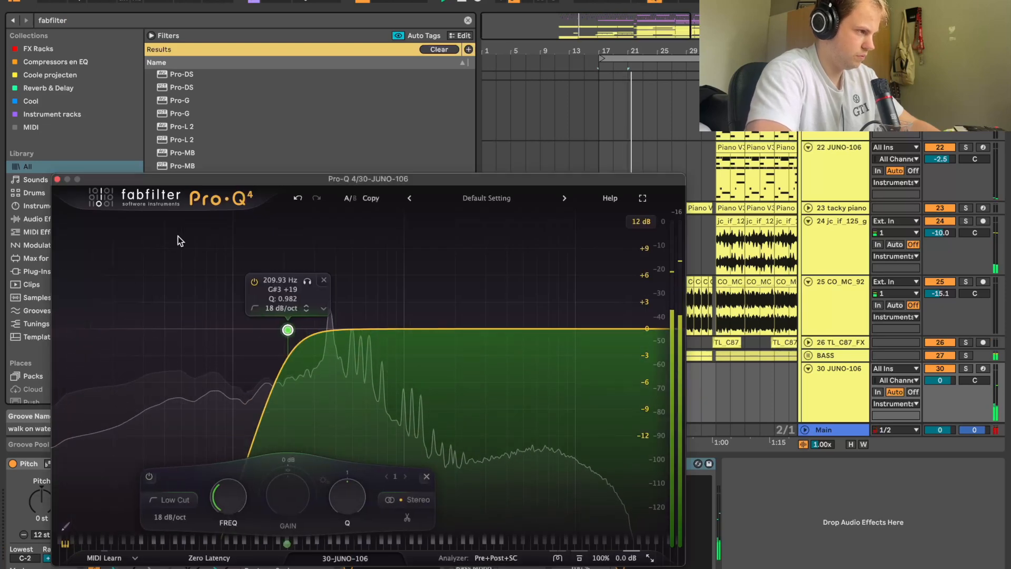
{"action": "left_click", "coordinate": [58, 179]}
Duplicate the NOTD remix arp clip three times up to bar 33, and delete the clips between bars 17 and 25
{"action": "key", "text": "super+d"}
{"action": "key", "text": "super+d"}
{"action": "key", "text": "super+d"}
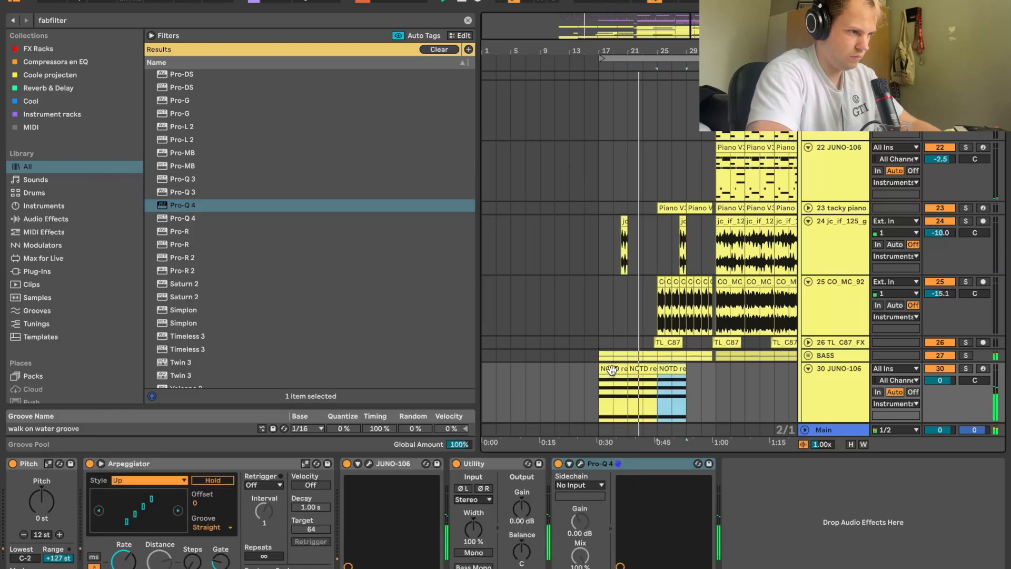
{"action": "key", "text": "super+alt+b"}
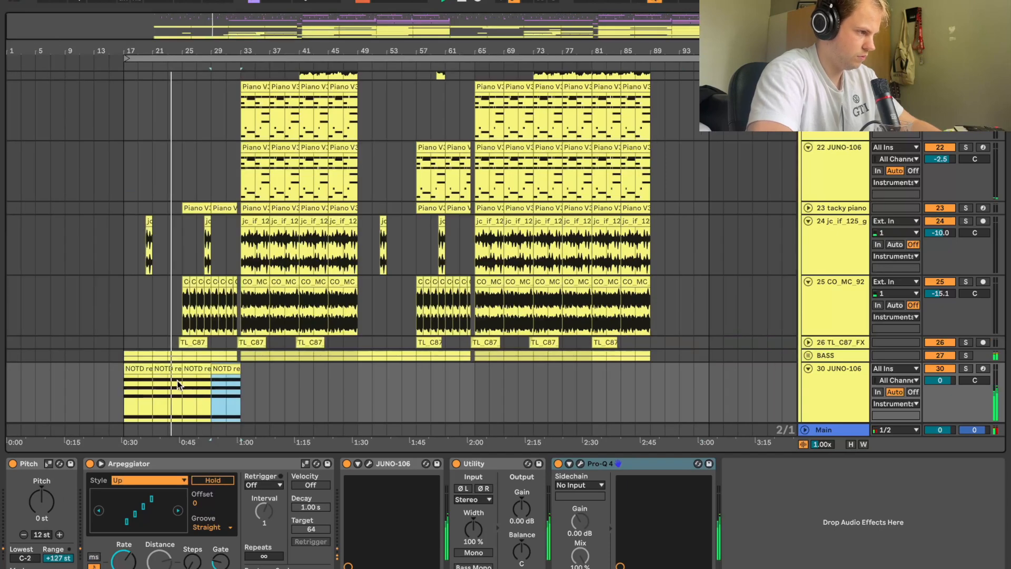
{"action": "left_click_drag", "start_coordinate": [182, 384], "coordinate": [124, 386]}
{"action": "key", "text": "Delete"}
Duplicate the bar 25 arp clip onto bars 29 and 33, and trim the bar 29 clip to end half a bar before bar 33
{"action": "left_click", "coordinate": [199, 367]}
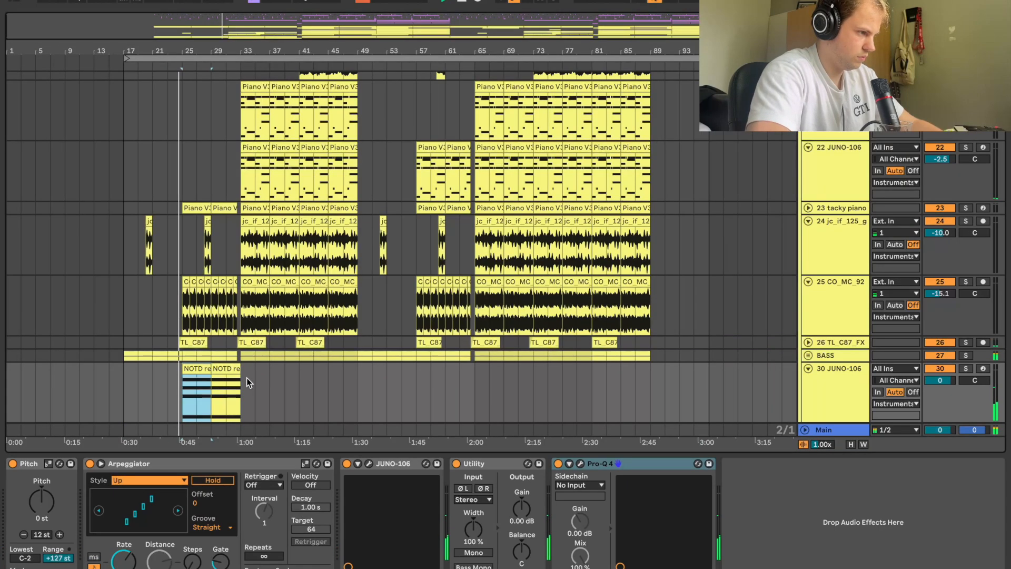
{"action": "key", "text": "super+d"}
{"action": "key", "text": "super+d"}
{"action": "left_click_drag", "start_coordinate": [241, 47], "coordinate": [237, 163]}
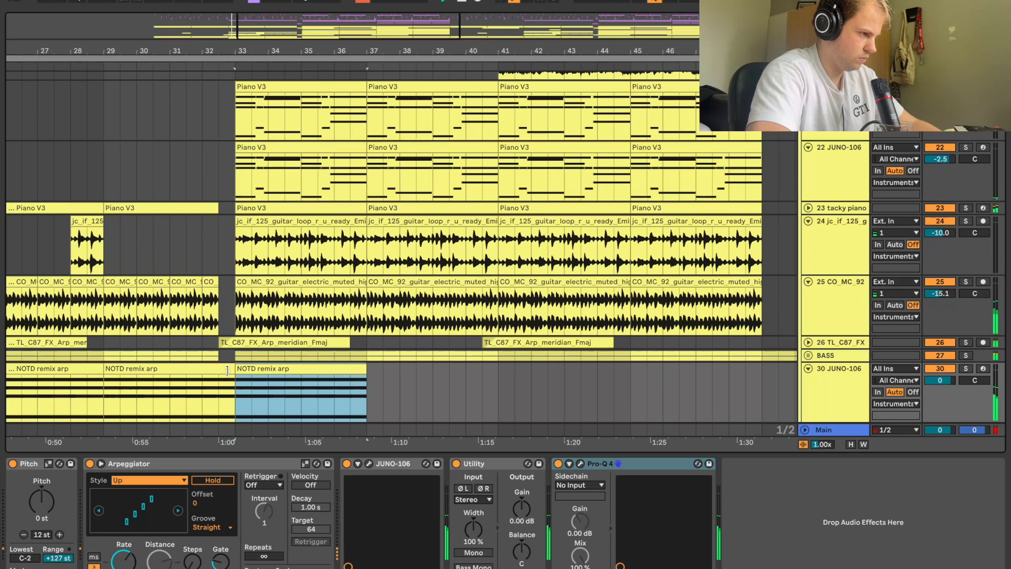
{"action": "left_click_drag", "start_coordinate": [227, 370], "coordinate": [219, 371]}
{"action": "left_click_drag", "start_coordinate": [278, 52], "coordinate": [276, 10]}
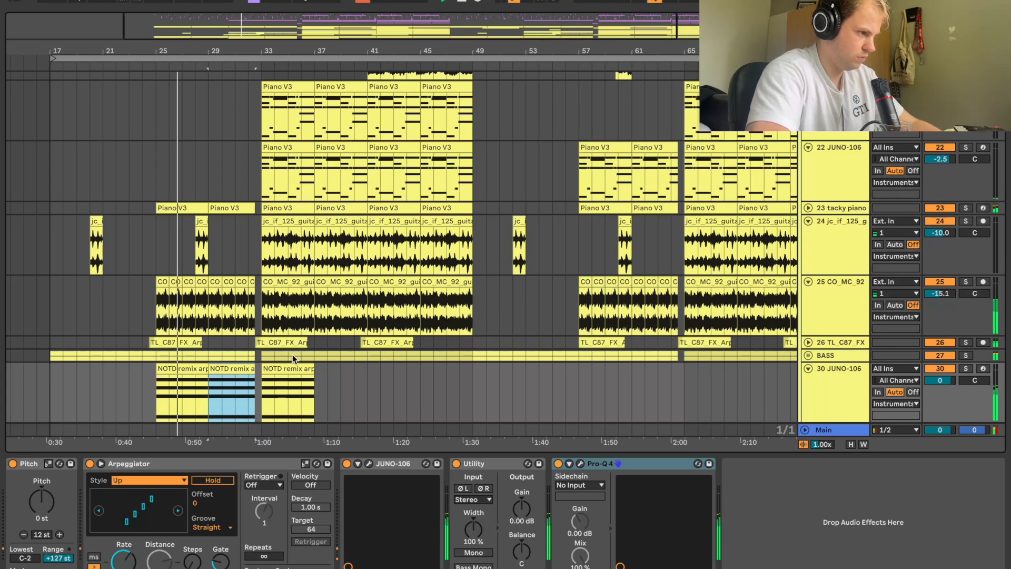
Repeat the arp clip on track 30 continuously from bar 33 up to bar 65
{"action": "key", "text": "super+d"}
{"action": "key", "text": "super+d"}
{"action": "key", "text": "super+d"}
{"action": "key", "text": "super+d"}
{"action": "key", "text": "super+d"}
{"action": "key", "text": "super+d"}
{"action": "key", "text": "super+d"}
{"action": "key", "text": "super+d"}
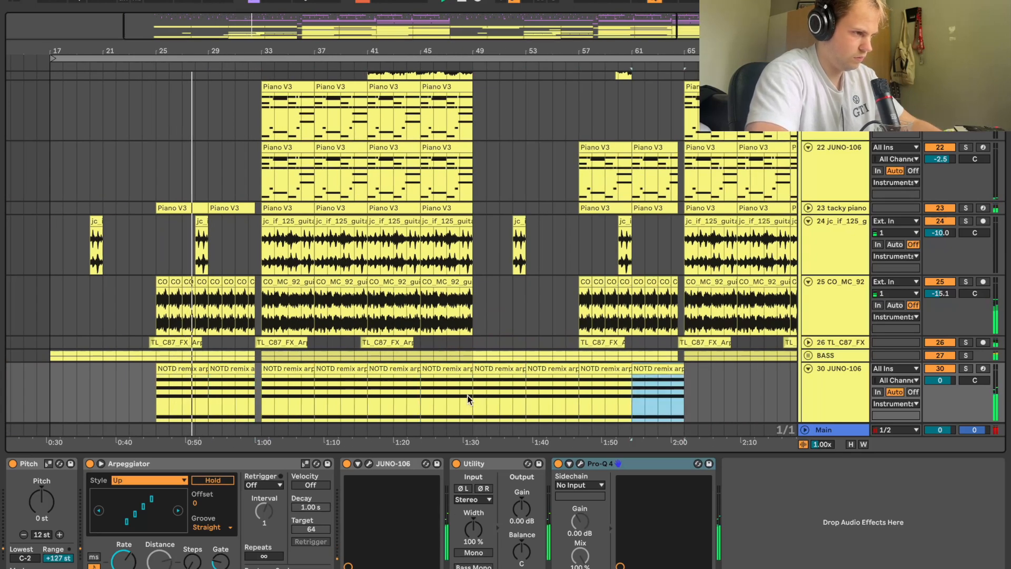
Play the arrangement from bar 49, and trim the last arp clip to end half a bar before bar 65
{"action": "left_click", "coordinate": [467, 399]}
{"action": "key", "text": "space"}
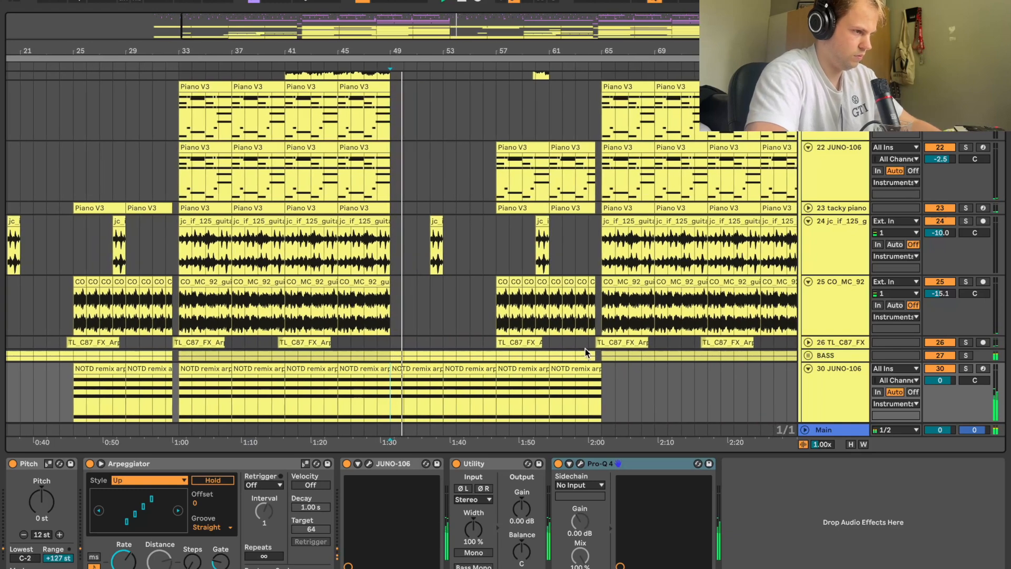
{"action": "left_click_drag", "start_coordinate": [598, 34], "coordinate": [599, 46]}
{"action": "left_click_drag", "start_coordinate": [590, 368], "coordinate": [566, 368]}
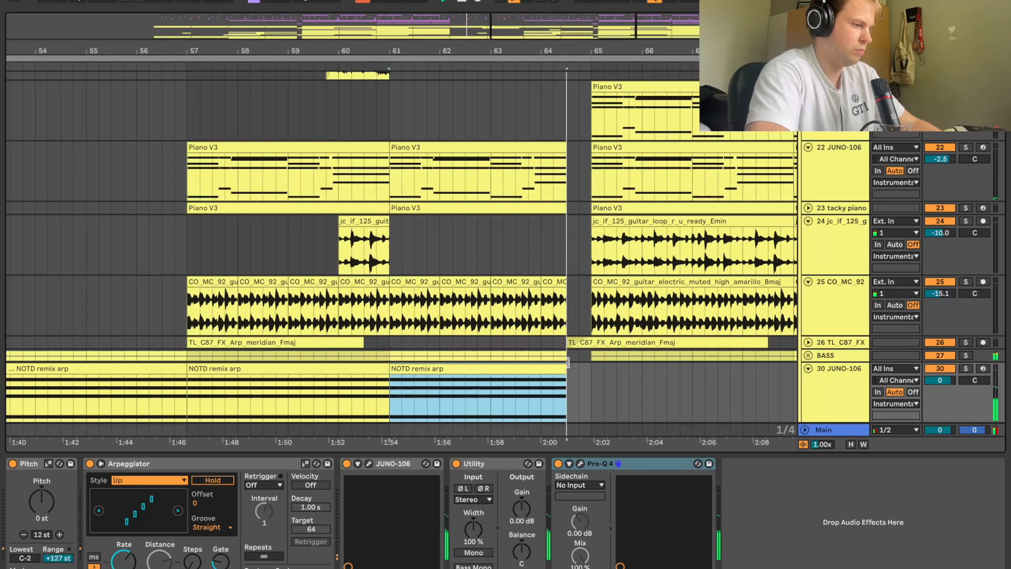
Add MIDI track 31 with Serum 2 and step through its pad presets to PD - Analog Soft Cotton
{"action": "key", "text": "super+shift+t"}
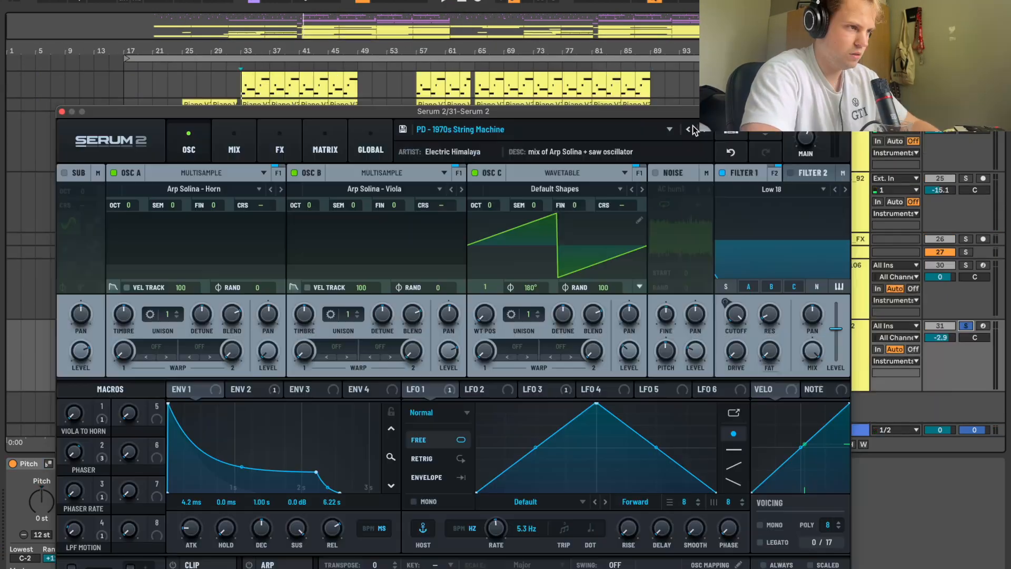
{"action": "left_click", "coordinate": [702, 130]}
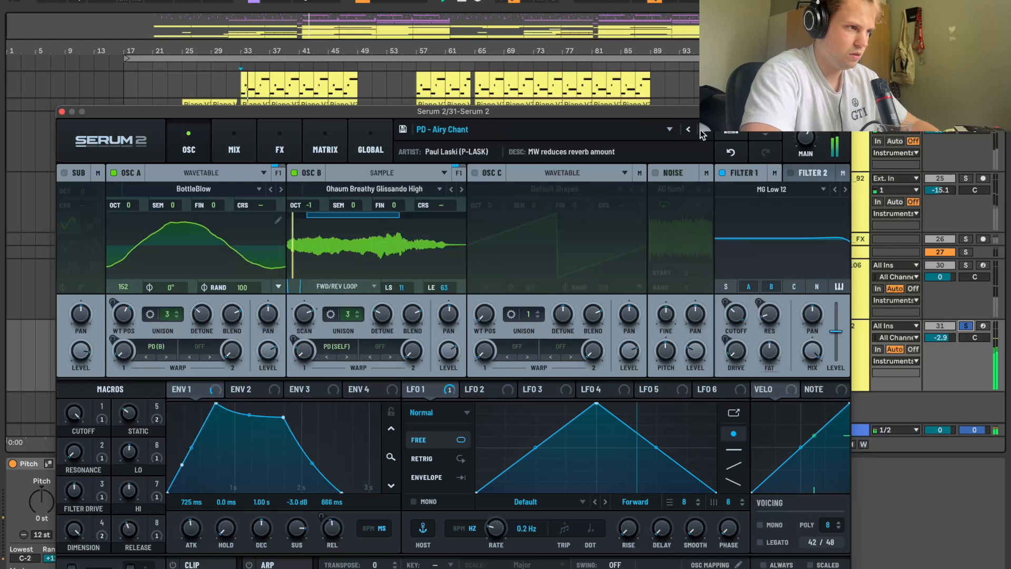
{"action": "left_click", "coordinate": [703, 130]}
{"action": "left_click", "coordinate": [704, 131]}
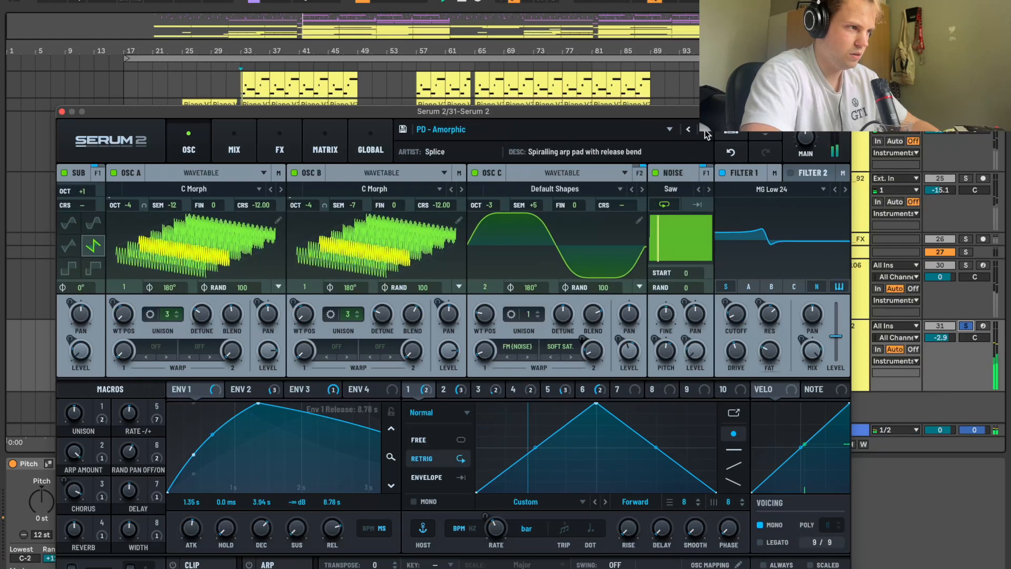
{"action": "left_click", "coordinate": [704, 131]}
{"action": "left_click", "coordinate": [705, 130]}
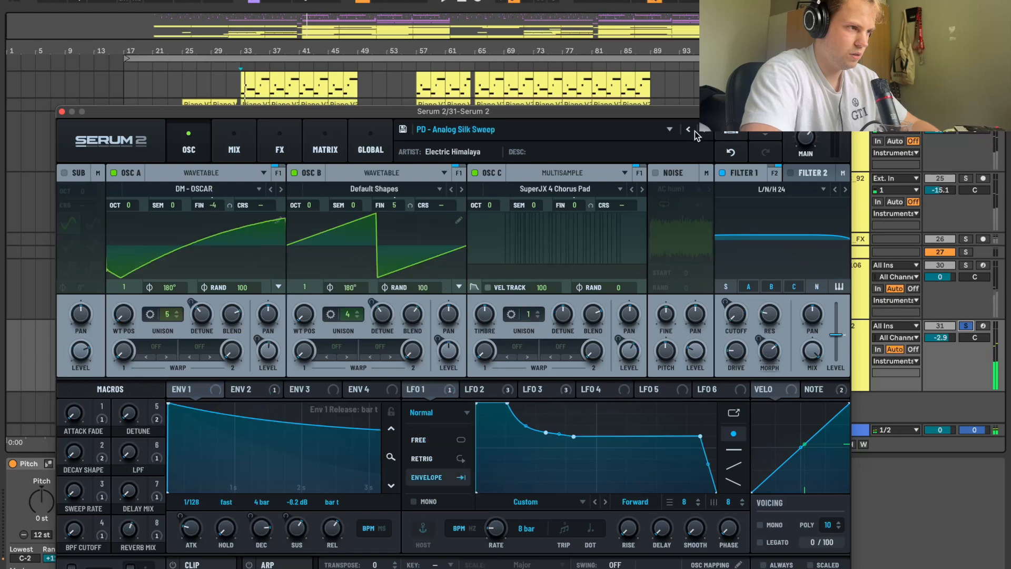
{"action": "left_click", "coordinate": [690, 131]}
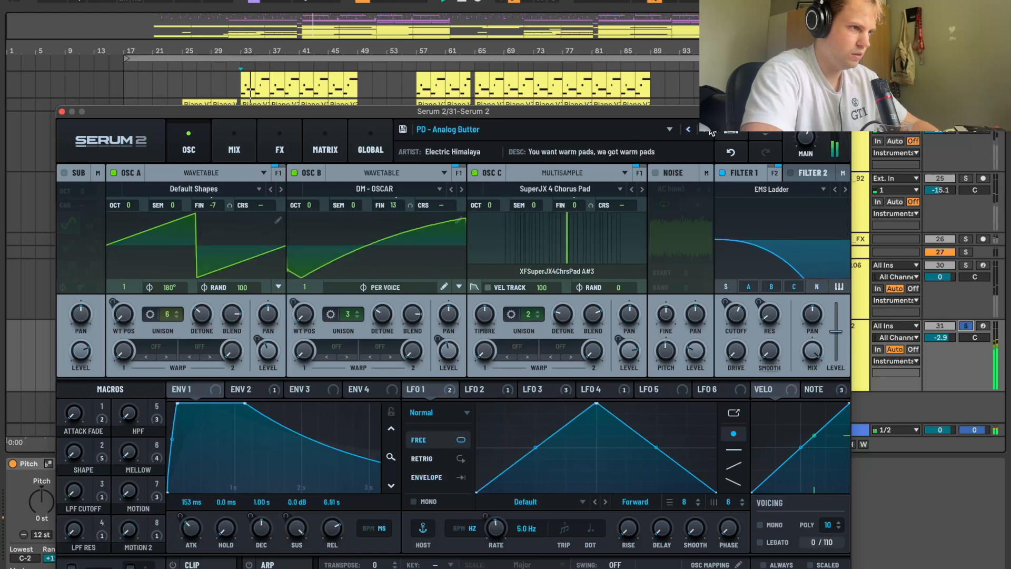
{"action": "left_click", "coordinate": [705, 130]}
Audition the Serum 2 pad with the Pitch device at +12 st, and set the transposition to 24 st
{"action": "left_click", "coordinate": [43, 510]}
{"action": "type", "text": "12"}
{"action": "key", "text": "Return"}
{"action": "key", "text": "space"}
{"action": "key", "text": "space"}
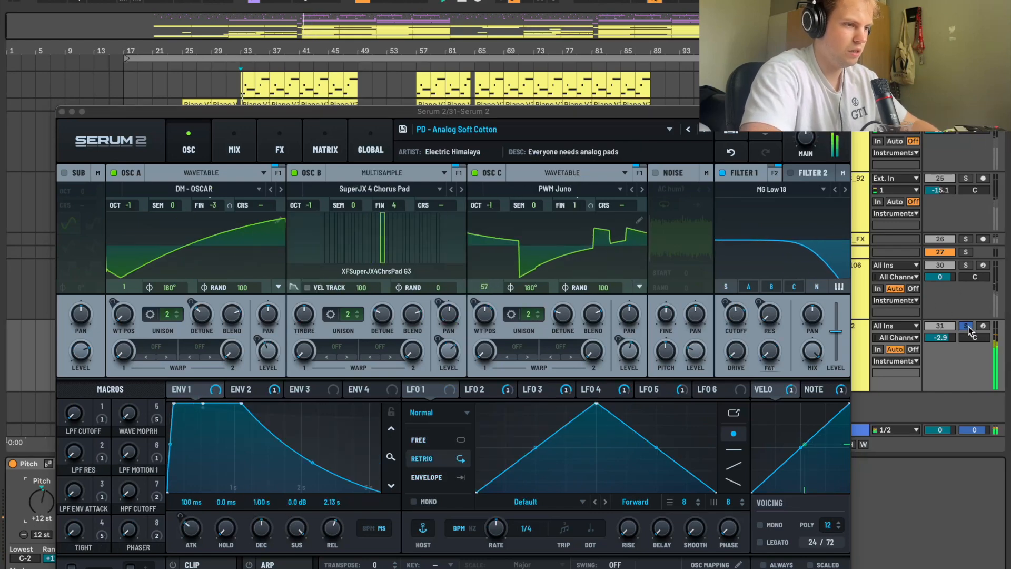
{"action": "type", "text": "24"}
{"action": "key", "text": "Return"}
Unsolo the Serum 2 track and lower its volume to -8.8 dB
{"action": "left_click", "coordinate": [966, 327]}
{"action": "left_click_drag", "start_coordinate": [941, 338], "coordinate": [941, 369]}
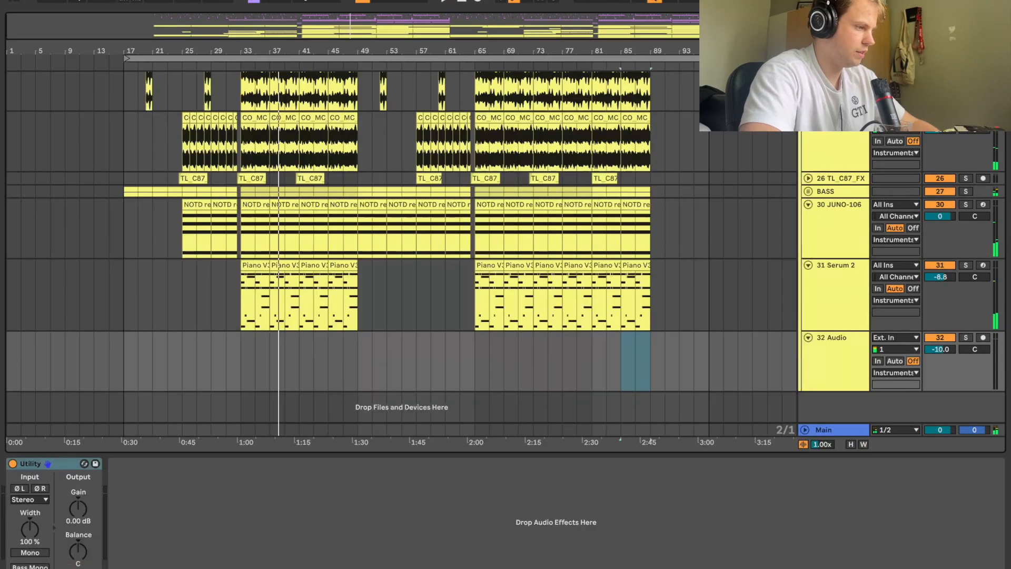
Search the library for "sierd ambience", audition several samples, and place SIERD - tonal ambience LUXIOUS ambience Bmaj.wav at bar 17 on audio track 32
{"action": "key", "text": "super+f"}
{"action": "type", "text": "s"}
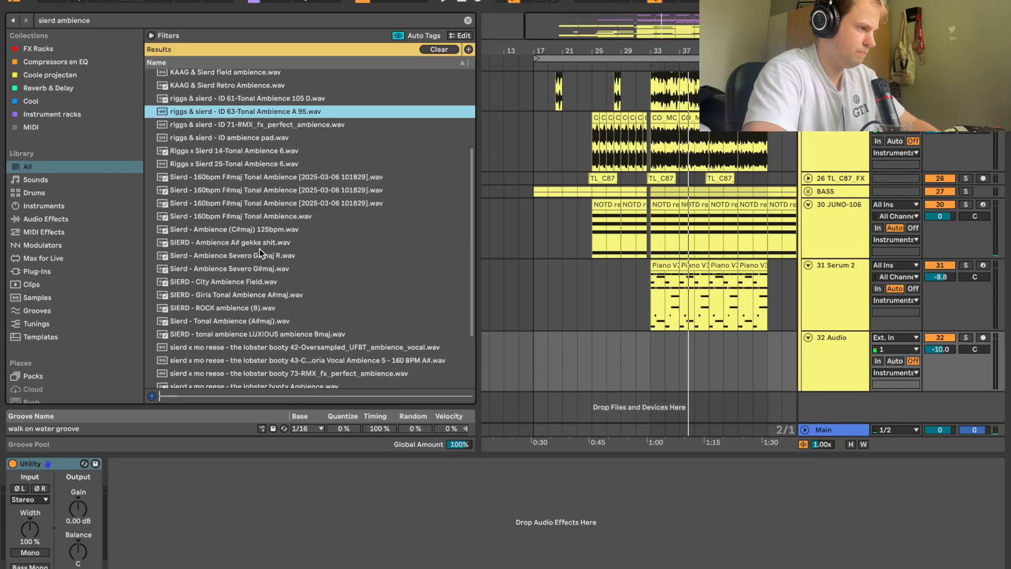
{"action": "scroll", "coordinate": [258, 251], "scroll_direction": "down", "scroll_amount": 3}
{"action": "left_click", "coordinate": [257, 250]}
{"action": "left_click", "coordinate": [254, 211]}
{"action": "left_click", "coordinate": [244, 236]}
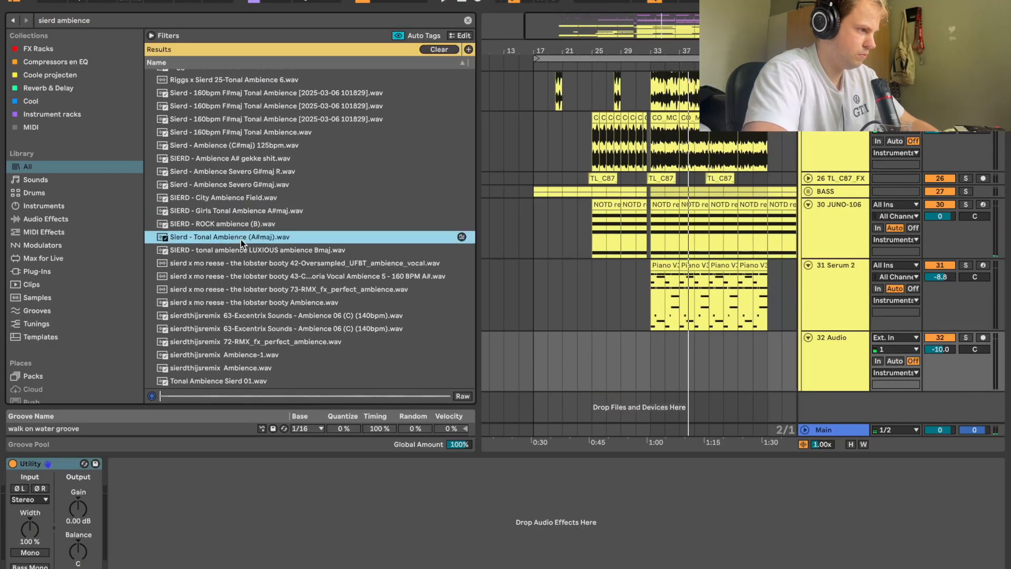
{"action": "left_click", "coordinate": [237, 250]}
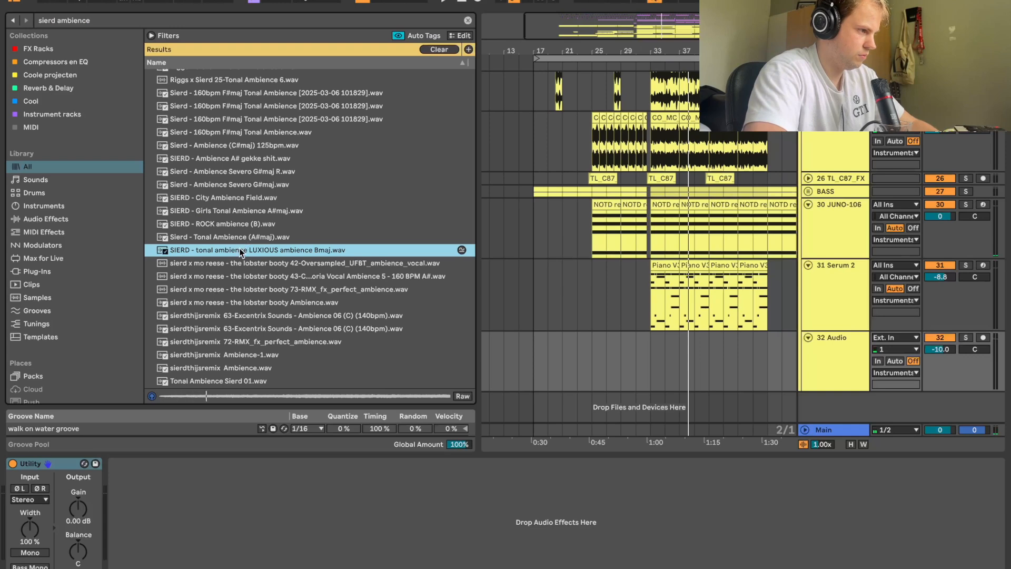
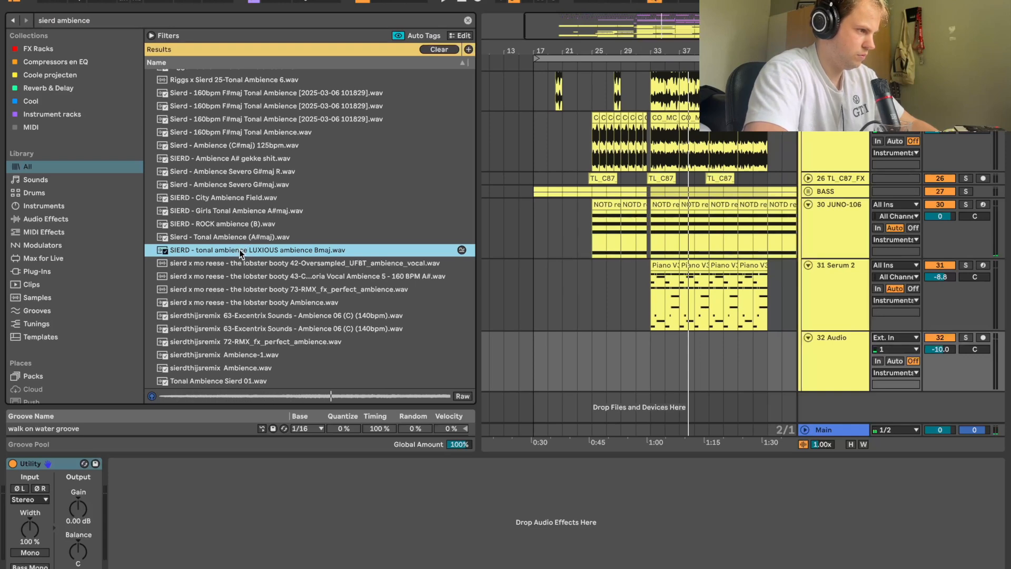
{"action": "left_click_drag", "start_coordinate": [239, 248], "coordinate": [603, 358]}
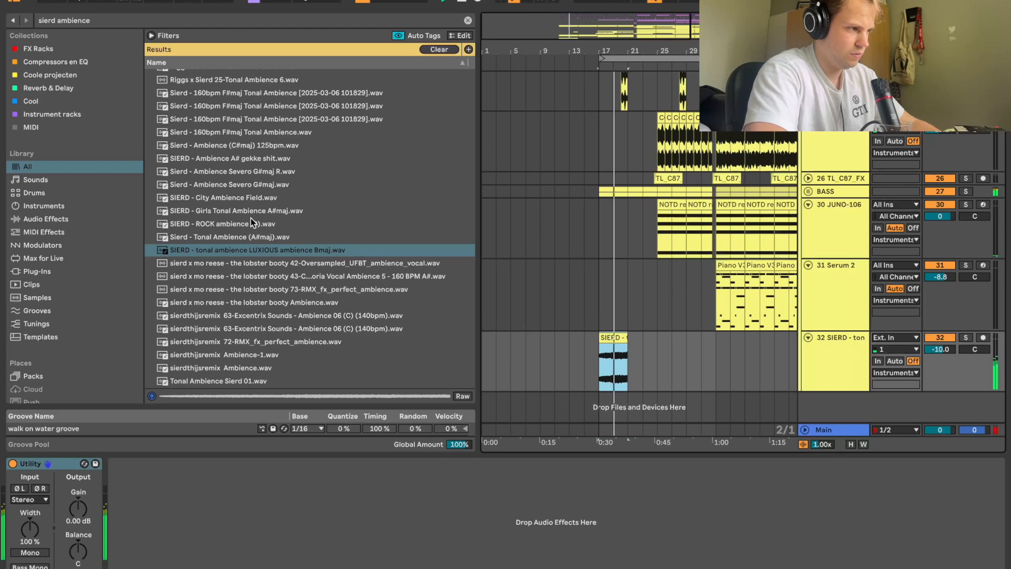
Audition other ambiences, replace the clip at bar 17 on track 32 with SIERD - Ambience A# gekke shit.wav, and play it
{"action": "left_click", "coordinate": [243, 185]}
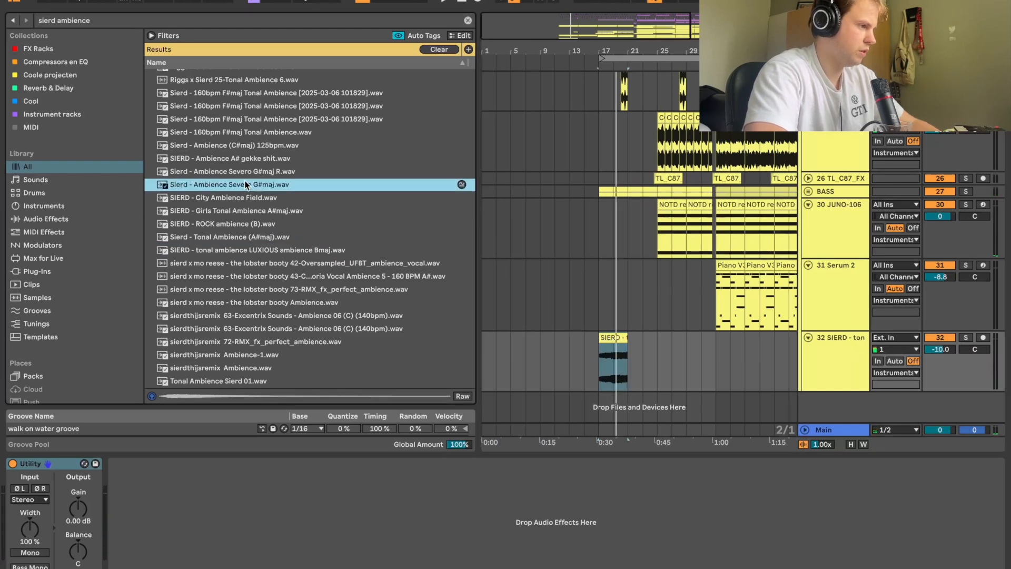
{"action": "left_click", "coordinate": [241, 158]}
{"action": "left_click_drag", "start_coordinate": [233, 159], "coordinate": [603, 354]}
{"action": "key", "text": "space"}
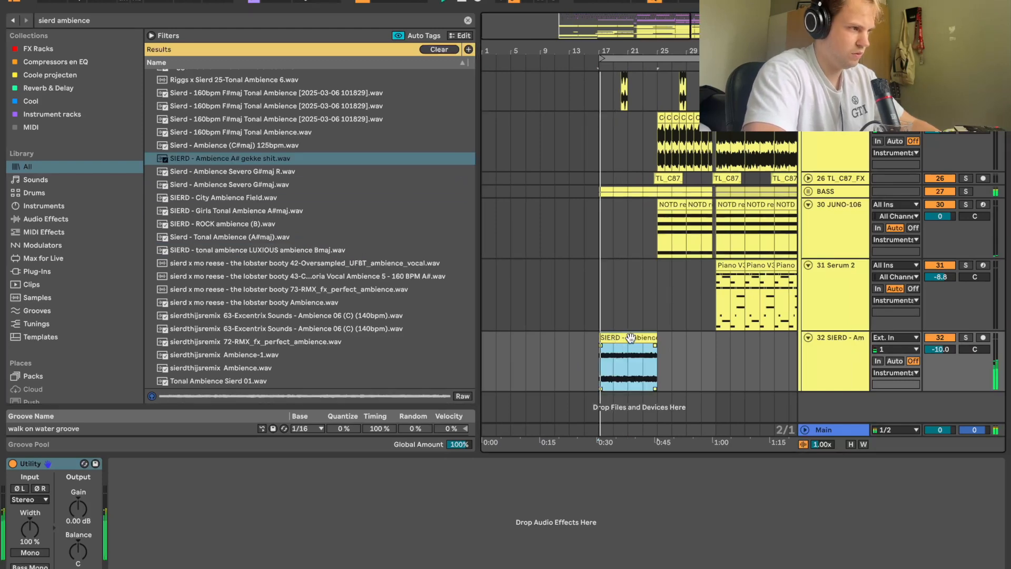
Transpose the bar 17 ambience clip to +1 st and lower its track's volume to -11.1 dB
{"action": "double_click", "coordinate": [638, 338]}
{"action": "key", "text": "space"}
{"action": "left_click_drag", "start_coordinate": [214, 252], "coordinate": [214, 257]}
{"action": "key", "text": "space"}
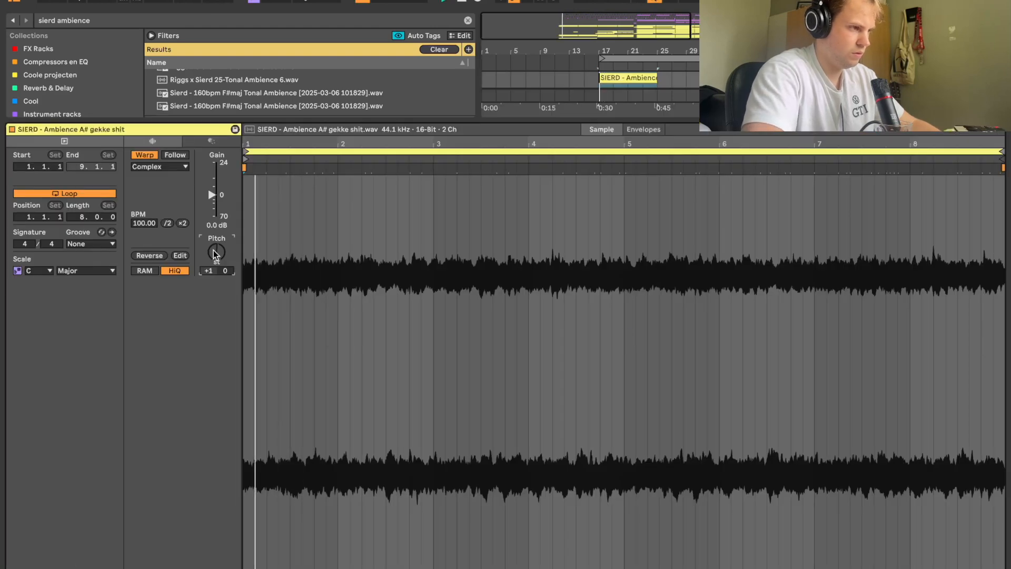
{"action": "key", "text": "shift+Tab"}
{"action": "left_click_drag", "start_coordinate": [937, 380], "coordinate": [937, 386]}
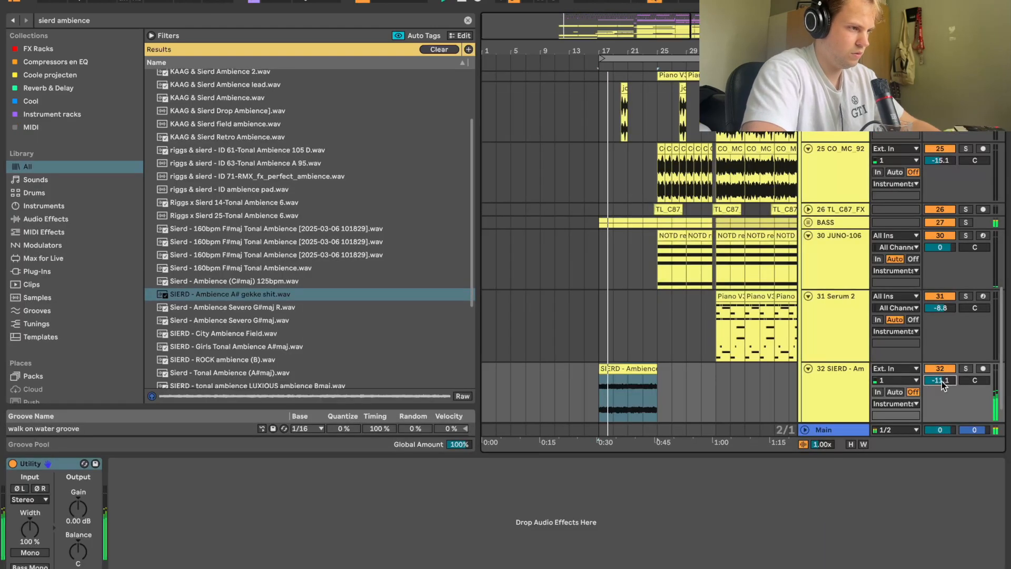
Place "Sierd - 160bpm F#maj Tonal Ambience.wav" at bar 17 on track 32 and transpose the clip up 5 semitones
{"action": "left_click", "coordinate": [251, 266]}
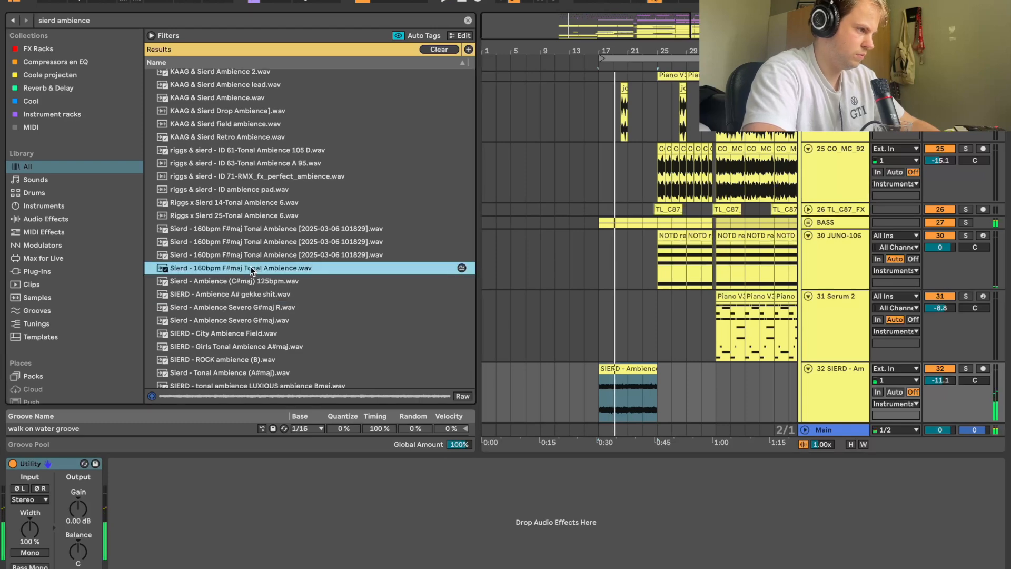
{"action": "left_click_drag", "start_coordinate": [238, 270], "coordinate": [604, 387]}
{"action": "double_click", "coordinate": [609, 369]}
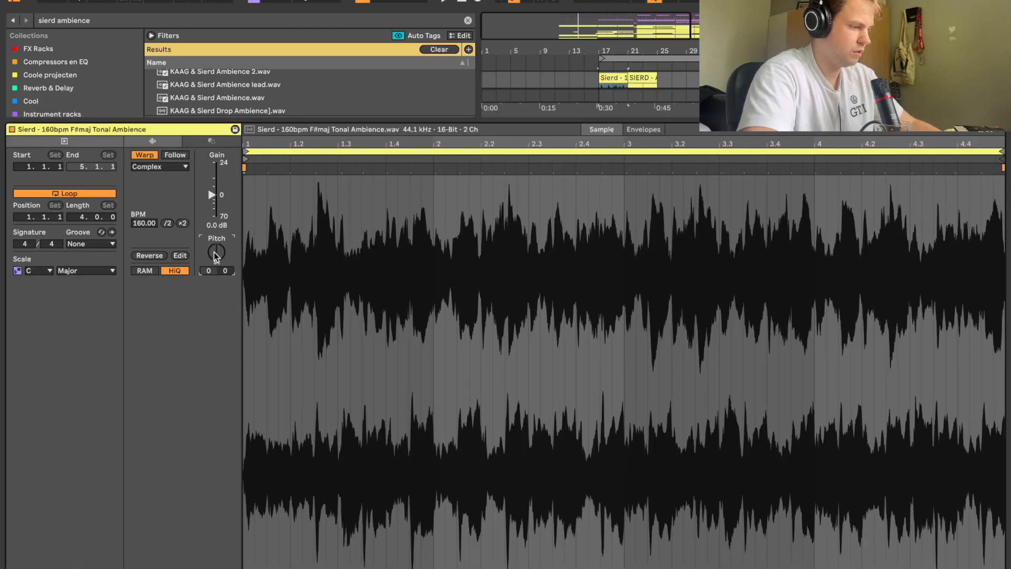
{"action": "key", "text": "space"}
{"action": "scroll", "coordinate": [215, 255], "scroll_direction": "up", "scroll_amount": 1}
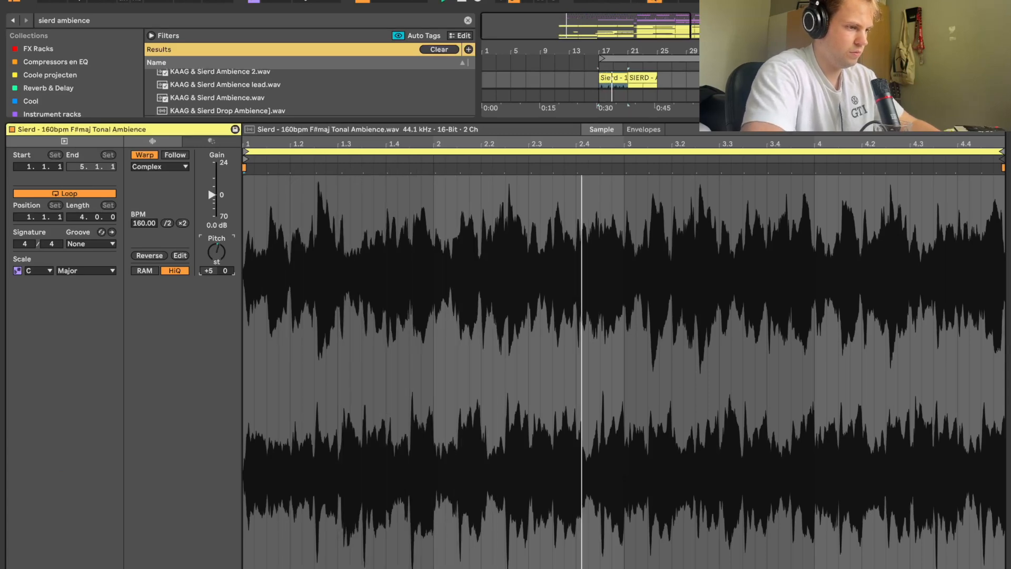
Lower track 32 to -18.3 dB and duplicate the 160bpm ambience clip three times
{"action": "key", "text": "shift+Tab"}
{"action": "left_click", "coordinate": [610, 368]}
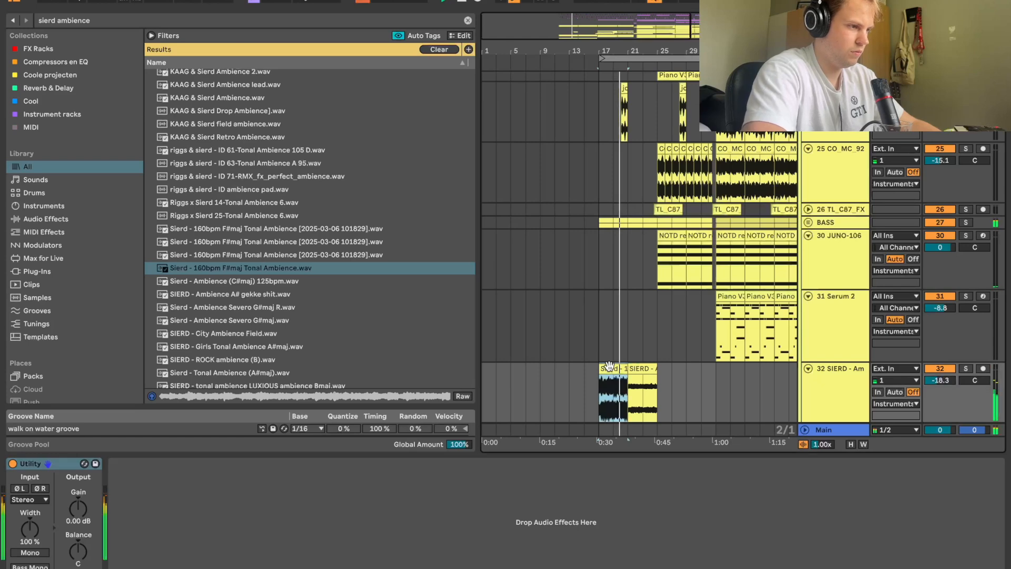
{"action": "key", "text": "ctrl+d"}
{"action": "key", "text": "ctrl+d"}
{"action": "key", "text": "ctrl+d"}
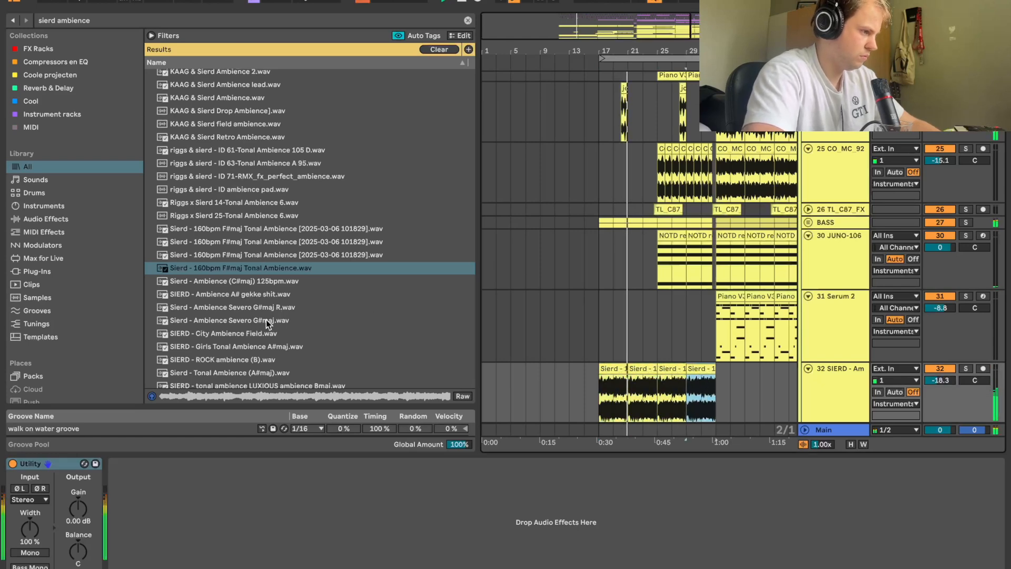
Try "SIERD - Girls Tonal Ambience A#maj.wav" on track 32, with warping turned off and its pitch adjusted
{"action": "scroll", "coordinate": [270, 337], "scroll_direction": "up", "scroll_amount": 3}
{"action": "scroll", "coordinate": [263, 326], "scroll_direction": "down", "scroll_amount": 8}
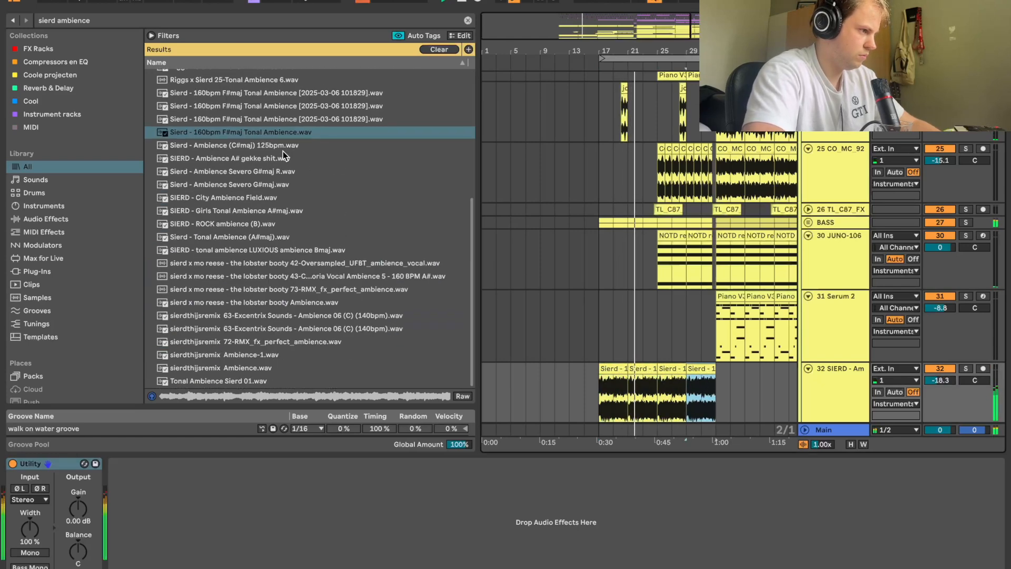
{"action": "left_click", "coordinate": [258, 355]}
{"action": "left_click_drag", "start_coordinate": [234, 210], "coordinate": [598, 372]}
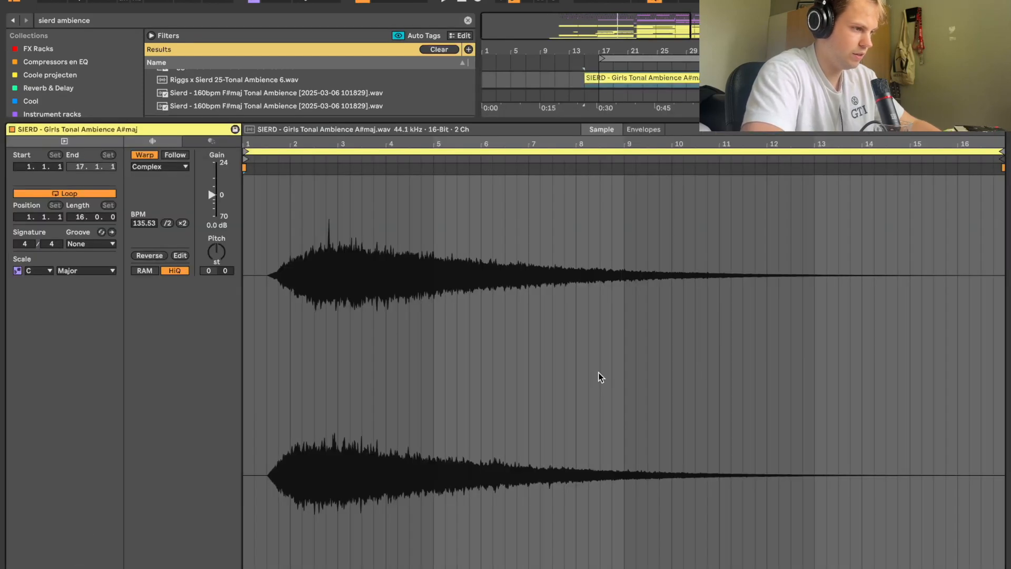
{"action": "left_click", "coordinate": [145, 154]}
{"action": "left_click_drag", "start_coordinate": [214, 253], "coordinate": [214, 250]}
Audition the Girls ambience in the arrangement and delete all ambience clips from track 32
{"action": "key", "text": "shift+Tab"}
{"action": "key", "text": "space"}
{"action": "left_click_drag", "start_coordinate": [609, 365], "coordinate": [614, 365]}
{"action": "left_click", "coordinate": [708, 372]}
{"action": "key", "text": "Delete"}
{"action": "left_click_drag", "start_coordinate": [598, 396], "coordinate": [634, 396]}
{"action": "key", "text": "Delete"}
{"action": "key", "text": "space"}
Search the library for "cc a" and place "CC - Tonal Ambience 12 (Cmaj).wav" at bar 17 on track 32
{"action": "key", "text": "super+f"}
{"action": "type", "text": "sierd"}
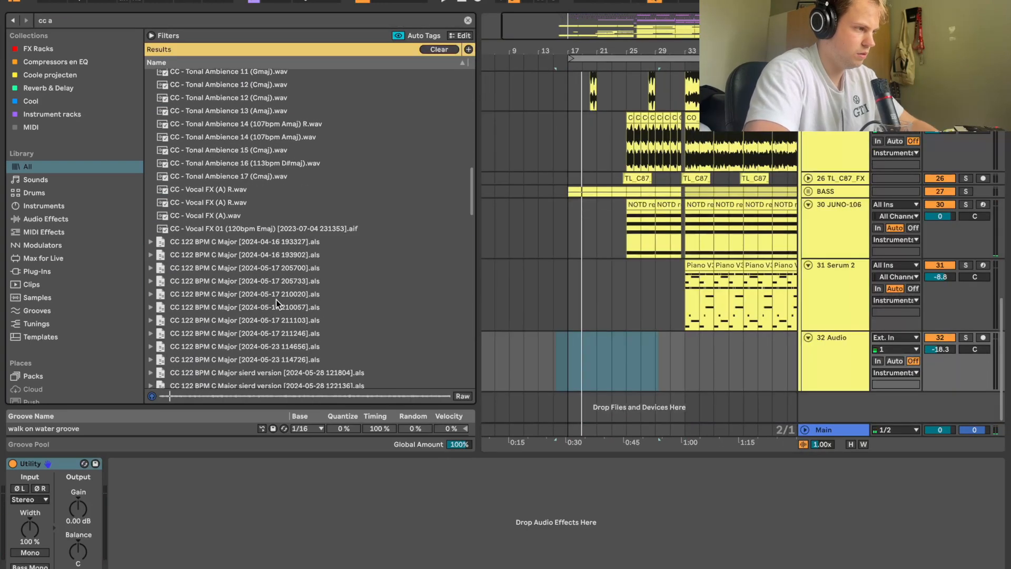
{"action": "scroll", "coordinate": [276, 299], "scroll_direction": "up", "scroll_amount": 5}
{"action": "left_click", "coordinate": [272, 267]}
{"action": "scroll", "coordinate": [273, 268], "scroll_direction": "up", "scroll_amount": 1}
{"action": "left_click", "coordinate": [252, 247]}
{"action": "left_click", "coordinate": [249, 235]}
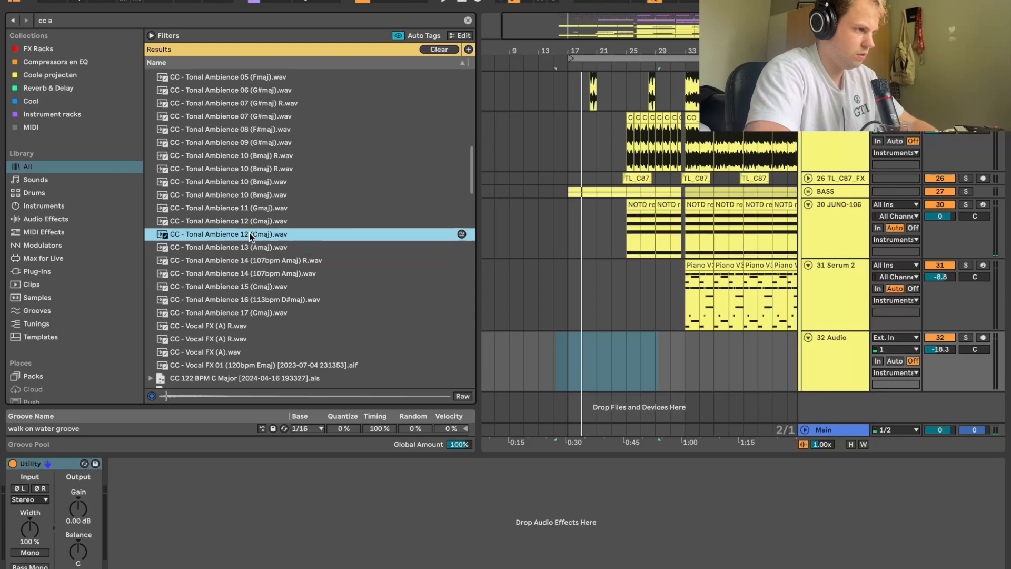
{"action": "left_click_drag", "start_coordinate": [246, 233], "coordinate": [571, 347]}
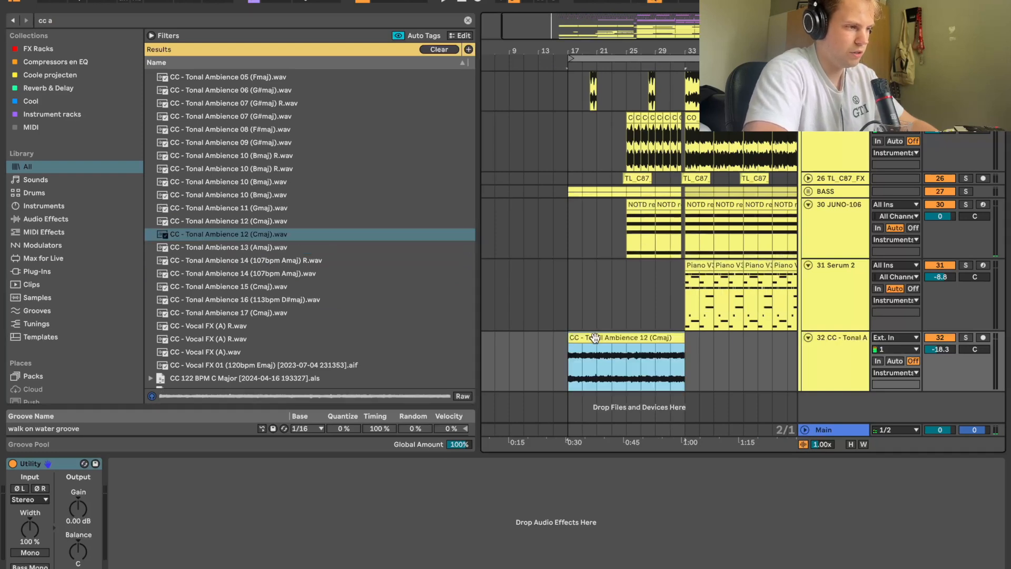
Transpose the CC ambience clip down 1 semitone and raise its clip gain to 6.8 dB
{"action": "double_click", "coordinate": [593, 339]}
{"action": "key", "text": "space"}
{"action": "left_click_drag", "start_coordinate": [214, 259], "coordinate": [213, 263]}
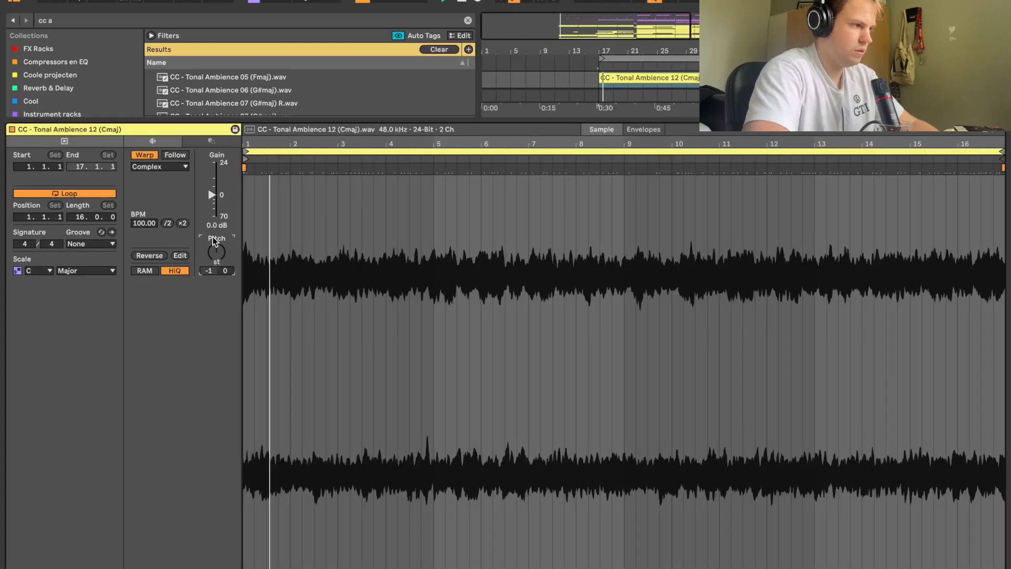
{"action": "left_click_drag", "start_coordinate": [211, 195], "coordinate": [221, 185]}
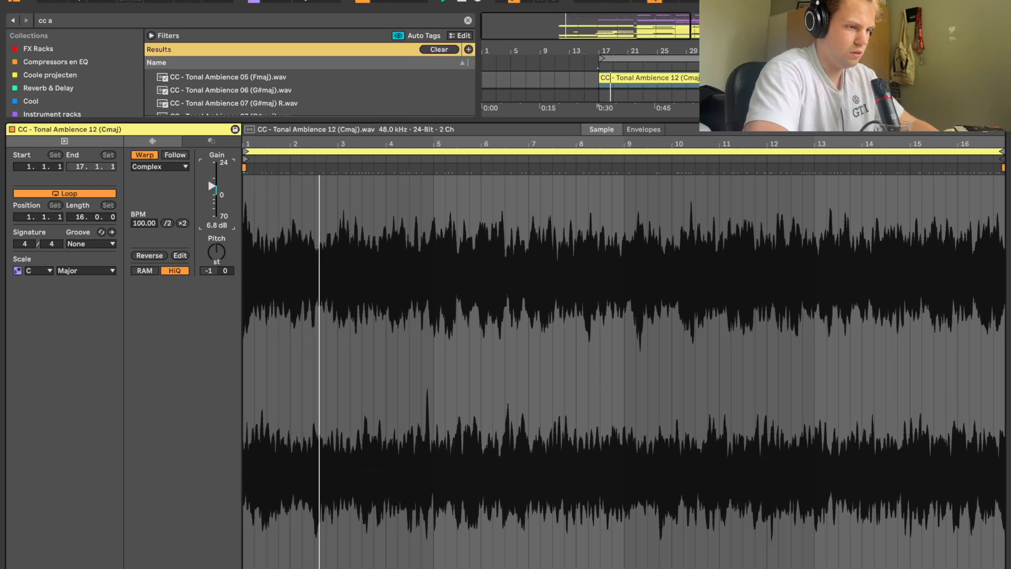
{"action": "key", "text": "shift+Tab"}
Duplicate the CC ambience clip to bar 33 and lower its track volume to -19.9 dB
{"action": "left_click", "coordinate": [966, 370]}
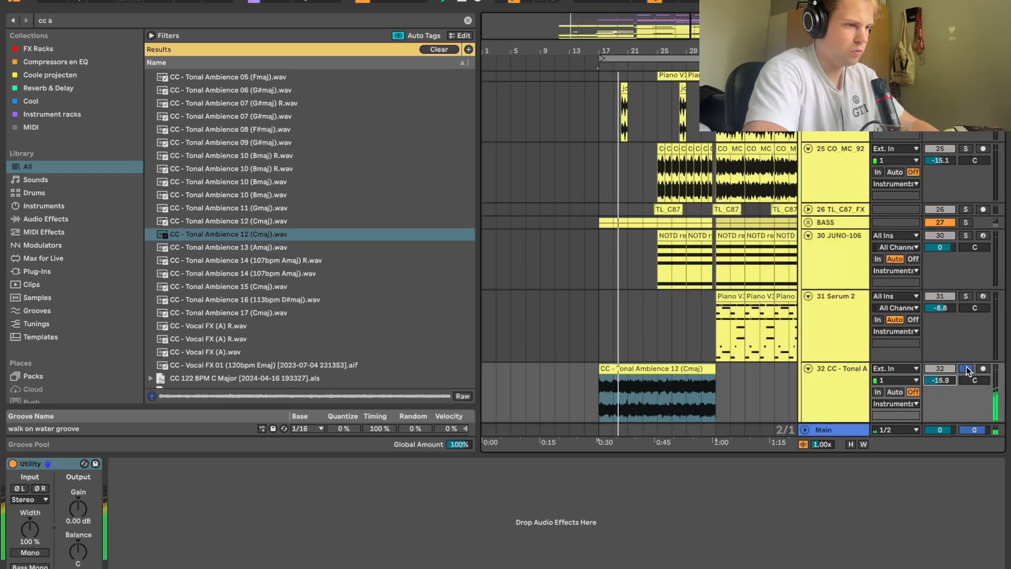
{"action": "left_click", "coordinate": [15, 2]}
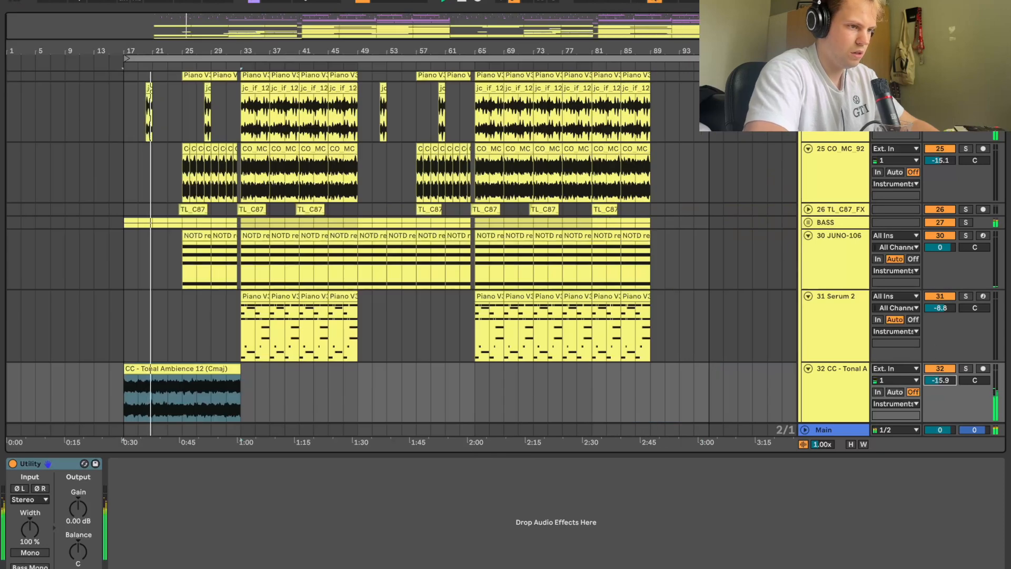
{"action": "key", "text": "ctrl+d"}
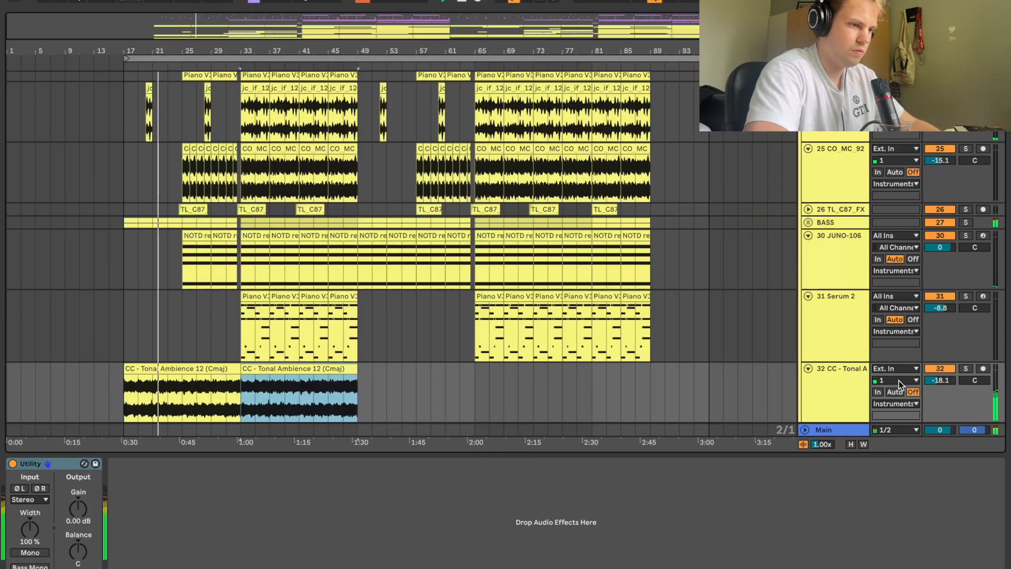
{"action": "left_click_drag", "start_coordinate": [940, 380], "coordinate": [939, 387]}
Cut the last half bar of ambience before bar 33 and lower the track volume to -23.6 dB
{"action": "left_click_drag", "start_coordinate": [231, 47], "coordinate": [230, 100]}
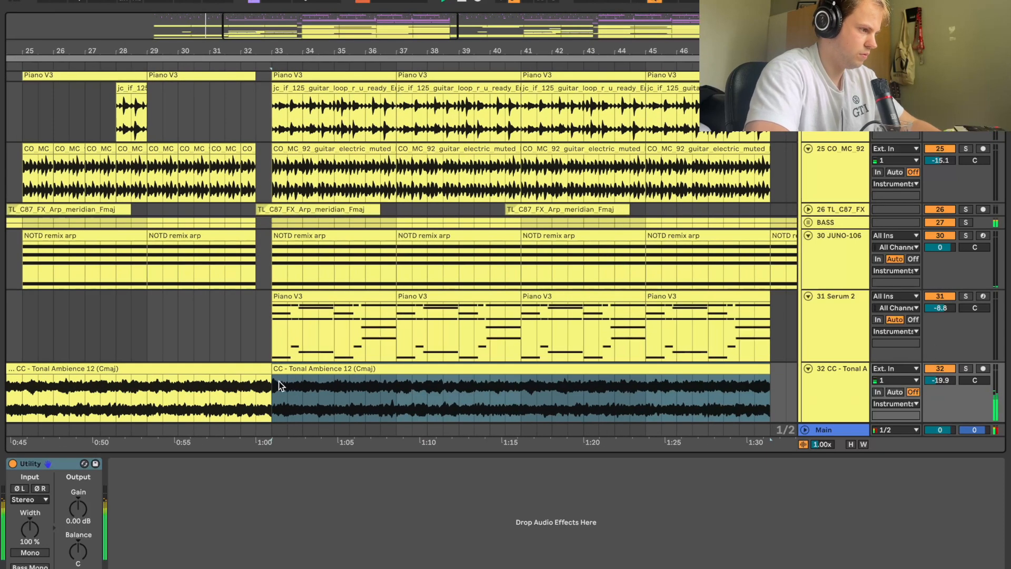
{"action": "left_click", "coordinate": [263, 371]}
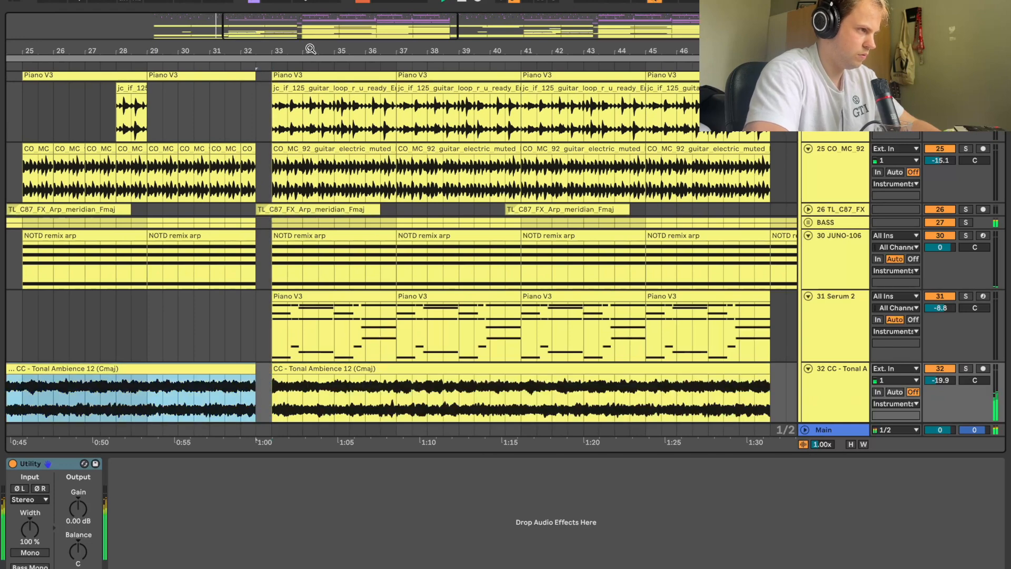
{"action": "left_click_drag", "start_coordinate": [311, 49], "coordinate": [250, 49]}
{"action": "left_click_drag", "start_coordinate": [942, 380], "coordinate": [943, 390]}
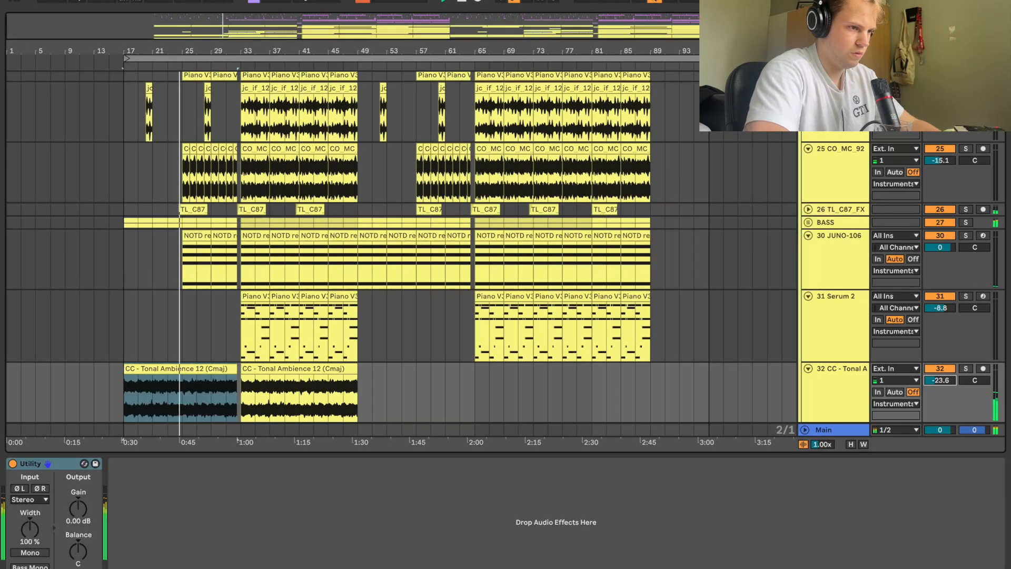
Duplicate the bar 33 ambience clip to fill track 32 up to bar 89, leaving a short gap before bar 65
{"action": "left_click", "coordinate": [323, 367]}
{"action": "key", "text": "super+d"}
{"action": "key", "text": "super+d"}
{"action": "key", "text": "super+d"}
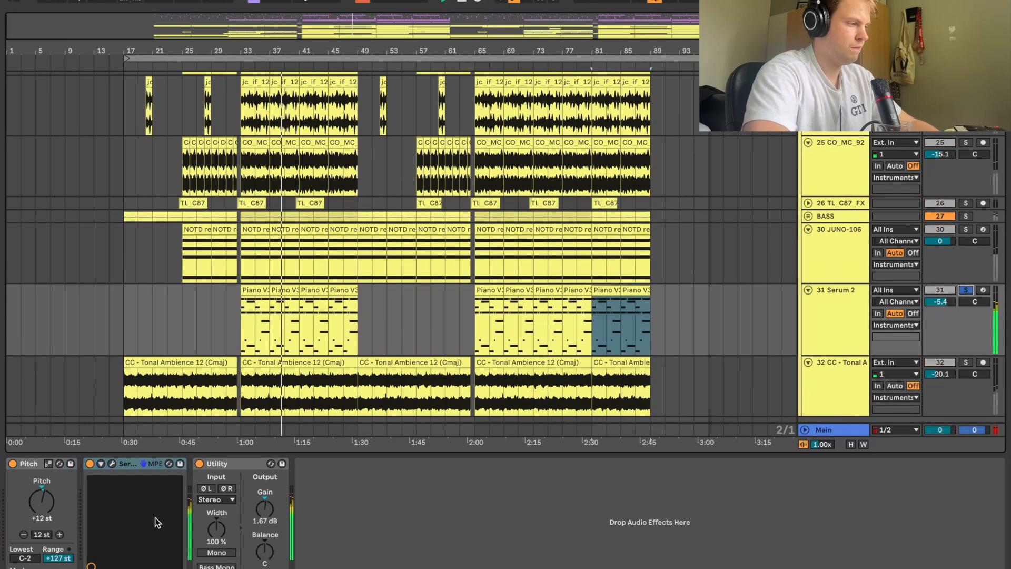
Delete the G#3, A#3 and D#3 notes from the Serum 2 track's Piano V3 clip at bar 33
{"action": "double_click", "coordinate": [244, 309]}
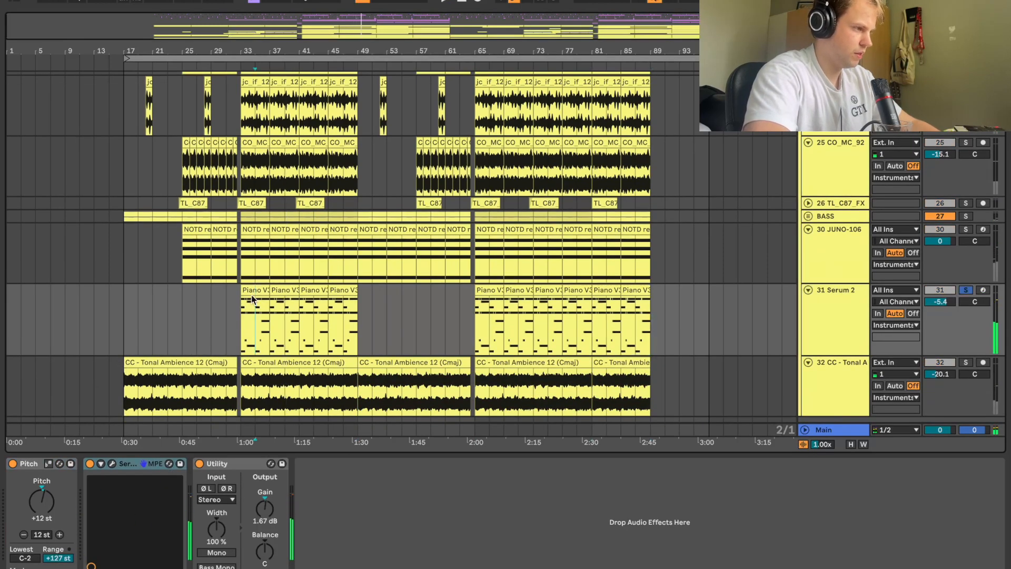
{"action": "left_click_drag", "start_coordinate": [811, 243], "coordinate": [365, 289]}
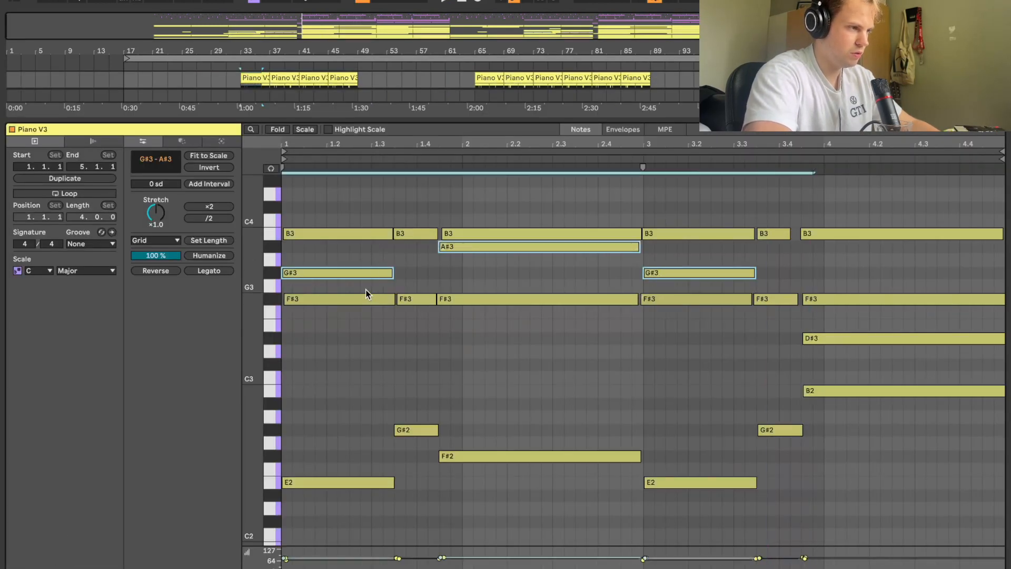
{"action": "key", "text": "Delete"}
{"action": "key", "text": "space"}
{"action": "left_click", "coordinate": [833, 338]}
{"action": "key", "text": "Delete"}
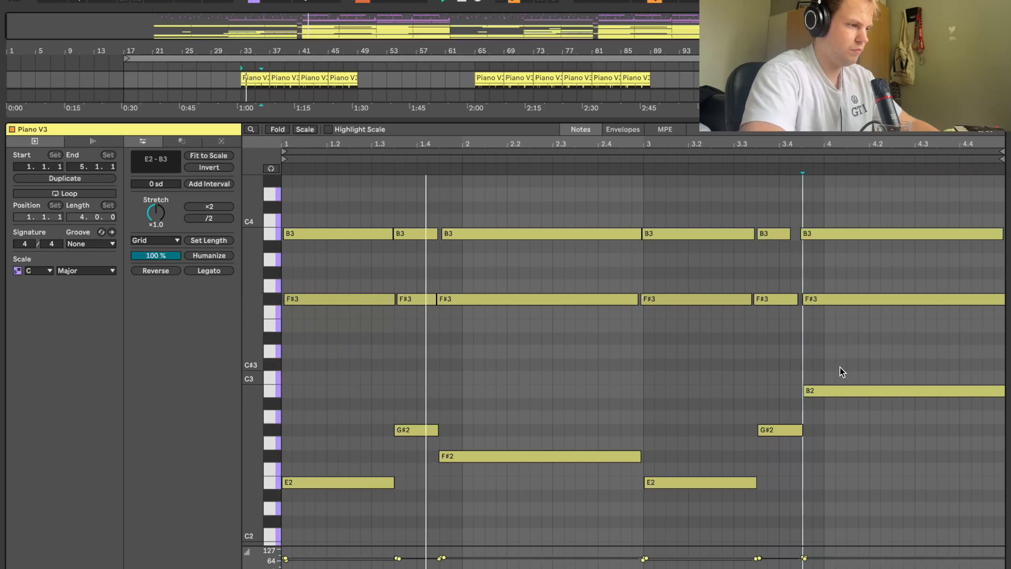
Transpose all remaining notes of the Piano V3 clip up one octave and play it back
{"action": "left_click_drag", "start_coordinate": [840, 368], "coordinate": [368, 493]}
{"action": "left_click", "coordinate": [513, 441]}
{"action": "key", "text": "super+a"}
{"action": "key", "text": "shift+Up"}
{"action": "key", "text": "space"}
{"action": "key", "text": "space"}
{"action": "key", "text": "shift+Tab"}
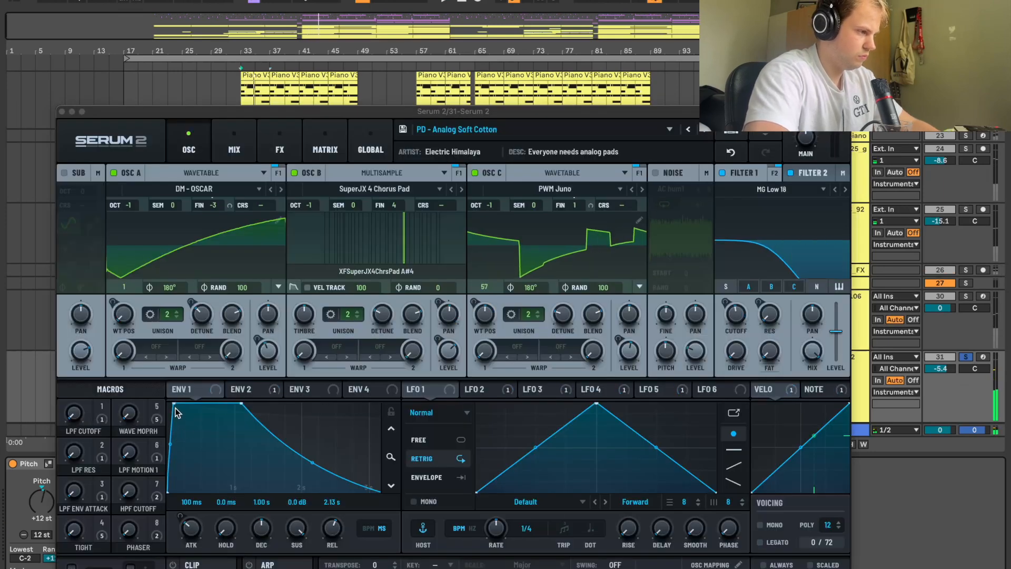
Shorten the attack of Serum 2's envelope 1 and set envelope 2's attack to 1/128
{"action": "left_click_drag", "start_coordinate": [191, 532], "coordinate": [192, 550]}
{"action": "left_click", "coordinate": [262, 390]}
{"action": "left_click_drag", "start_coordinate": [192, 544], "coordinate": [190, 551]}
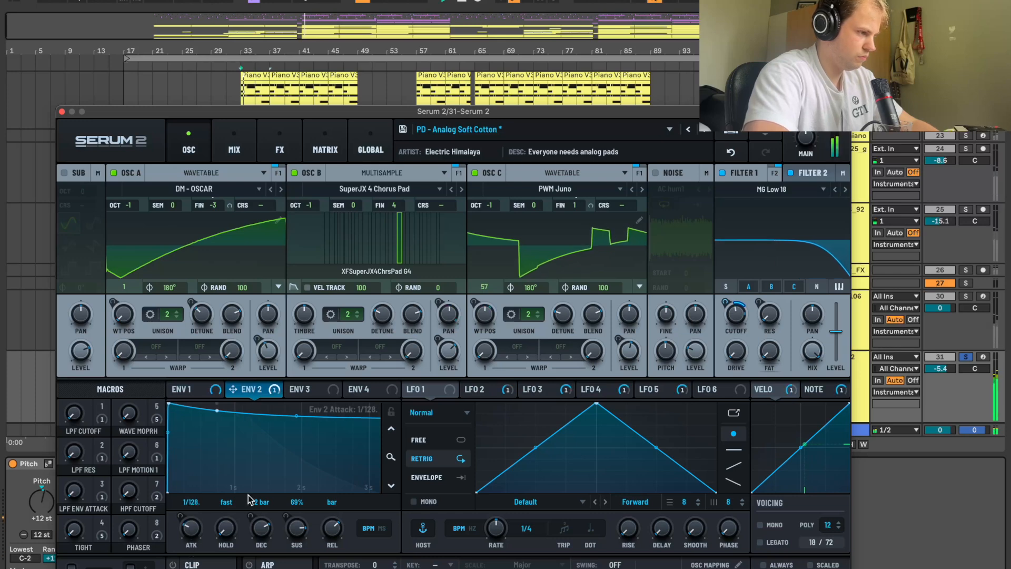
Take the Serum 2 track out of solo, lower its volume to -6.4 dB and close the synth window
{"action": "left_click", "coordinate": [967, 358]}
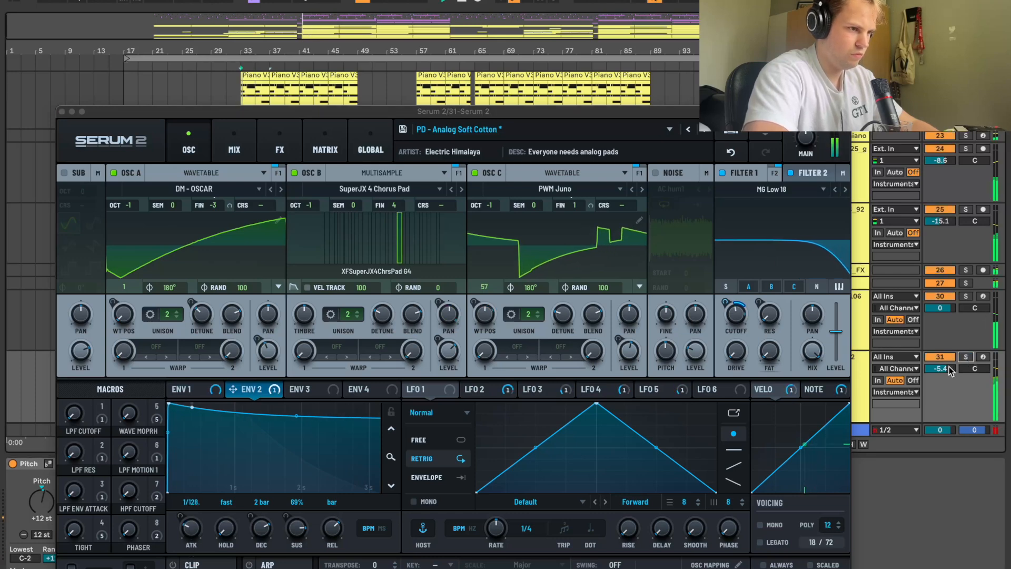
{"action": "left_click", "coordinate": [61, 111]}
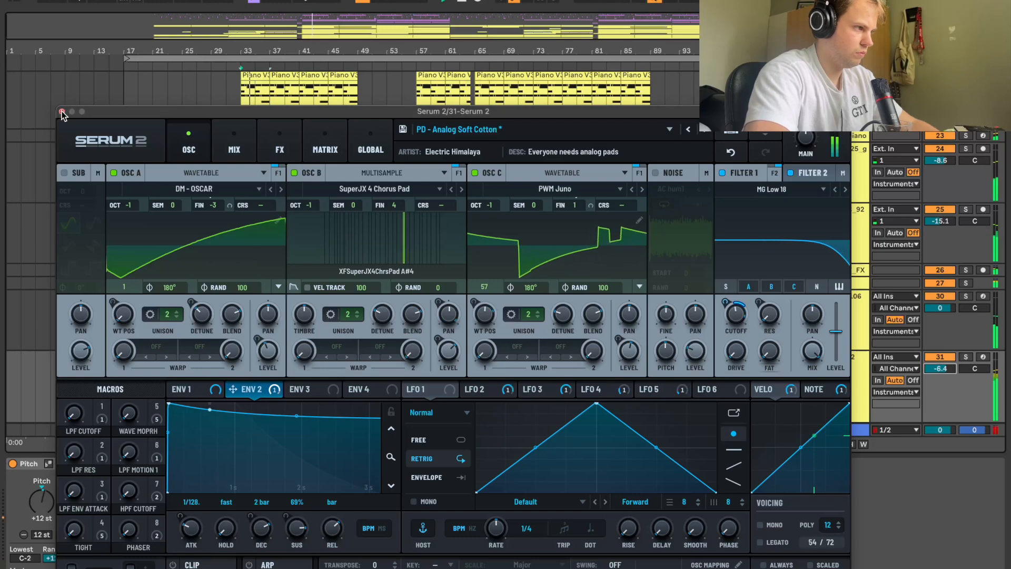
{"action": "left_click", "coordinate": [61, 112]}
Move the top B notes in the bar 33 Serum 2 clip down to B3 and duplicate the clip up to bar 49
{"action": "double_click", "coordinate": [262, 355]}
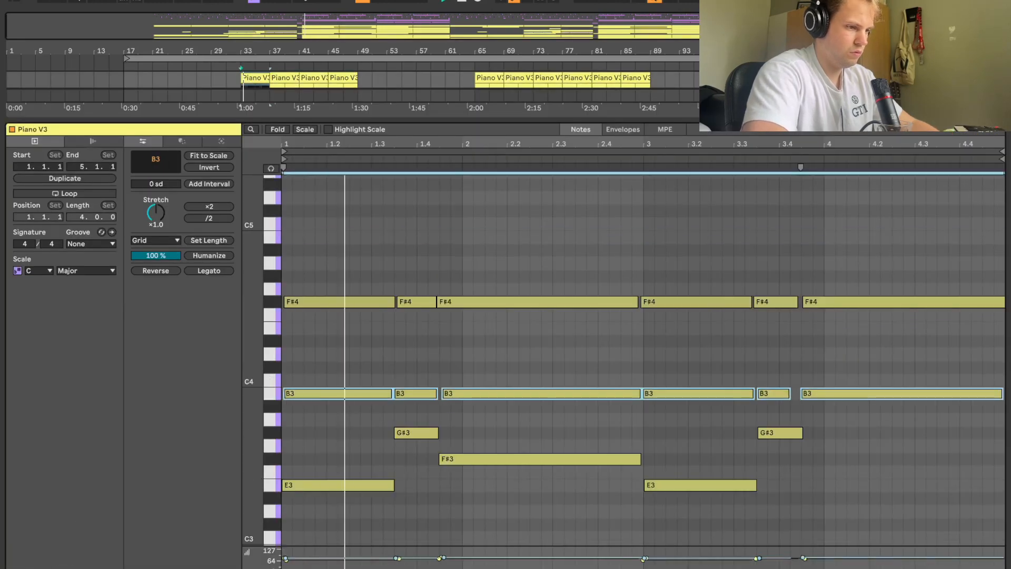
{"action": "left_click", "coordinate": [830, 567]}
{"action": "key", "text": "Right"}
{"action": "key", "text": "Right"}
{"action": "key", "text": "Right"}
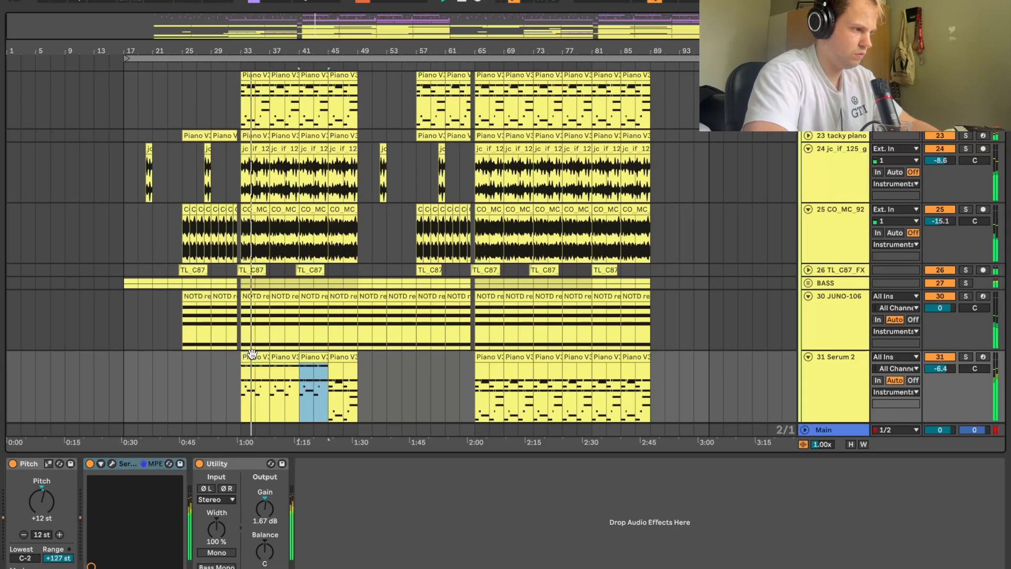
Copy the edited Serum 2 clips over the section from bar 65 to 89 and lower the track to -10.3 dB
{"action": "left_click_drag", "start_coordinate": [361, 375], "coordinate": [248, 374]}
{"action": "left_click_drag", "start_coordinate": [478, 376], "coordinate": [592, 376]}
{"action": "left_click_drag", "start_coordinate": [939, 368], "coordinate": [939, 369]}
{"action": "left_click", "coordinate": [575, 357]}
{"action": "key", "text": "super+d"}
{"action": "key", "text": "super+d"}
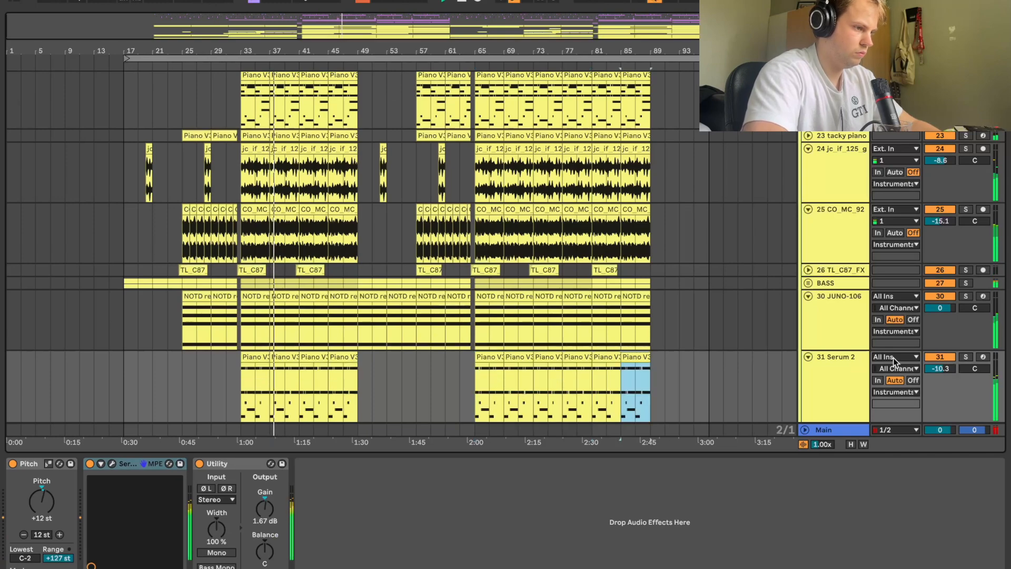
{"action": "left_click", "coordinate": [950, 368]}
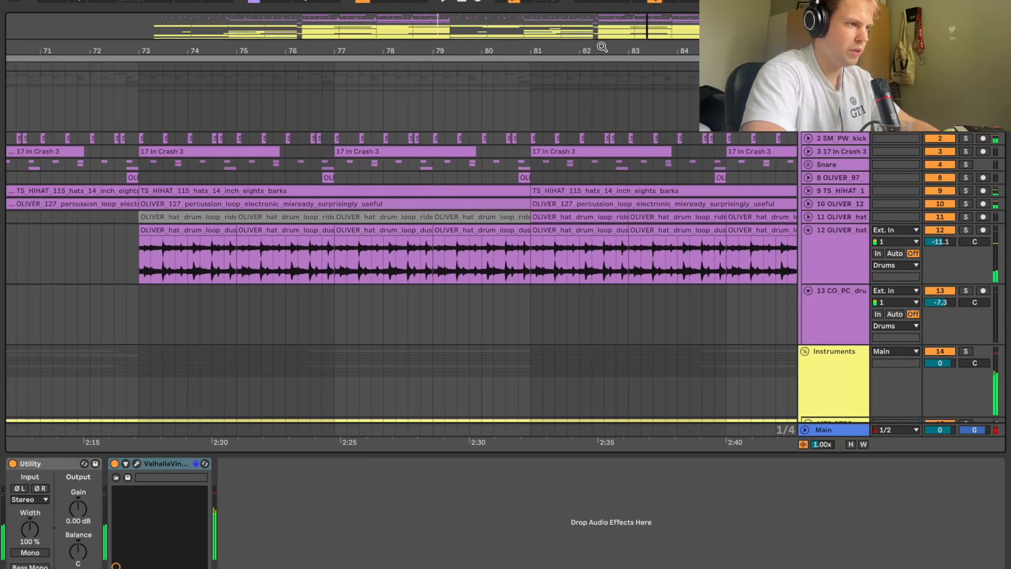
Unfold the SM_PW_kick track and duplicate the kick clip at bar 81 onto every beat up to bar 82
{"action": "left_click", "coordinate": [808, 138]}
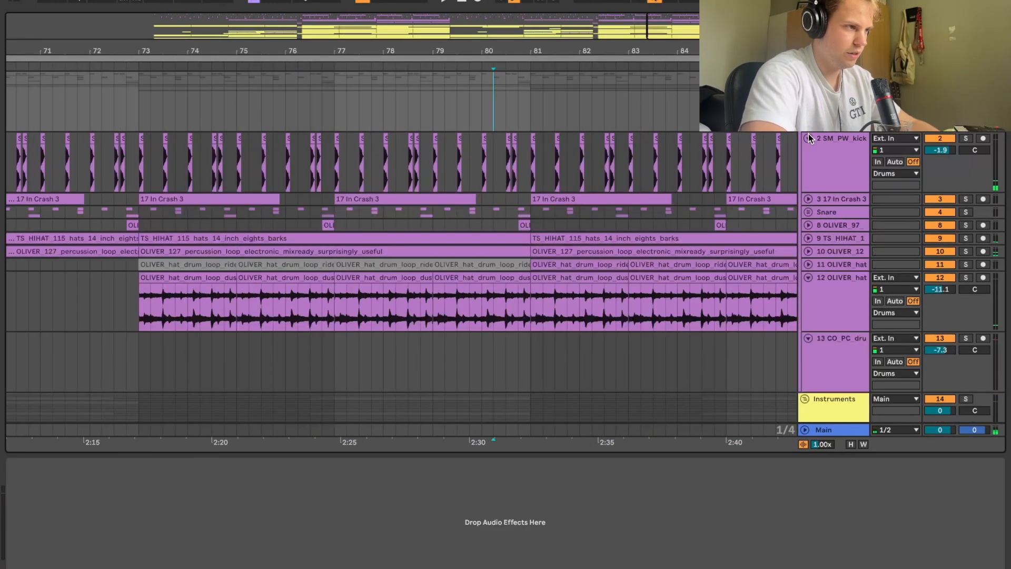
{"action": "left_click", "coordinate": [539, 161]}
{"action": "key", "text": "Right"}
{"action": "key", "text": "Right"}
{"action": "key", "text": "Right"}
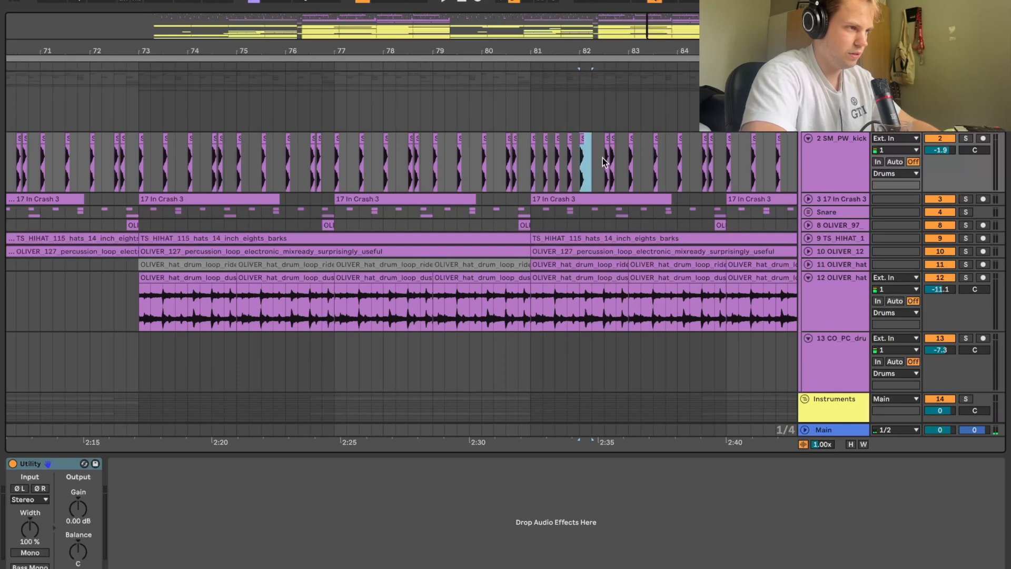
Repeat the bar 81 kicks over the following bars and delete the old kick clips after them
{"action": "key", "text": "space"}
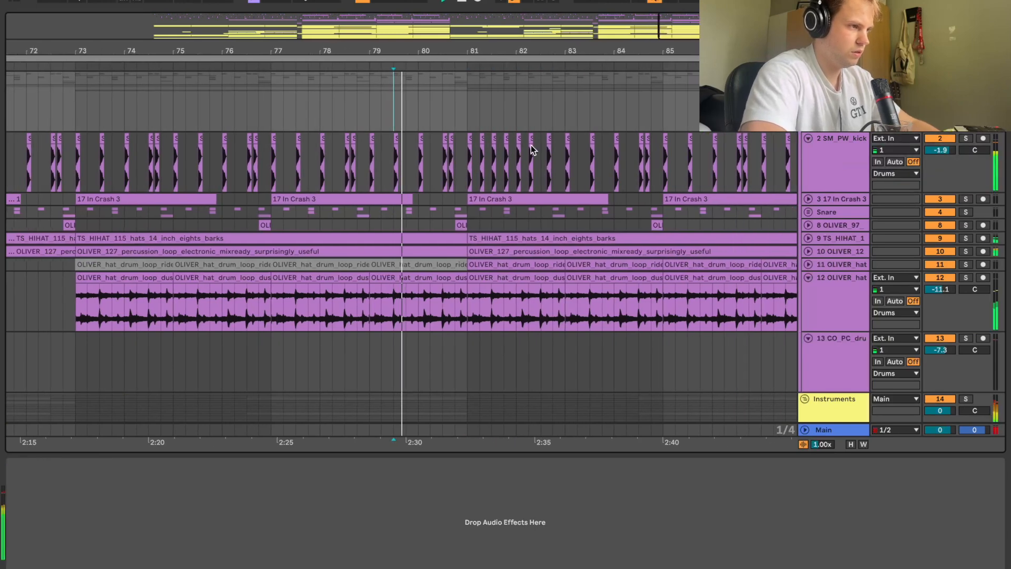
{"action": "left_click_drag", "start_coordinate": [442, 158], "coordinate": [486, 150]}
{"action": "key", "text": "super+d"}
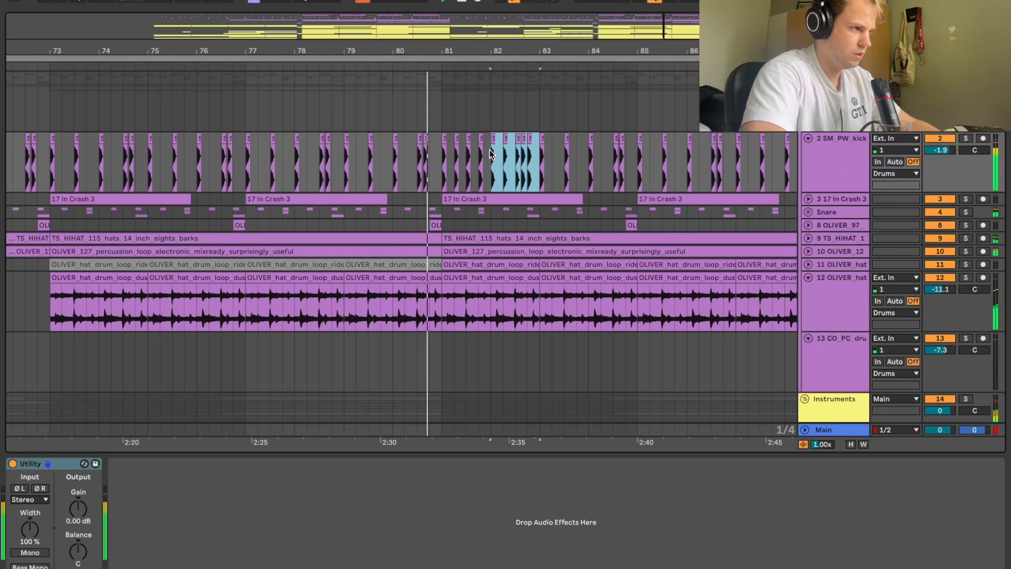
{"action": "key", "text": "super+d"}
{"action": "scroll", "coordinate": [486, 150], "scroll_direction": "right", "scroll_amount": 3}
{"action": "left_click_drag", "start_coordinate": [756, 144], "coordinate": [349, 144]}
{"action": "key", "text": "Delete"}
Duplicate the kick clip on every beat through to bar 89 and play back from before bar 81
{"action": "left_click", "coordinate": [430, 144]}
{"action": "key", "text": "super+d"}
{"action": "key", "text": "super+d"}
{"action": "key", "text": "super+d"}
{"action": "key", "text": "super+d"}
{"action": "key", "text": "super+d"}
{"action": "key", "text": "super+d"}
{"action": "key", "text": "super+d"}
{"action": "left_click", "coordinate": [298, 115]}
{"action": "key", "text": "space"}
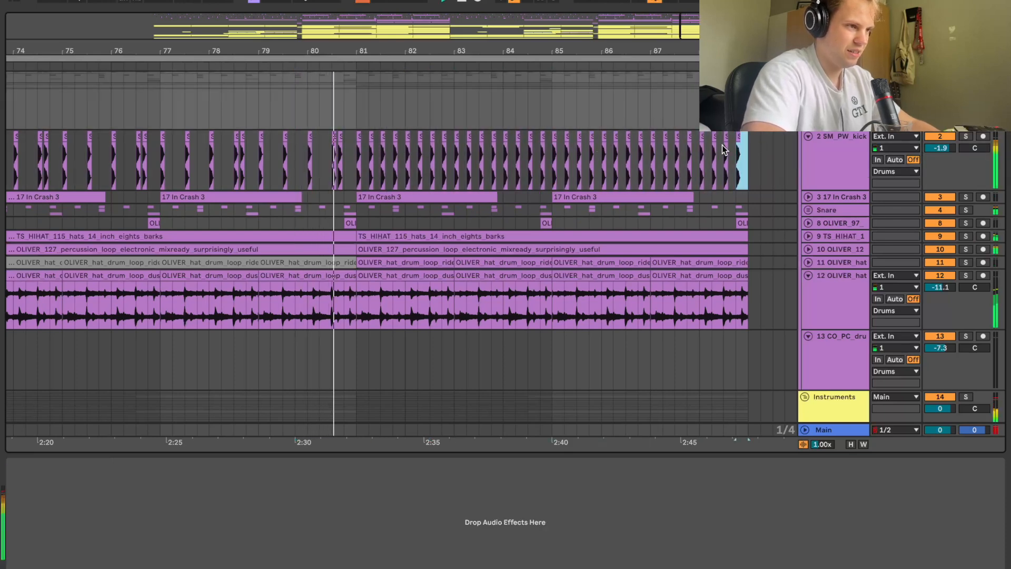
Delete the kick clips from bar 88 to 89 and unfold the Snare group
{"action": "key", "text": "Delete"}
{"action": "left_click_drag", "start_coordinate": [660, 51], "coordinate": [660, 33]}
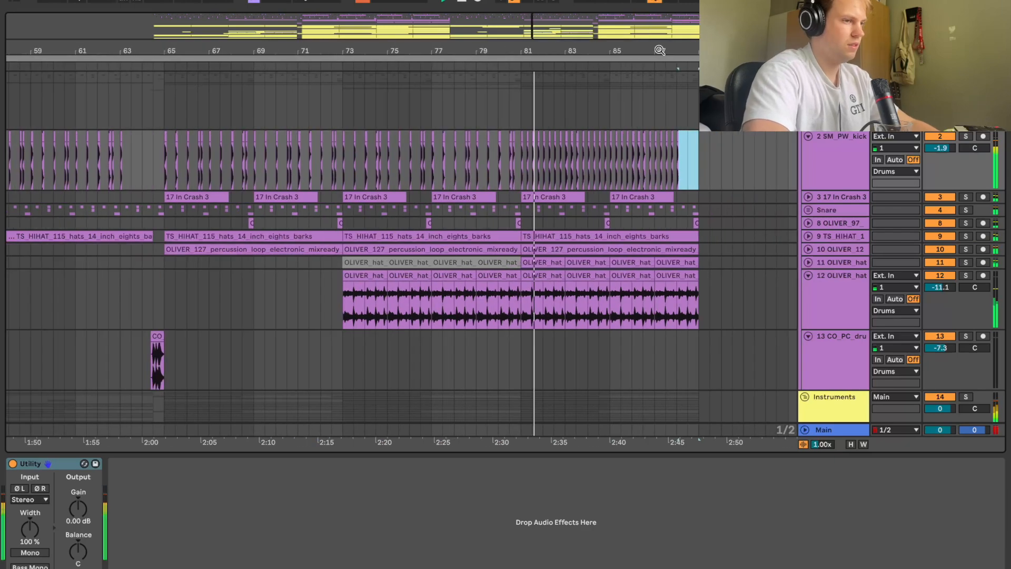
{"action": "left_click", "coordinate": [808, 210]}
{"action": "left_click", "coordinate": [838, 220]}
Add Trackspacer 2.5 to the Snare group and set its sidechain source to the SM_PW_kick track
{"action": "key", "text": "ctrl+f"}
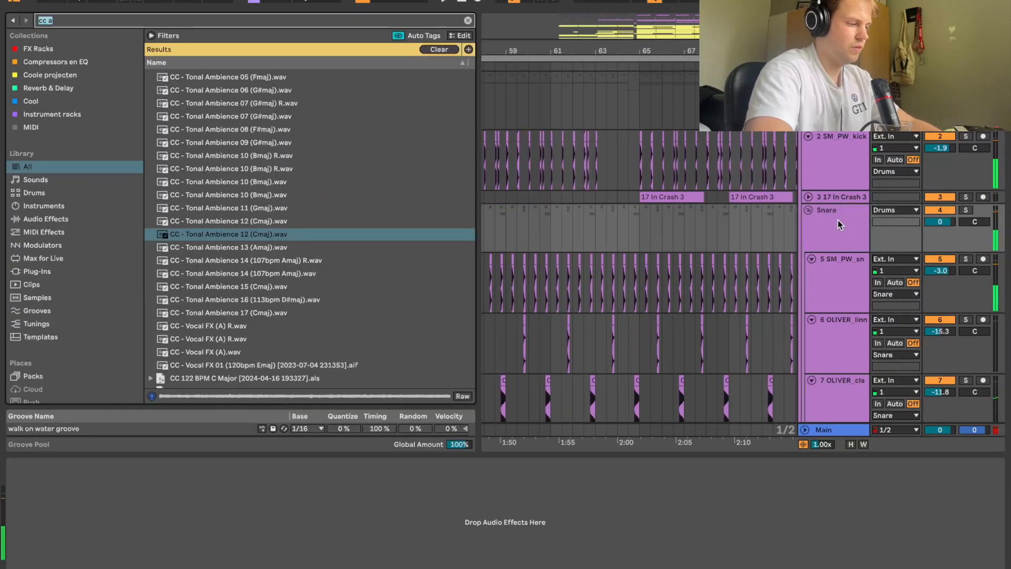
{"action": "type", "text": "tracksp"}
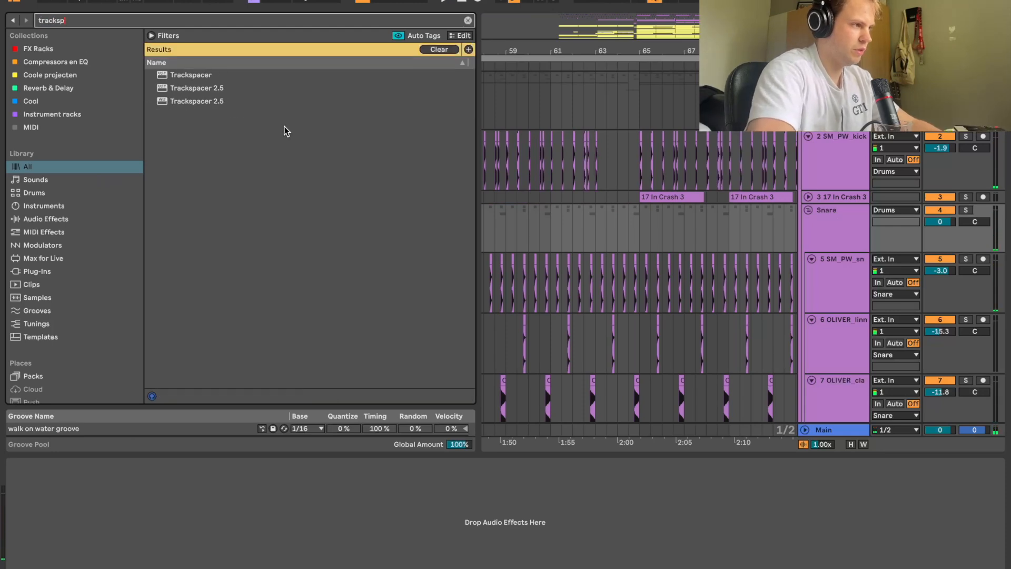
{"action": "left_click", "coordinate": [213, 89]}
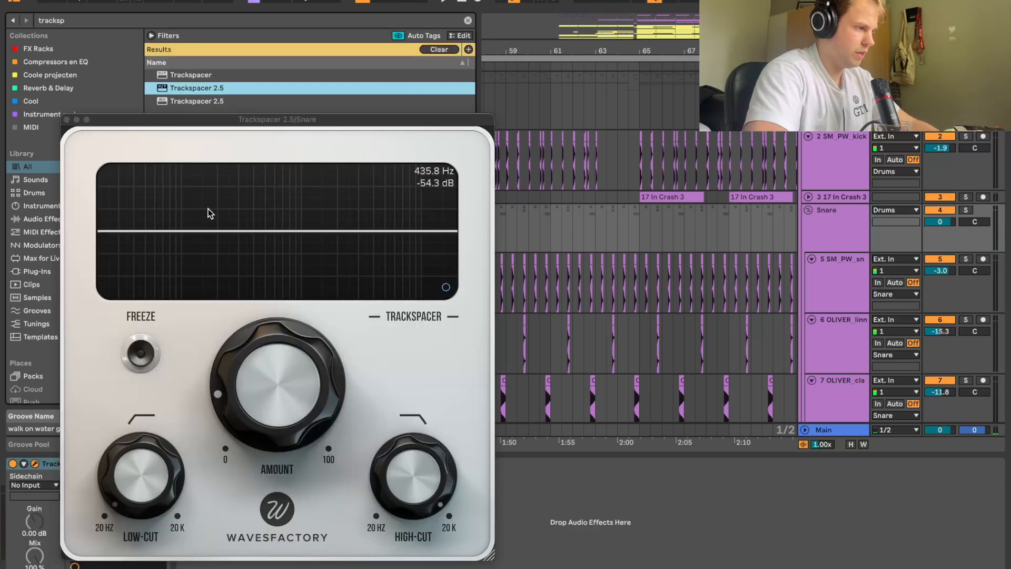
{"action": "left_click_drag", "start_coordinate": [173, 122], "coordinate": [469, 148]}
{"action": "left_click", "coordinate": [42, 487]}
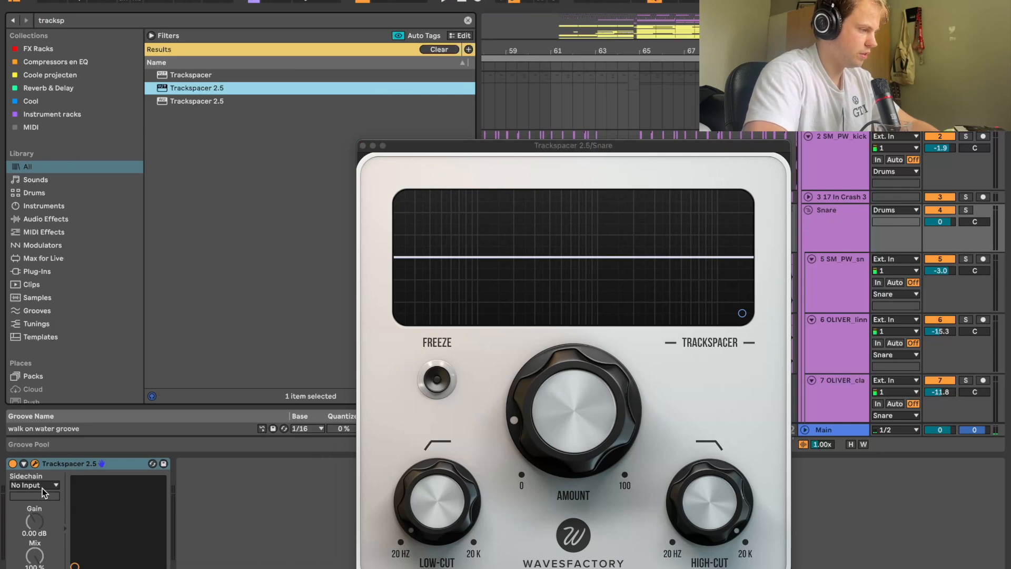
{"action": "left_click", "coordinate": [69, 143]}
{"action": "key", "text": "space"}
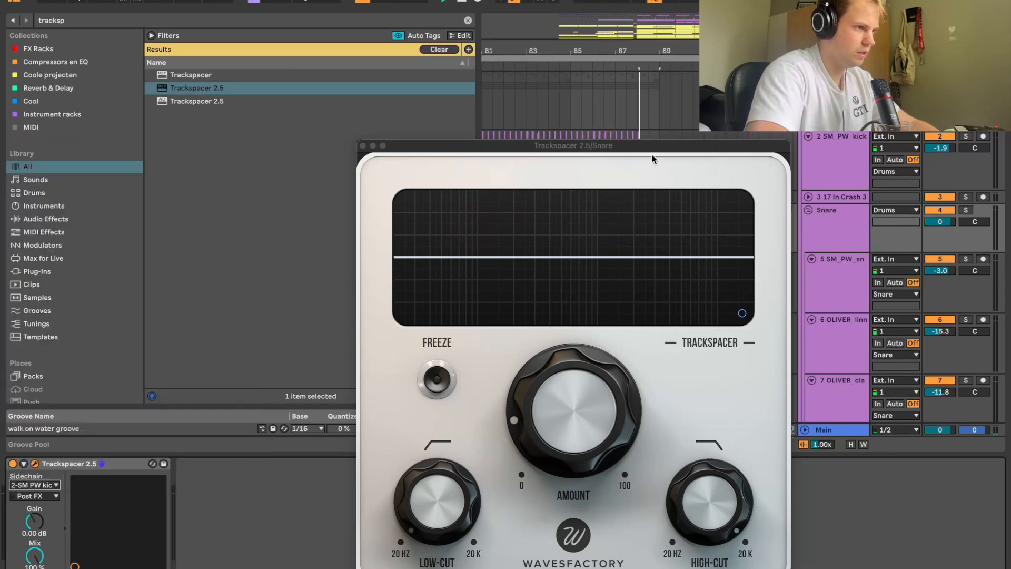
Play from bar 81 while raising Trackspacer's amount to about half and lowering its high-cut to the low frequencies
{"action": "left_click_drag", "start_coordinate": [656, 150], "coordinate": [658, 246]}
{"action": "scroll", "coordinate": [613, 216], "scroll_direction": "down", "scroll_amount": 4}
{"action": "scroll", "coordinate": [613, 216], "scroll_direction": "left", "scroll_amount": 3}
{"action": "left_click", "coordinate": [530, 147]}
{"action": "key", "text": "space"}
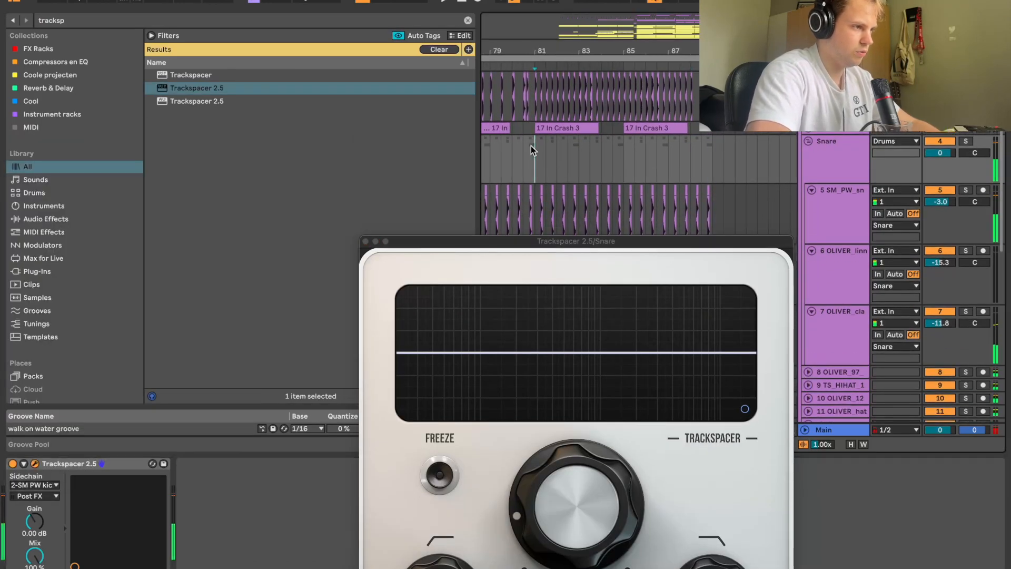
{"action": "left_click_drag", "start_coordinate": [553, 515], "coordinate": [548, 458]}
{"action": "left_click_drag", "start_coordinate": [704, 368], "coordinate": [694, 528]}
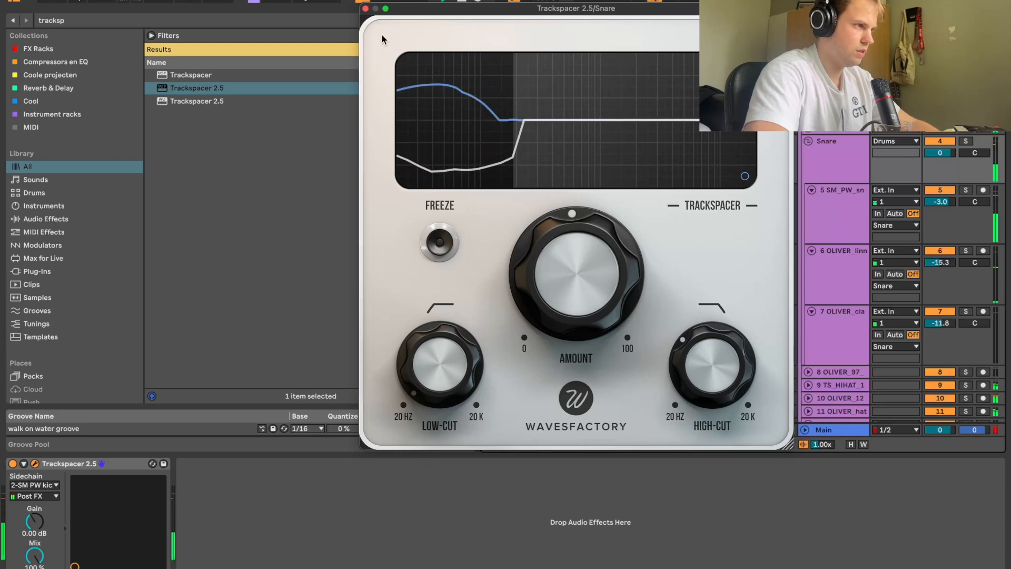
{"action": "left_click", "coordinate": [365, 8]}
{"action": "key", "text": "super+alt+b"}
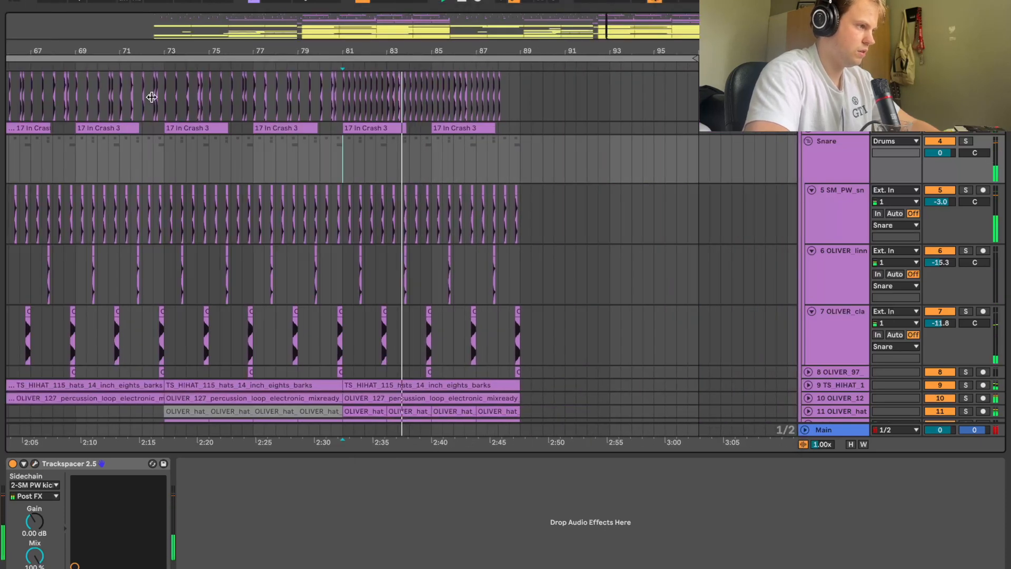
Search for Valhalla plug-ins and add ValhallaRoom after Trackspacer on the Snare group
{"action": "left_click", "coordinate": [864, 183]}
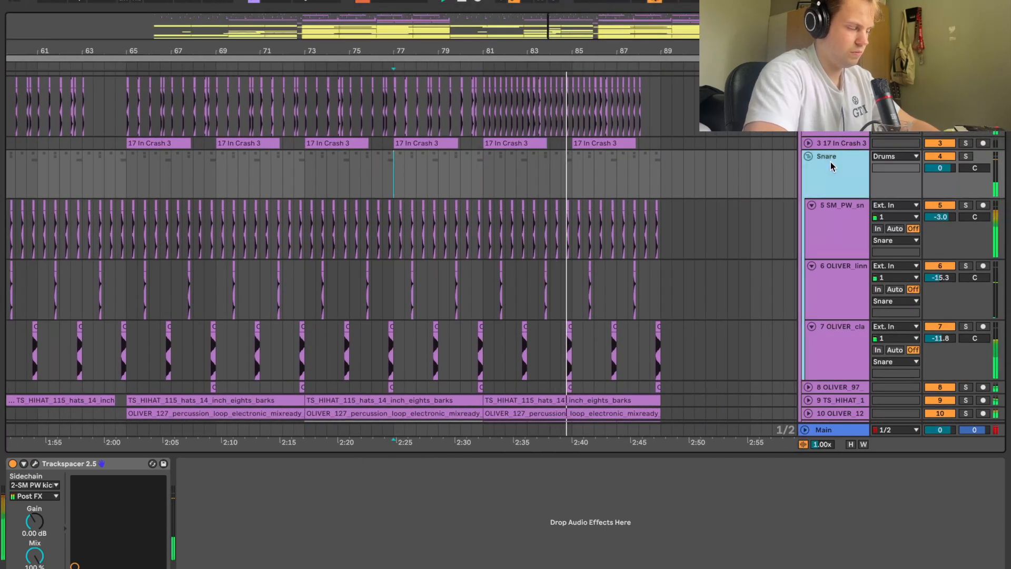
{"action": "key", "text": "super+f"}
{"action": "type", "text": "valhalla"}
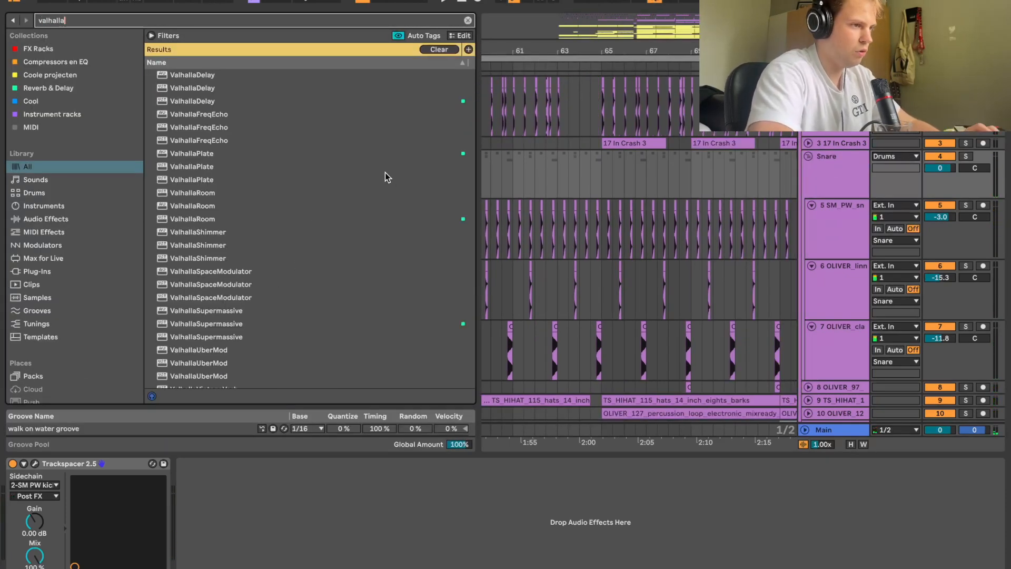
{"action": "left_click_drag", "start_coordinate": [200, 206], "coordinate": [731, 182]}
{"action": "left_click_drag", "start_coordinate": [820, 166], "coordinate": [820, 167]}
Set the snare reverb's mix to 18.3 %, decay to 1.19 s and low cut to 240 Hz
{"action": "left_click_drag", "start_coordinate": [399, 208], "coordinate": [401, 216]}
{"action": "left_click_drag", "start_coordinate": [488, 200], "coordinate": [488, 211]}
{"action": "left_click_drag", "start_coordinate": [535, 185], "coordinate": [536, 174]}
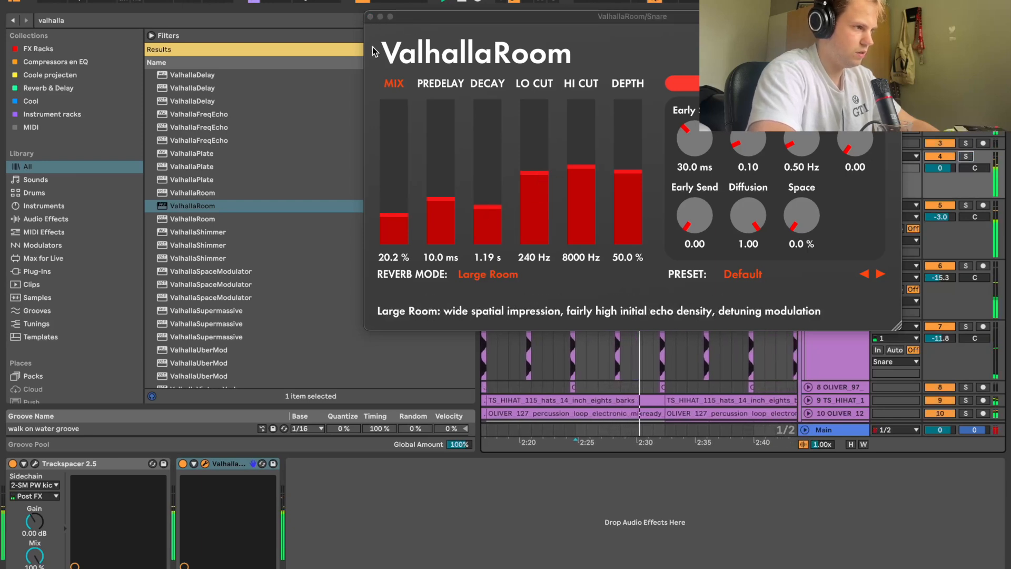
{"action": "left_click", "coordinate": [392, 219]}
{"action": "left_click_drag", "start_coordinate": [390, 216], "coordinate": [390, 219]}
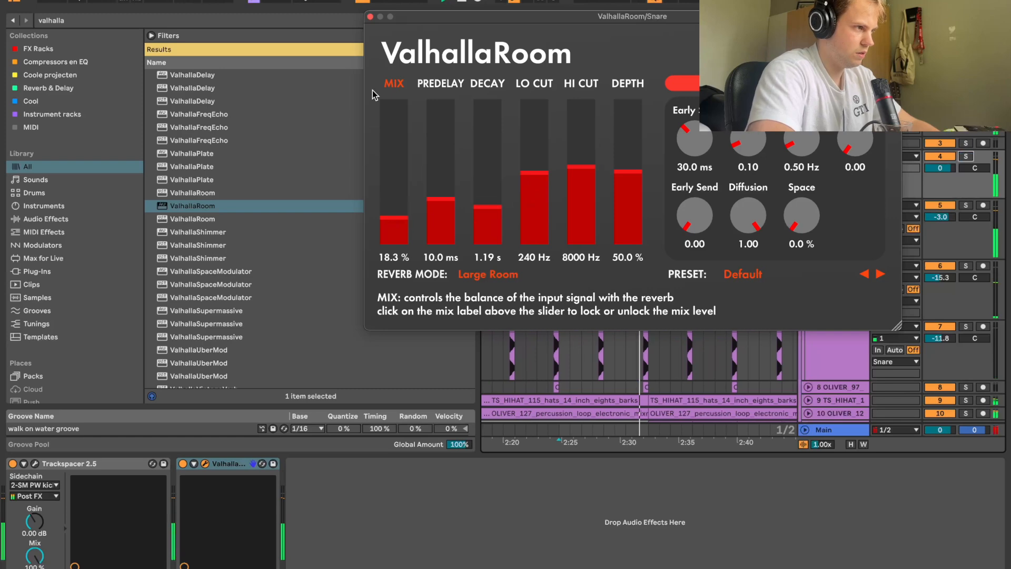
{"action": "left_click", "coordinate": [370, 17]}
{"action": "left_click", "coordinate": [11, 1]}
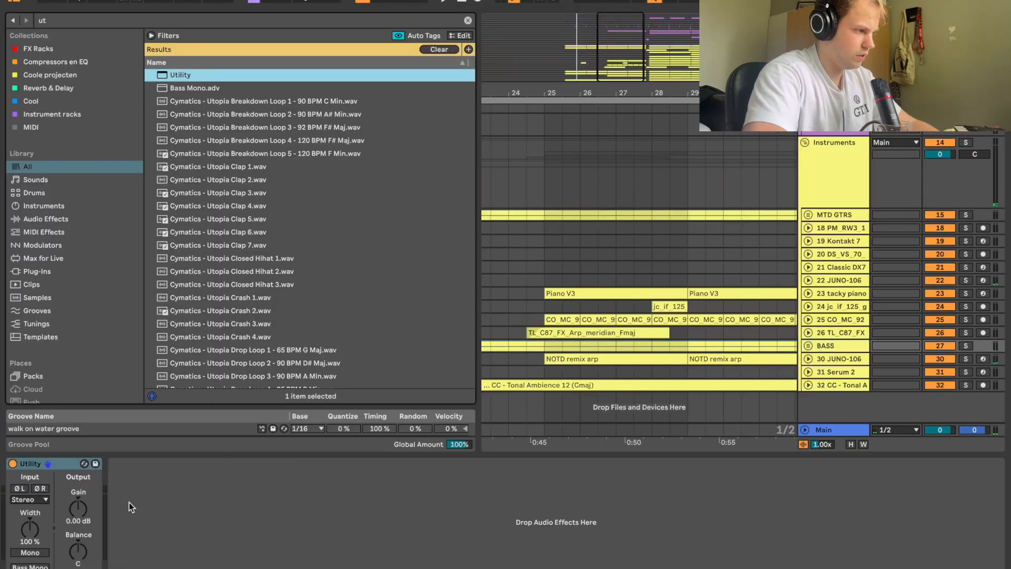
Automate the BASS group's Utility gain down to silence over the half bars before bar 33 and bar 65
{"action": "right_click", "coordinate": [82, 511]}
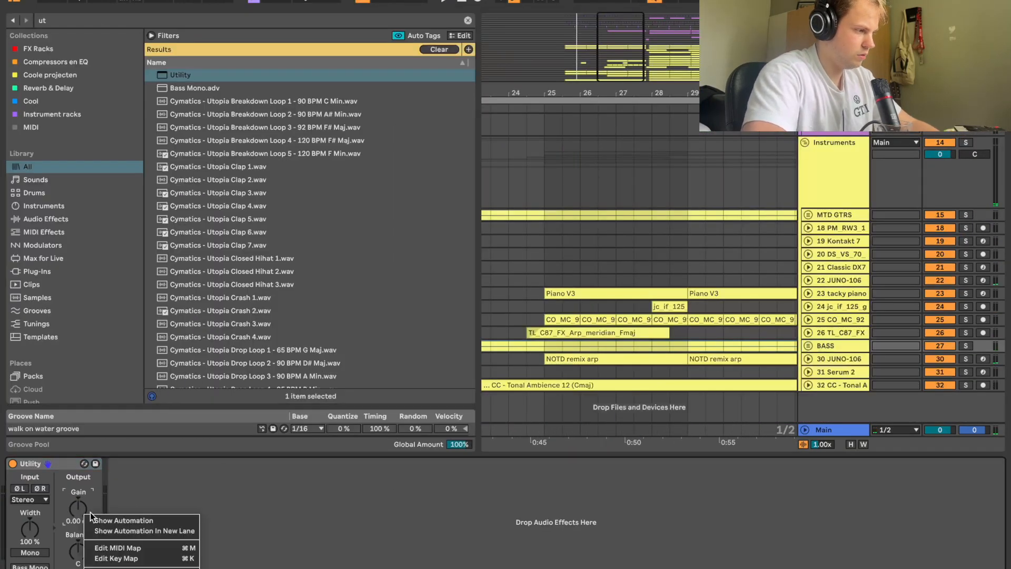
{"action": "left_click", "coordinate": [105, 519]}
{"action": "key", "text": "ctrl+alt+b"}
{"action": "left_click", "coordinate": [348, 375]}
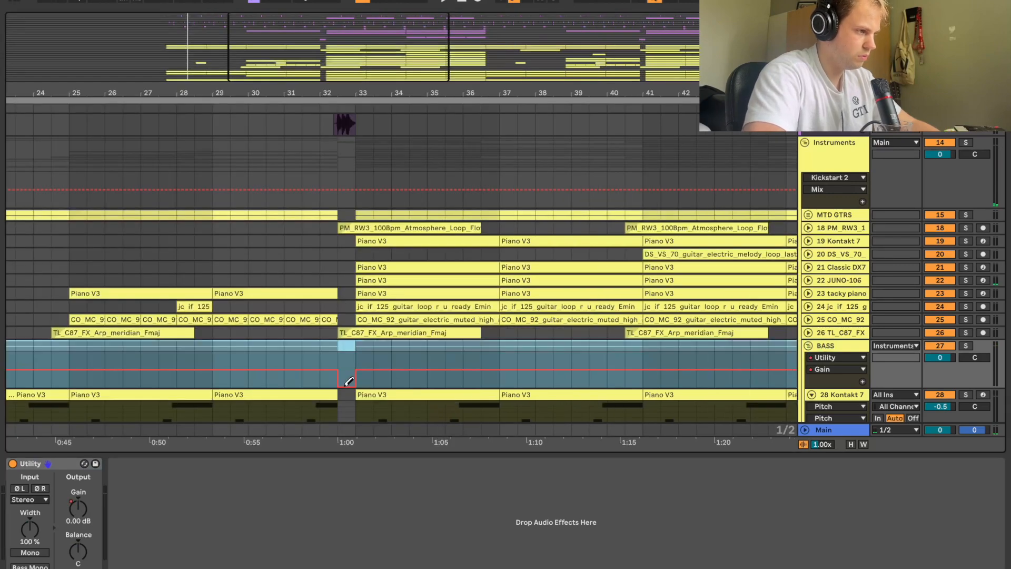
{"action": "scroll", "coordinate": [346, 379], "scroll_direction": "right", "scroll_amount": 10}
{"action": "left_click", "coordinate": [254, 352]}
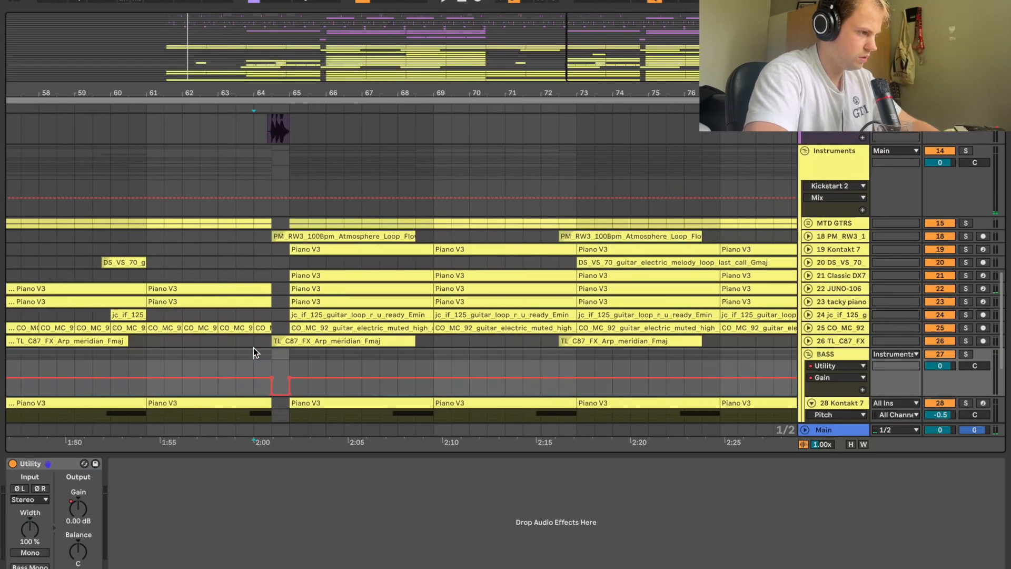
{"action": "key", "text": "space"}
{"action": "left_click_drag", "start_coordinate": [491, 79], "coordinate": [492, 32]}
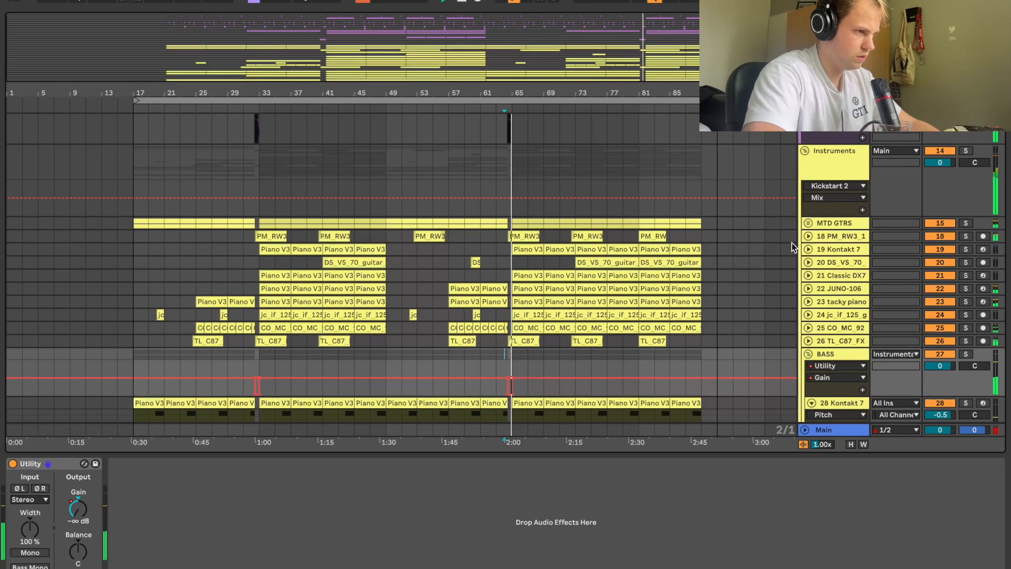
{"action": "key", "text": "a"}
Search for "cc cmaj", place a CC - Electric Guitar (Cmaj).wav sample at bar 17 on the empty audio track and transpose it -1 semitone
{"action": "scroll", "coordinate": [786, 258], "scroll_direction": "up", "scroll_amount": 3}
{"action": "scroll", "coordinate": [785, 258], "scroll_direction": "down", "scroll_amount": 10}
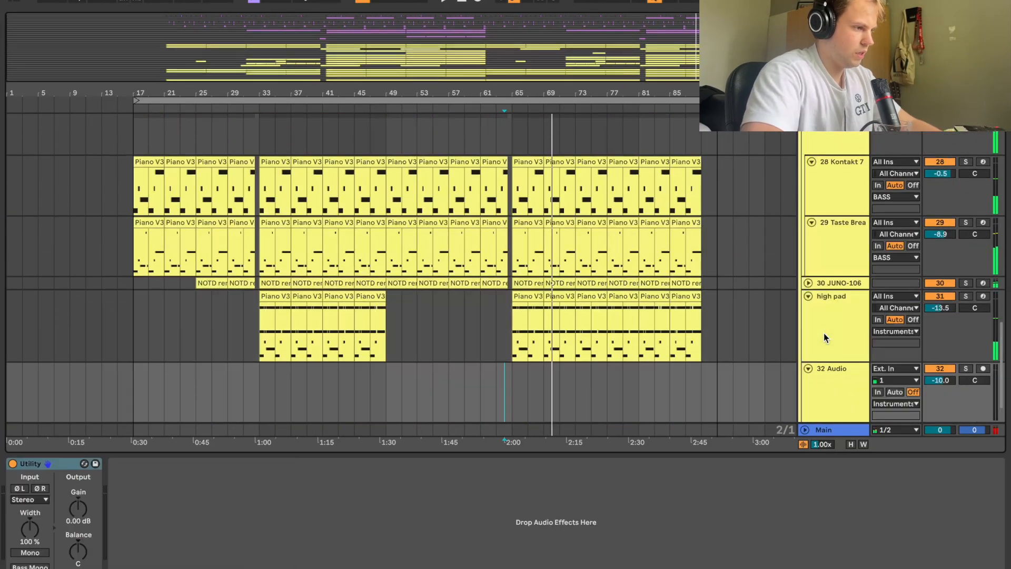
{"action": "key", "text": "space"}
{"action": "key", "text": "super+f"}
{"action": "type", "text": "cc cmaj"}
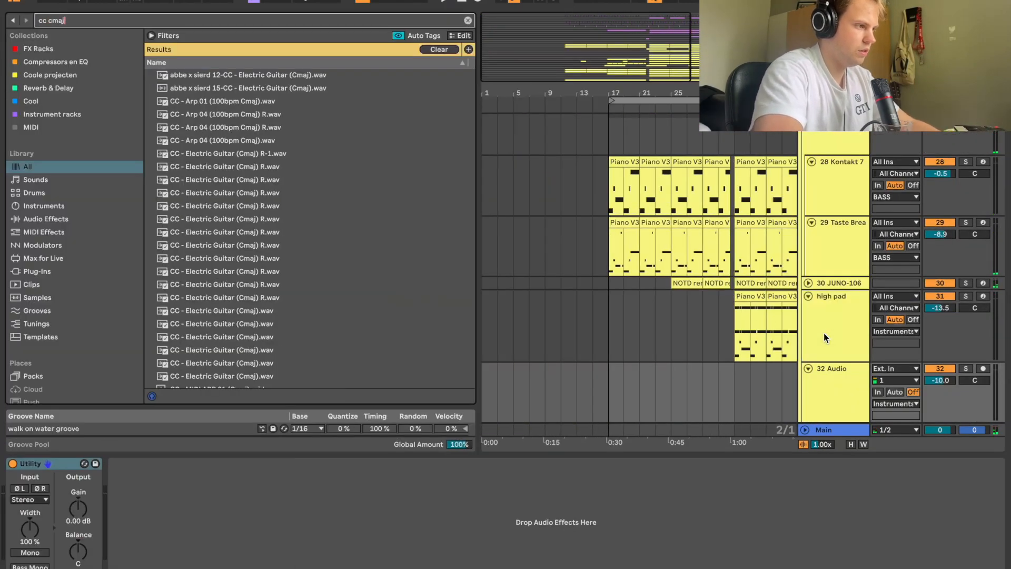
{"action": "scroll", "coordinate": [596, 207], "scroll_direction": "down", "scroll_amount": 2}
{"action": "scroll", "coordinate": [595, 207], "scroll_direction": "right", "scroll_amount": 3}
{"action": "left_click", "coordinate": [216, 325]}
{"action": "left_click_drag", "start_coordinate": [223, 320], "coordinate": [529, 332]}
{"action": "double_click", "coordinate": [529, 332]}
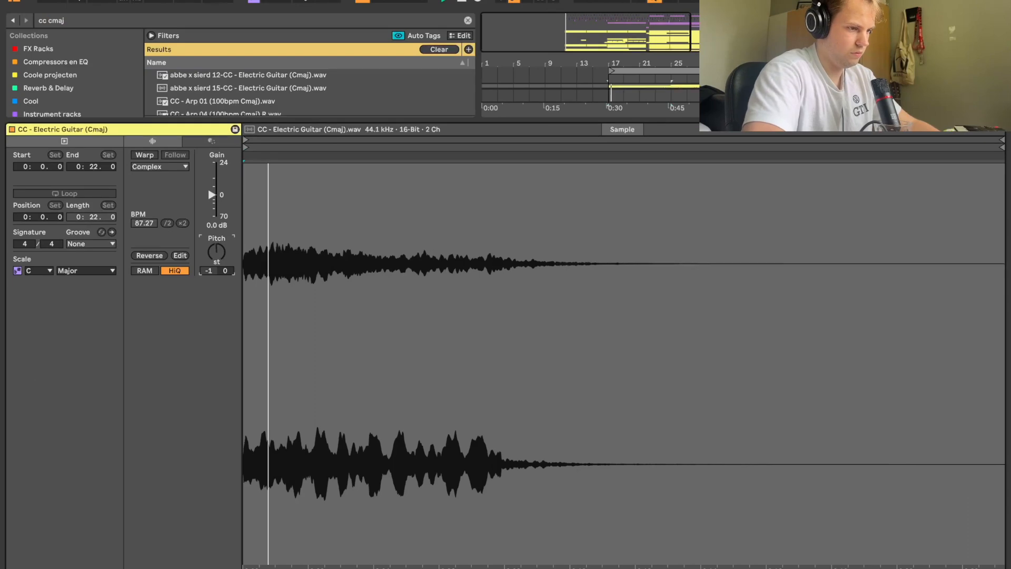
{"action": "key", "text": "shift+Tab"}
Lower the CC - Electric Guitar track to -11.3 dB and move its clip to start at bar 25
{"action": "left_click_drag", "start_coordinate": [940, 380], "coordinate": [939, 393]}
{"action": "scroll", "coordinate": [662, 335], "scroll_direction": "down", "scroll_amount": 2}
{"action": "scroll", "coordinate": [661, 335], "scroll_direction": "right", "scroll_amount": 2}
{"action": "key", "text": "space"}
{"action": "left_click", "coordinate": [624, 323]}
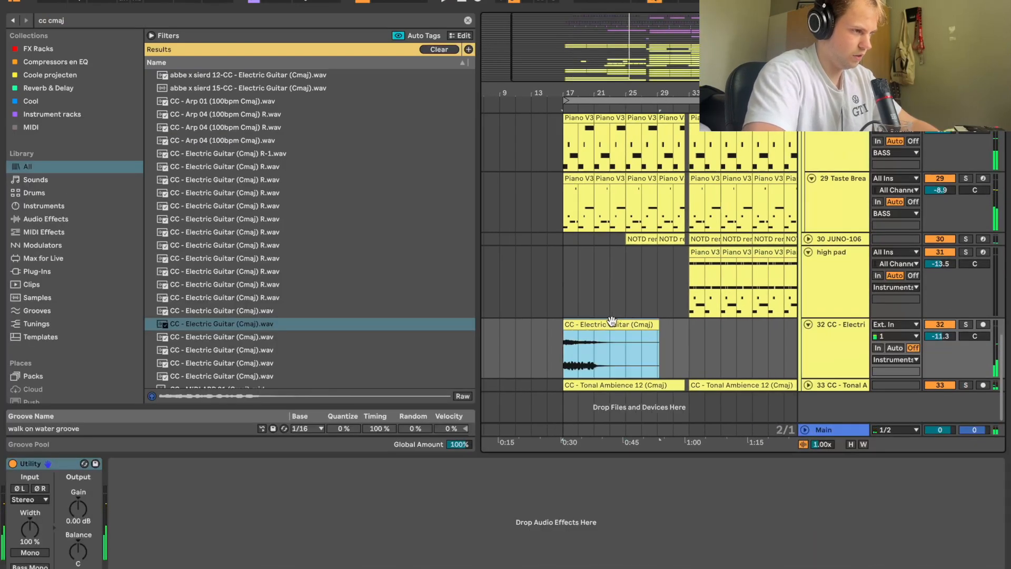
{"action": "left_click_drag", "start_coordinate": [609, 322], "coordinate": [673, 327]}
{"action": "left_click", "coordinate": [596, 270]}
{"action": "key", "text": "space"}
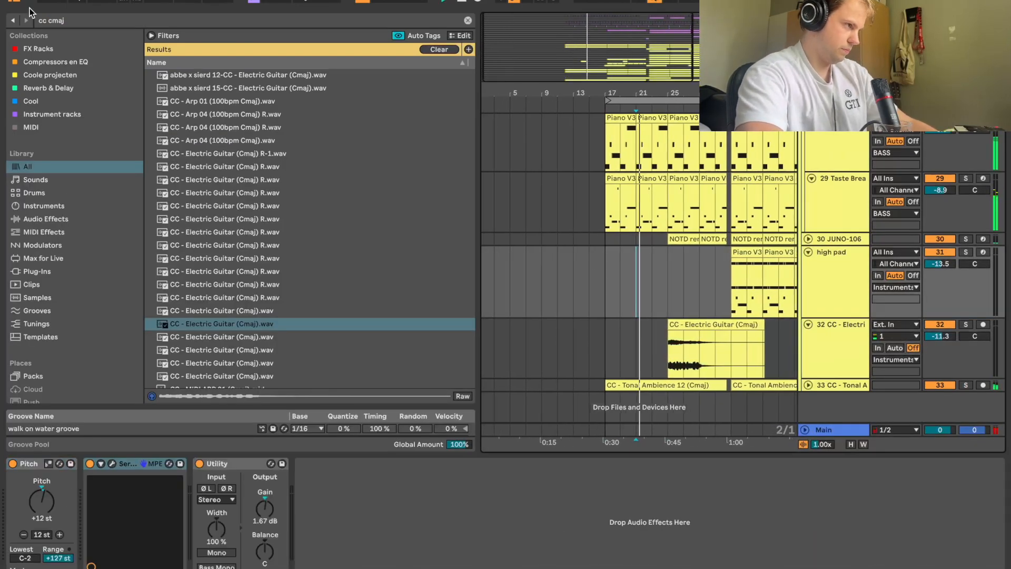
Listen to the guitar's entry, trim the clip to end at bar 33 and duplicate it through to bar 57
{"action": "left_click", "coordinate": [15, 1]}
{"action": "left_click_drag", "start_coordinate": [194, 94], "coordinate": [194, 174]}
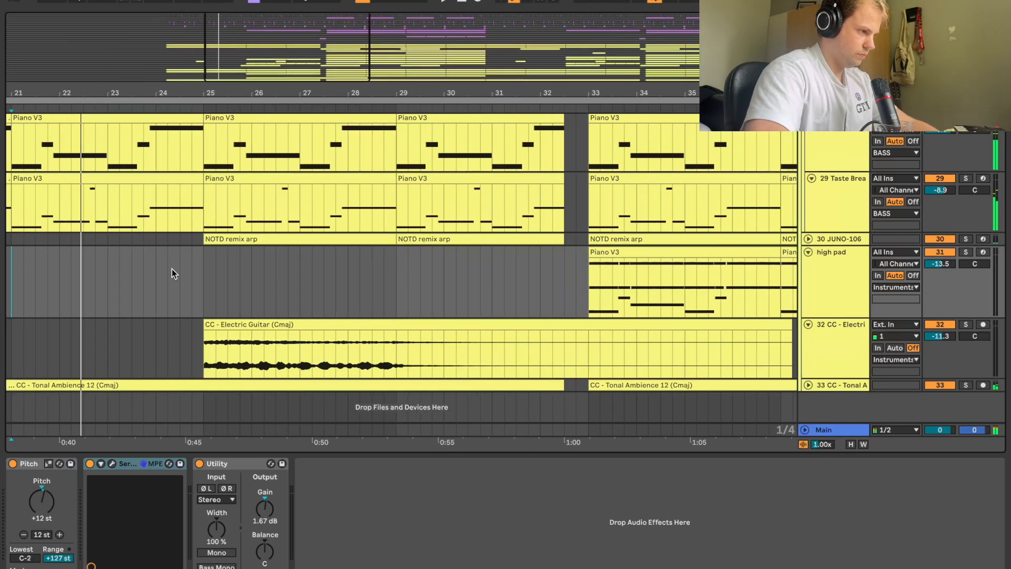
{"action": "left_click", "coordinate": [172, 270]}
{"action": "key", "text": "space"}
{"action": "key", "text": "space"}
{"action": "left_click_drag", "start_coordinate": [215, 95], "coordinate": [215, 32]}
{"action": "left_click_drag", "start_coordinate": [325, 324], "coordinate": [284, 322]}
{"action": "key", "text": "ctrl+d"}
{"action": "key", "text": "ctrl+d"}
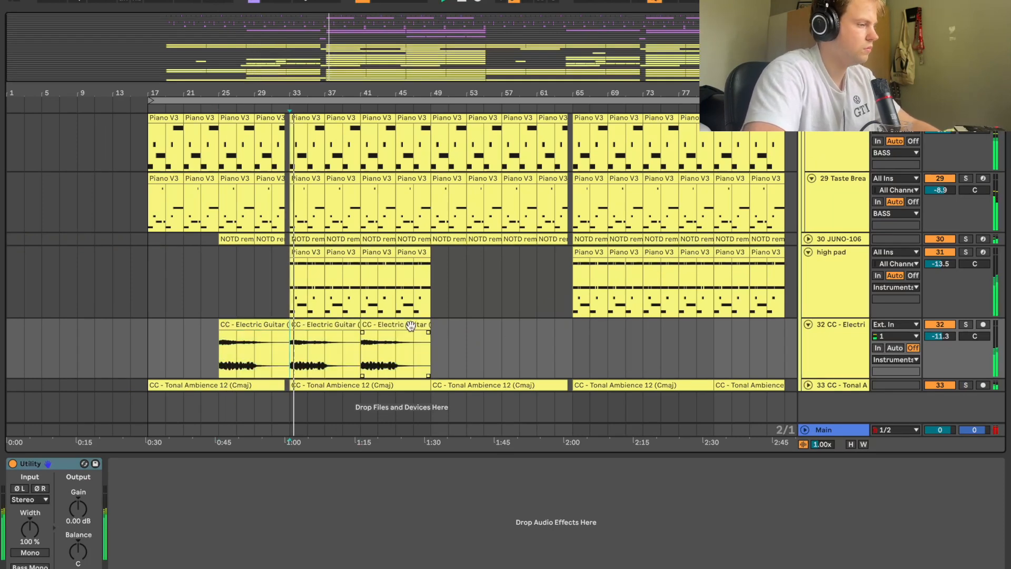
{"action": "key", "text": "ctrl+d"}
{"action": "scroll", "coordinate": [493, 318], "scroll_direction": "right", "scroll_amount": 1}
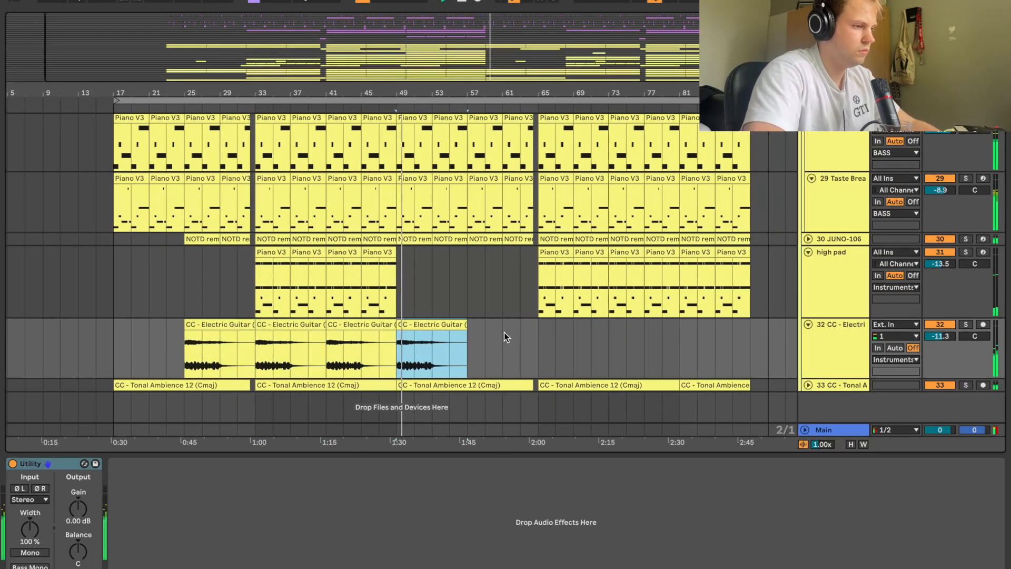
Copy the electric guitar clip to bar 65 and duplicate it through to bar 89
{"action": "key", "text": "ctrl+c"}
{"action": "left_click", "coordinate": [540, 336]}
{"action": "key", "text": "ctrl+v"}
{"action": "key", "text": "ctrl+d"}
{"action": "key", "text": "ctrl+d"}
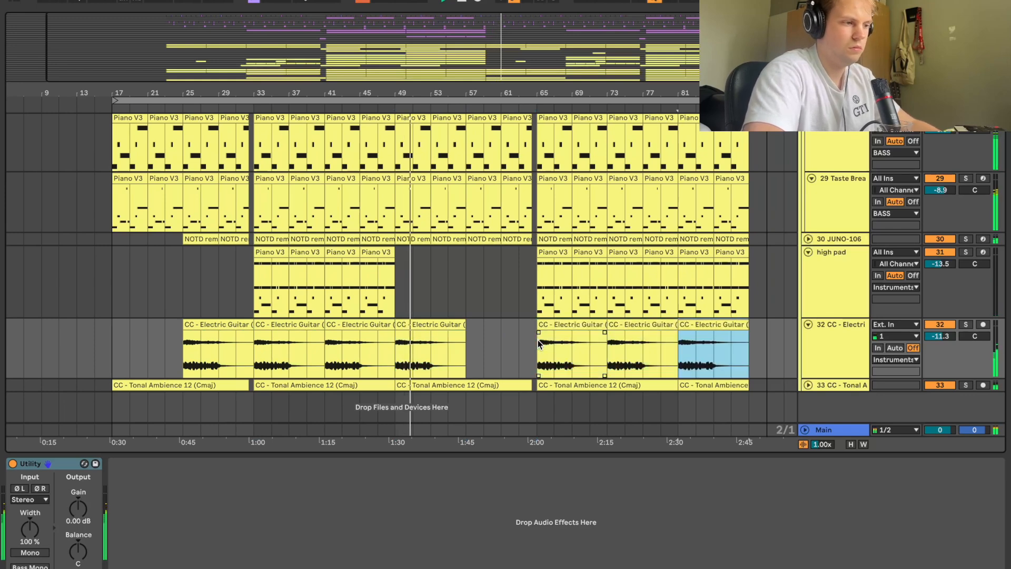
{"action": "left_click", "coordinate": [462, 340]}
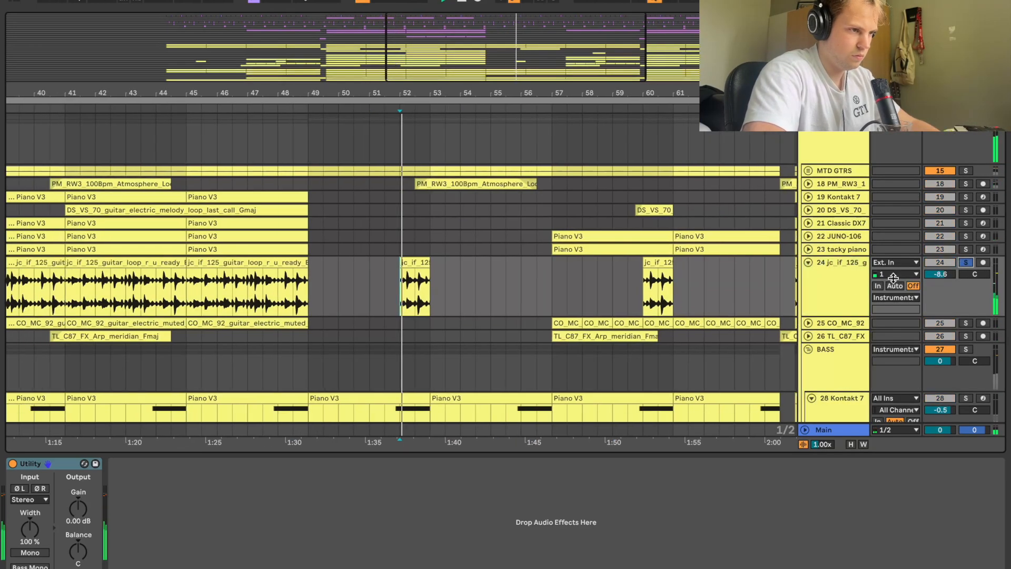
Add ValhallaVintageVerb to the jc_if_125 guitar loop track and play back its short clip at bar 52
{"action": "key", "text": "ctrl+f"}
{"action": "type", "text": "valhalla"}
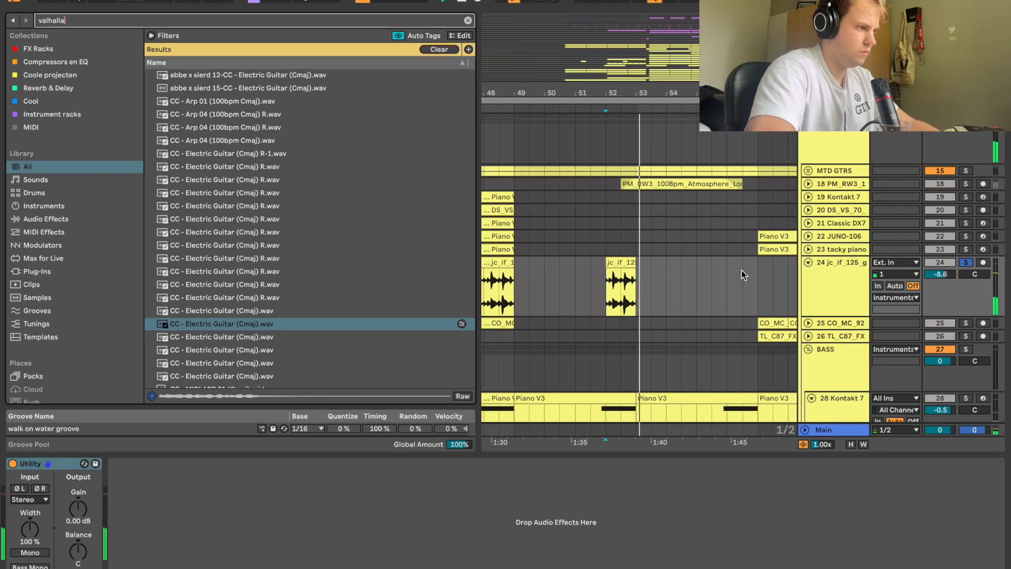
{"action": "scroll", "coordinate": [214, 252], "scroll_direction": "down", "scroll_amount": 3}
{"action": "double_click", "coordinate": [204, 354]}
{"action": "key", "text": "space"}
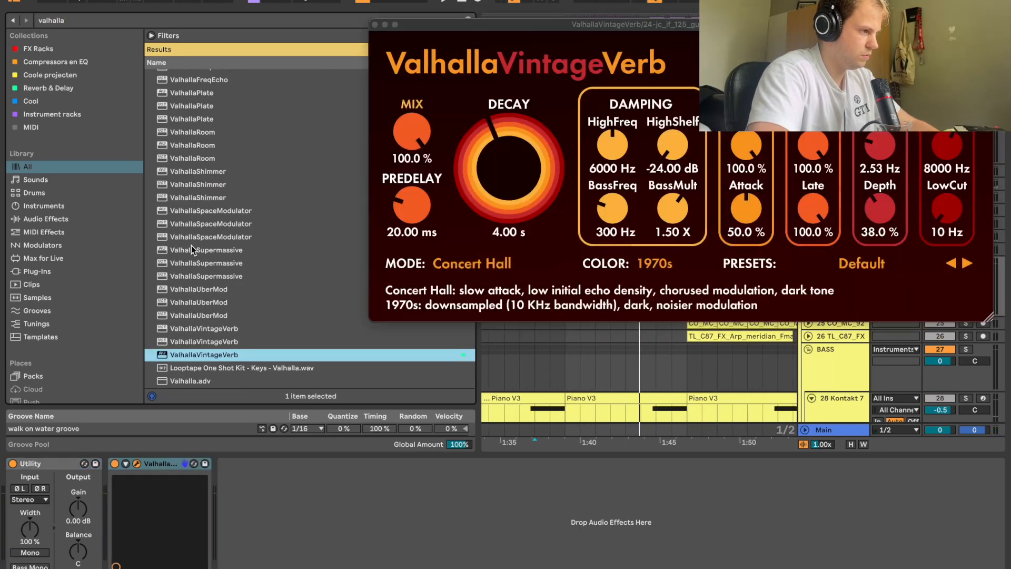
Set the reverb's mix to 33.6 %, decay to 3.10 s and LowCut to 600 Hz, then unsolo the track and raise it to -7.6 dB
{"action": "left_click_drag", "start_coordinate": [425, 135], "coordinate": [419, 246]}
{"action": "left_click_drag", "start_coordinate": [500, 141], "coordinate": [488, 144]}
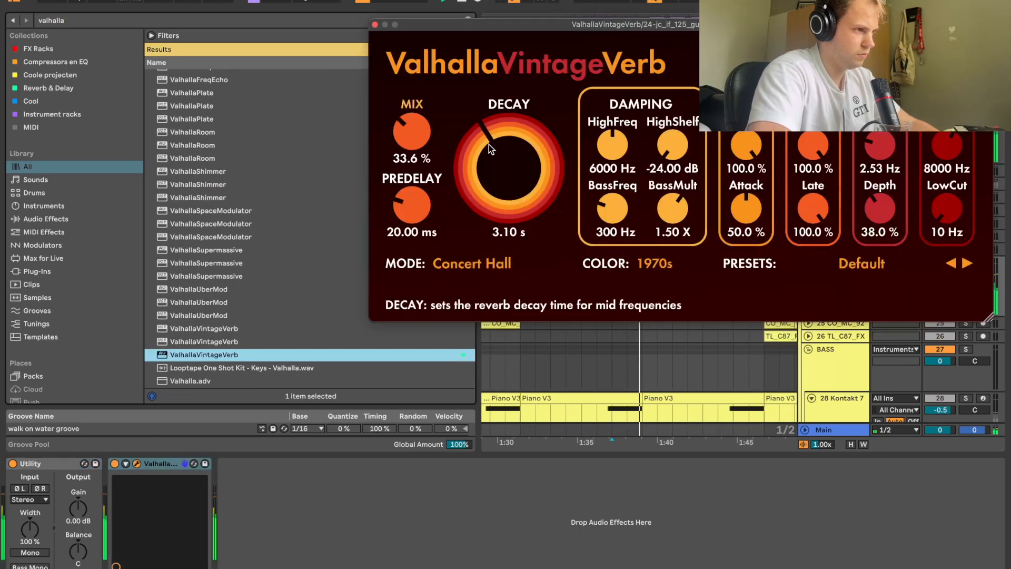
{"action": "left_click_drag", "start_coordinate": [947, 209], "coordinate": [936, 138]}
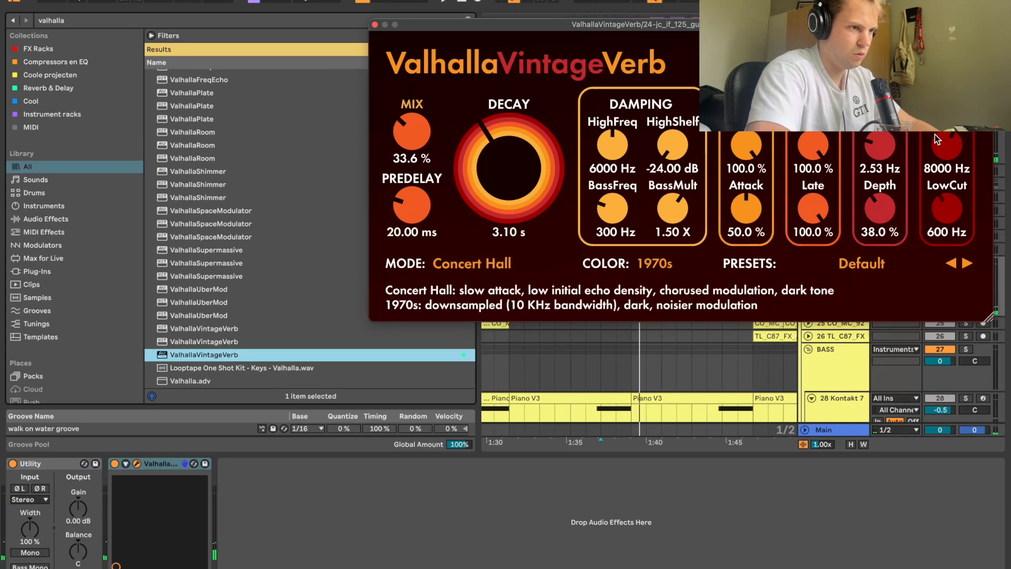
{"action": "left_click", "coordinate": [374, 24]}
{"action": "left_click", "coordinate": [966, 263]}
{"action": "left_click", "coordinate": [966, 262]}
{"action": "left_click", "coordinate": [15, 3]}
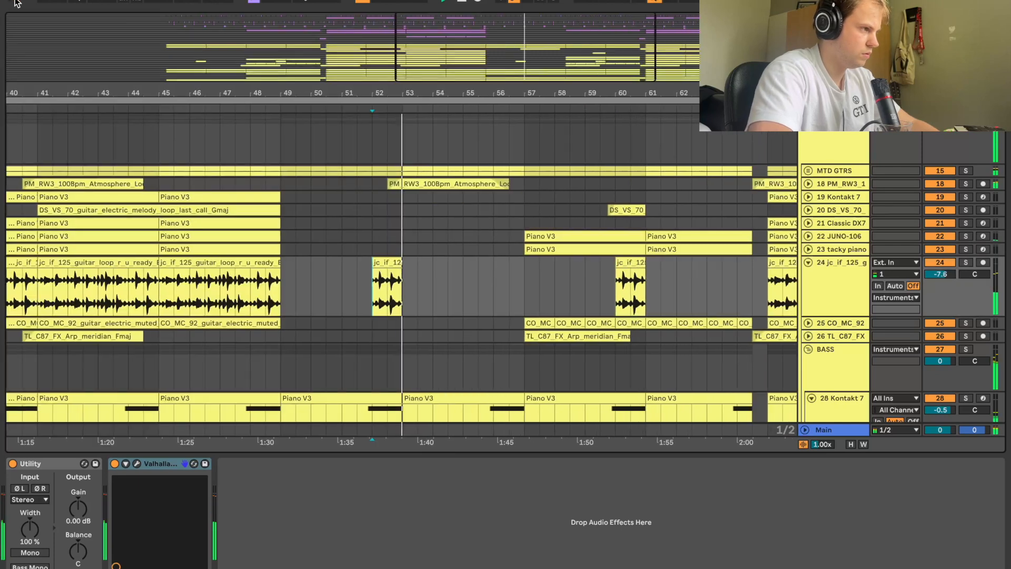
Select the MTD GTRS group and unfold it to show its two Kontakt 7 tracks
{"action": "scroll", "coordinate": [333, 228], "scroll_direction": "left", "scroll_amount": 7}
{"action": "left_click", "coordinate": [866, 170]}
{"action": "double_click", "coordinate": [402, 91]}
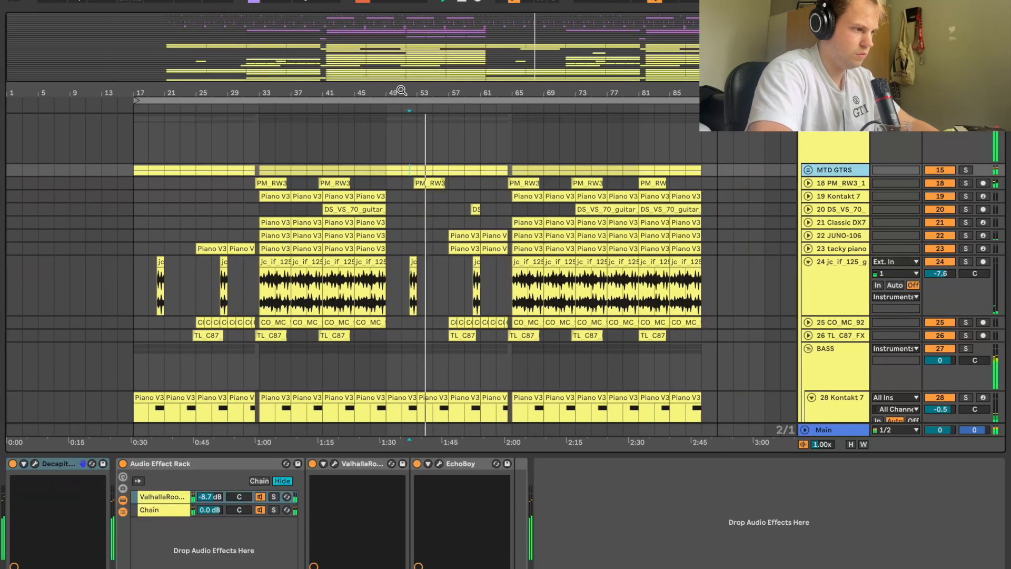
{"action": "left_click", "coordinate": [808, 170]}
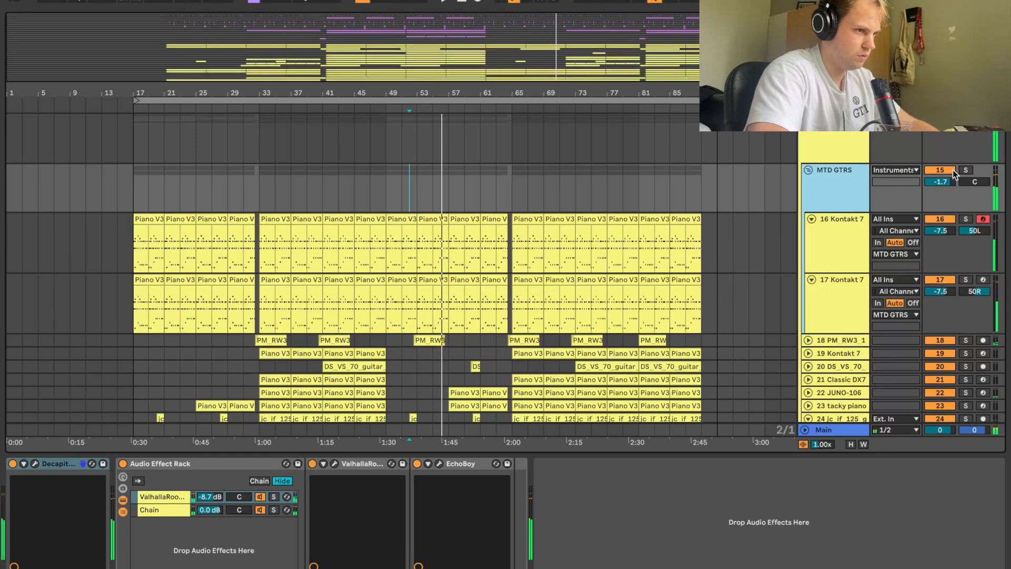
Add FabFilter Pro-Q 4 to the MTD GTRS group and roll off its low end with a low cut
{"action": "key", "text": "super+f"}
{"action": "type", "text": "fabfilter"}
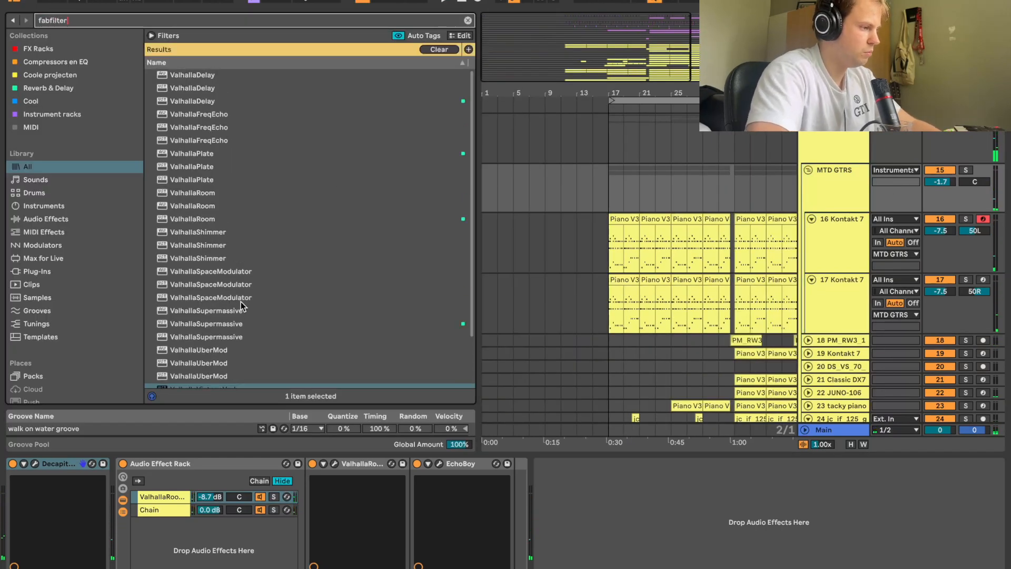
{"action": "left_click", "coordinate": [200, 244]}
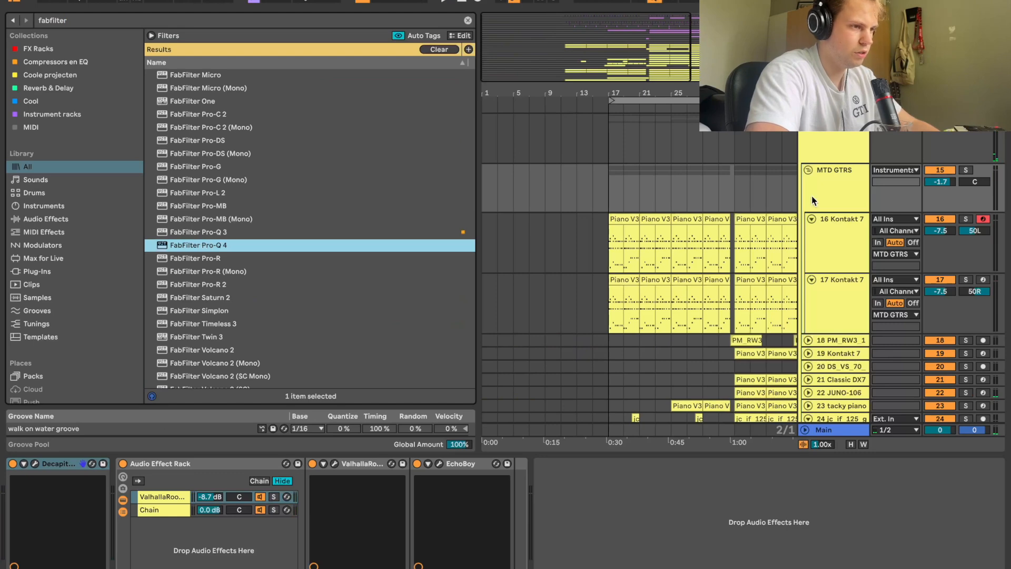
{"action": "key", "text": "Return"}
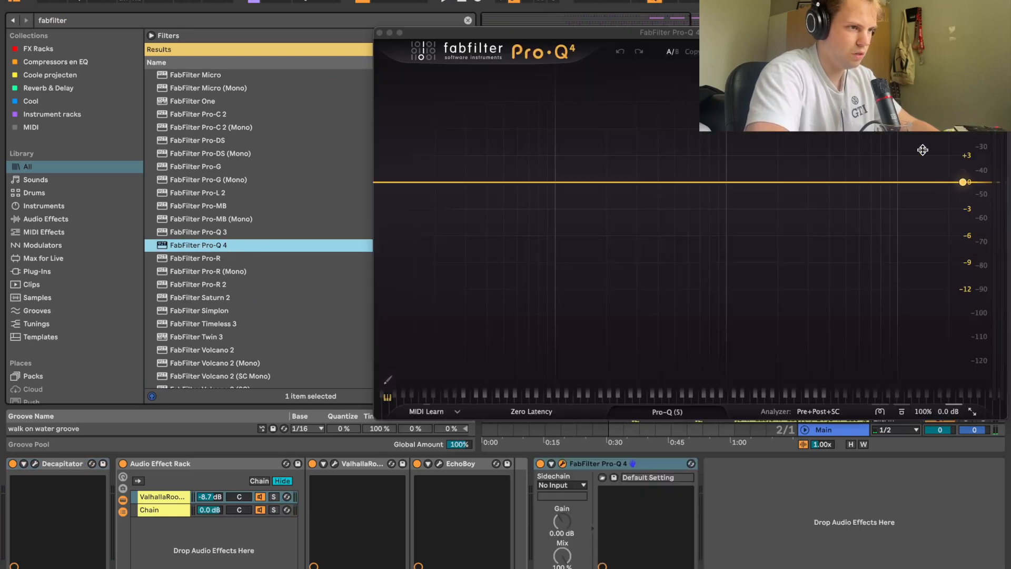
{"action": "left_click_drag", "start_coordinate": [388, 183], "coordinate": [532, 189]}
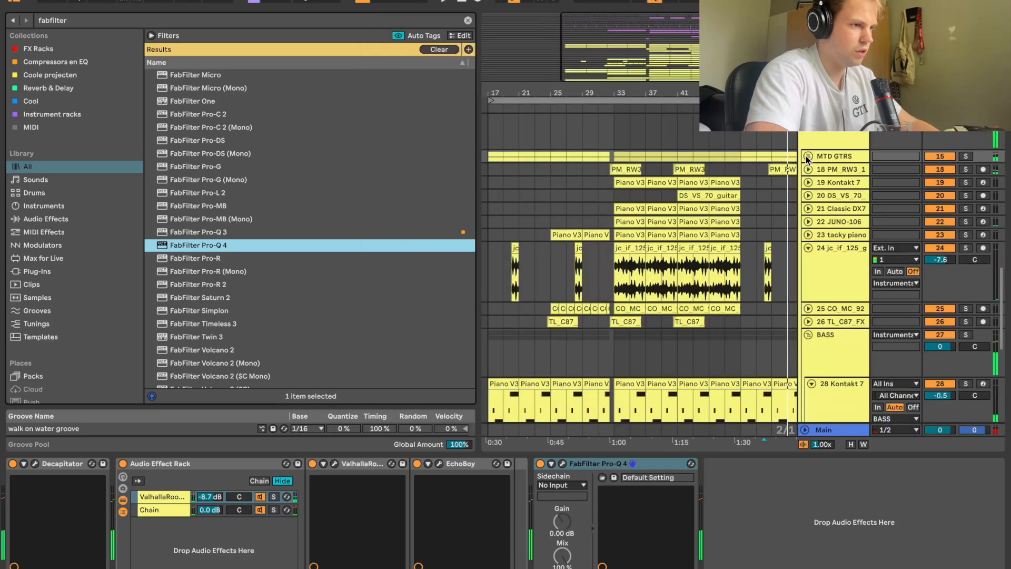
Add FabFilter Pro-Q 4 to the PM_RW3 track and apply a low cut to it
{"action": "double_click", "coordinate": [823, 169]}
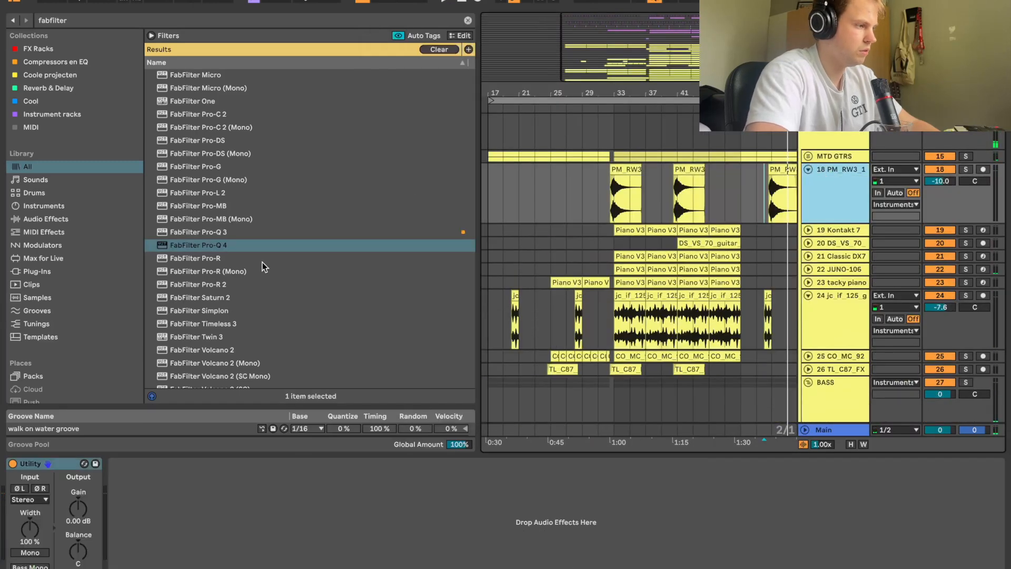
{"action": "double_click", "coordinate": [331, 245]}
{"action": "left_click_drag", "start_coordinate": [394, 189], "coordinate": [644, 188]}
{"action": "left_click", "coordinate": [382, 41]}
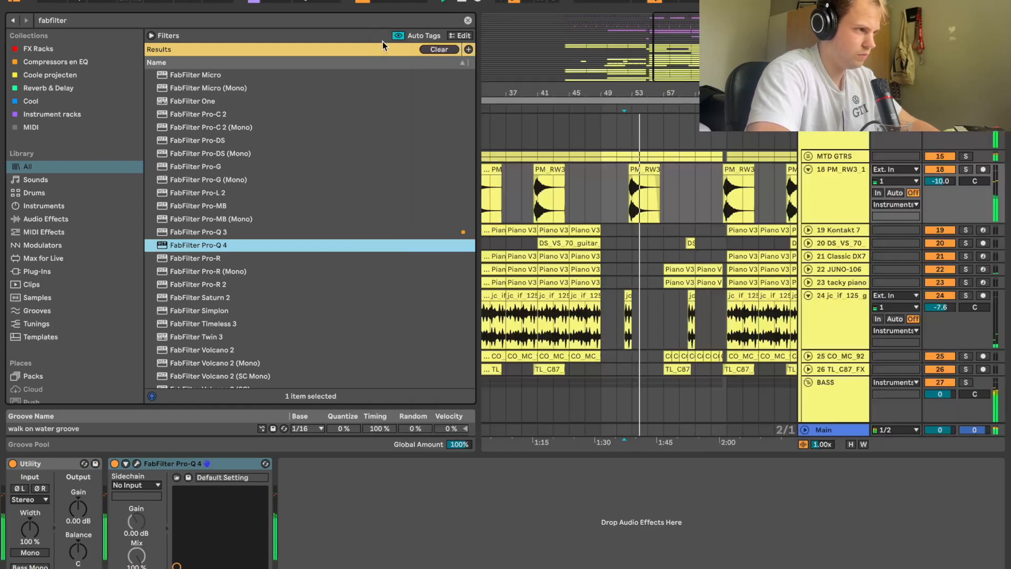
Solo Kontakt 7 track 19 during playback and set its Pro-Q 4 bell to -6.99 dB at 229.19 Hz with Q 0.882
{"action": "left_click", "coordinate": [735, 235]}
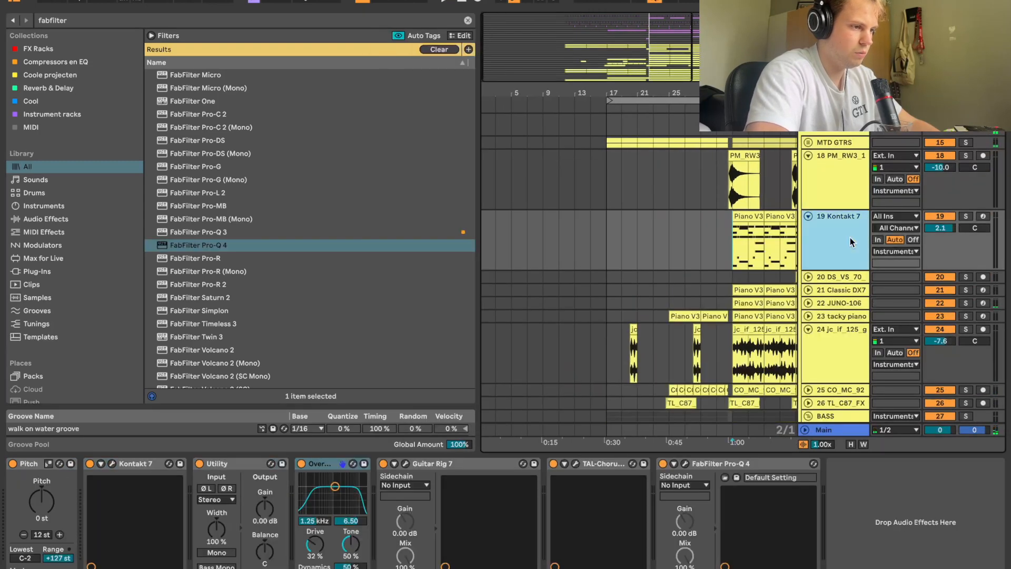
{"action": "left_click", "coordinate": [965, 216]}
{"action": "key", "text": "space"}
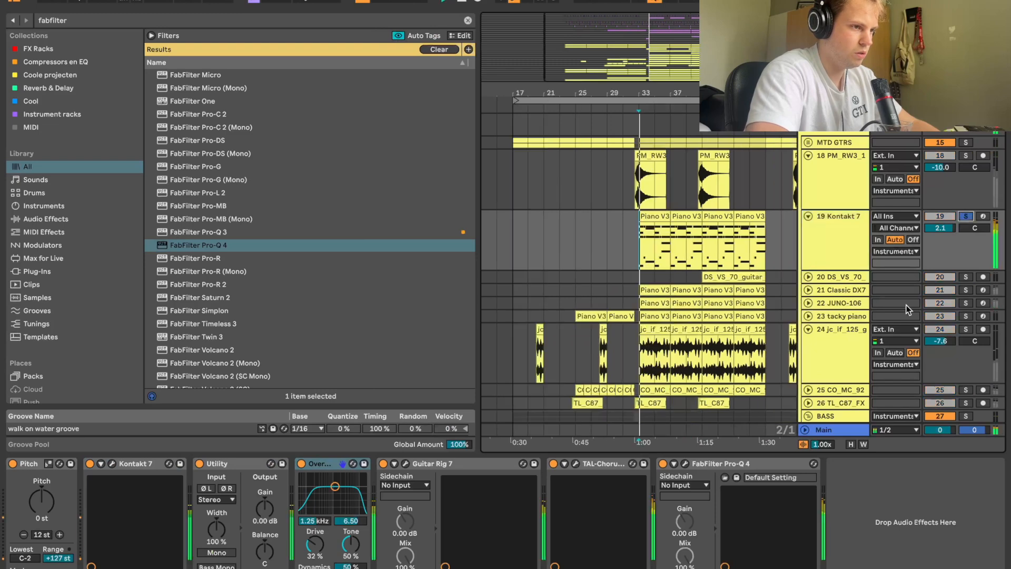
{"action": "left_click", "coordinate": [685, 464]}
{"action": "mouse_move", "coordinate": [297, 240]}
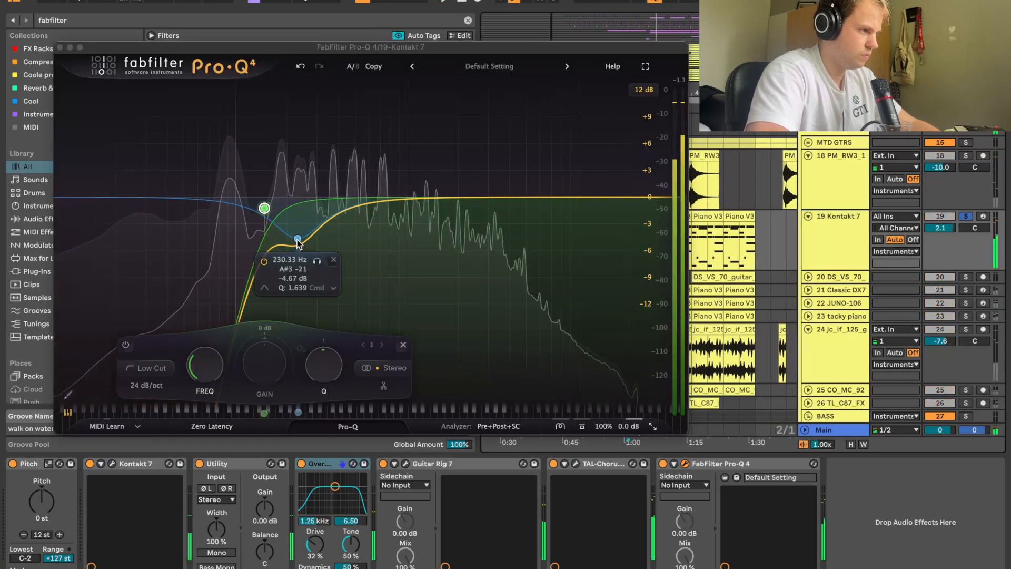
{"action": "left_click_drag", "start_coordinate": [297, 239], "coordinate": [296, 259]}
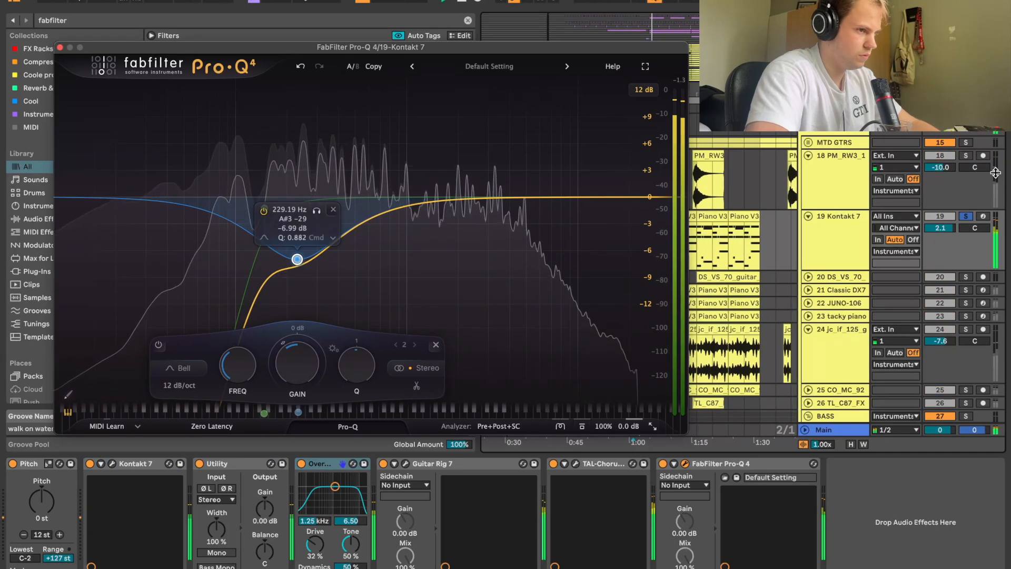
Unsolo Kontakt 7 track 19, add a high shelf at about 1.7 kHz boosted roughly 5.3 dB, and close the EQ and browser
{"action": "left_click", "coordinate": [966, 216]}
{"action": "left_click_drag", "start_coordinate": [589, 197], "coordinate": [446, 149]}
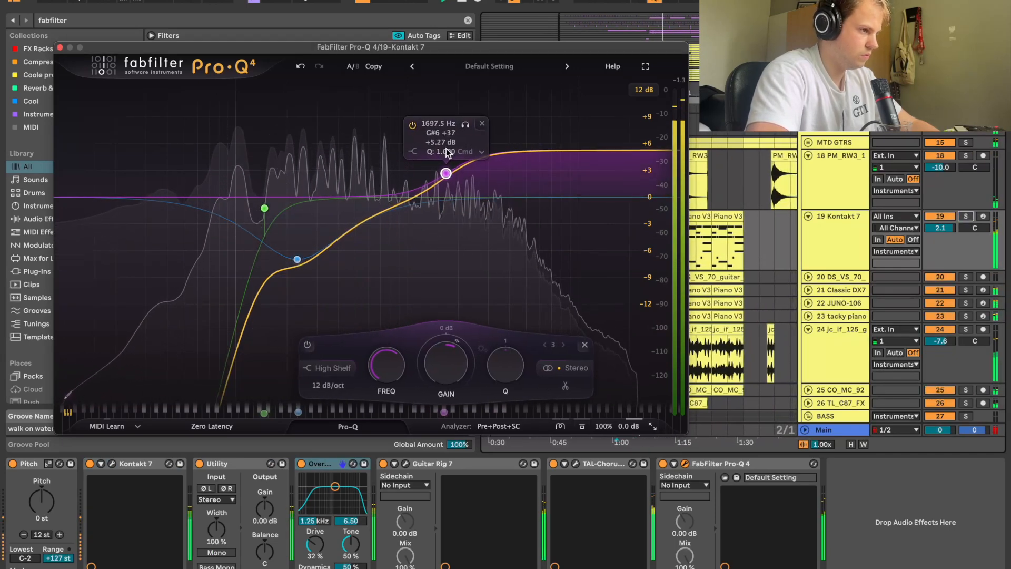
{"action": "left_click", "coordinate": [60, 48]}
{"action": "left_click", "coordinate": [15, 4]}
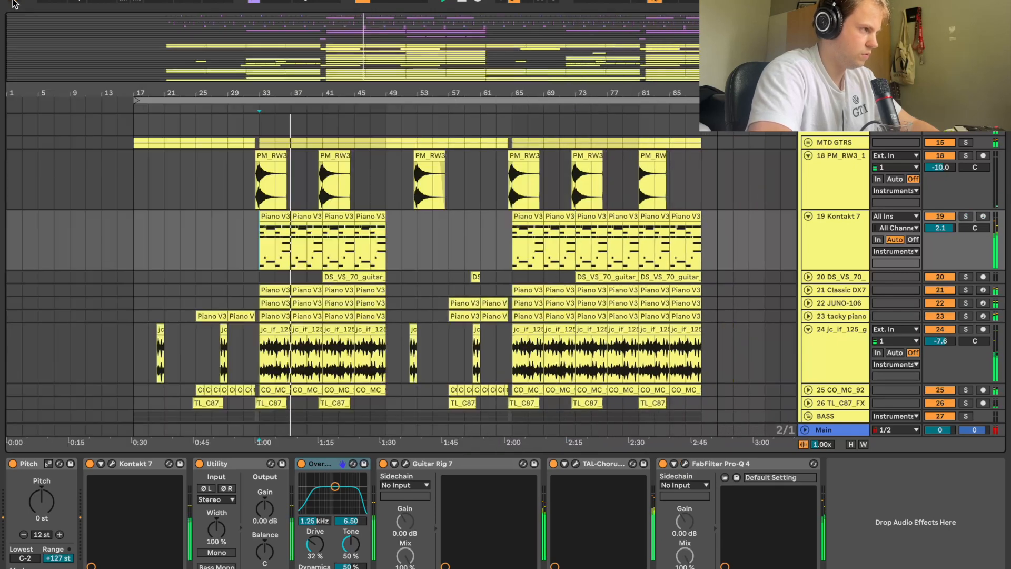
Add FabFilter Pro-Q 4 to the DS_VS_70 guitar track and roll off its low end with a low cut
{"action": "scroll", "coordinate": [567, 237], "scroll_direction": "down", "scroll_amount": 3}
{"action": "left_click", "coordinate": [837, 217]}
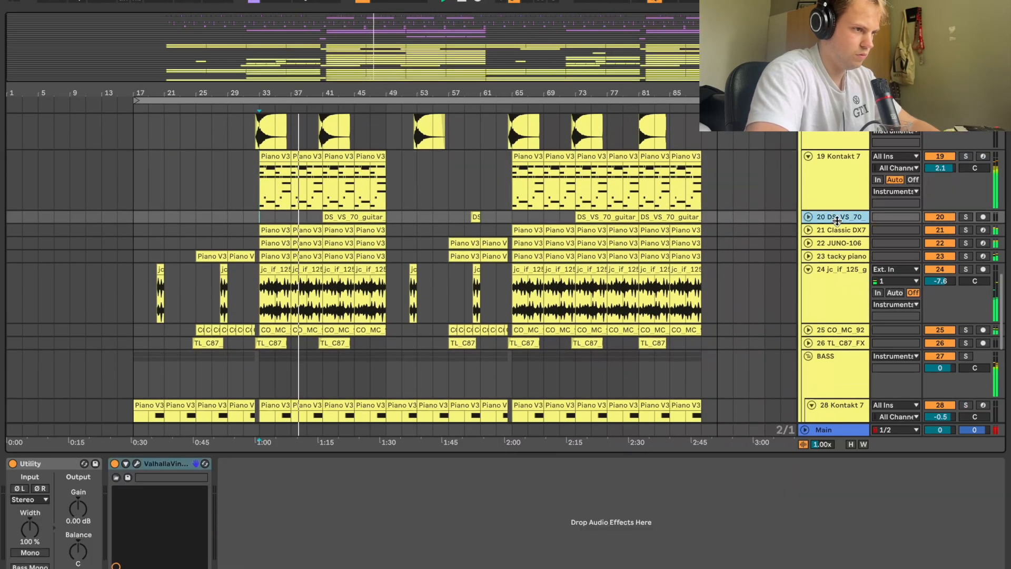
{"action": "key", "text": "ctrl+f"}
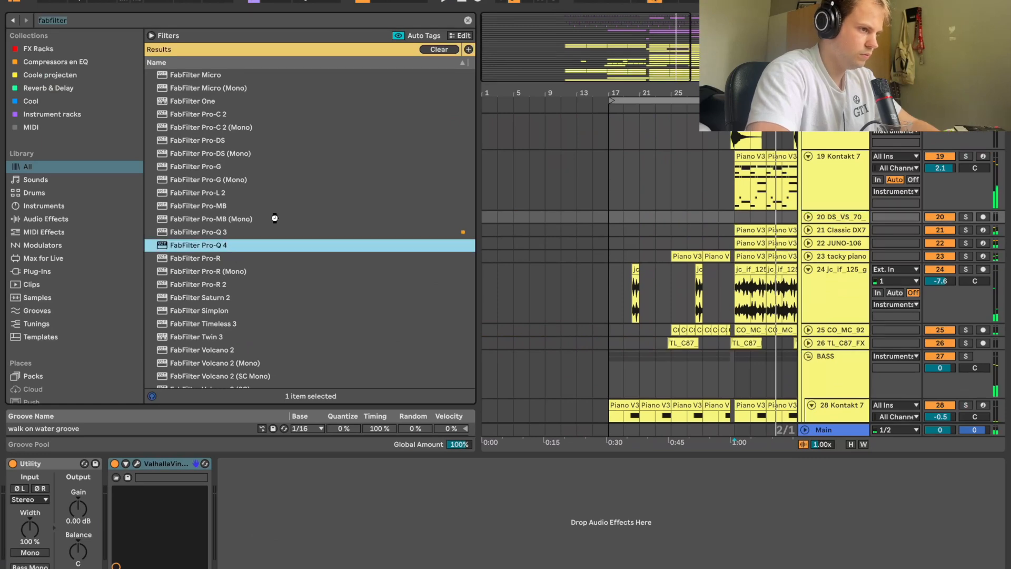
{"action": "double_click", "coordinate": [227, 245]}
{"action": "scroll", "coordinate": [756, 188], "scroll_direction": "down", "scroll_amount": 1}
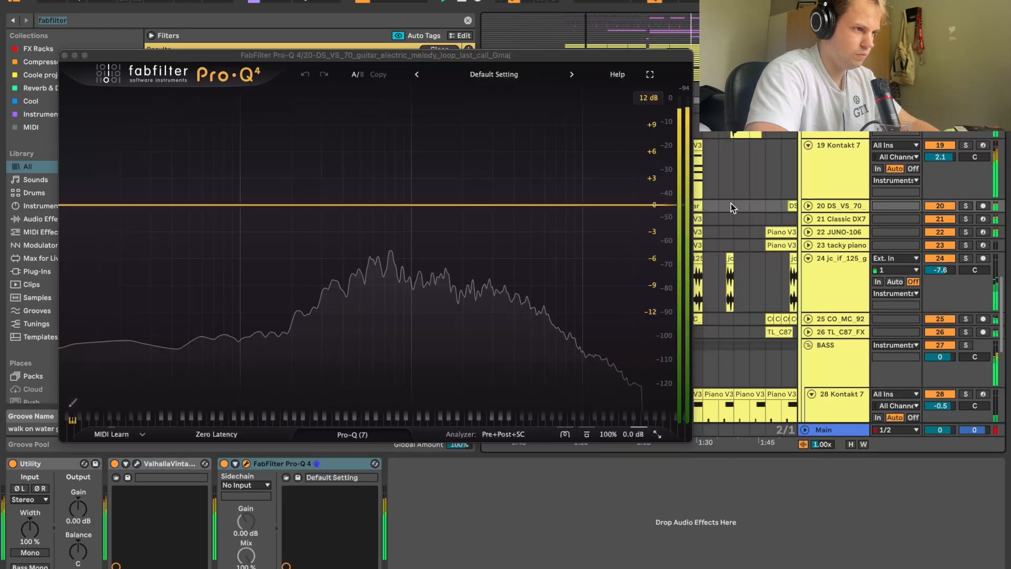
{"action": "left_click", "coordinate": [74, 205]}
{"action": "left_click_drag", "start_coordinate": [74, 205], "coordinate": [287, 208]}
{"action": "left_click", "coordinate": [65, 56]}
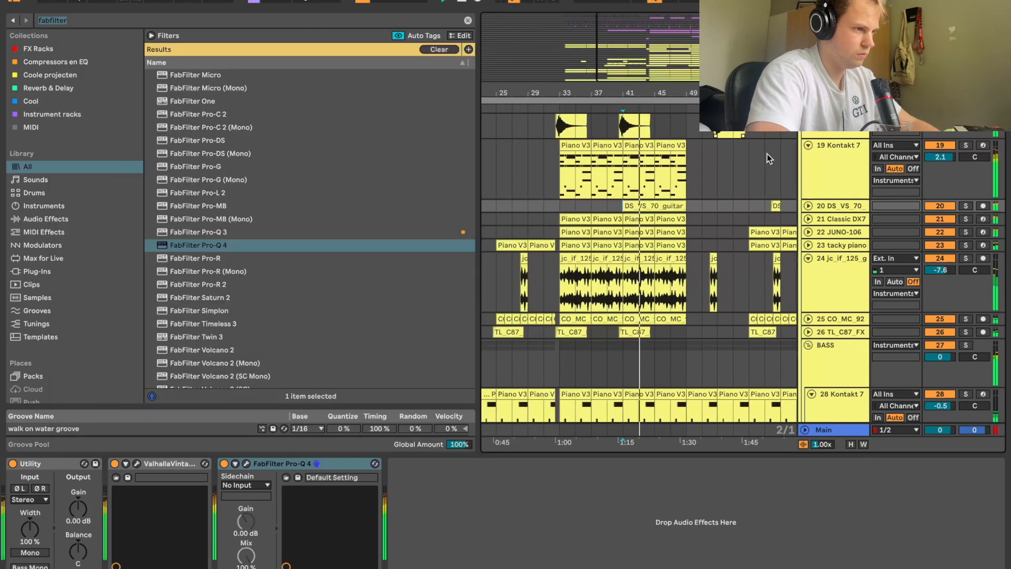
Add Overdrive to the soloed DS_VS_70 track at 966 Hz, bandwidth 3.33 and 21 % drive, and move it directly after Utility
{"action": "left_click", "coordinate": [965, 205]}
{"action": "type", "text": "over"}
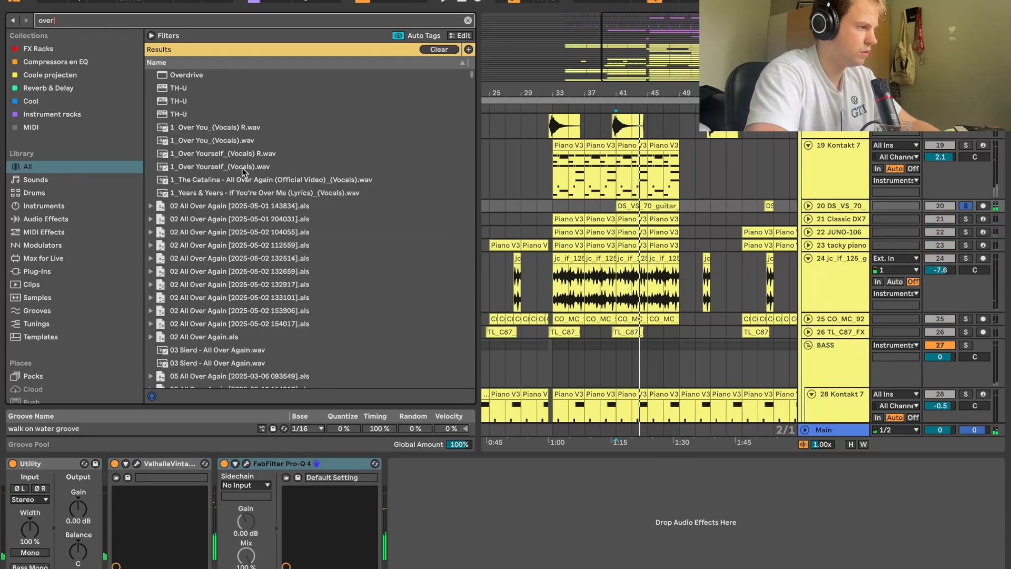
{"action": "double_click", "coordinate": [199, 78]}
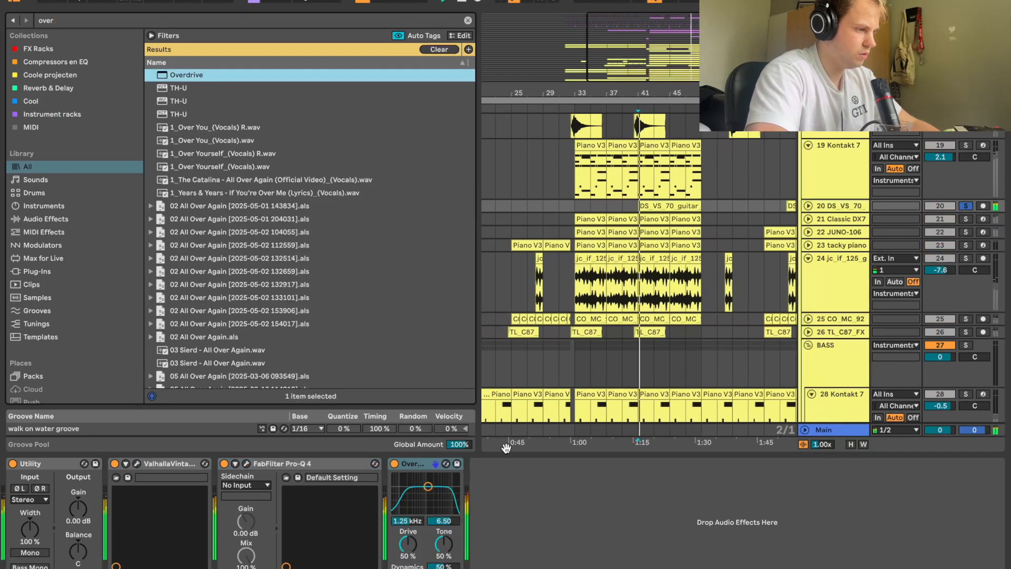
{"action": "left_click_drag", "start_coordinate": [424, 499], "coordinate": [425, 499]}
{"action": "left_click_drag", "start_coordinate": [408, 544], "coordinate": [408, 566]}
{"action": "left_click_drag", "start_coordinate": [425, 464], "coordinate": [216, 473]}
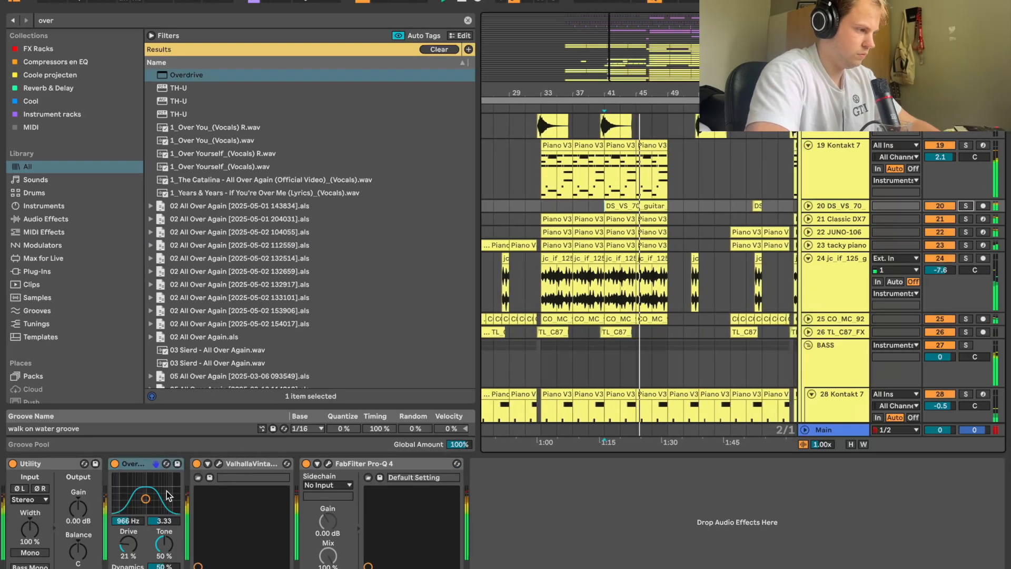
Add FabFilter Pro-Q 4 to JUNO-106 track 22 with a low cut and a -4.88 dB bell at 156.48 Hz, Q 1.413
{"action": "left_click", "coordinate": [843, 234]}
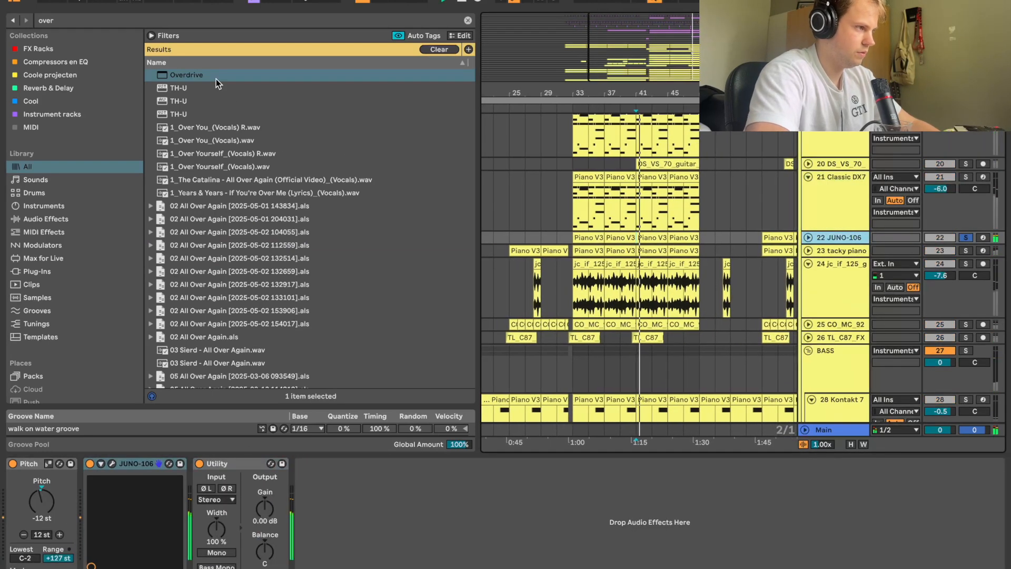
{"action": "key", "text": "ctrl+f"}
{"action": "type", "text": "fabfi"}
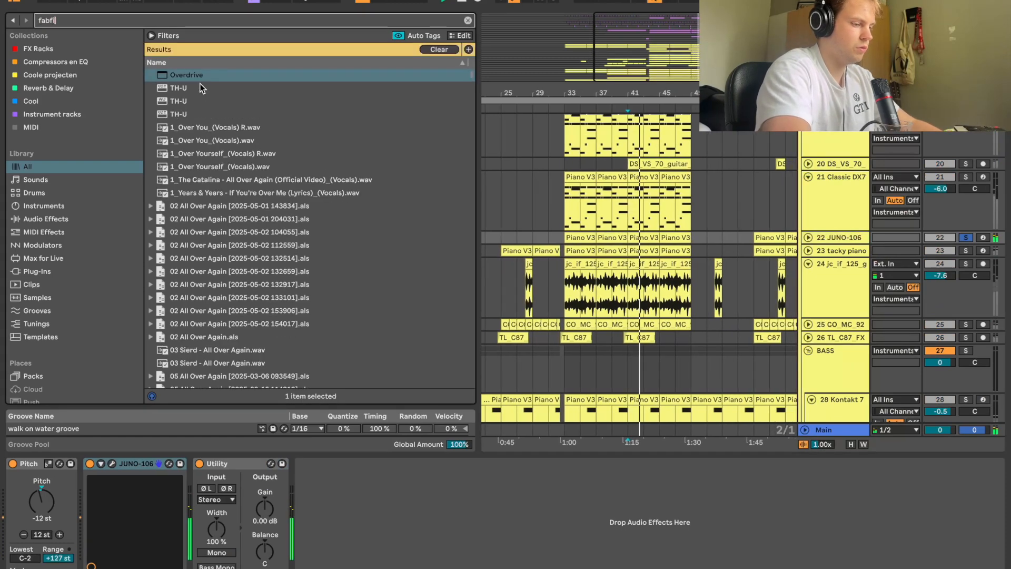
{"action": "type", "text": "lter"}
{"action": "left_click", "coordinate": [212, 245]}
{"action": "double_click", "coordinate": [211, 245]}
{"action": "left_click_drag", "start_coordinate": [74, 214], "coordinate": [278, 257]}
{"action": "left_click", "coordinate": [282, 244]}
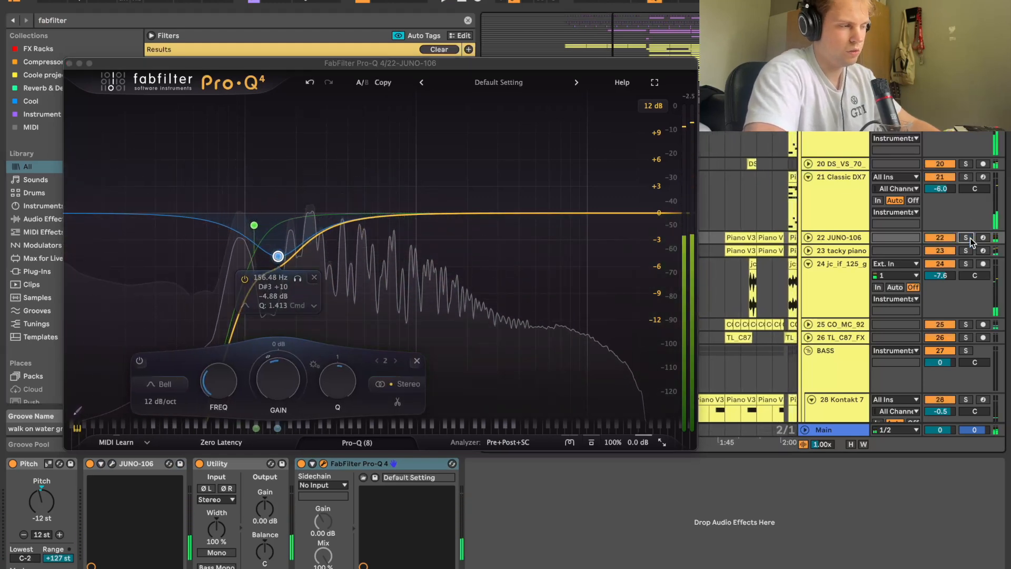
{"action": "left_click", "coordinate": [69, 63]}
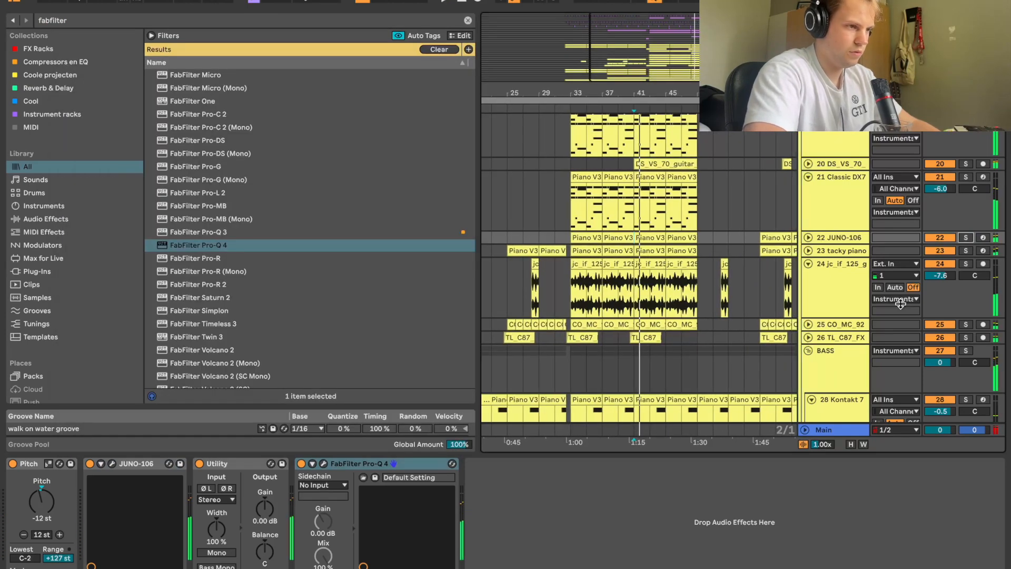
Add FabFilter Pro-Q 4 to the jc_if_125 guitar loop track with a 30 dB/oct low cut at 149.60 Hz
{"action": "left_click", "coordinate": [860, 251]}
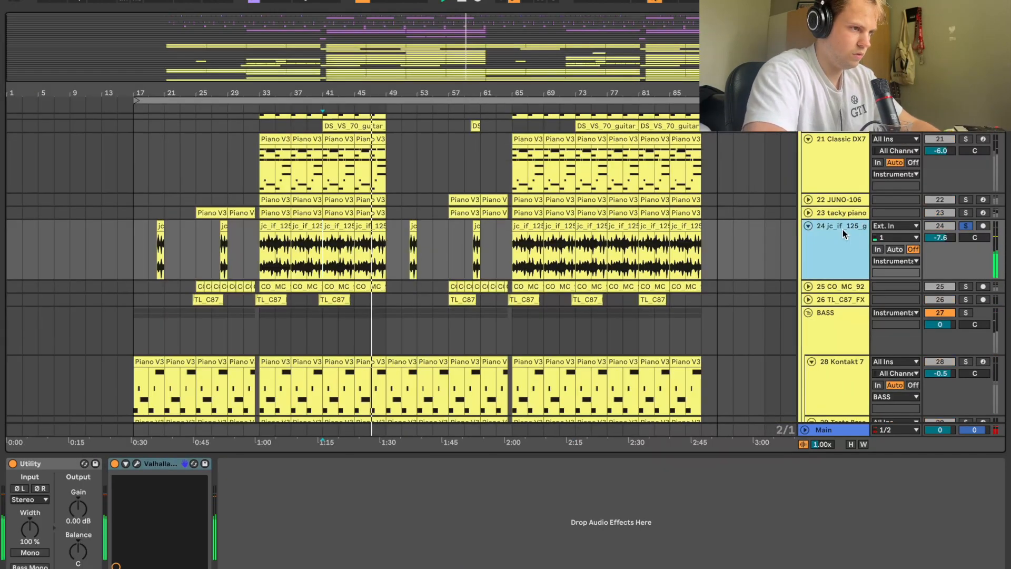
{"action": "key", "text": "super+f"}
{"action": "double_click", "coordinate": [221, 245]}
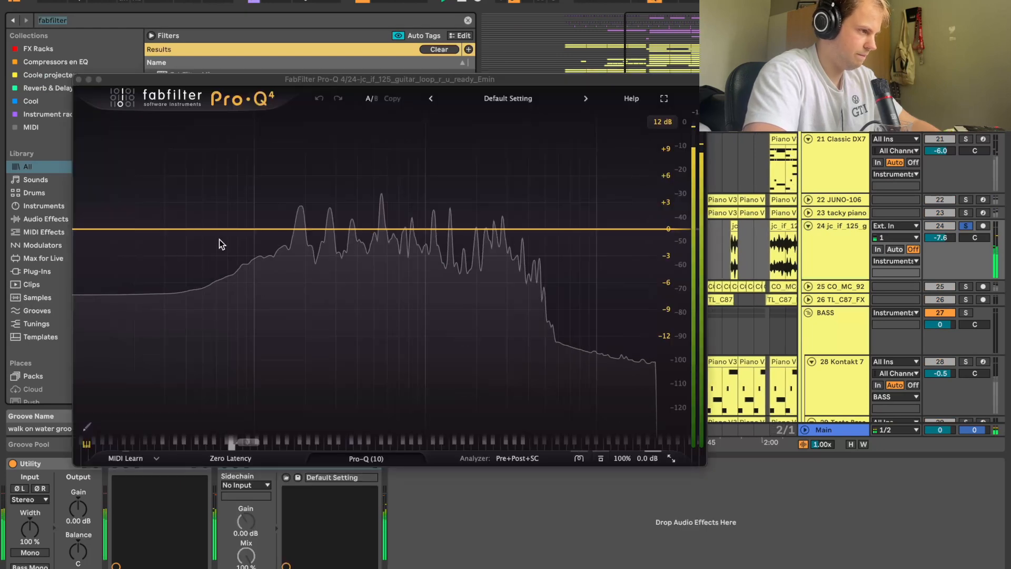
{"action": "left_click_drag", "start_coordinate": [90, 229], "coordinate": [271, 240]}
{"action": "left_click_drag", "start_coordinate": [290, 189], "coordinate": [310, 204]}
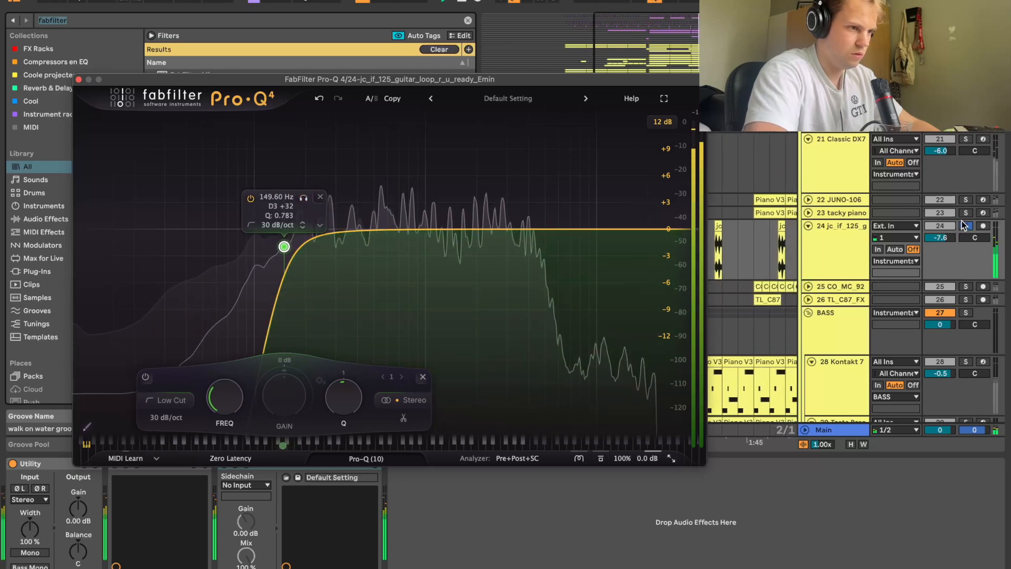
{"action": "left_click", "coordinate": [78, 79]}
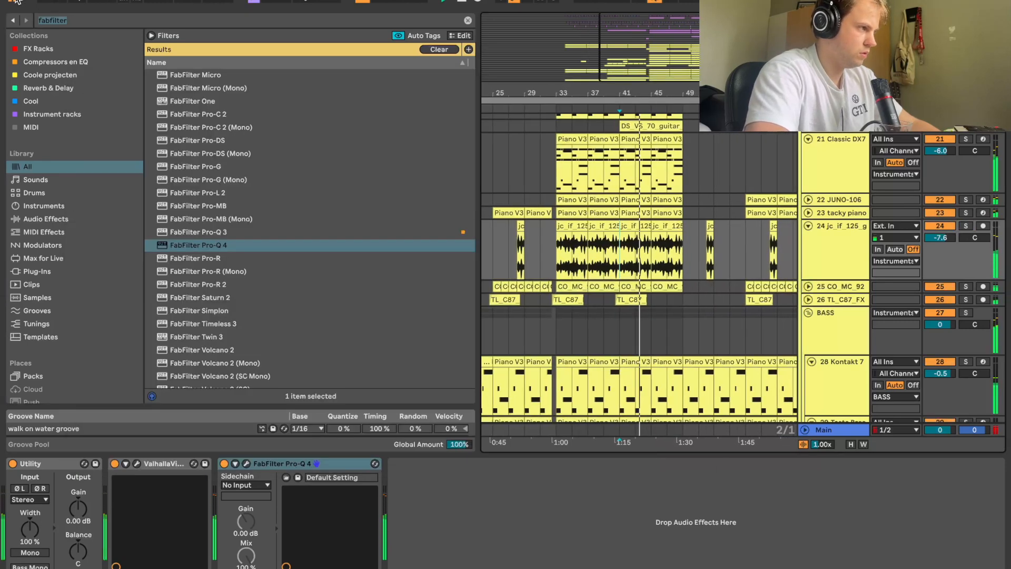
{"action": "key", "text": "super+alt+b"}
Solo the BASS group, add the UADx LA-2 Compressor to it and play the section back
{"action": "scroll", "coordinate": [367, 264], "scroll_direction": "down", "scroll_amount": 2}
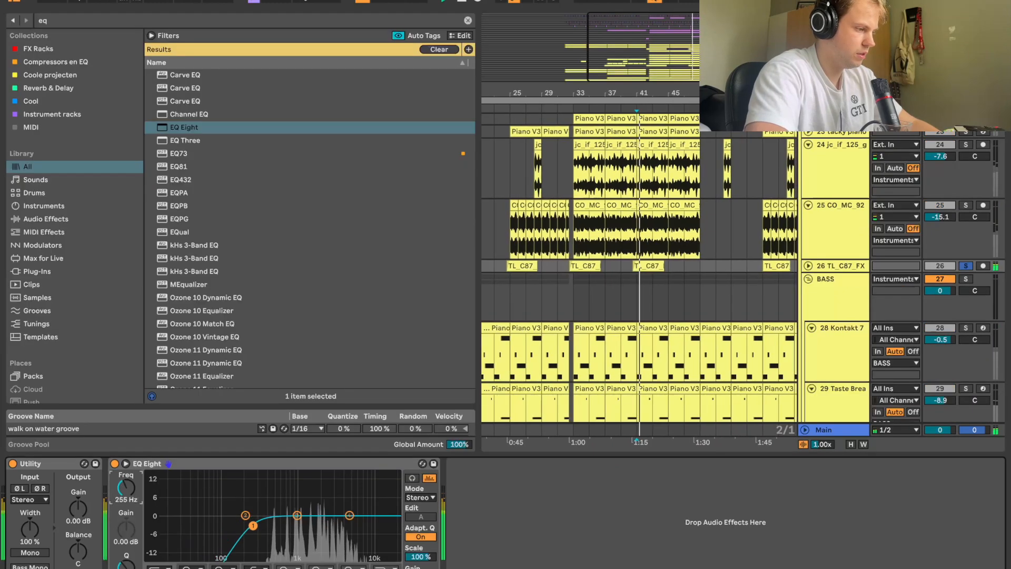
{"action": "scroll", "coordinate": [816, 210], "scroll_direction": "down", "scroll_amount": 5}
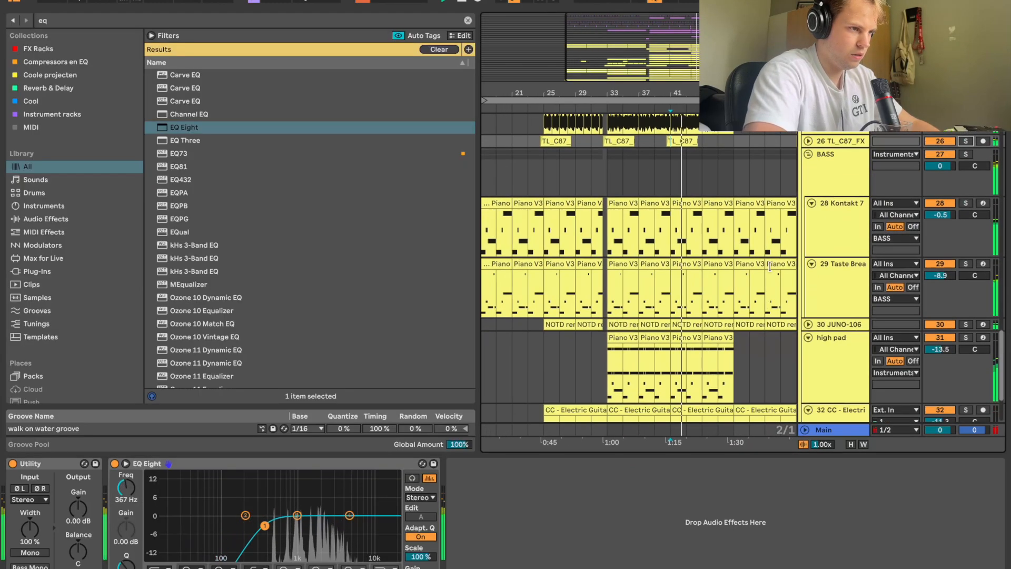
{"action": "left_click", "coordinate": [815, 187]}
{"action": "left_click", "coordinate": [966, 154]}
{"action": "key", "text": "space"}
{"action": "key", "text": "super+f"}
{"action": "type", "text": "uad"}
{"action": "left_click", "coordinate": [237, 154]}
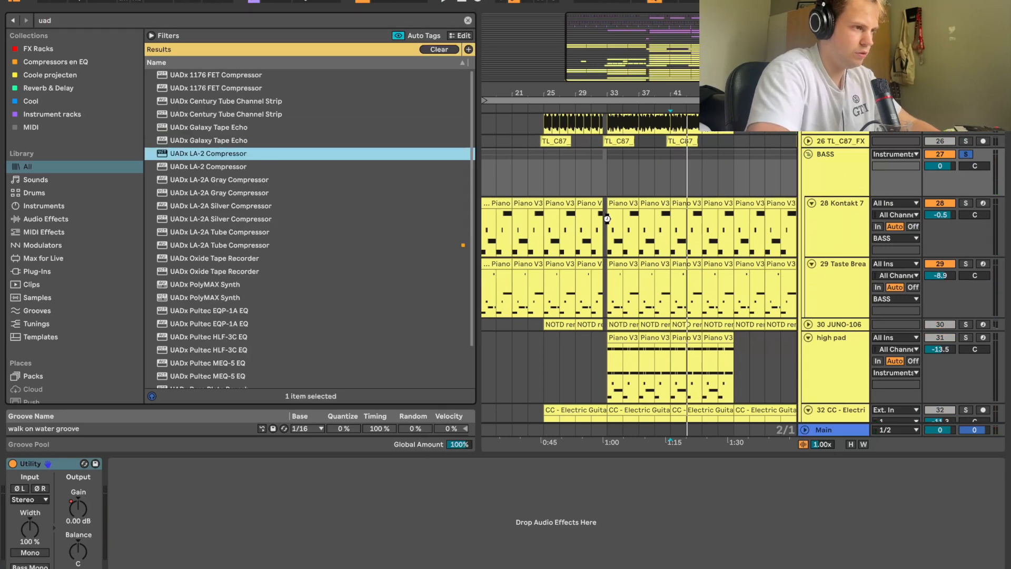
{"action": "key", "text": "space"}
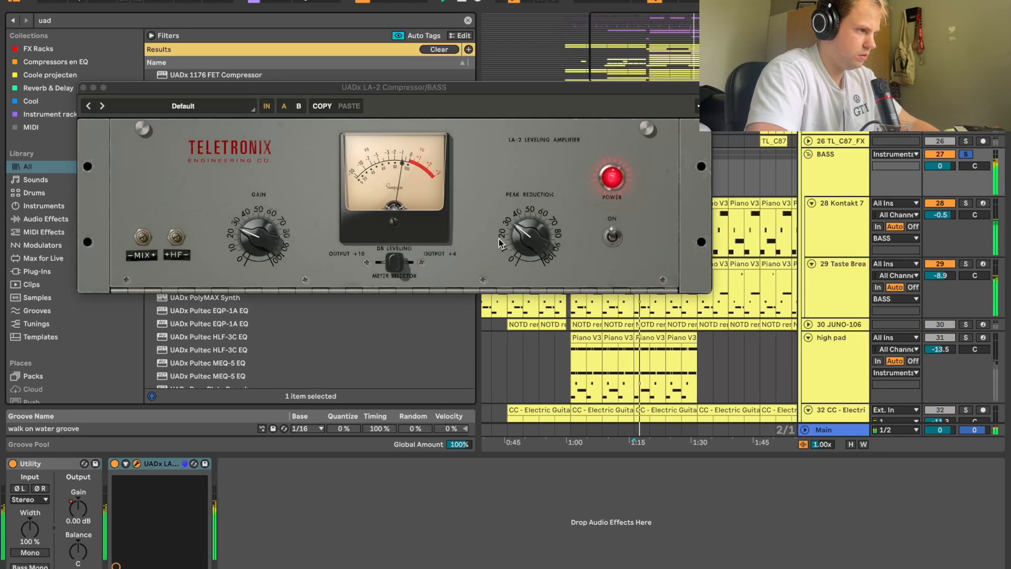
Raise the LA-2's Peak Reduction to about 40, unsolo the BASS group and hide the plug-in window
{"action": "left_click_drag", "start_coordinate": [538, 235], "coordinate": [542, 215]}
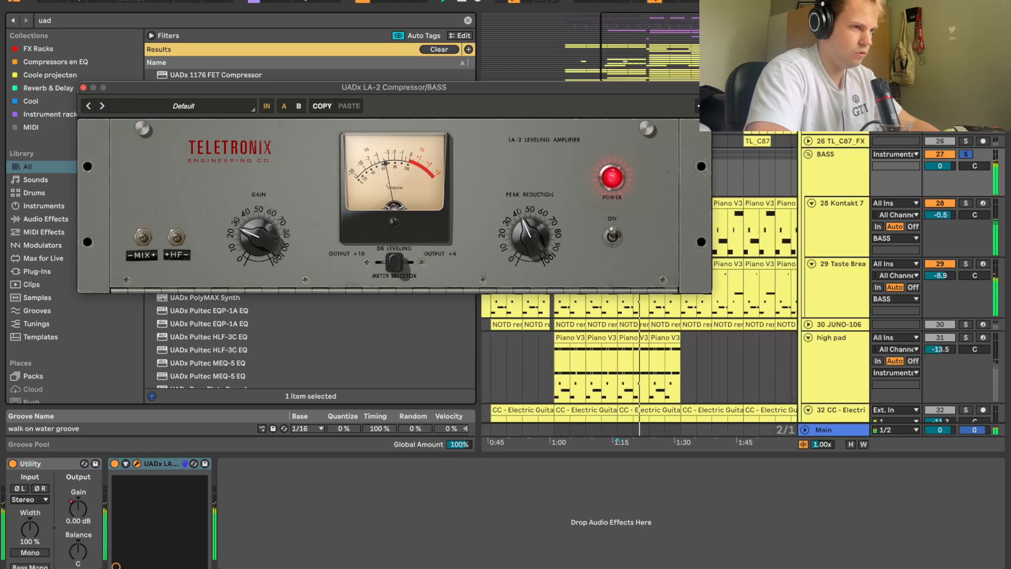
{"action": "left_click", "coordinate": [967, 155]}
{"action": "key", "text": "super+alt+p"}
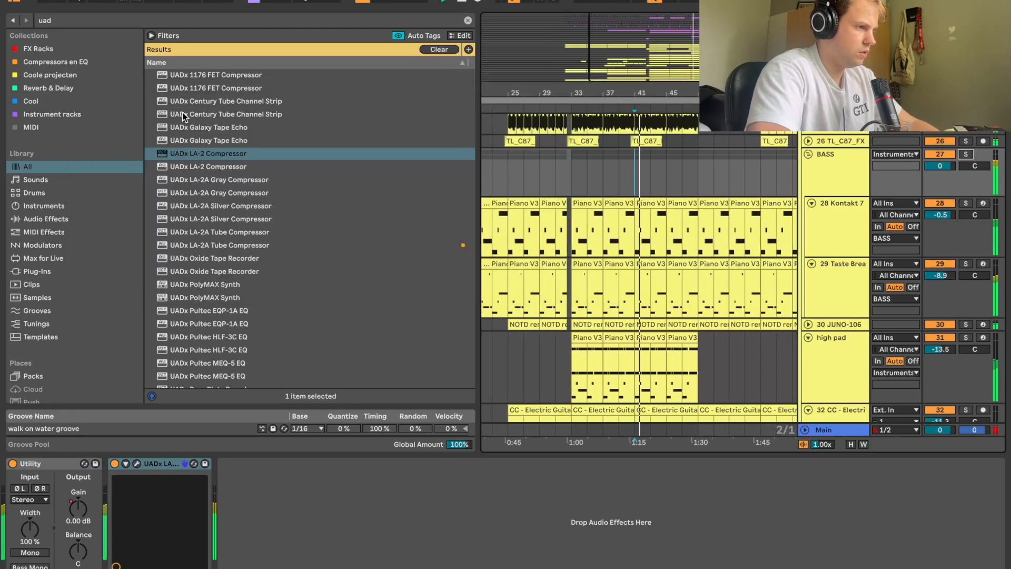
Add EQ Eight after the LA-2 compressor on the BASS group
{"action": "scroll", "coordinate": [524, 228], "scroll_direction": "left", "scroll_amount": 5}
{"action": "key", "text": "super+f"}
{"action": "type", "text": "eq"}
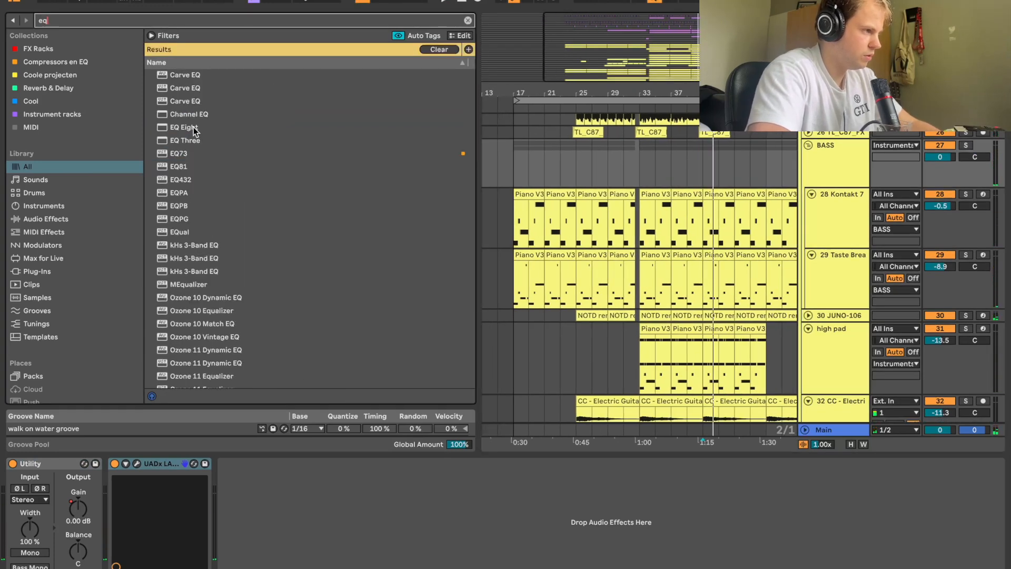
{"action": "double_click", "coordinate": [194, 129]}
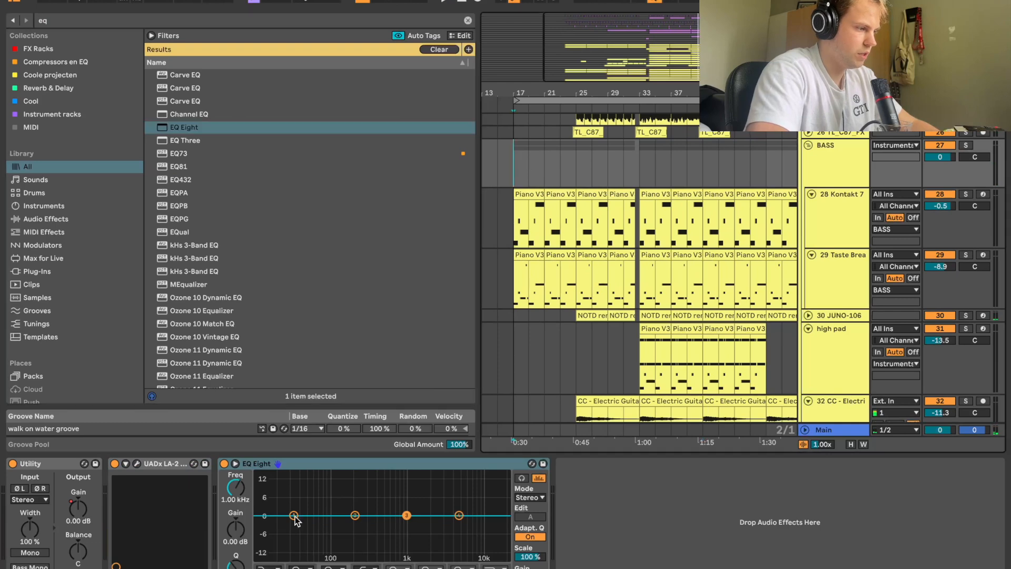
Shape the BASS group's EQ Eight with a low shelf on band 1 at 129 Hz, cutting -6.32 dB
{"action": "left_click", "coordinate": [264, 565]}
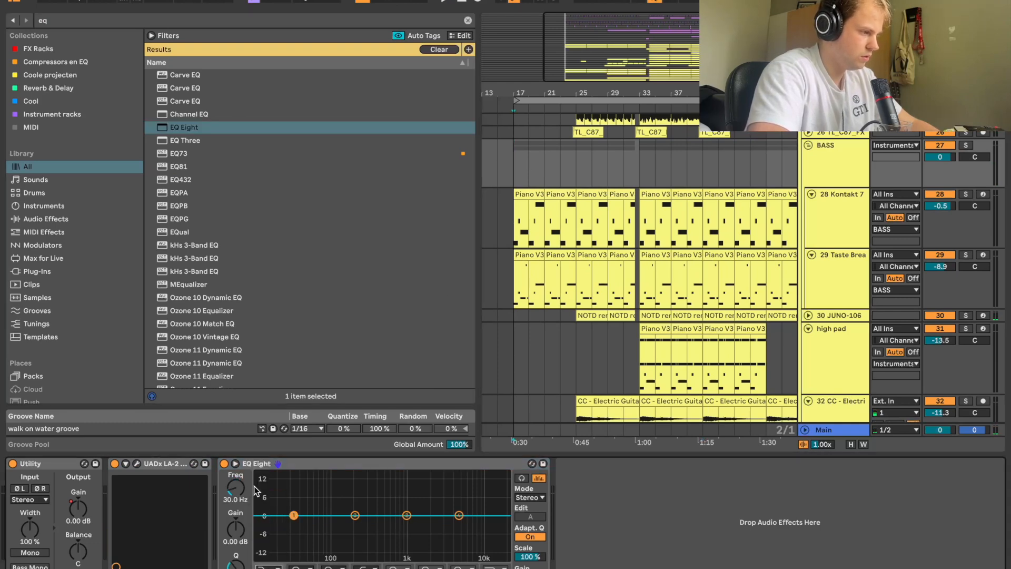
{"action": "key", "text": "space"}
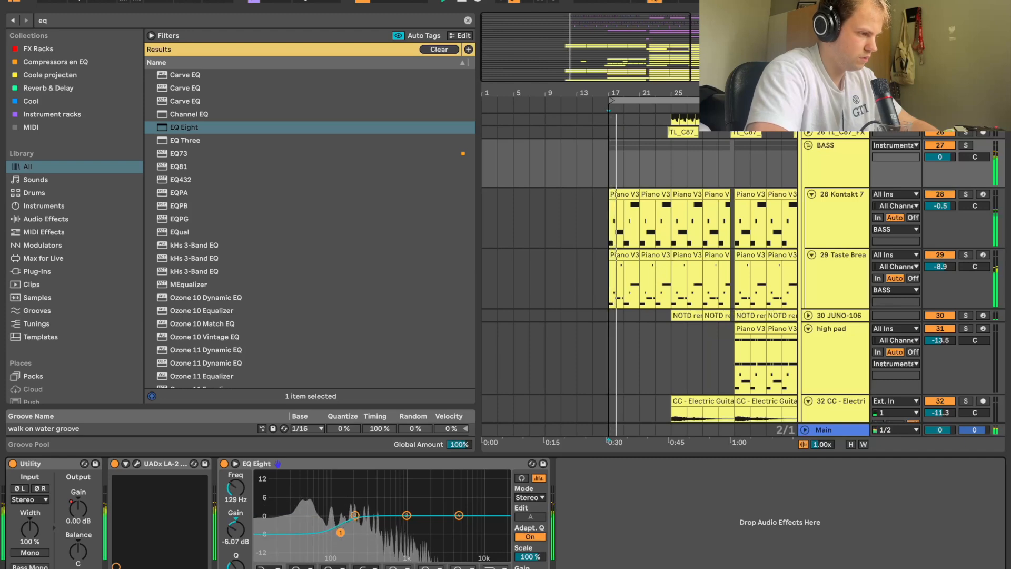
{"action": "left_click", "coordinate": [224, 464]}
Automate the EQ Eight's Device On so it is active from bar 17 until about bar 33, and play across the change
{"action": "right_click", "coordinate": [224, 463]}
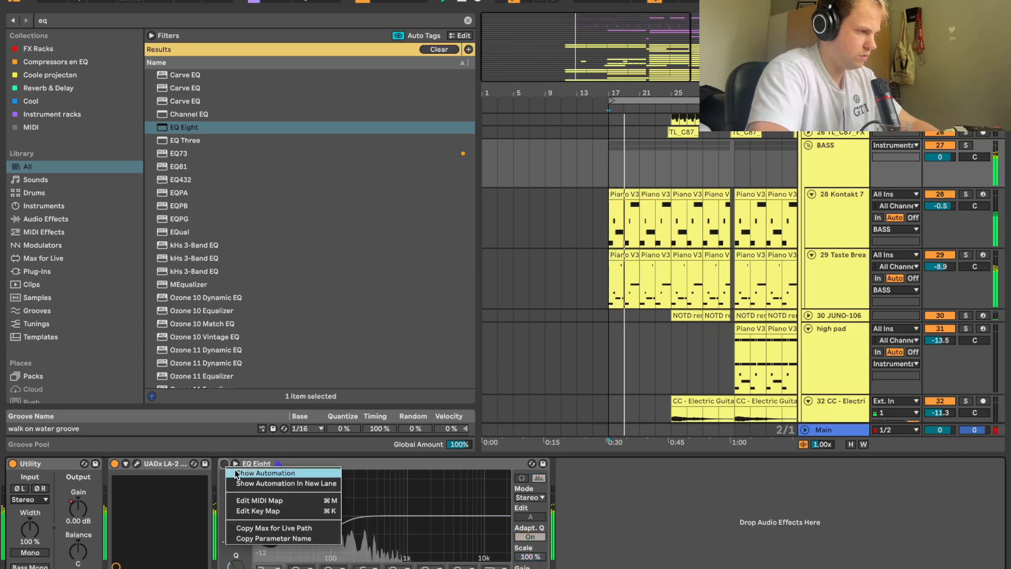
{"action": "left_click", "coordinate": [263, 470]}
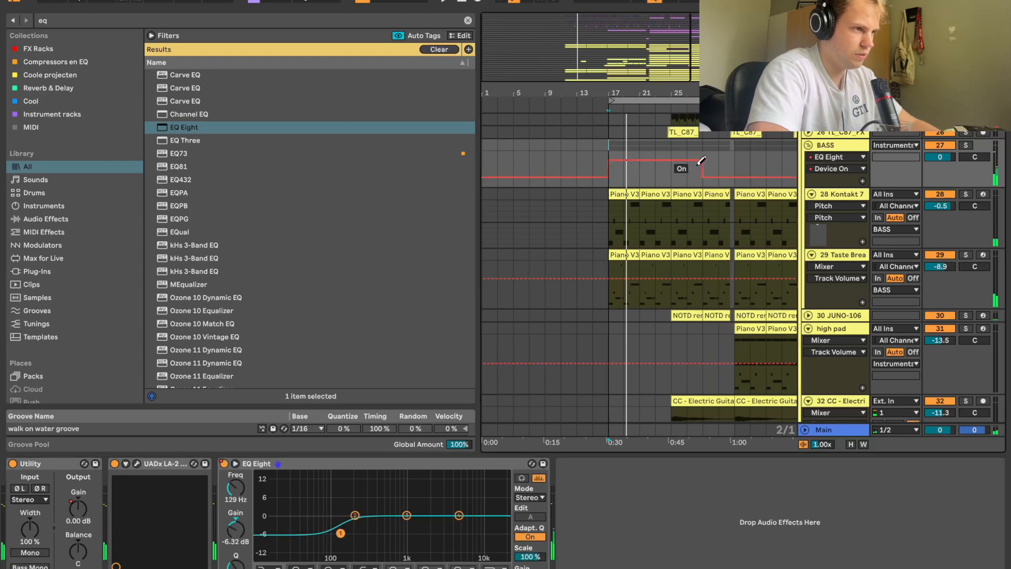
{"action": "scroll", "coordinate": [713, 174], "scroll_direction": "right", "scroll_amount": 5}
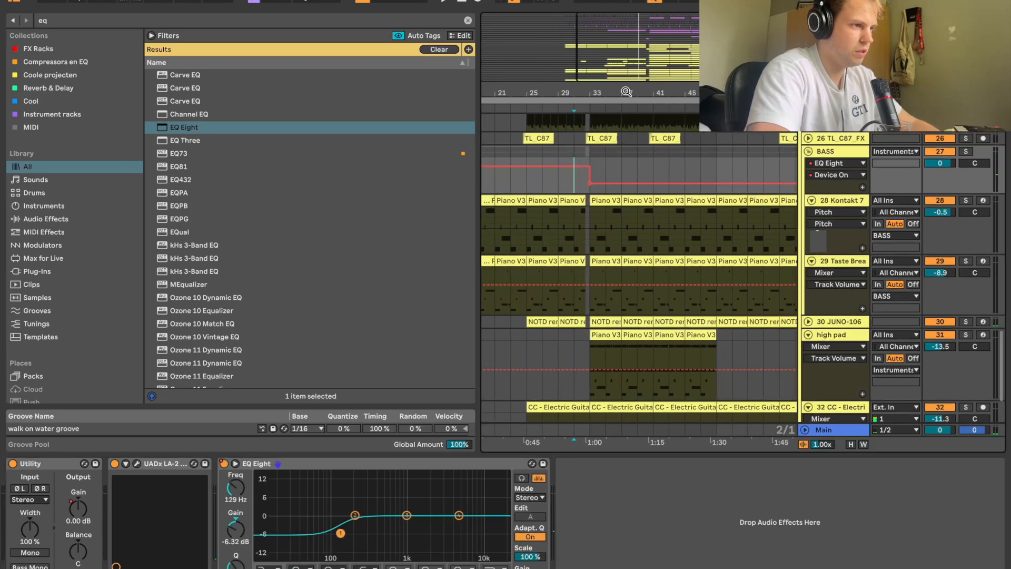
{"action": "left_click_drag", "start_coordinate": [625, 95], "coordinate": [673, 79]}
{"action": "key", "text": "space"}
{"action": "scroll", "coordinate": [576, 150], "scroll_direction": "right", "scroll_amount": 3}
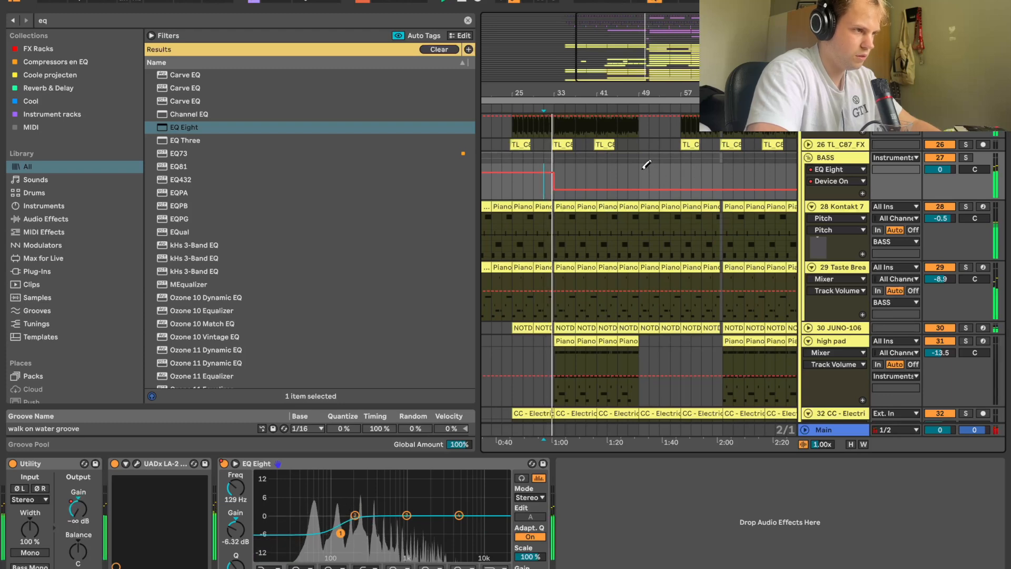
{"action": "scroll", "coordinate": [711, 161], "scroll_direction": "right", "scroll_amount": 3}
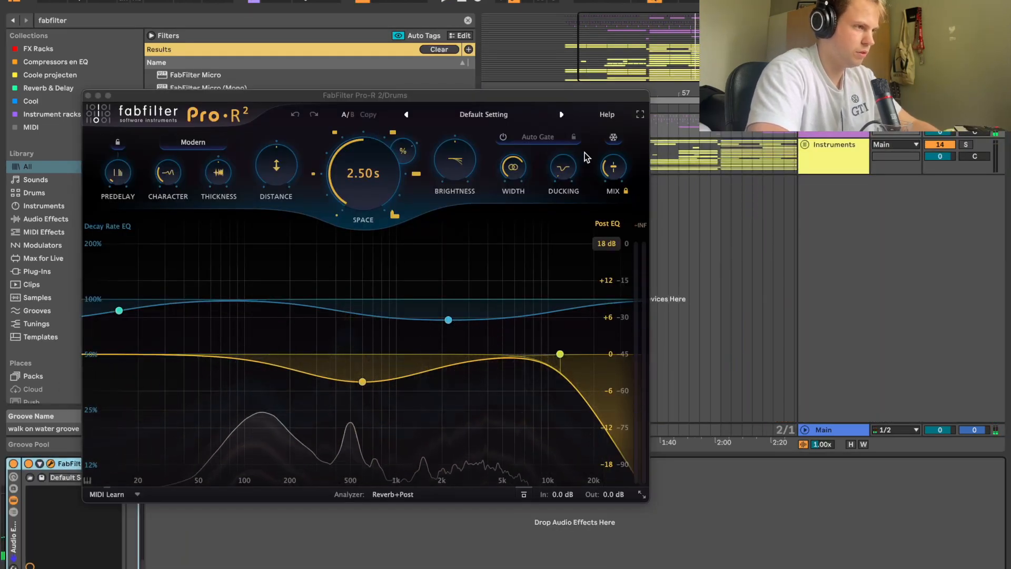
Load the Drum Studio preset in FabFilter Pro-R 2 on the Drums group and close the plug-in window
{"action": "left_click", "coordinate": [506, 115]}
{"action": "left_click", "coordinate": [459, 251]}
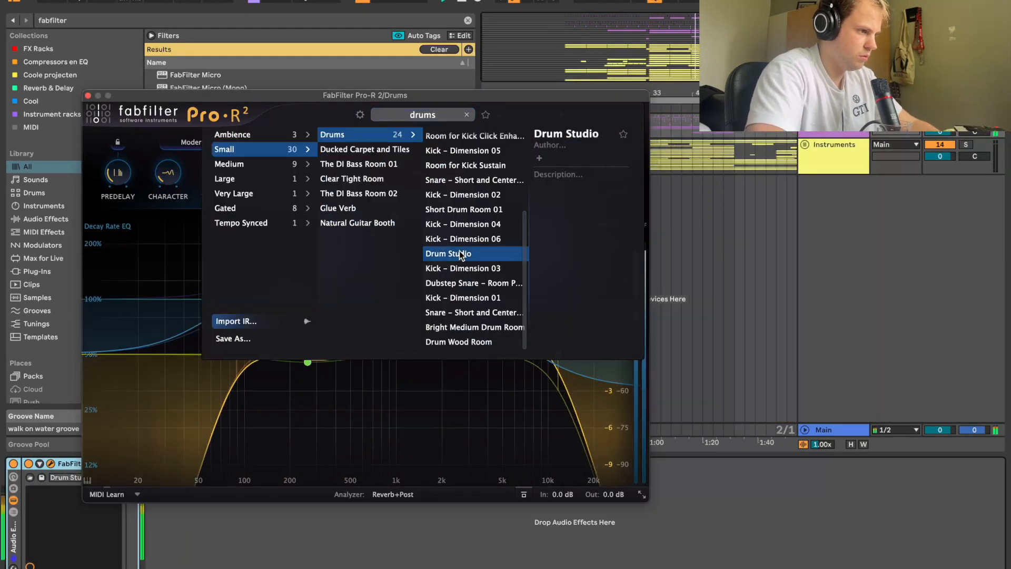
{"action": "left_click", "coordinate": [133, 104]}
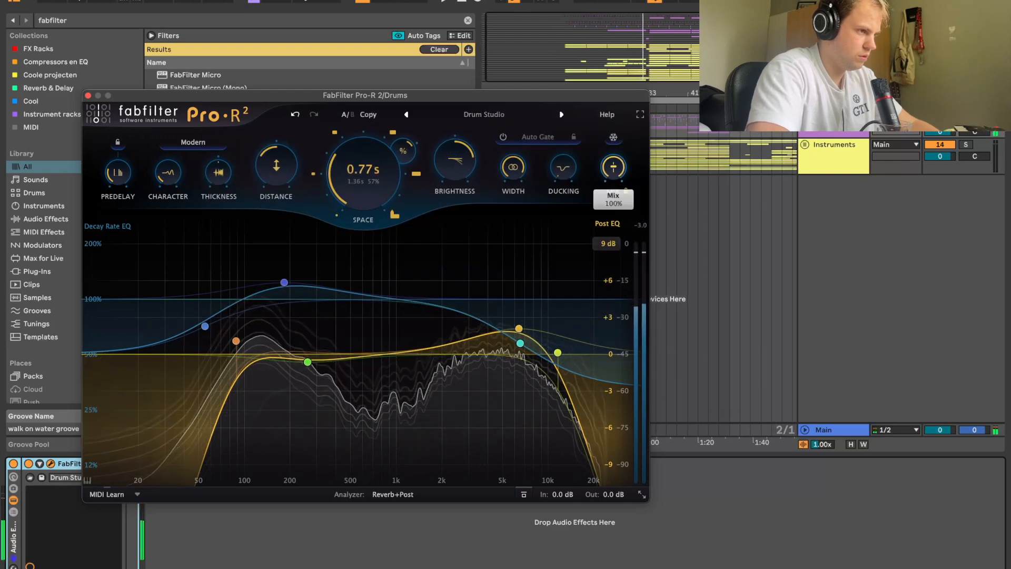
{"action": "key", "text": "space"}
{"action": "left_click", "coordinate": [88, 95]}
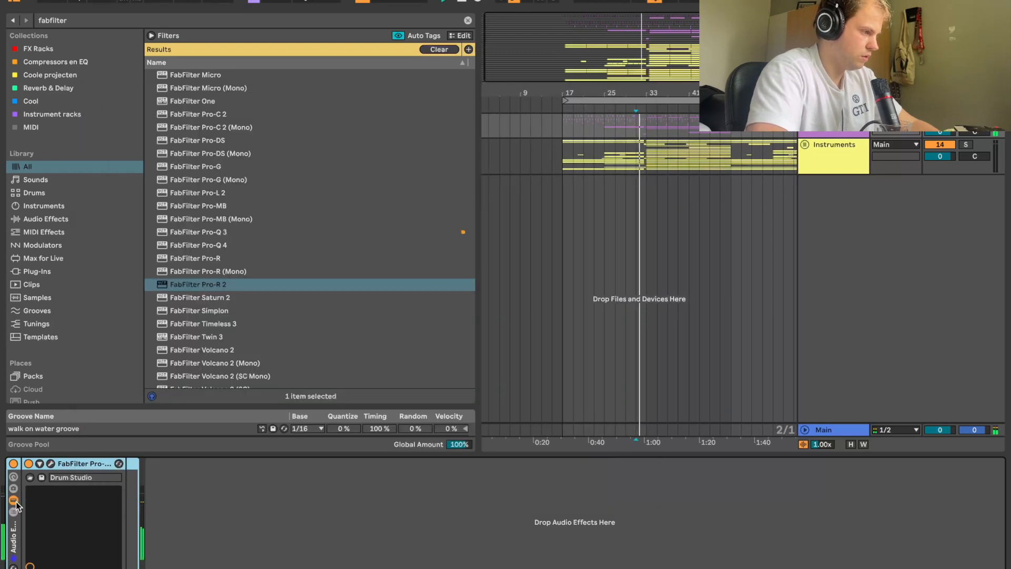
Add an empty parallel chain to the Drums effect rack and set the Pro-R 2 chain's volume to -15.6 dB
{"action": "left_click", "coordinate": [14, 511]}
{"action": "right_click", "coordinate": [92, 523]}
{"action": "left_click_drag", "start_coordinate": [100, 497], "coordinate": [100, 518]}
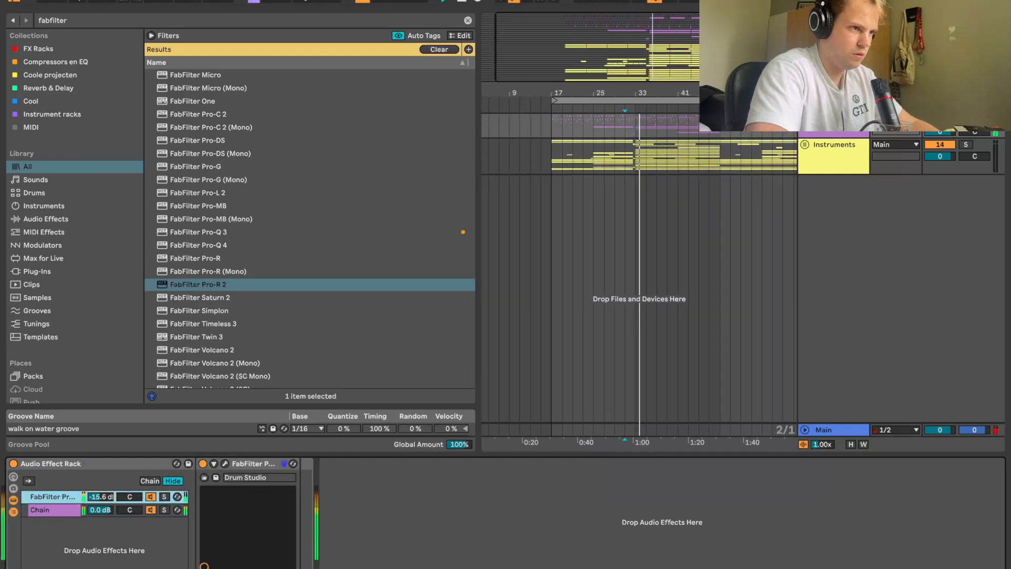
Expand the Drums group and unfold track 10 with the OLIVER_127 percussion loop
{"action": "left_click", "coordinate": [833, 123]}
{"action": "scroll", "coordinate": [816, 288], "scroll_direction": "up", "scroll_amount": 10}
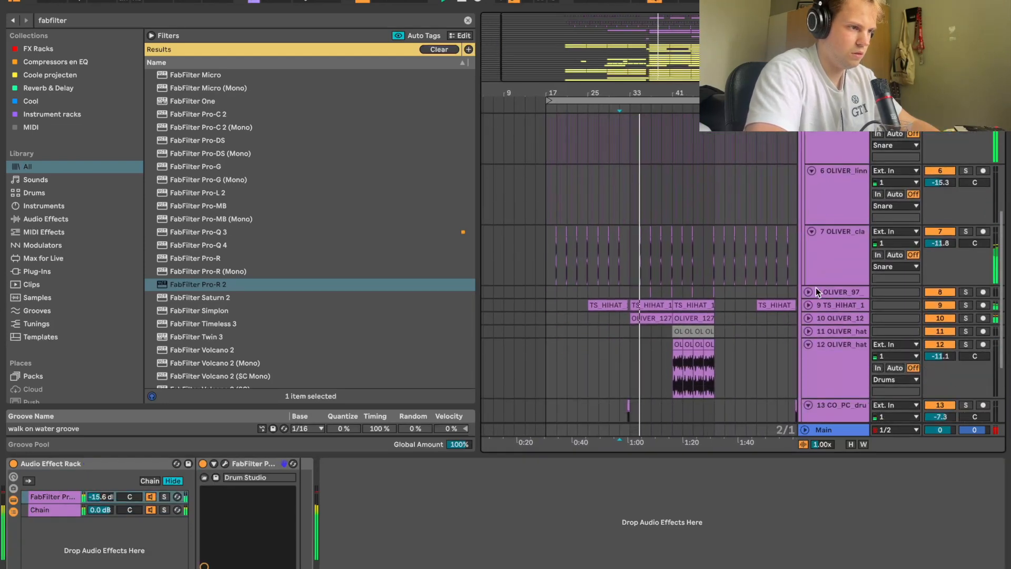
{"action": "scroll", "coordinate": [808, 252], "scroll_direction": "down", "scroll_amount": 2}
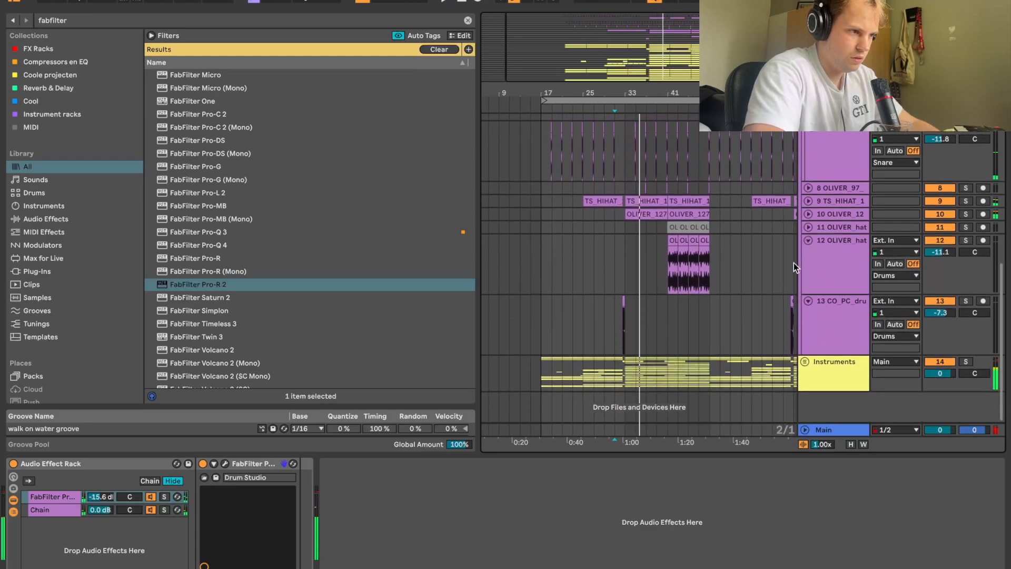
{"action": "scroll", "coordinate": [685, 86], "scroll_direction": "up", "scroll_amount": 3}
{"action": "left_click", "coordinate": [807, 214]}
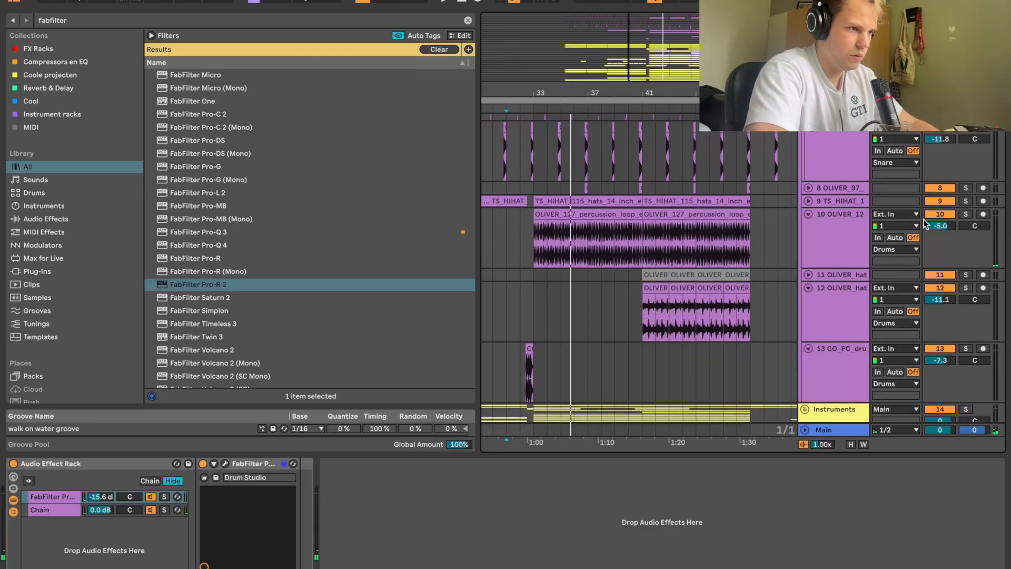
Copy an OLIVER_127 percussion loop clip to bar 17 on track 10 and listen to it with the track at -6.5 dB
{"action": "left_click", "coordinate": [17, 1]}
{"action": "scroll", "coordinate": [205, 226], "scroll_direction": "left", "scroll_amount": 4}
{"action": "left_click", "coordinate": [295, 203]}
{"action": "key", "text": "super+c"}
{"action": "left_click", "coordinate": [58, 196]}
{"action": "key", "text": "super+v"}
{"action": "key", "text": "space"}
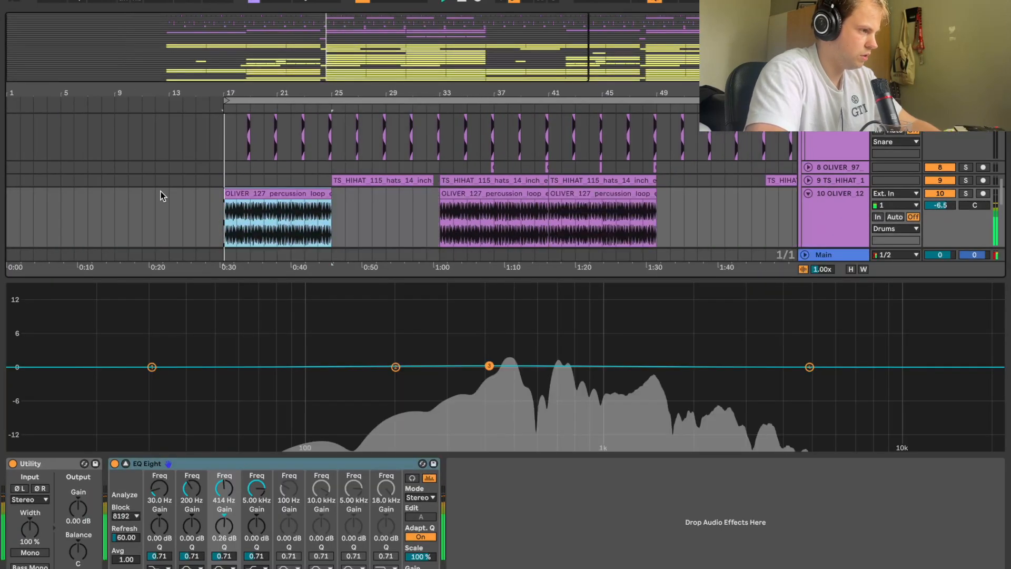
{"action": "left_click", "coordinate": [489, 365]}
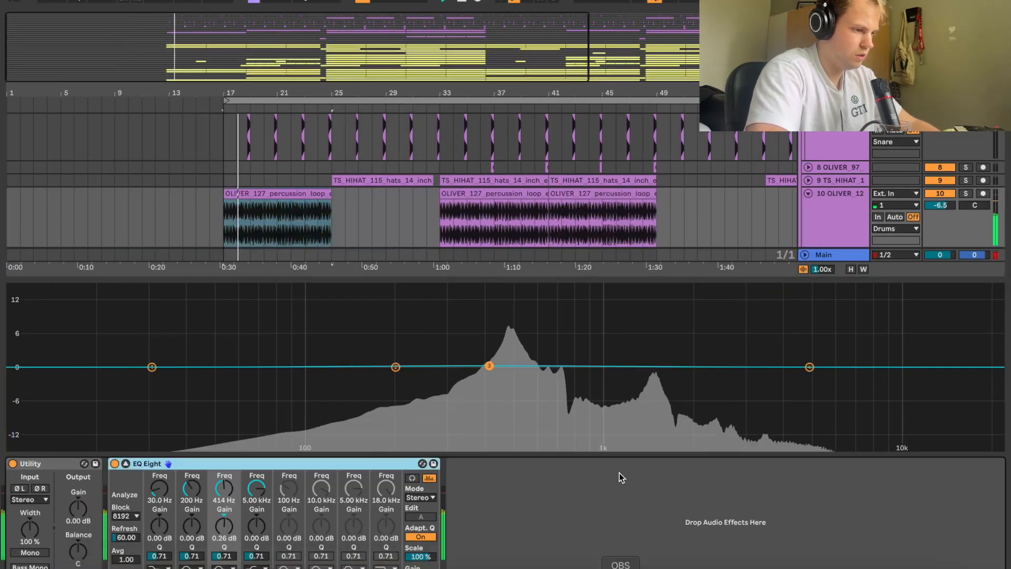
{"action": "double_click", "coordinate": [274, 194]}
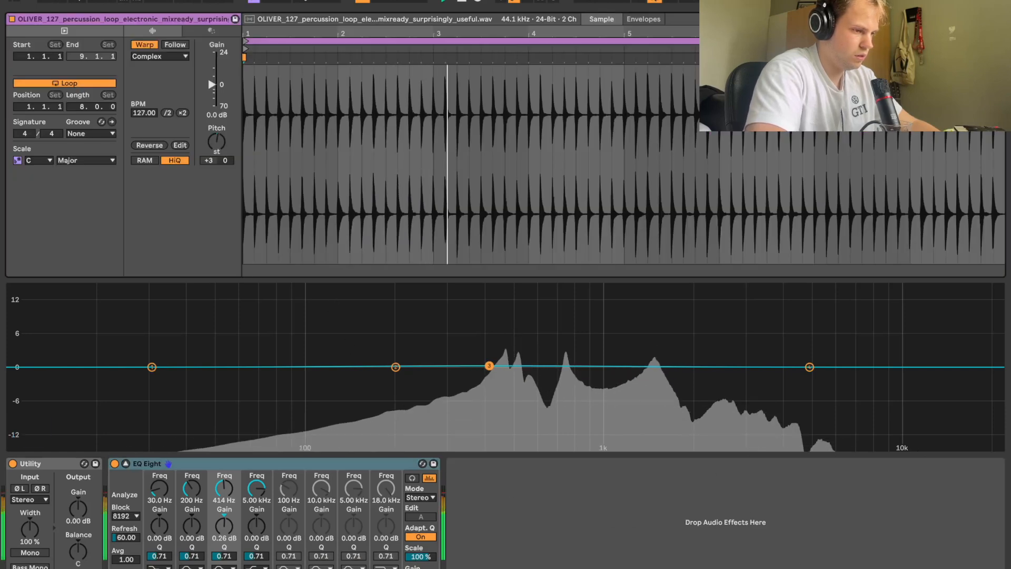
{"action": "left_click", "coordinate": [916, 568]}
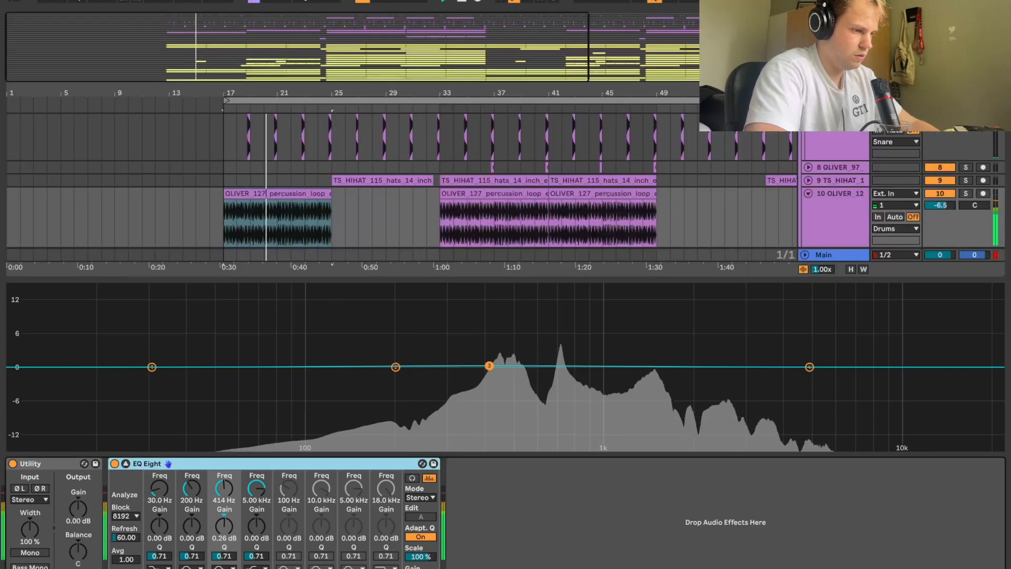
{"action": "left_click", "coordinate": [996, 567]}
Duplicate the percussion loop to bar 25 and delete the copy at bar 17
{"action": "key", "text": "ctrl+d"}
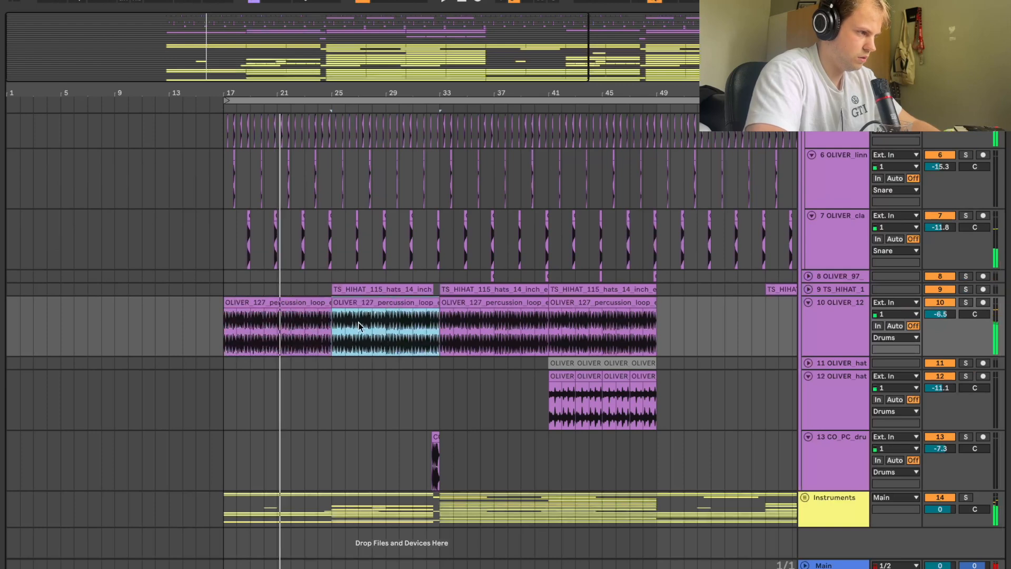
{"action": "left_click_drag", "start_coordinate": [330, 323], "coordinate": [213, 324]}
{"action": "key", "text": "Delete"}
{"action": "left_click", "coordinate": [320, 324]}
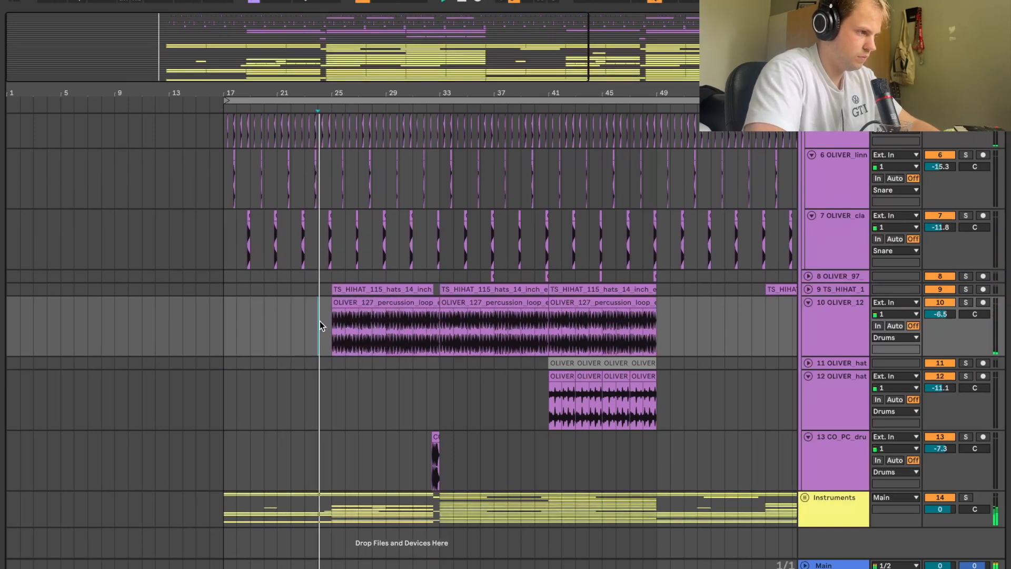
Move the bar 25 percussion loop to bar 49 and duplicate it to bar 57
{"action": "left_click", "coordinate": [411, 302]}
{"action": "key", "text": "ctrl+x"}
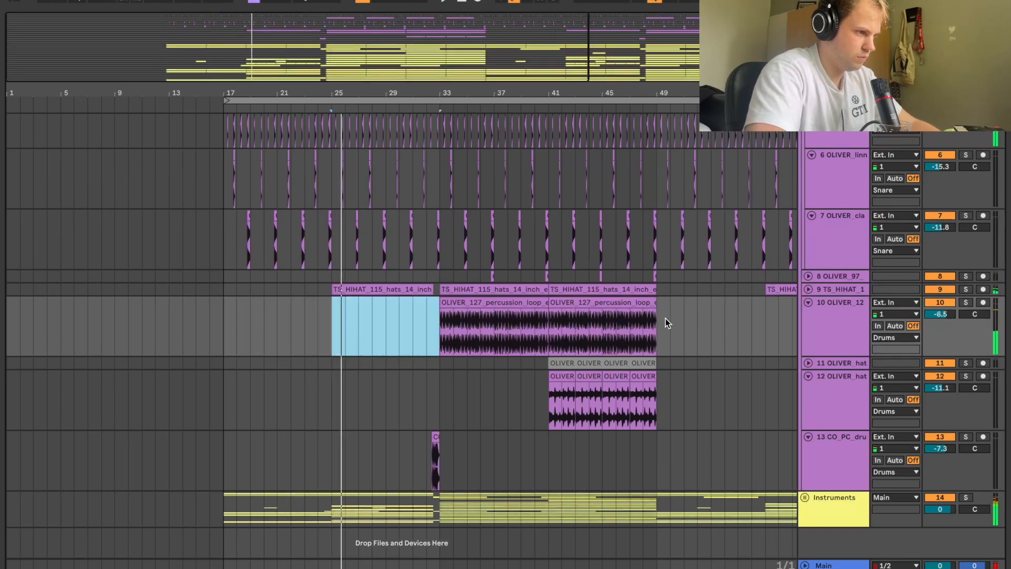
{"action": "left_click", "coordinate": [657, 317]}
{"action": "key", "text": "ctrl+v"}
{"action": "scroll", "coordinate": [579, 319], "scroll_direction": "right", "scroll_amount": 6}
{"action": "key", "text": "ctrl+d"}
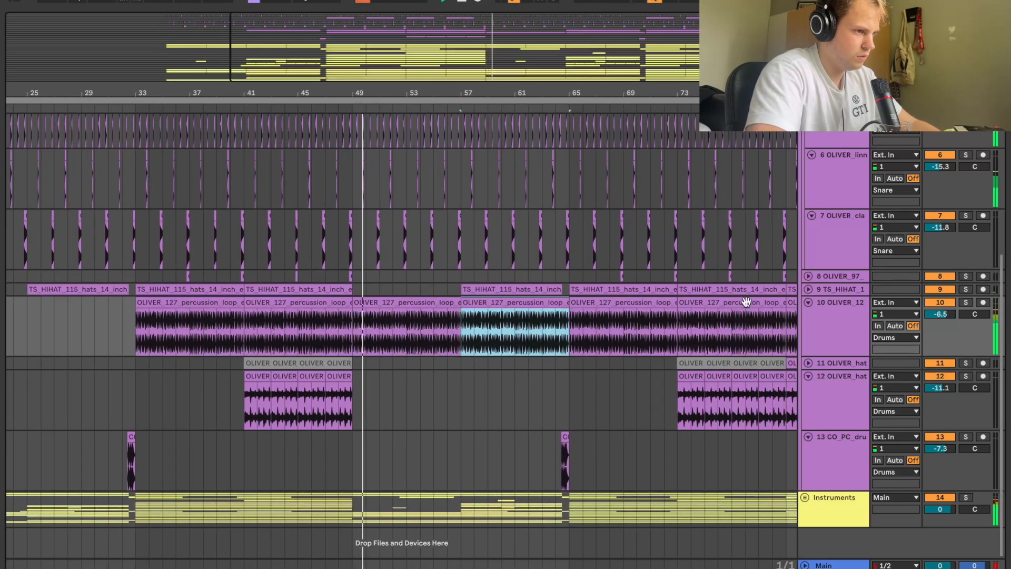
Lower track 10's volume to -8.4 dB, delete the percussion clip at bar 49 and play from bar 57
{"action": "left_click_drag", "start_coordinate": [957, 322], "coordinate": [957, 327]}
{"action": "left_click", "coordinate": [440, 305]}
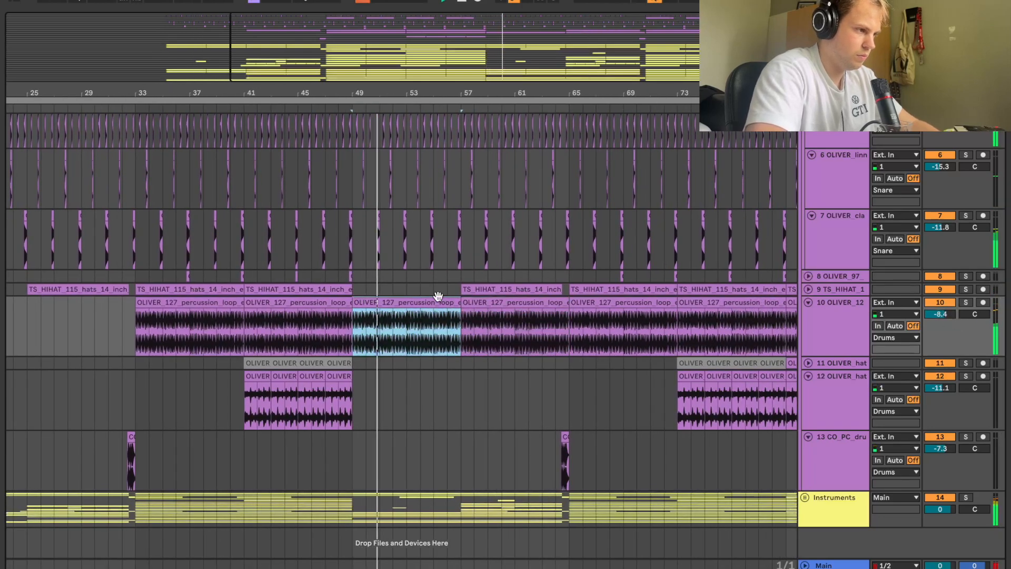
{"action": "key", "text": "Delete"}
{"action": "left_click", "coordinate": [467, 323]}
{"action": "key", "text": "space"}
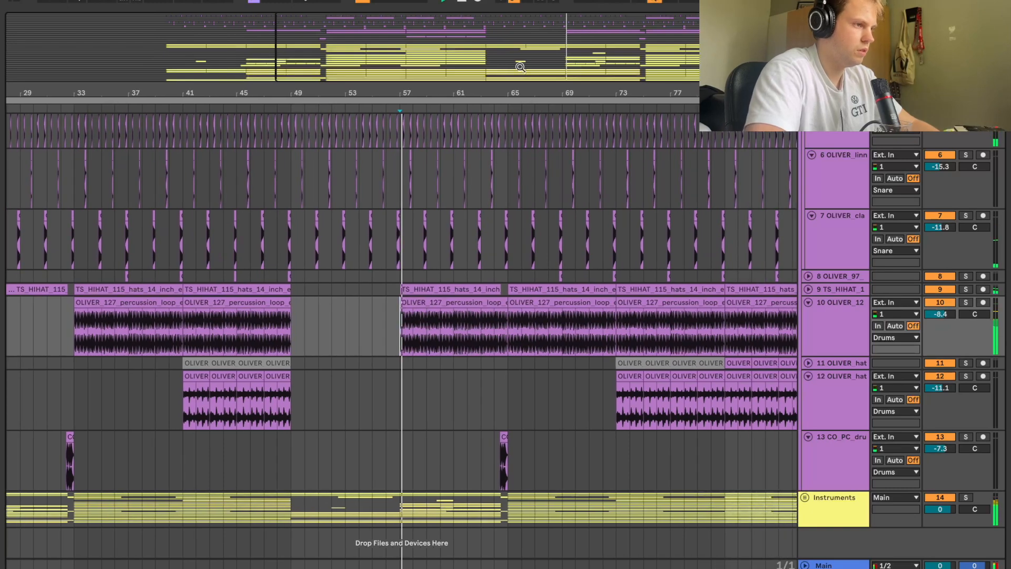
Trim the bar 57 percussion clip to end with the hi-hat clip before bar 65, and set track 10's volume to -8.8 dB
{"action": "left_click_drag", "start_coordinate": [509, 93], "coordinate": [477, 240]}
{"action": "left_click", "coordinate": [467, 301]}
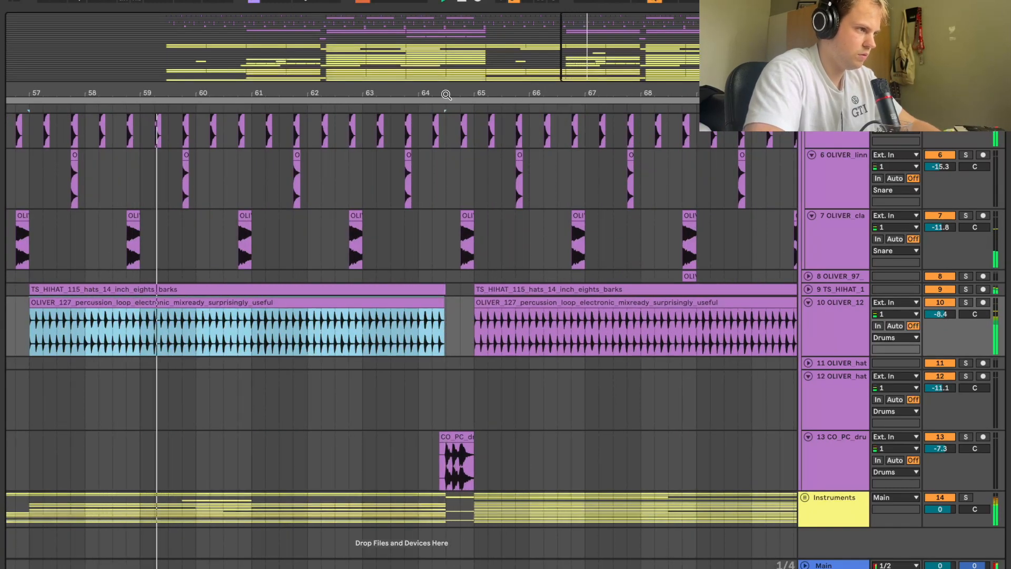
{"action": "left_click_drag", "start_coordinate": [443, 100], "coordinate": [547, 97]}
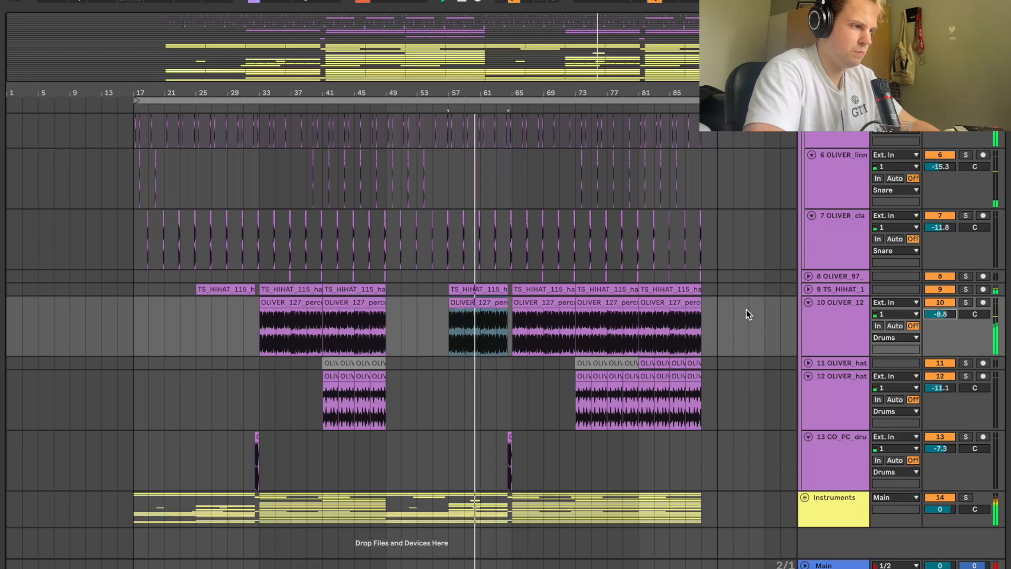
Collapse the Drums group and add a new audio track inside an FX group below Instruments
{"action": "scroll", "coordinate": [746, 309], "scroll_direction": "up", "scroll_amount": 5}
{"action": "left_click", "coordinate": [811, 120]}
{"action": "left_click", "coordinate": [804, 119]}
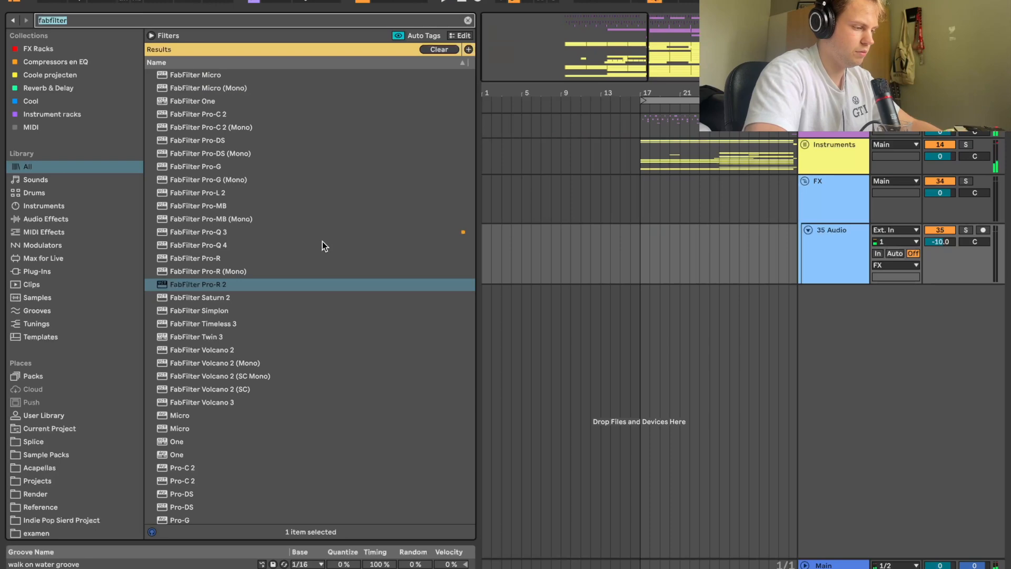
Search the browser for white noise samples and audition several Cymatics white noise effects
{"action": "type", "text": "white noi"}
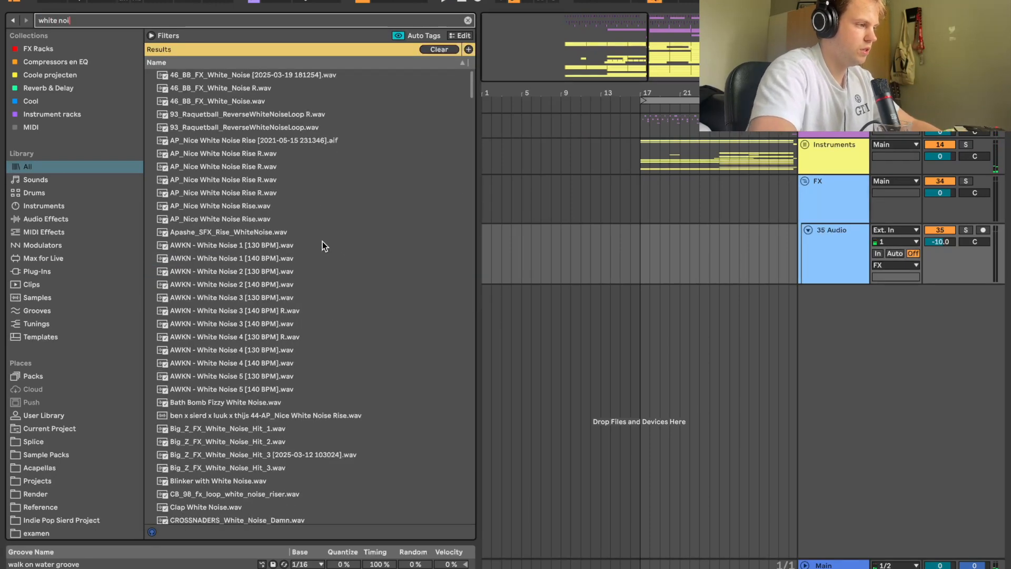
{"action": "scroll", "coordinate": [662, 285], "scroll_direction": "right", "scroll_amount": 3}
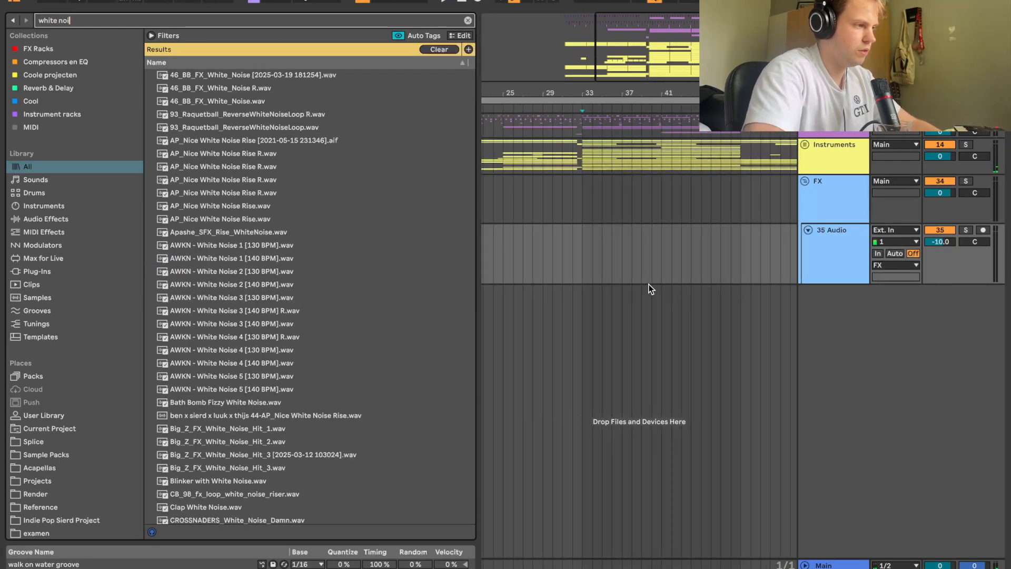
{"action": "scroll", "coordinate": [274, 376], "scroll_direction": "down", "scroll_amount": 4}
{"action": "left_click", "coordinate": [273, 376]}
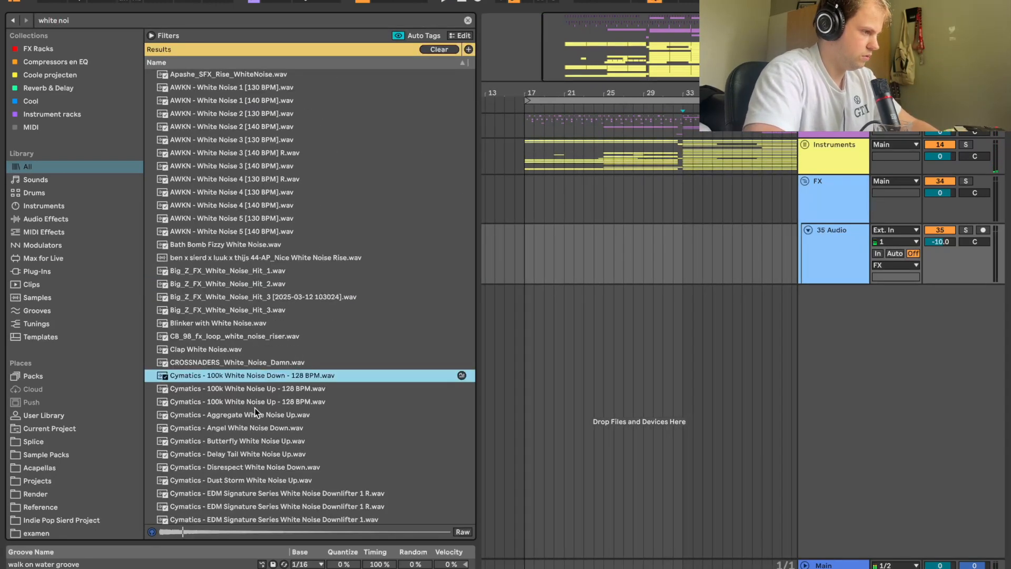
{"action": "left_click", "coordinate": [251, 429]}
{"action": "scroll", "coordinate": [251, 431], "scroll_direction": "down", "scroll_amount": 2}
{"action": "left_click", "coordinate": [251, 433]}
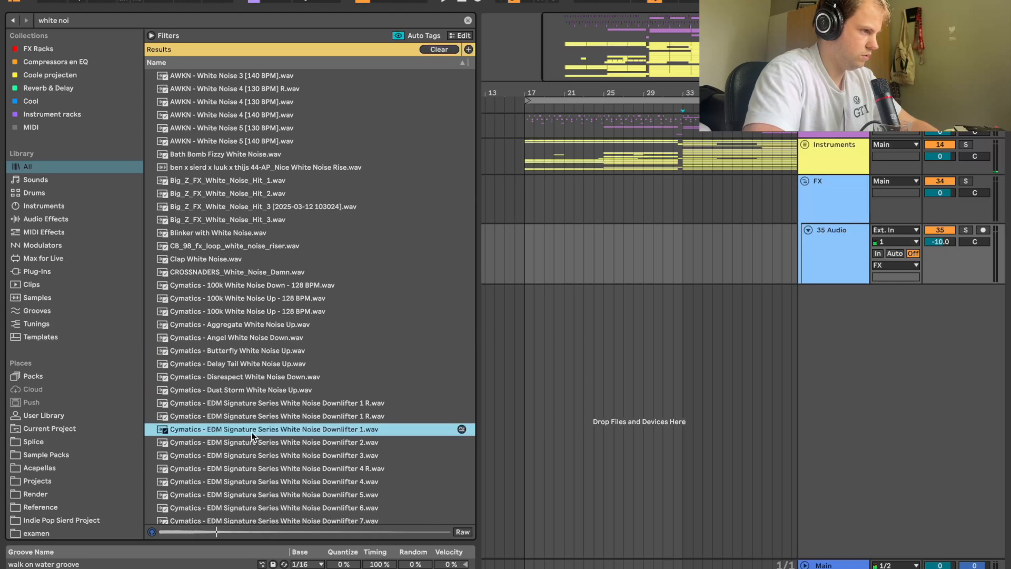
Search for exhaust samples, place KSHMR Exhaust 06 at bar 33 on the FX audio track and play the transition into it
{"action": "key", "text": "ctrl+f"}
{"action": "type", "text": "exhaust"}
{"action": "left_click", "coordinate": [213, 389]}
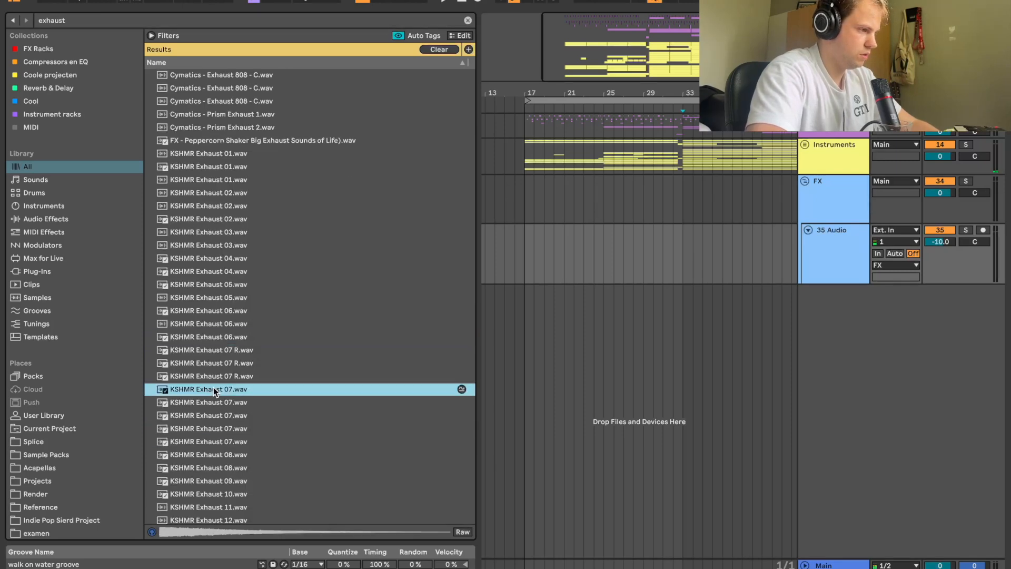
{"action": "left_click", "coordinate": [222, 336]}
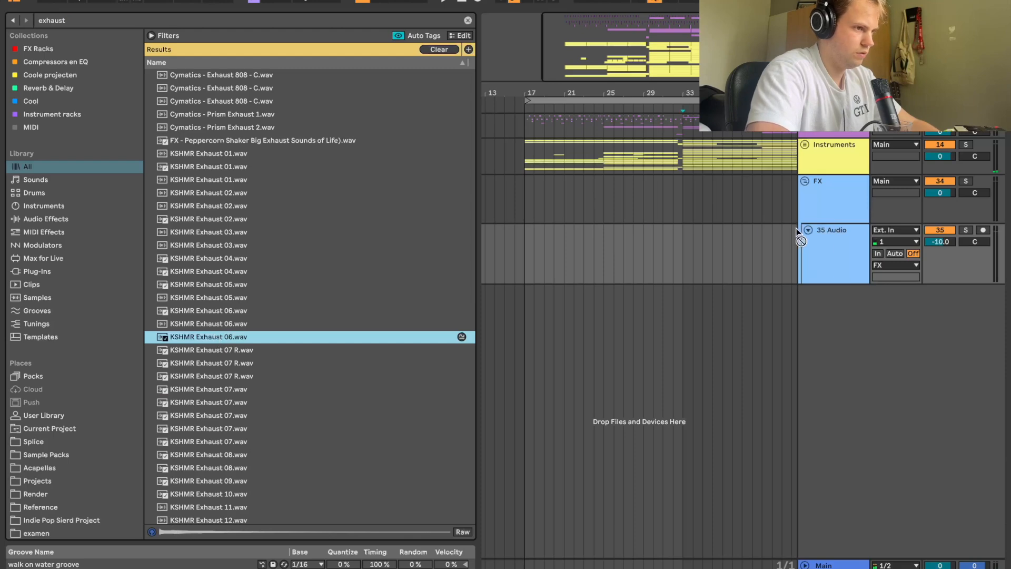
{"action": "left_click", "coordinate": [145, 158]}
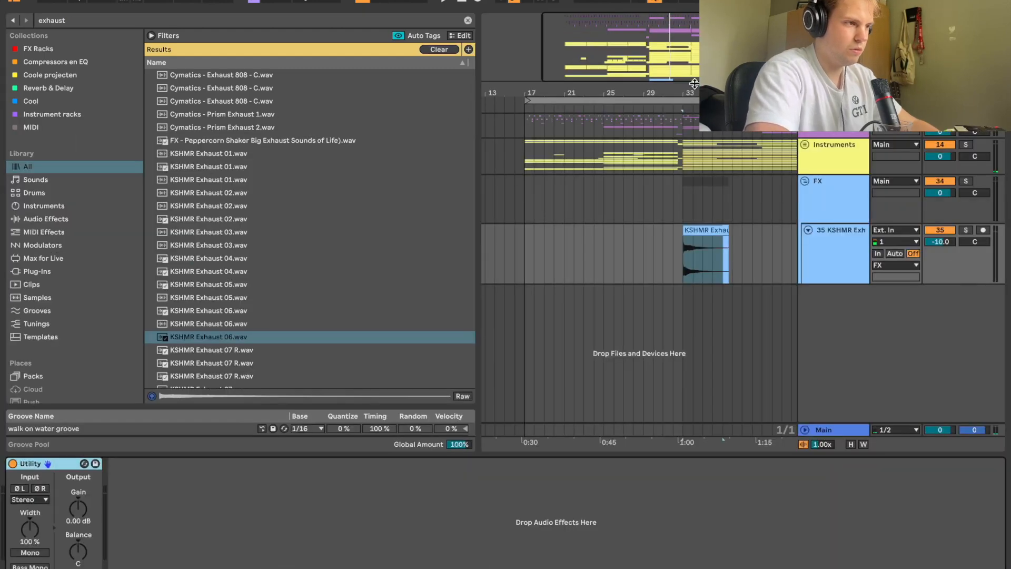
{"action": "left_click_drag", "start_coordinate": [689, 90], "coordinate": [689, 156]}
{"action": "left_click", "coordinate": [651, 156]}
{"action": "key", "text": "space"}
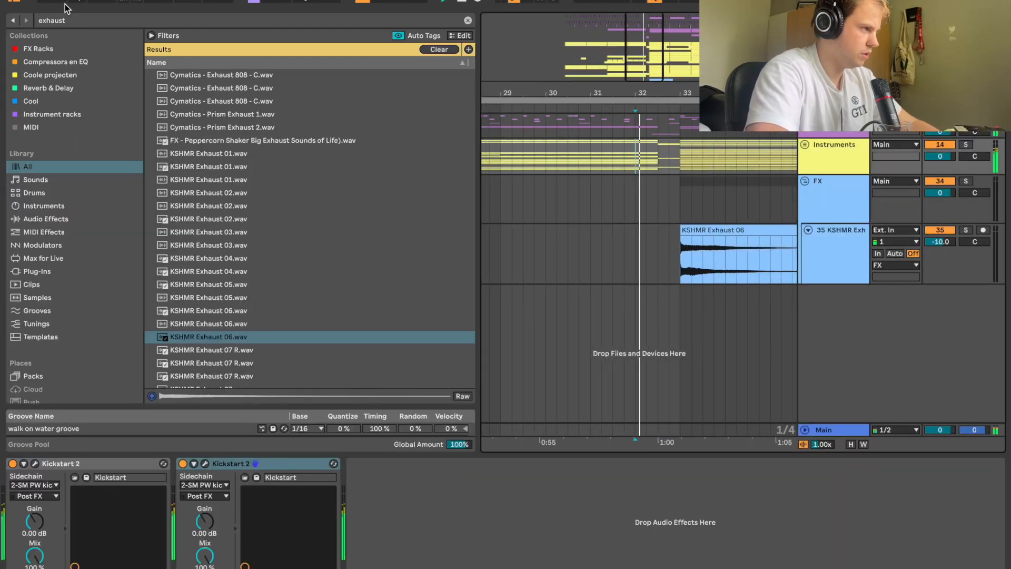
Set the exhaust track's volume to -14.2 dB while playing the transition, and copy the KSHMR Exhaust 06 clip to bar 41
{"action": "key", "text": "ctrl+alt+b"}
{"action": "left_click_drag", "start_coordinate": [940, 242], "coordinate": [940, 265]}
{"action": "key", "text": "space"}
{"action": "key", "text": "space"}
{"action": "left_click_drag", "start_coordinate": [545, 78], "coordinate": [550, 35]}
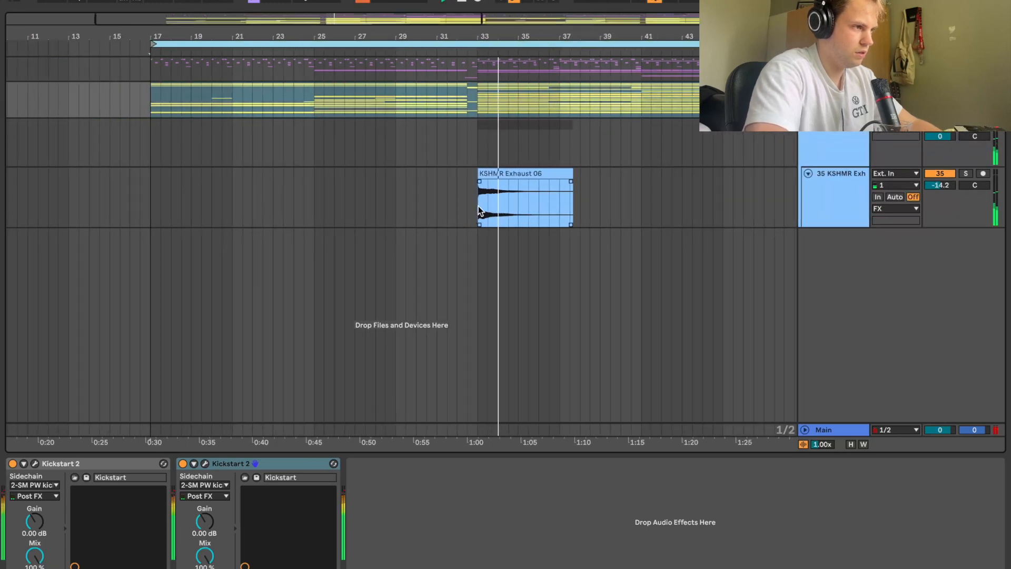
{"action": "left_click_drag", "start_coordinate": [478, 207], "coordinate": [630, 189]}
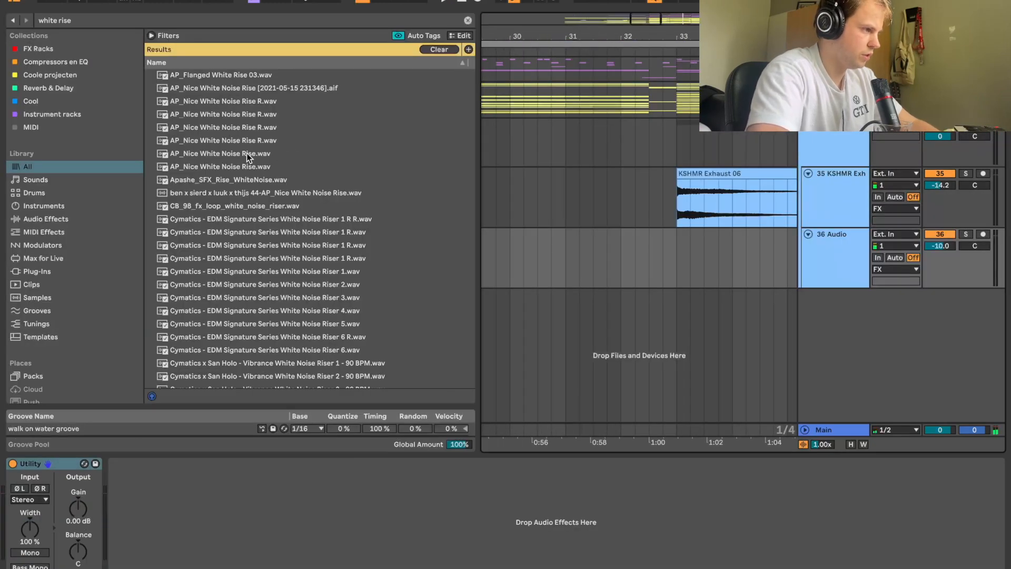
Place AP_Nice White Noise Rise on the new track below the exhaust, ending midway through bar 32, and play the transition
{"action": "left_click_drag", "start_coordinate": [248, 155], "coordinate": [526, 262]}
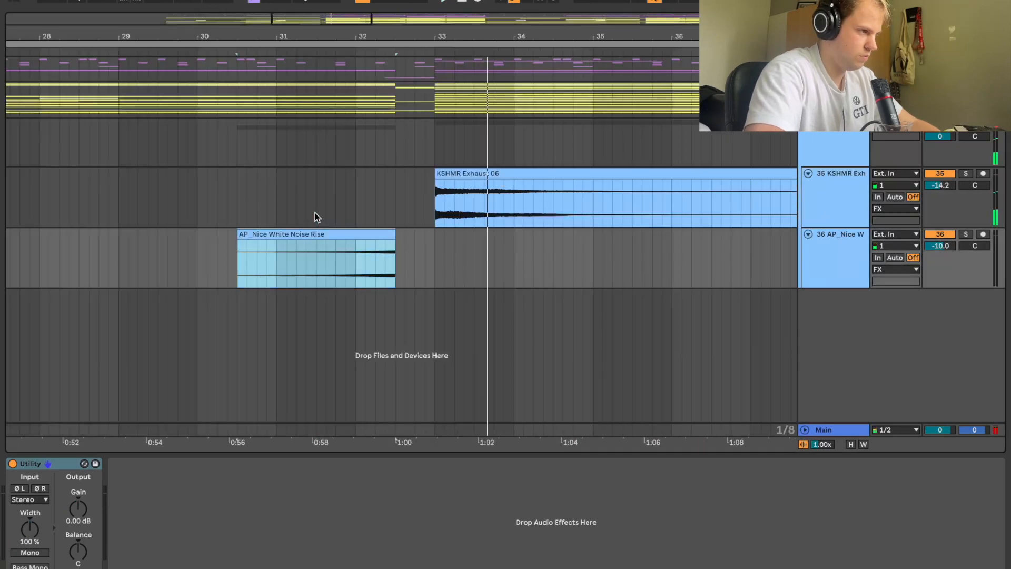
{"action": "left_click", "coordinate": [315, 212]}
{"action": "key", "text": "space"}
{"action": "left_click_drag", "start_coordinate": [456, 29], "coordinate": [456, 0]}
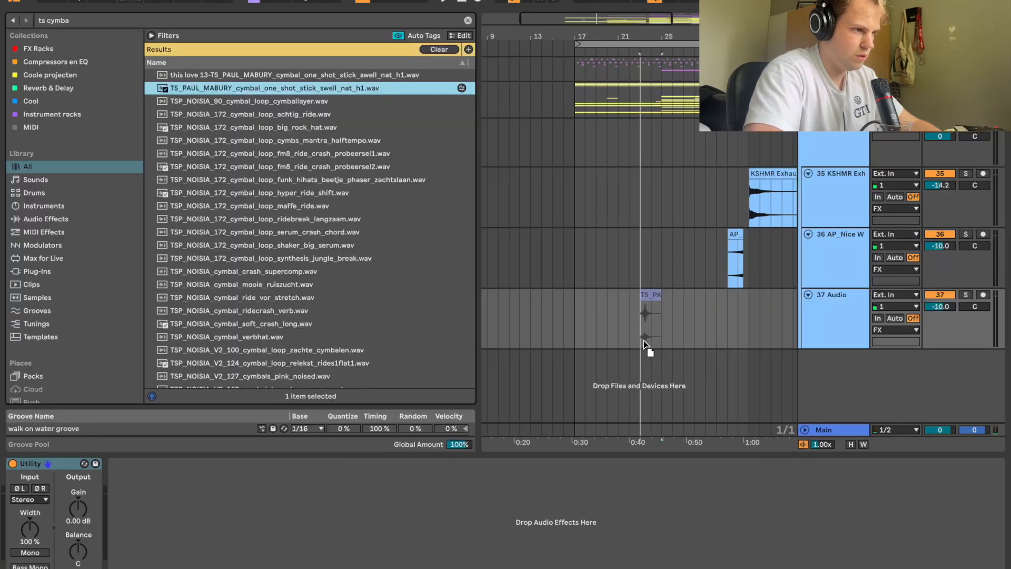
Add the TS cymbal stick swell sample to audio track 37 with warping off, its peak aligned with bar 25
{"action": "left_click_drag", "start_coordinate": [643, 340], "coordinate": [644, 318]}
{"action": "left_click_drag", "start_coordinate": [662, 36], "coordinate": [663, 69]}
{"action": "double_click", "coordinate": [625, 291]}
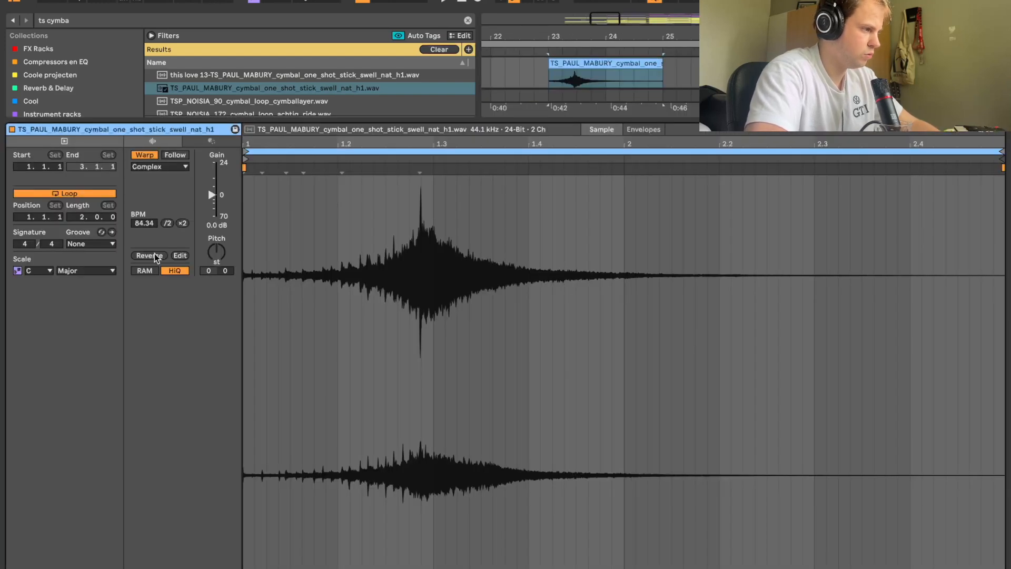
{"action": "left_click", "coordinate": [141, 156]}
{"action": "key", "text": "shift+Tab"}
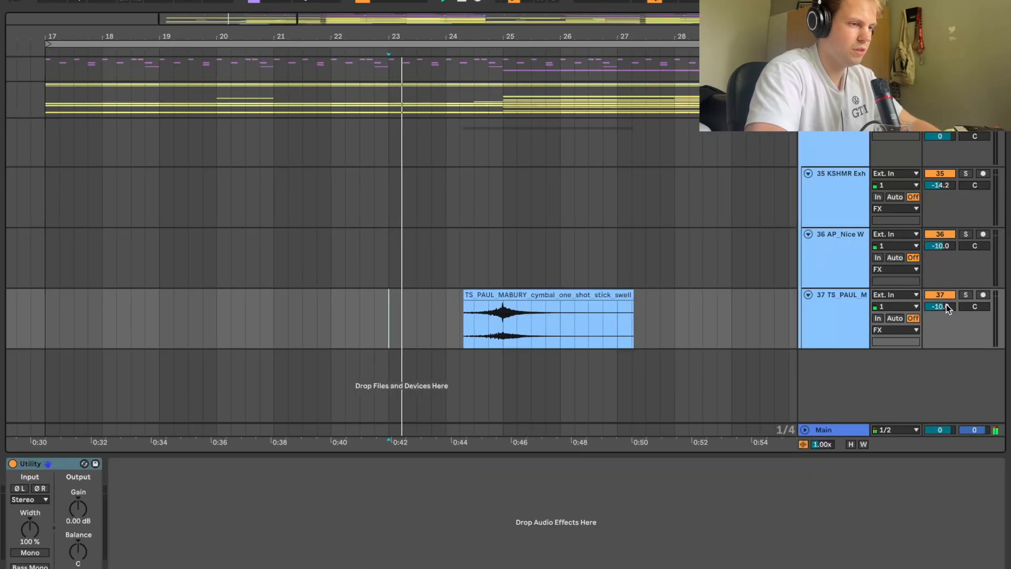
Set the cymbal swell track's volume to -15.3 dB and add a short fade-in to the start of its clip
{"action": "left_click_drag", "start_coordinate": [946, 307], "coordinate": [946, 335]}
{"action": "left_click_drag", "start_coordinate": [497, 33], "coordinate": [337, 5]}
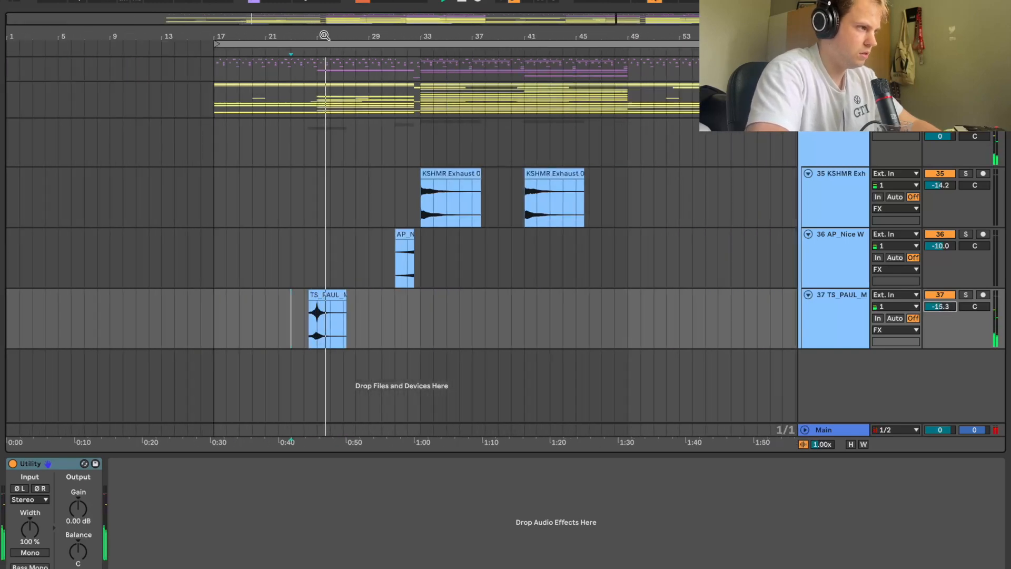
{"action": "left_click_drag", "start_coordinate": [324, 36], "coordinate": [322, 36]}
{"action": "left_click_drag", "start_coordinate": [261, 289], "coordinate": [277, 291]}
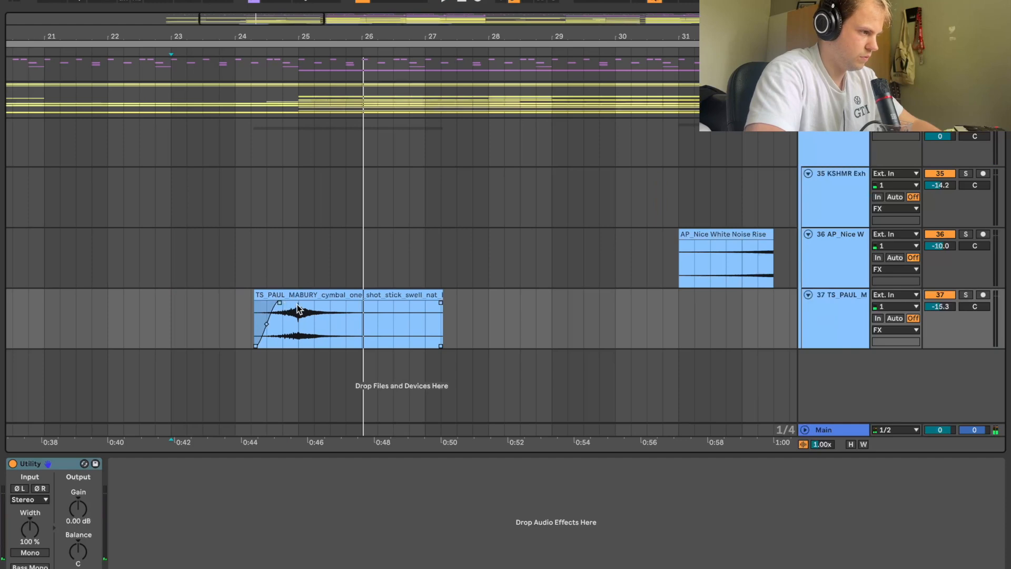
Collapse the Snare group and add a new audio track directly below the kick in the Drums group
{"action": "scroll", "coordinate": [851, 276], "scroll_direction": "up", "scroll_amount": 15}
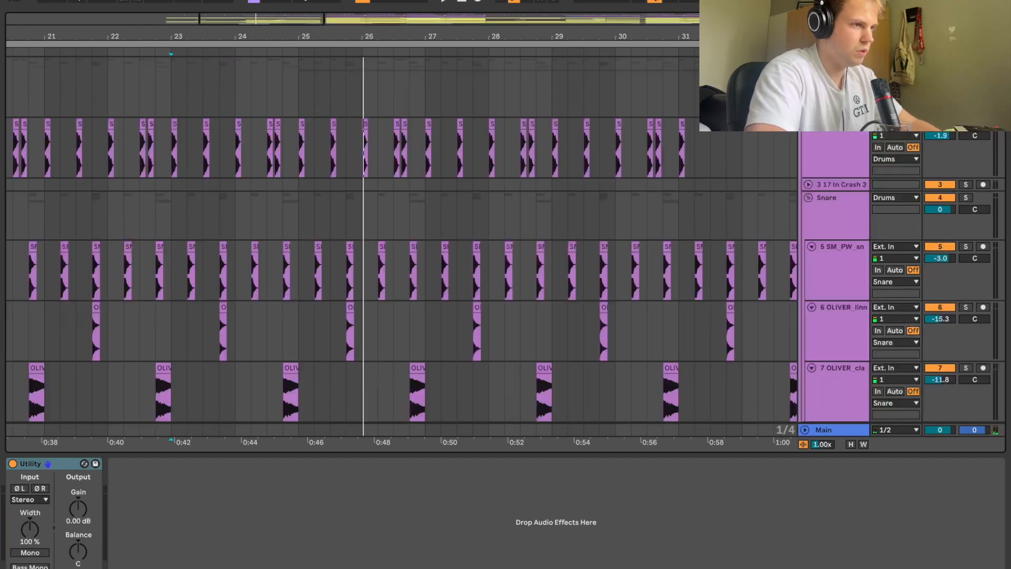
{"action": "left_click", "coordinate": [807, 197]}
{"action": "left_click", "coordinate": [843, 141]}
{"action": "key", "text": "super+t"}
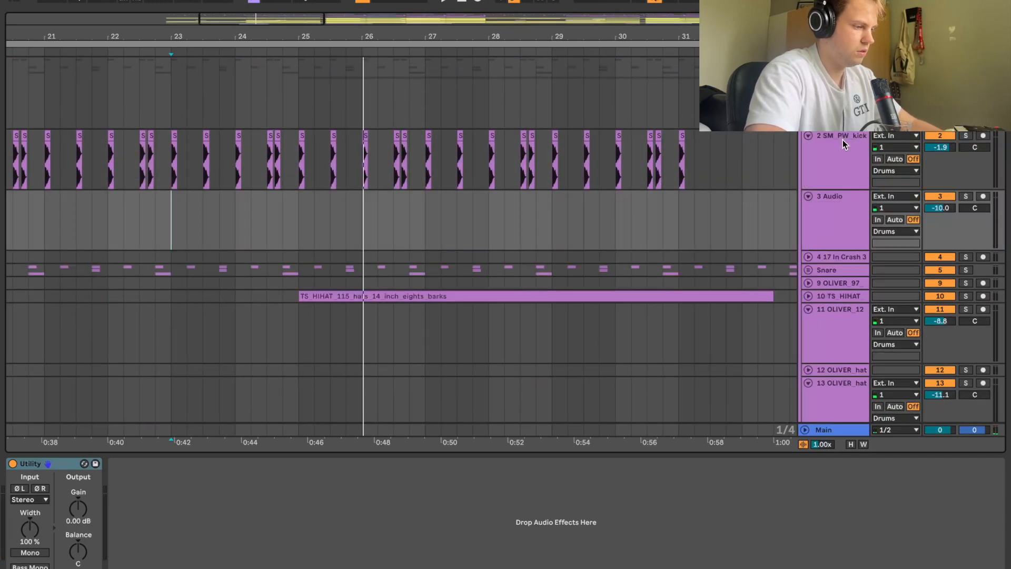
Search the browser for ride, place 24 IN RIDE NAT V01b at bar 25 on the new drum track and play it
{"action": "key", "text": "super+f"}
{"action": "type", "text": "ride"}
{"action": "scroll", "coordinate": [737, 152], "scroll_direction": "right", "scroll_amount": 3}
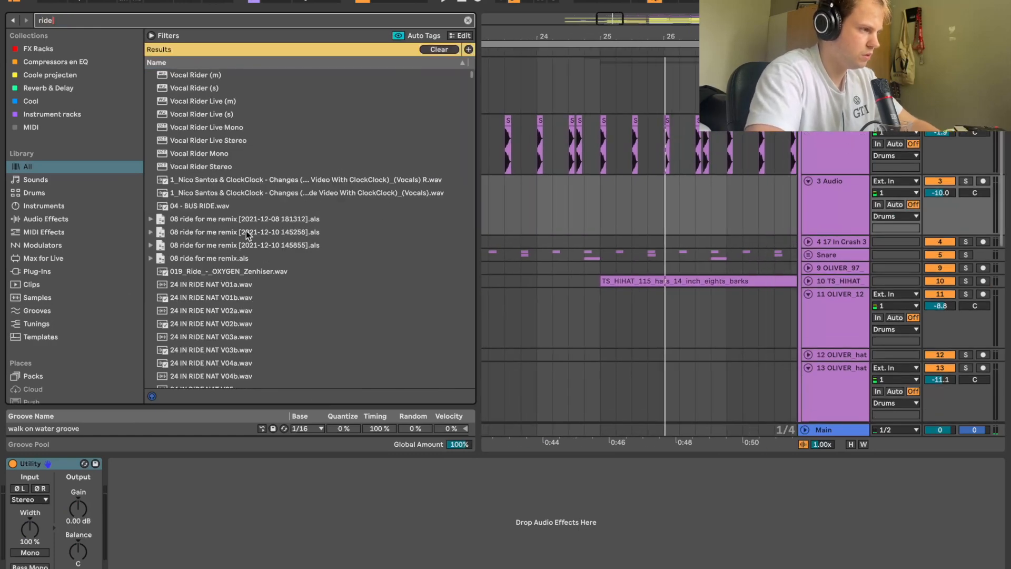
{"action": "left_click_drag", "start_coordinate": [554, 221], "coordinate": [600, 213]}
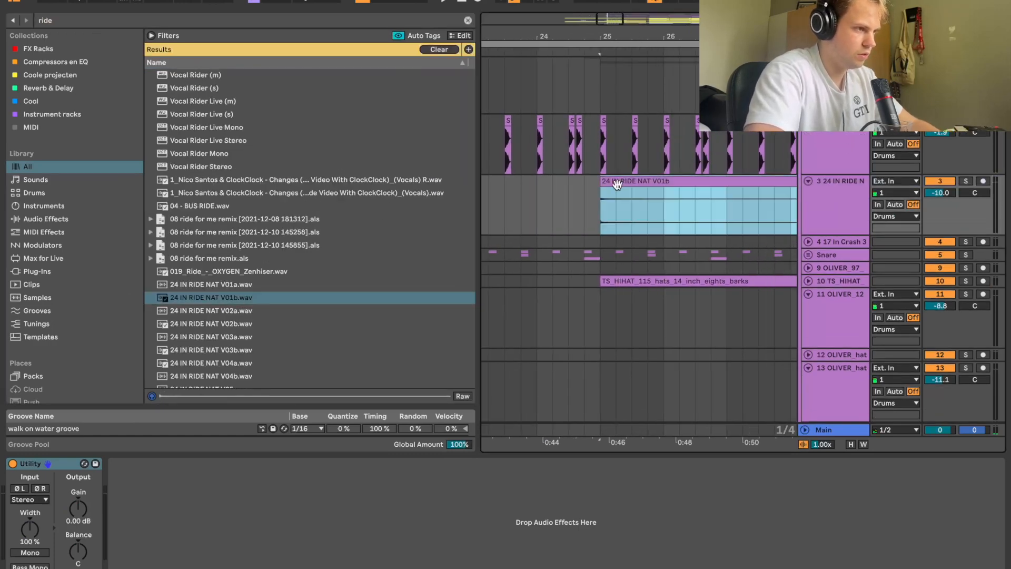
{"action": "left_click", "coordinate": [151, 158]}
{"action": "key", "text": "space"}
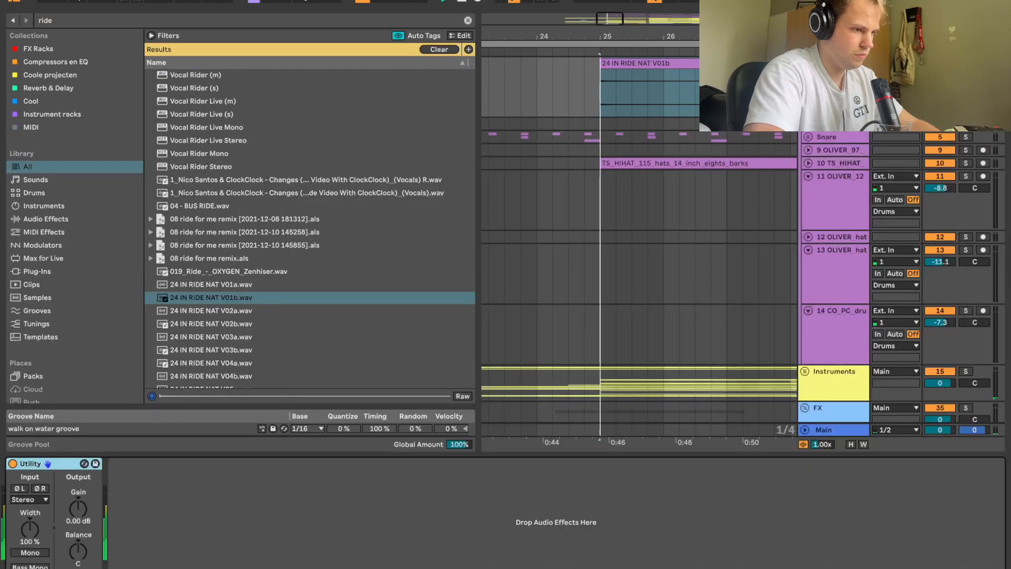
{"action": "key", "text": "ctrl+alt+b"}
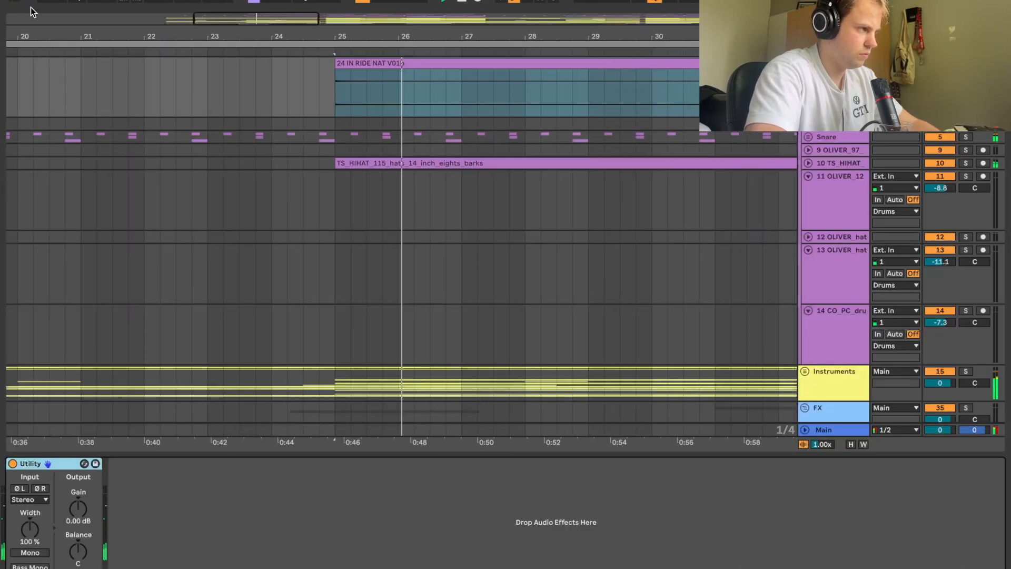
Duplicate the quarter-note ride slice until it fills bar 25, and play the pattern
{"action": "scroll", "coordinate": [320, 198], "scroll_direction": "up", "scroll_amount": 3}
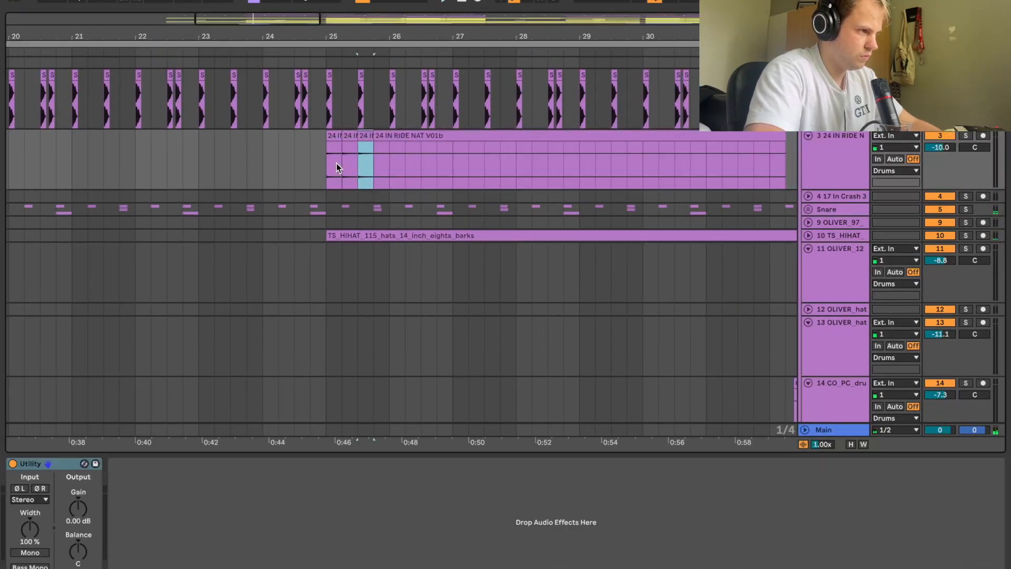
{"action": "key", "text": "ctrl+d"}
{"action": "left_click", "coordinate": [314, 166]}
{"action": "key", "text": "space"}
{"action": "left_click_drag", "start_coordinate": [448, 159], "coordinate": [455, 157]}
{"action": "key", "text": "ctrl+d"}
{"action": "key", "text": "ctrl+d"}
{"action": "key", "text": "ctrl+d"}
{"action": "key", "text": "ctrl+z"}
{"action": "key", "text": "ctrl+z"}
{"action": "key", "text": "ctrl+z"}
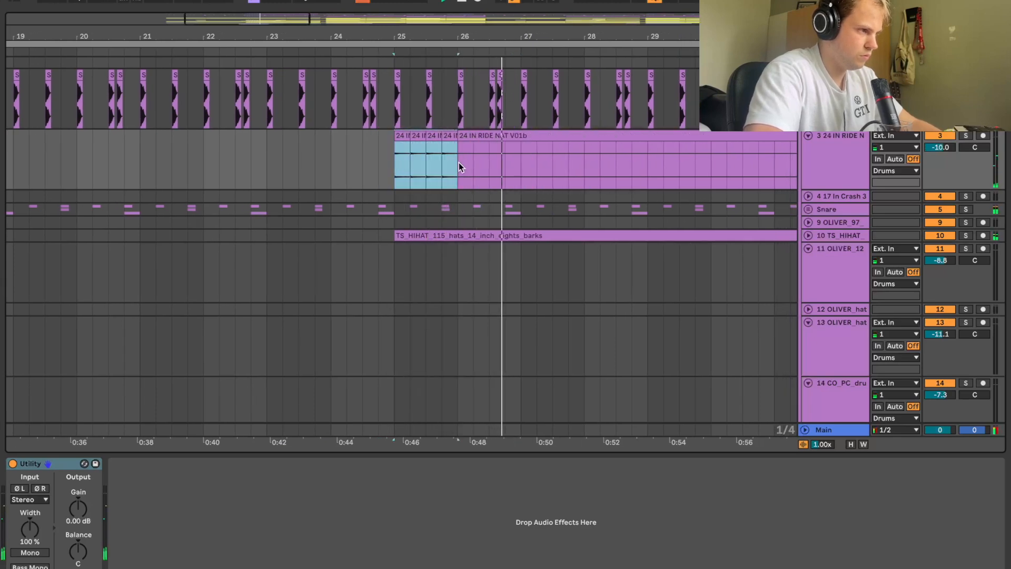
Repeat the one-bar ride pattern six times after bar 25, and delete the ride clips from bar 31 onward
{"action": "key", "text": "ctrl+d"}
{"action": "key", "text": "ctrl+d"}
{"action": "key", "text": "ctrl+d"}
{"action": "key", "text": "ctrl+d"}
{"action": "key", "text": "ctrl+d"}
{"action": "key", "text": "ctrl+d"}
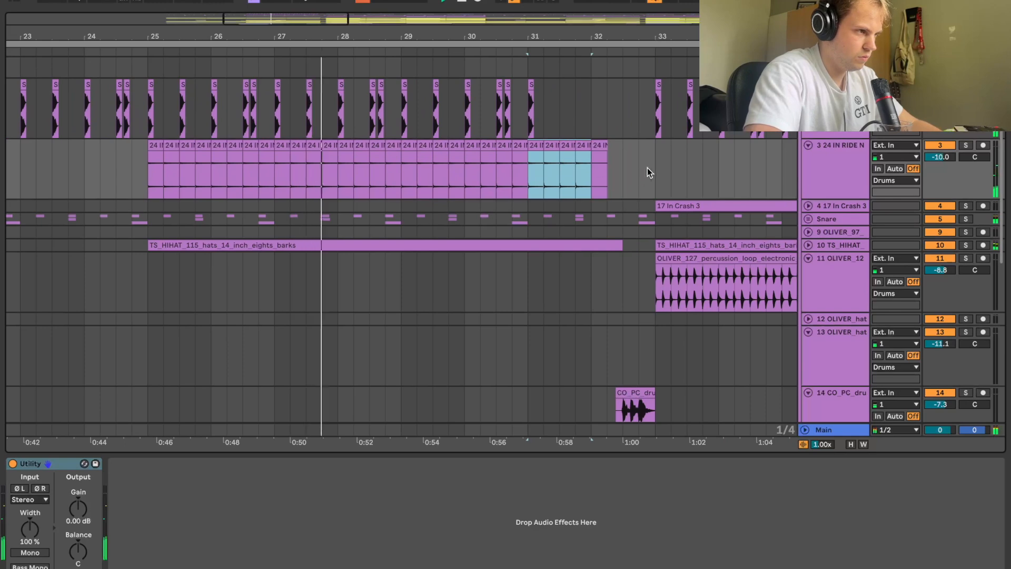
{"action": "left_click_drag", "start_coordinate": [624, 159], "coordinate": [528, 159]}
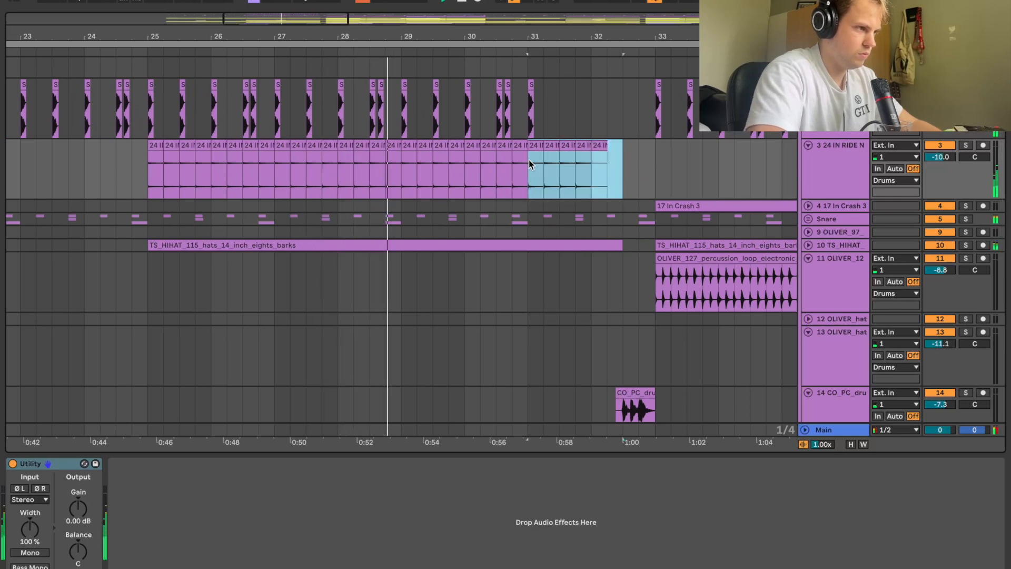
{"action": "key", "text": "Delete"}
Duplicate an eighth-note slice of the ride at 29.3 to create two quick hits before 29.4, and play the variation
{"action": "left_click_drag", "start_coordinate": [447, 40], "coordinate": [447, 95]}
{"action": "key", "text": "space"}
{"action": "left_click_drag", "start_coordinate": [390, 176], "coordinate": [416, 166]}
{"action": "key", "text": "ctrl+d"}
{"action": "left_click", "coordinate": [302, 175]}
{"action": "key", "text": "space"}
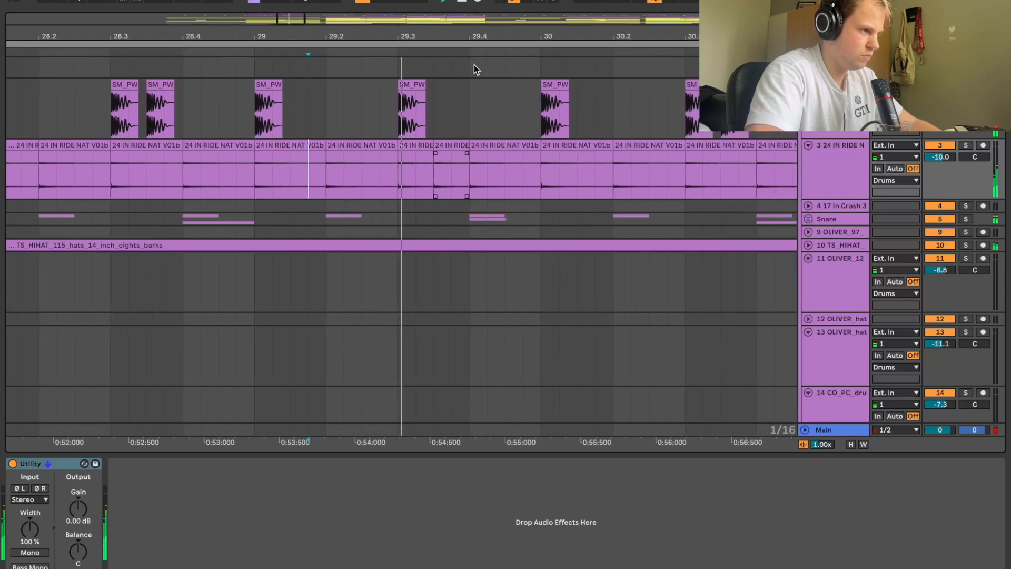
{"action": "left_click_drag", "start_coordinate": [472, 38], "coordinate": [471, 7]}
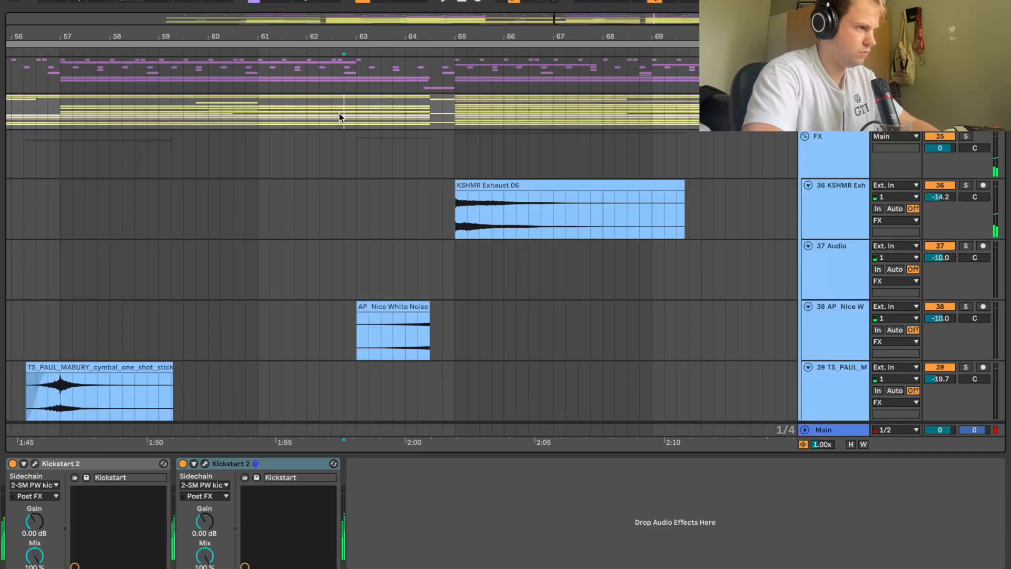
Draw the BASS group's Utility gain automation down to -∞ dB from bar 63 to bar 65, and play the section
{"action": "scroll", "coordinate": [638, 198], "scroll_direction": "up", "scroll_amount": 15}
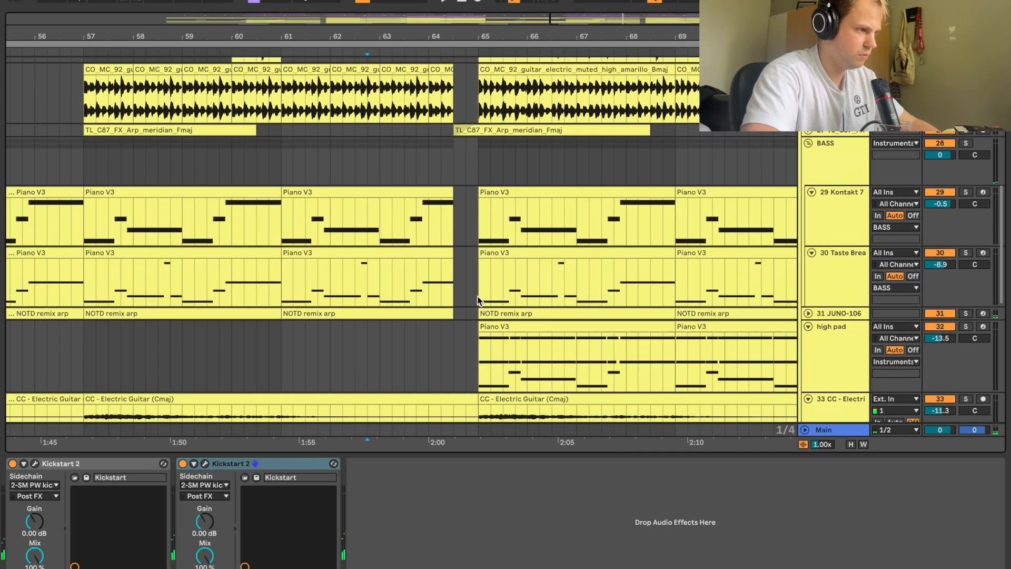
{"action": "scroll", "coordinate": [478, 298], "scroll_direction": "down", "scroll_amount": 5}
{"action": "scroll", "coordinate": [527, 258], "scroll_direction": "up", "scroll_amount": 10}
{"action": "left_click", "coordinate": [830, 248]}
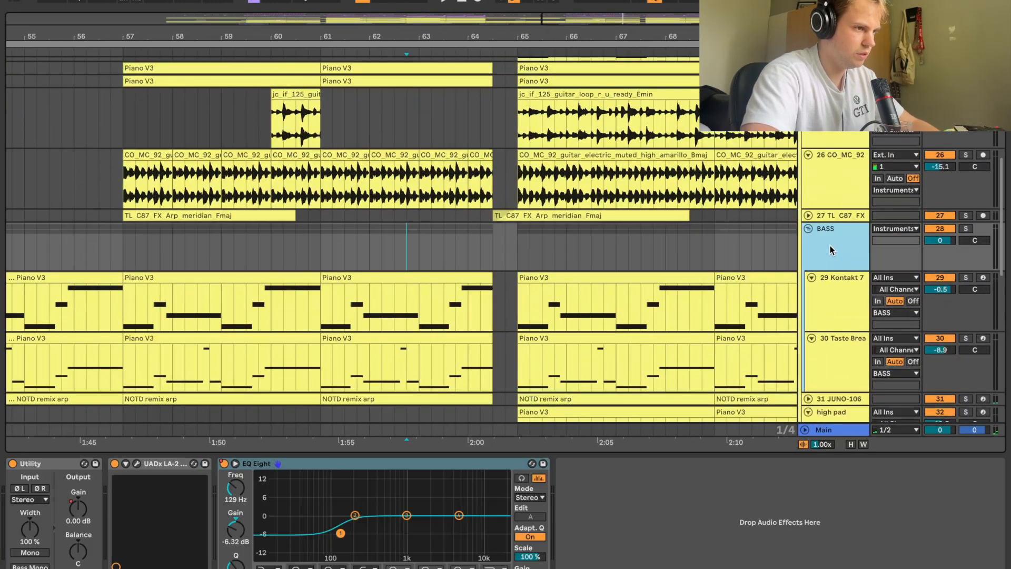
{"action": "right_click", "coordinate": [87, 514]}
{"action": "left_click", "coordinate": [137, 521]}
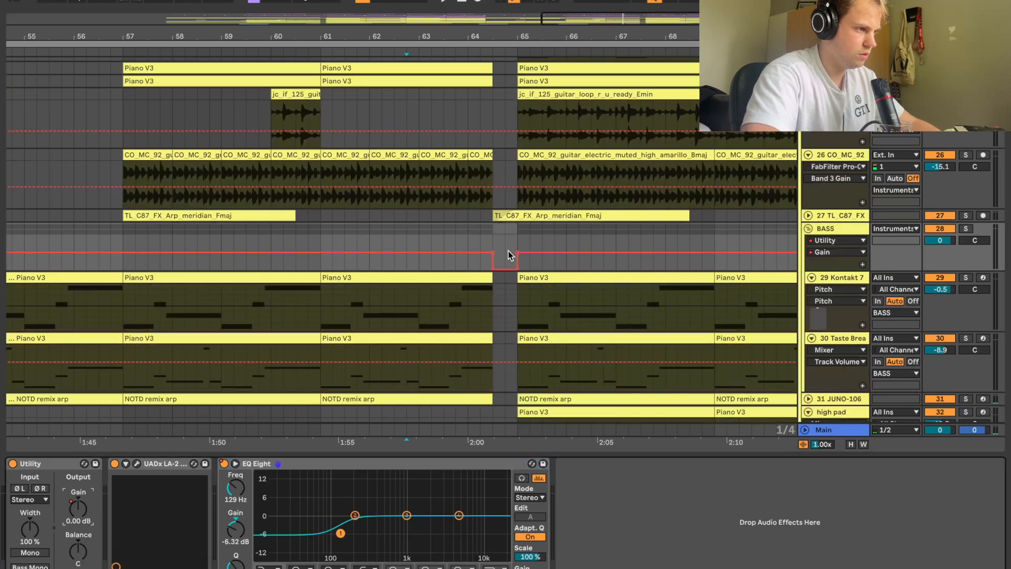
{"action": "key", "text": "b"}
{"action": "left_click", "coordinate": [420, 269]}
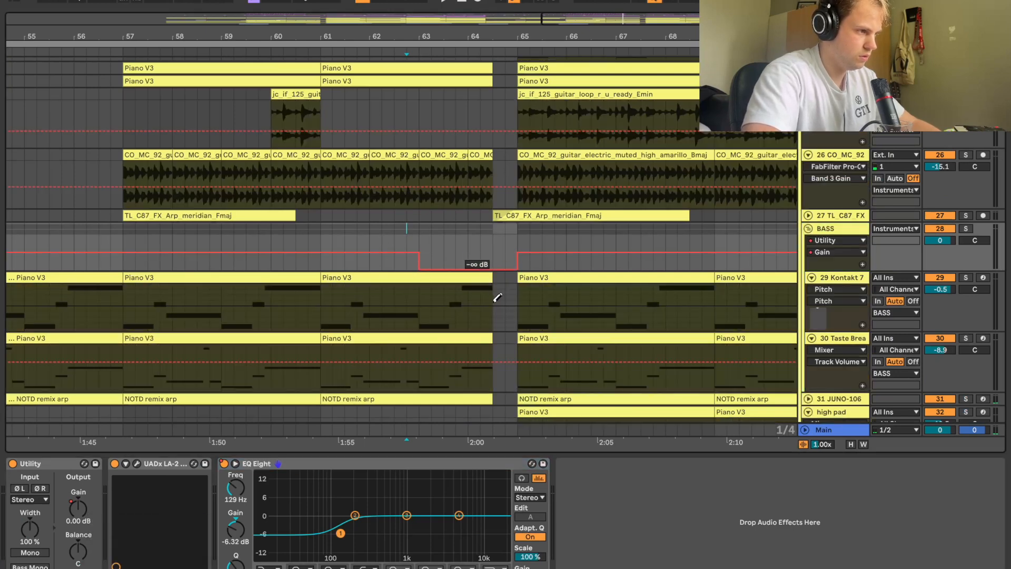
{"action": "key", "text": "space"}
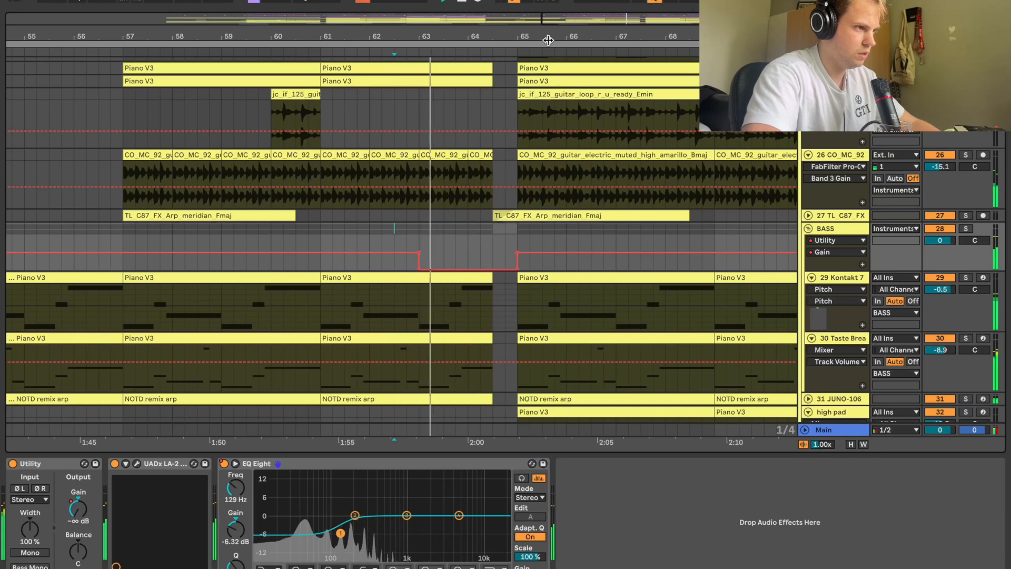
Extend the BASS group's Utility gain cut before the first drop so it runs from bar 31 to bar 33
{"action": "left_click_drag", "start_coordinate": [547, 39], "coordinate": [546, 34]}
{"action": "scroll", "coordinate": [355, 201], "scroll_direction": "left", "scroll_amount": 5}
{"action": "left_click_drag", "start_coordinate": [366, 35], "coordinate": [392, 105]}
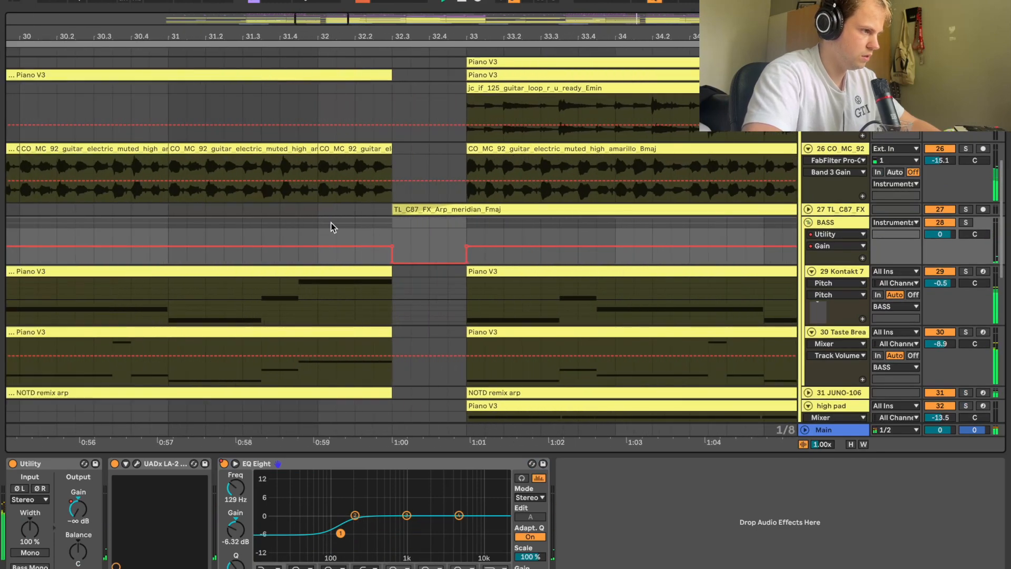
{"action": "scroll", "coordinate": [305, 245], "scroll_direction": "up", "scroll_amount": 3}
{"action": "scroll", "coordinate": [305, 245], "scroll_direction": "left", "scroll_amount": 2}
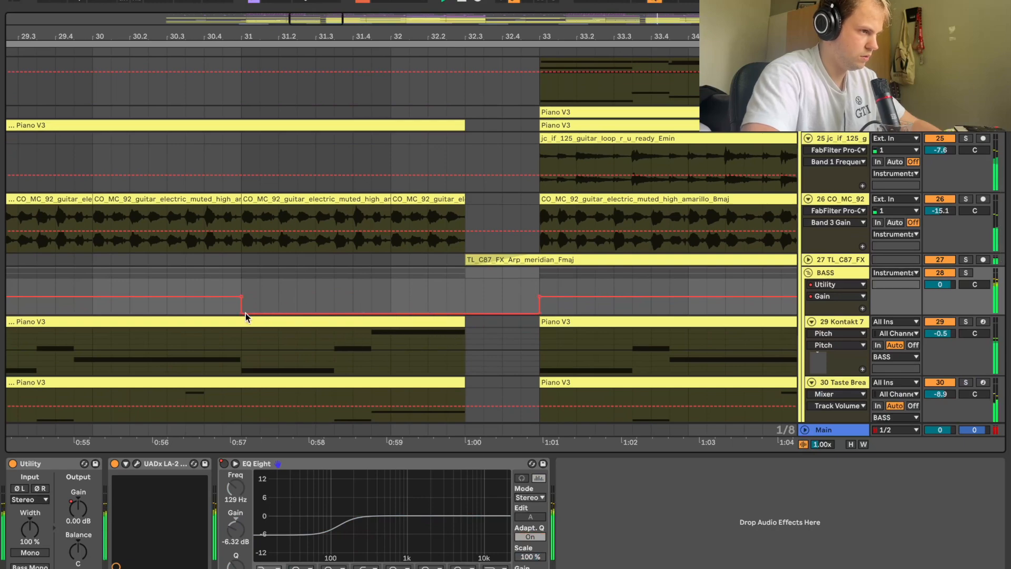
Audition several Cymatics Signature Series and Vibrance sub drop samples in the browser for the empty FX track
{"action": "scroll", "coordinate": [246, 313], "scroll_direction": "up", "scroll_amount": 10}
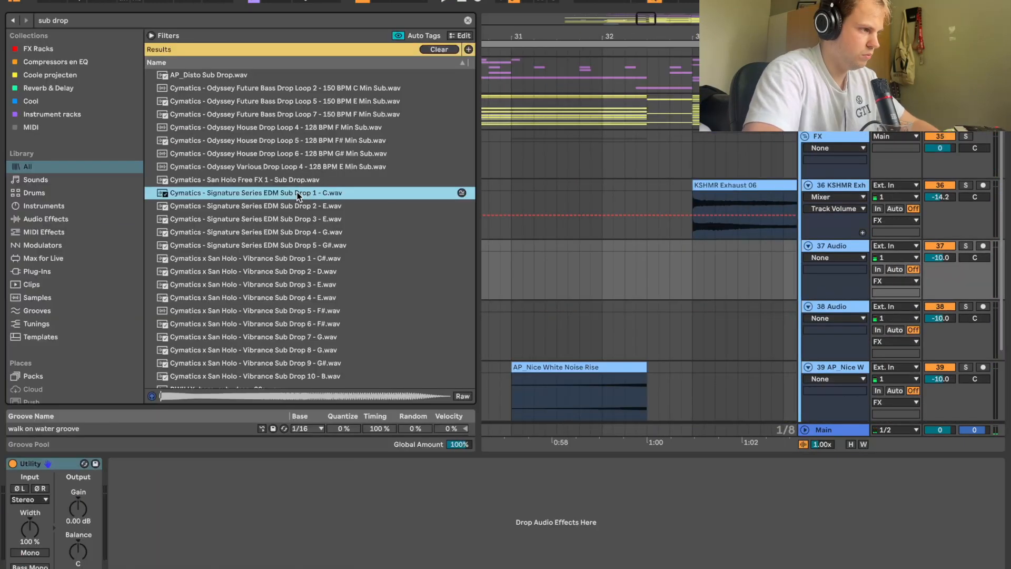
{"action": "left_click", "coordinate": [292, 248]}
{"action": "left_click", "coordinate": [295, 235]}
{"action": "left_click", "coordinate": [296, 220]}
{"action": "left_click", "coordinate": [283, 350]}
{"action": "scroll", "coordinate": [283, 353], "scroll_direction": "down", "scroll_amount": 3}
{"action": "left_click", "coordinate": [298, 296]}
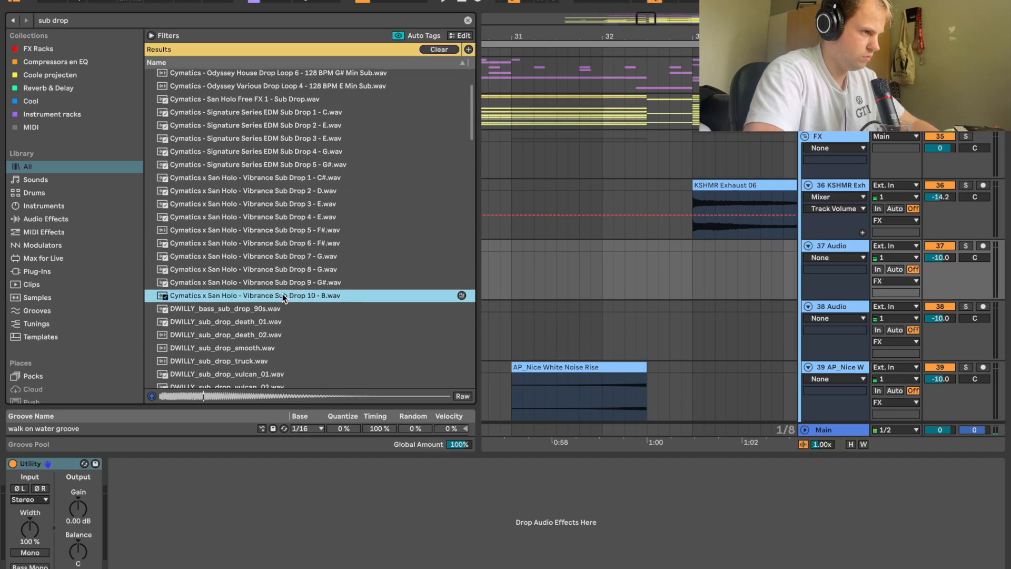
Place Cymatics Vibrance Sub Drop 10 - B at bar 31 on track 37 and trim its end to just before the white noise rise ends
{"action": "left_click_drag", "start_coordinate": [298, 295], "coordinate": [507, 279]}
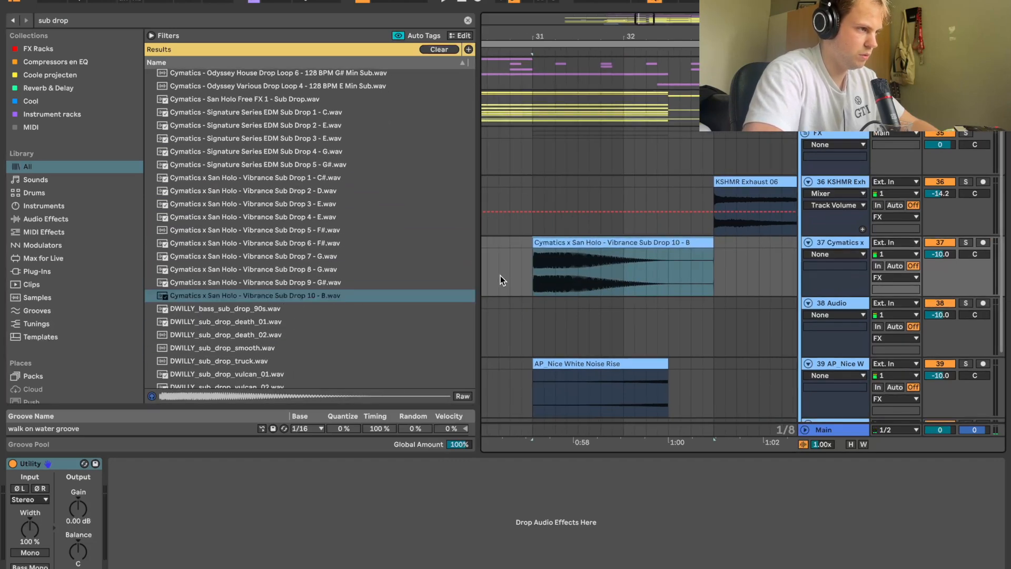
{"action": "key", "text": "space"}
{"action": "left_click", "coordinate": [21, 2]}
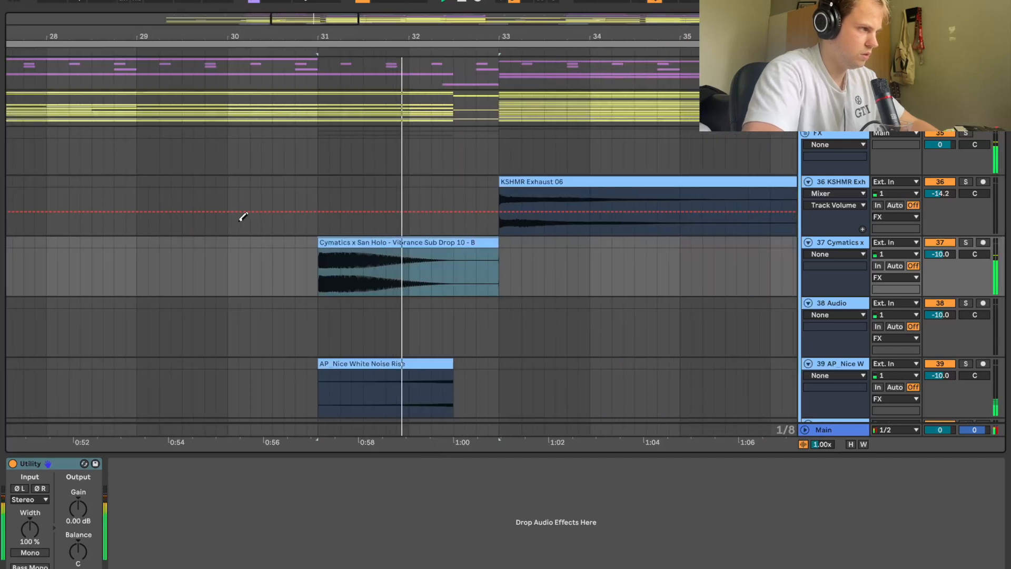
{"action": "left_click_drag", "start_coordinate": [502, 245], "coordinate": [445, 244]}
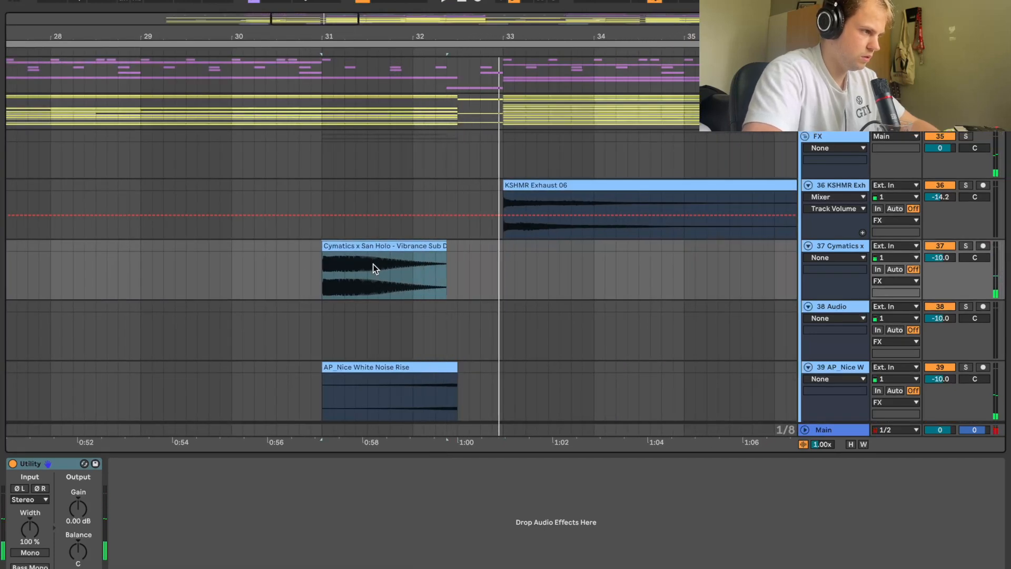
Play from bar 30 and set the sub drop track's volume to -15.2 dB
{"action": "left_click", "coordinate": [230, 266]}
{"action": "left_click_drag", "start_coordinate": [392, 37], "coordinate": [391, 11]}
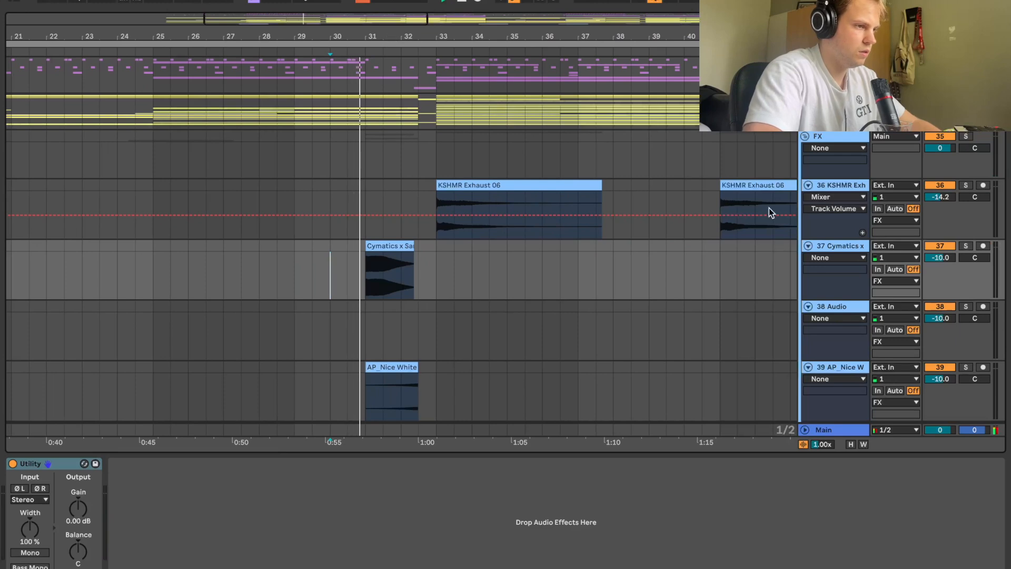
{"action": "left_click_drag", "start_coordinate": [943, 258], "coordinate": [942, 270]}
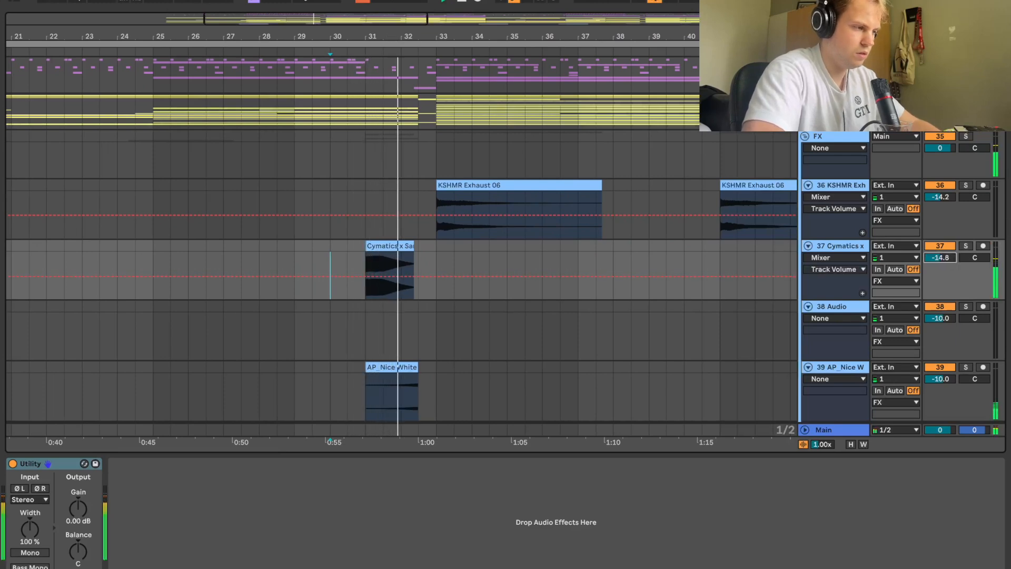
{"action": "double_click", "coordinate": [478, 21]}
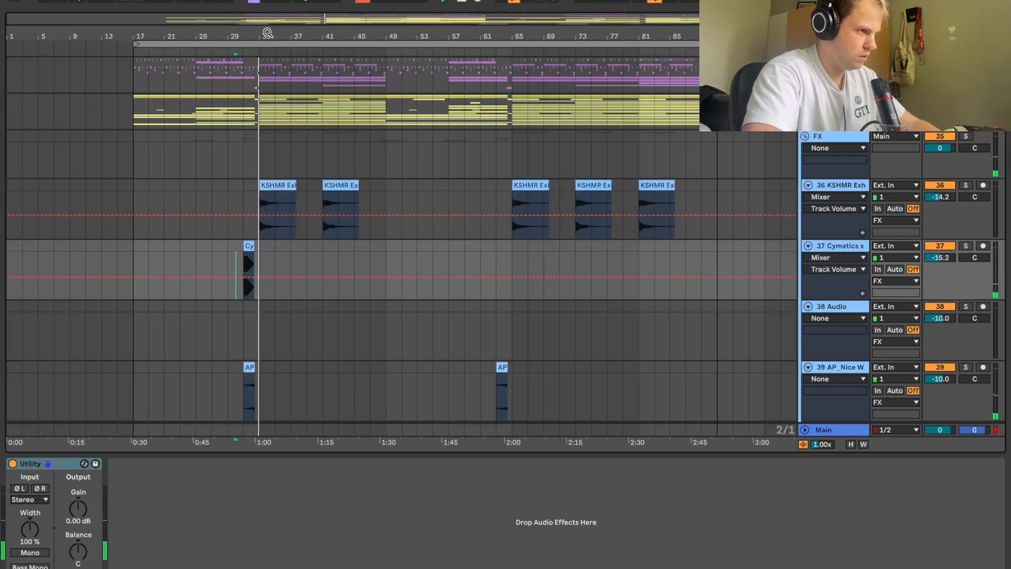
Play the transition from around bar 27 into the first drop to check how the sub drop sounds
{"action": "left_click", "coordinate": [217, 263]}
{"action": "key", "text": "space"}
{"action": "key", "text": "space"}
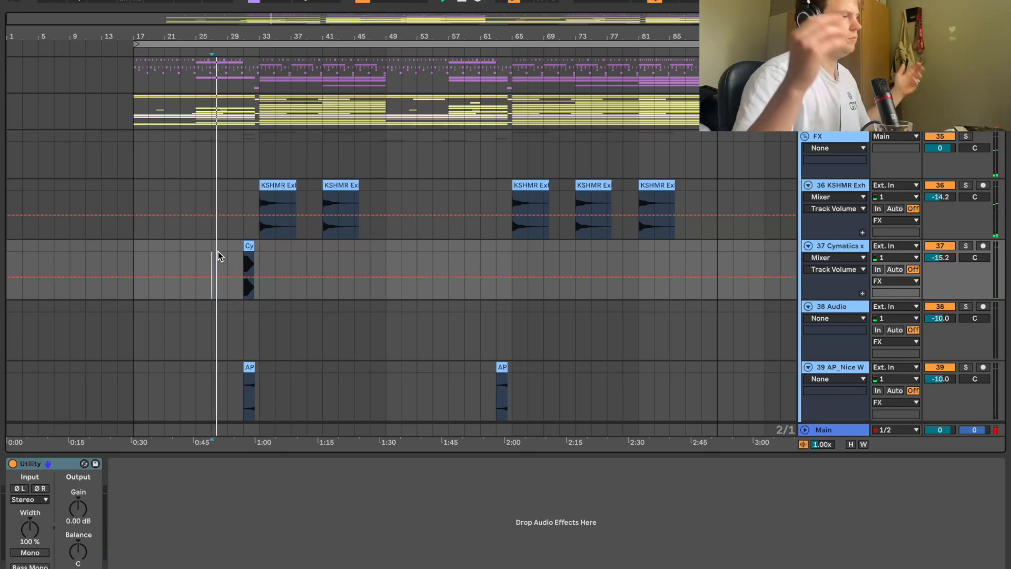
{"action": "left_click_drag", "start_coordinate": [244, 35], "coordinate": [244, 67]}
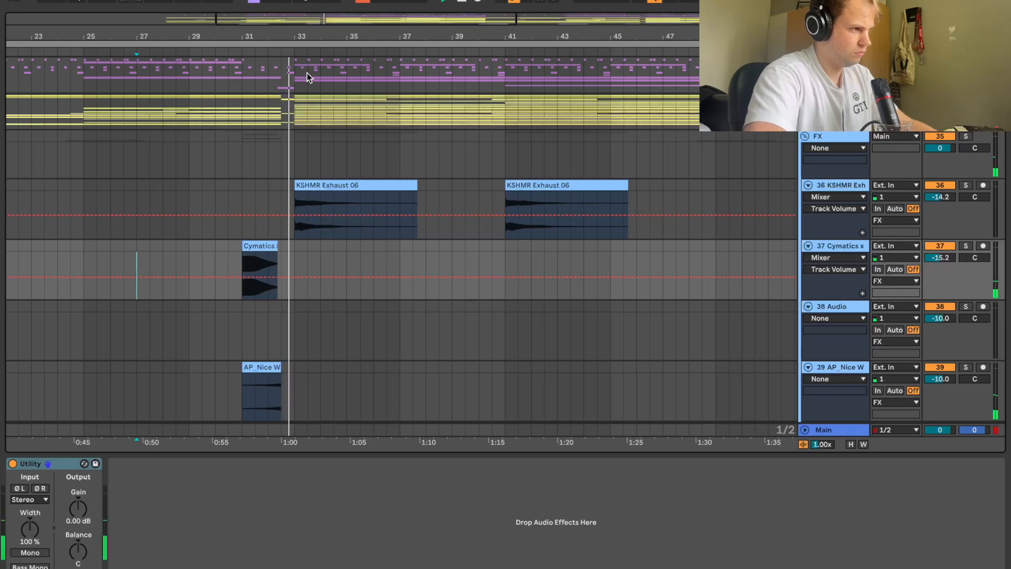
{"action": "left_click_drag", "start_coordinate": [291, 35], "coordinate": [291, 23]}
Undo the sub drop's volume change, trim and placement on track 37
{"action": "key", "text": "super+z"}
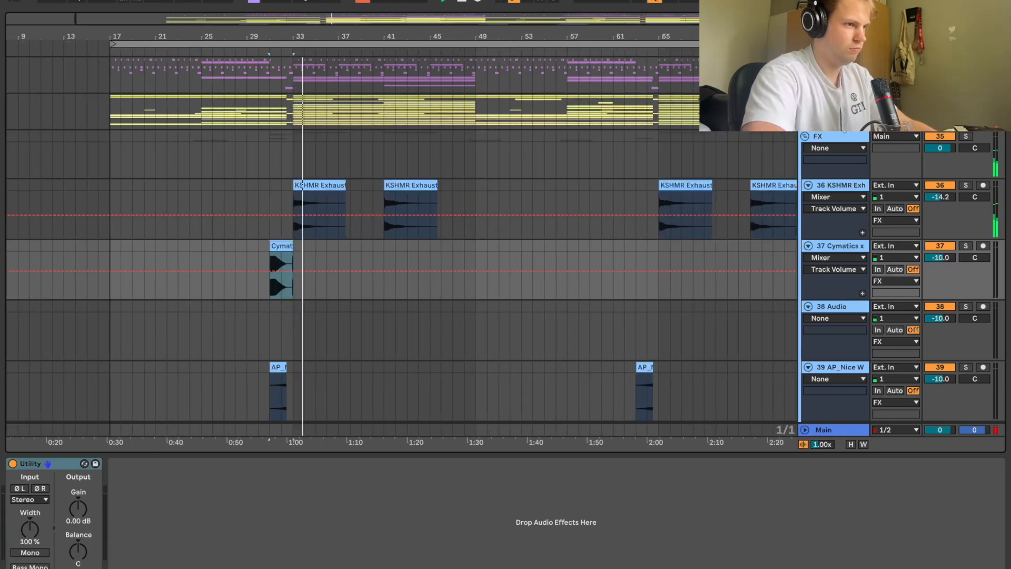
{"action": "key", "text": "super+z"}
{"action": "key", "text": "super+z"}
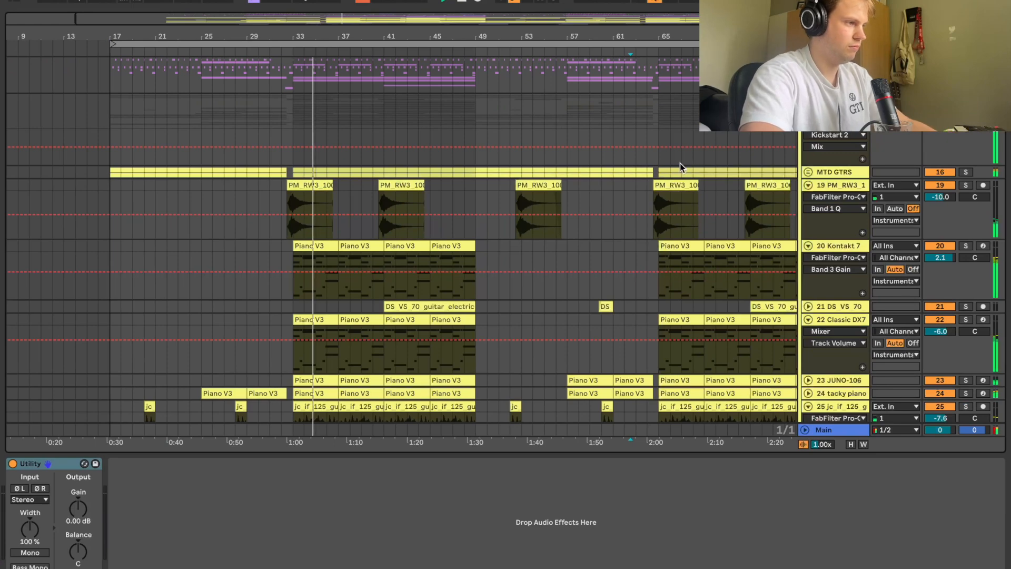
{"action": "scroll", "coordinate": [682, 201], "scroll_direction": "down", "scroll_amount": 15}
{"action": "scroll", "coordinate": [682, 201], "scroll_direction": "up", "scroll_amount": 6}
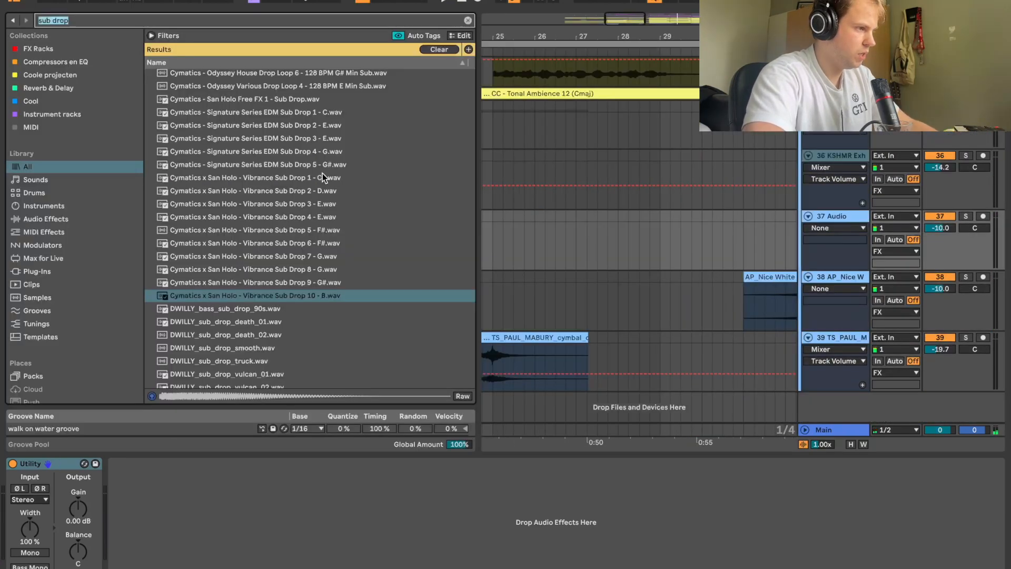
Search the browser for ample bass and place the Freeze 25-Ample Bass P Lite II sample on track 37 just before bar 33
{"action": "scroll", "coordinate": [719, 281], "scroll_direction": "right", "scroll_amount": 5}
{"action": "scroll", "coordinate": [719, 284], "scroll_direction": "right", "scroll_amount": 2}
{"action": "scroll", "coordinate": [719, 284], "scroll_direction": "up", "scroll_amount": 1}
{"action": "left_click", "coordinate": [529, 256]}
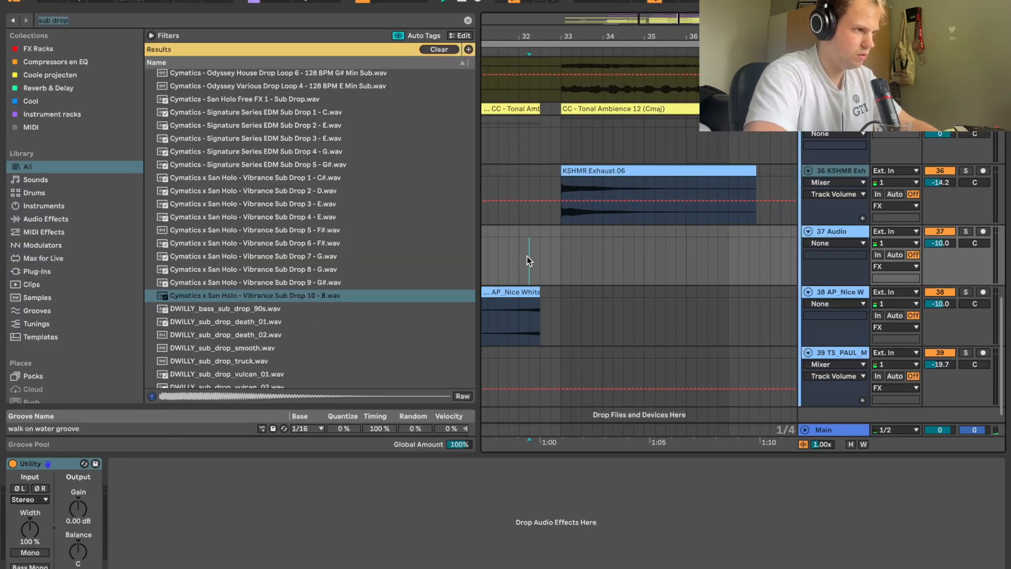
{"action": "key", "text": "space"}
{"action": "type", "text": "ample"}
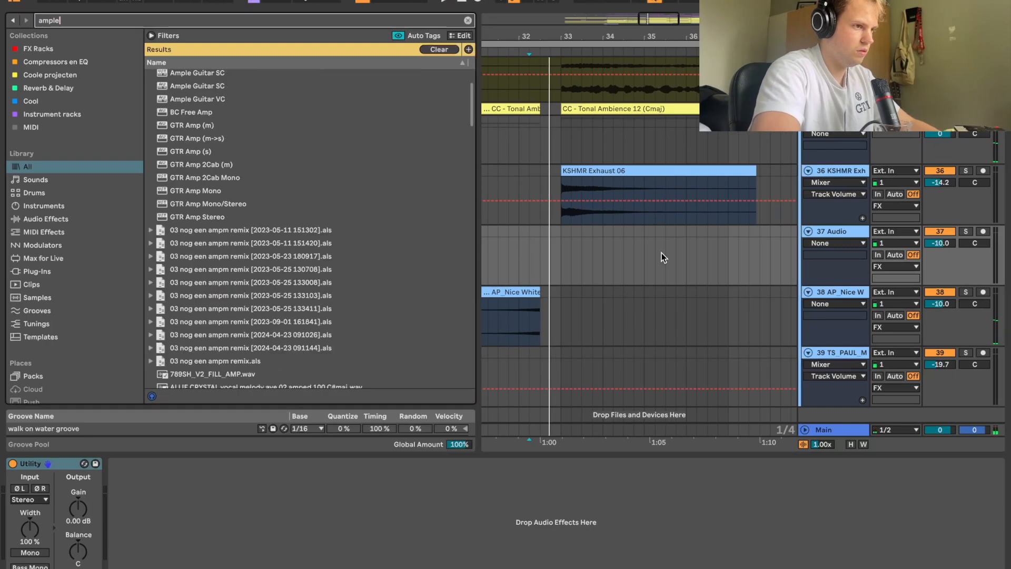
{"action": "type", "text": " bass"}
{"action": "left_click", "coordinate": [280, 115]}
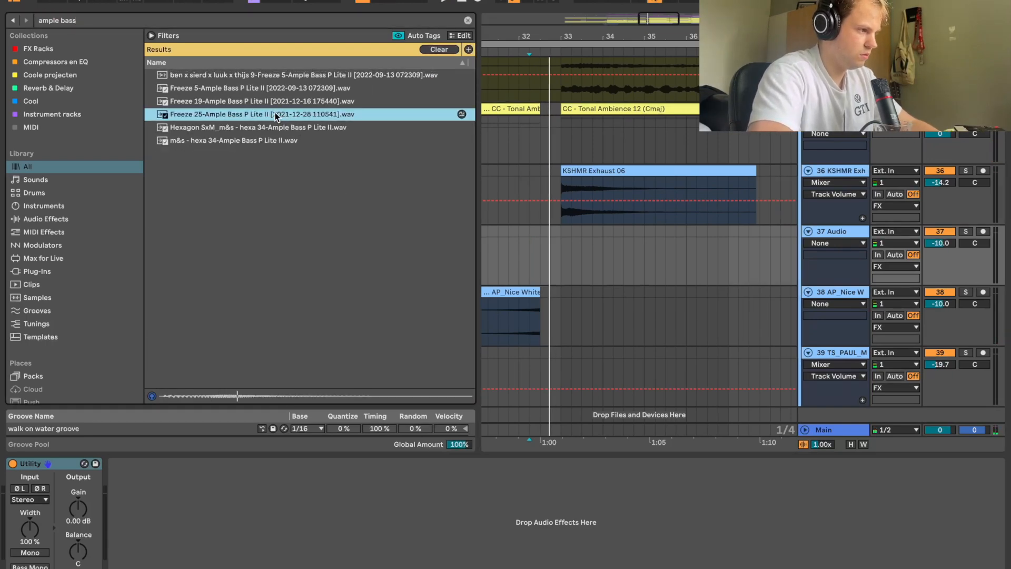
{"action": "left_click_drag", "start_coordinate": [280, 117], "coordinate": [553, 269]}
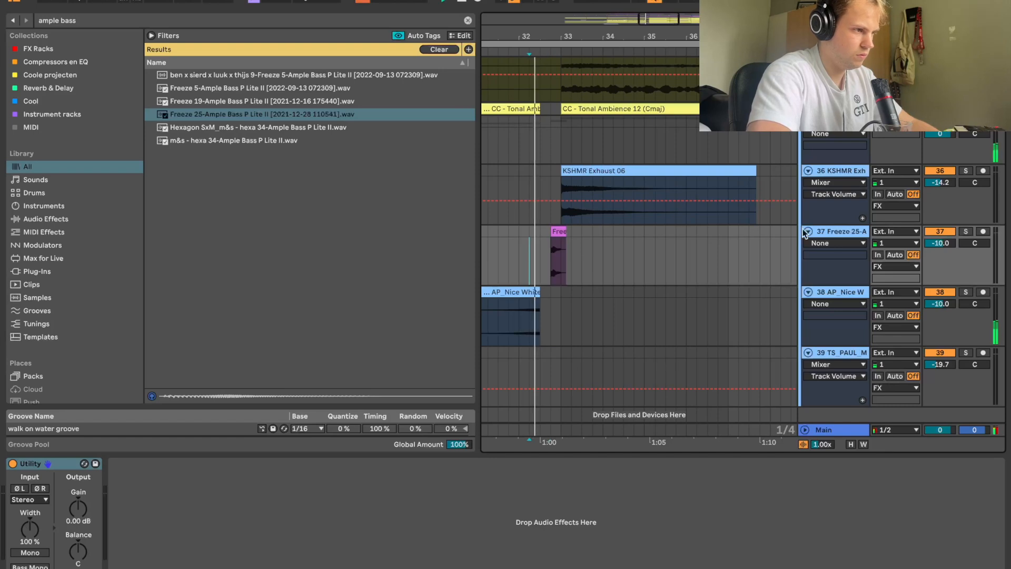
Trim the bass sample to end at bar 33 and set track 37's volume to -2.0 dB while playing the transition
{"action": "left_click_drag", "start_coordinate": [942, 246], "coordinate": [942, 224]}
{"action": "key", "text": "space"}
{"action": "key", "text": "space"}
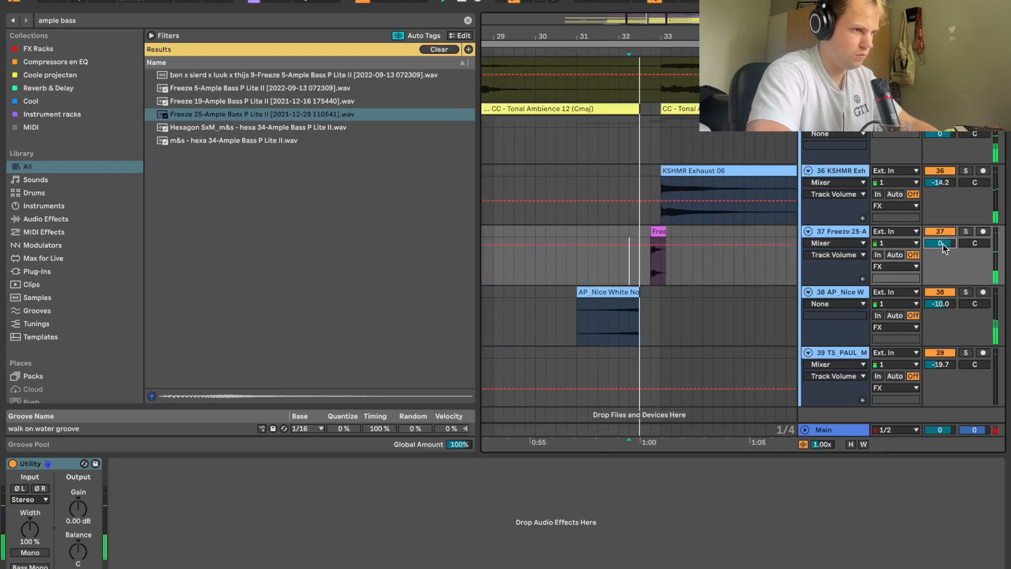
{"action": "key", "text": "space"}
{"action": "left_click", "coordinate": [620, 246]}
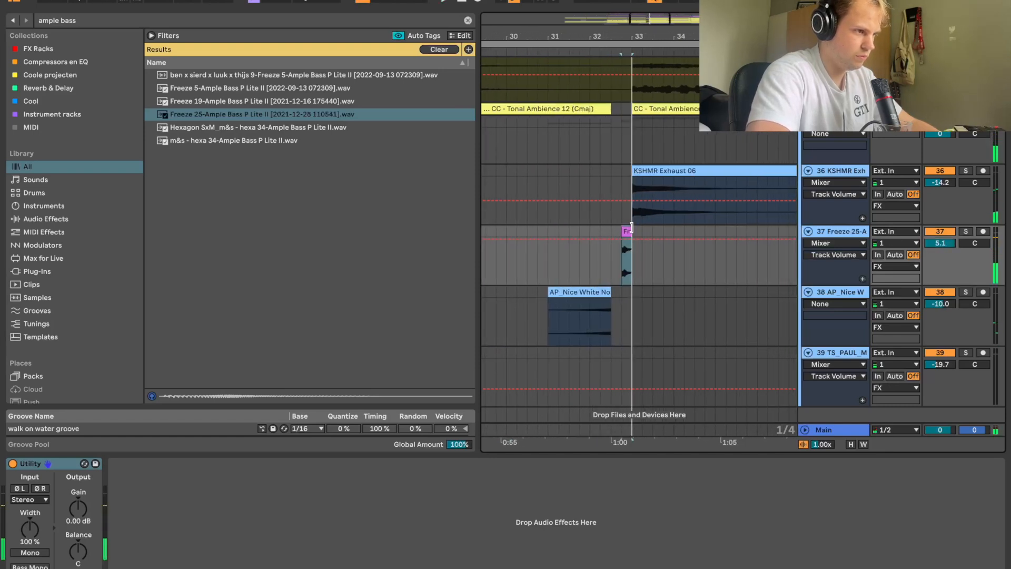
{"action": "key", "text": "space"}
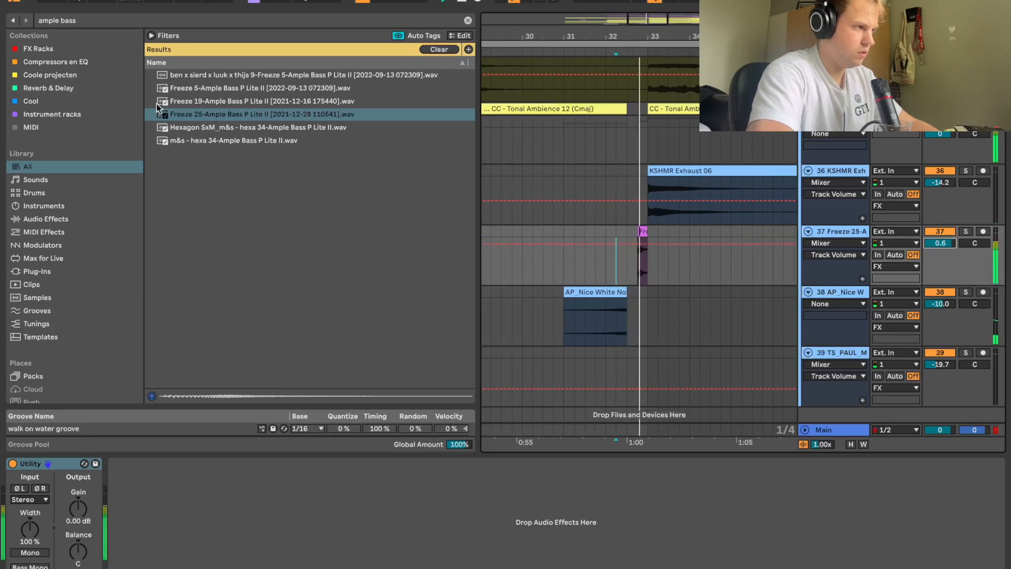
{"action": "left_click", "coordinate": [16, 1]}
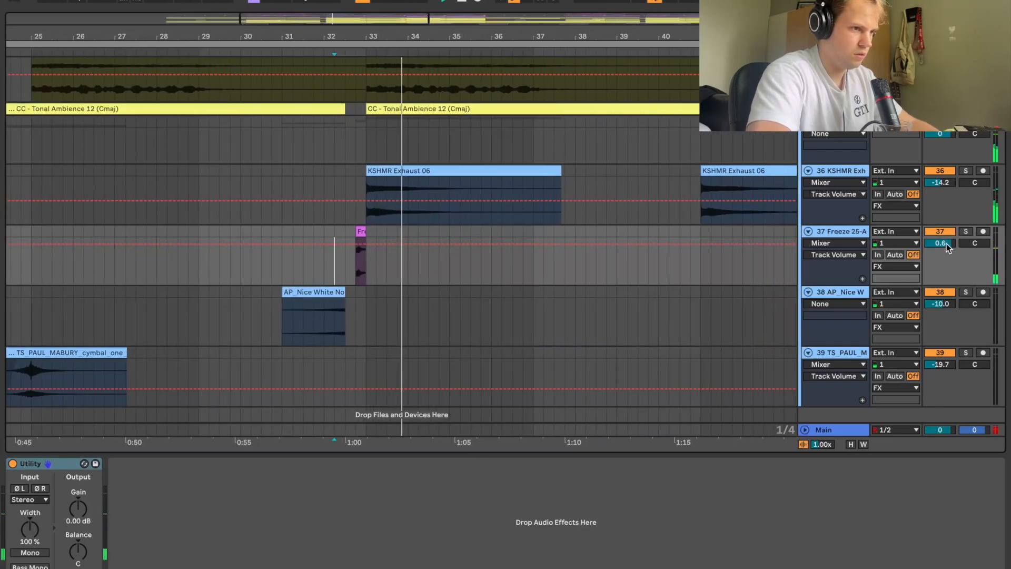
{"action": "left_click_drag", "start_coordinate": [946, 240], "coordinate": [946, 243]}
{"action": "key", "text": "space"}
{"action": "key", "text": "space"}
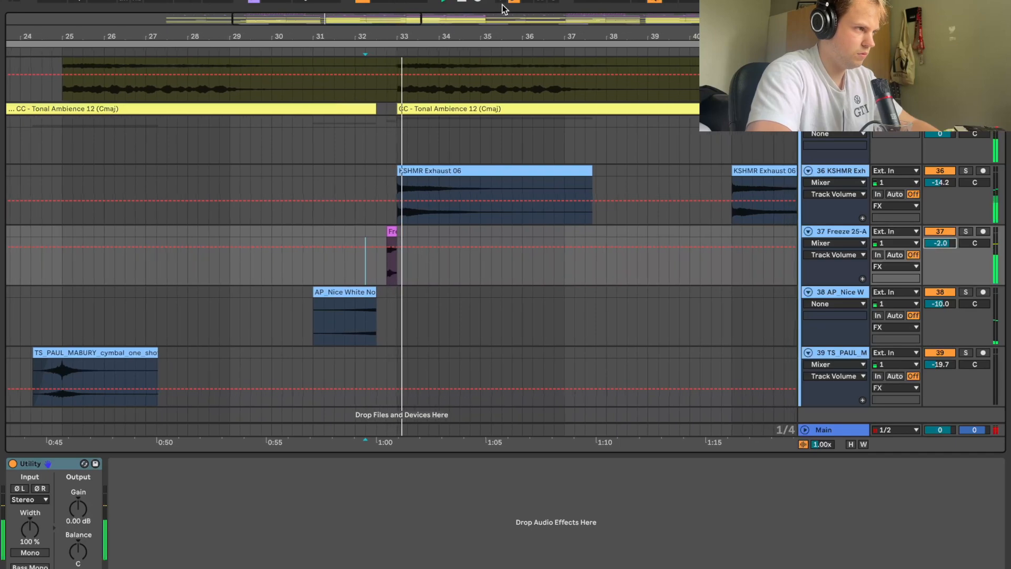
Set the insert point on track 37 at the end of the second white noise rise, just before bar 65
{"action": "left_click_drag", "start_coordinate": [471, 36], "coordinate": [466, 18]}
{"action": "left_click_drag", "start_coordinate": [397, 238], "coordinate": [408, 231]}
{"action": "scroll", "coordinate": [416, 230], "scroll_direction": "right", "scroll_amount": 5}
{"action": "scroll", "coordinate": [632, 229], "scroll_direction": "up", "scroll_amount": 5}
{"action": "scroll", "coordinate": [633, 228], "scroll_direction": "right", "scroll_amount": 11}
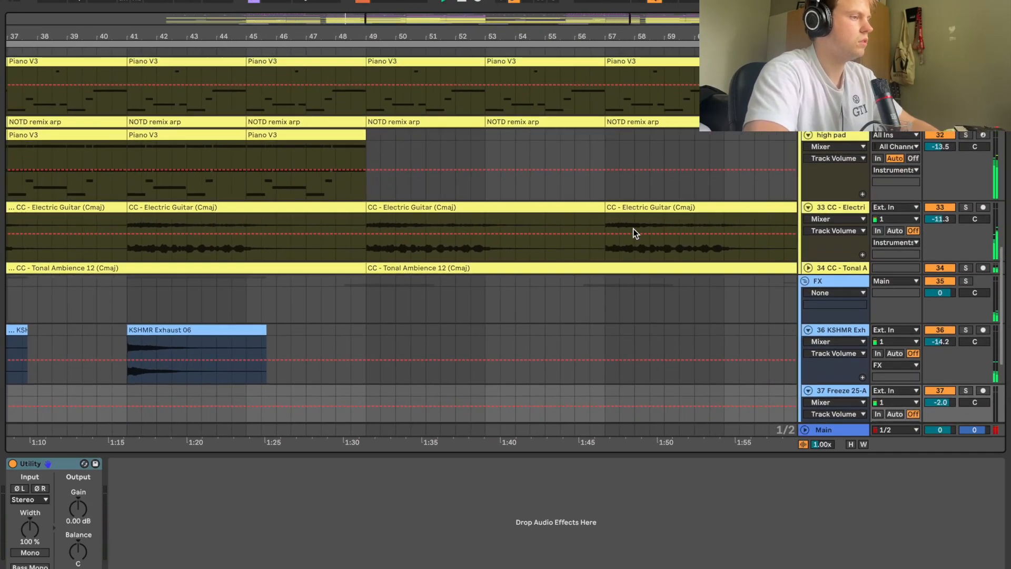
{"action": "scroll", "coordinate": [632, 228], "scroll_direction": "down", "scroll_amount": 5}
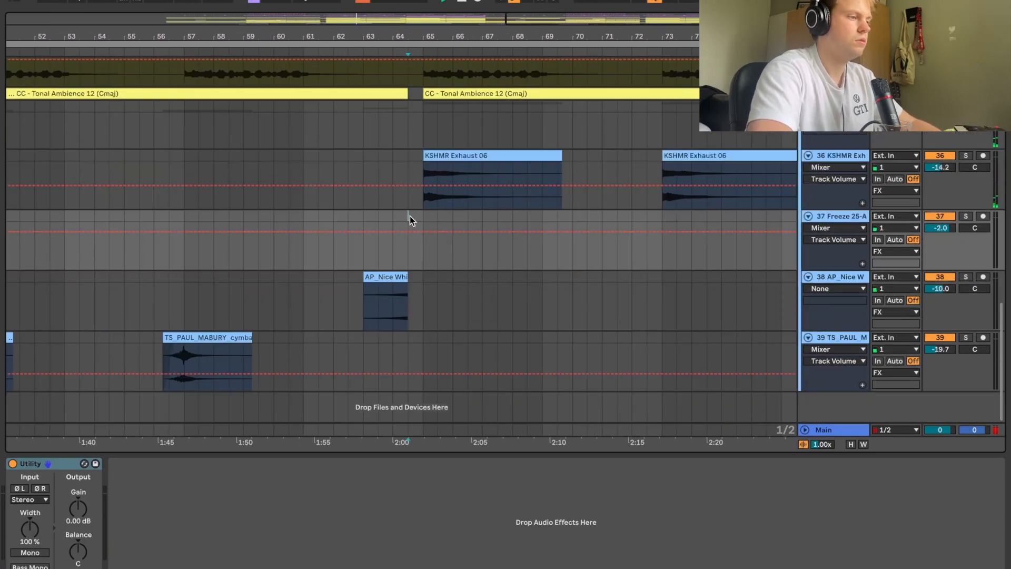
Insert a new MIDI track directly below the high pad track
{"action": "scroll", "coordinate": [409, 216], "scroll_direction": "left", "scroll_amount": 2}
{"action": "scroll", "coordinate": [415, 213], "scroll_direction": "up", "scroll_amount": 6}
{"action": "scroll", "coordinate": [415, 212], "scroll_direction": "left", "scroll_amount": 9}
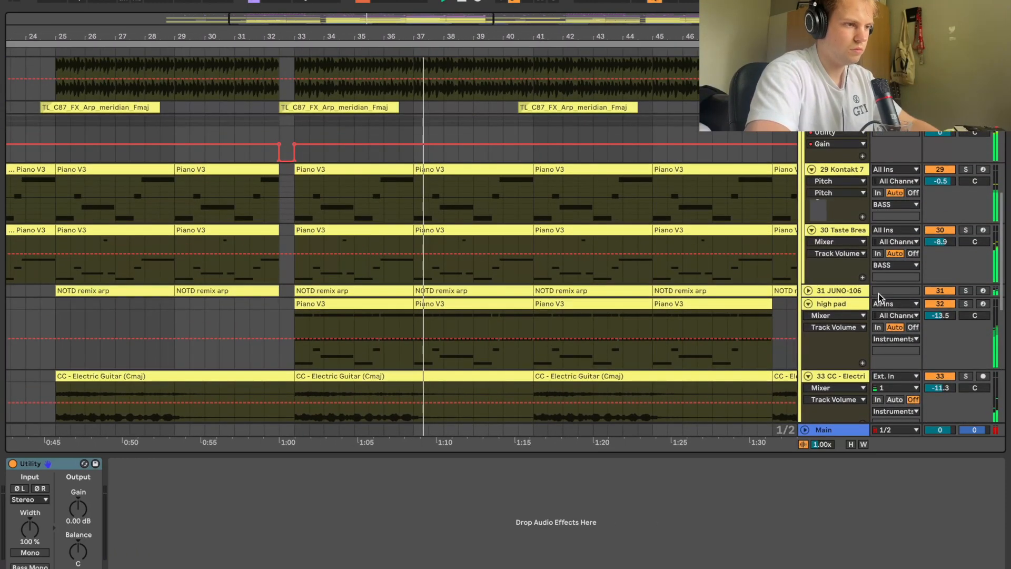
{"action": "left_click", "coordinate": [850, 303]}
{"action": "key", "text": "ctrl+shift+t"}
{"action": "scroll", "coordinate": [579, 277], "scroll_direction": "down", "scroll_amount": 4}
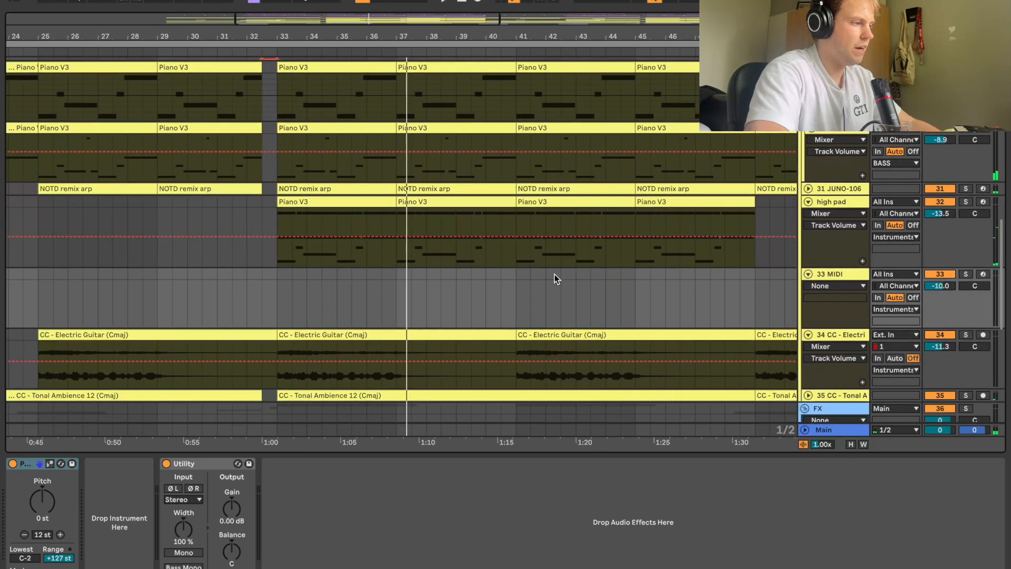
Load Ample Guitar SC onto the new MIDI track, armed for recording, and set its Pitch device to -1 st
{"action": "key", "text": "ctrl+f"}
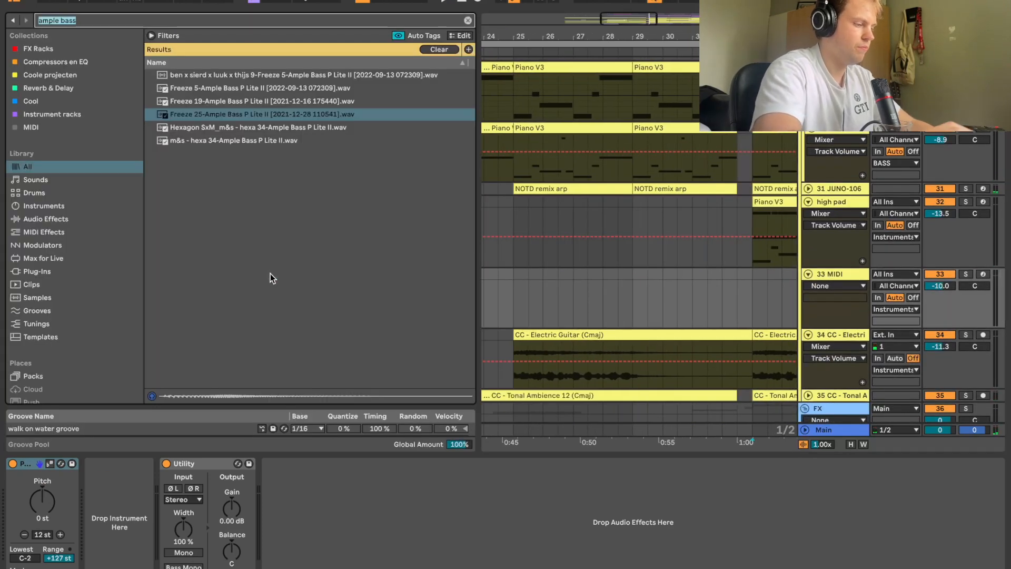
{"action": "type", "text": "guitar"}
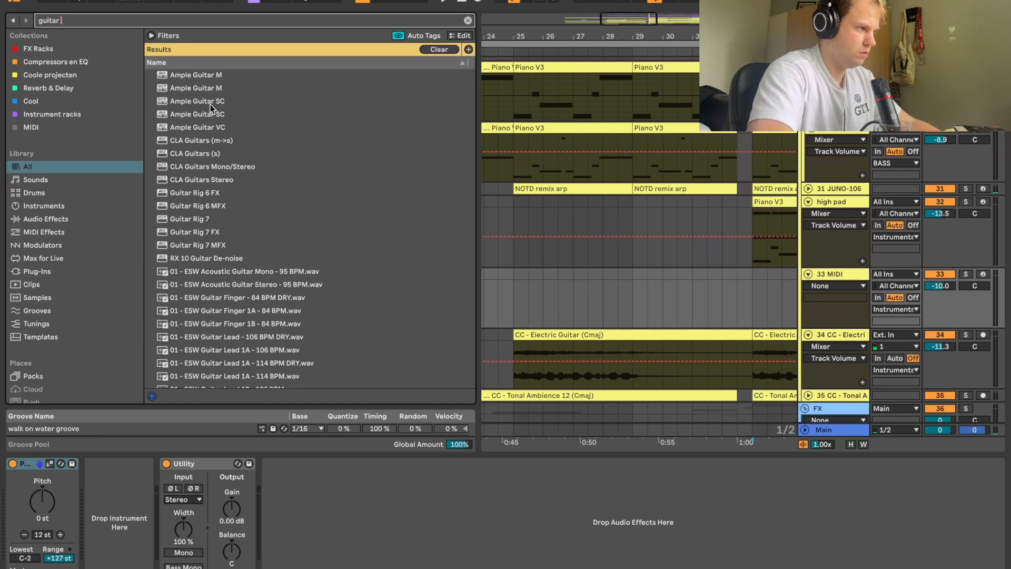
{"action": "left_click_drag", "start_coordinate": [210, 104], "coordinate": [839, 269]}
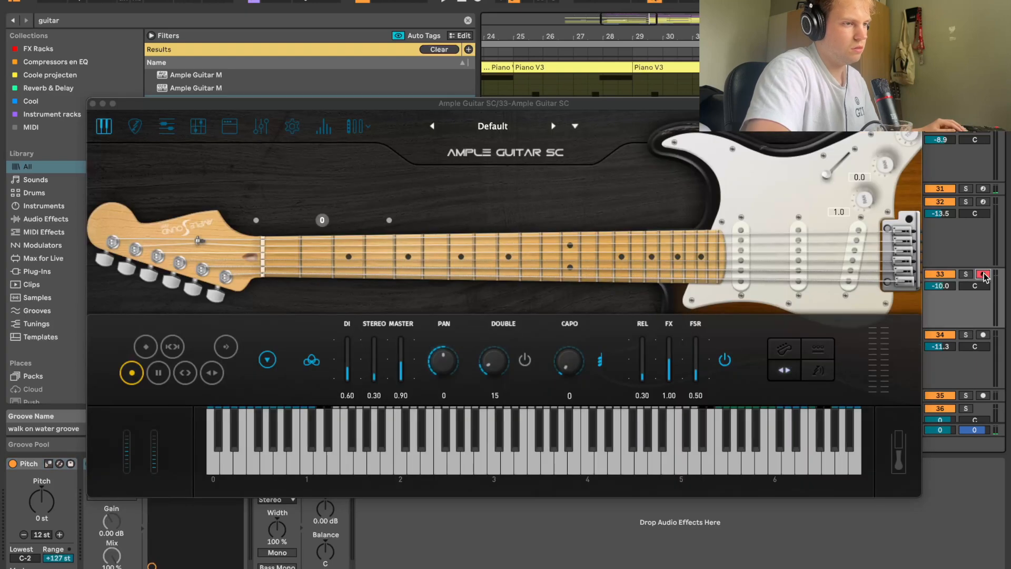
{"action": "left_click_drag", "start_coordinate": [43, 505], "coordinate": [42, 507]}
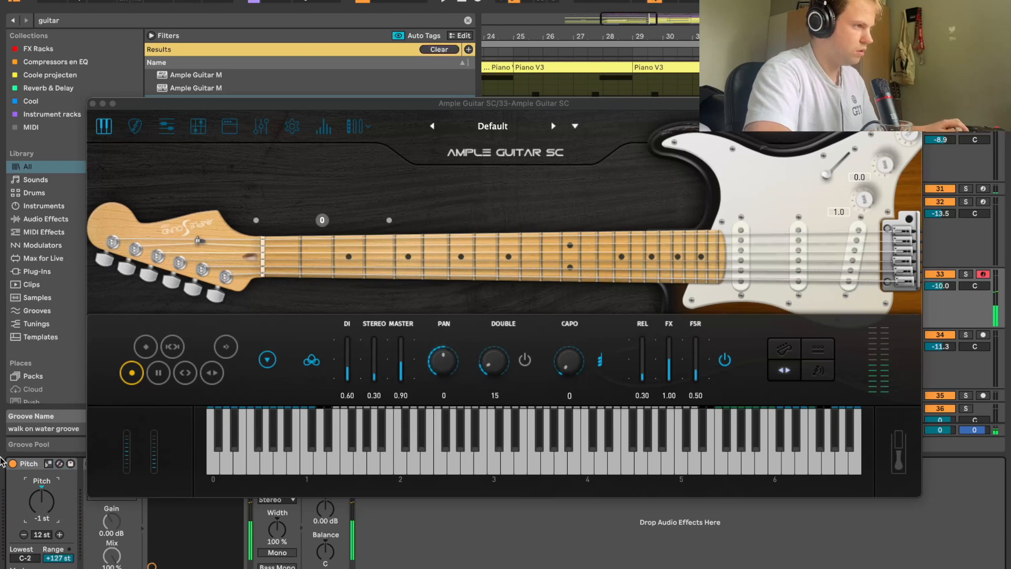
{"action": "left_click", "coordinate": [93, 103]}
Play the first drop and raise the Ample Guitar track's volume to 6.0 dB
{"action": "key", "text": "space"}
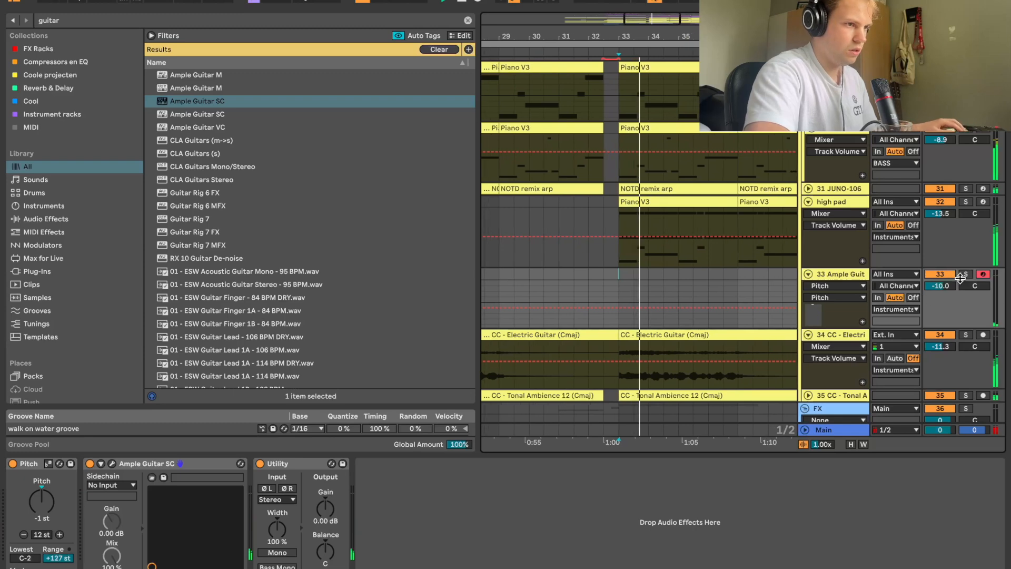
{"action": "double_click", "coordinate": [945, 286]}
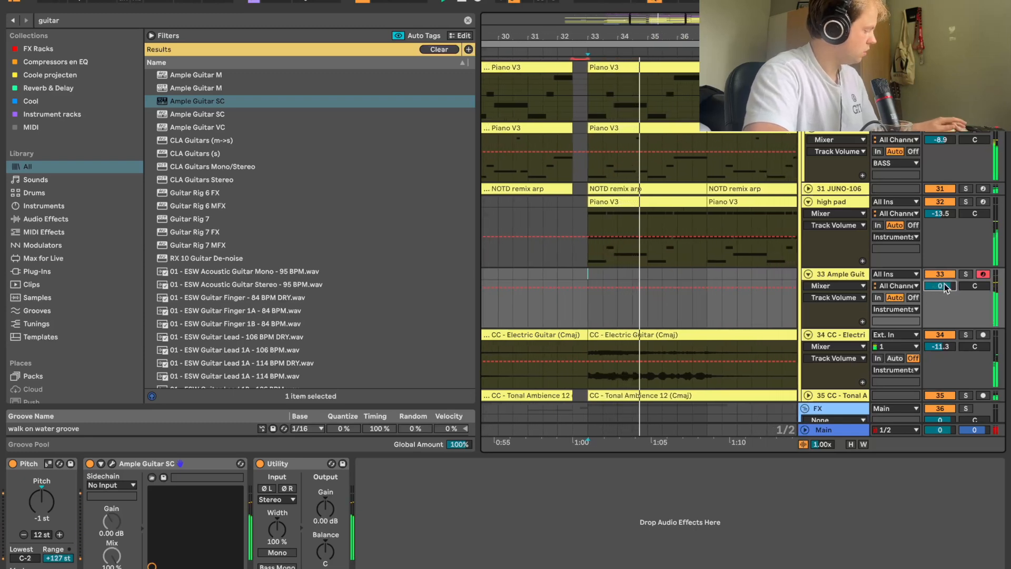
{"action": "left_click_drag", "start_coordinate": [942, 287], "coordinate": [943, 263]}
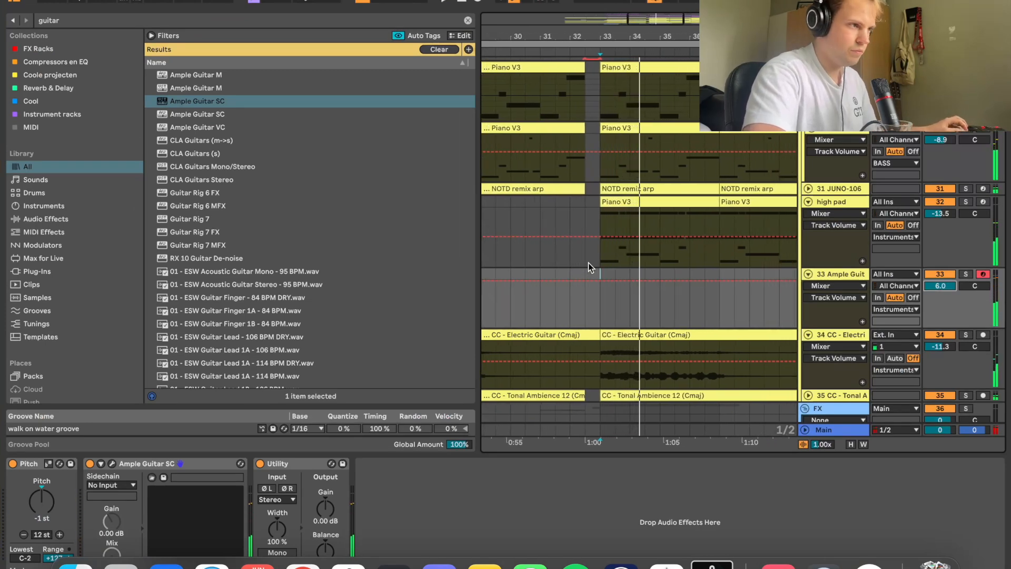
Record an Ample Guitar melody from bar 33, redoing the take until it runs to about bar 41
{"action": "left_click", "coordinate": [475, 3]}
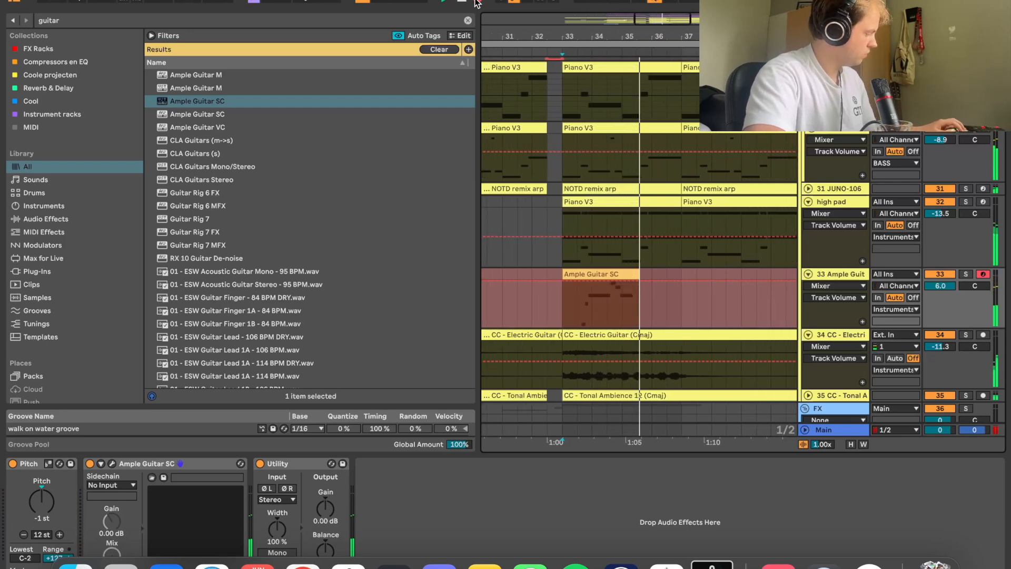
{"action": "left_click", "coordinate": [476, 2]}
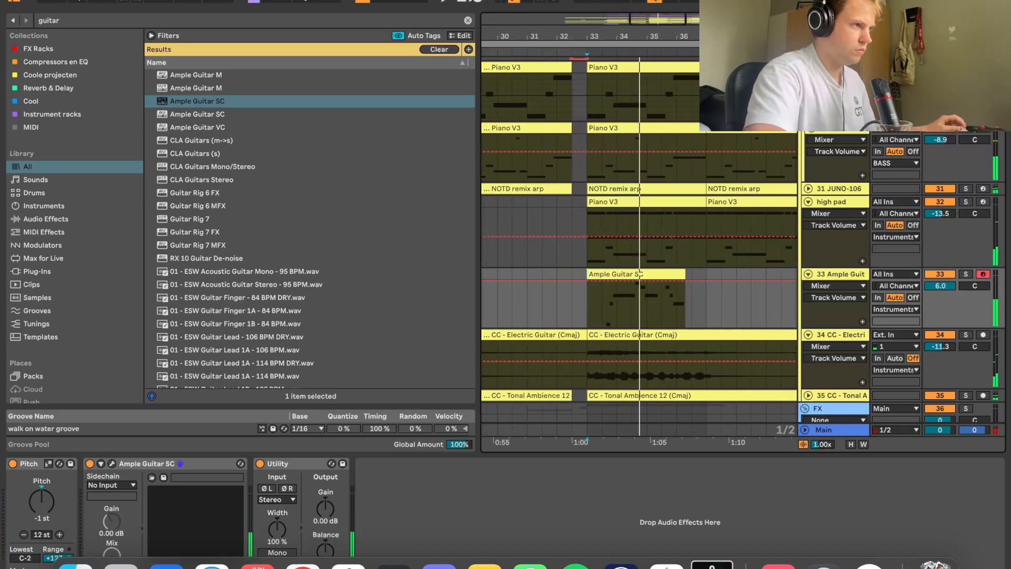
{"action": "left_click", "coordinate": [476, 3]}
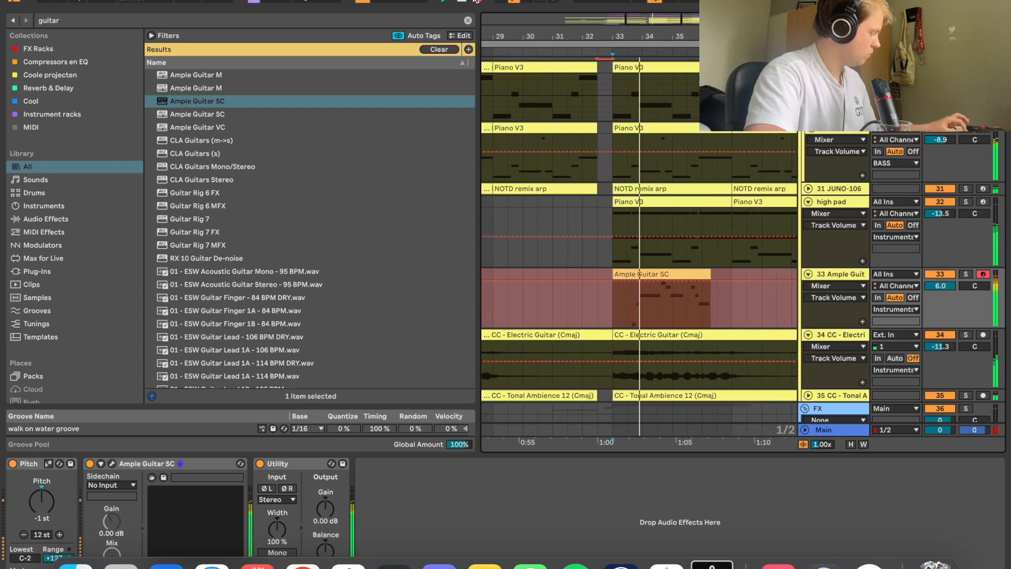
{"action": "key", "text": "space"}
{"action": "left_click", "coordinate": [476, 2]}
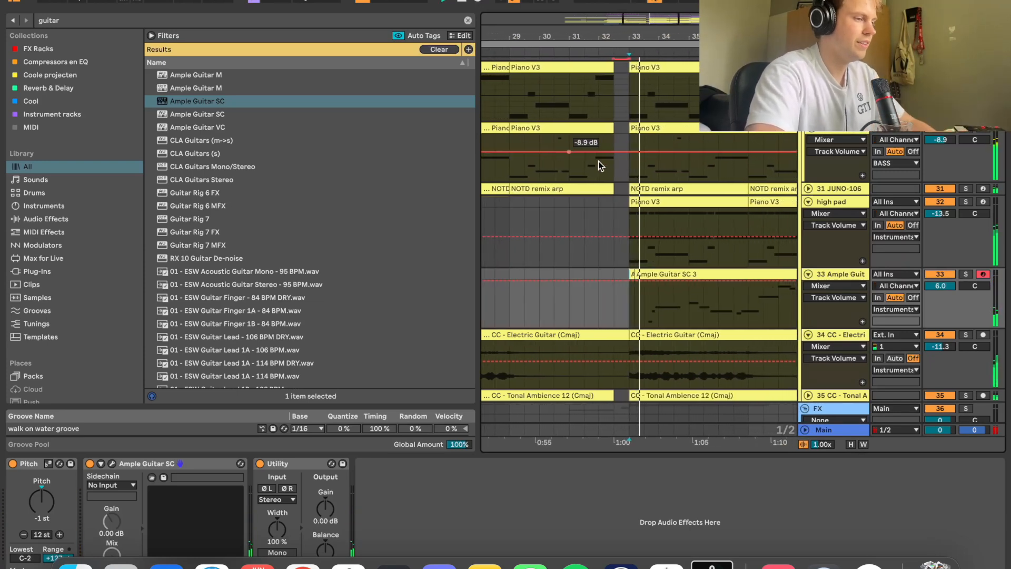
Trim the end of the Ample Guitar clip back to the middle of bar 34 and set the track's volume to -1.8 dB
{"action": "left_click", "coordinate": [55, 4]}
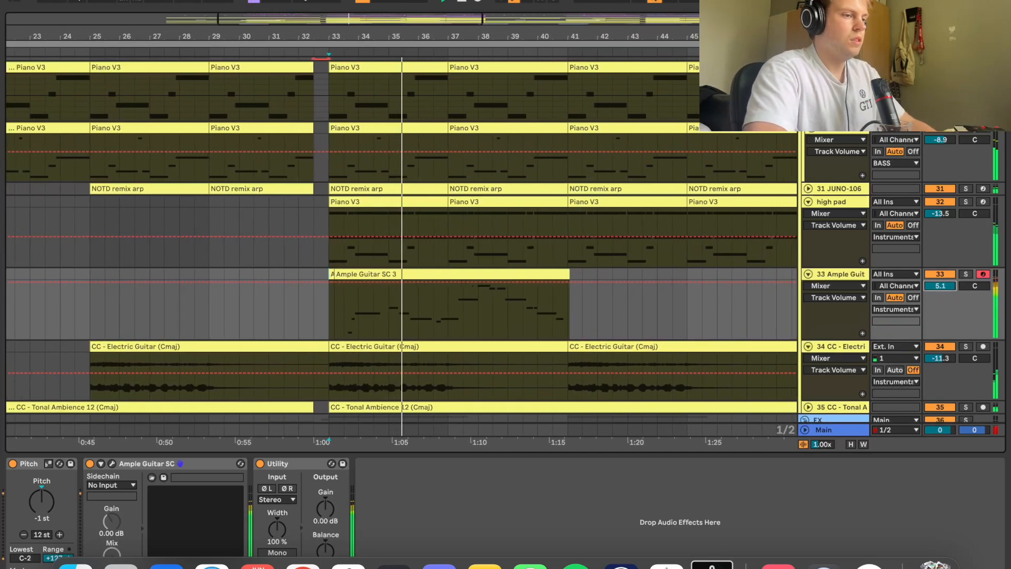
{"action": "key", "text": "a"}
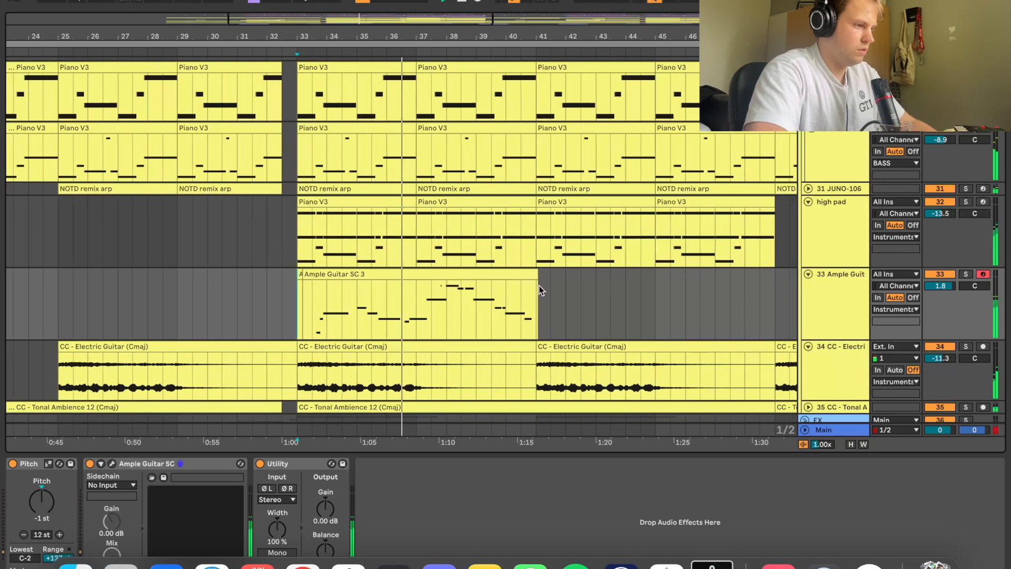
{"action": "left_click_drag", "start_coordinate": [534, 277], "coordinate": [347, 286]}
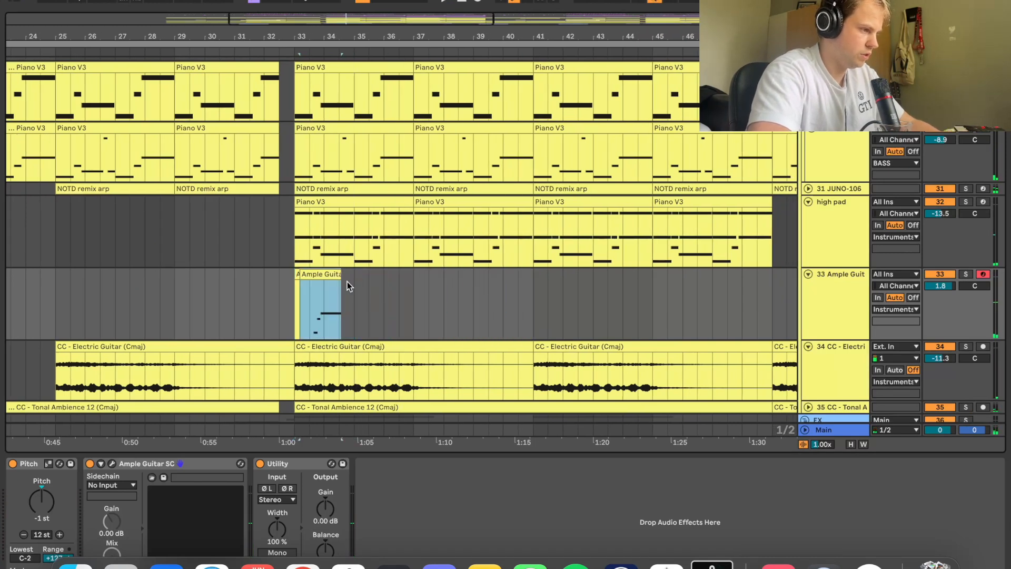
{"action": "left_click", "coordinate": [297, 302]}
{"action": "key", "text": "space"}
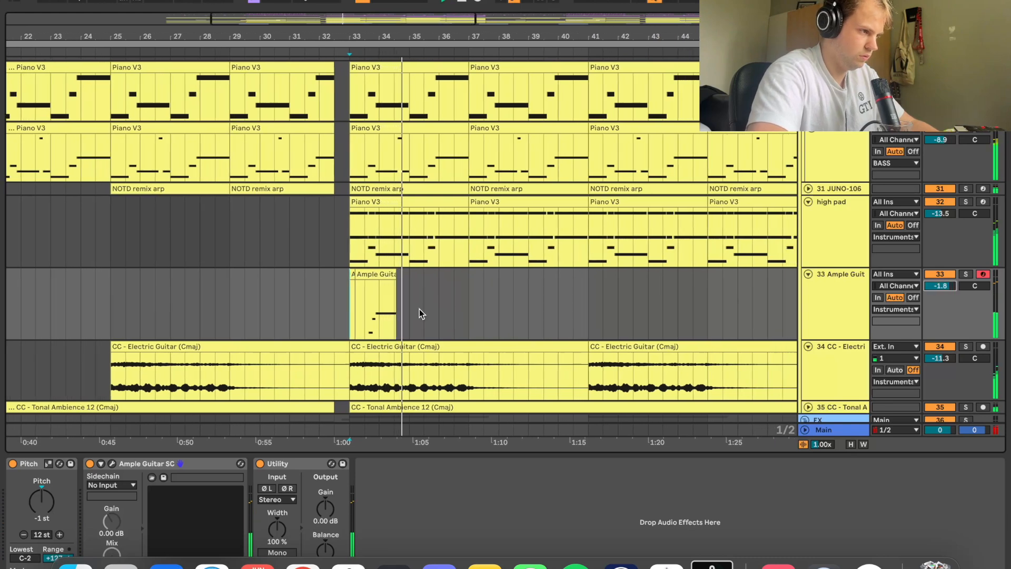
Set the guitar track's Pitch device to -13 st and its volume to -2.5 dB during playback
{"action": "left_click_drag", "start_coordinate": [44, 502], "coordinate": [43, 509]}
{"action": "key", "text": "space"}
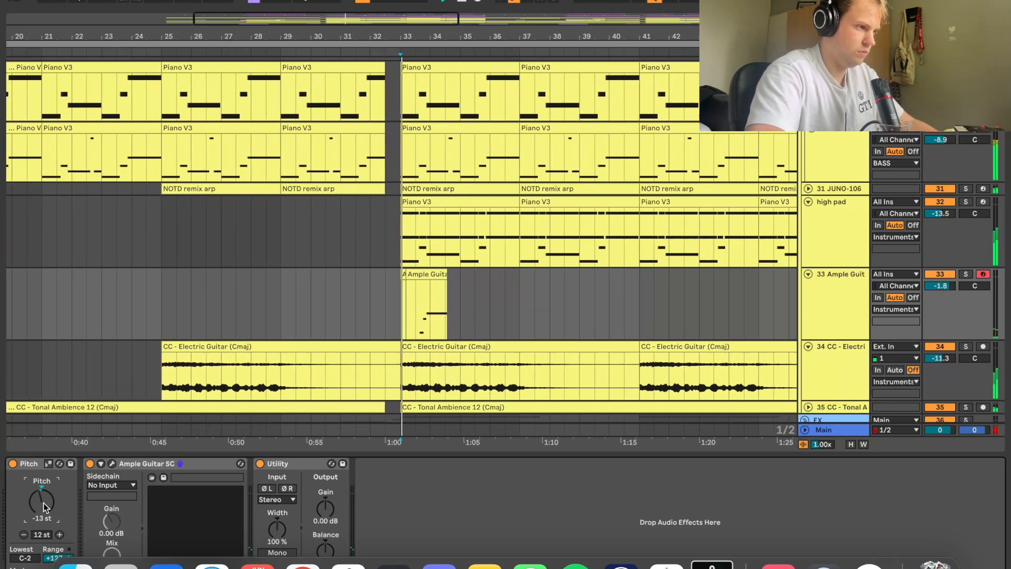
{"action": "left_click_drag", "start_coordinate": [940, 286], "coordinate": [940, 288]}
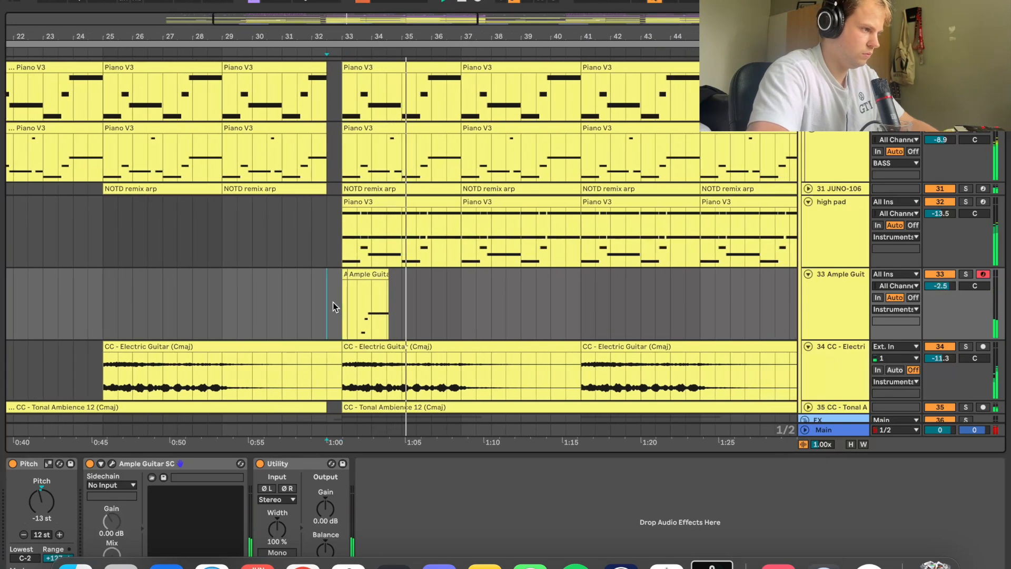
Duplicate the four-bar Ample Guitar section at bar 33 three times, so it repeats at bars 37, 41 and 45
{"action": "left_click_drag", "start_coordinate": [335, 302], "coordinate": [463, 307]}
{"action": "key", "text": "super+d"}
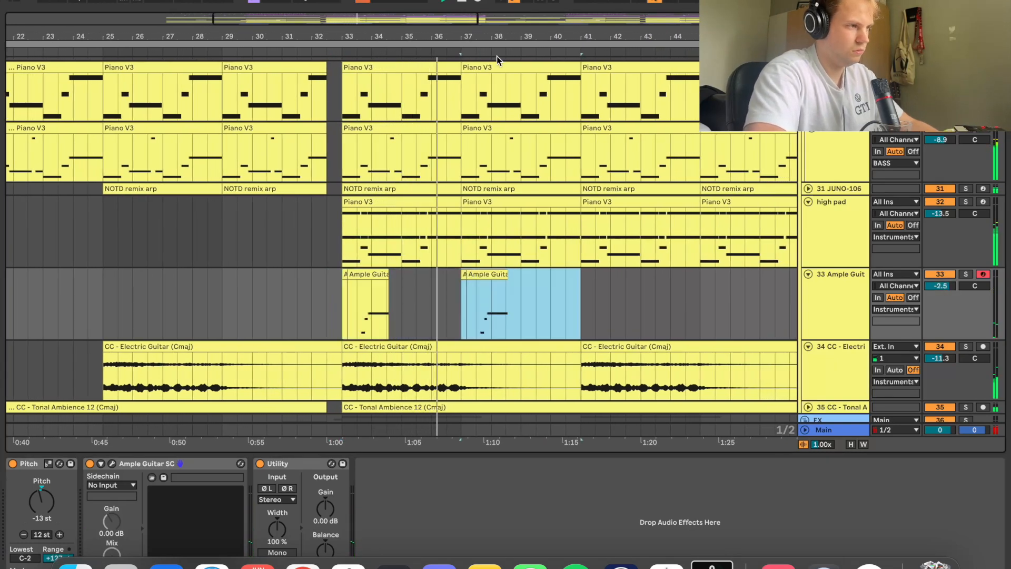
{"action": "key", "text": "minus"}
{"action": "key", "text": "super+d"}
{"action": "key", "text": "super+d"}
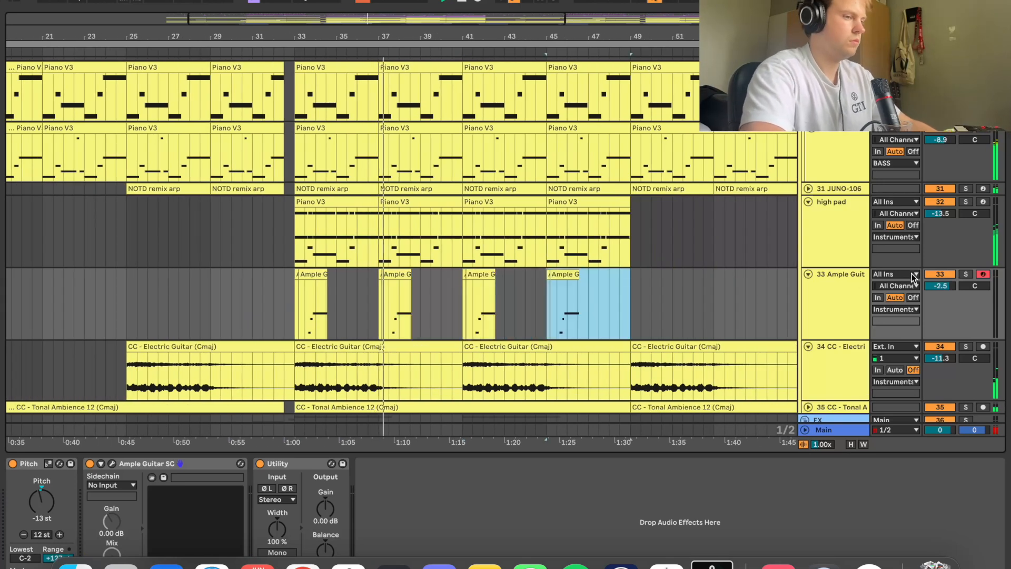
Search the browser for "guitar rig" and add Guitar Rig 7 to the Ample Guitar track
{"action": "left_click", "coordinate": [857, 298]}
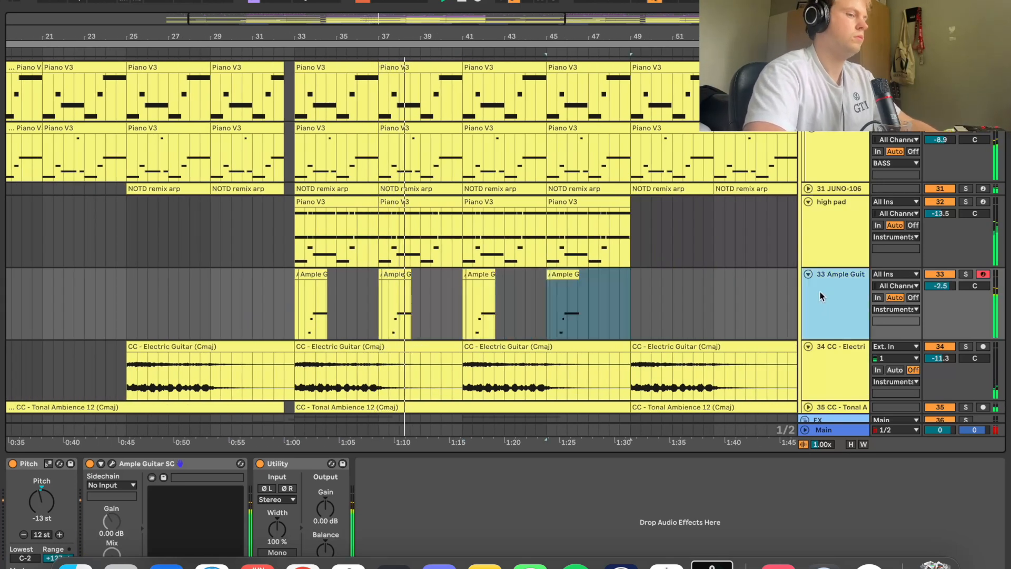
{"action": "key", "text": "super+f"}
{"action": "type", "text": "guitar rig"}
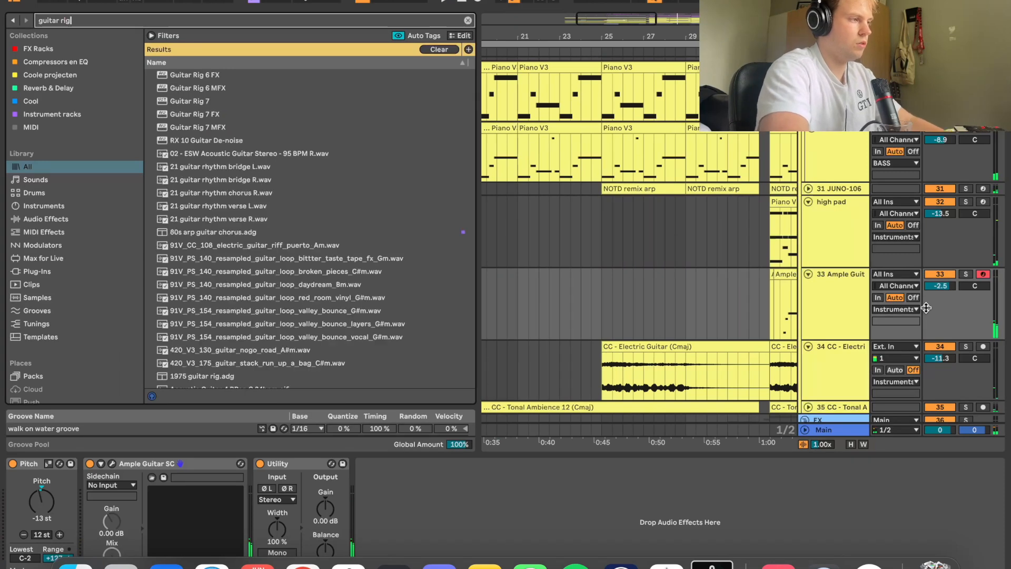
{"action": "left_click_drag", "start_coordinate": [208, 106], "coordinate": [840, 274]}
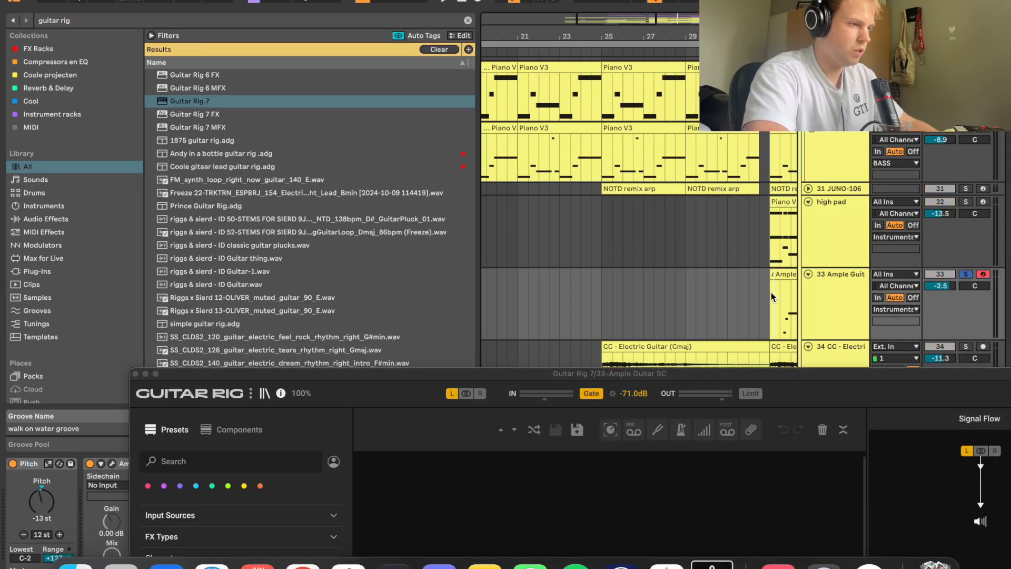
{"action": "double_click", "coordinate": [701, 375]}
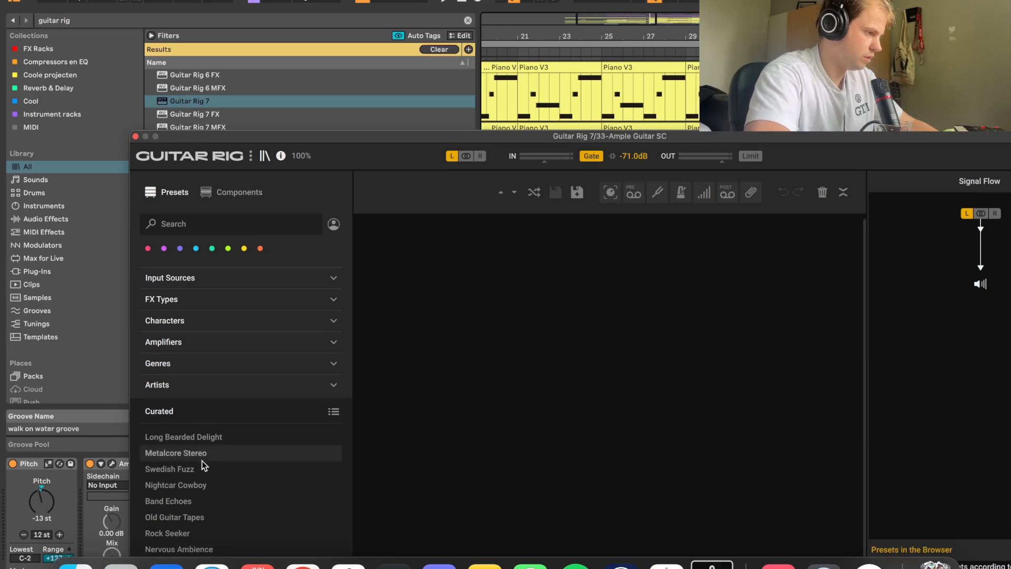
Audition Guitar Rig 7 presets such as Clean Break and BB Waterworks, load Acoustic Multi and play the guitar part
{"action": "left_click", "coordinate": [196, 469]}
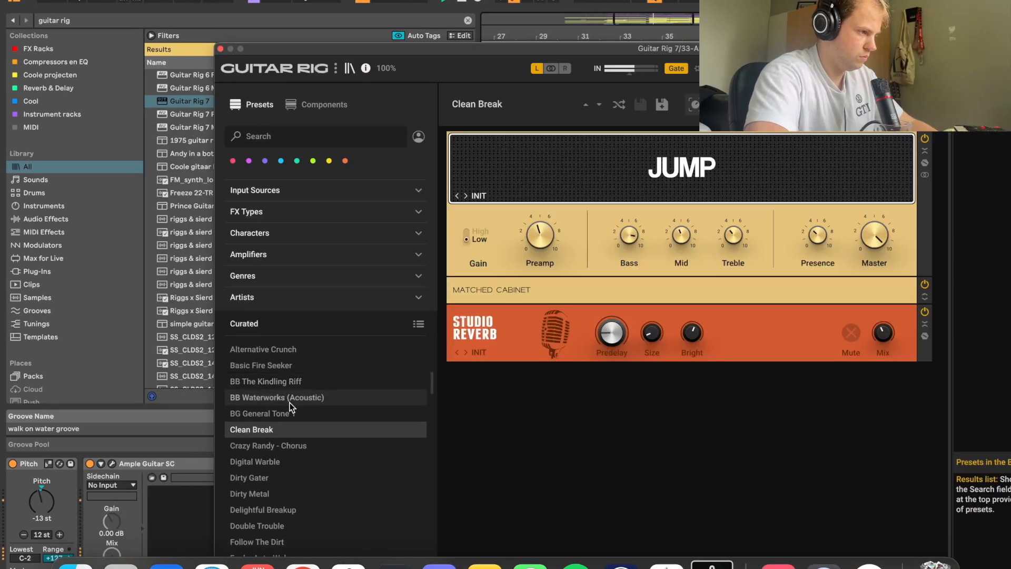
{"action": "left_click", "coordinate": [280, 390]}
{"action": "scroll", "coordinate": [289, 402], "scroll_direction": "up", "scroll_amount": 2}
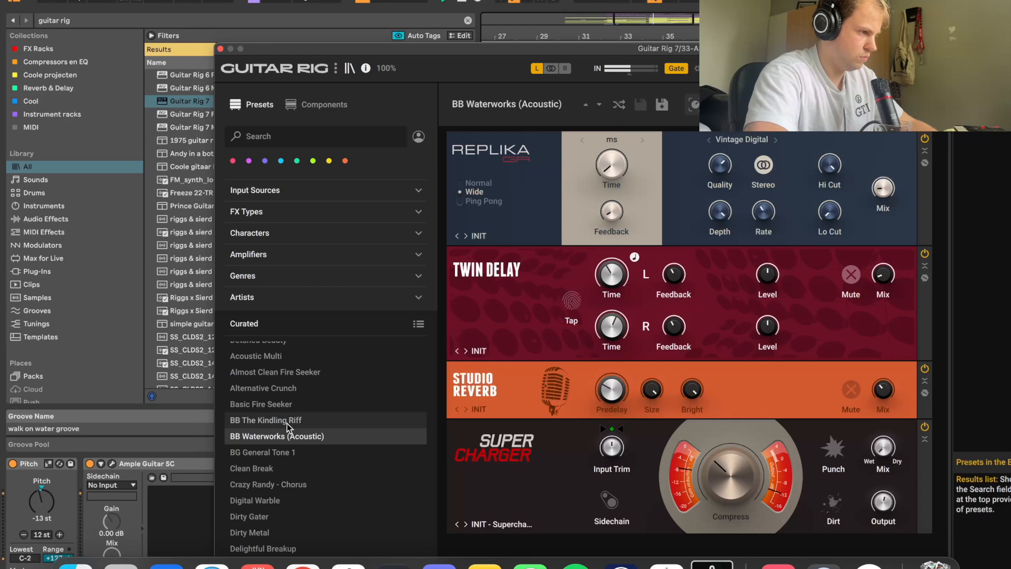
{"action": "left_click", "coordinate": [295, 371]}
{"action": "left_click", "coordinate": [289, 357]}
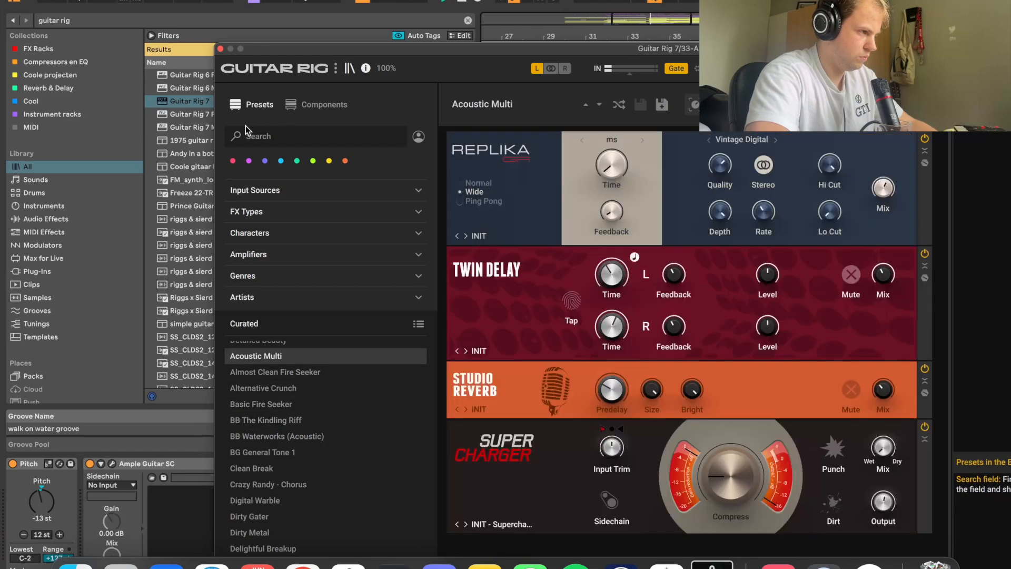
{"action": "key", "text": "super+w"}
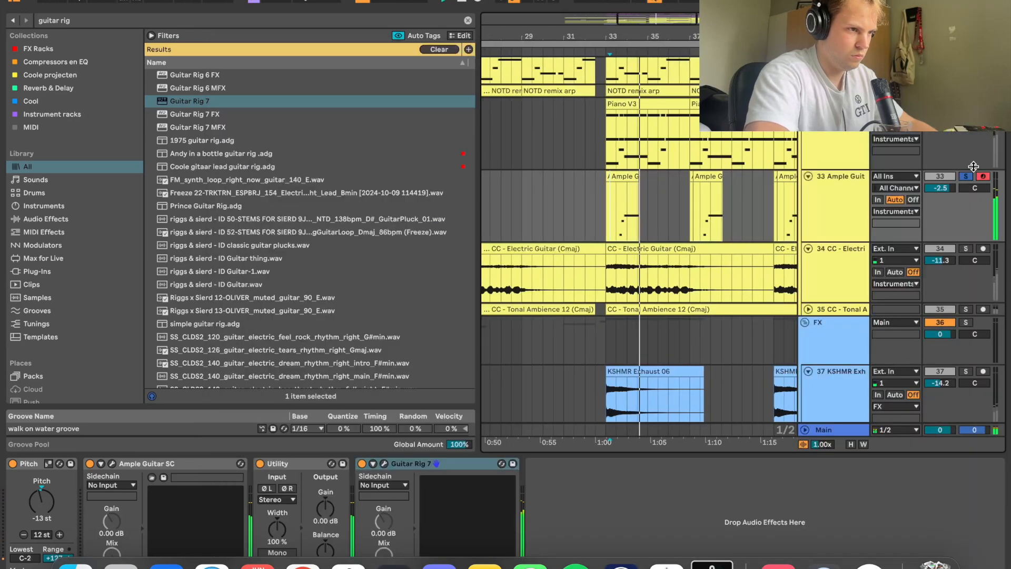
{"action": "key", "text": "space"}
{"action": "key", "text": "space"}
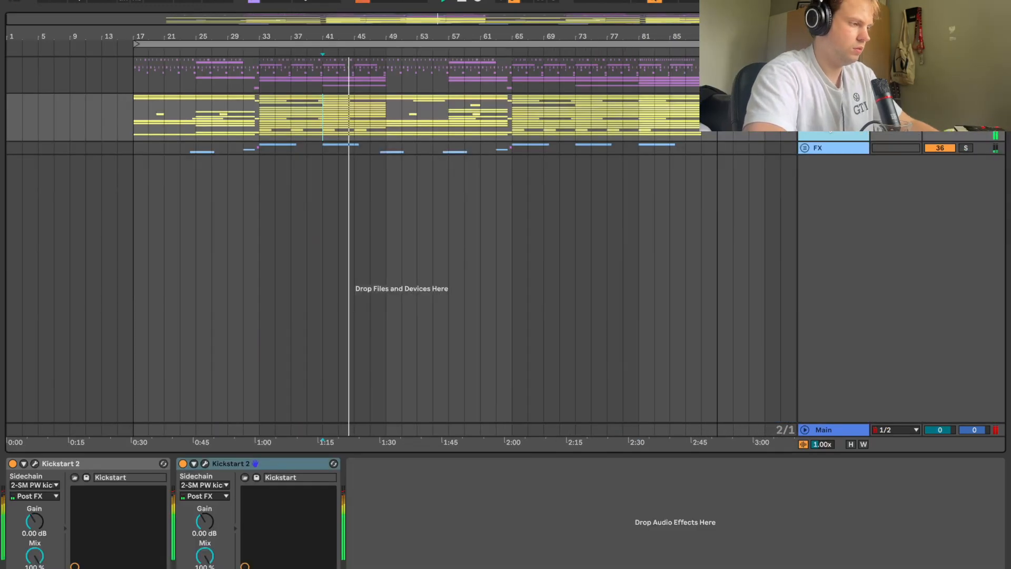
Add the Multiband Compression preset to the Instruments group and place it ahead of both Kickstart 2 devices
{"action": "key", "text": "super+f"}
{"action": "type", "text": "multiband"}
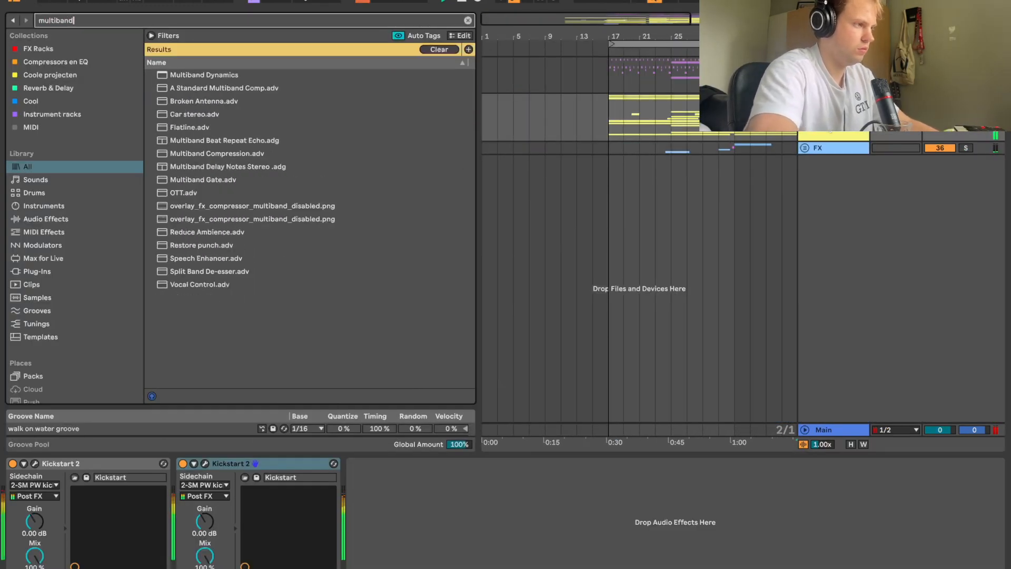
{"action": "double_click", "coordinate": [283, 153]}
{"action": "left_click", "coordinate": [730, 566]}
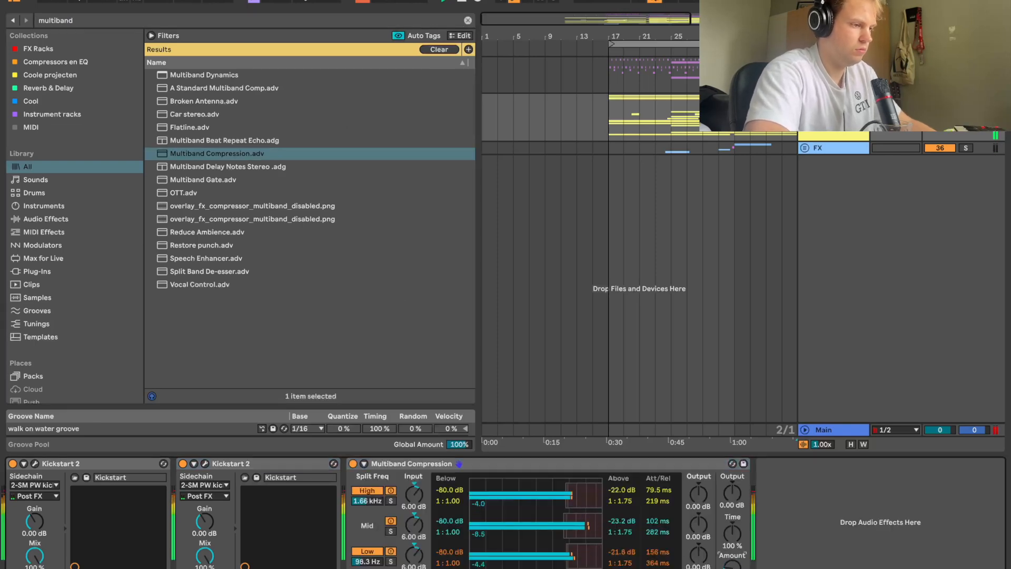
{"action": "left_click_drag", "start_coordinate": [520, 463], "coordinate": [42, 500]}
Adjust the Multiband Compression's Amount on the Instruments group while playing from bar 17
{"action": "left_click", "coordinate": [383, 557]}
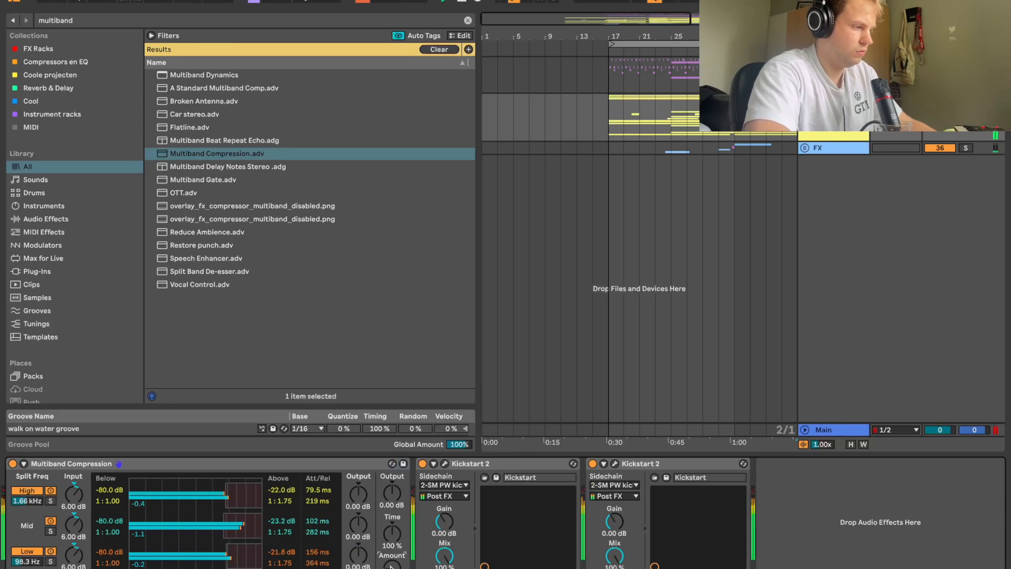
{"action": "left_click", "coordinate": [624, 116]}
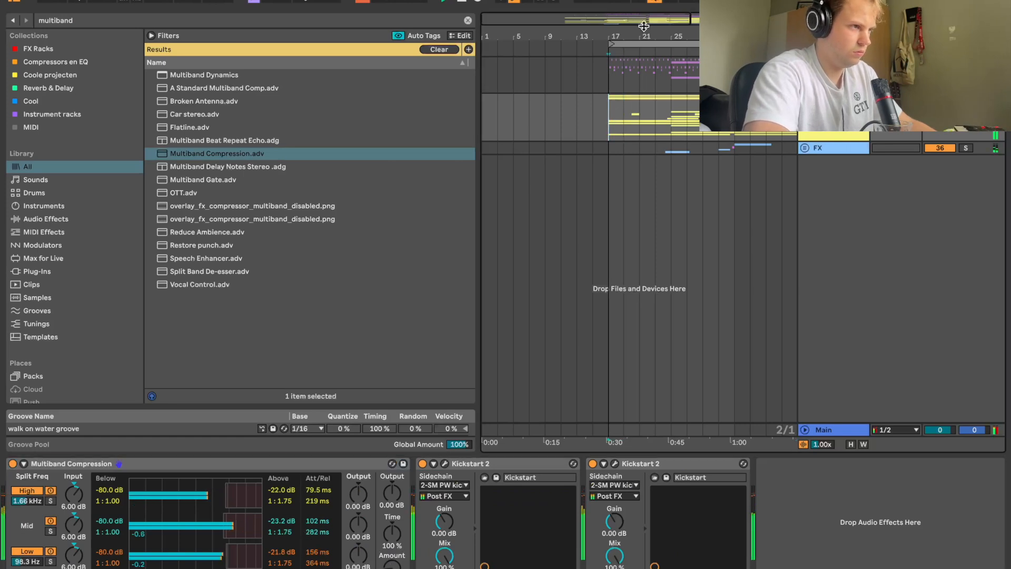
{"action": "left_click_drag", "start_coordinate": [644, 27], "coordinate": [638, 23]}
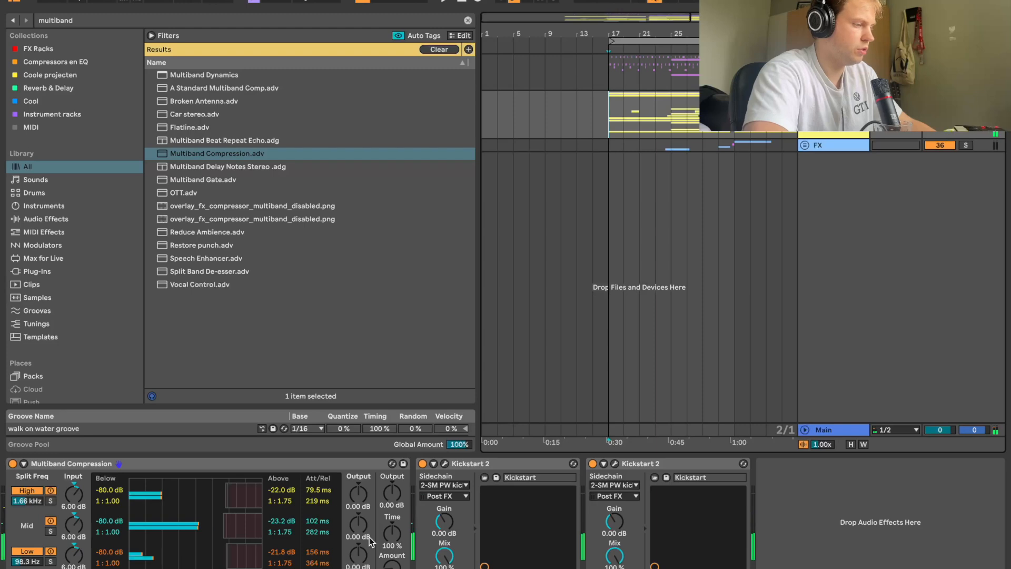
{"action": "left_click", "coordinate": [383, 564]}
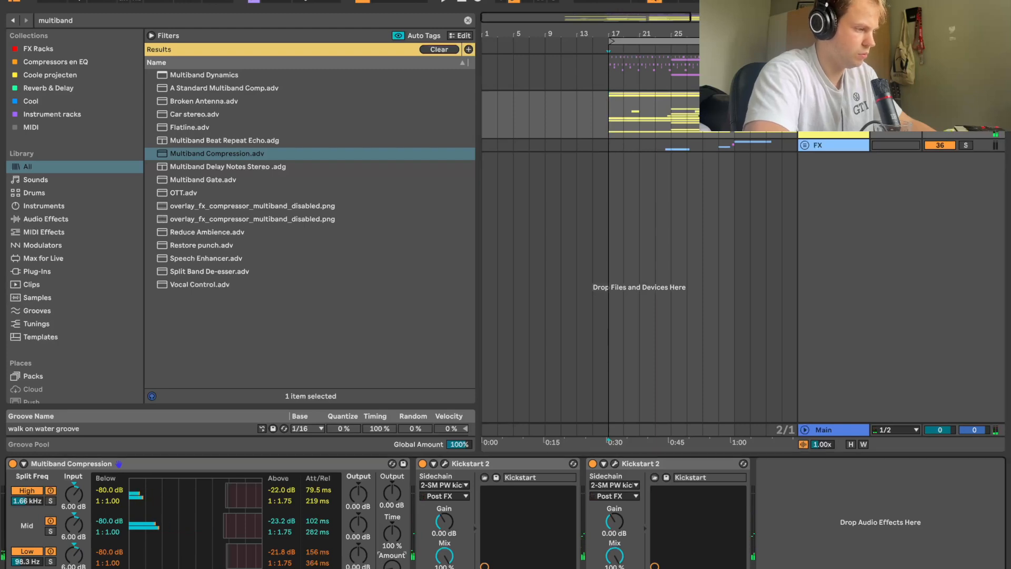
{"action": "key", "text": "space"}
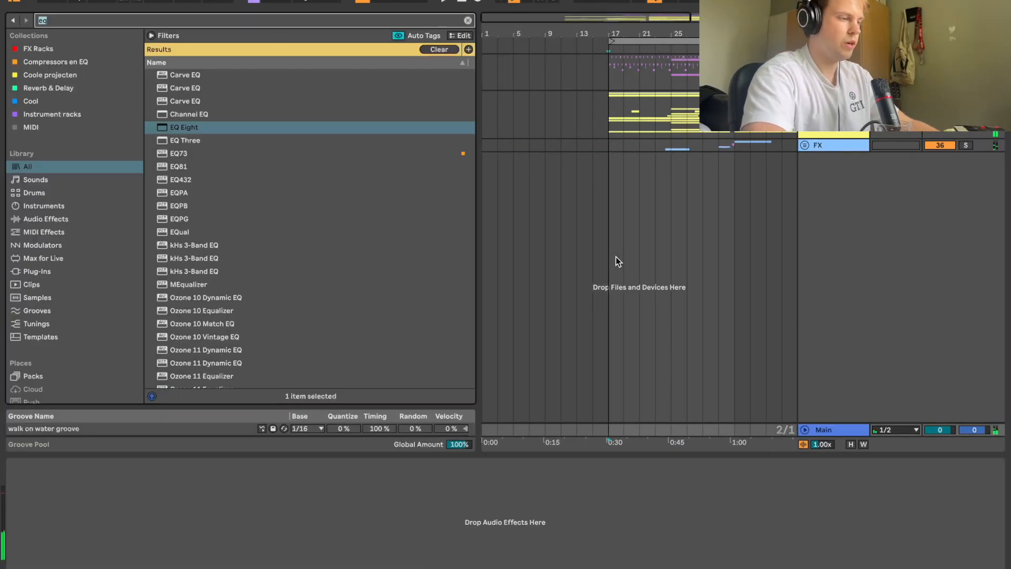
Add Saturn 2 to the Main track and set its distortion style to Subtle Transformer
{"action": "type", "text": "saturn"}
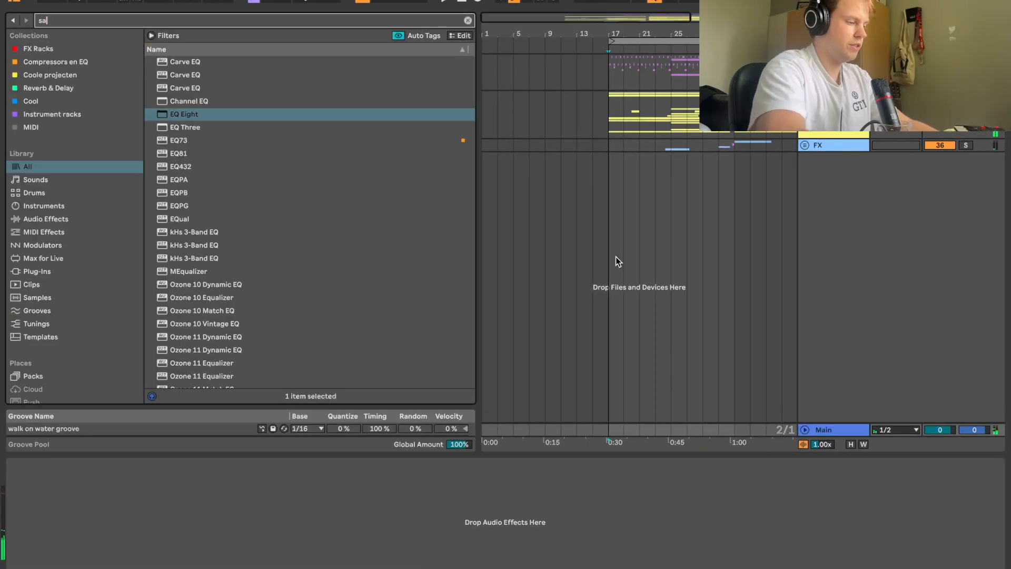
{"action": "left_click", "coordinate": [193, 98]}
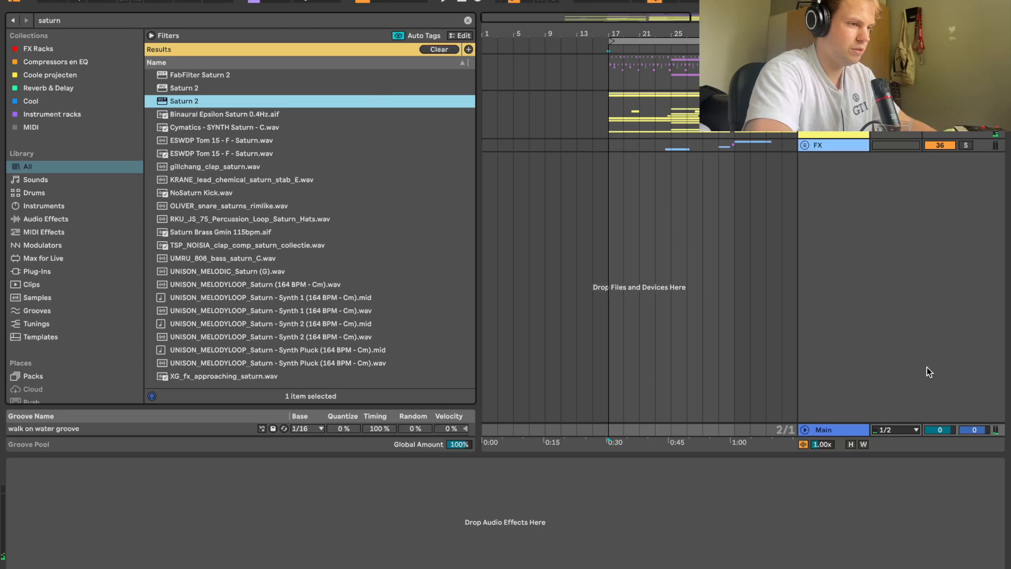
{"action": "key", "text": "Return"}
{"action": "left_click", "coordinate": [398, 256]}
{"action": "mouse_move", "coordinate": [410, 333]}
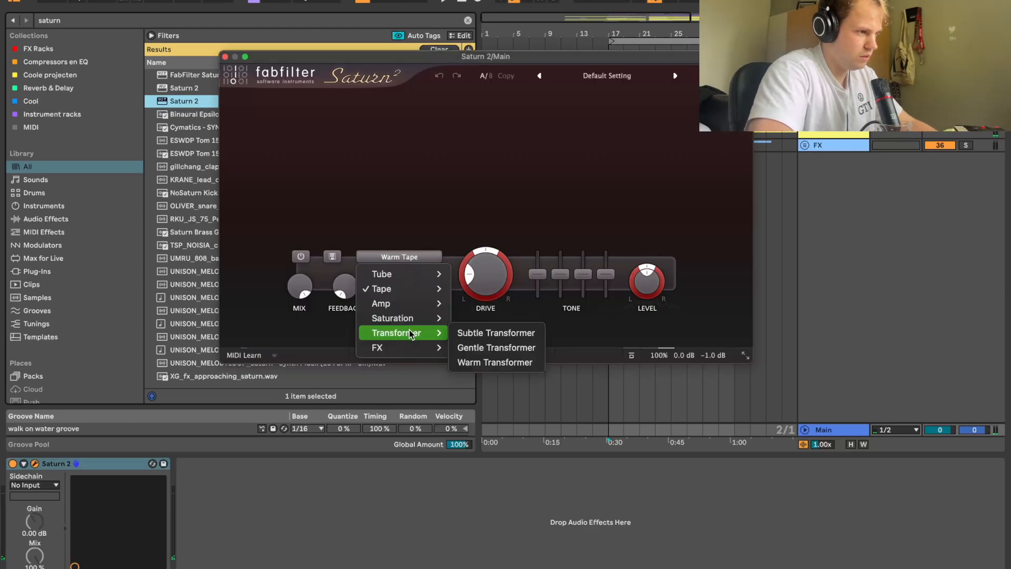
{"action": "left_click", "coordinate": [453, 334]}
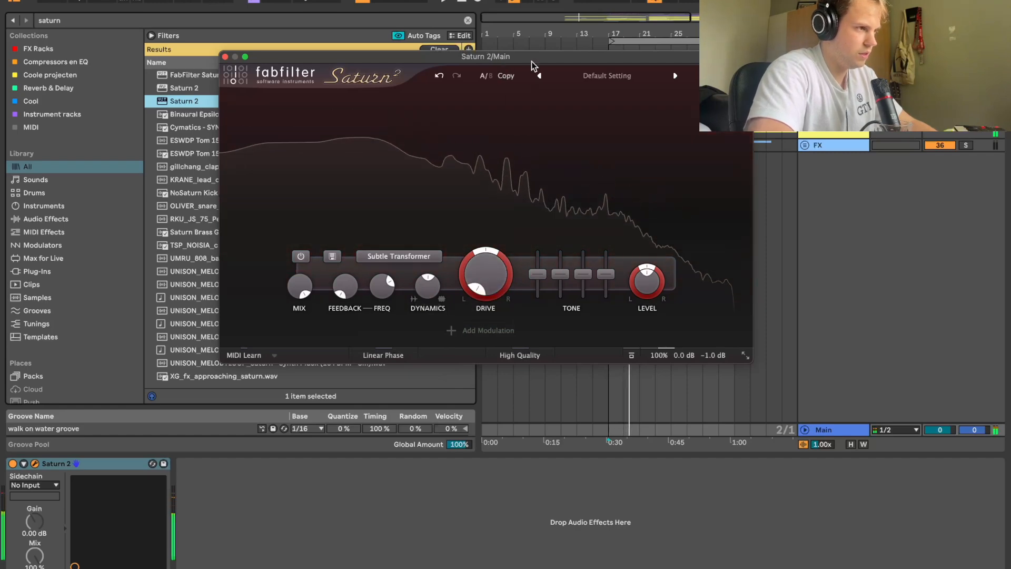
Play the drop from bar 33 and set the Drive of Saturn 2 on the Main track to 18.3%
{"action": "left_click_drag", "start_coordinate": [532, 62], "coordinate": [656, 239]}
{"action": "scroll", "coordinate": [668, 165], "scroll_direction": "right", "scroll_amount": 4}
{"action": "left_click", "coordinate": [637, 116]}
{"action": "key", "text": "space"}
{"action": "key", "text": "space"}
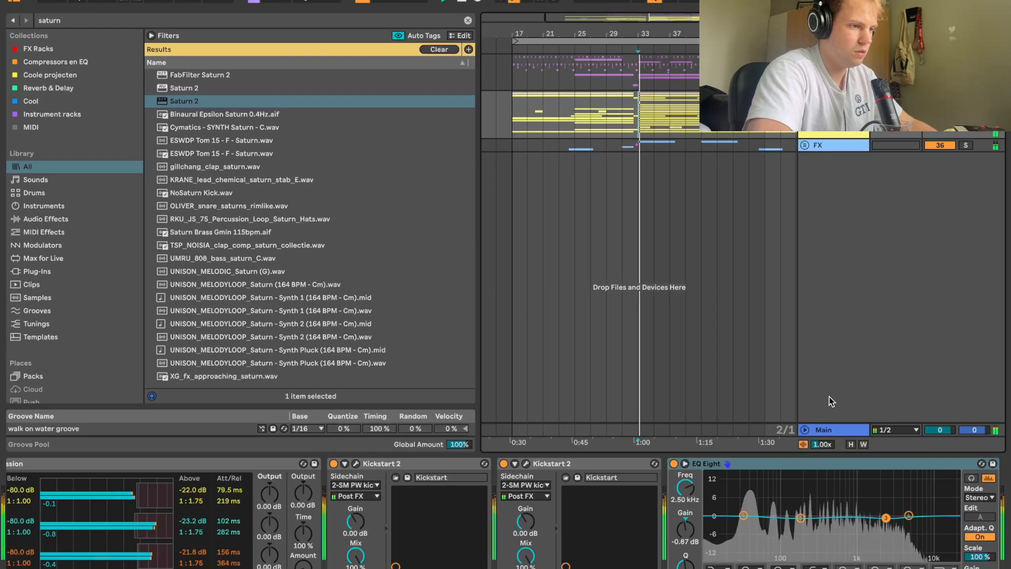
{"action": "left_click", "coordinate": [825, 430]}
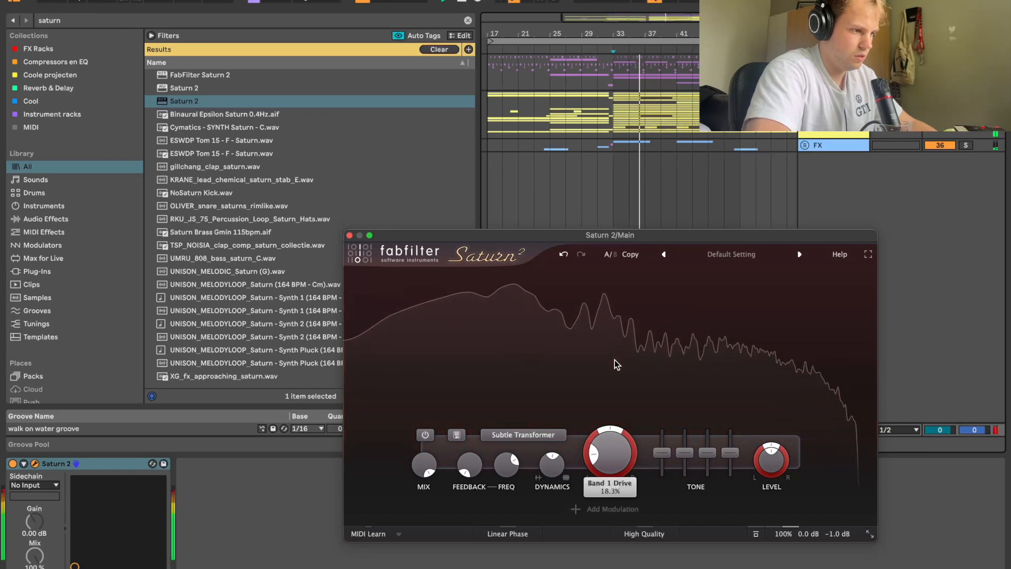
{"action": "key", "text": "space"}
Put Saturn 2 with its Subtle Transformer setting on the Drums group and open its window during playback
{"action": "left_click", "coordinate": [349, 235]}
{"action": "left_click_drag", "start_coordinate": [108, 464], "coordinate": [832, 59]}
{"action": "left_click", "coordinate": [832, 59]}
{"action": "key", "text": "space"}
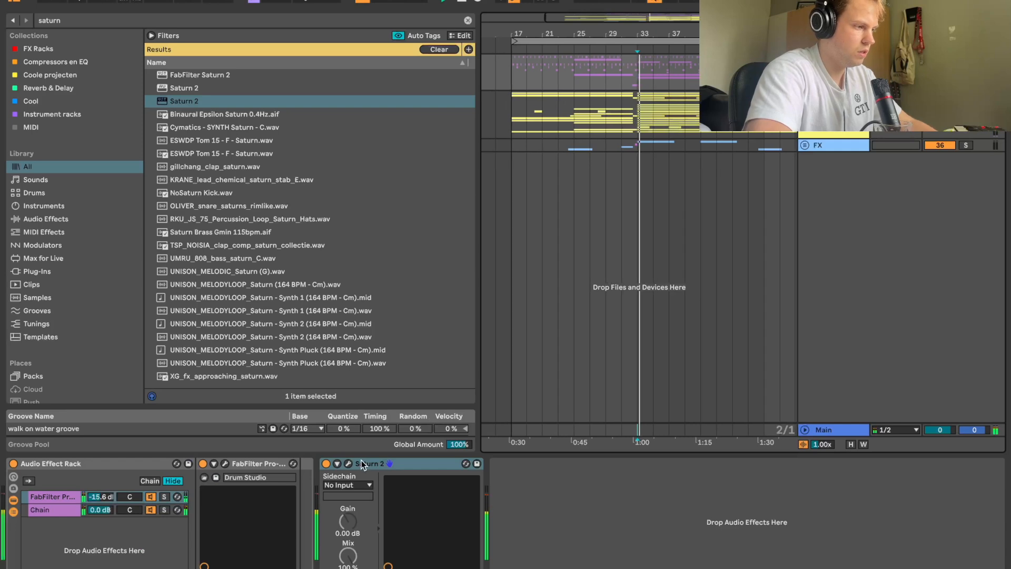
{"action": "left_click", "coordinate": [348, 463]}
Try the Drums Saturn 2's Drive at 58.6%, lower it again and move the device to the front of the chain
{"action": "left_click_drag", "start_coordinate": [605, 457], "coordinate": [661, 120]}
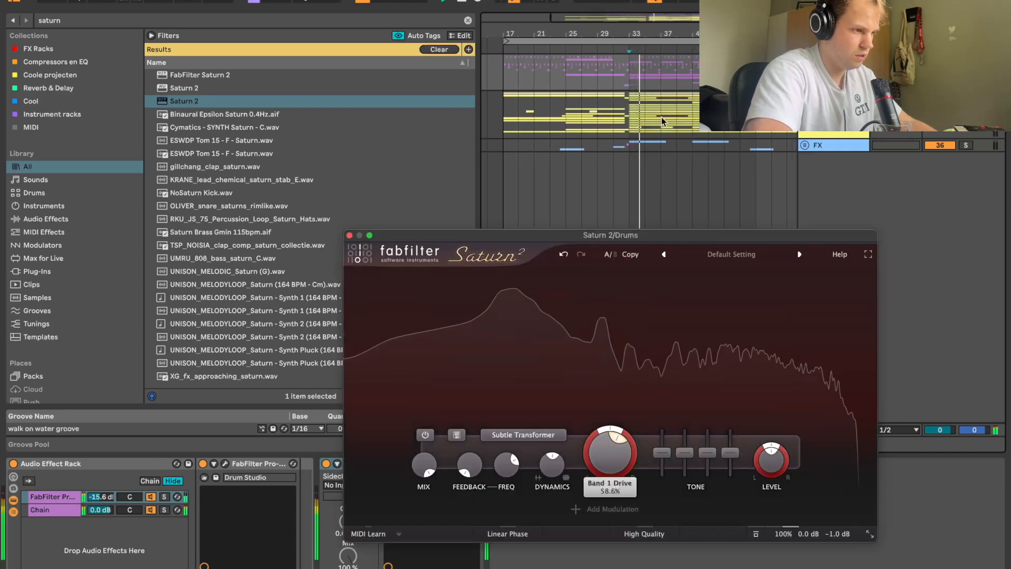
{"action": "left_click_drag", "start_coordinate": [610, 457], "coordinate": [610, 482]}
{"action": "left_click", "coordinate": [349, 235]}
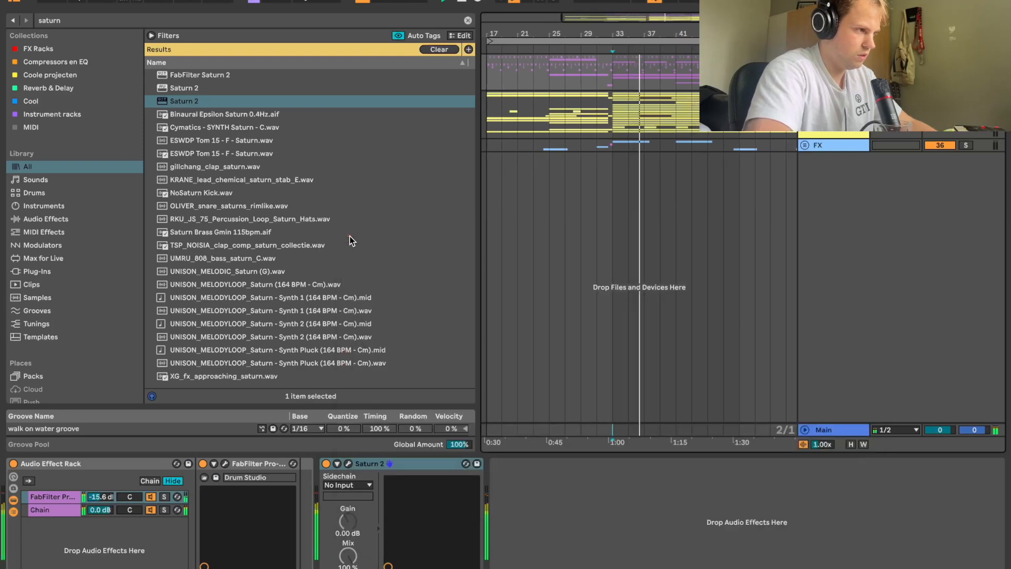
{"action": "left_click_drag", "start_coordinate": [408, 465], "coordinate": [8, 492]}
Look through the individual drum tracks during playback and reopen Saturn 2 on the Drums group
{"action": "left_click", "coordinate": [966, 61]}
{"action": "scroll", "coordinate": [803, 259], "scroll_direction": "up", "scroll_amount": 6}
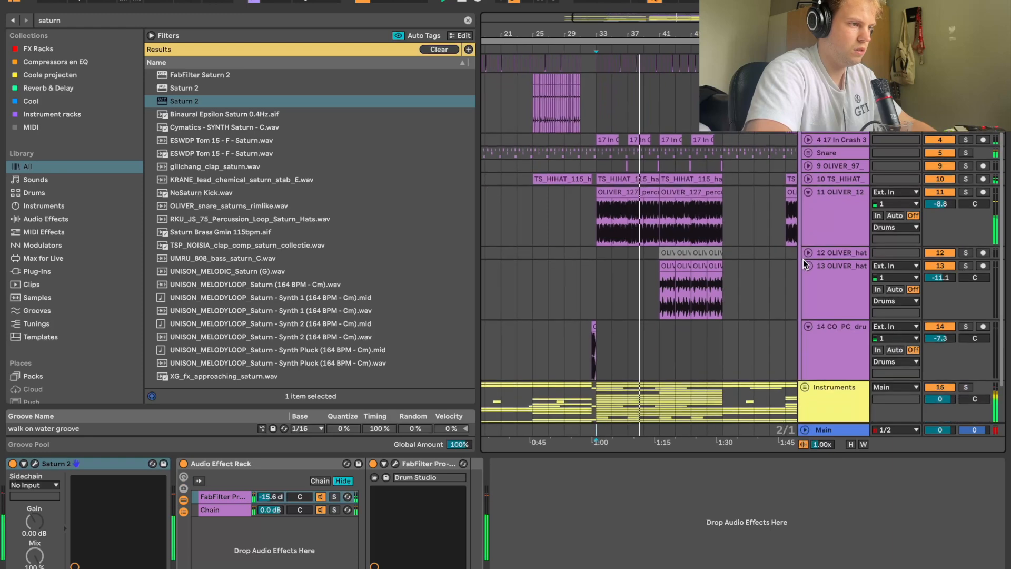
{"action": "scroll", "coordinate": [936, 207], "scroll_direction": "down", "scroll_amount": 8}
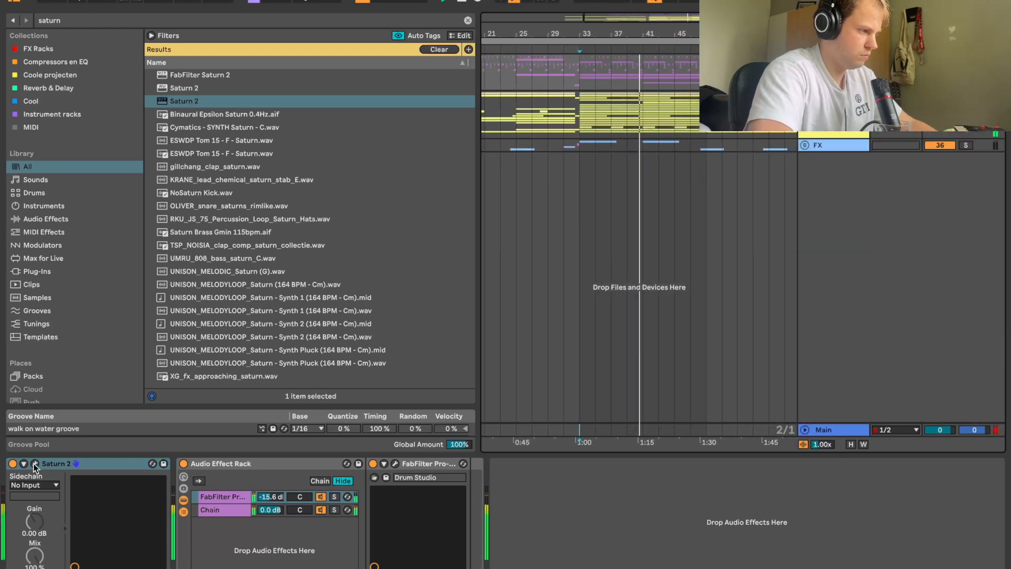
{"action": "left_click", "coordinate": [34, 463]}
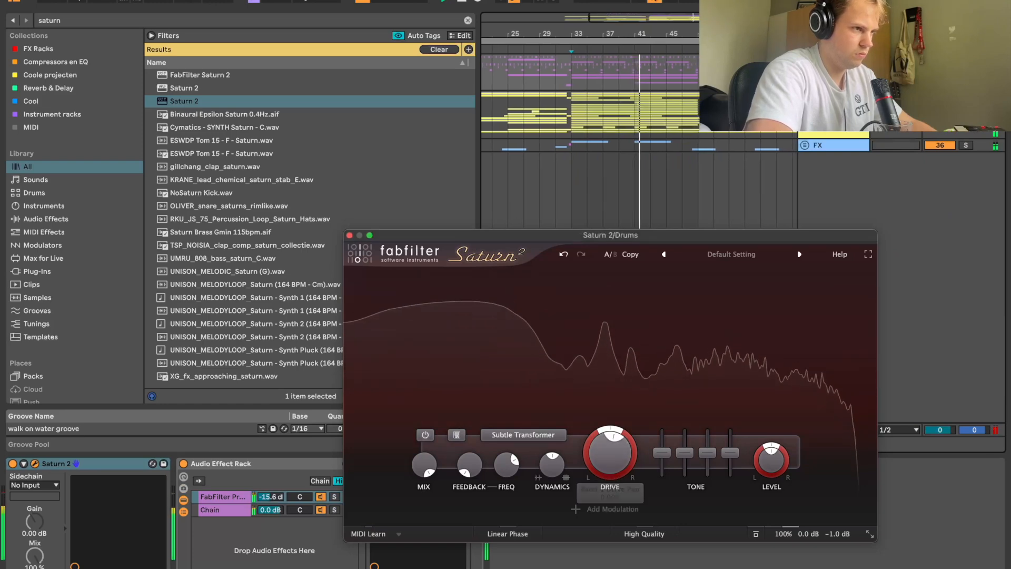
Set the SM_PW snare track's volume to -1.7 dB and close the Drums group's Saturn 2 window
{"action": "scroll", "coordinate": [814, 155], "scroll_direction": "up", "scroll_amount": 8}
{"action": "scroll", "coordinate": [814, 155], "scroll_direction": "down", "scroll_amount": 3}
{"action": "double_click", "coordinate": [821, 114]}
{"action": "left_click_drag", "start_coordinate": [945, 175], "coordinate": [945, 168]}
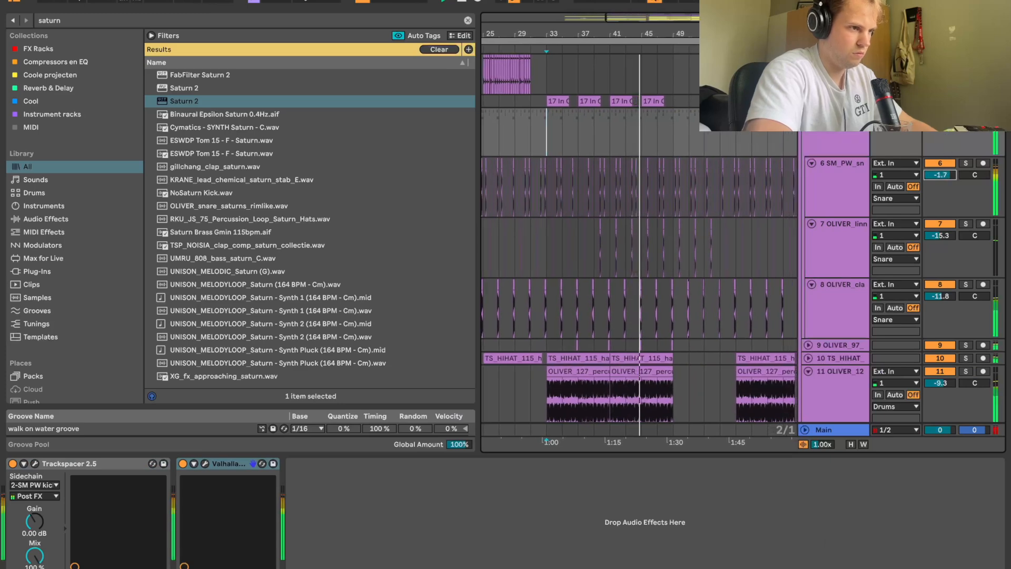
{"action": "scroll", "coordinate": [743, 276], "scroll_direction": "up", "scroll_amount": 3}
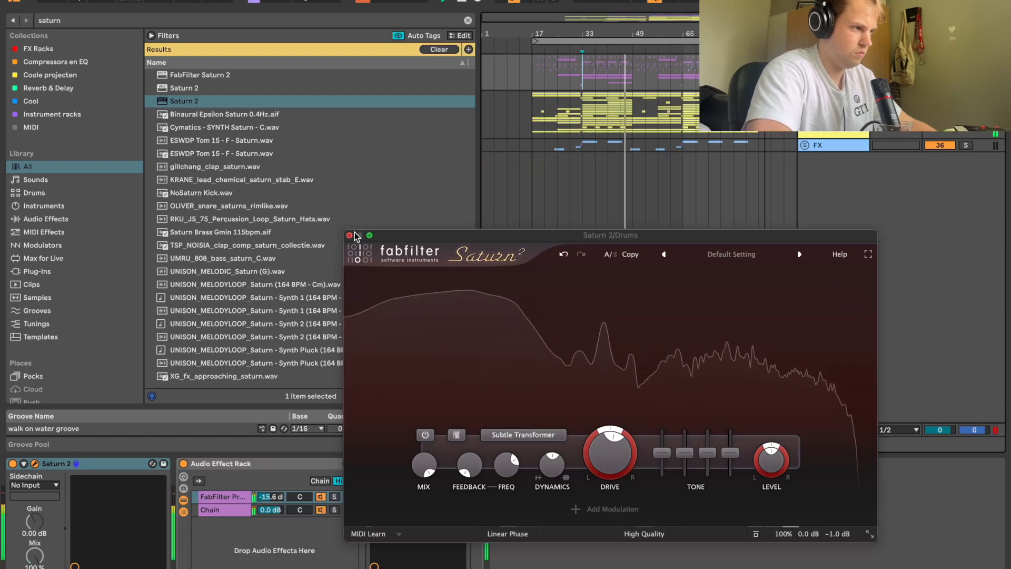
{"action": "left_click", "coordinate": [352, 236]}
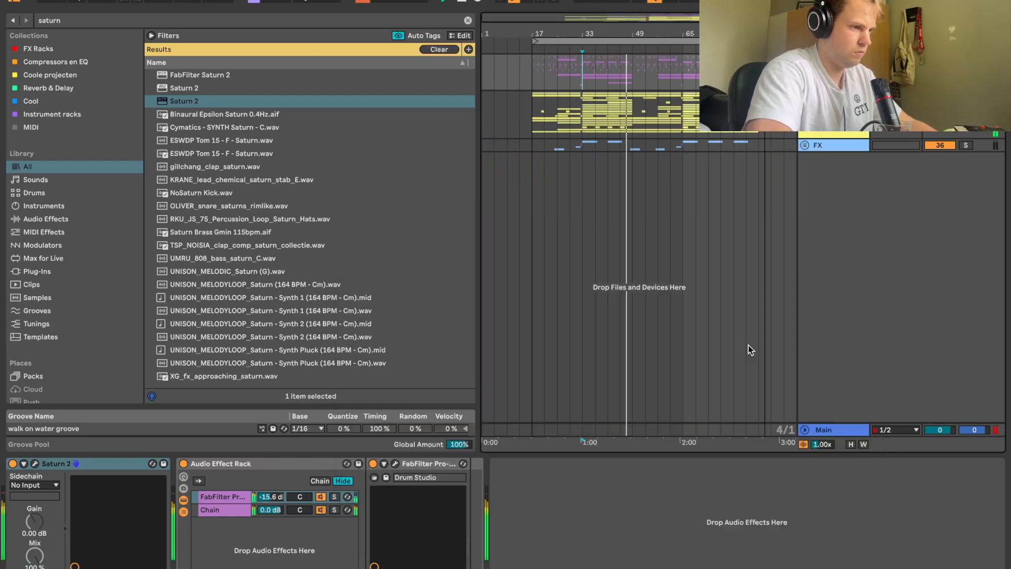
Search the browser for "fabfilter" and add FabFilter Pro-Q 4 after Saturn 2 on the Main track
{"action": "left_click", "coordinate": [820, 426]}
{"action": "key", "text": "space"}
{"action": "key", "text": "super+f"}
{"action": "type", "text": "fa"}
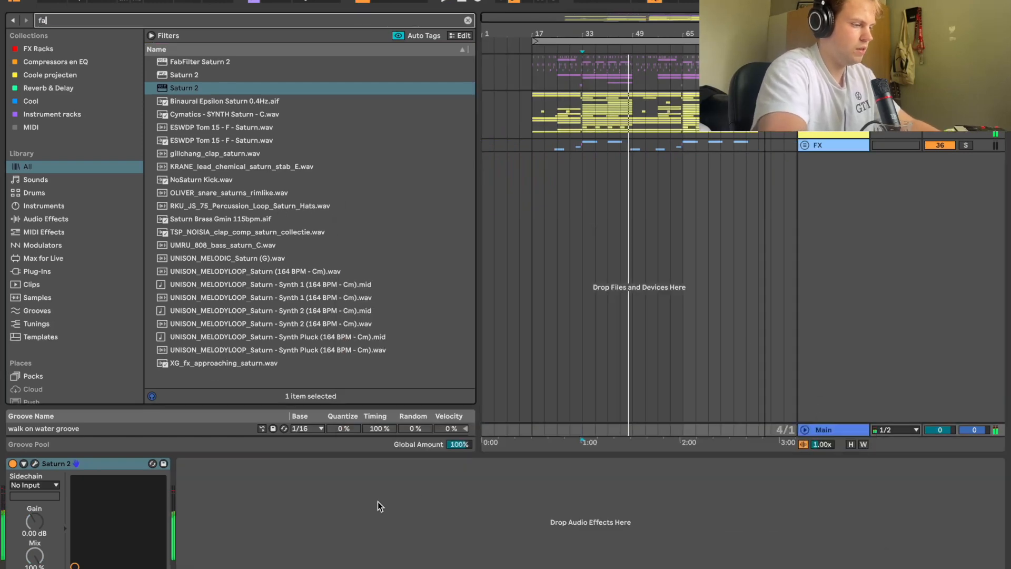
{"action": "type", "text": "bfilter"}
{"action": "double_click", "coordinate": [195, 245]}
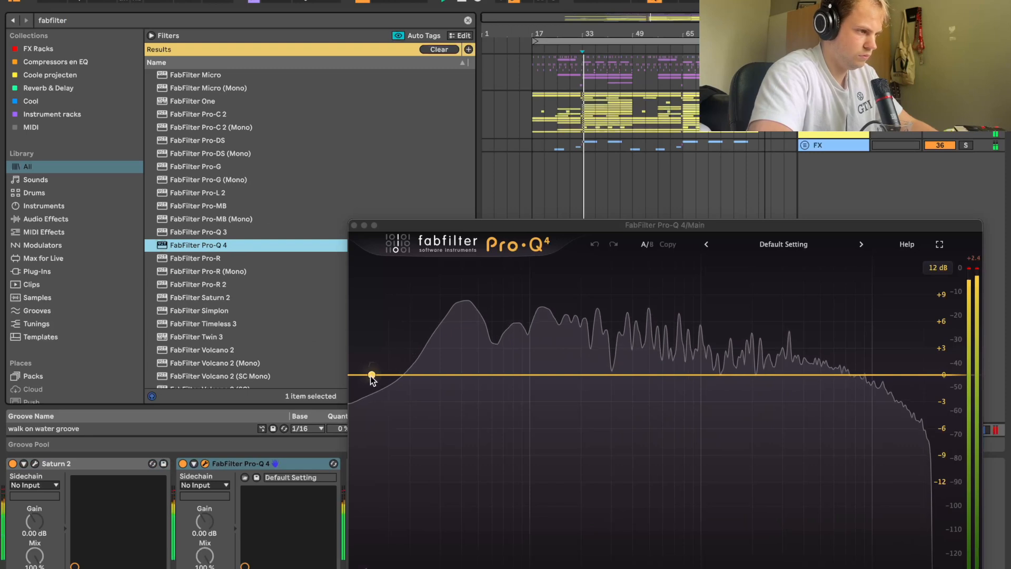
Add a low cut at the spectrum's bottom and a 12 dB/oct high cut at 30000 Hz in Main's Pro-Q 4
{"action": "left_click", "coordinate": [369, 375]}
{"action": "left_click", "coordinate": [369, 376], "text": "alt+shift"}
{"action": "left_click", "coordinate": [953, 375]}
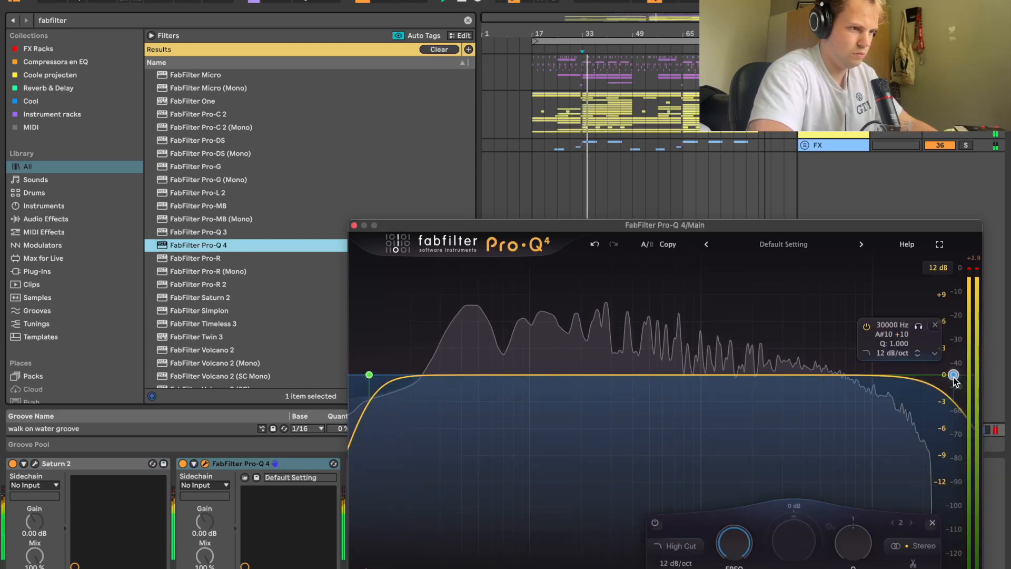
{"action": "scroll", "coordinate": [370, 375], "scroll_direction": "down", "scroll_amount": 1}
{"action": "key", "text": "space"}
{"action": "left_click", "coordinate": [354, 226]}
Add a second FabFilter Pro-Q 4 to Main with a Side-only low cut at 188.24 Hz and 18 dB/oct
{"action": "key", "text": "Return"}
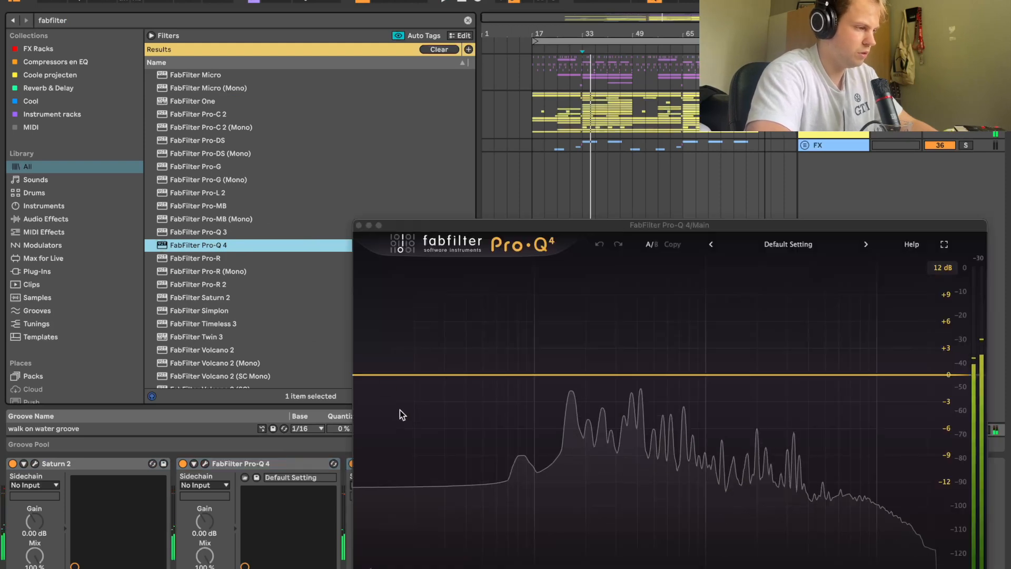
{"action": "left_click", "coordinate": [363, 374]}
{"action": "left_click", "coordinate": [439, 354]}
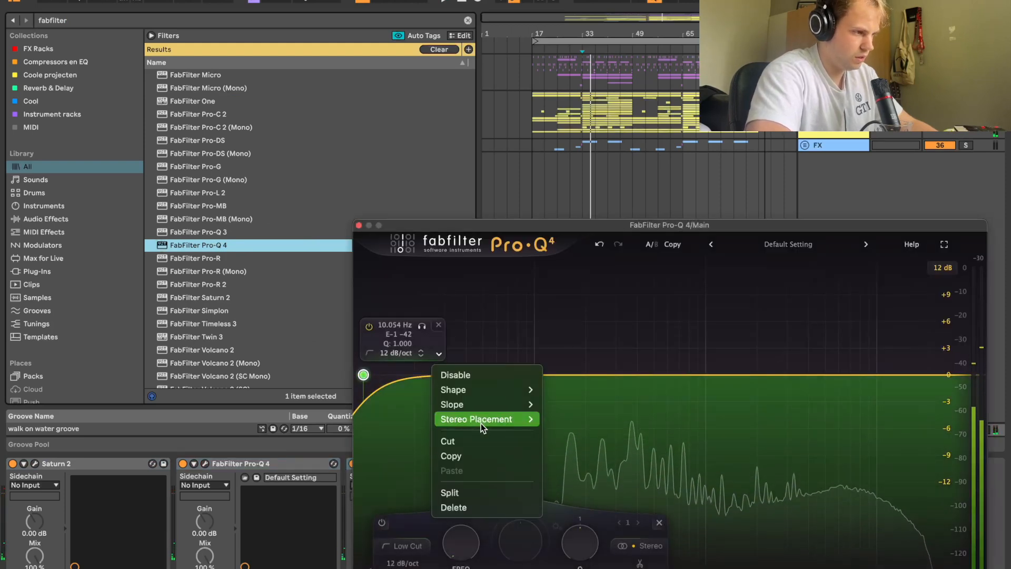
{"action": "mouse_move", "coordinate": [526, 419]}
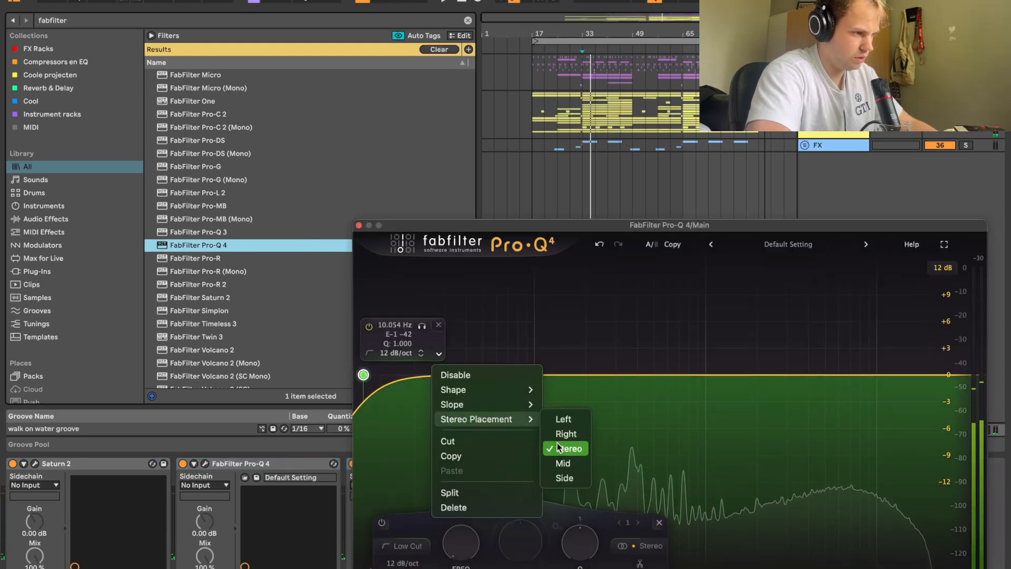
{"action": "left_click", "coordinate": [565, 477]}
{"action": "key", "text": "space"}
{"action": "left_click_drag", "start_coordinate": [363, 375], "coordinate": [552, 375]}
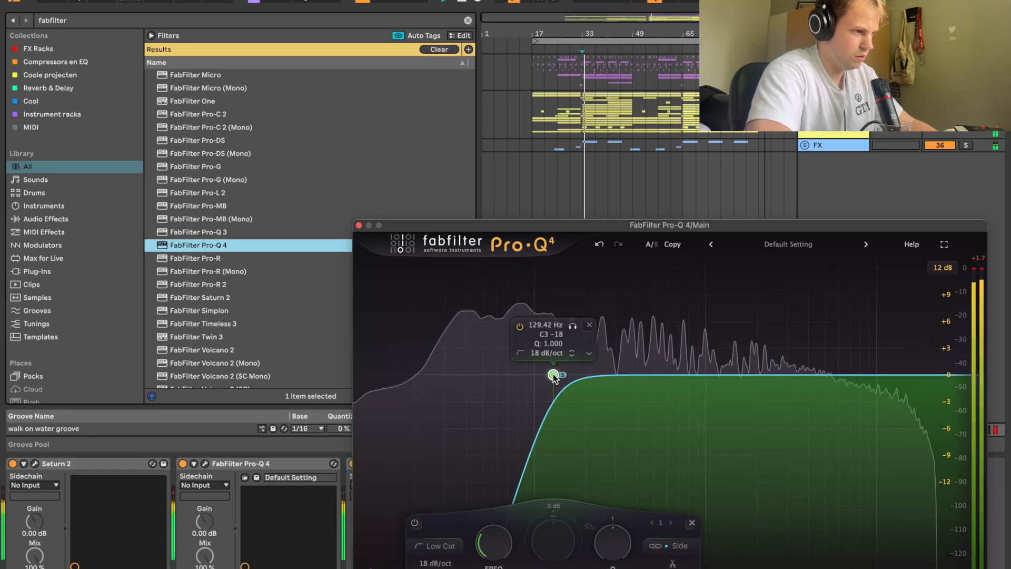
{"action": "left_click_drag", "start_coordinate": [573, 326], "coordinate": [599, 329]}
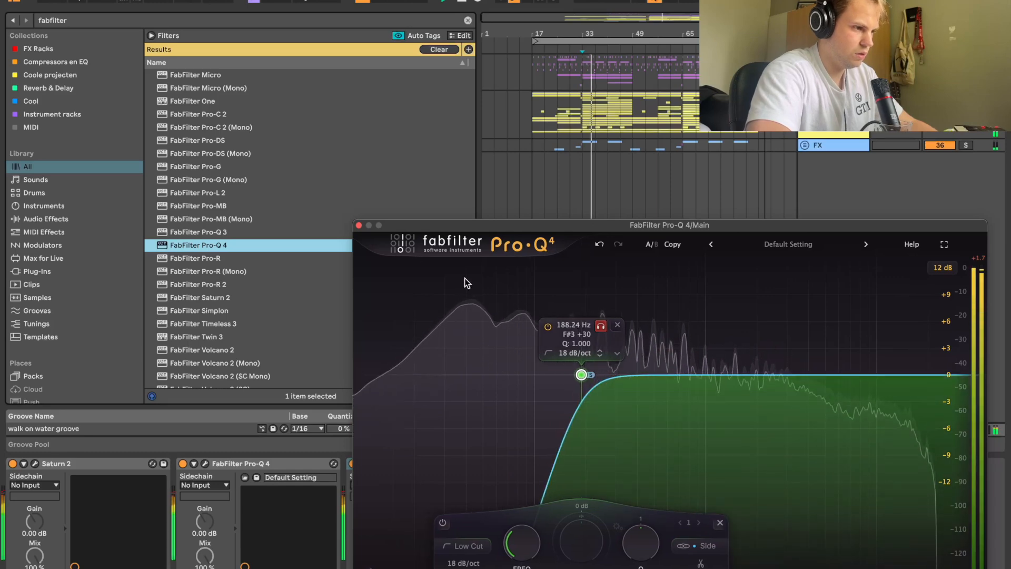
Add a Side bell boost of about 1.96 dB at 11944 Hz in the second Pro-Q 4 and close its window
{"action": "left_click", "coordinate": [873, 370]}
{"action": "left_click_drag", "start_coordinate": [872, 371], "coordinate": [890, 358]}
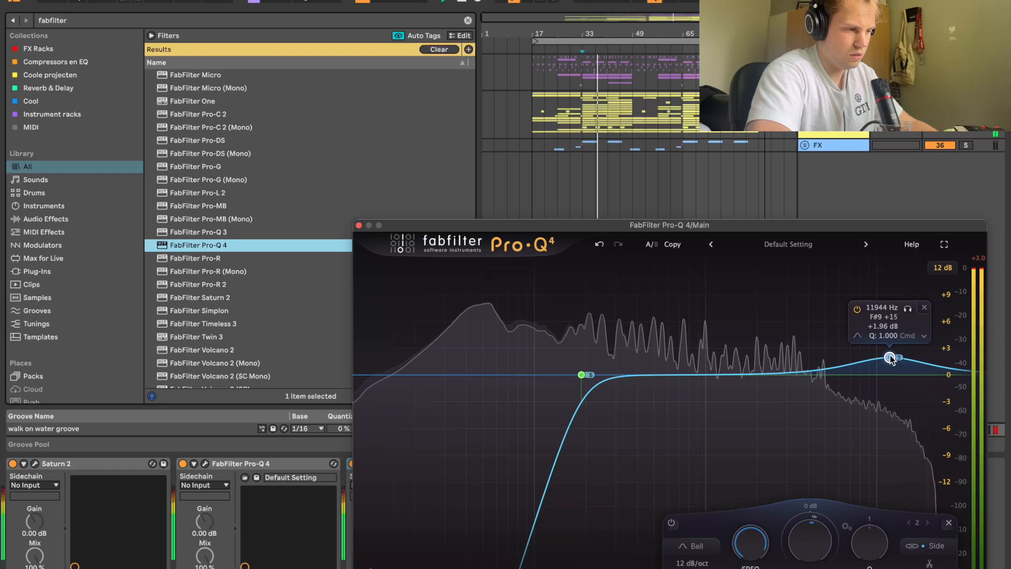
{"action": "left_click", "coordinate": [359, 225]}
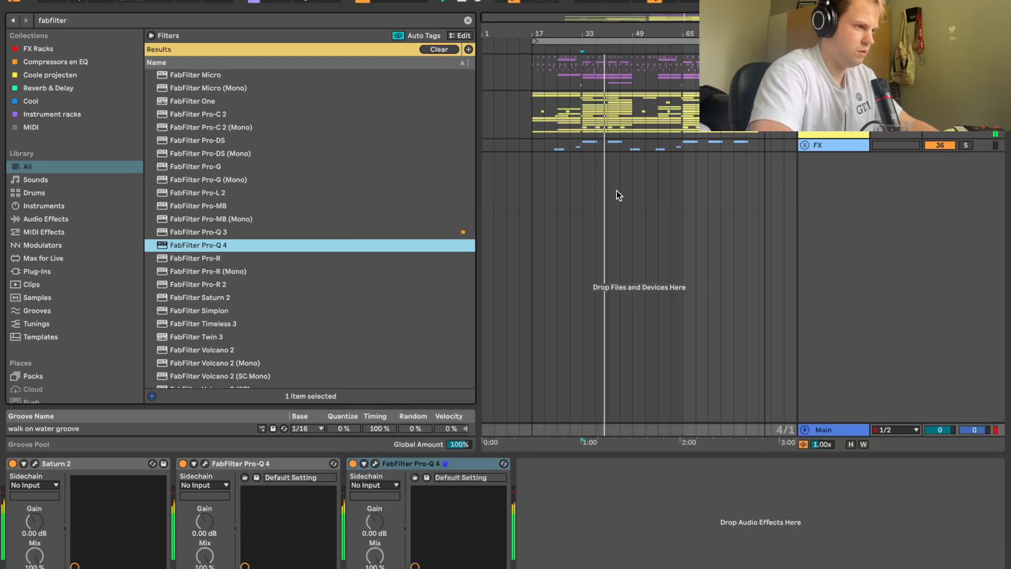
Search the browser for "gl" and add Glue Compressor after the two Pro-Q 4 devices on the Main track
{"action": "left_click", "coordinate": [582, 145]}
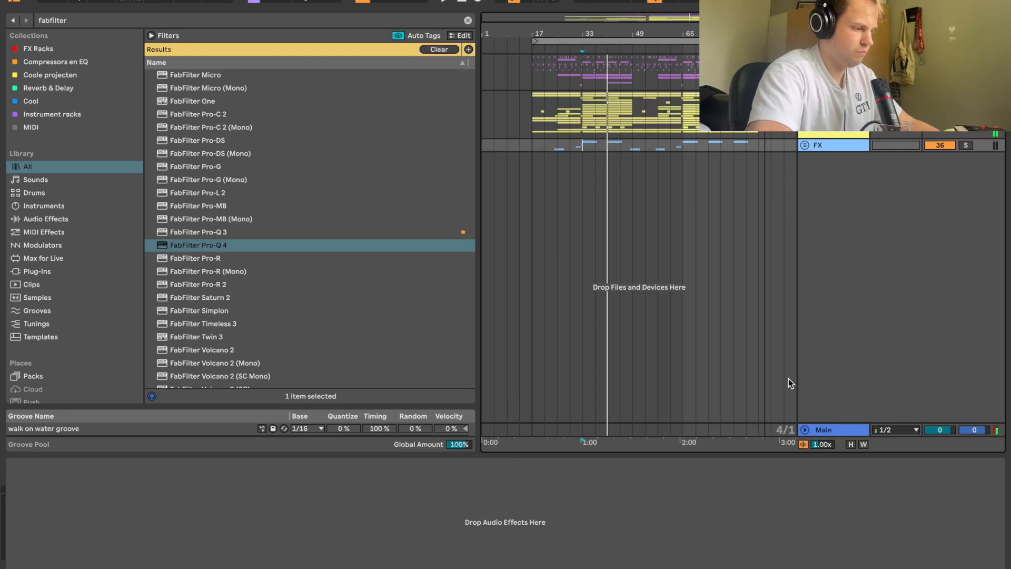
{"action": "key", "text": "super+f"}
{"action": "type", "text": "gl"}
{"action": "left_click", "coordinate": [837, 428]}
{"action": "key", "text": "space"}
{"action": "left_click_drag", "start_coordinate": [223, 76], "coordinate": [591, 528]}
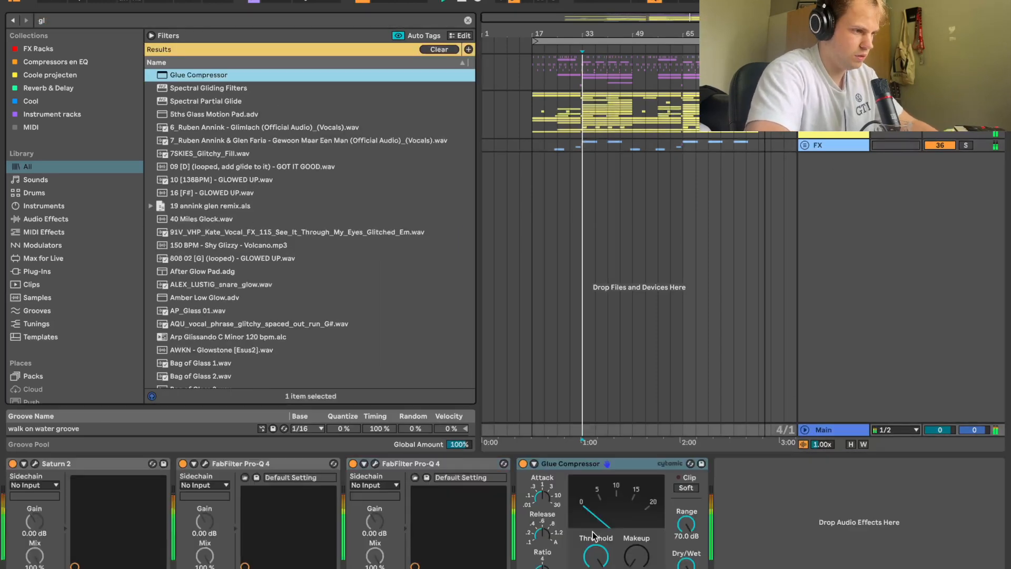
{"action": "left_click", "coordinate": [597, 559]}
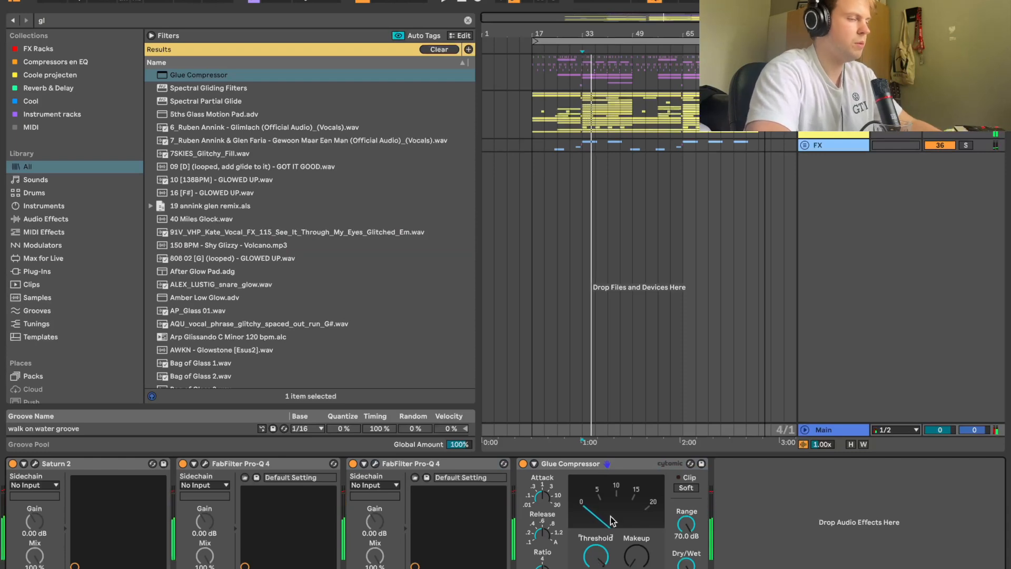
Search for "fabfilter", add FabFilter Pro-L 2 at the end of the Main chain and set its Gain to +1.71 dB
{"action": "key", "text": "super+f"}
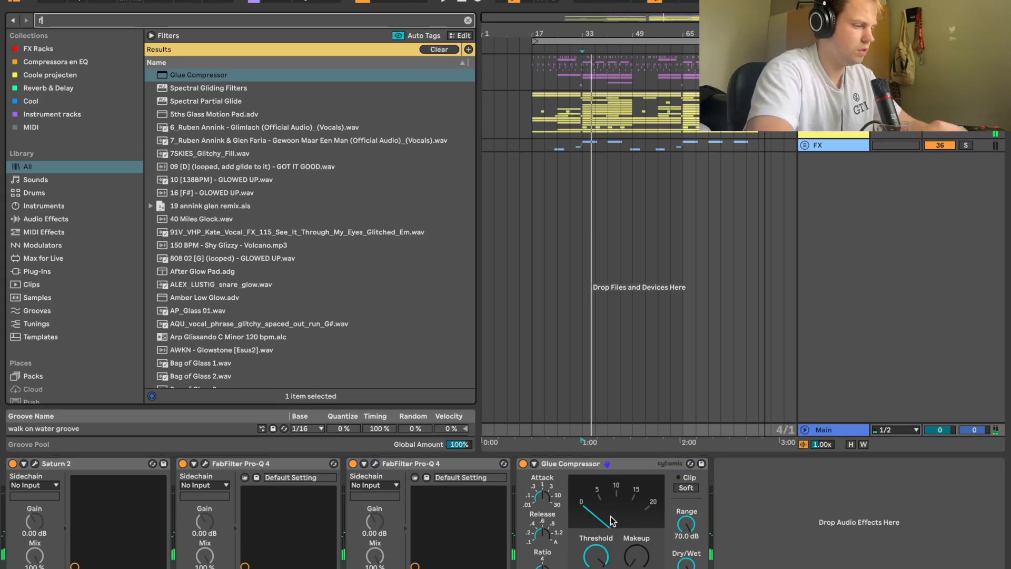
{"action": "type", "text": "fabfilter"}
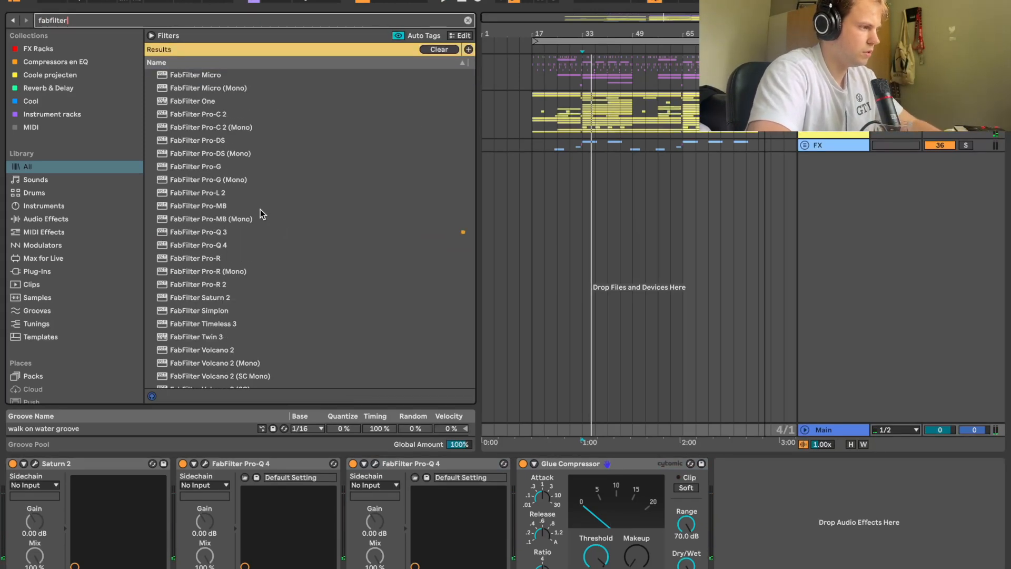
{"action": "double_click", "coordinate": [221, 193]}
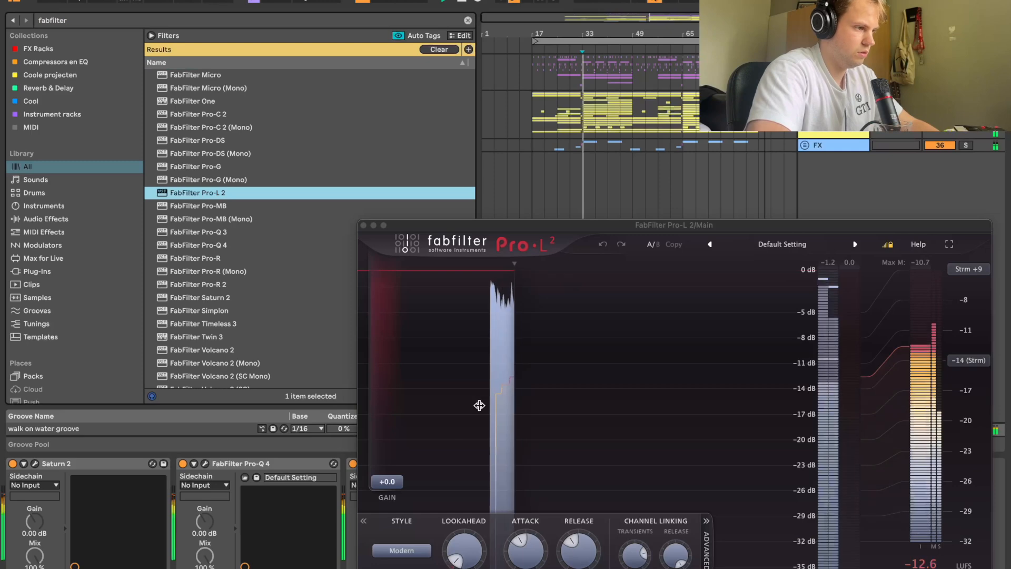
{"action": "left_click_drag", "start_coordinate": [395, 480], "coordinate": [390, 465]}
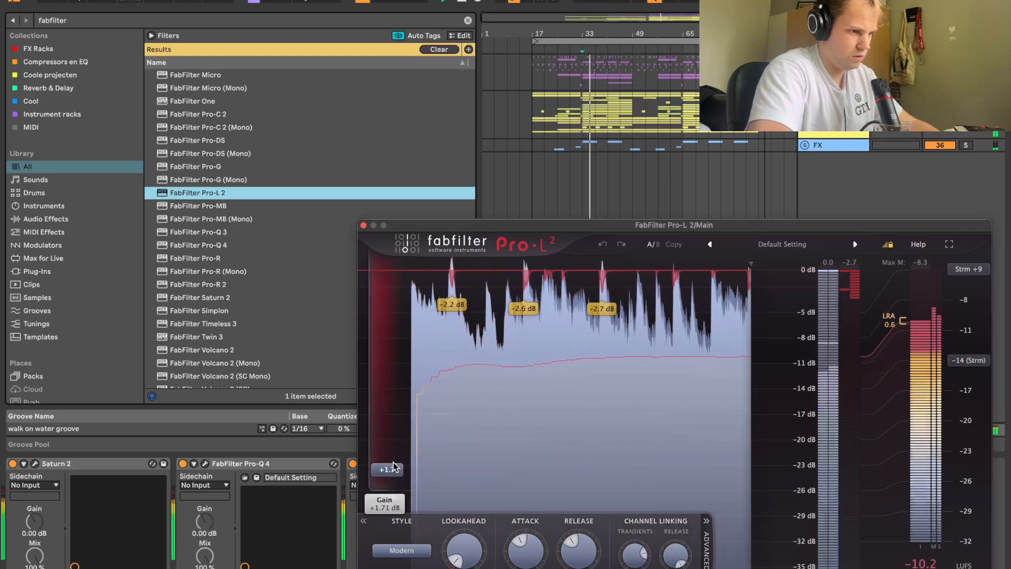
{"action": "left_click", "coordinate": [363, 226]}
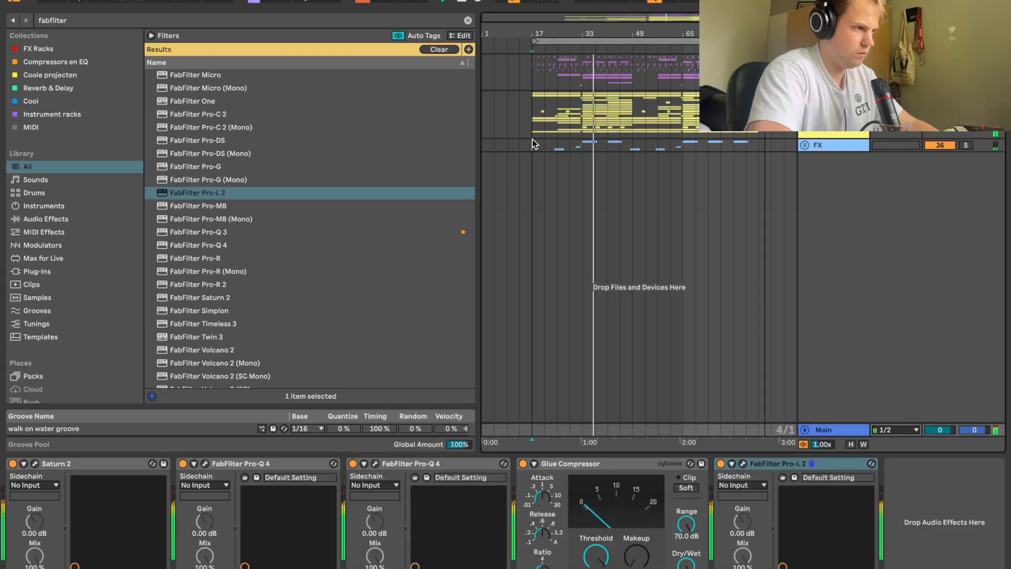
Insert an audio track below the FX group, set its input to Resampling and arm it for recording
{"action": "left_click", "coordinate": [816, 146]}
{"action": "key", "text": "ctrl+t"}
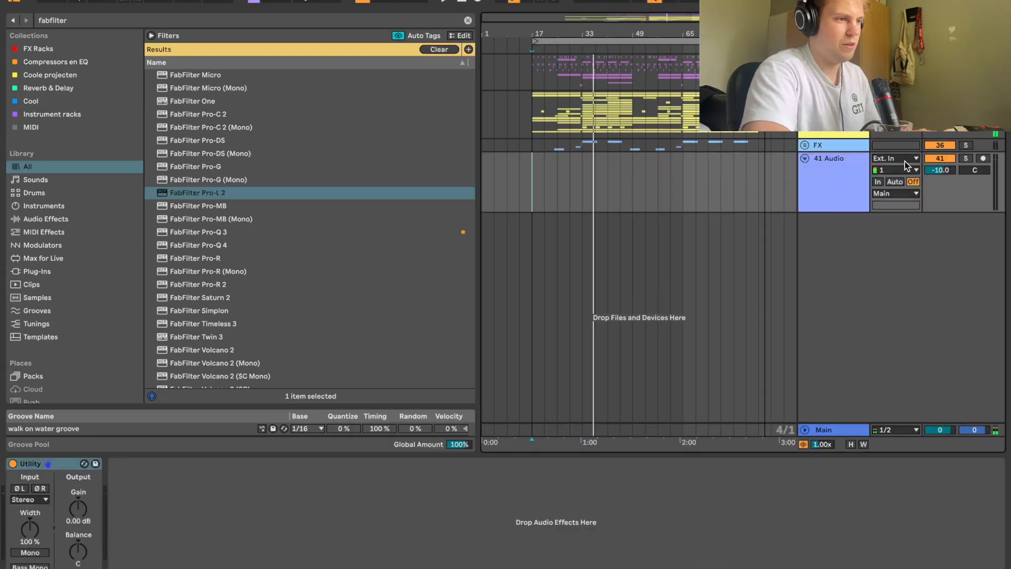
{"action": "left_click", "coordinate": [904, 161]}
{"action": "left_click", "coordinate": [838, 193]}
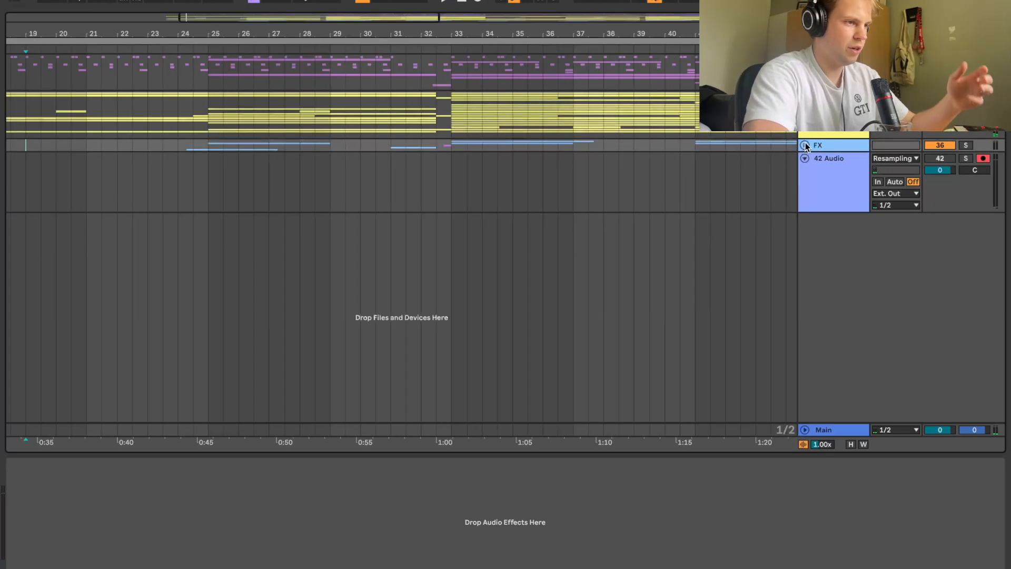
Unfold the FX group and audition the OLIVER_fx_chimes track in solo around bar 25
{"action": "left_click", "coordinate": [805, 145]}
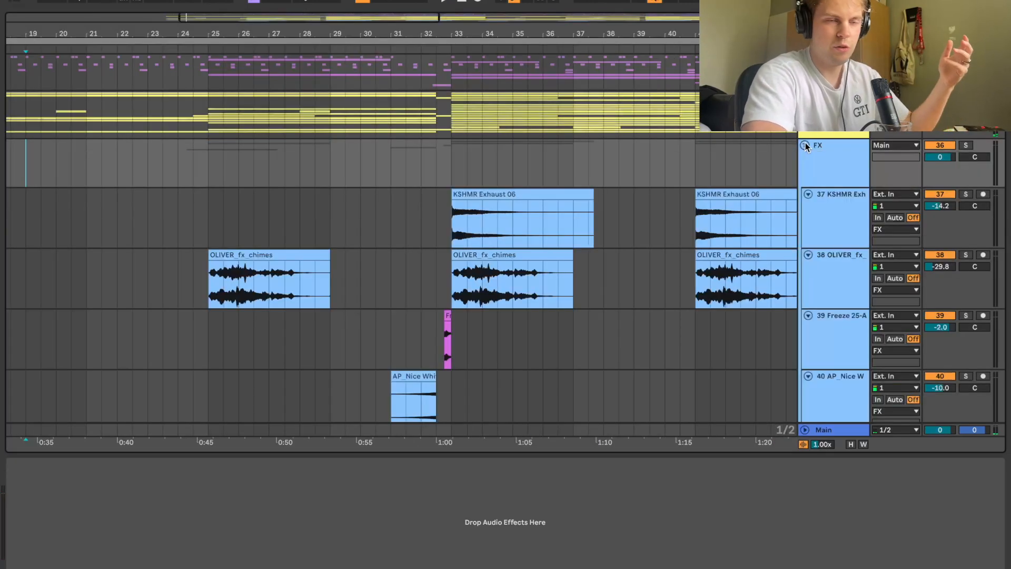
{"action": "left_click", "coordinate": [193, 208]}
{"action": "left_click", "coordinate": [236, 281]}
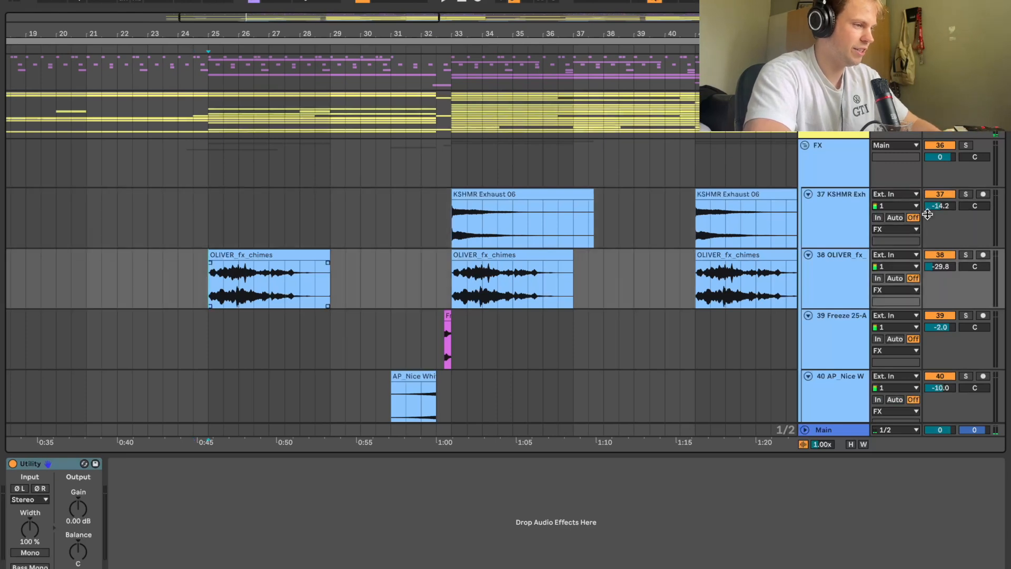
{"action": "left_click", "coordinate": [965, 255]}
{"action": "key", "text": "space"}
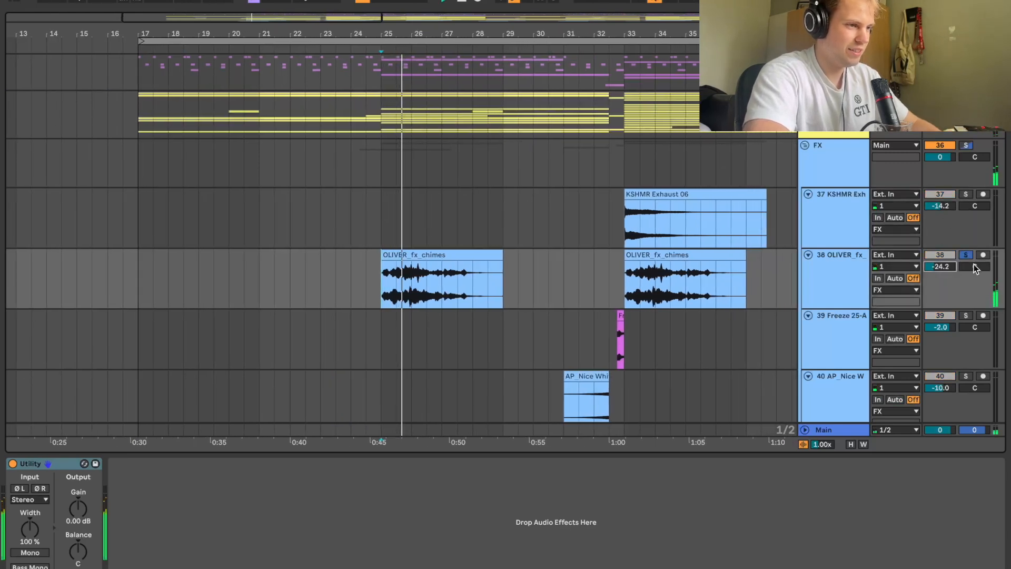
{"action": "left_click", "coordinate": [355, 269]}
{"action": "key", "text": "space"}
Set the OLIVER_fx_chimes track's volume to -29.0 dB while playing the transition into bar 33
{"action": "left_click_drag", "start_coordinate": [939, 266], "coordinate": [939, 283]}
{"action": "left_click", "coordinate": [595, 270]}
{"action": "key", "text": "space"}
{"action": "key", "text": "space"}
{"action": "scroll", "coordinate": [595, 270], "scroll_direction": "right", "scroll_amount": 5}
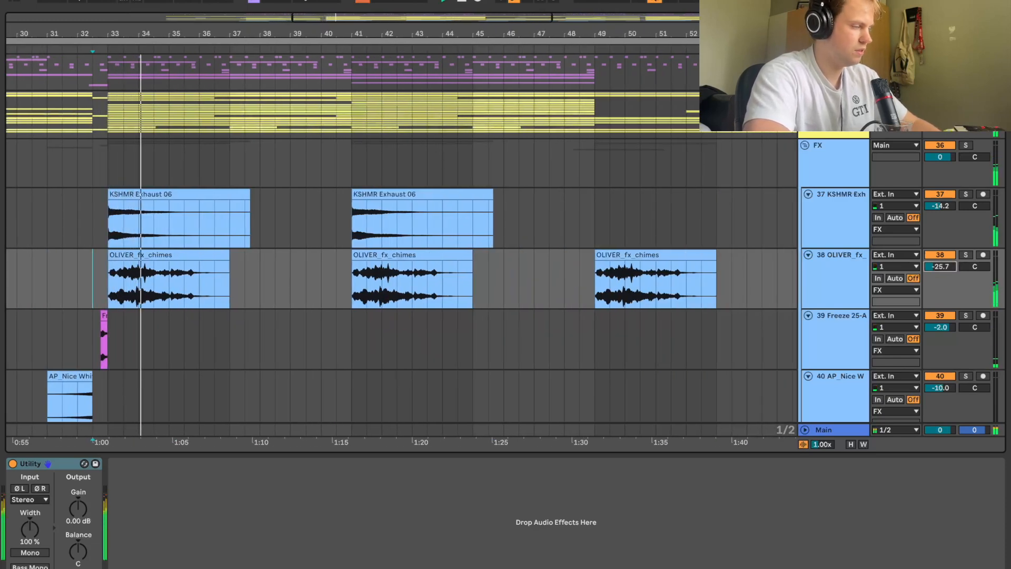
{"action": "left_click_drag", "start_coordinate": [422, 29], "coordinate": [340, 28]}
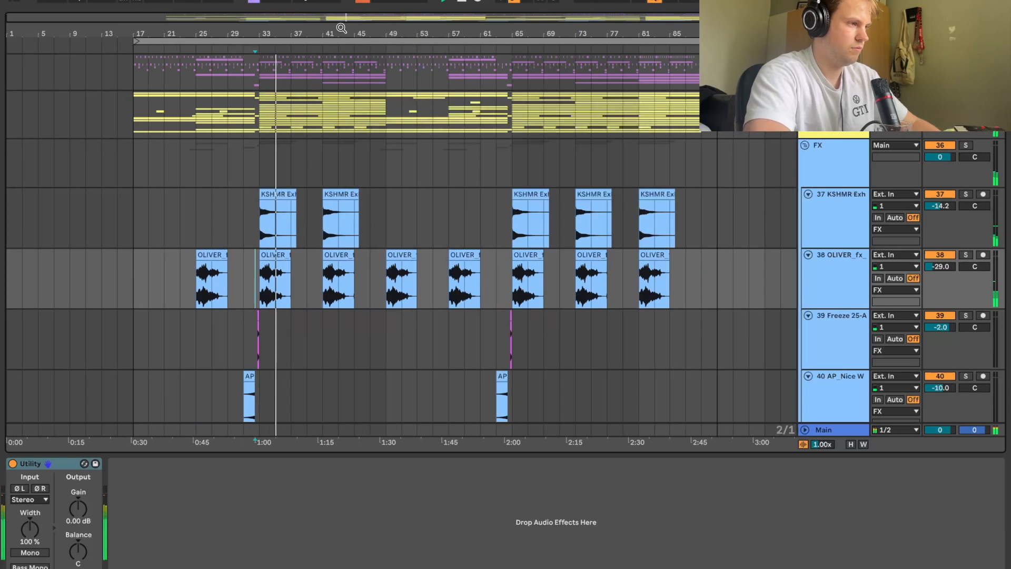
{"action": "key", "text": "space"}
Play the arrangement from just before bar 81 to check the last section
{"action": "left_click_drag", "start_coordinate": [671, 32], "coordinate": [671, 31]}
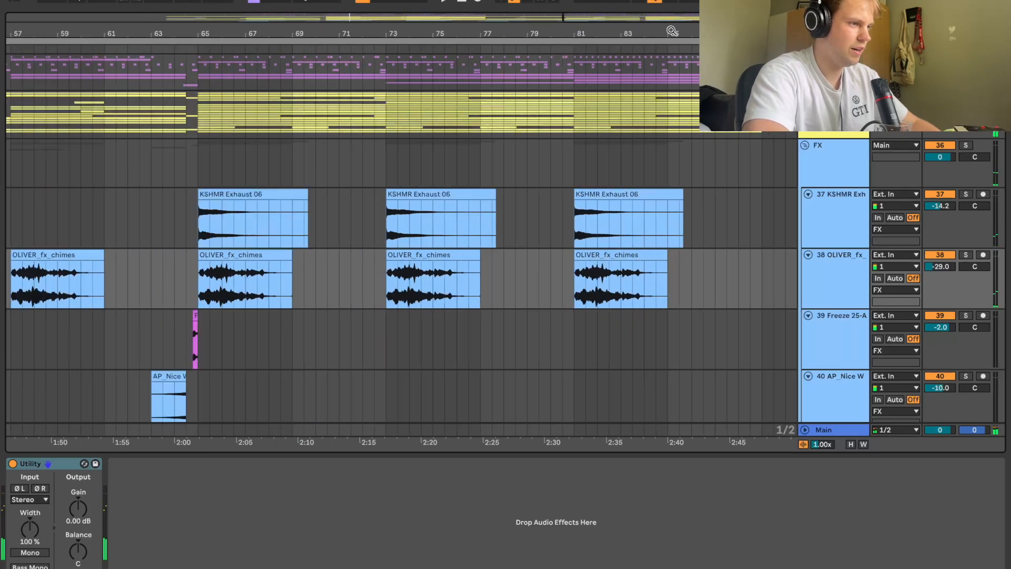
{"action": "left_click", "coordinate": [567, 103]}
{"action": "key", "text": "space"}
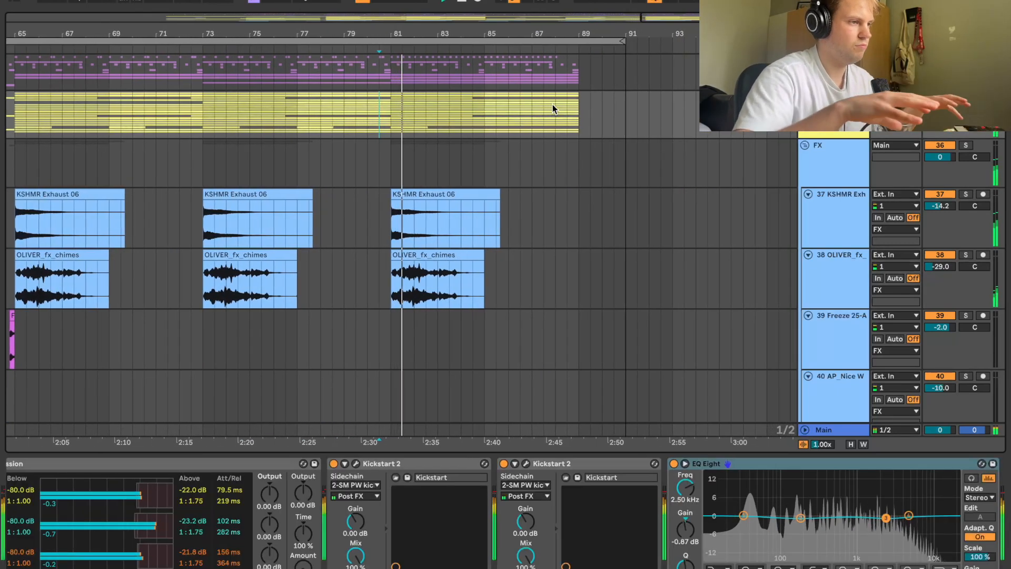
Fold the FX group and record the full mix onto the Resampling audio track from bar 17
{"action": "left_click", "coordinate": [805, 145]}
{"action": "left_click", "coordinate": [370, 100]}
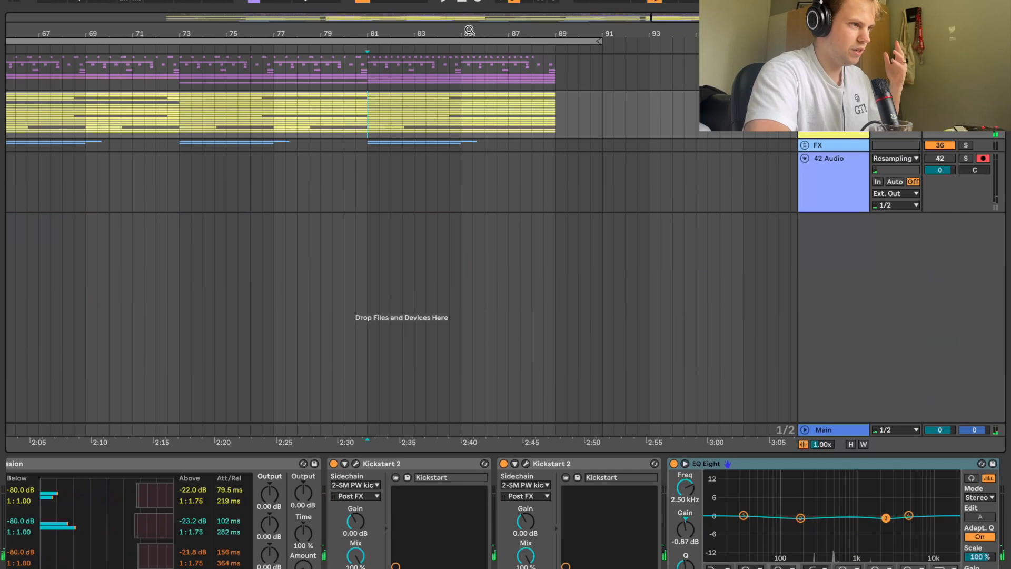
{"action": "left_click_drag", "start_coordinate": [470, 29], "coordinate": [642, 32]}
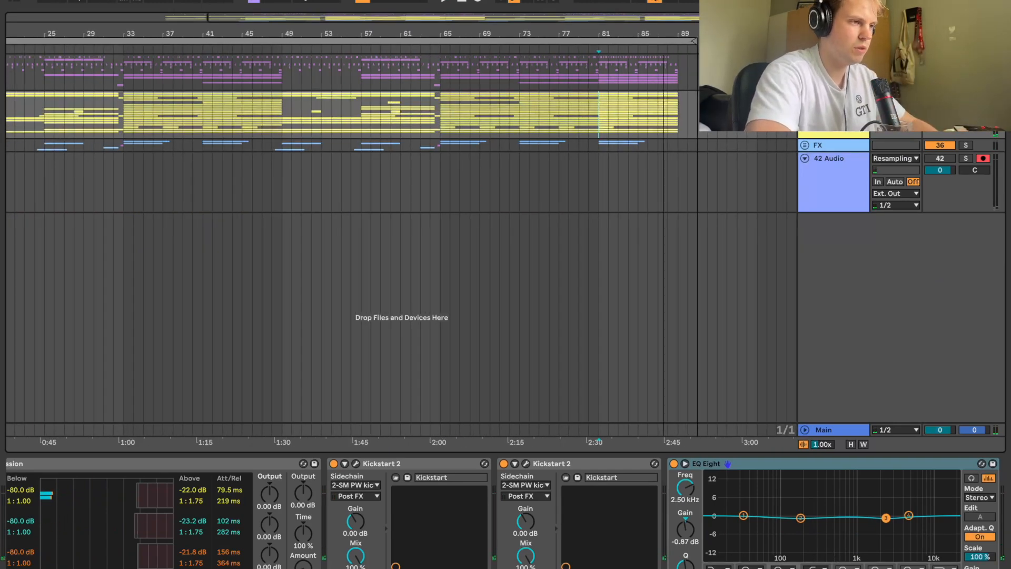
{"action": "left_click_drag", "start_coordinate": [663, 31], "coordinate": [692, 32]}
{"action": "left_click", "coordinate": [137, 160]}
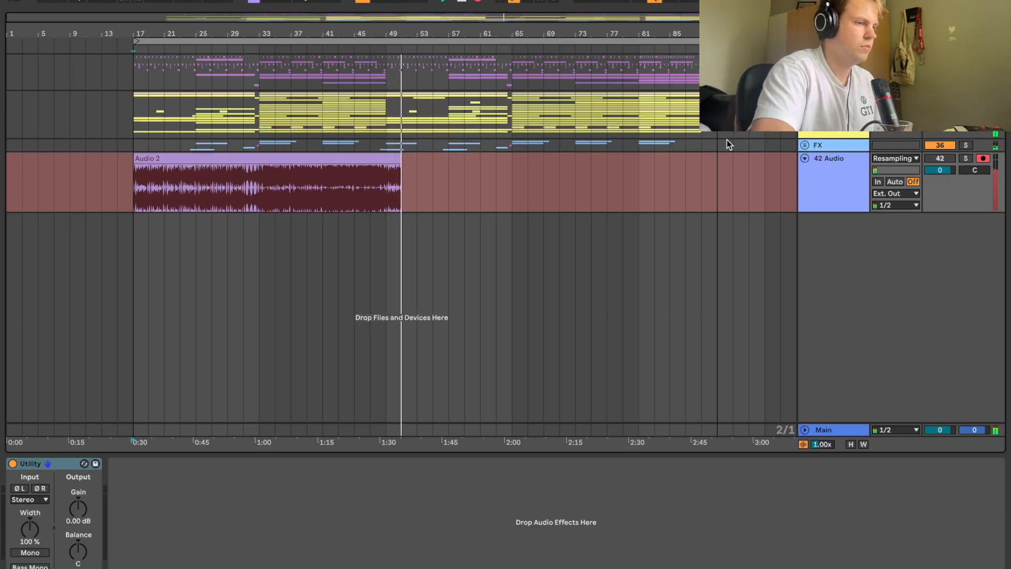
Lower the OLIVER_fx_chimes track's volume to -40.6 dB during the recording and fold the FX group
{"action": "left_click", "coordinate": [805, 145]}
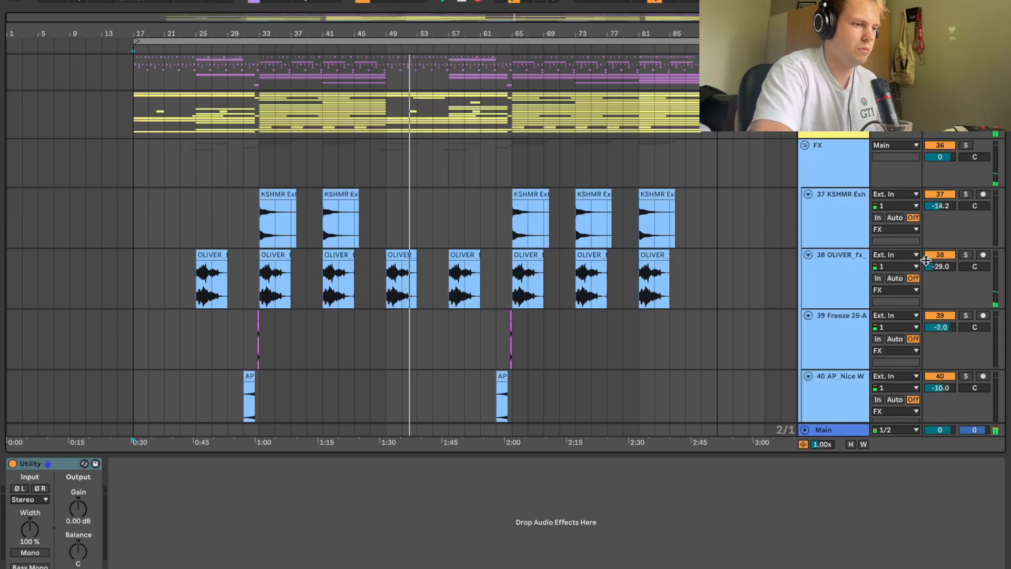
{"action": "left_click", "coordinate": [805, 146]}
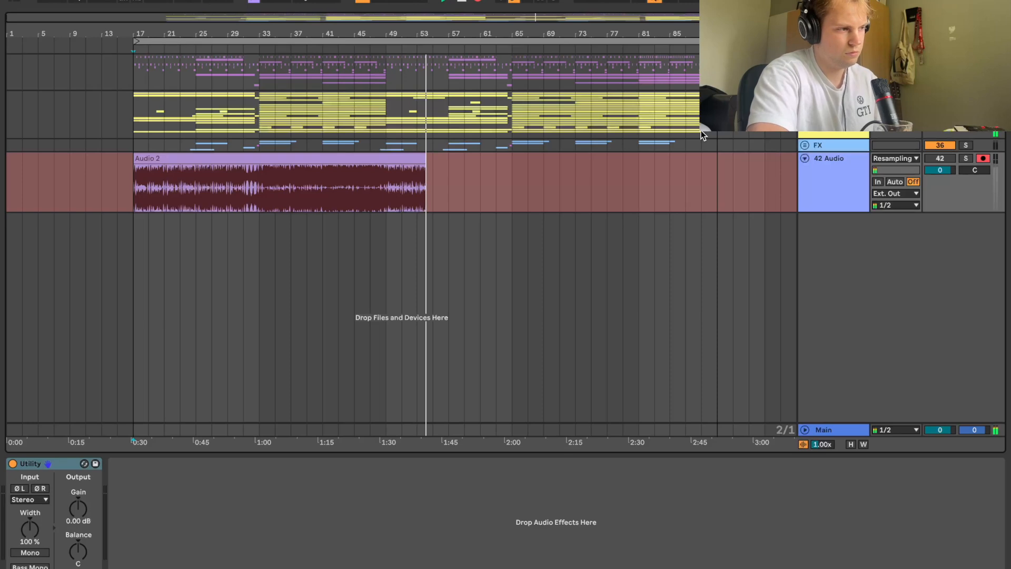
{"action": "left_click", "coordinate": [805, 146]}
{"action": "left_click_drag", "start_coordinate": [936, 267], "coordinate": [937, 299]}
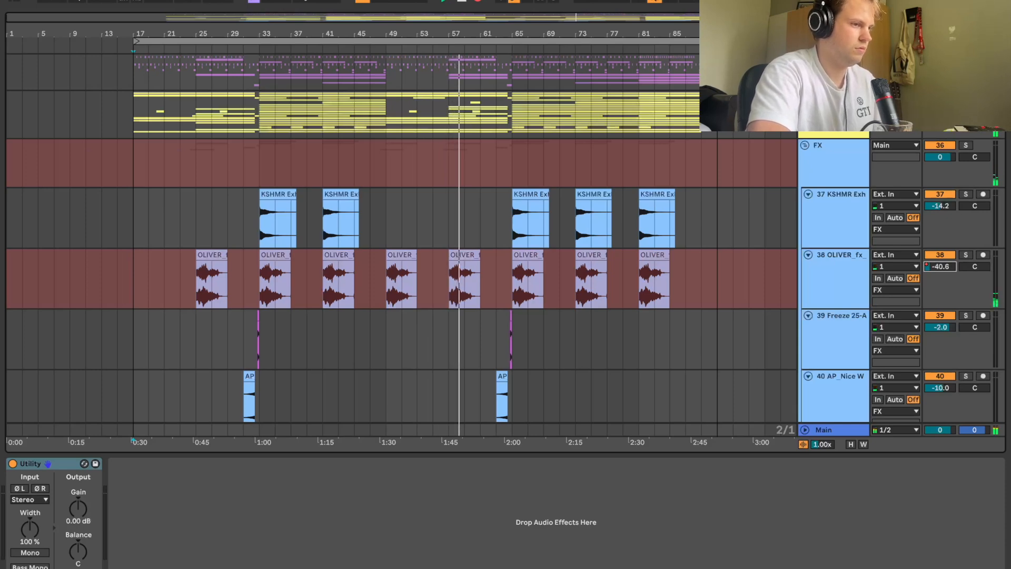
{"action": "left_click", "coordinate": [805, 146]}
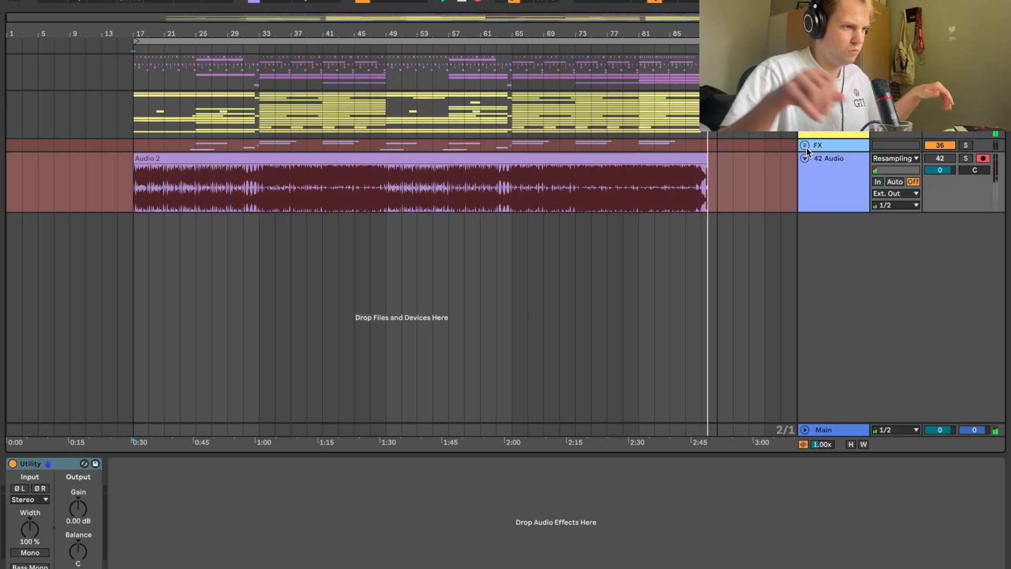
Stop the resampling recording after the song's end and return to the arrangement
{"action": "key", "text": "space"}
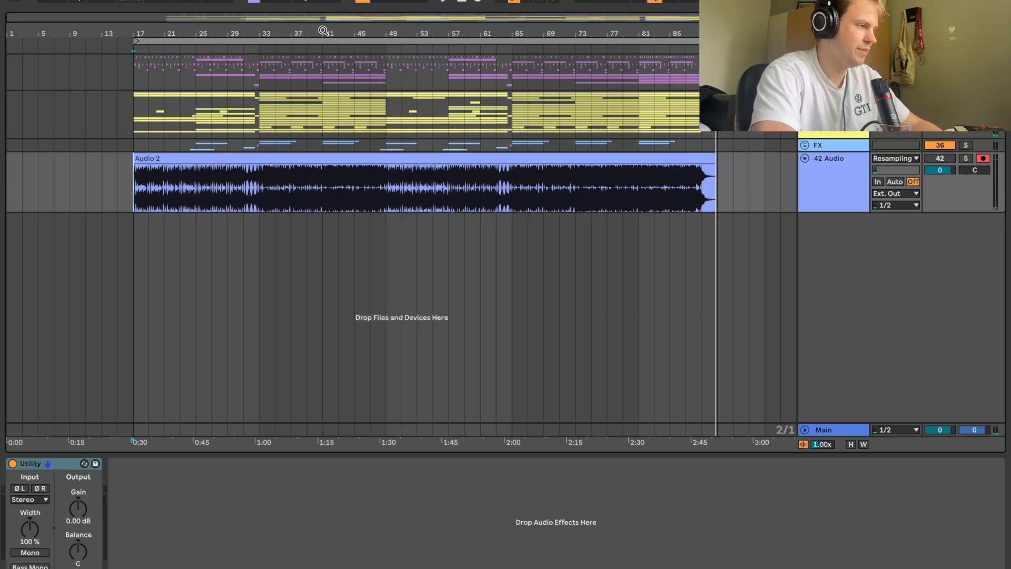
{"action": "left_click", "coordinate": [260, 108]}
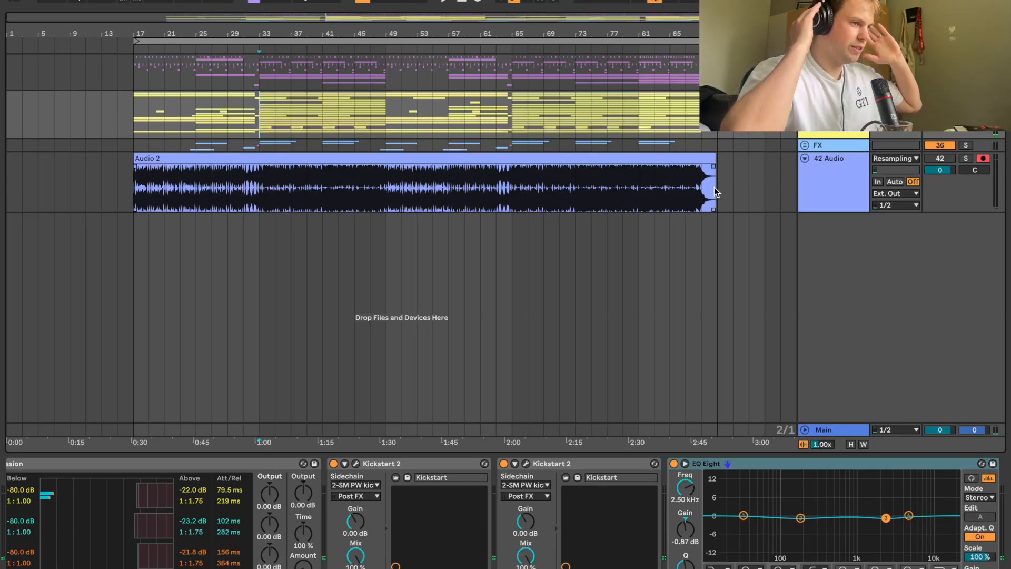
{"action": "left_click", "coordinate": [696, 125]}
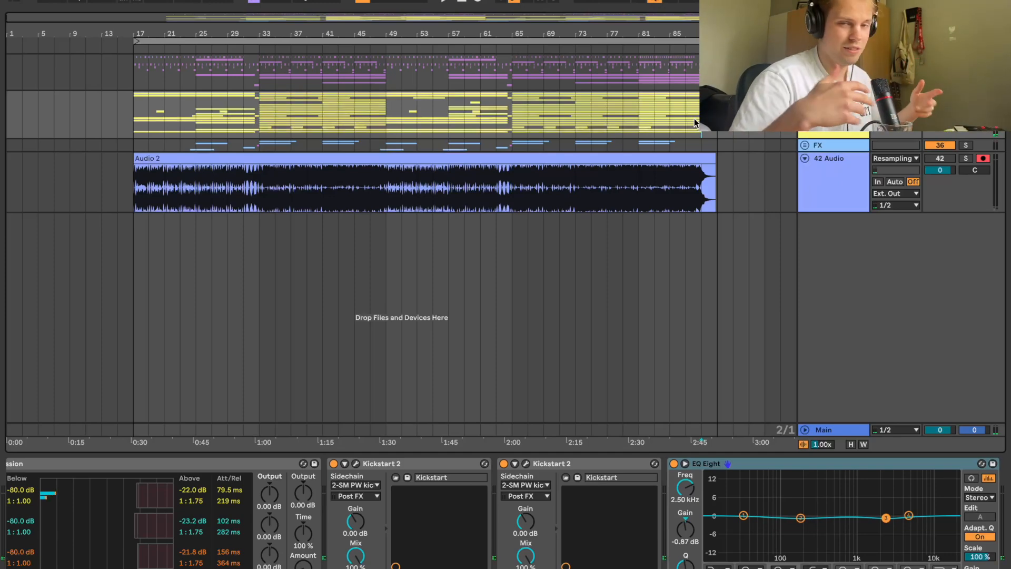